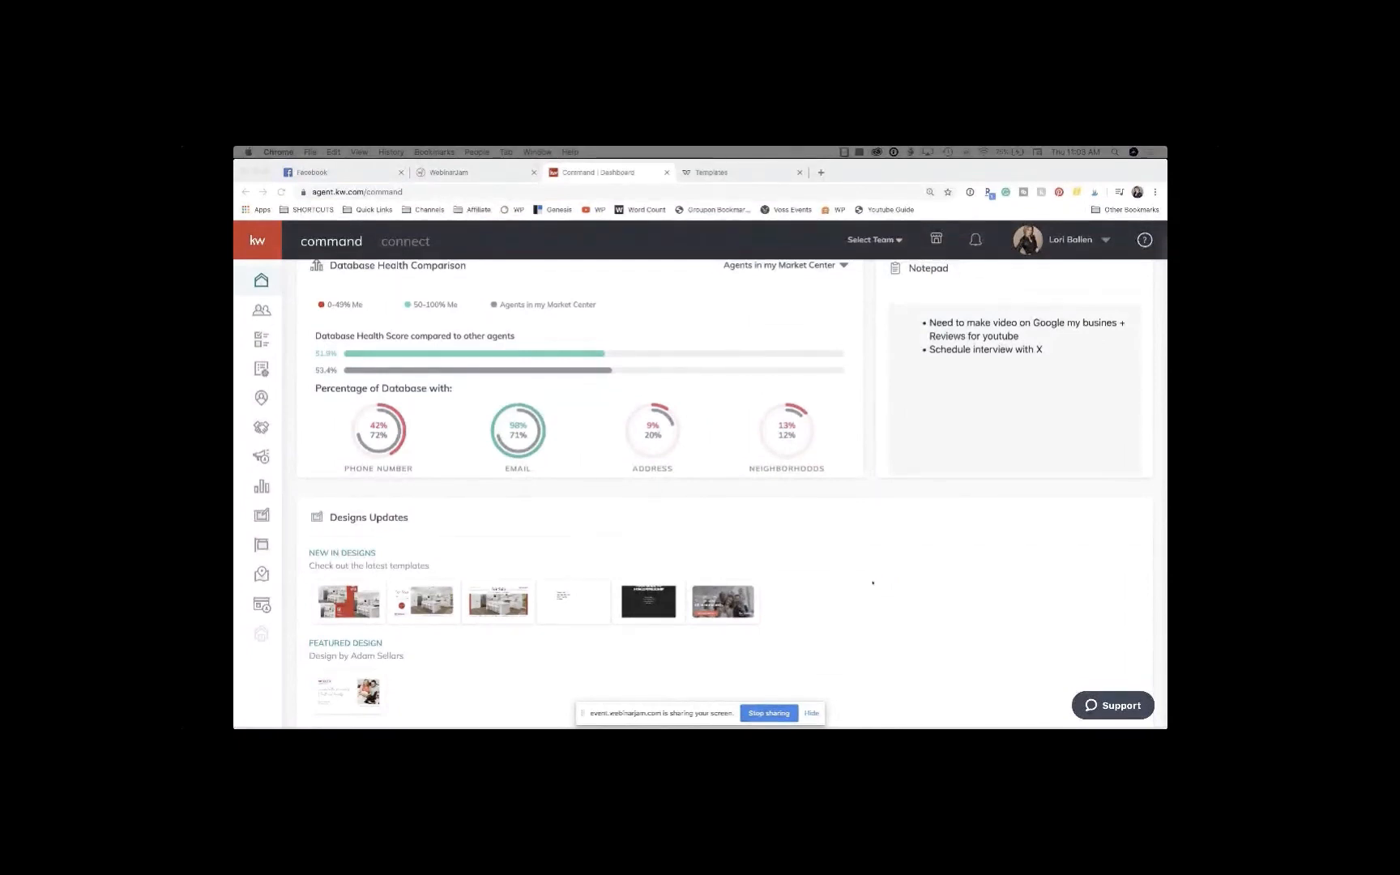
Step: Scroll up the dashboard and open the Contacts page listing 154 contacts
{"action": "scroll", "coordinate": [651, 499], "scroll_direction": "up", "scroll_amount": 10}
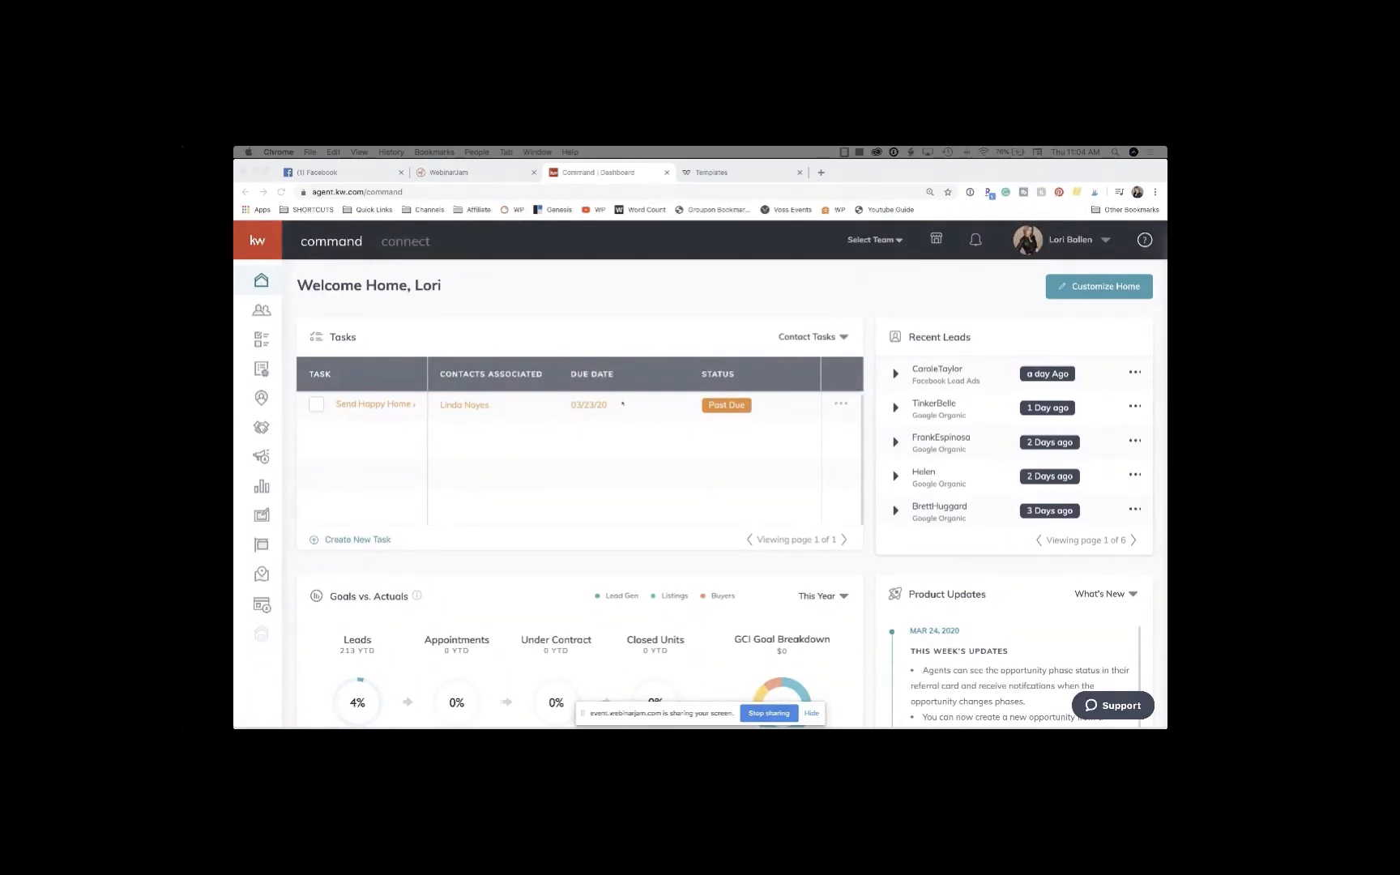
{"action": "left_click", "coordinate": [261, 310]}
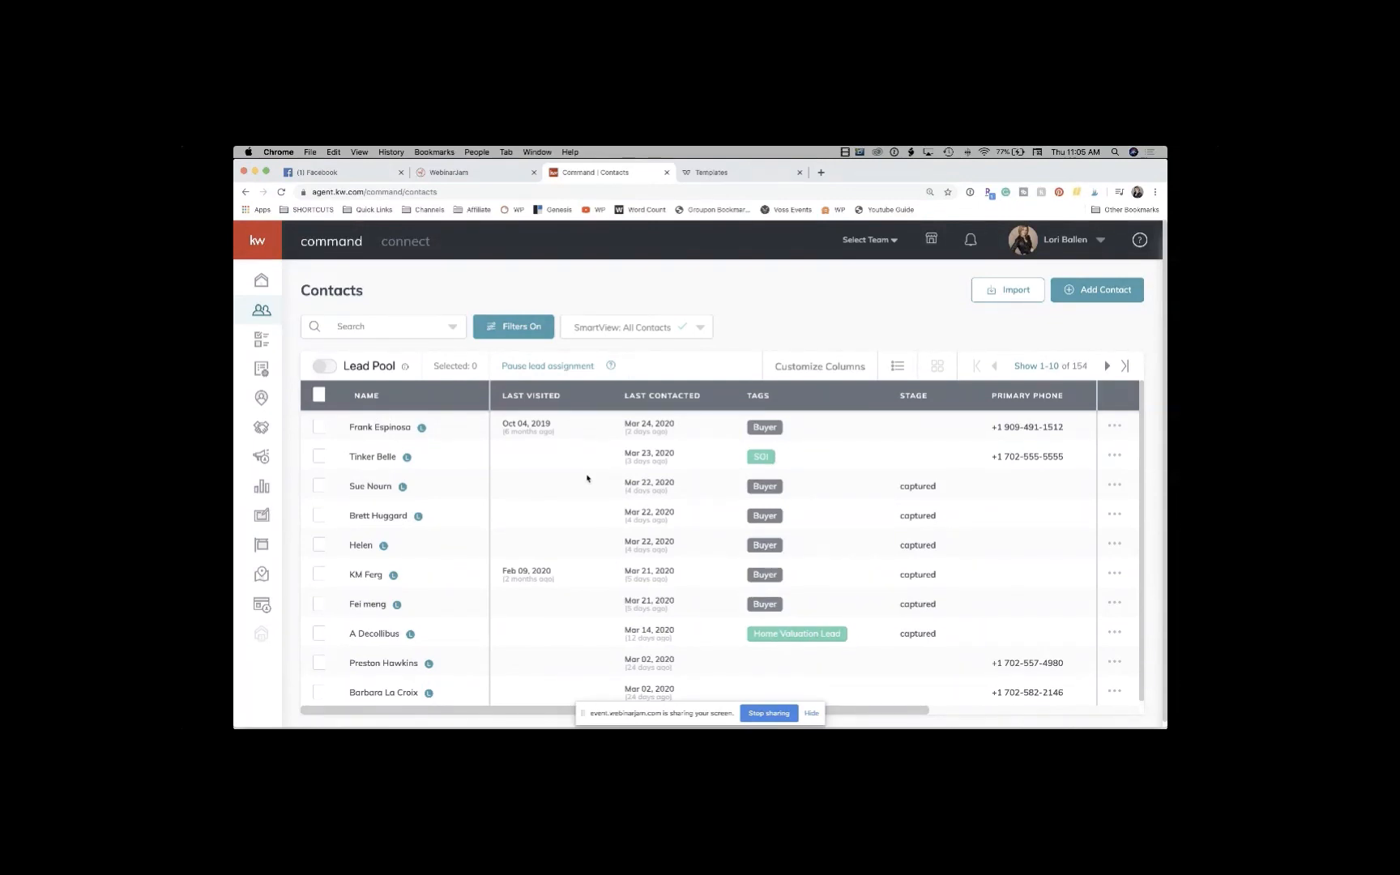
Step: Open a contact's record (SOI tag, Google Organic lead source), then open SmartPlans in a new tab
{"action": "left_click", "coordinate": [384, 459]}
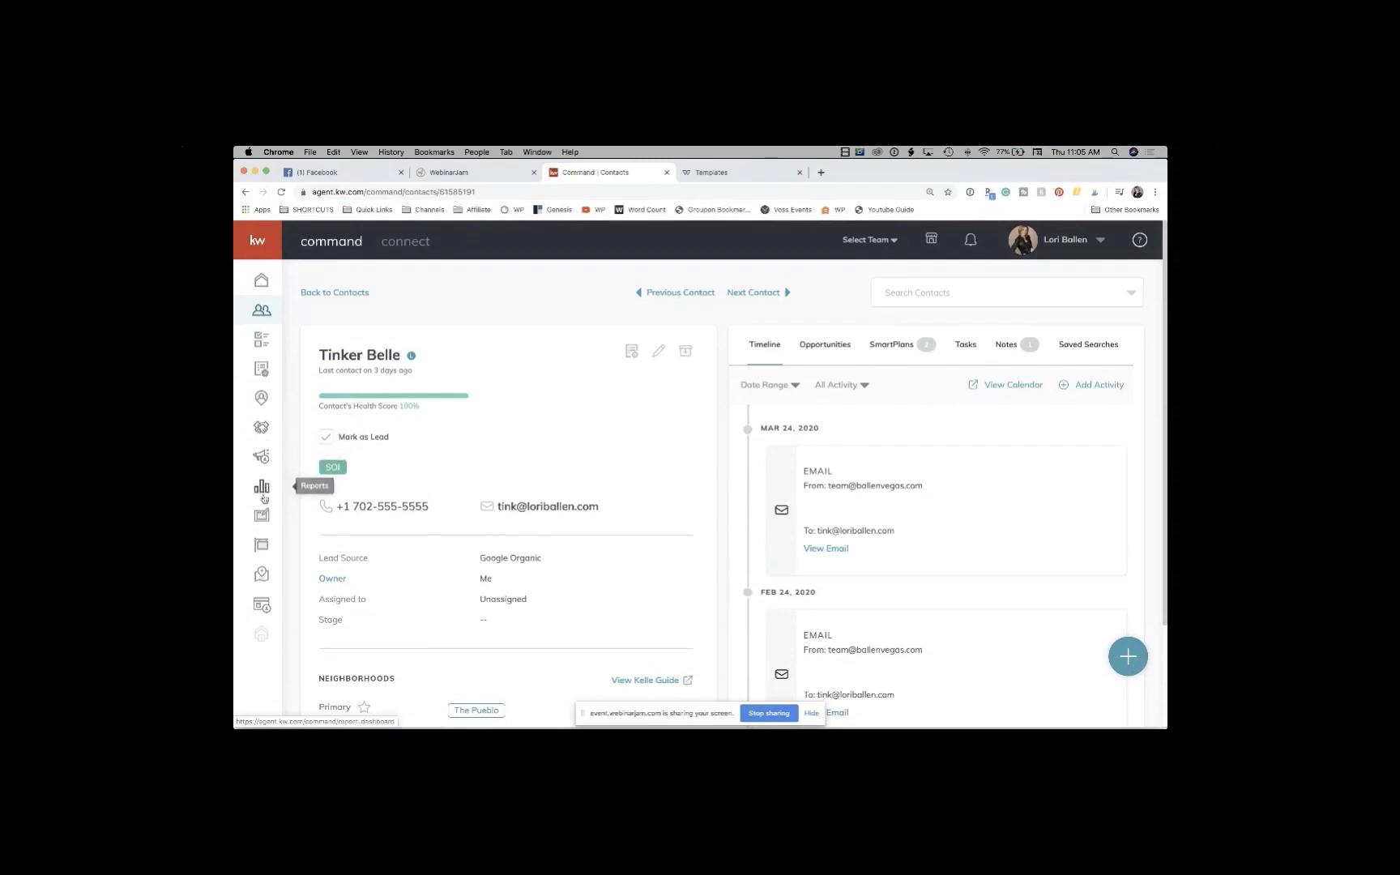
{"action": "right_click", "coordinate": [262, 372]}
{"action": "left_click", "coordinate": [269, 377]}
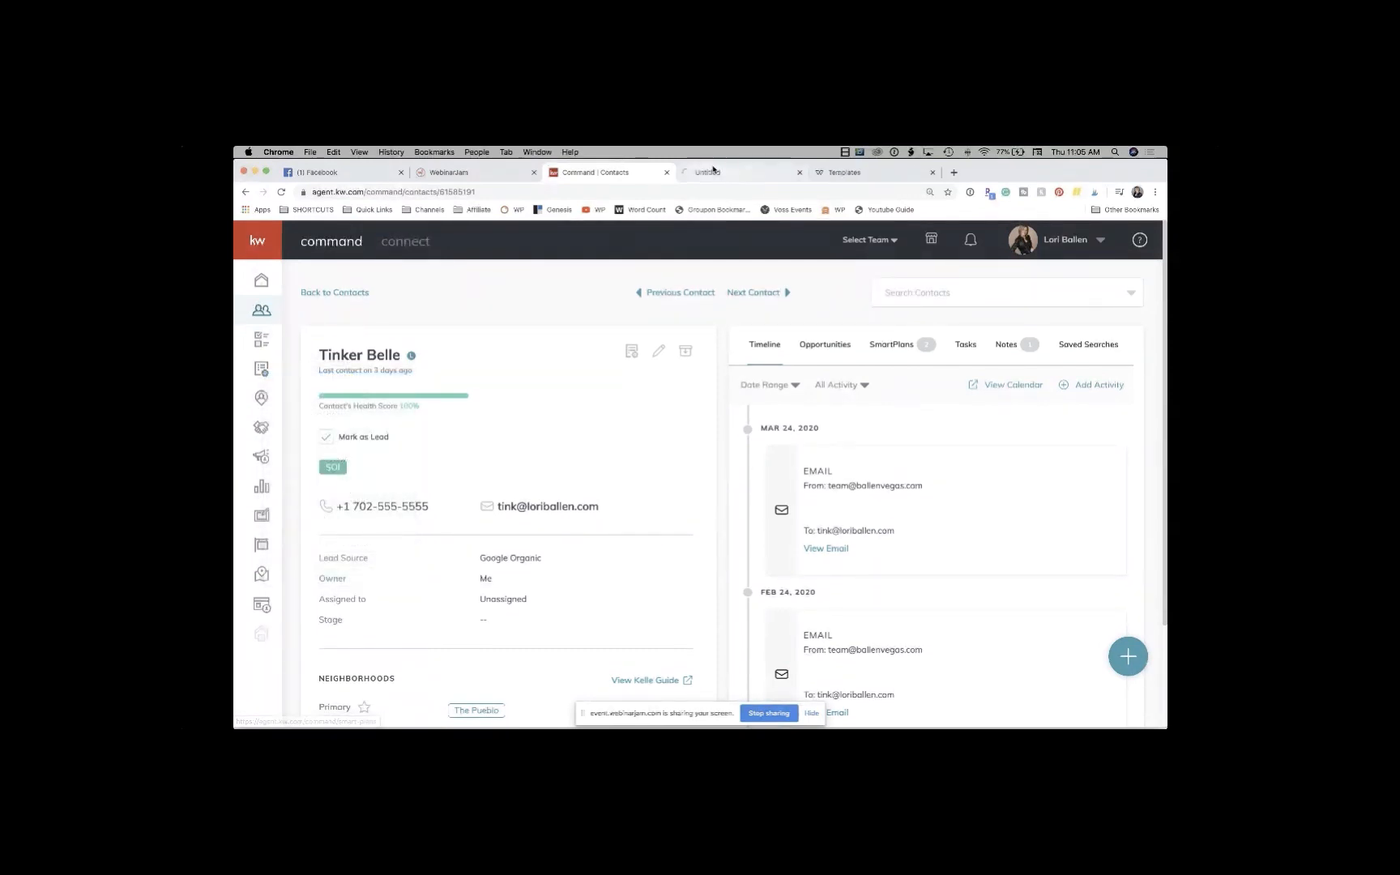
{"action": "left_click", "coordinate": [714, 172]}
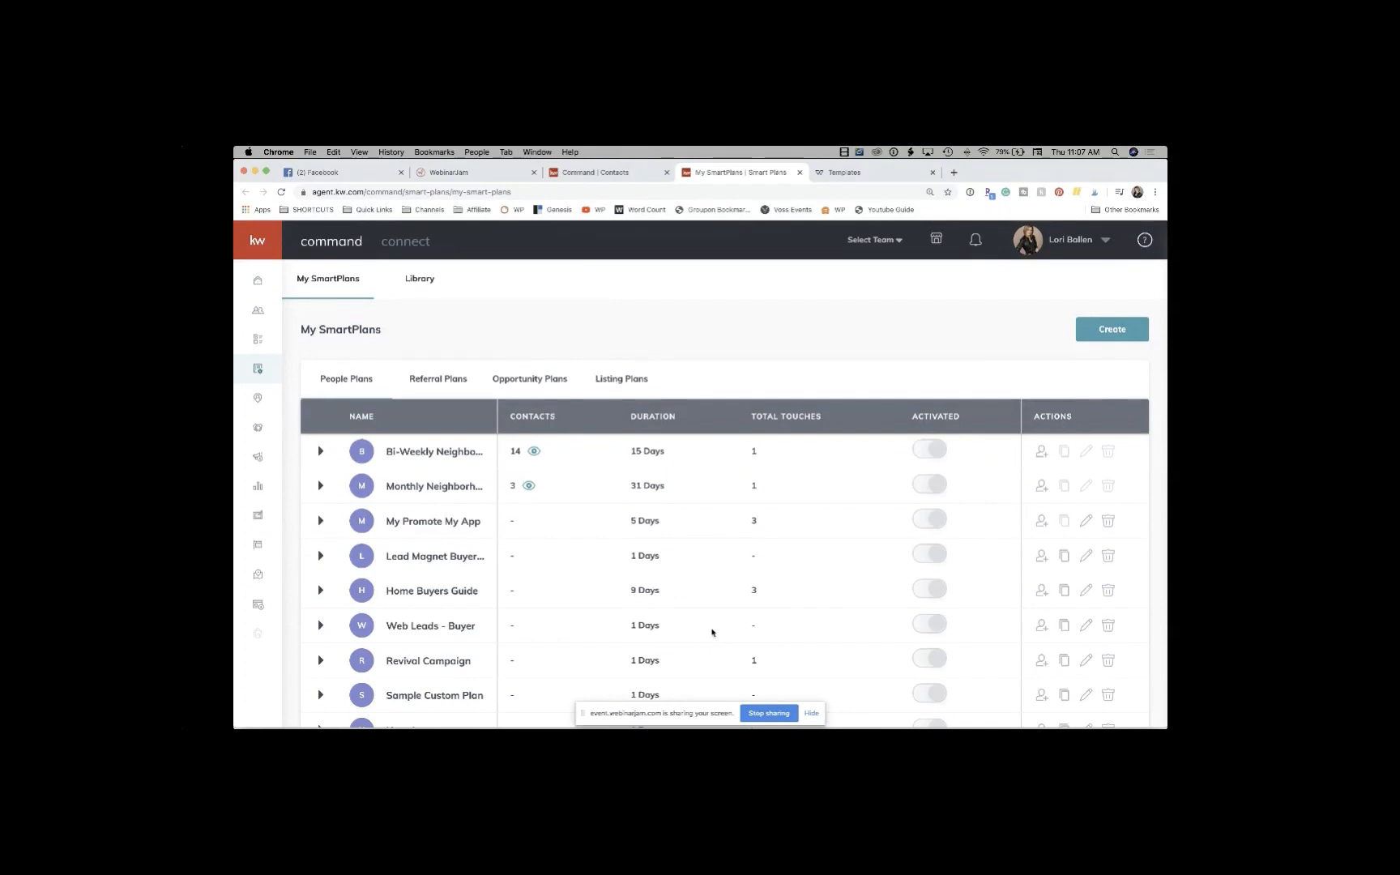
Step: Scroll through My SmartPlans, then switch to the Library of Keller Williams plan cards
{"action": "scroll", "coordinate": [712, 632], "scroll_direction": "down", "scroll_amount": 2}
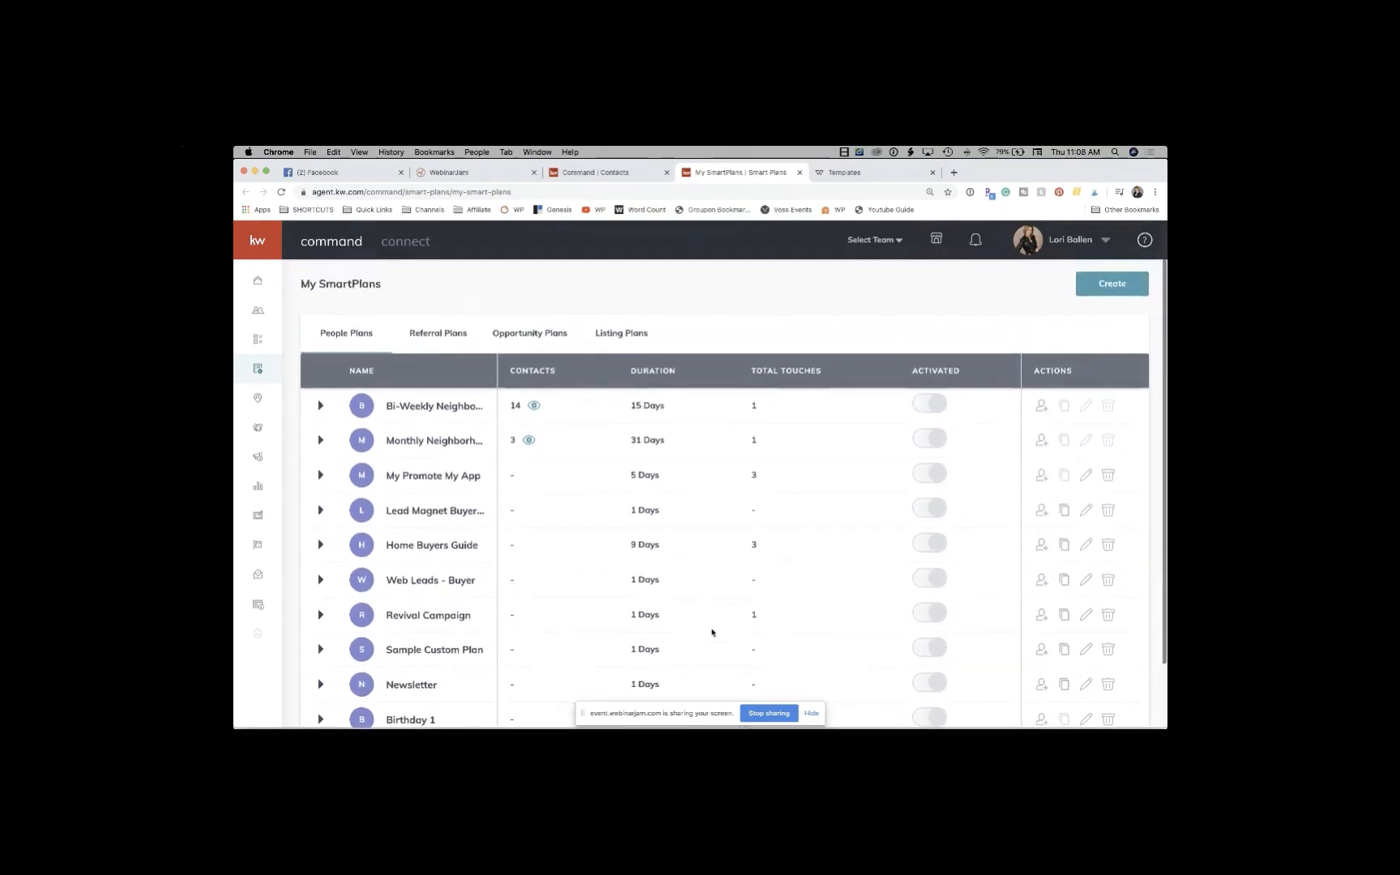
{"action": "scroll", "coordinate": [713, 632], "scroll_direction": "up", "scroll_amount": 2}
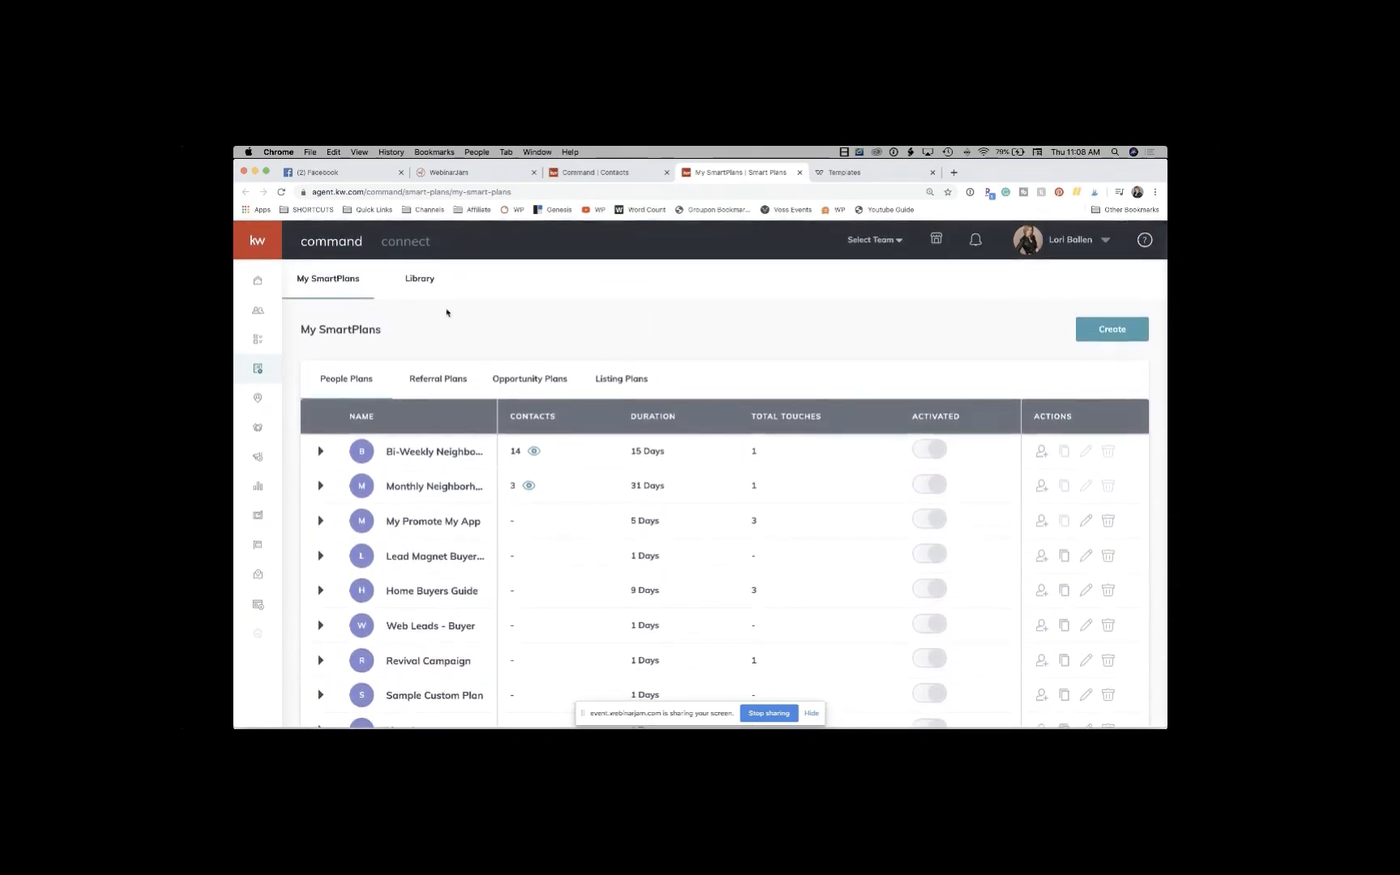
{"action": "left_click", "coordinate": [420, 279]}
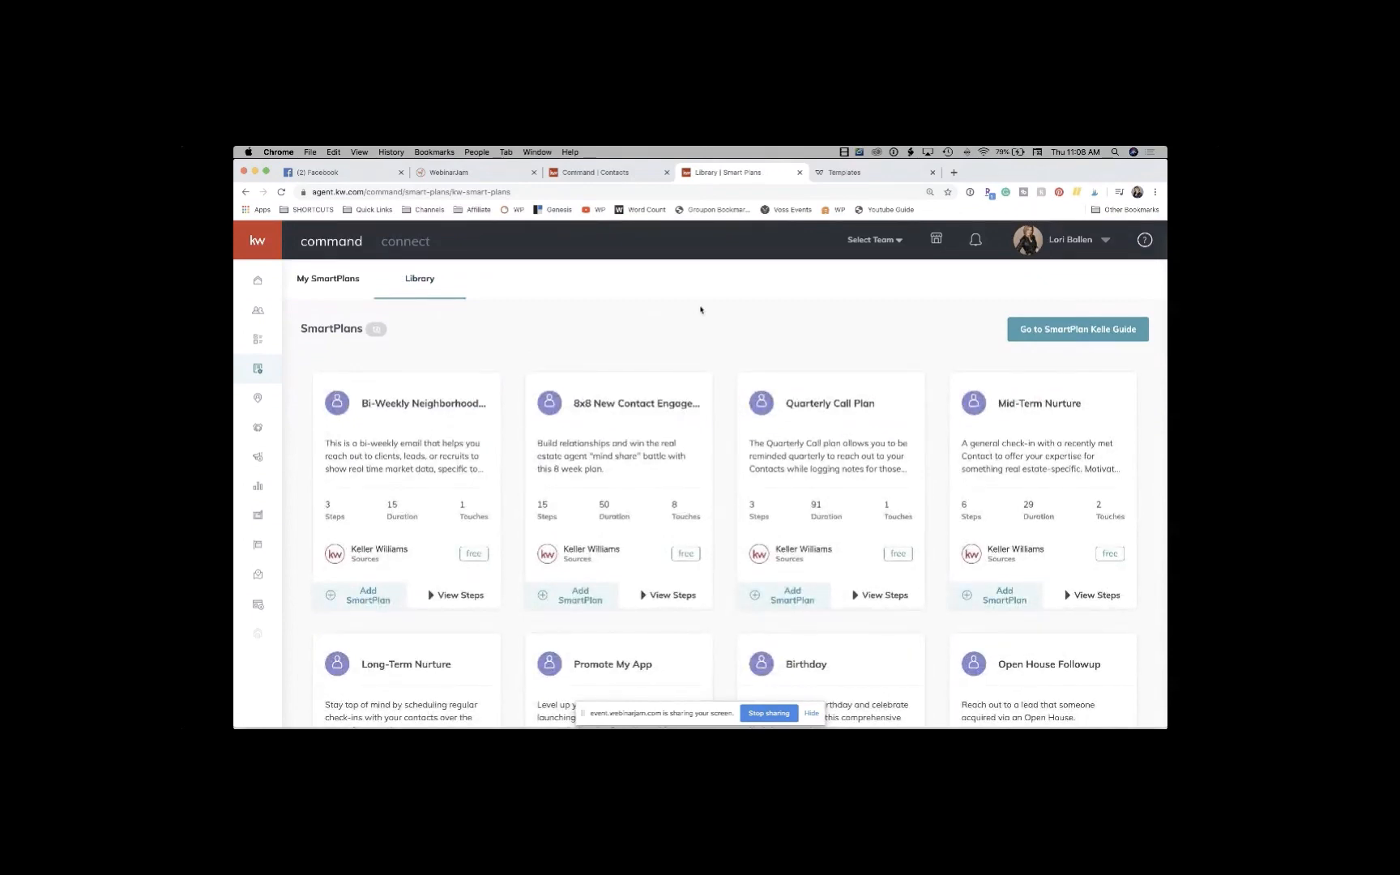
Step: Scroll the library and expand two plans' steps, including the 8x8 plan's SMS, touch task and delays
{"action": "scroll", "coordinate": [701, 309], "scroll_direction": "down", "scroll_amount": 3}
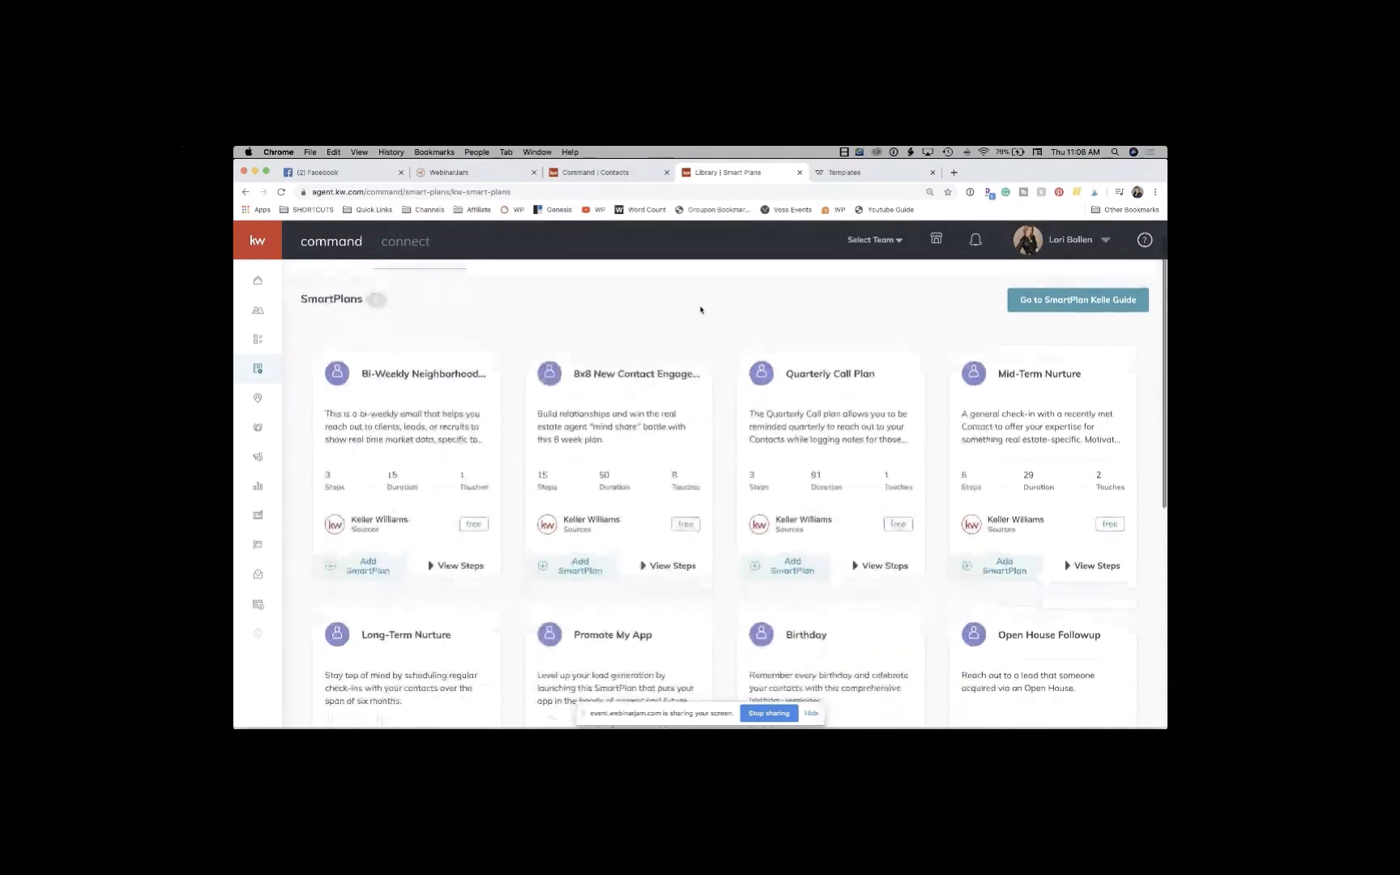
{"action": "scroll", "coordinate": [701, 310], "scroll_direction": "down", "scroll_amount": 1}
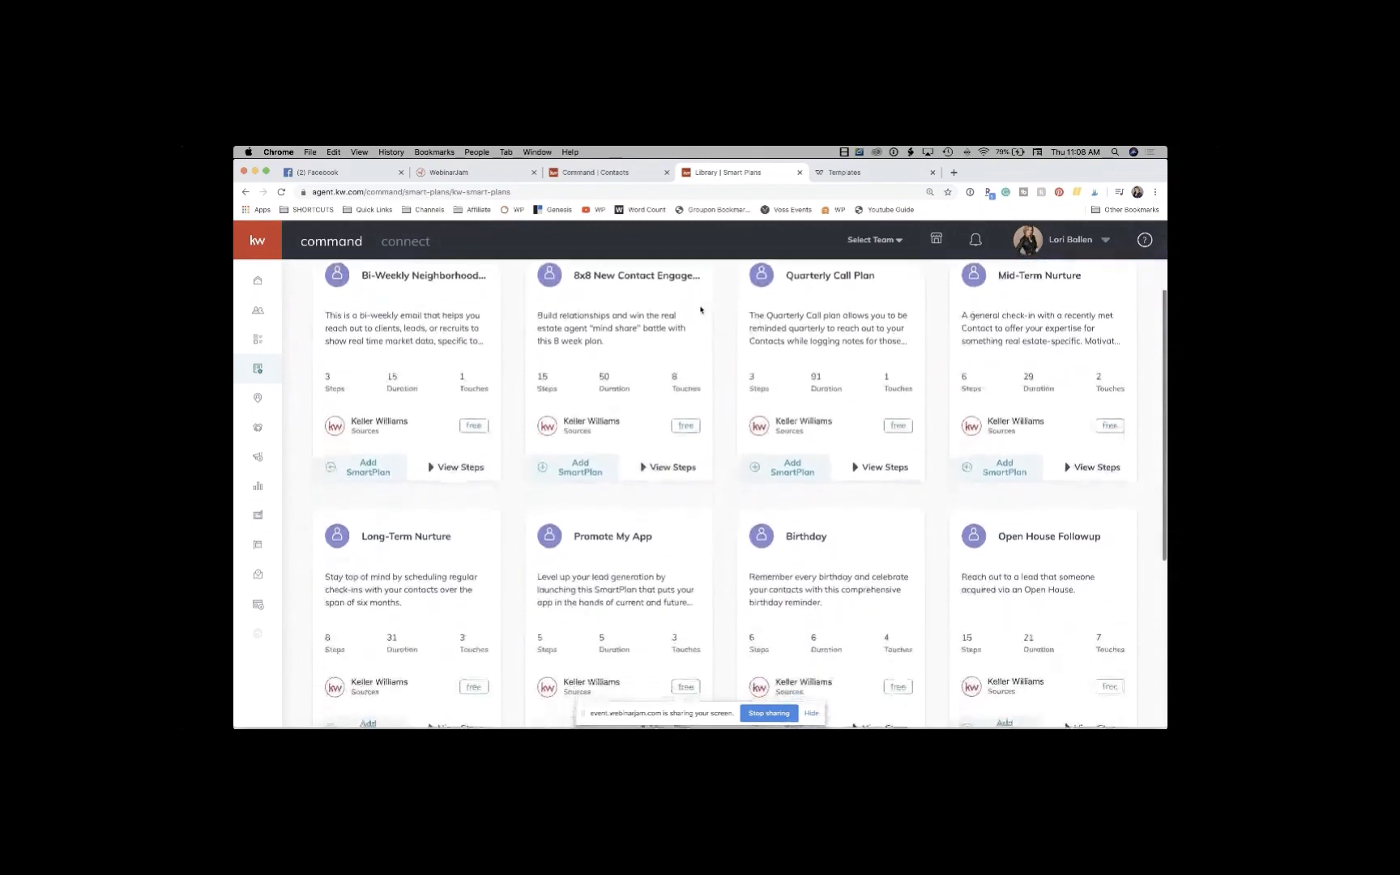
{"action": "left_click", "coordinate": [465, 466]}
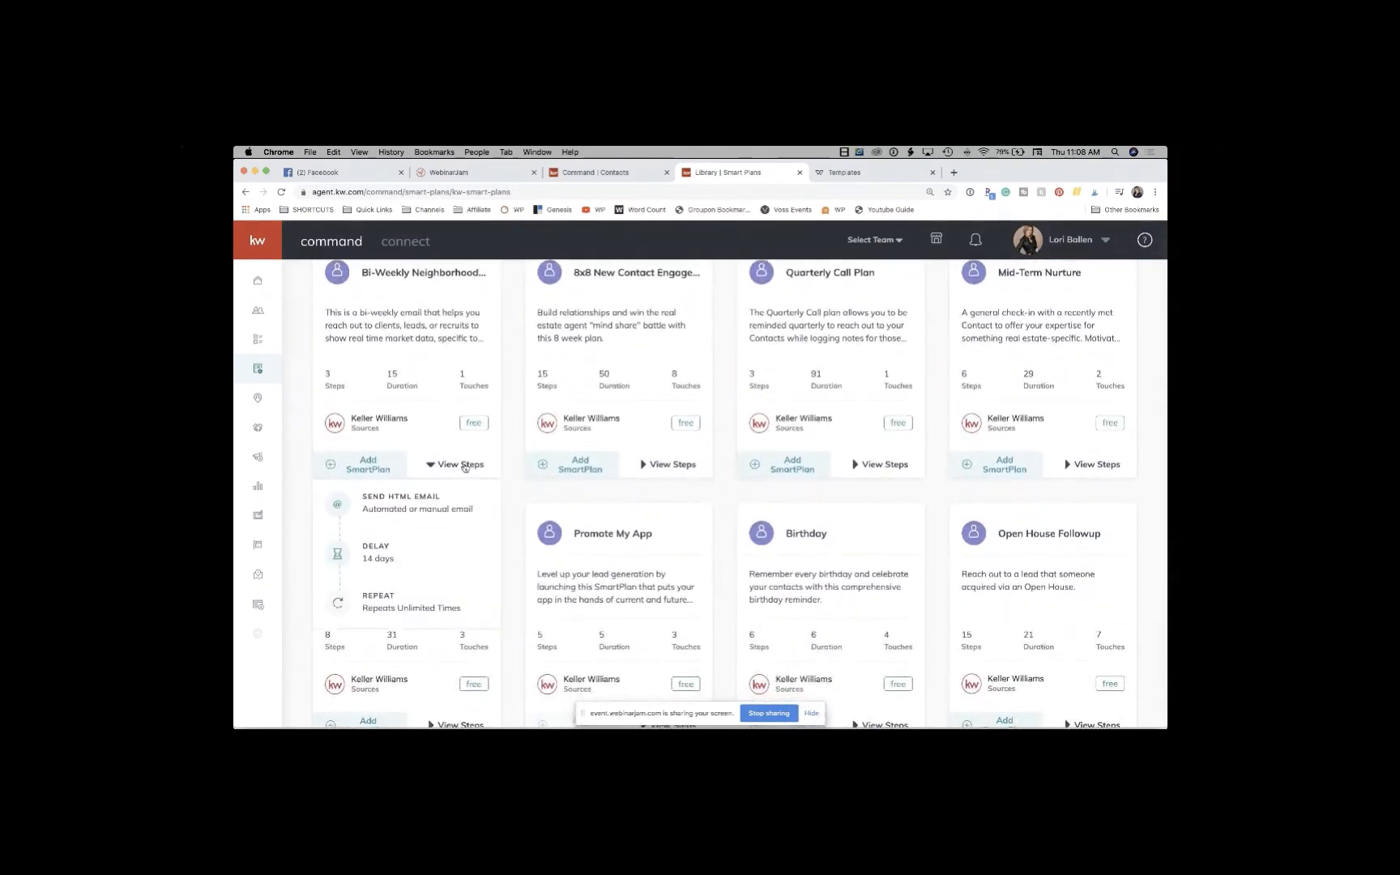
{"action": "scroll", "coordinate": [400, 550], "scroll_direction": "down", "scroll_amount": 1}
{"action": "left_click", "coordinate": [669, 437]}
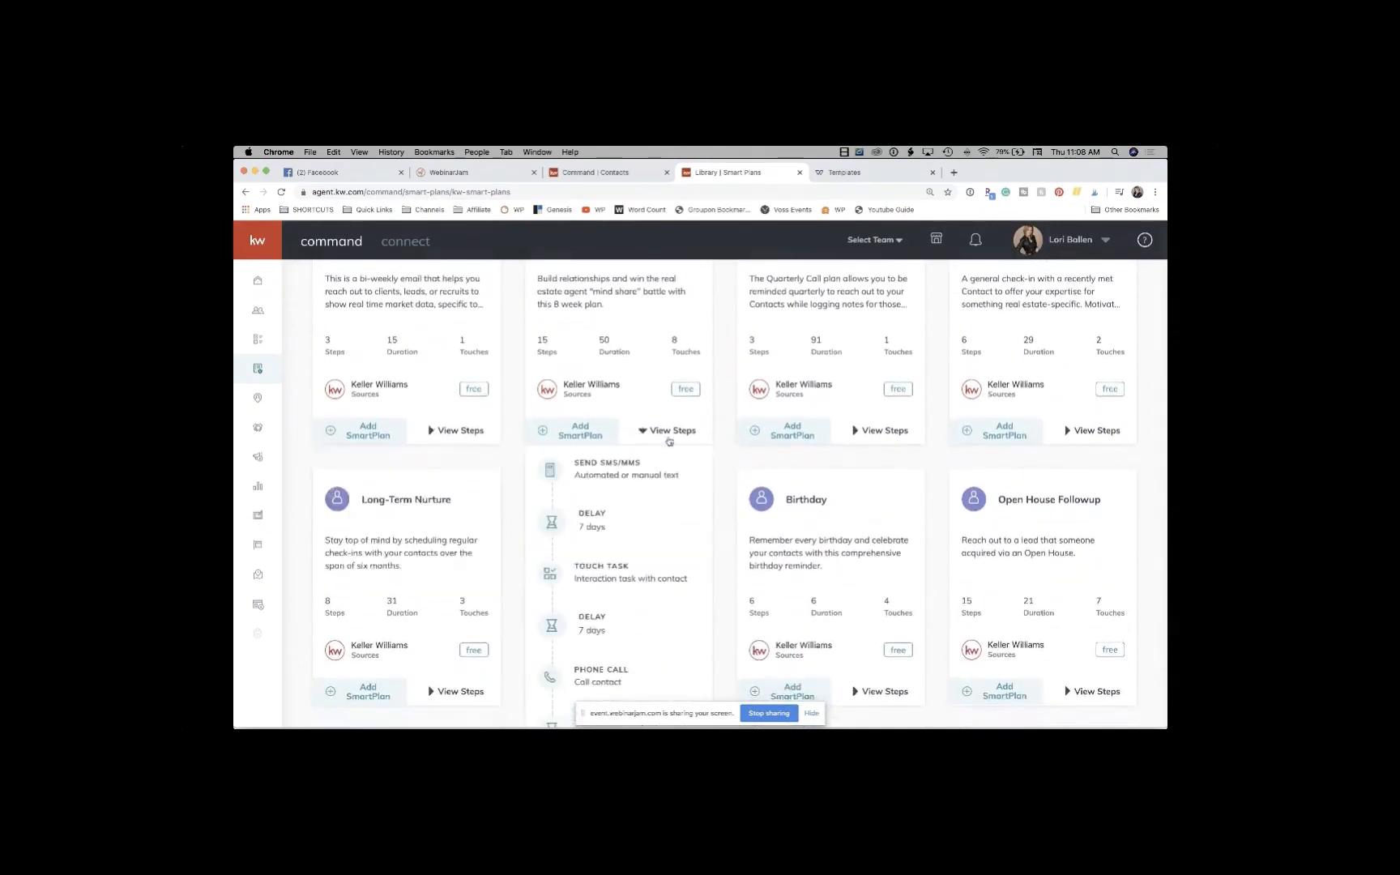
{"action": "scroll", "coordinate": [608, 549], "scroll_direction": "down", "scroll_amount": 3}
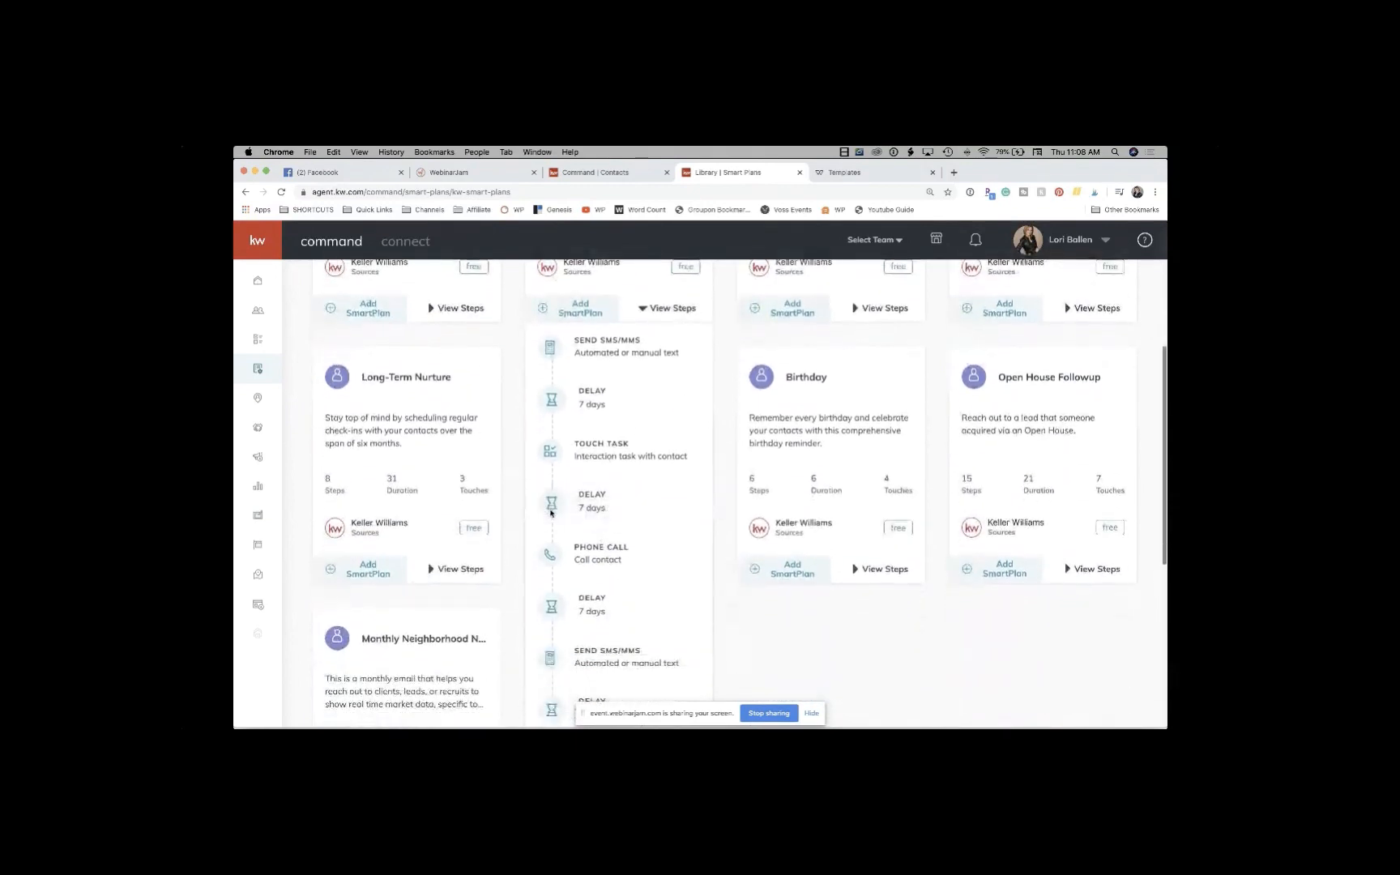
{"action": "mouse_move", "coordinate": [553, 554]}
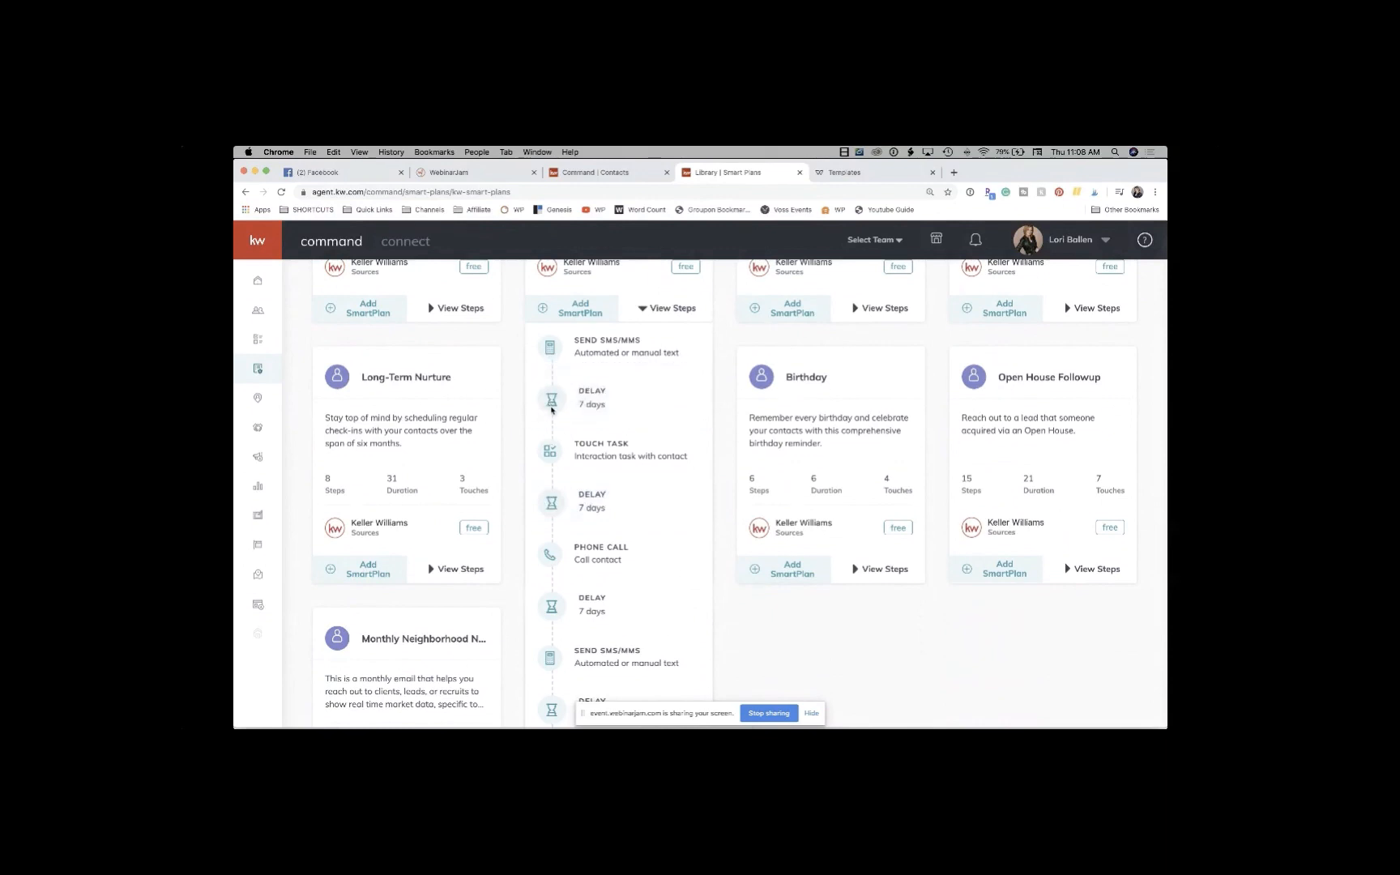
{"action": "mouse_move", "coordinate": [550, 448]}
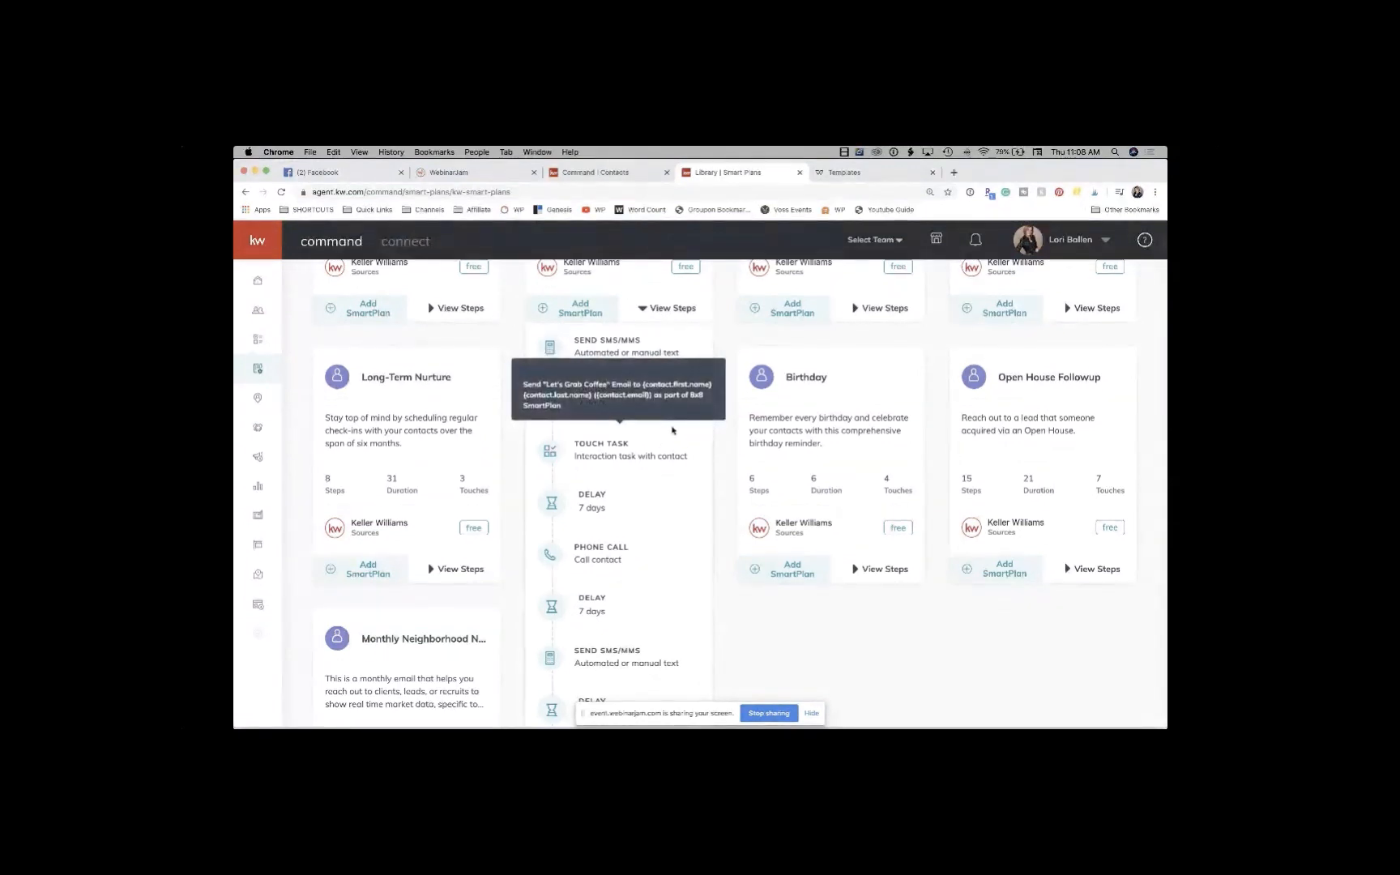
{"action": "scroll", "coordinate": [671, 431], "scroll_direction": "down", "scroll_amount": 1}
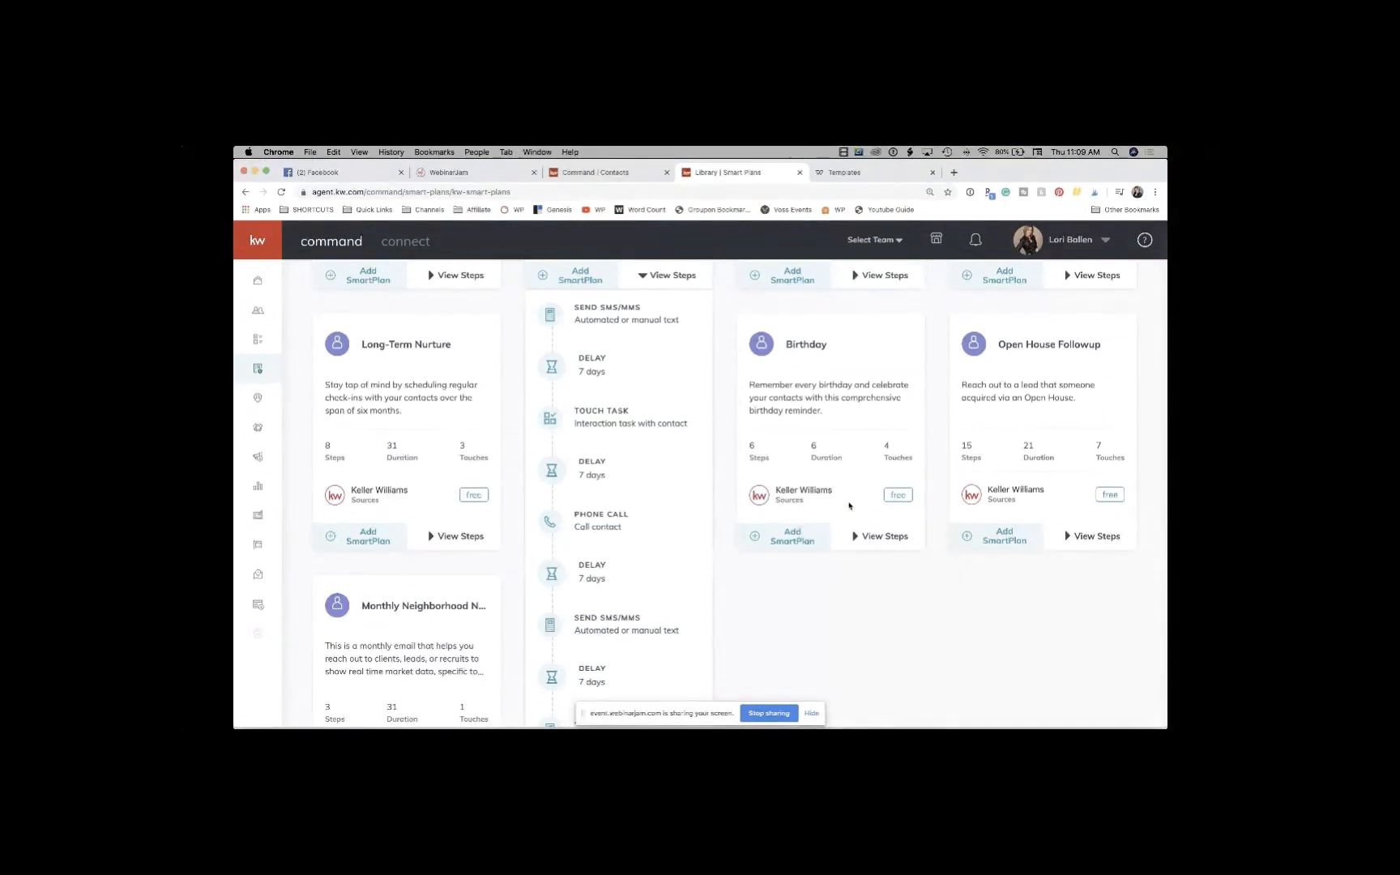
Step: Search Google for 'google forms' in a new tab and reach the Google Forms home
{"action": "left_click", "coordinate": [954, 172]}
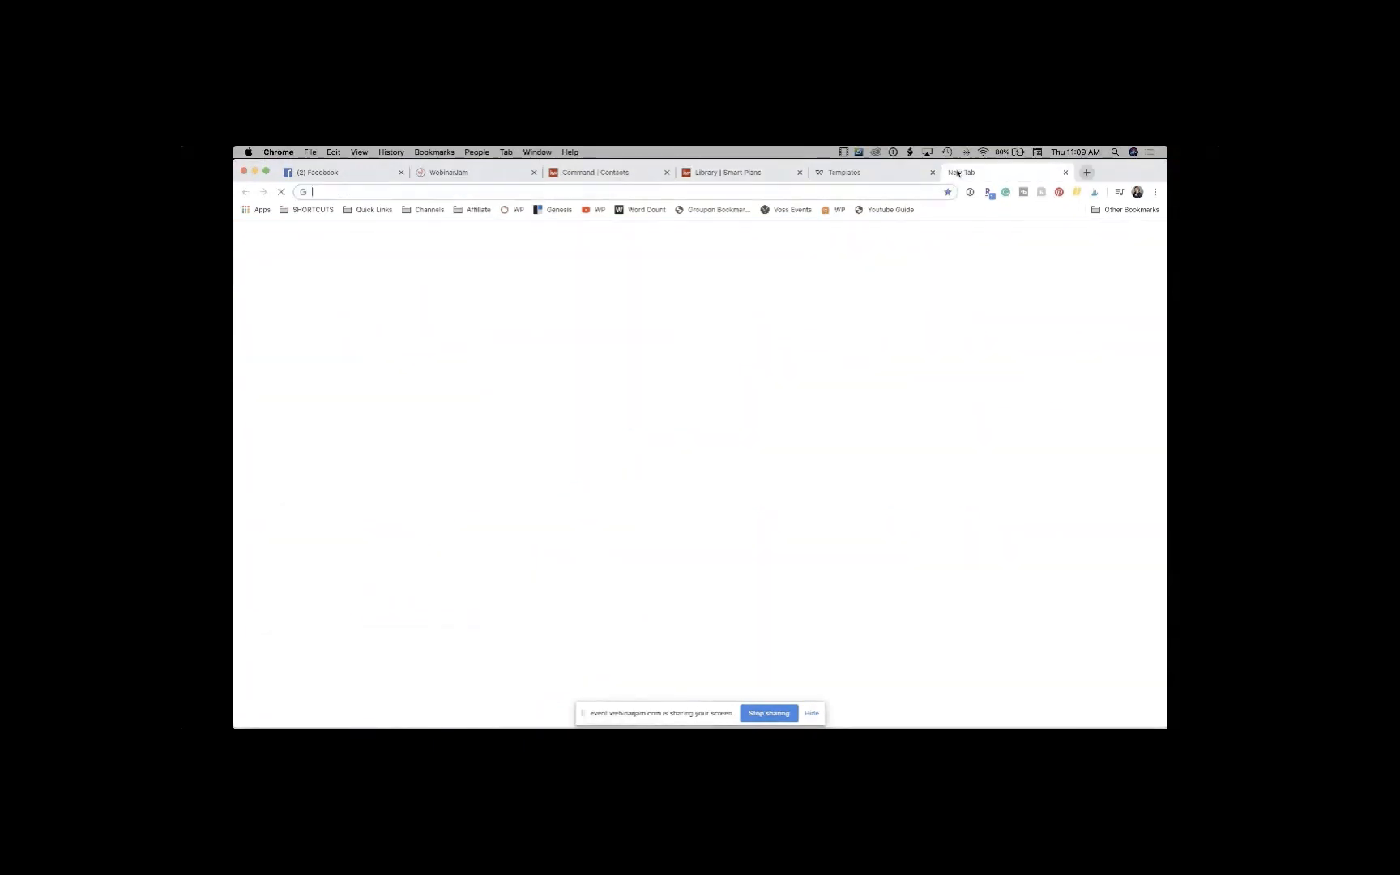
{"action": "type", "text": "google forms"}
{"action": "key", "text": "Return"}
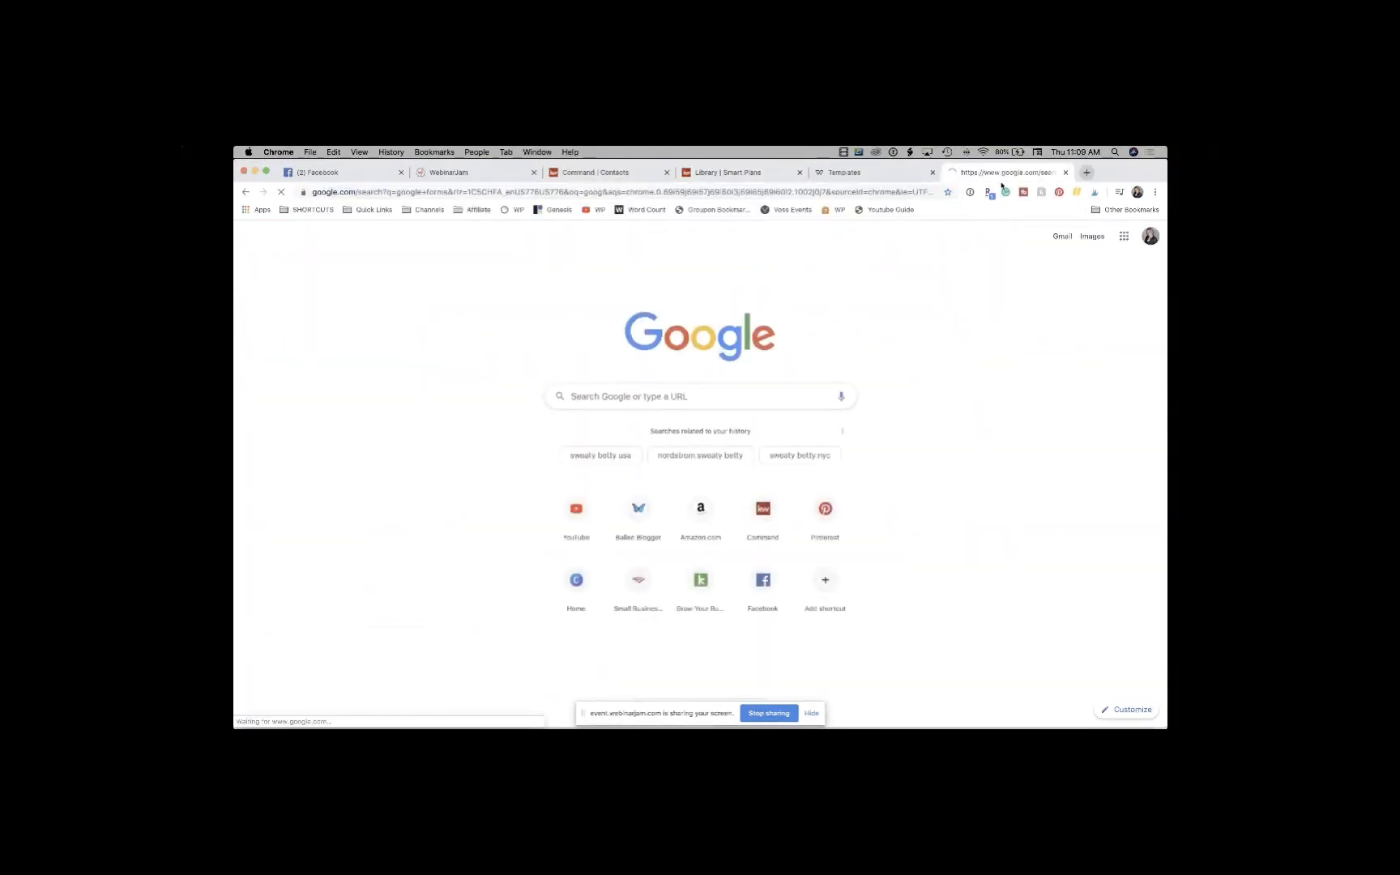
{"action": "left_click_drag", "start_coordinate": [957, 173], "coordinate": [845, 175]}
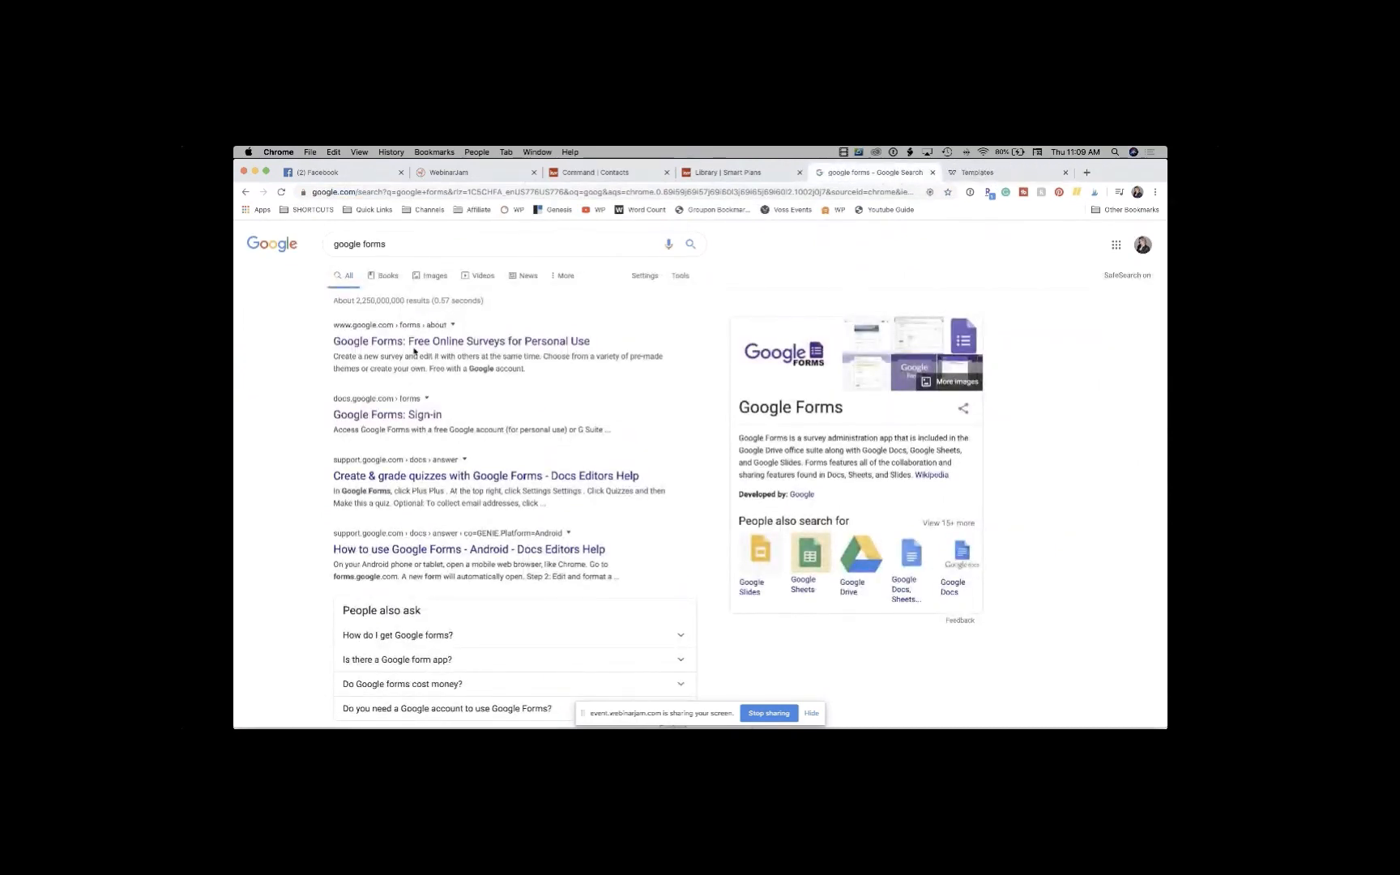
{"action": "left_click", "coordinate": [414, 350]}
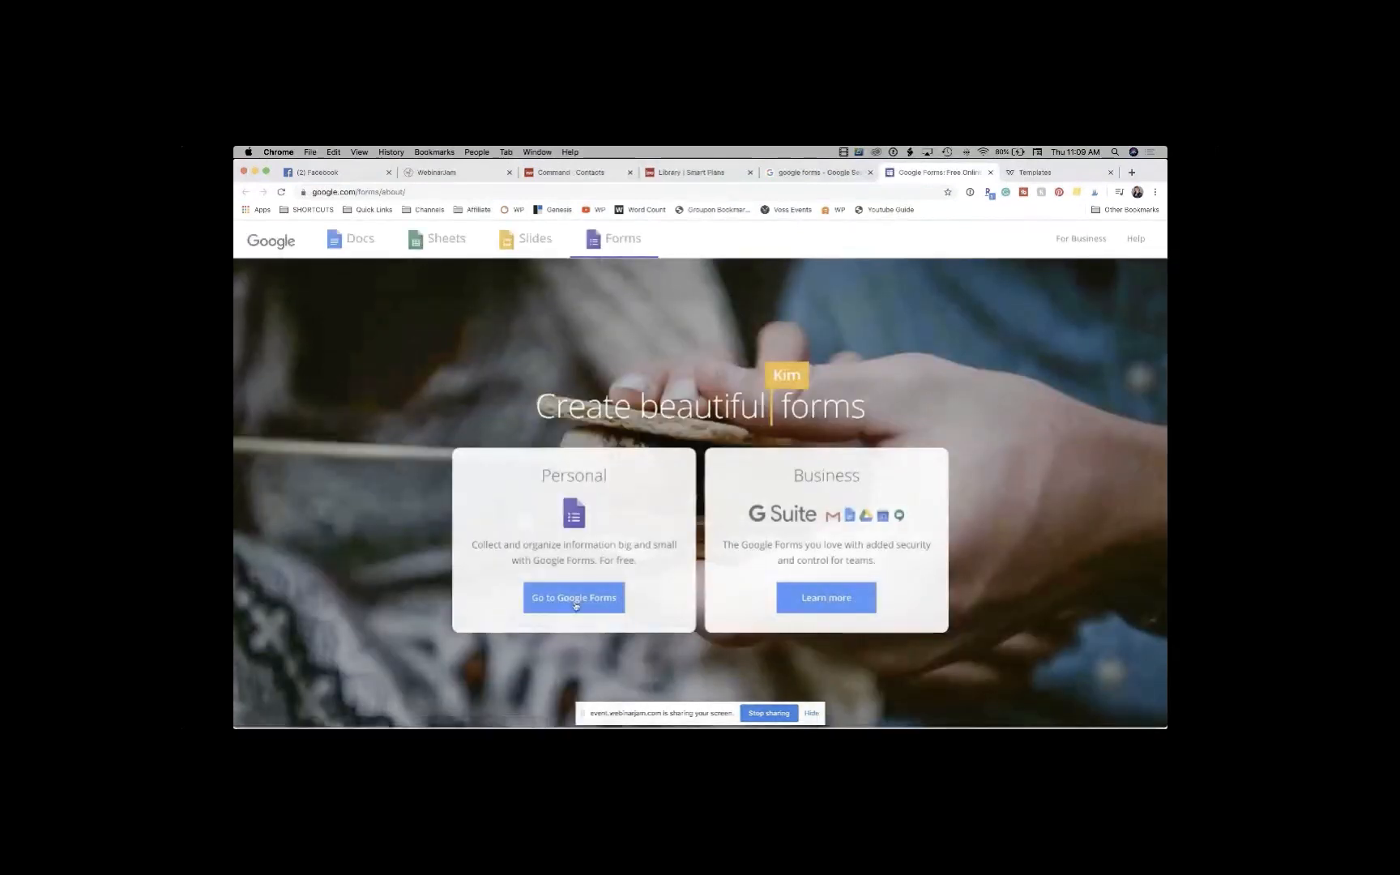
{"action": "left_click", "coordinate": [575, 605]}
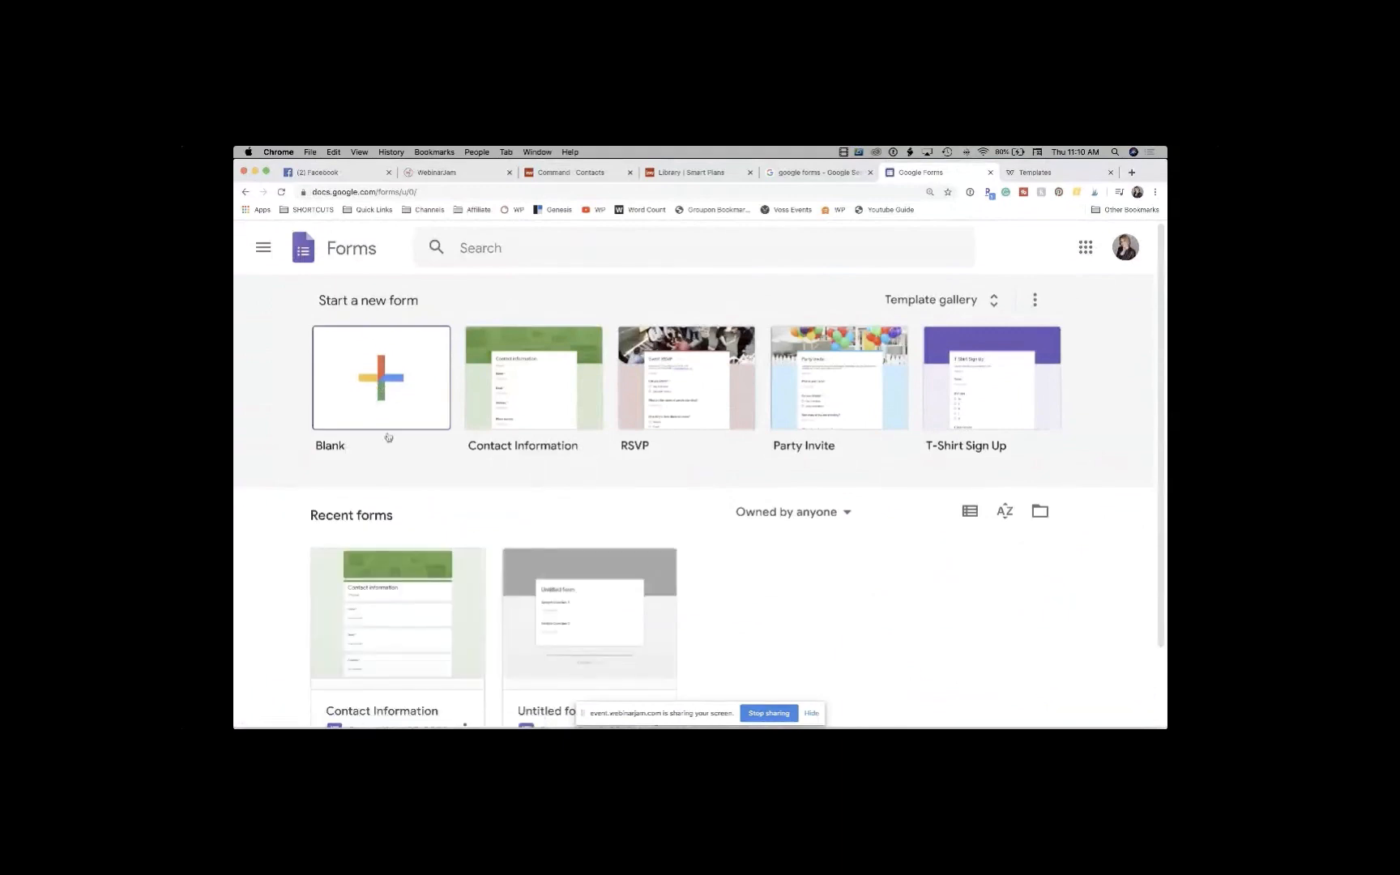
Step: Open the Contact Information form, close the creation tip, and review its Name, Email and Address questions
{"action": "left_click", "coordinate": [419, 615]}
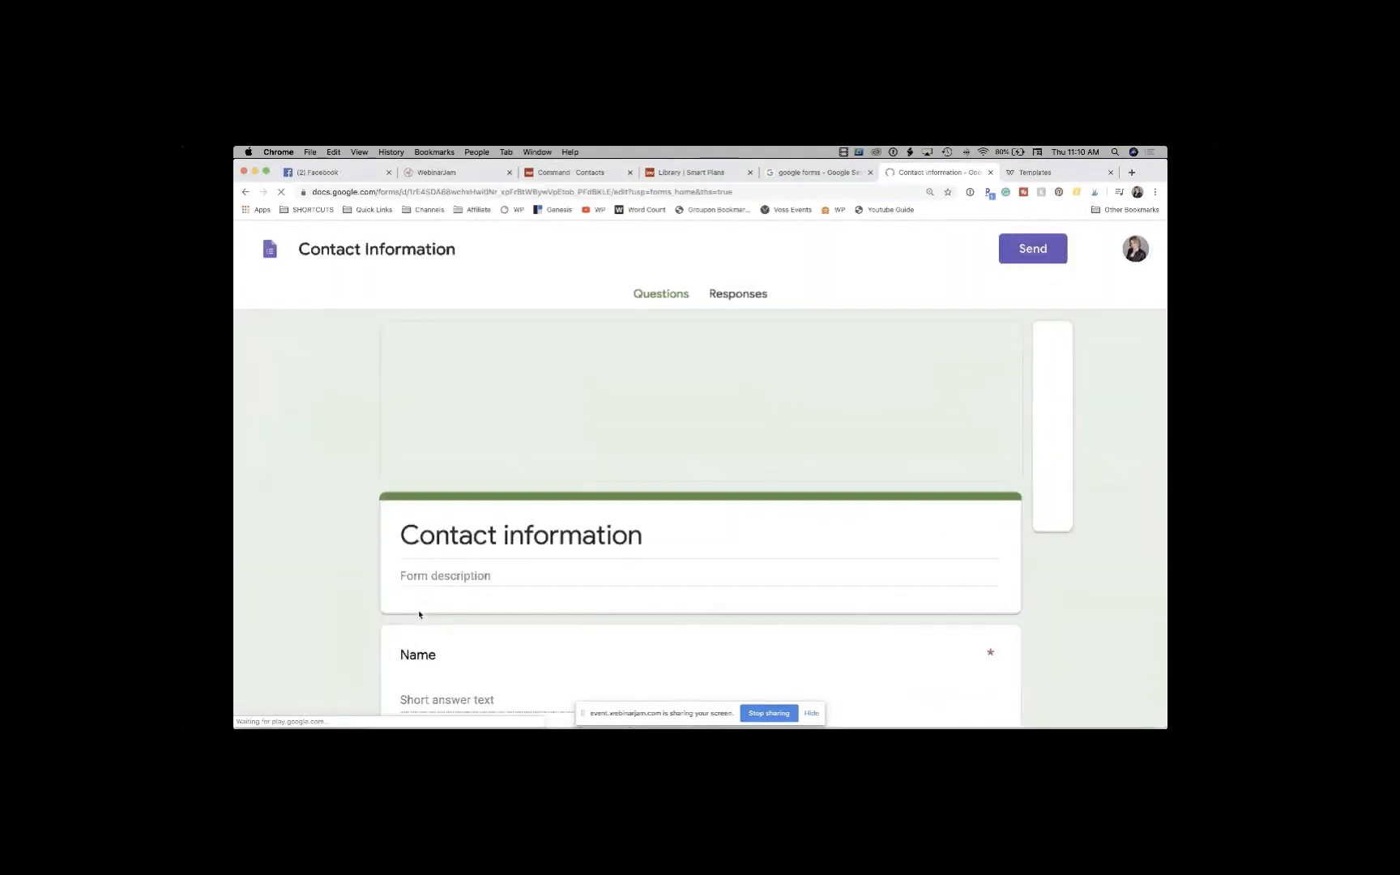
{"action": "scroll", "coordinate": [420, 615], "scroll_direction": "down", "scroll_amount": 3}
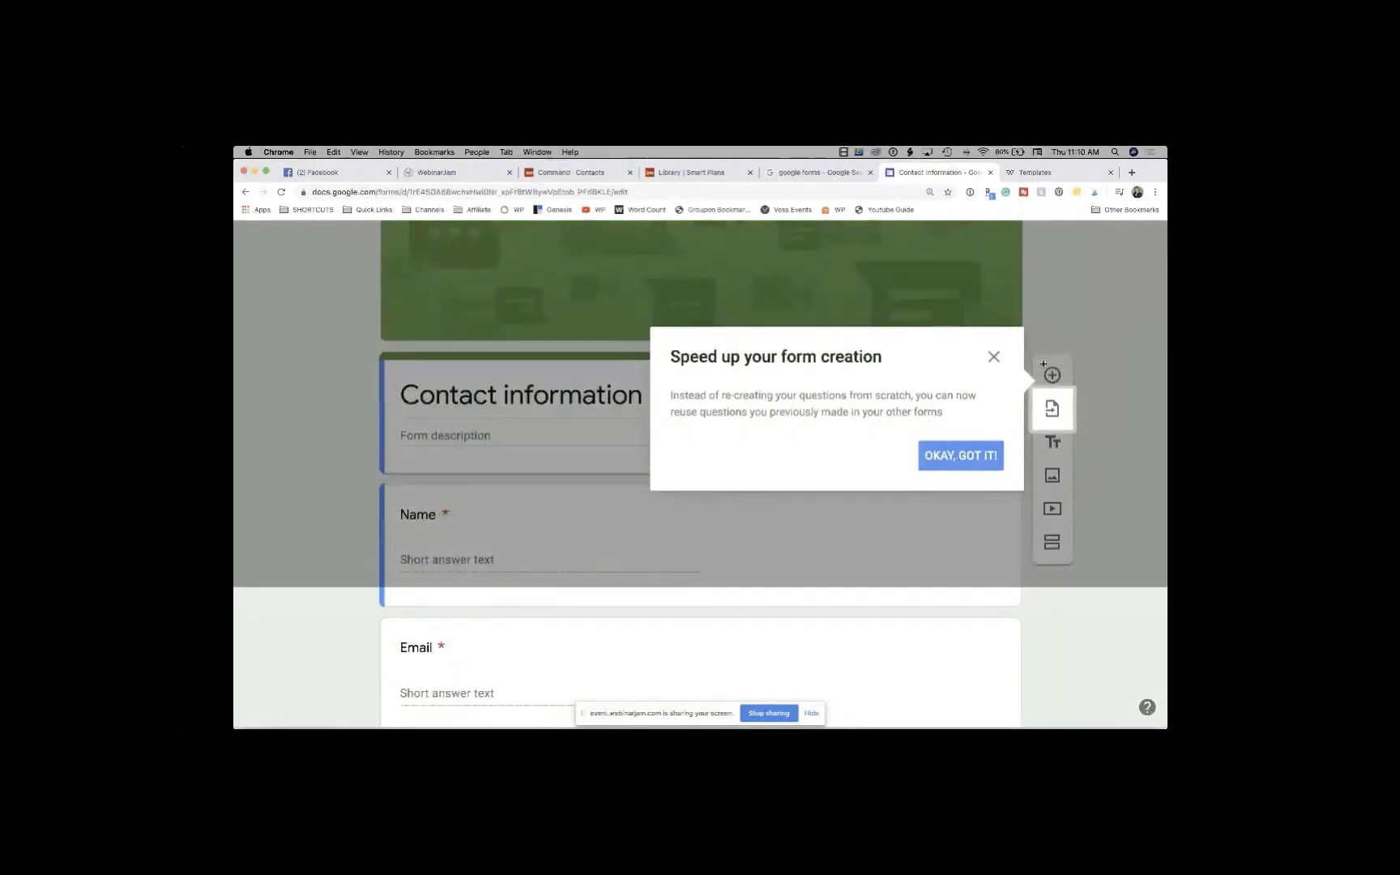
{"action": "left_click", "coordinate": [993, 357]}
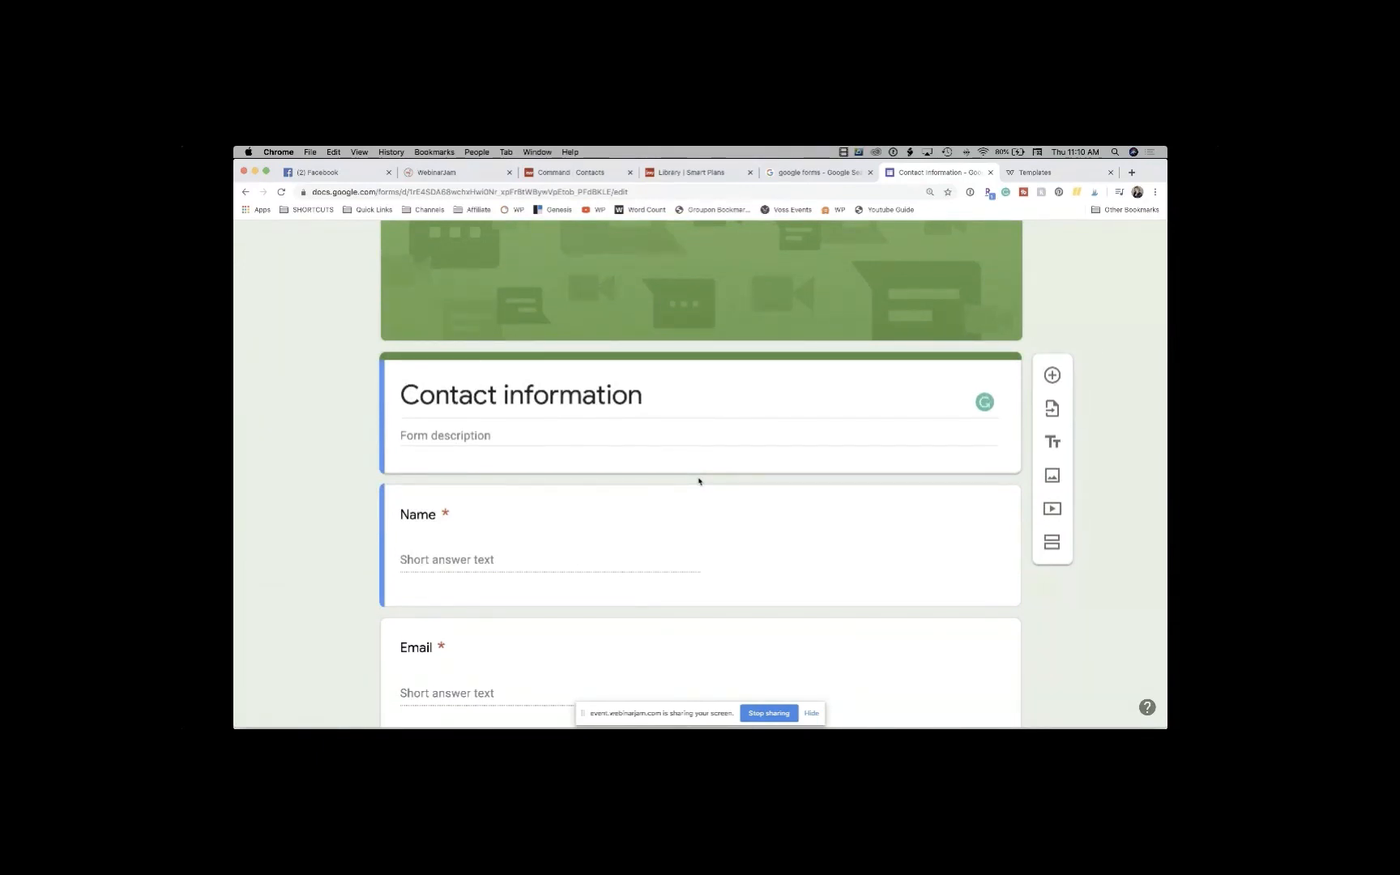
{"action": "scroll", "coordinate": [698, 481], "scroll_direction": "down", "scroll_amount": 3}
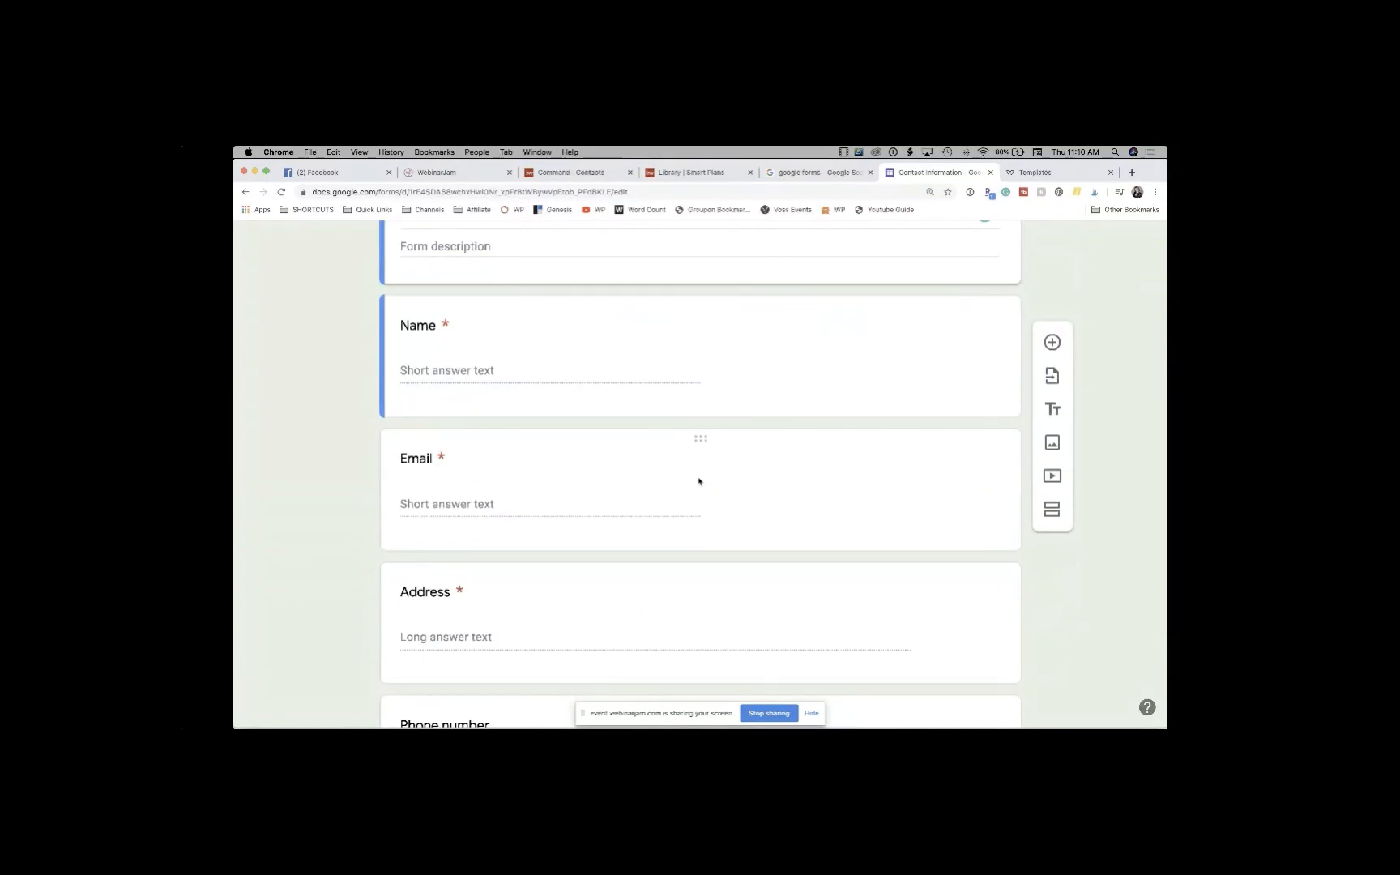
{"action": "scroll", "coordinate": [698, 482], "scroll_direction": "up", "scroll_amount": 2}
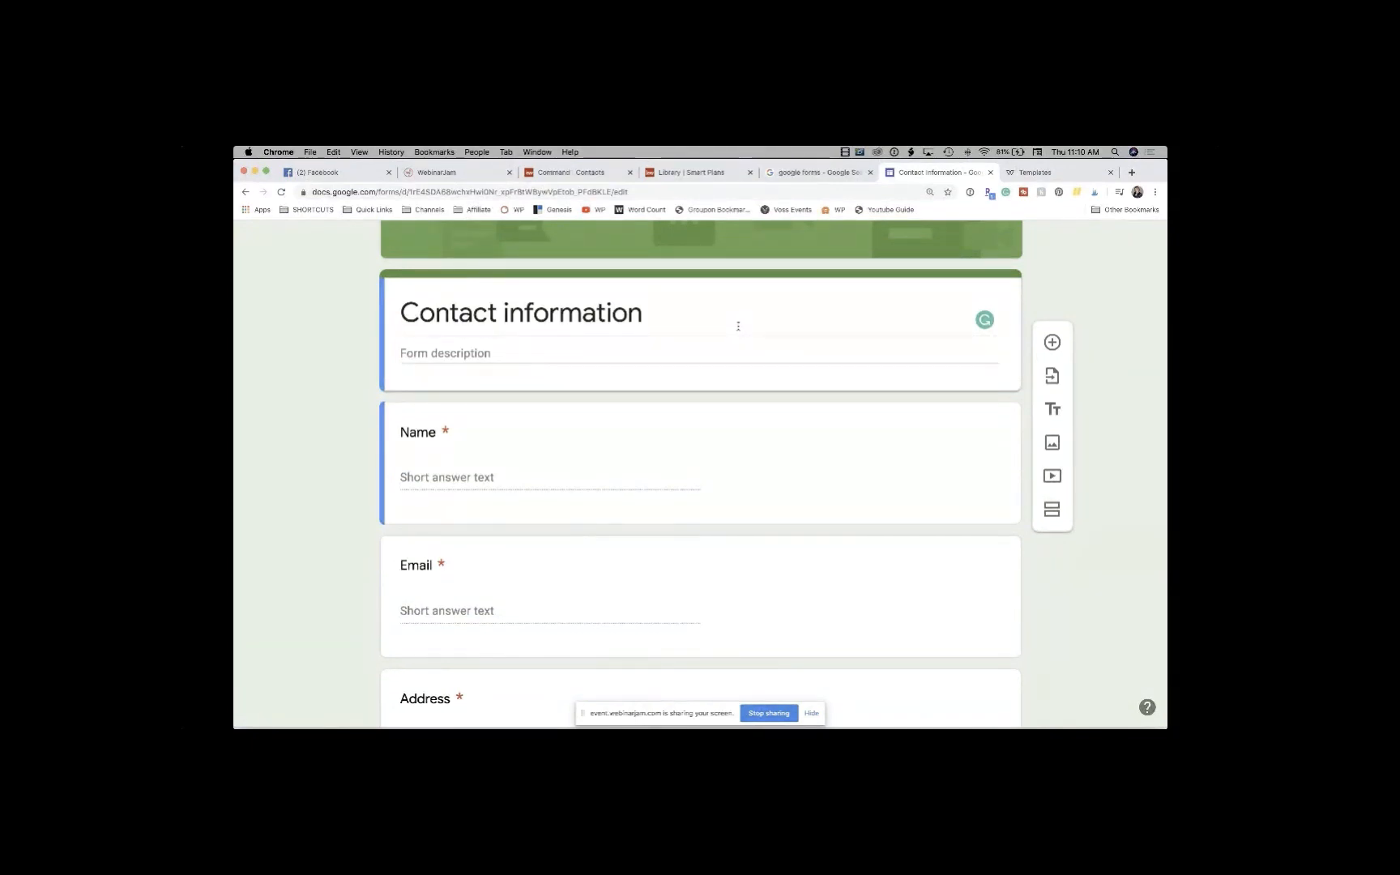
{"action": "scroll", "coordinate": [738, 326], "scroll_direction": "down", "scroll_amount": 2}
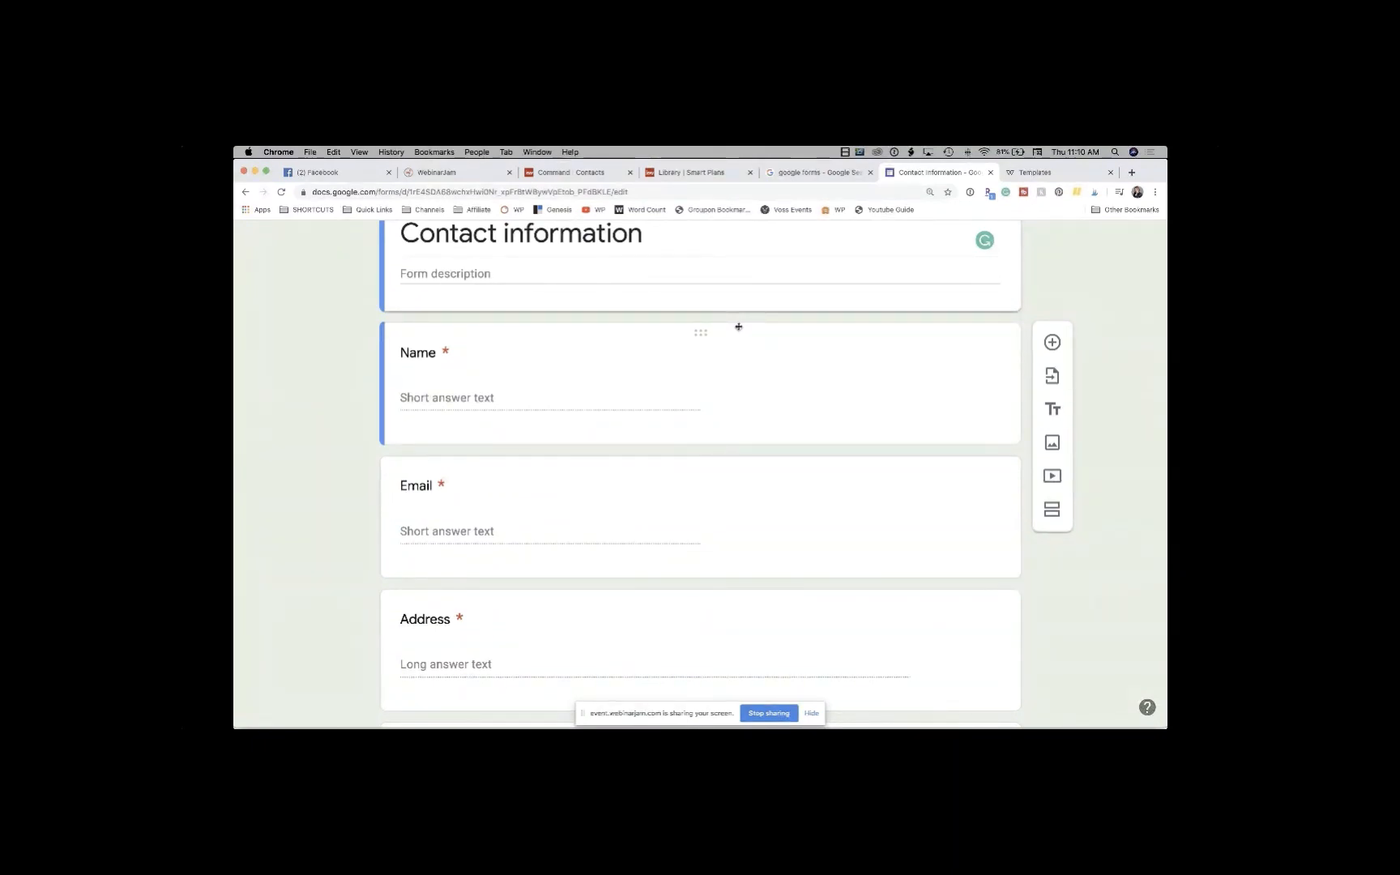
Step: Return to the KW Command tab showing the contact's Google Organic record and email timeline
{"action": "left_click", "coordinate": [595, 174]}
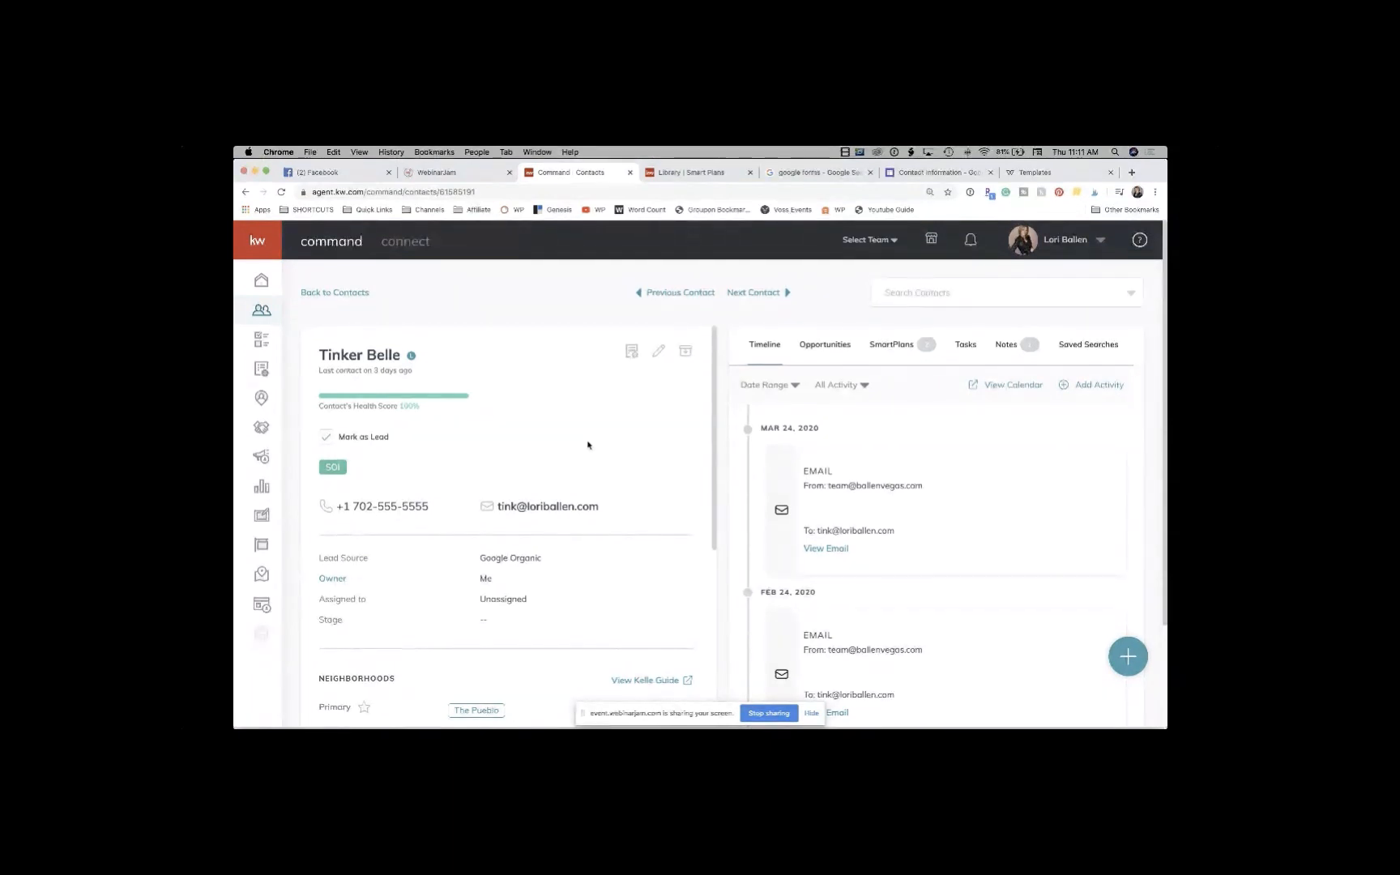
Step: Switch to the SmartPlans Library tab and scroll through its plan cards
{"action": "left_click", "coordinate": [706, 172]}
{"action": "scroll", "coordinate": [834, 423], "scroll_direction": "down", "scroll_amount": 5}
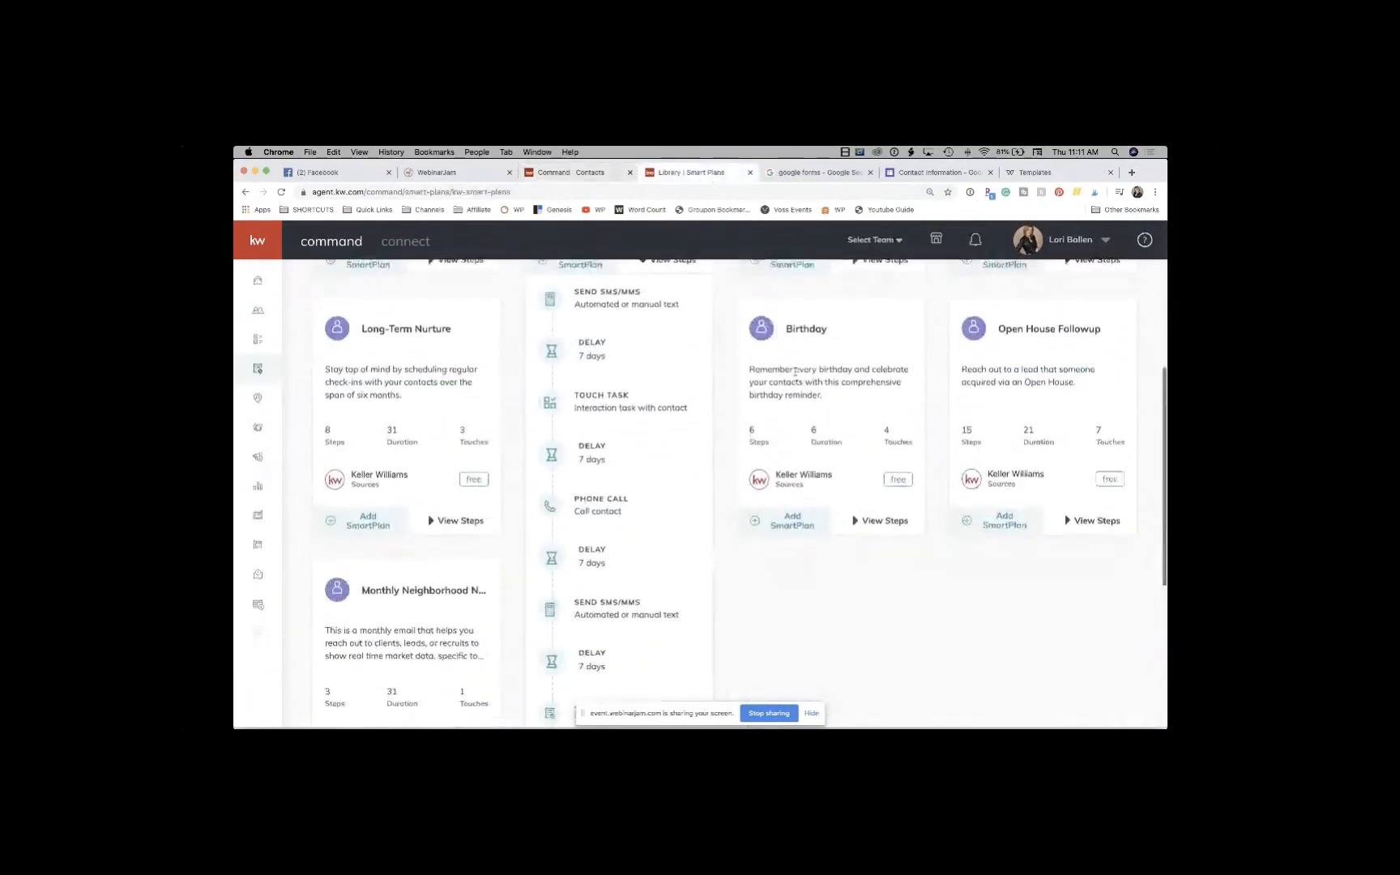
{"action": "scroll", "coordinate": [929, 381], "scroll_direction": "down", "scroll_amount": 2}
{"action": "scroll", "coordinate": [929, 378], "scroll_direction": "up", "scroll_amount": 10}
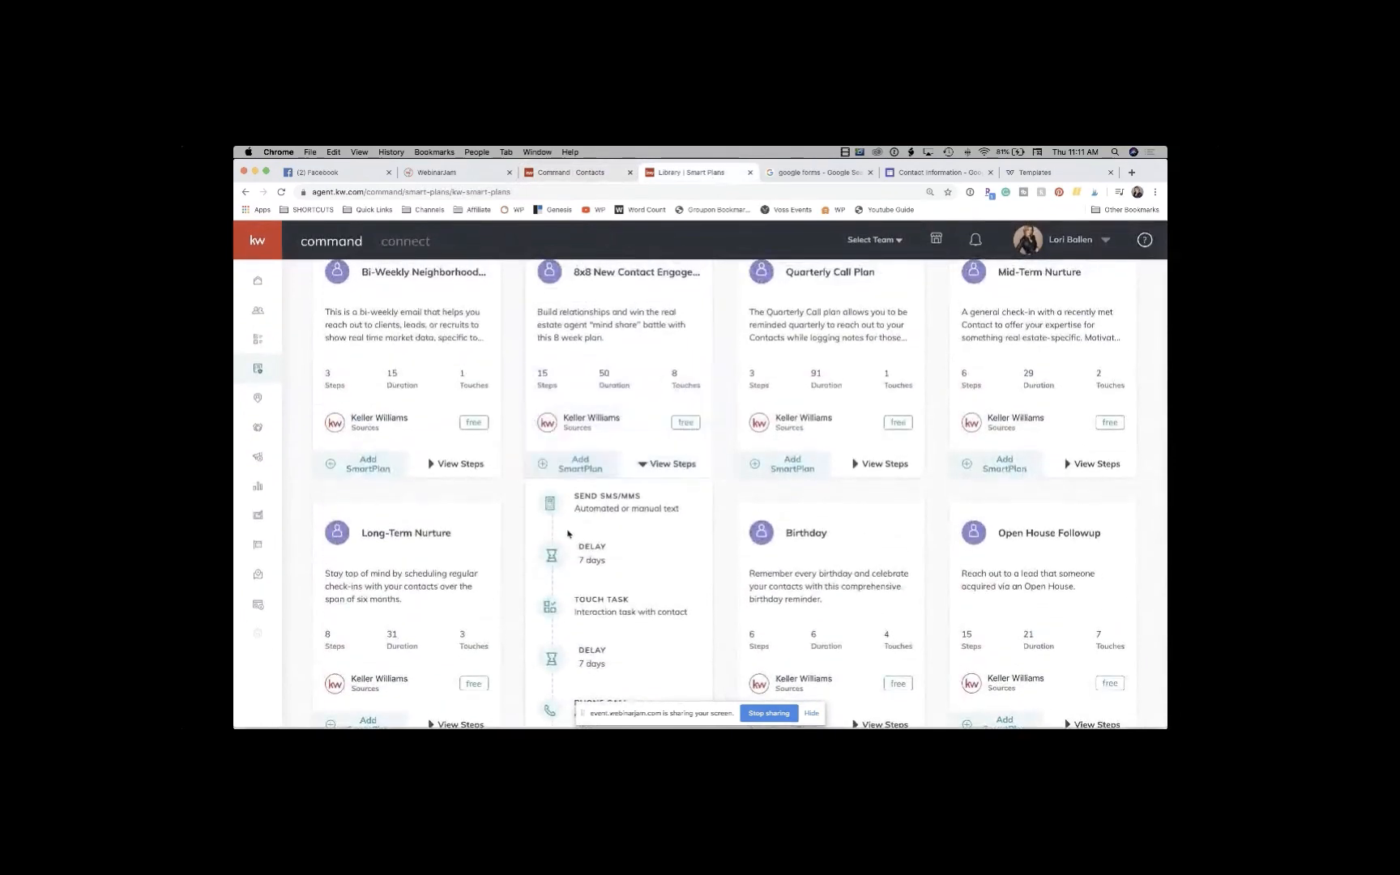
{"action": "scroll", "coordinate": [480, 596], "scroll_direction": "up", "scroll_amount": 2}
{"action": "scroll", "coordinate": [480, 595], "scroll_direction": "up", "scroll_amount": 1}
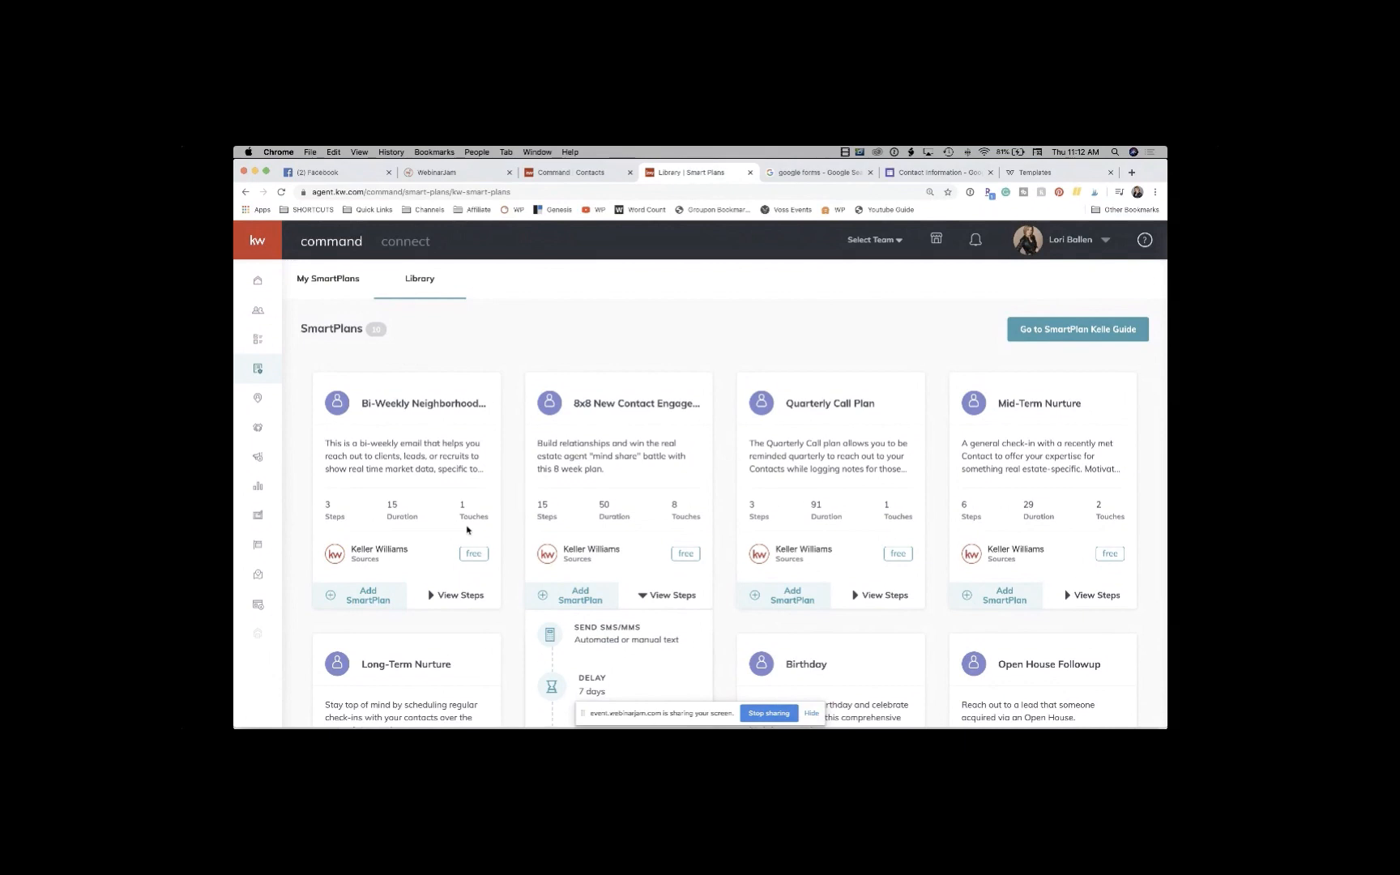
{"action": "scroll", "coordinate": [467, 530], "scroll_direction": "down", "scroll_amount": 3}
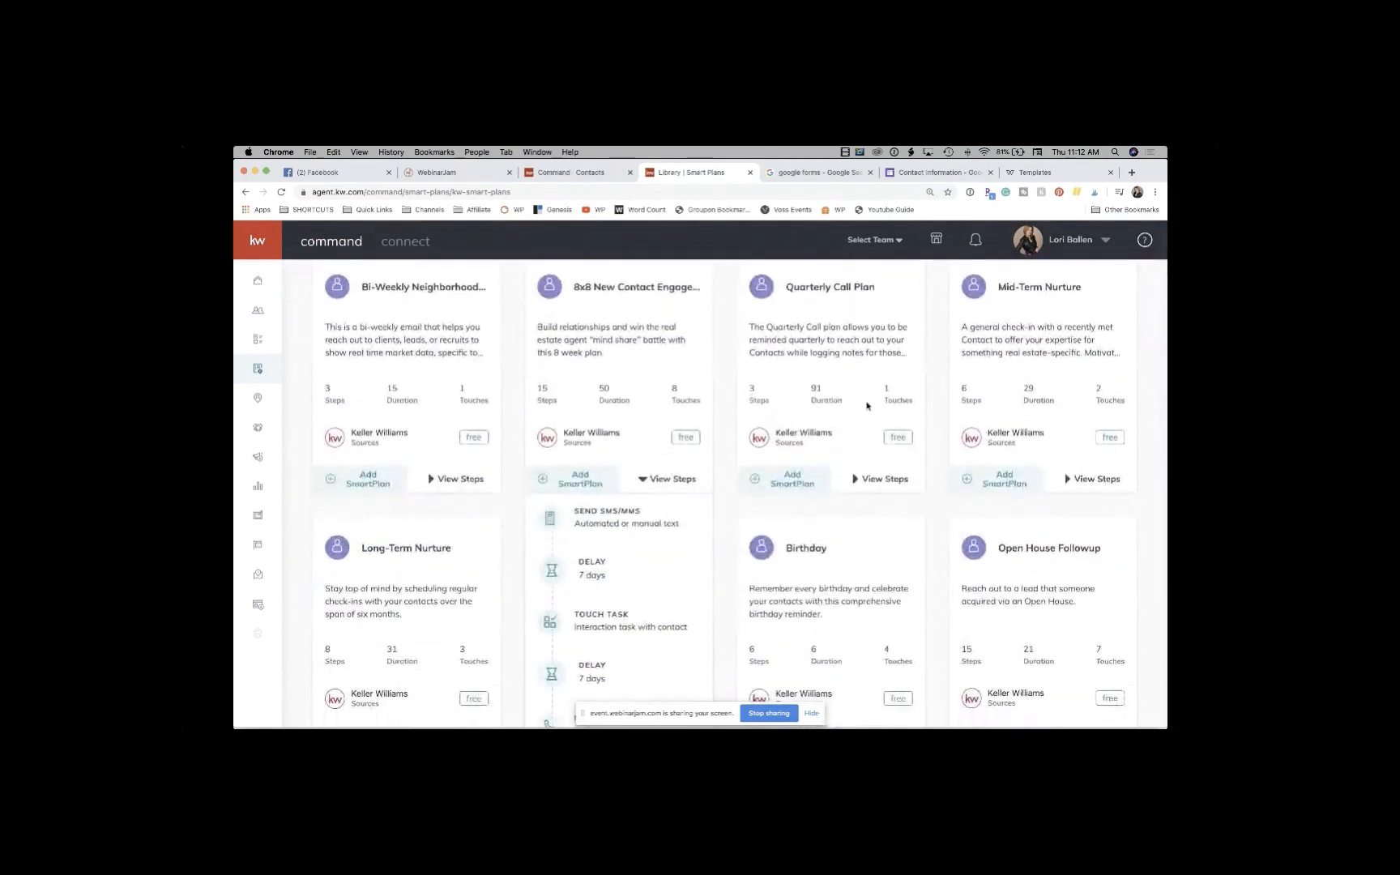
{"action": "scroll", "coordinate": [868, 405], "scroll_direction": "up", "scroll_amount": 1}
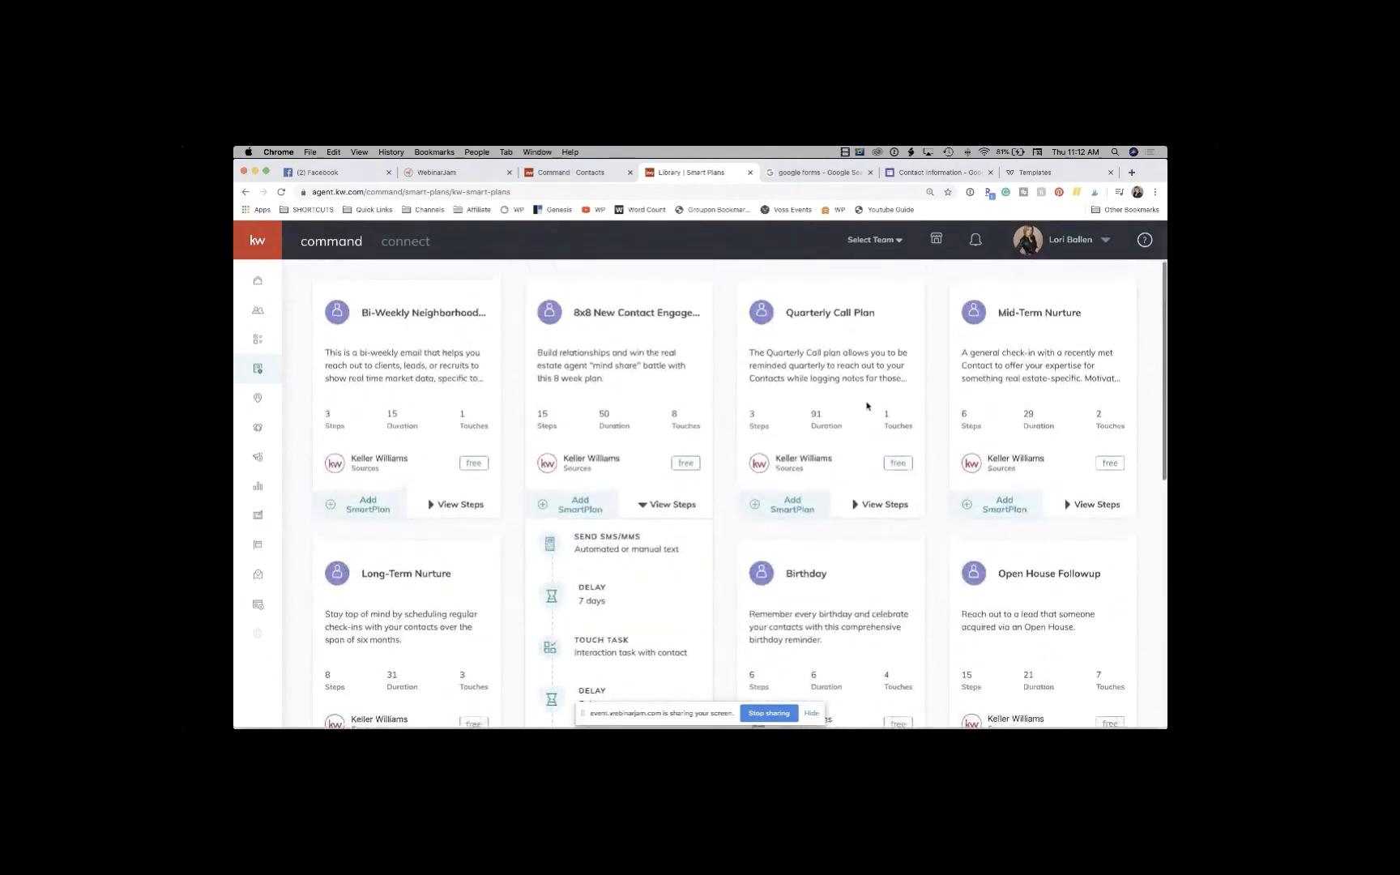
Step: Expand View Steps on the Quarterly Call Plan to preview its sequence
{"action": "left_click", "coordinate": [879, 509]}
{"action": "scroll", "coordinate": [878, 512], "scroll_direction": "down", "scroll_amount": 4}
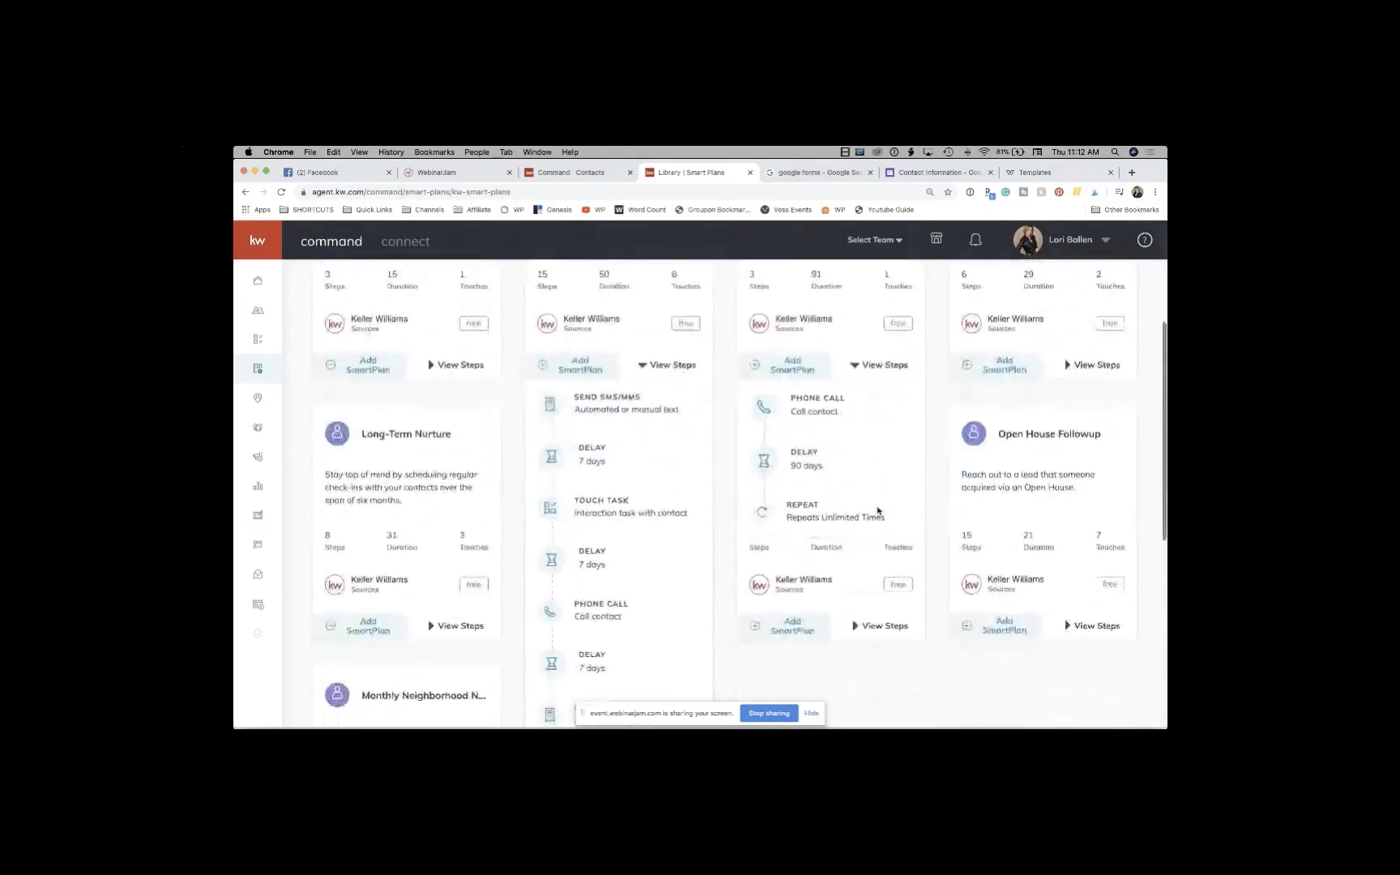
{"action": "scroll", "coordinate": [820, 452], "scroll_direction": "up", "scroll_amount": 2}
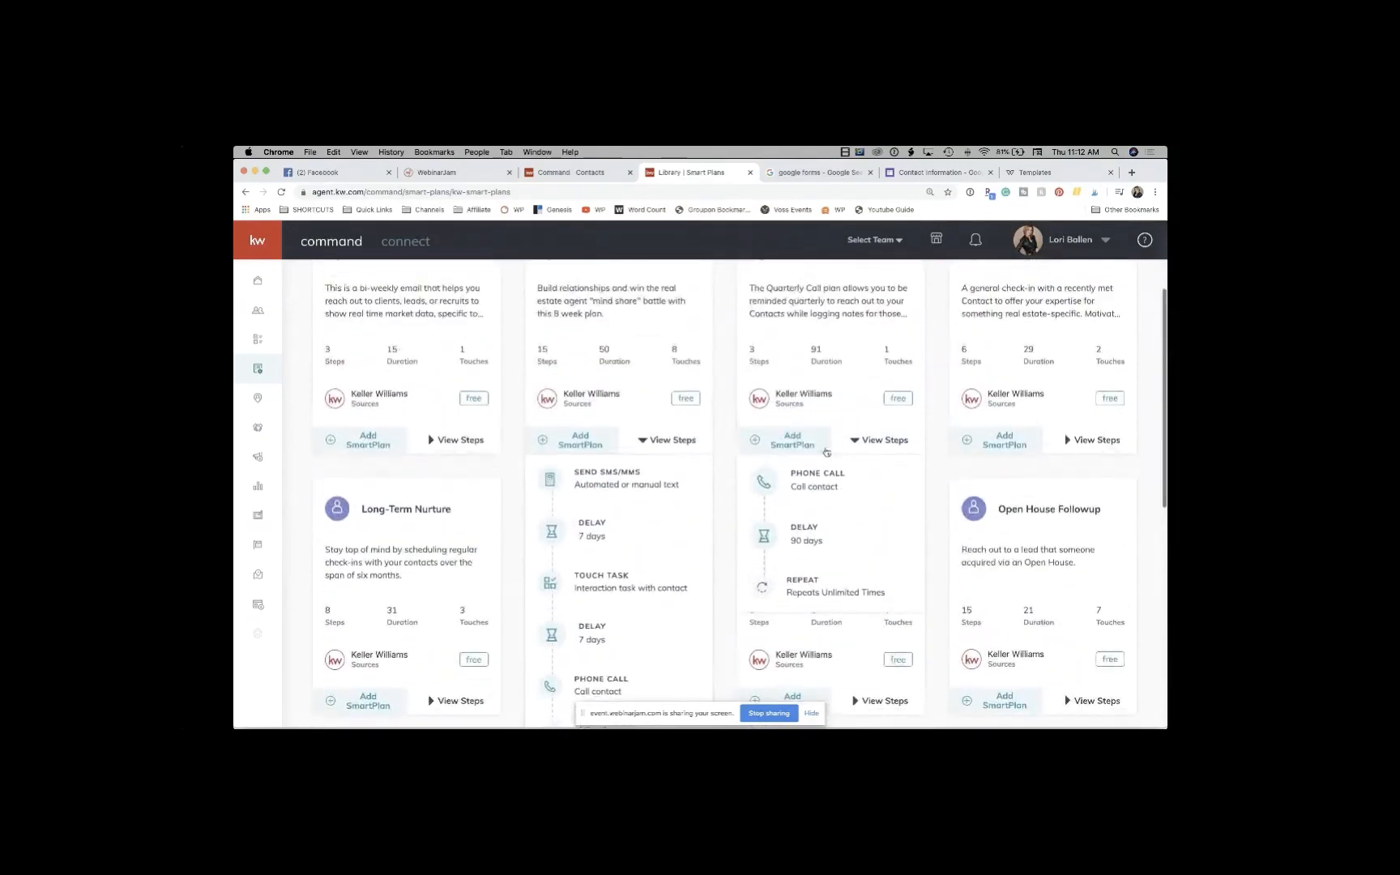
{"action": "mouse_move", "coordinate": [851, 490]}
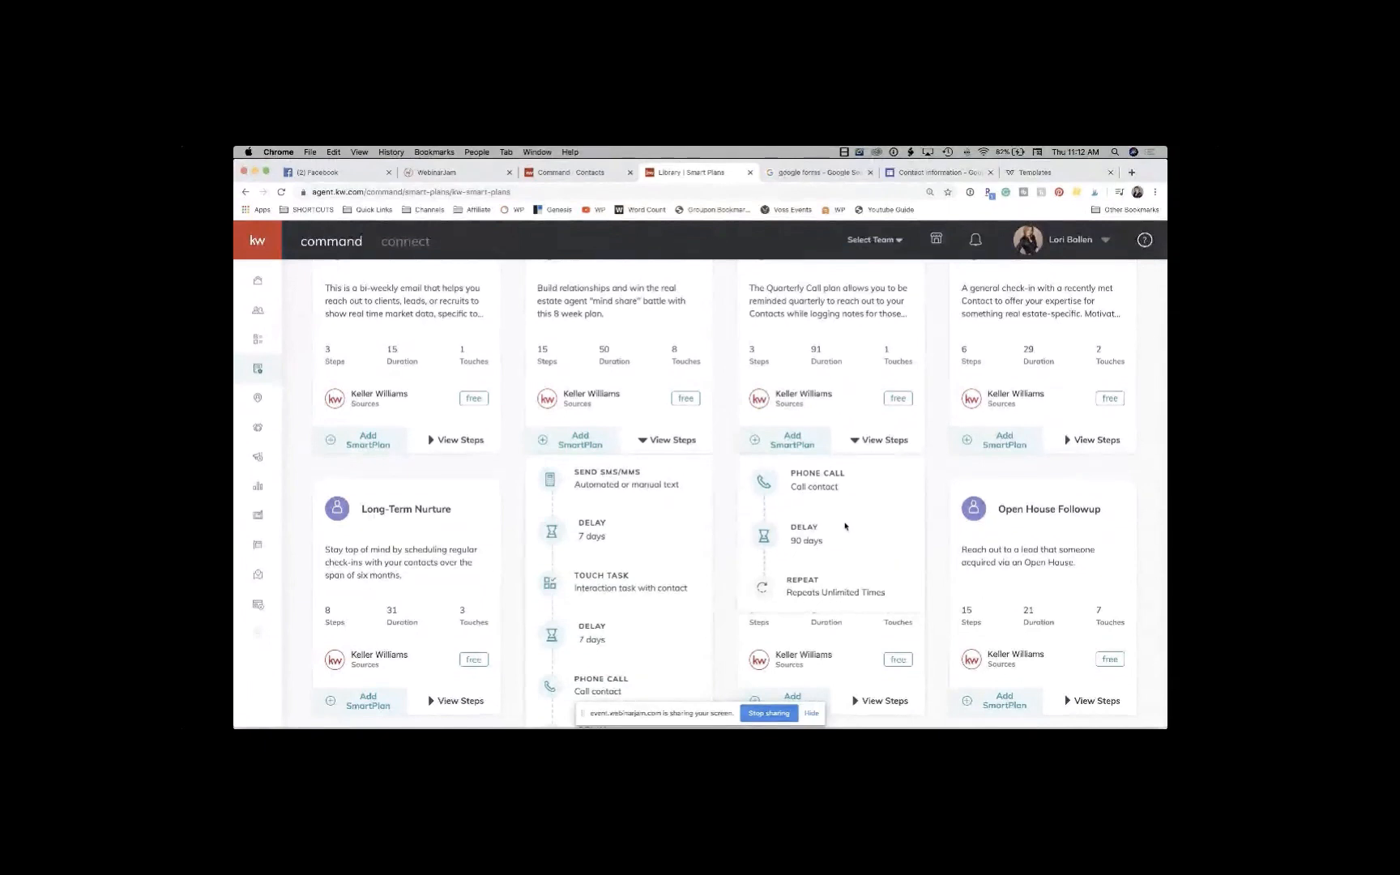
{"action": "scroll", "coordinate": [845, 526], "scroll_direction": "up", "scroll_amount": 3}
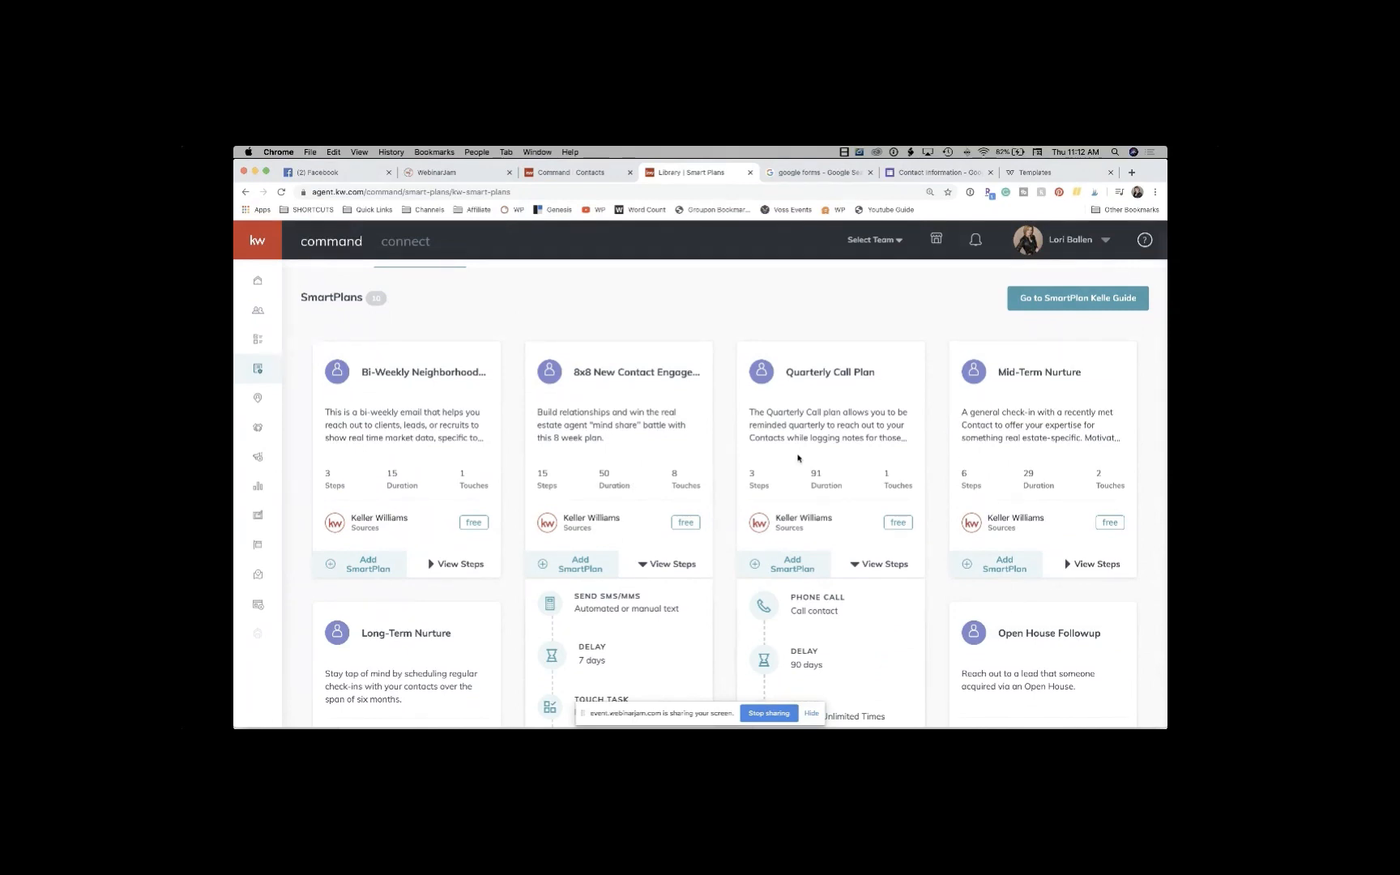
Step: Collapse the Quarterly Call Plan's steps and scroll back to the top of the library
{"action": "left_click", "coordinate": [889, 569]}
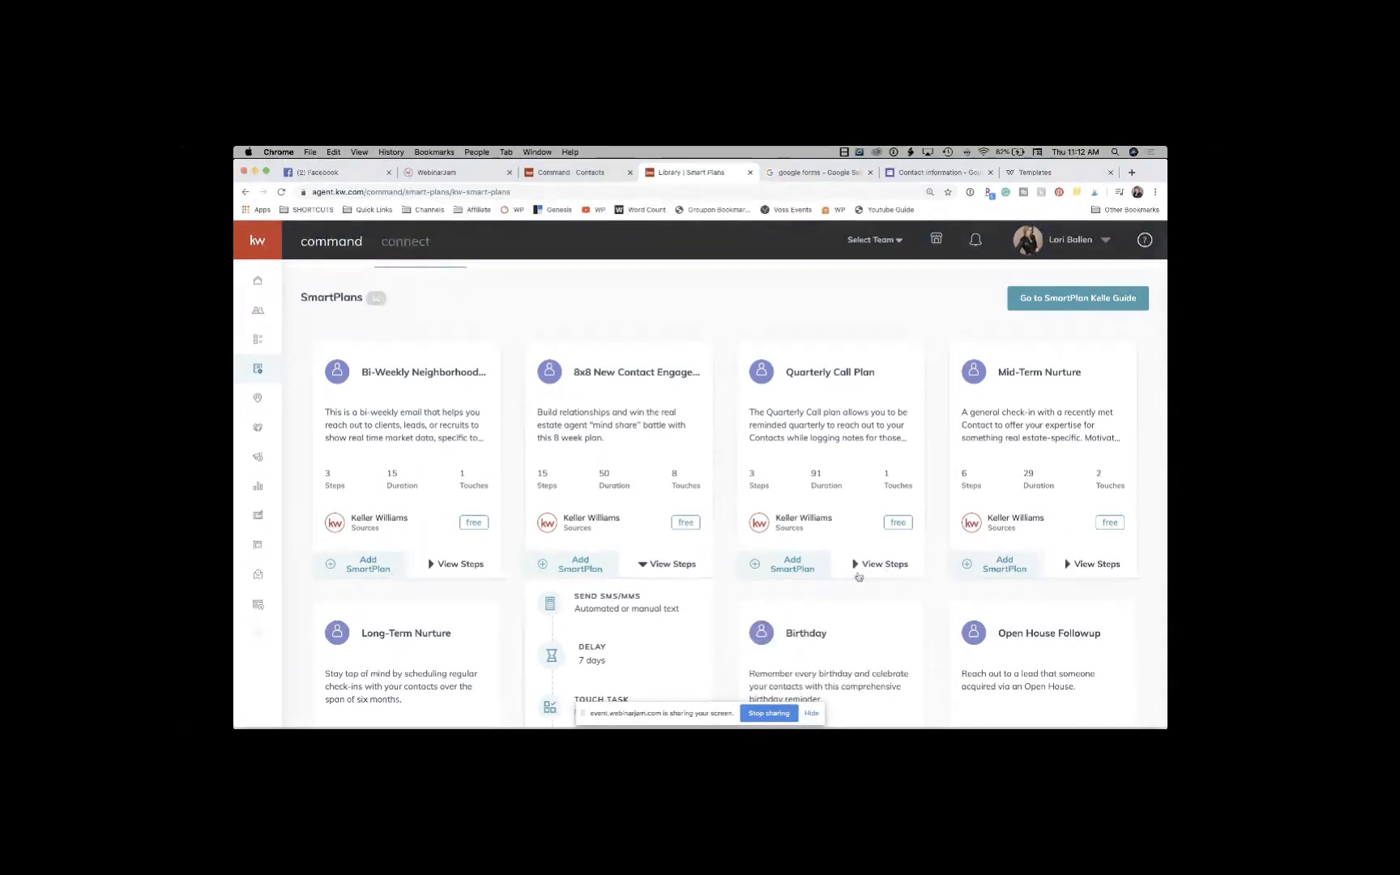
{"action": "scroll", "coordinate": [575, 595], "scroll_direction": "down", "scroll_amount": 5}
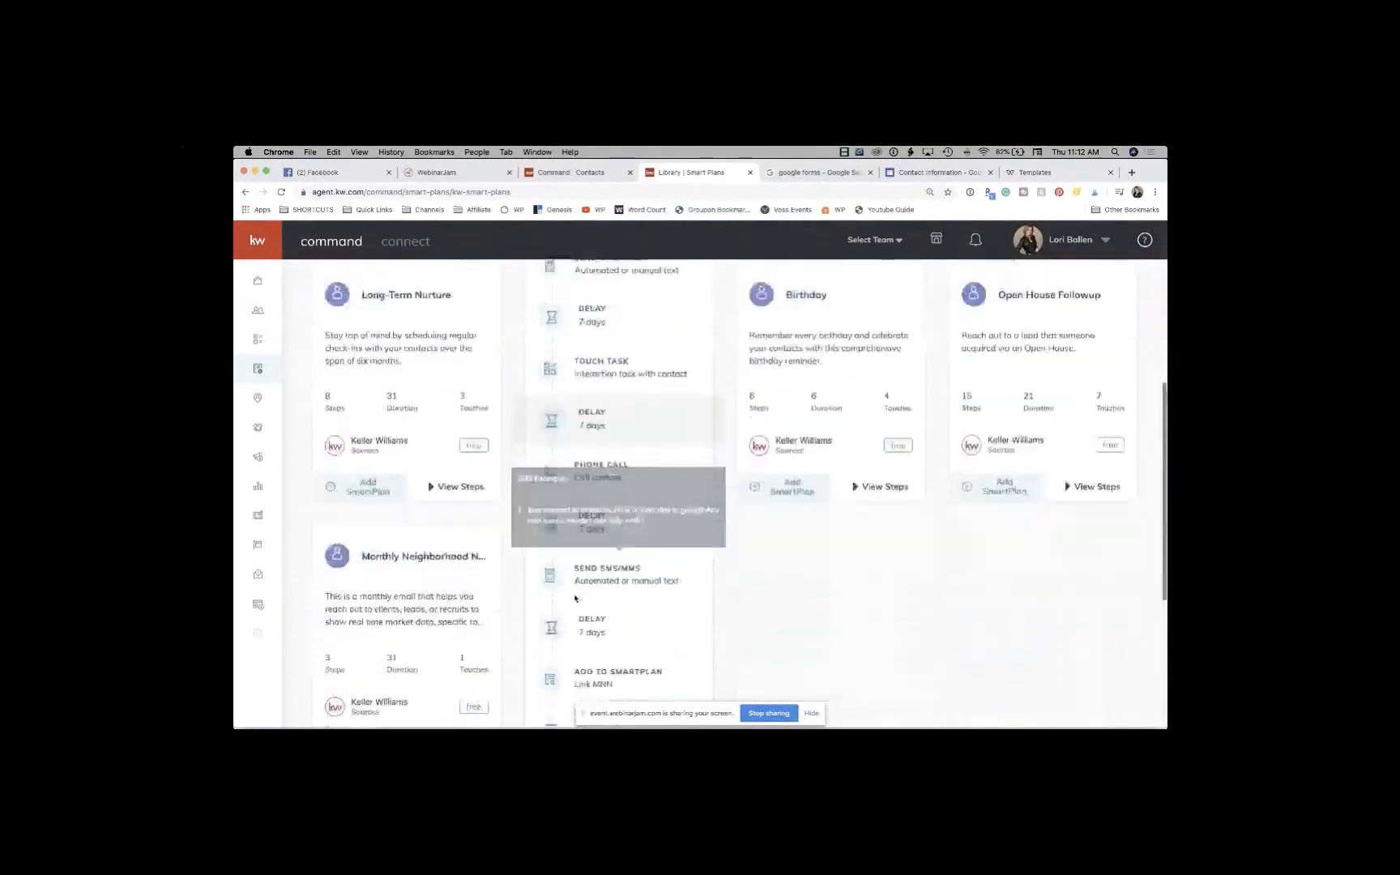
{"action": "scroll", "coordinate": [575, 596], "scroll_direction": "down", "scroll_amount": 3}
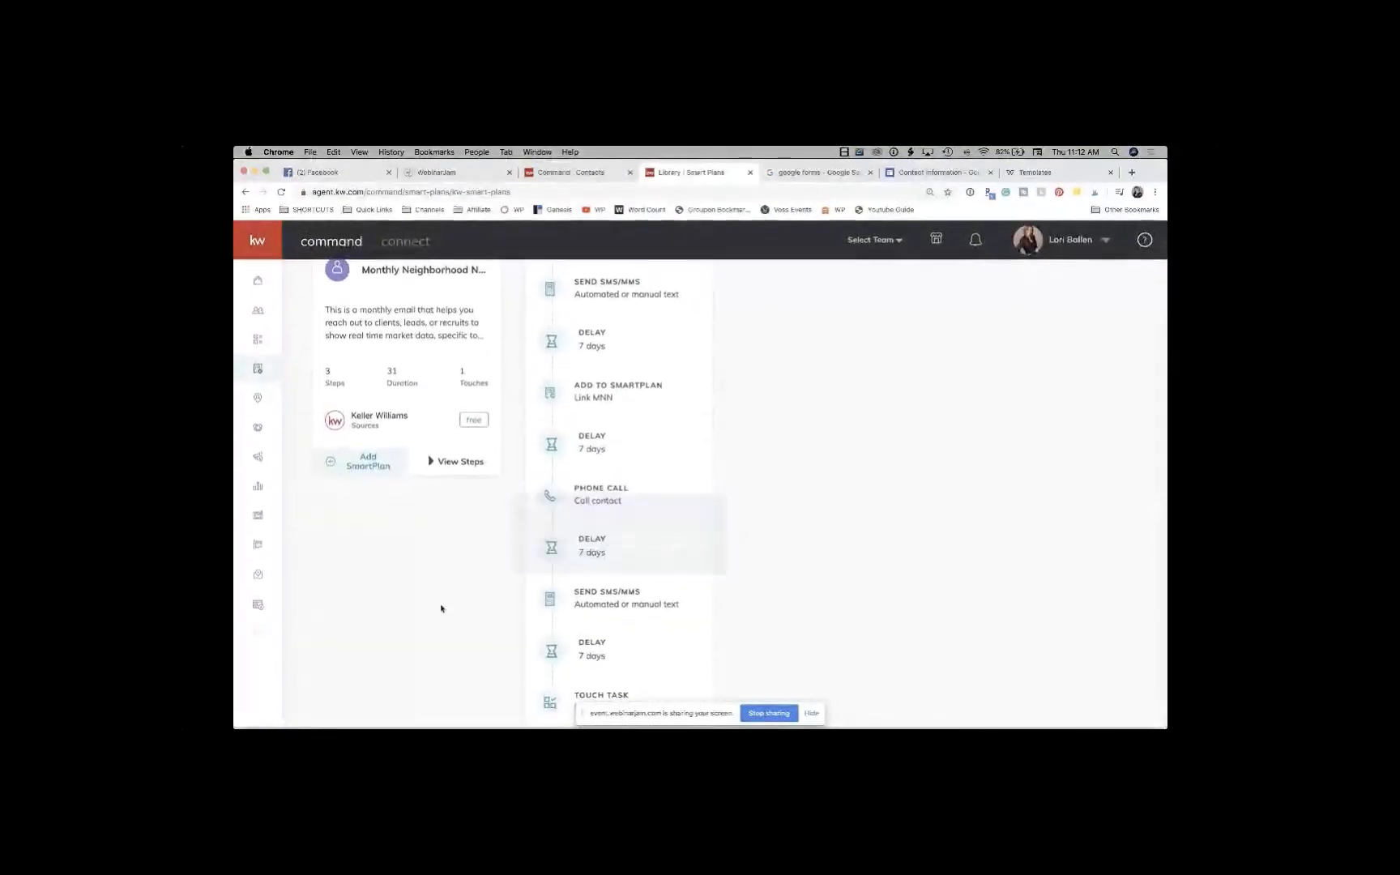
{"action": "scroll", "coordinate": [442, 609], "scroll_direction": "up", "scroll_amount": 3}
{"action": "scroll", "coordinate": [442, 609], "scroll_direction": "up", "scroll_amount": 1}
{"action": "scroll", "coordinate": [441, 607], "scroll_direction": "up", "scroll_amount": 1}
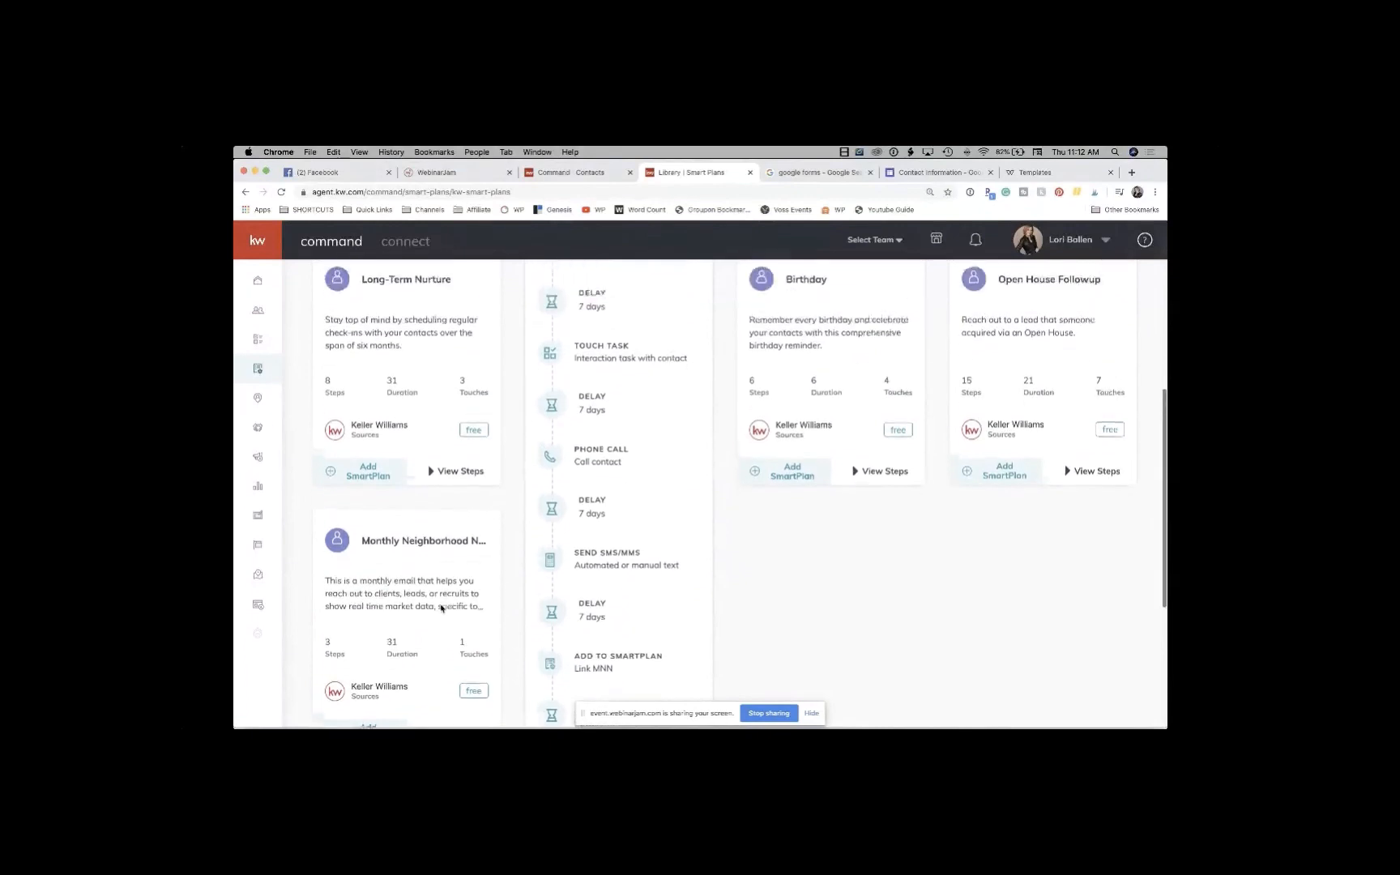
{"action": "scroll", "coordinate": [442, 608], "scroll_direction": "up", "scroll_amount": 5}
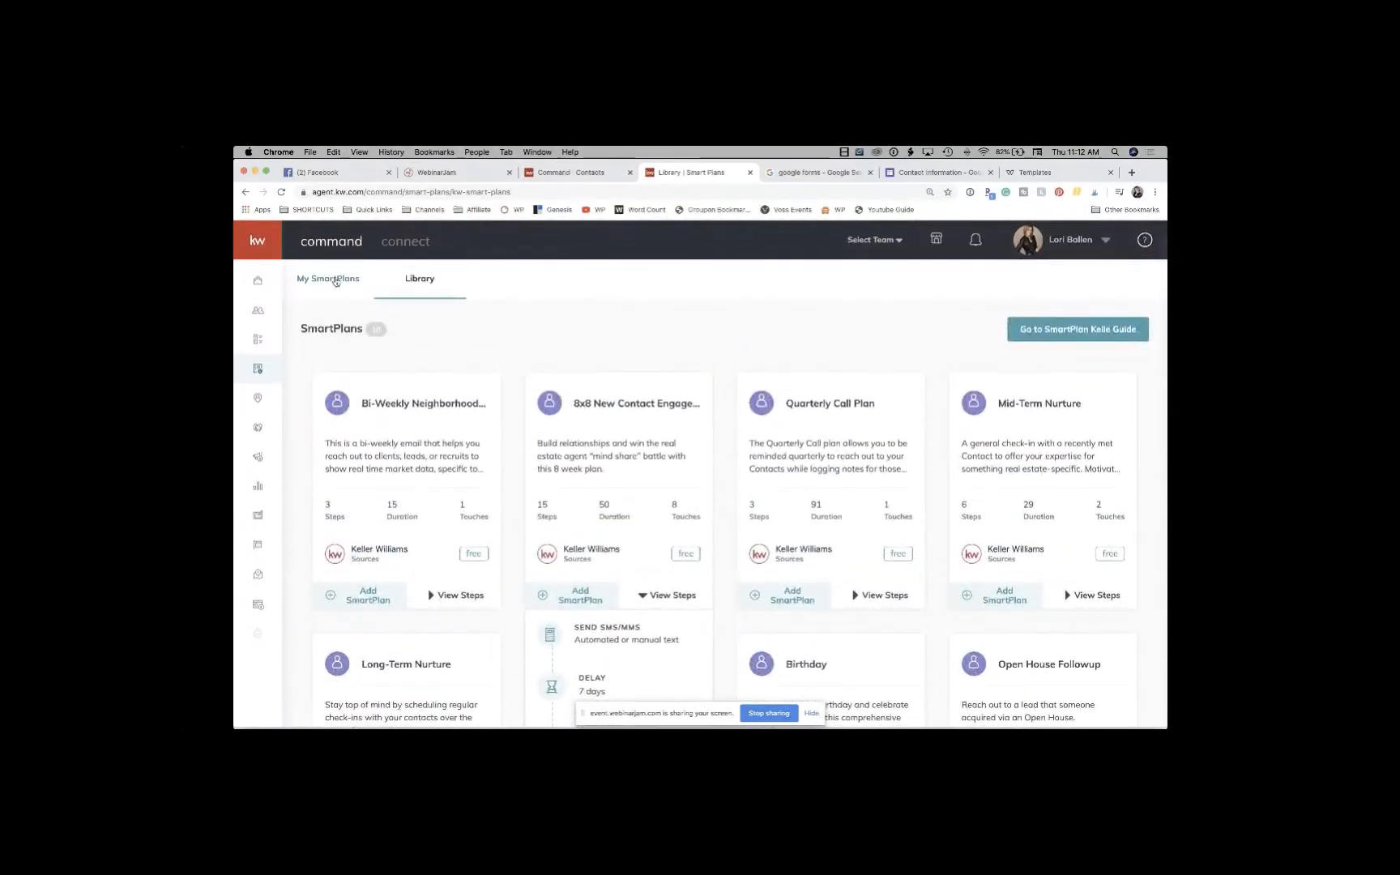
Step: Open My SmartPlans, go to page 2 (11–19 of 19), and expand the Covid-19 plan
{"action": "left_click", "coordinate": [335, 280]}
{"action": "scroll", "coordinate": [423, 364], "scroll_direction": "down", "scroll_amount": 1}
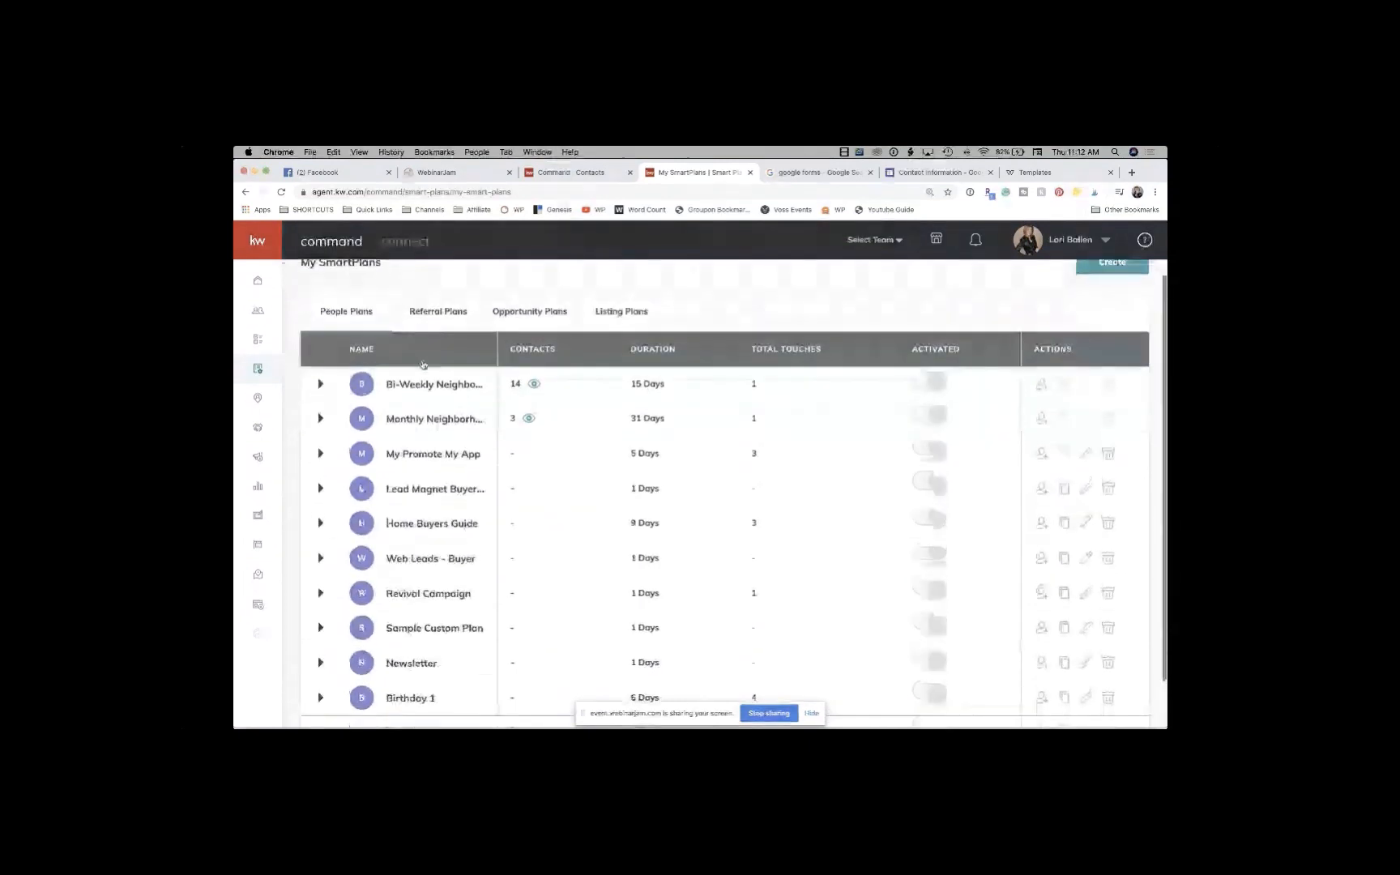
{"action": "scroll", "coordinate": [423, 364], "scroll_direction": "down", "scroll_amount": 1}
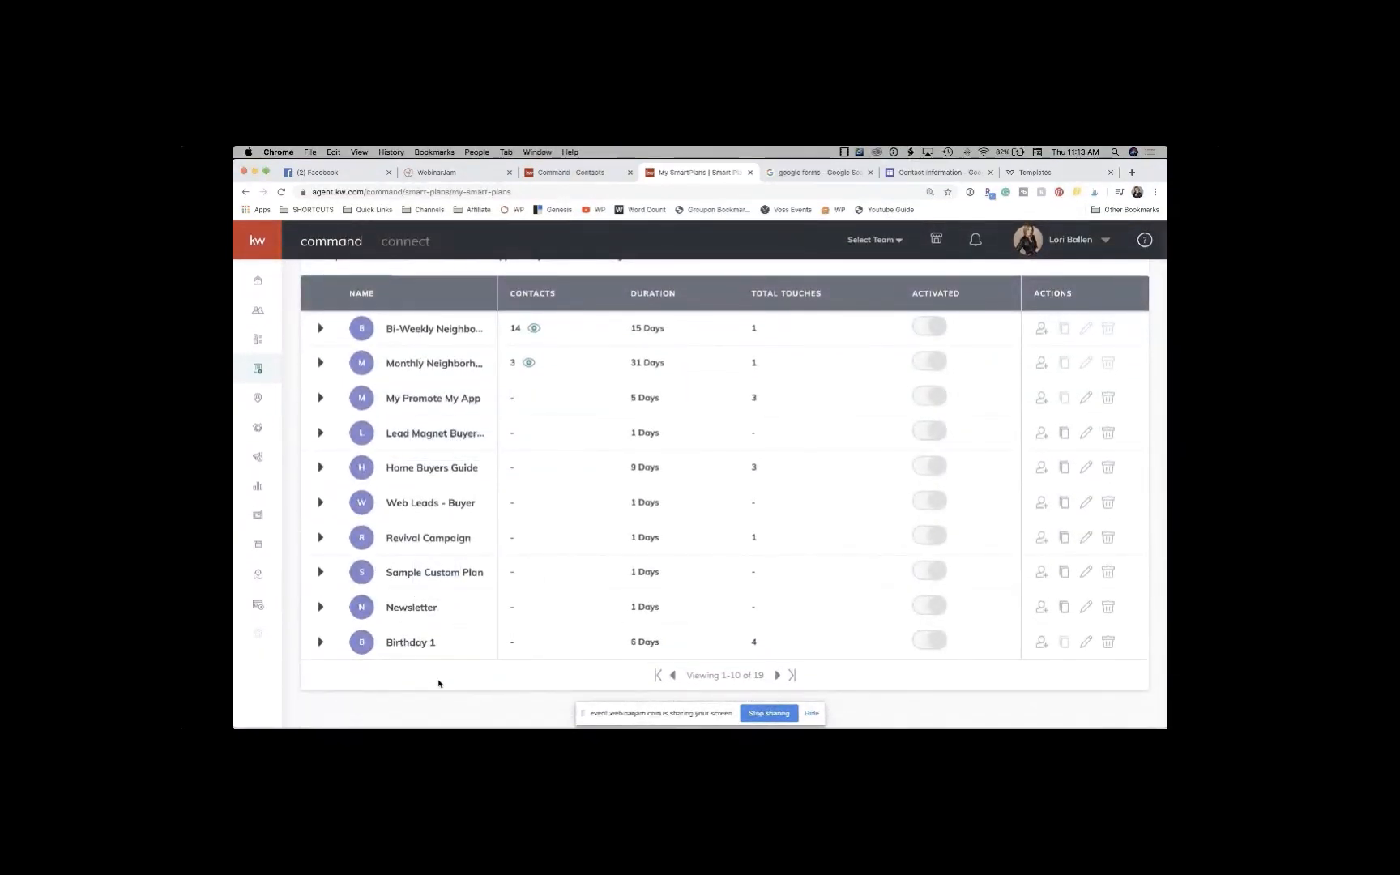
{"action": "left_click", "coordinate": [777, 674]}
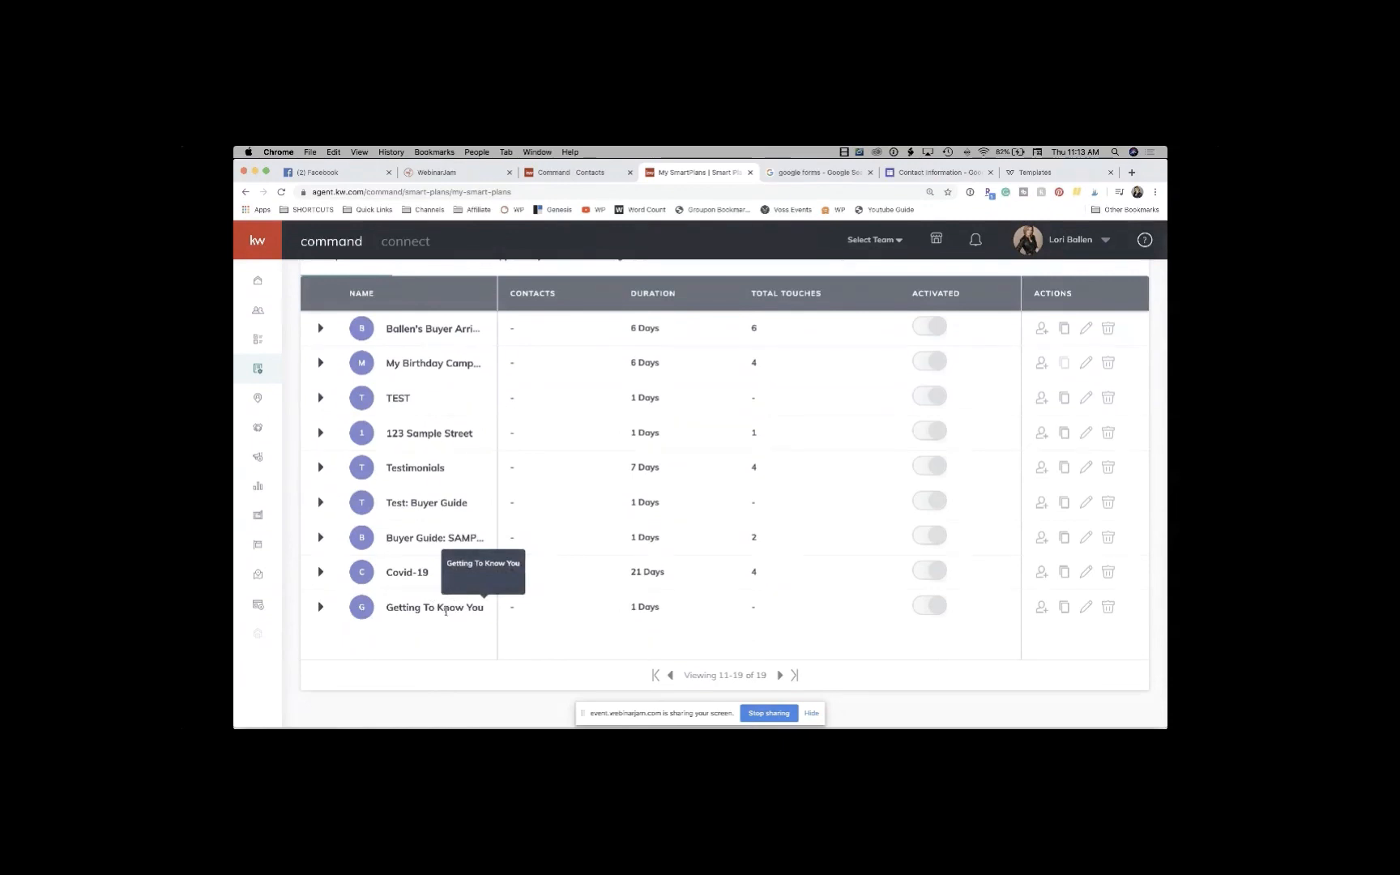
{"action": "left_click", "coordinate": [320, 572]}
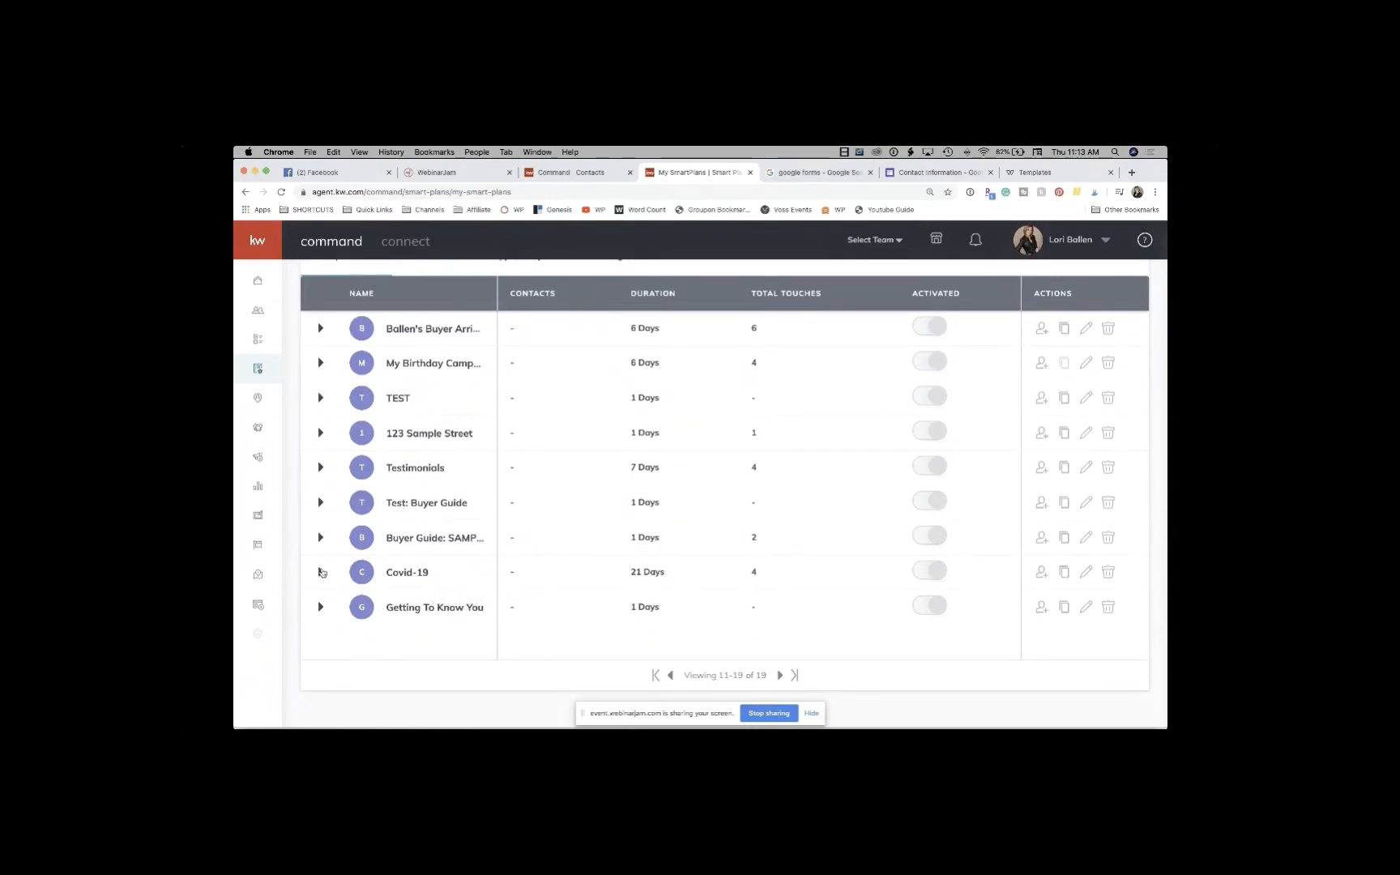
Step: Scroll through the Covid-19 plan's 7 steps, previewing its sample SMS and email messages
{"action": "scroll", "coordinate": [477, 600], "scroll_direction": "down", "scroll_amount": 5}
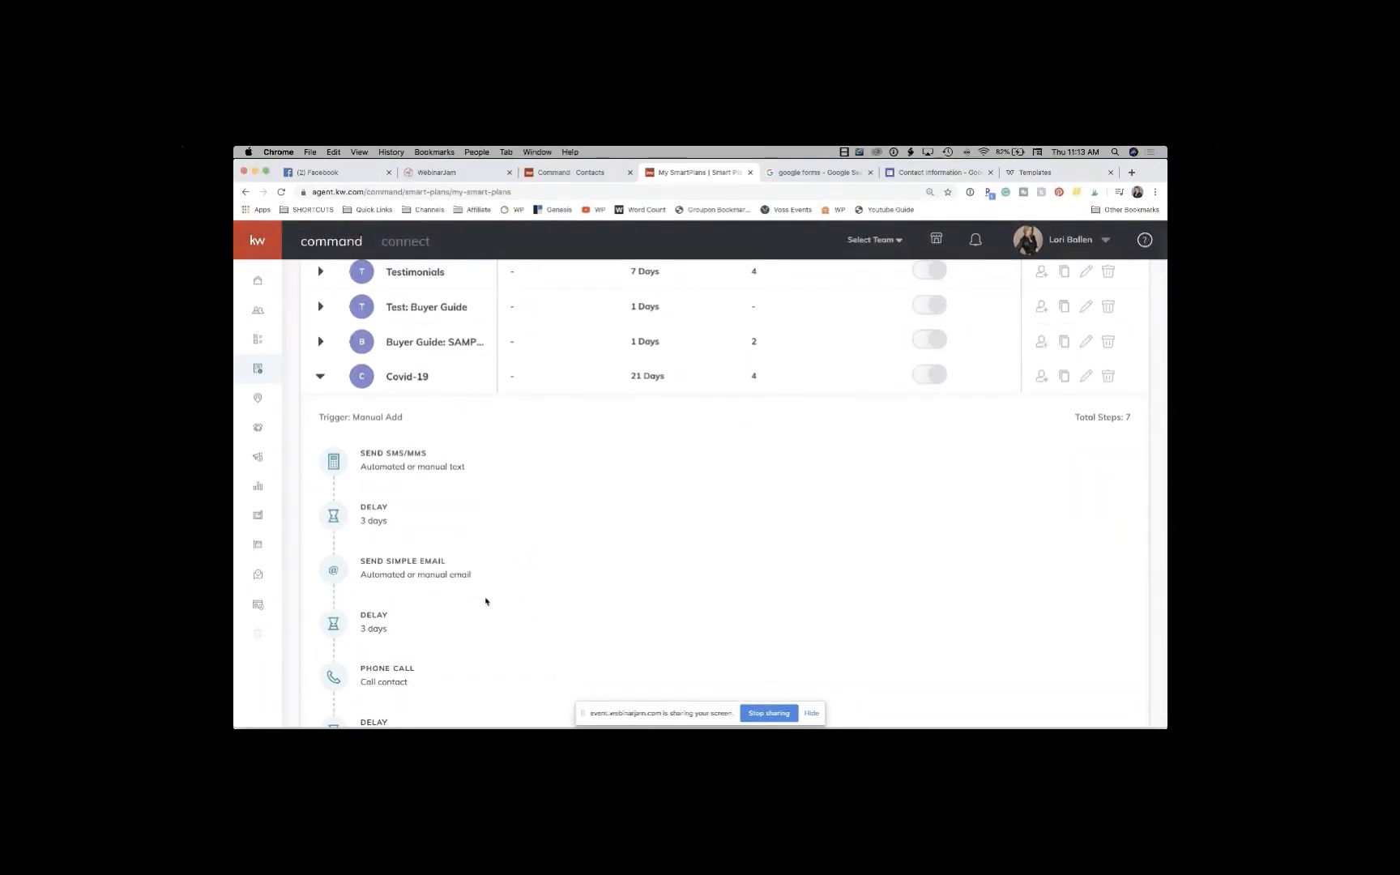
{"action": "scroll", "coordinate": [486, 601], "scroll_direction": "down", "scroll_amount": 1}
{"action": "mouse_move", "coordinate": [340, 435]}
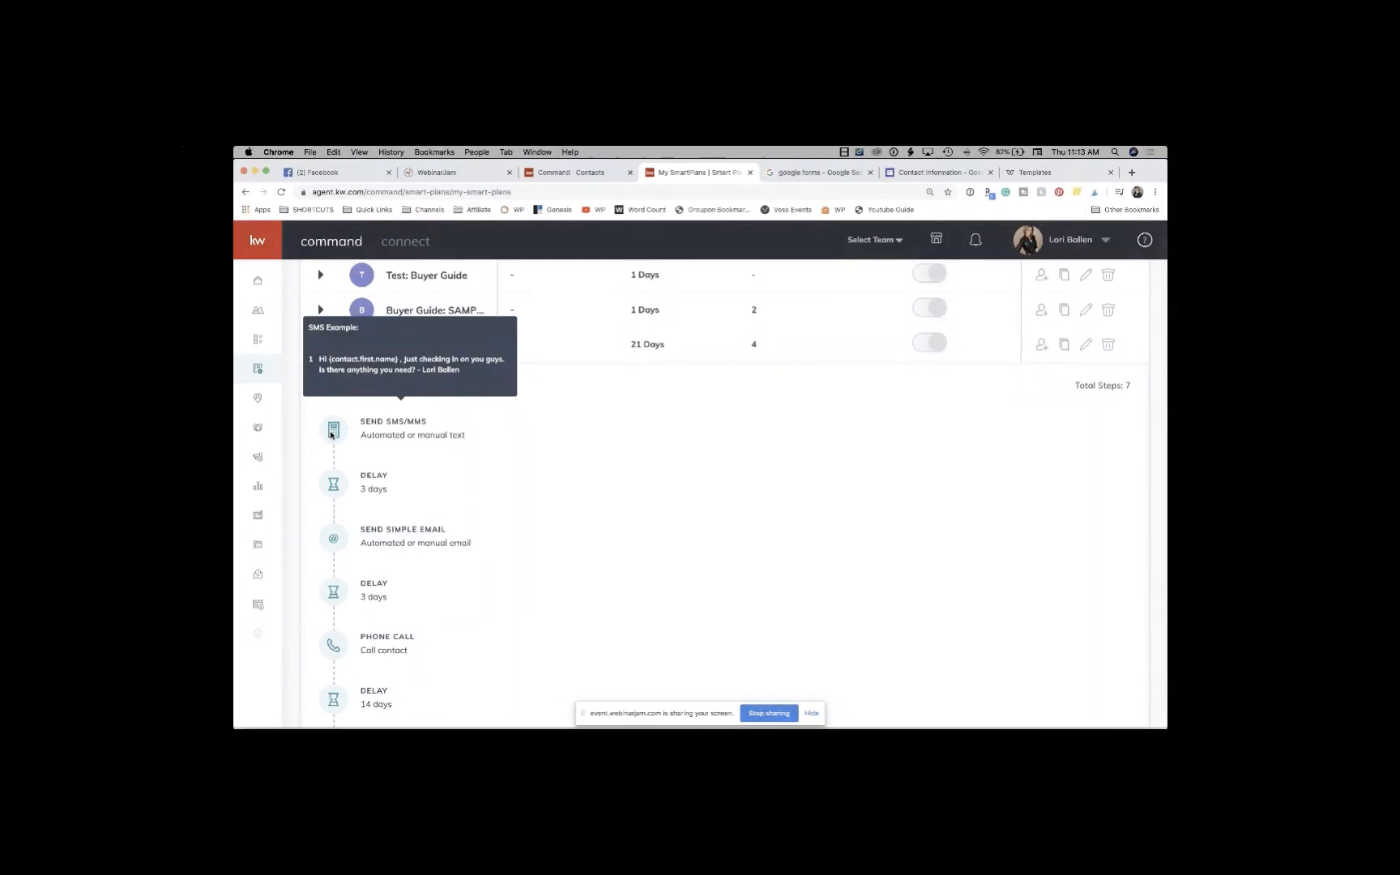
{"action": "scroll", "coordinate": [331, 435], "scroll_direction": "down", "scroll_amount": 1}
{"action": "mouse_move", "coordinate": [423, 534]}
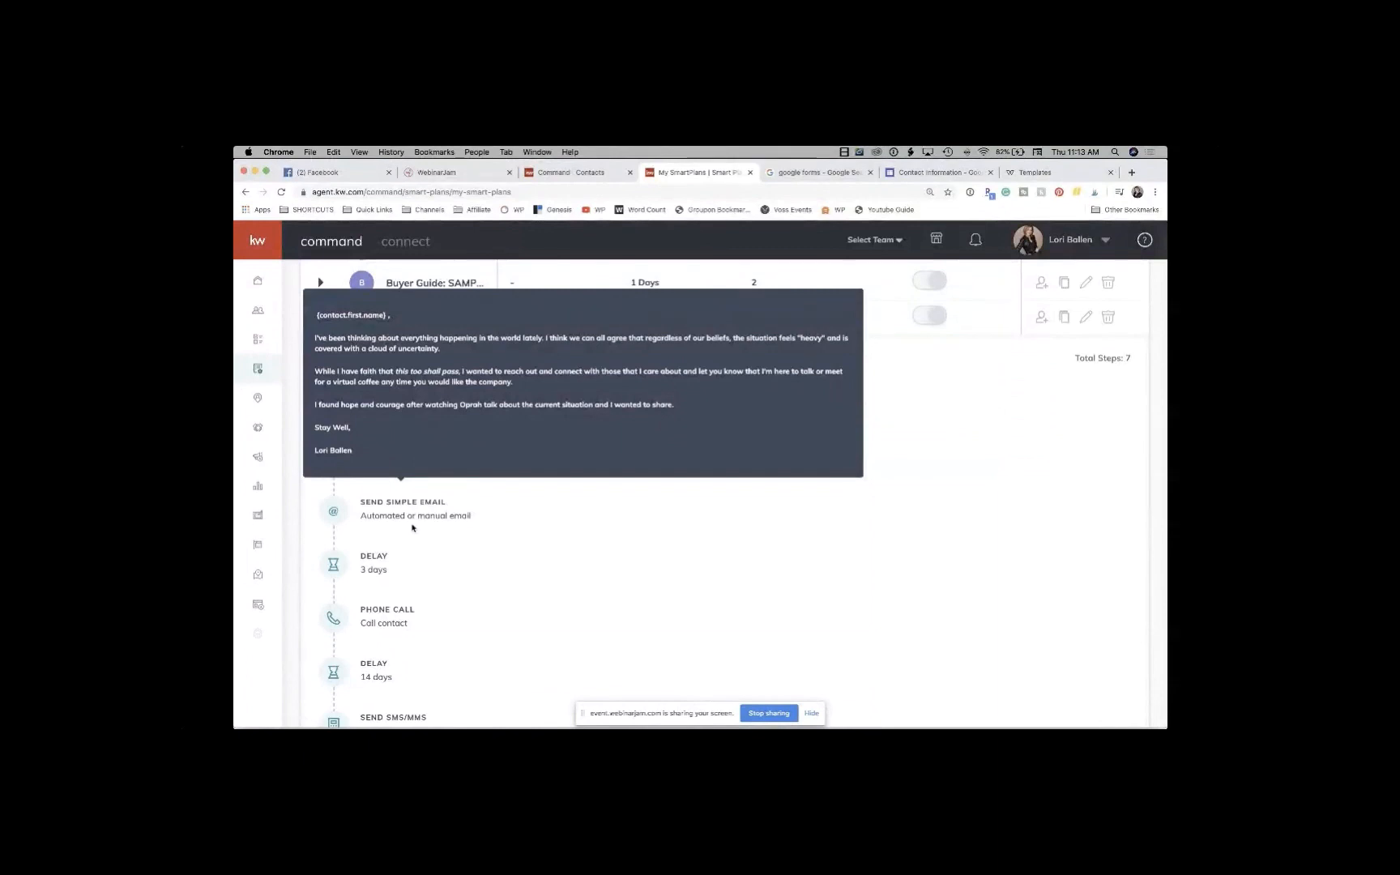
{"action": "scroll", "coordinate": [411, 527], "scroll_direction": "down", "scroll_amount": 2}
{"action": "scroll", "coordinate": [401, 517], "scroll_direction": "down", "scroll_amount": 2}
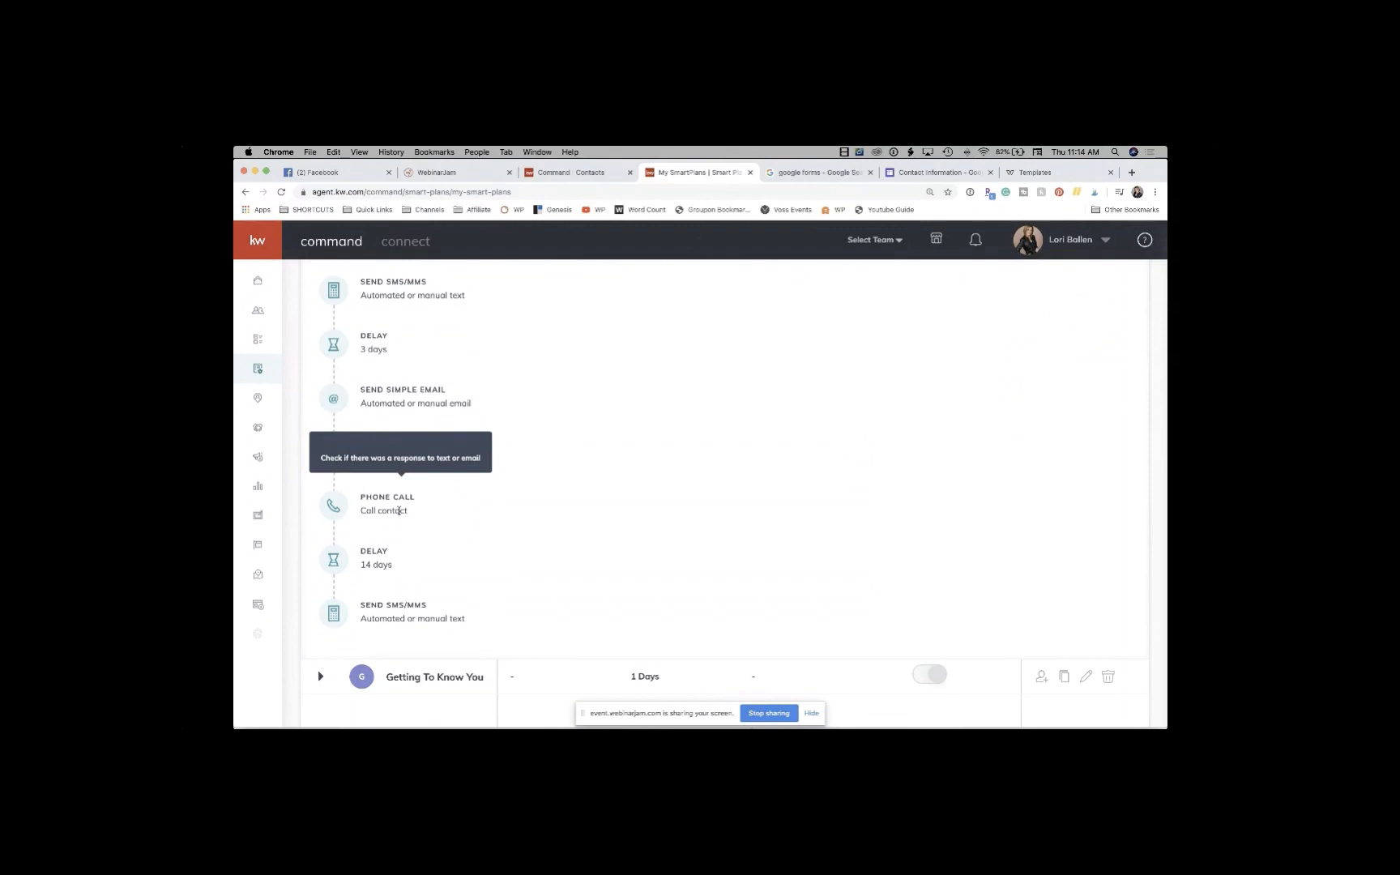
{"action": "scroll", "coordinate": [397, 509], "scroll_direction": "down", "scroll_amount": 2}
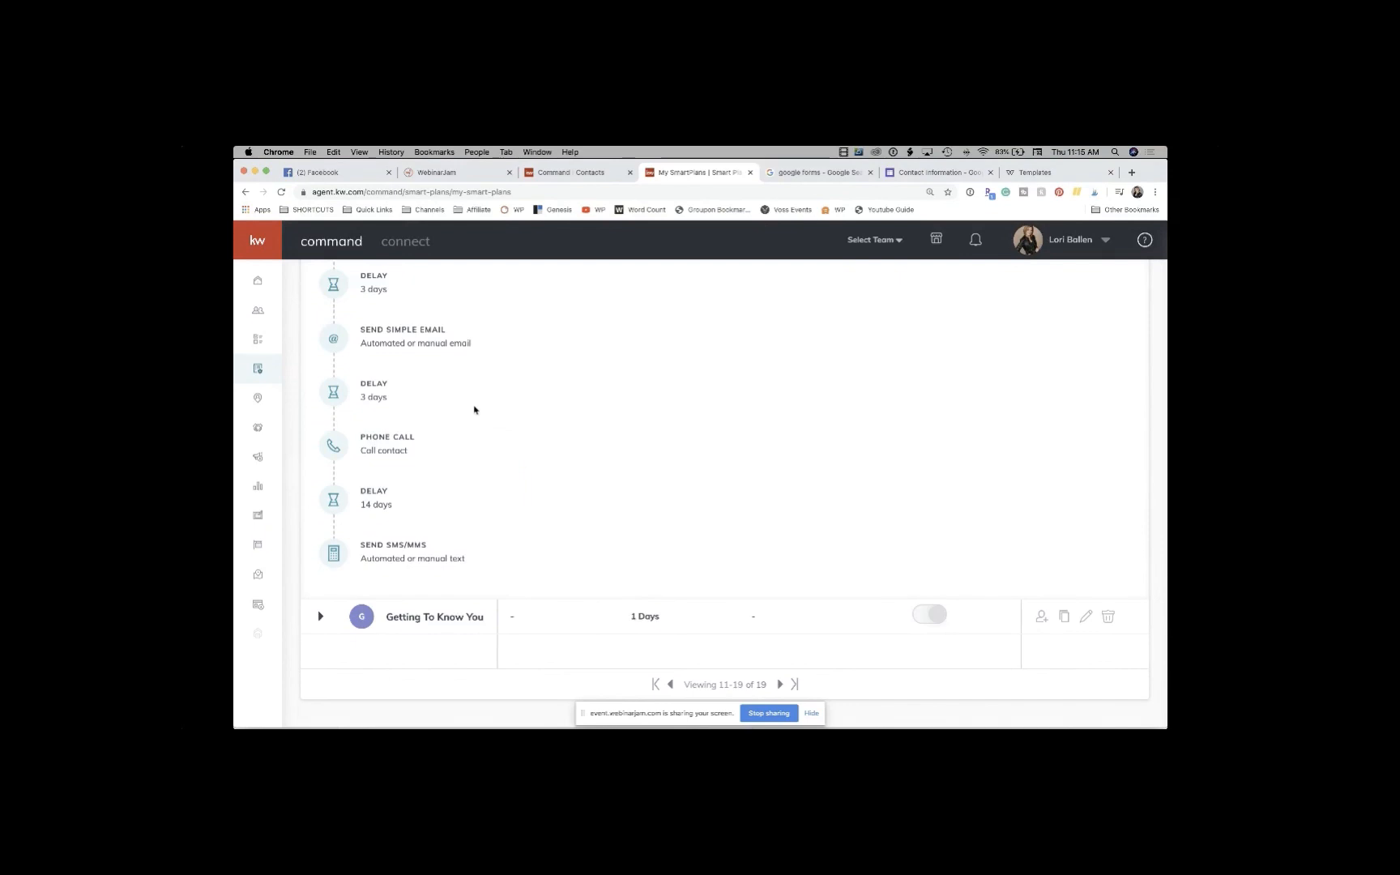
{"action": "scroll", "coordinate": [474, 409], "scroll_direction": "up", "scroll_amount": 10}
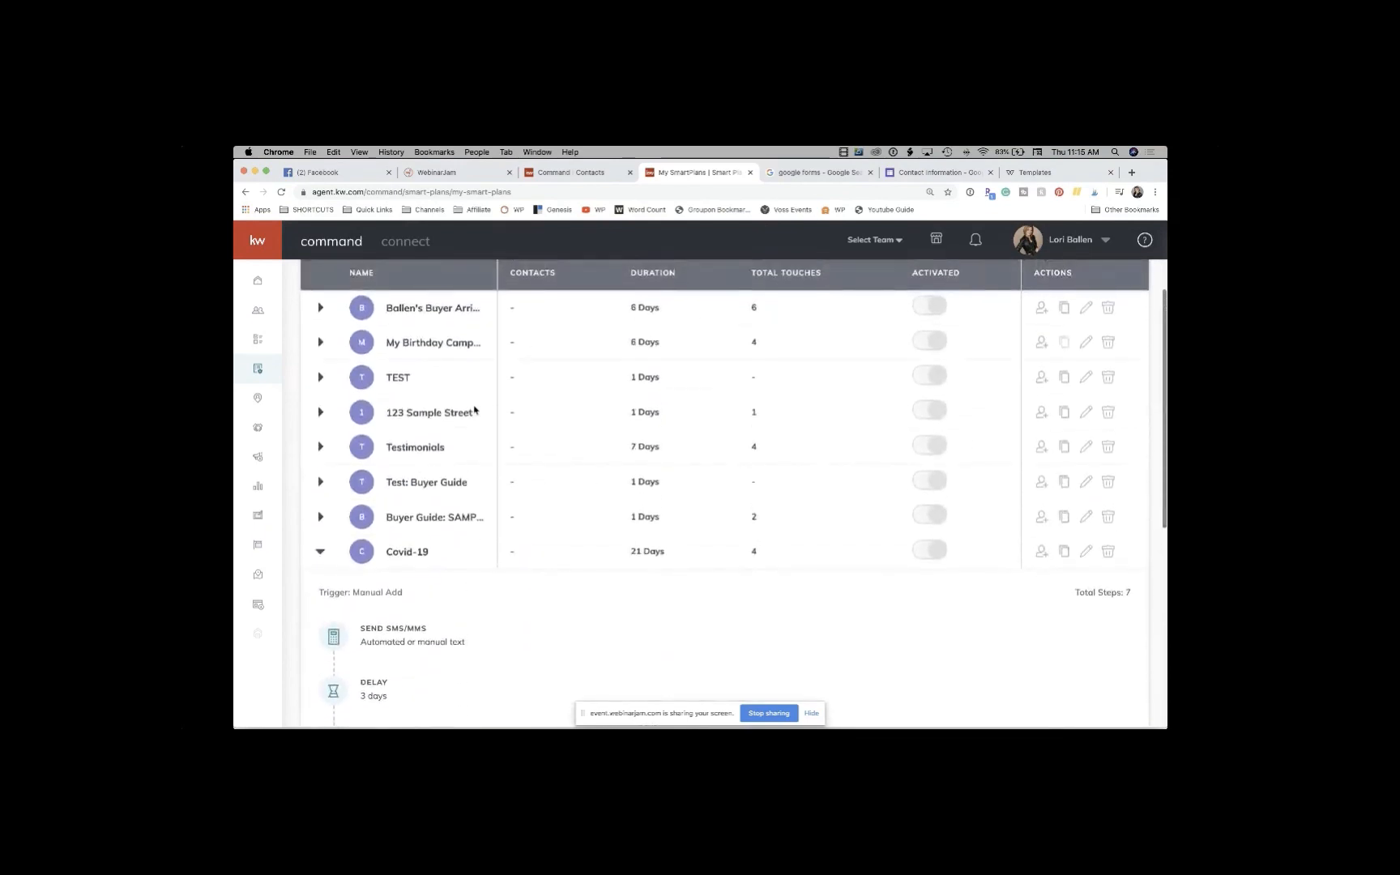
{"action": "scroll", "coordinate": [474, 409], "scroll_direction": "down", "scroll_amount": 3}
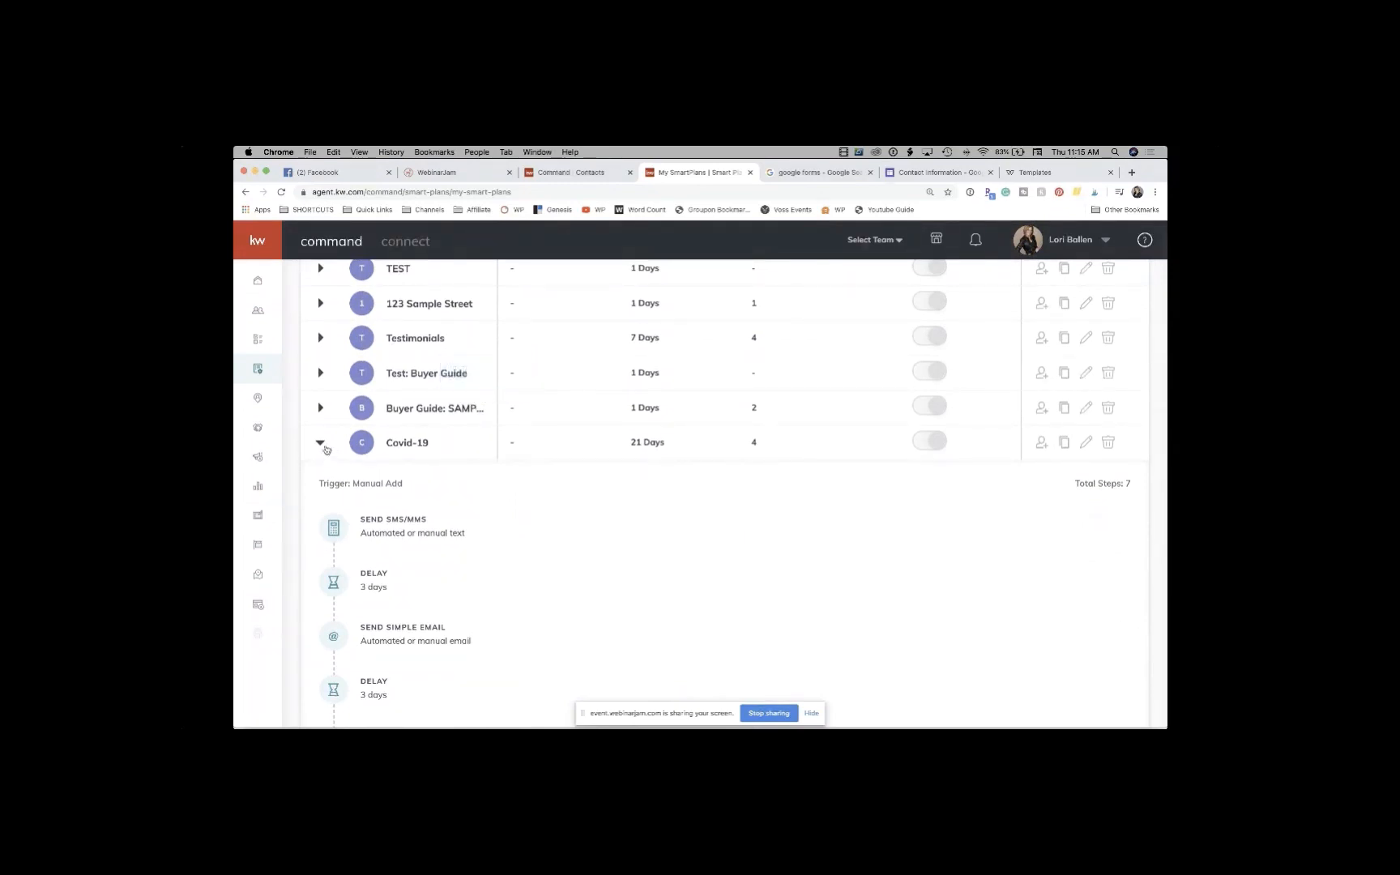
Step: Collapse the Covid-19 plan's steps and switch back to the Command Contacts tab with the sample contact's record
{"action": "left_click", "coordinate": [321, 443]}
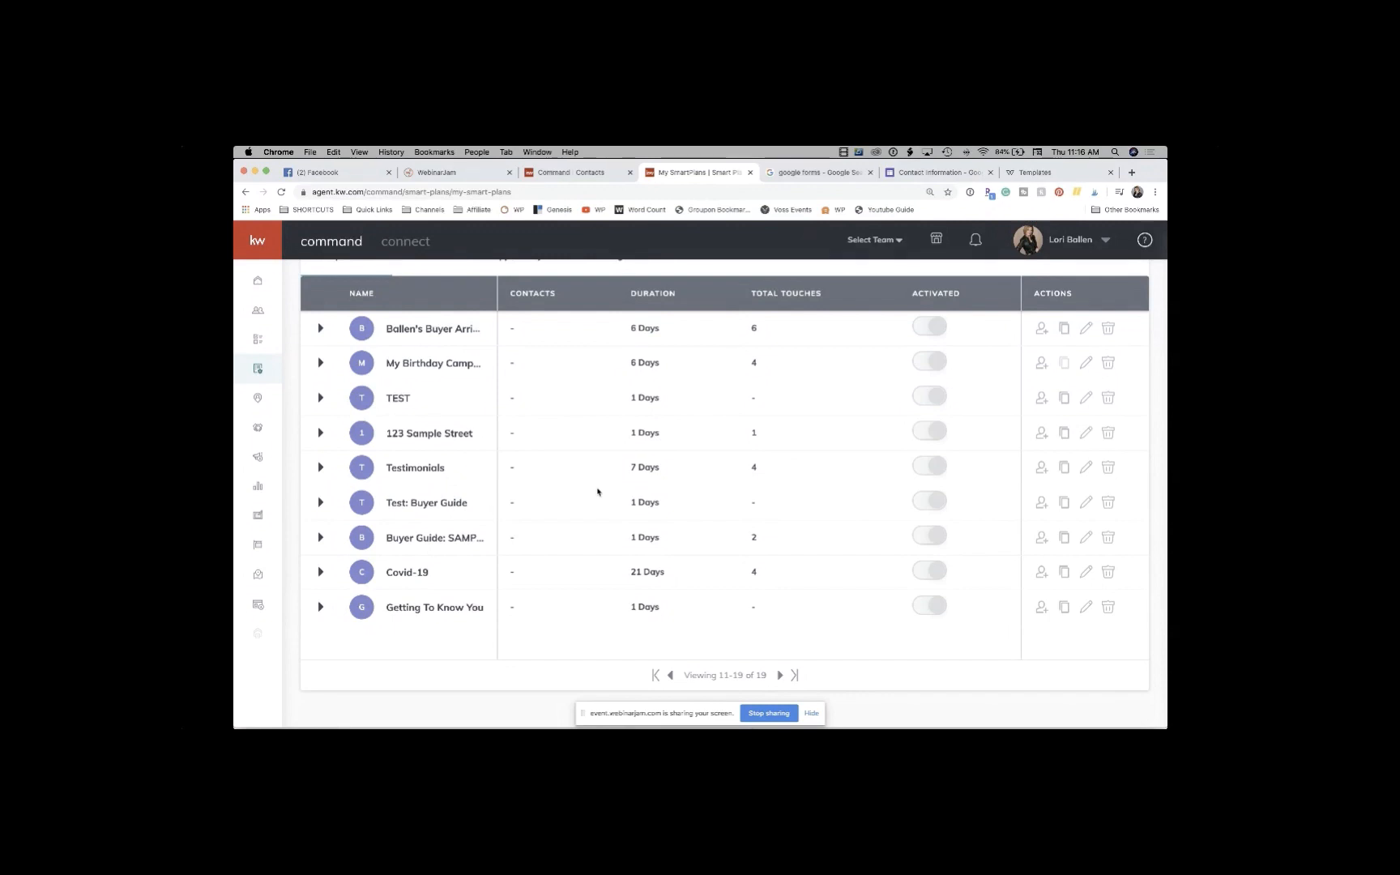
{"action": "scroll", "coordinate": [598, 492], "scroll_direction": "up", "scroll_amount": 5}
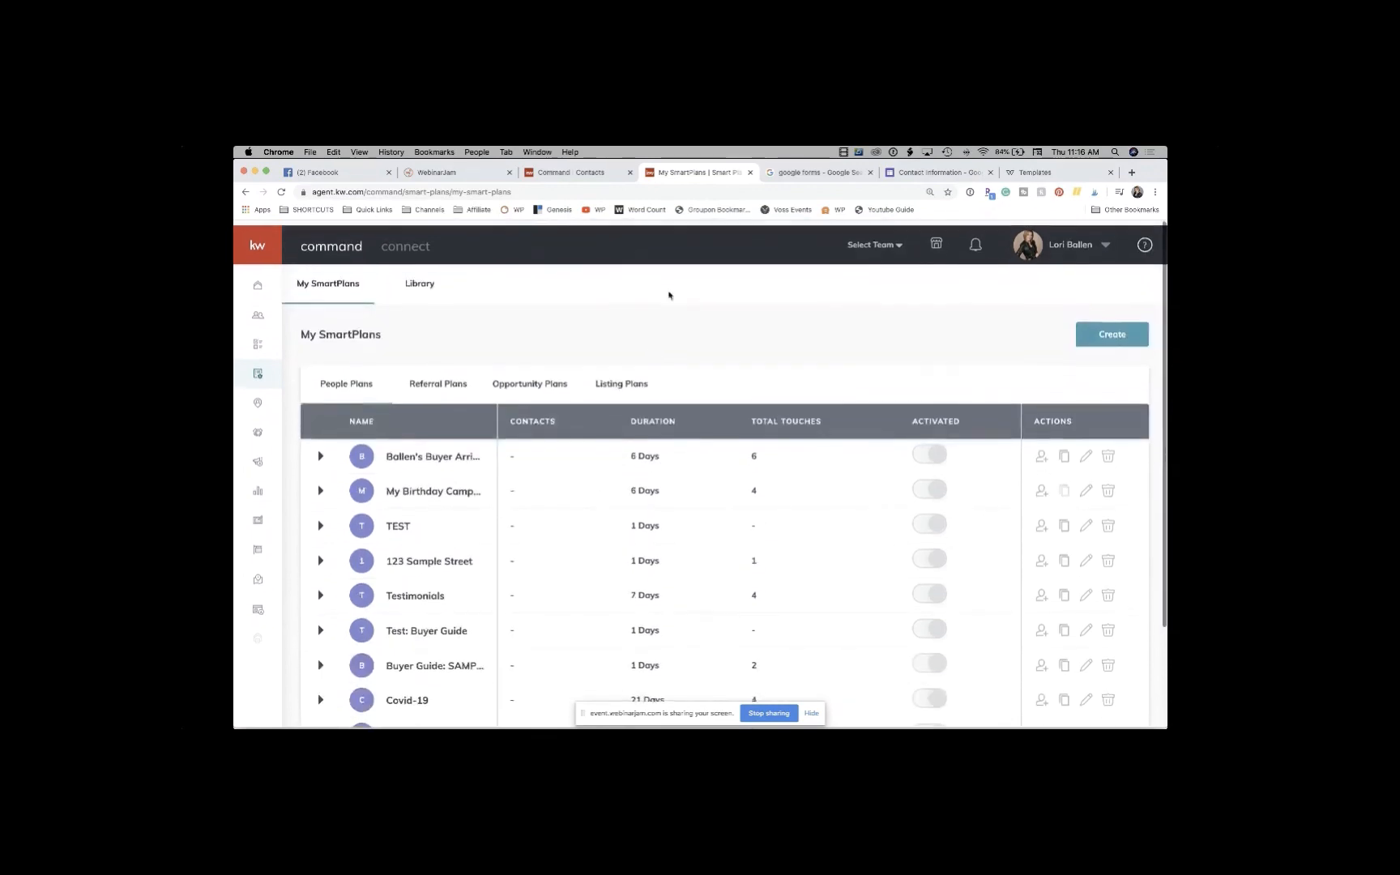
{"action": "left_click", "coordinate": [577, 172]}
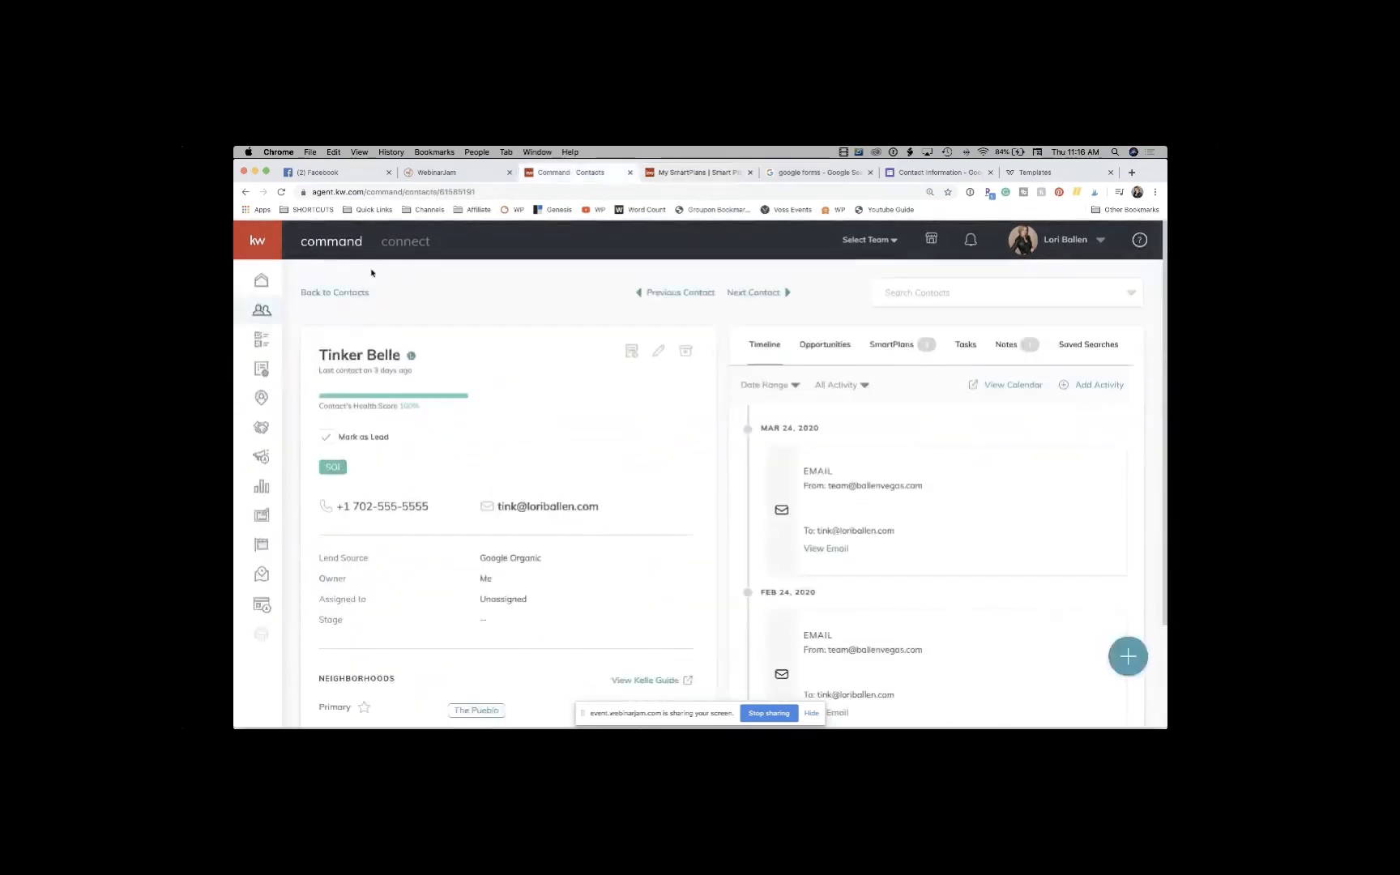
Step: Go to the home dashboard and scroll through its past-due task, recent leads and Goals vs. Actuals
{"action": "left_click", "coordinate": [263, 282]}
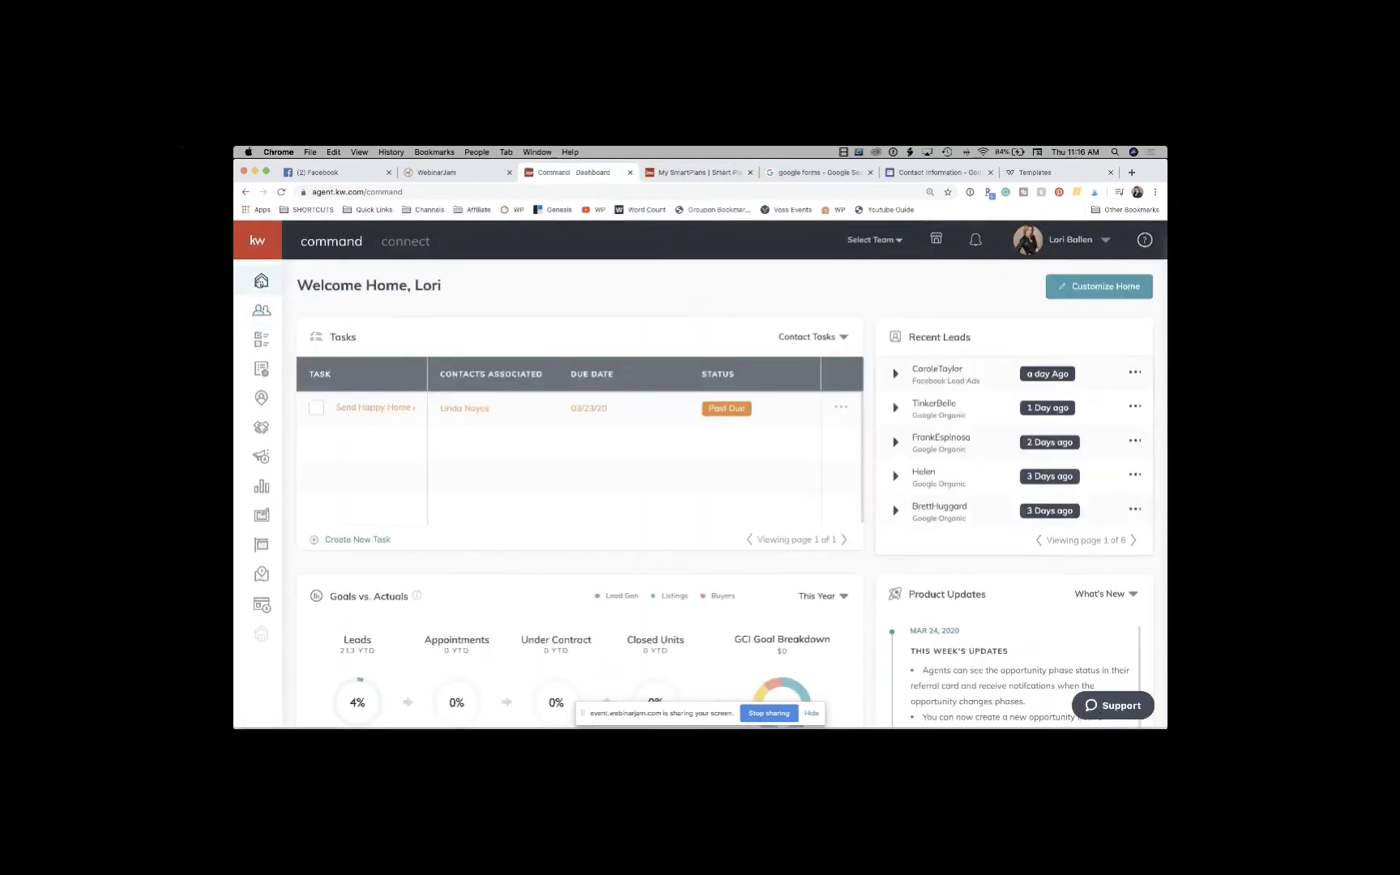
{"action": "scroll", "coordinate": [1033, 494], "scroll_direction": "down", "scroll_amount": 1}
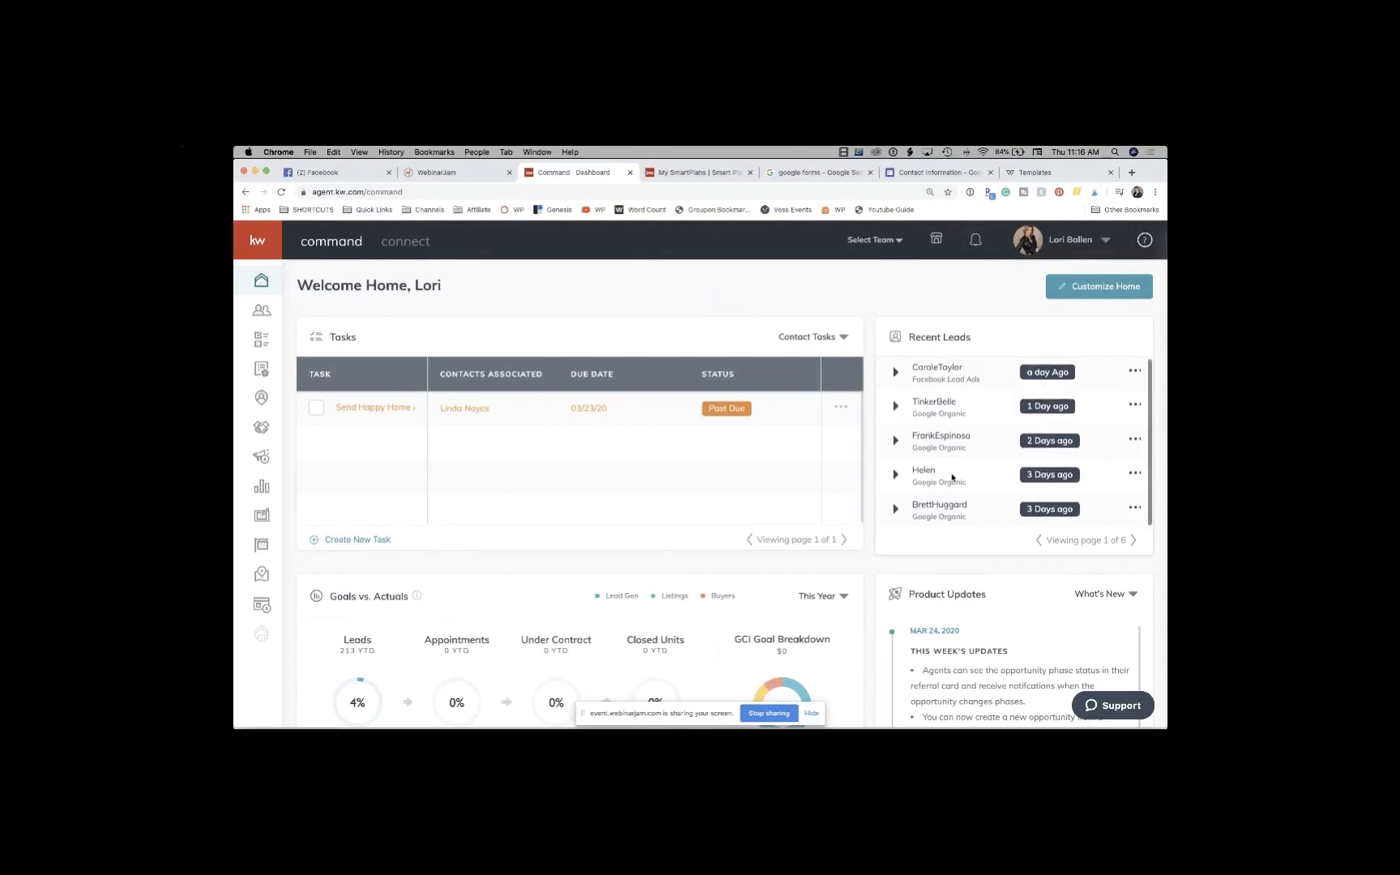
{"action": "scroll", "coordinate": [979, 497], "scroll_direction": "down", "scroll_amount": 3}
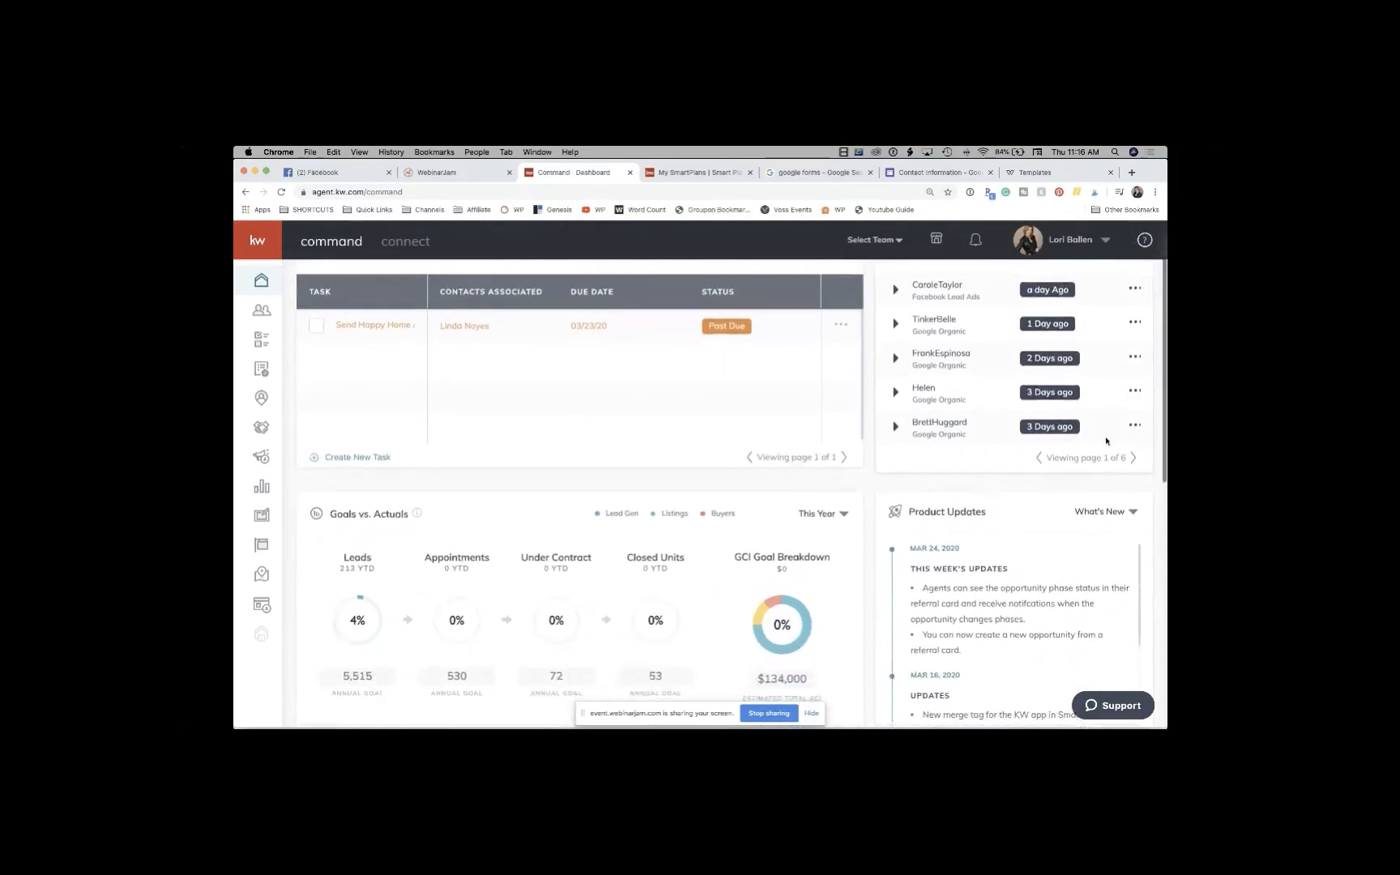
{"action": "scroll", "coordinate": [1064, 460], "scroll_direction": "up", "scroll_amount": 1}
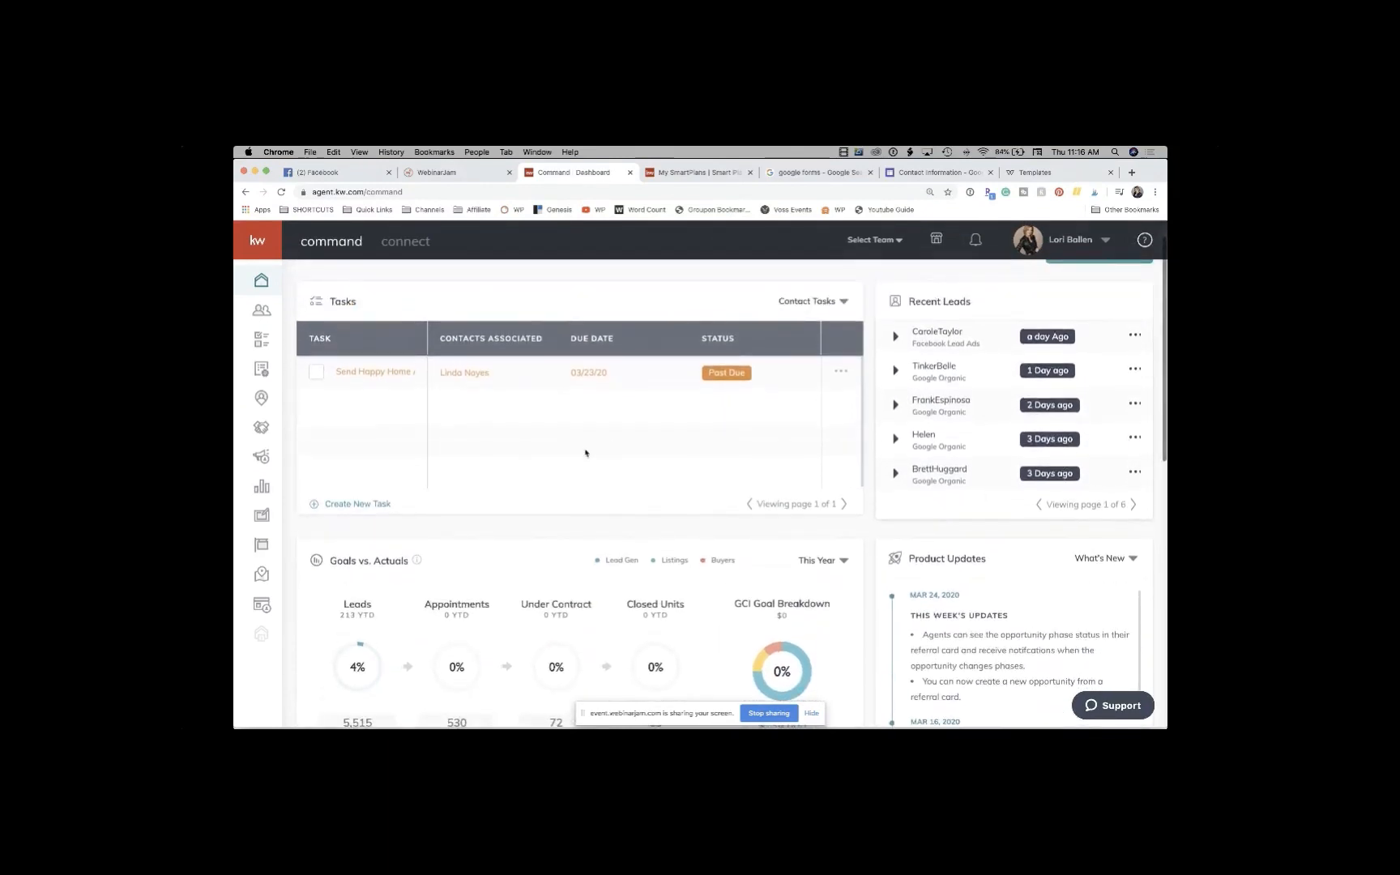
{"action": "scroll", "coordinate": [422, 497], "scroll_direction": "down", "scroll_amount": 3}
{"action": "scroll", "coordinate": [422, 498], "scroll_direction": "down", "scroll_amount": 6}
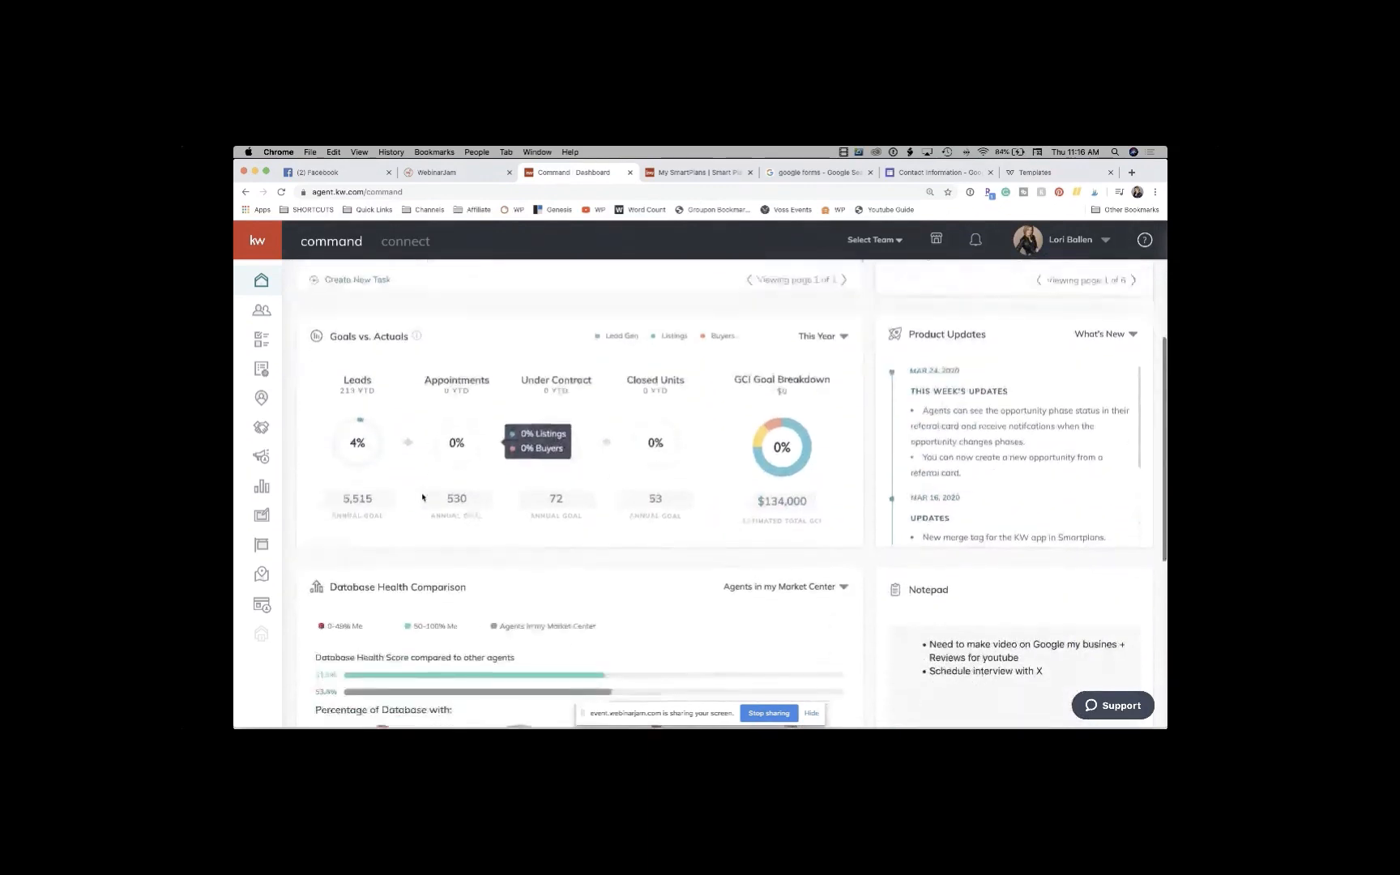
{"action": "scroll", "coordinate": [422, 498], "scroll_direction": "up", "scroll_amount": 1}
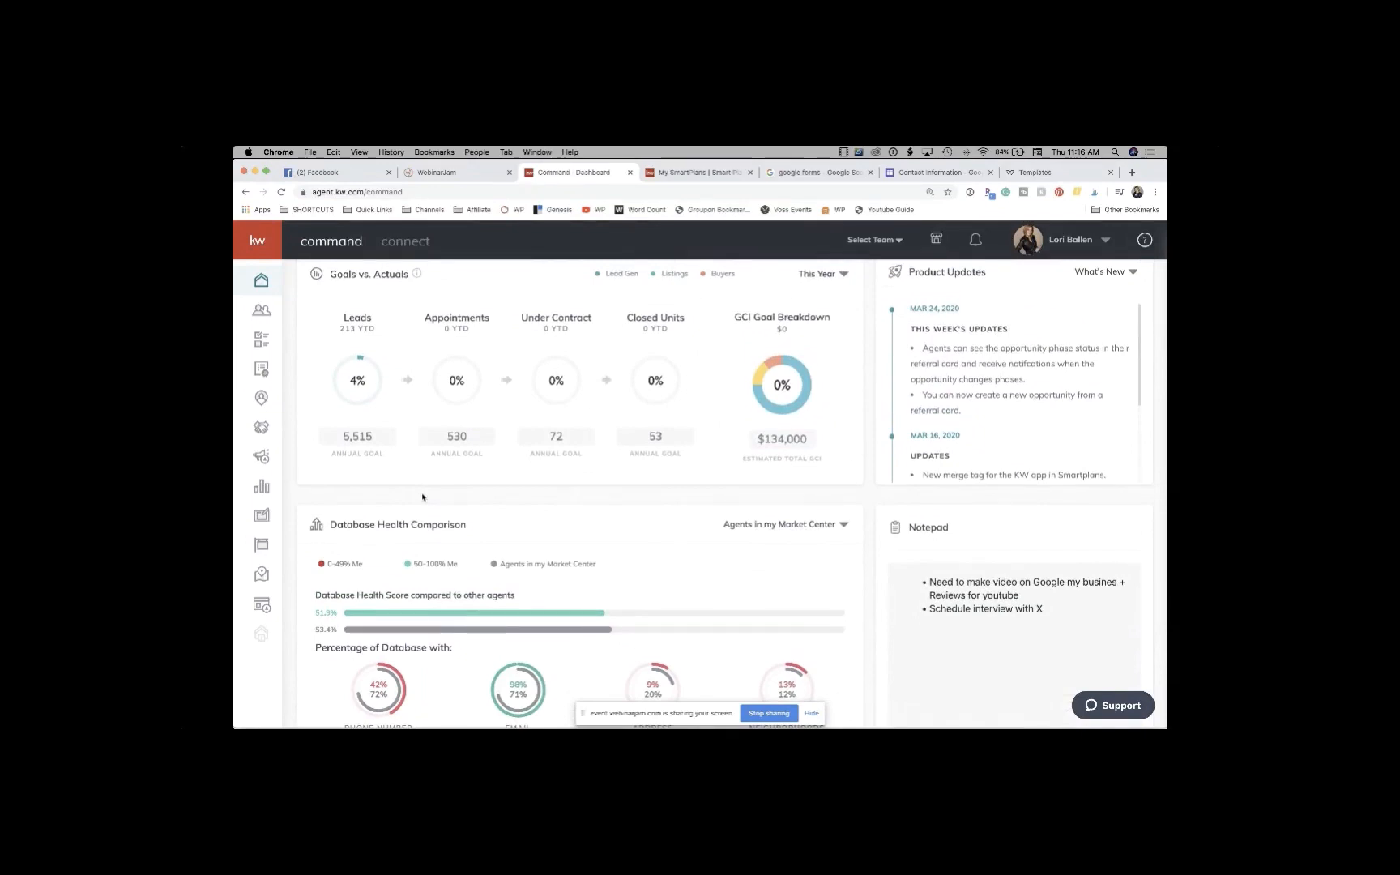
{"action": "scroll", "coordinate": [422, 498], "scroll_direction": "up", "scroll_amount": 8}
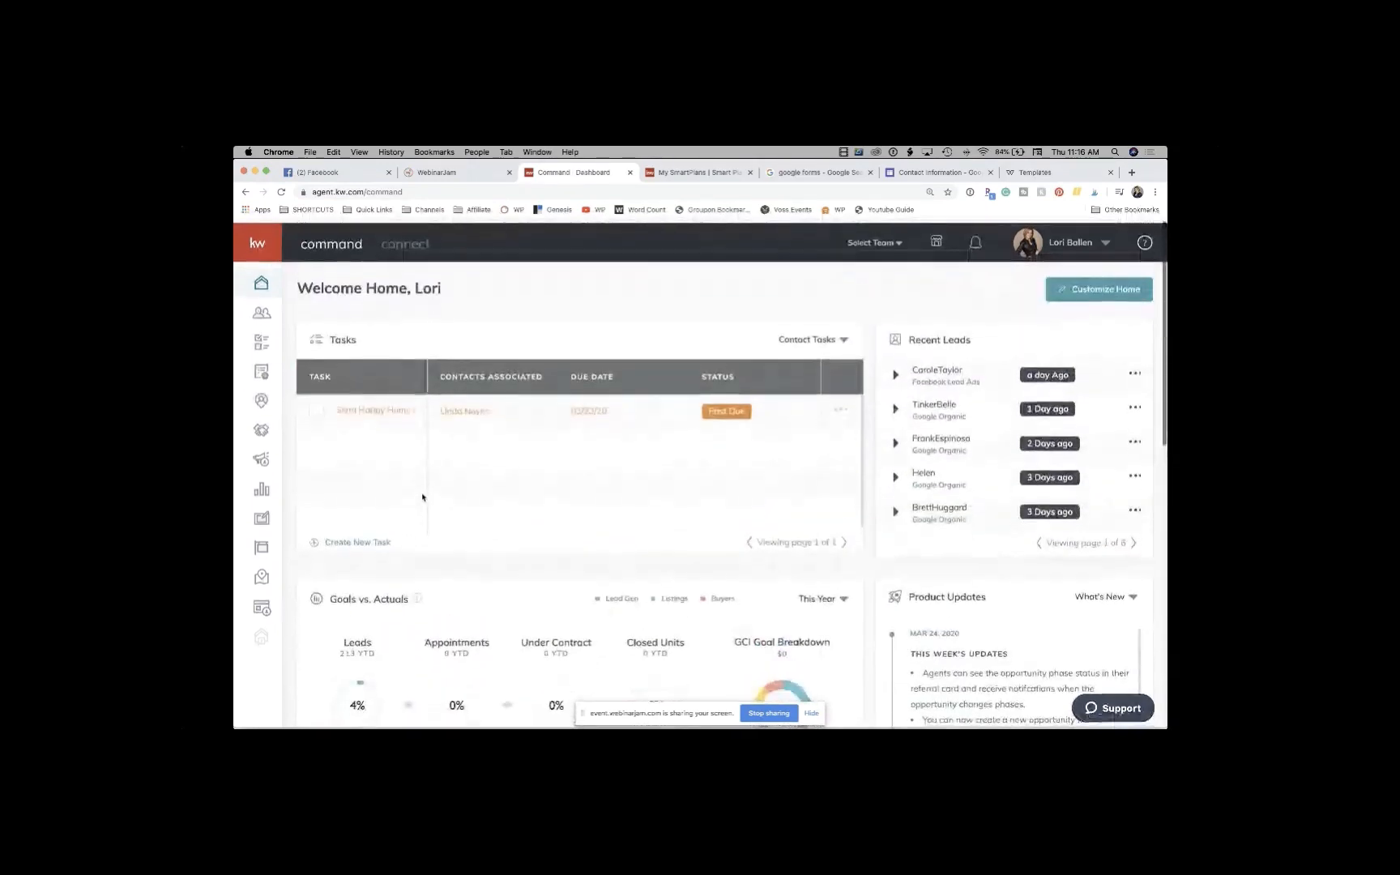
Step: Glance at the SmartPlans tab, return to the dashboard, and bring up the Contacts list
{"action": "left_click", "coordinate": [681, 173]}
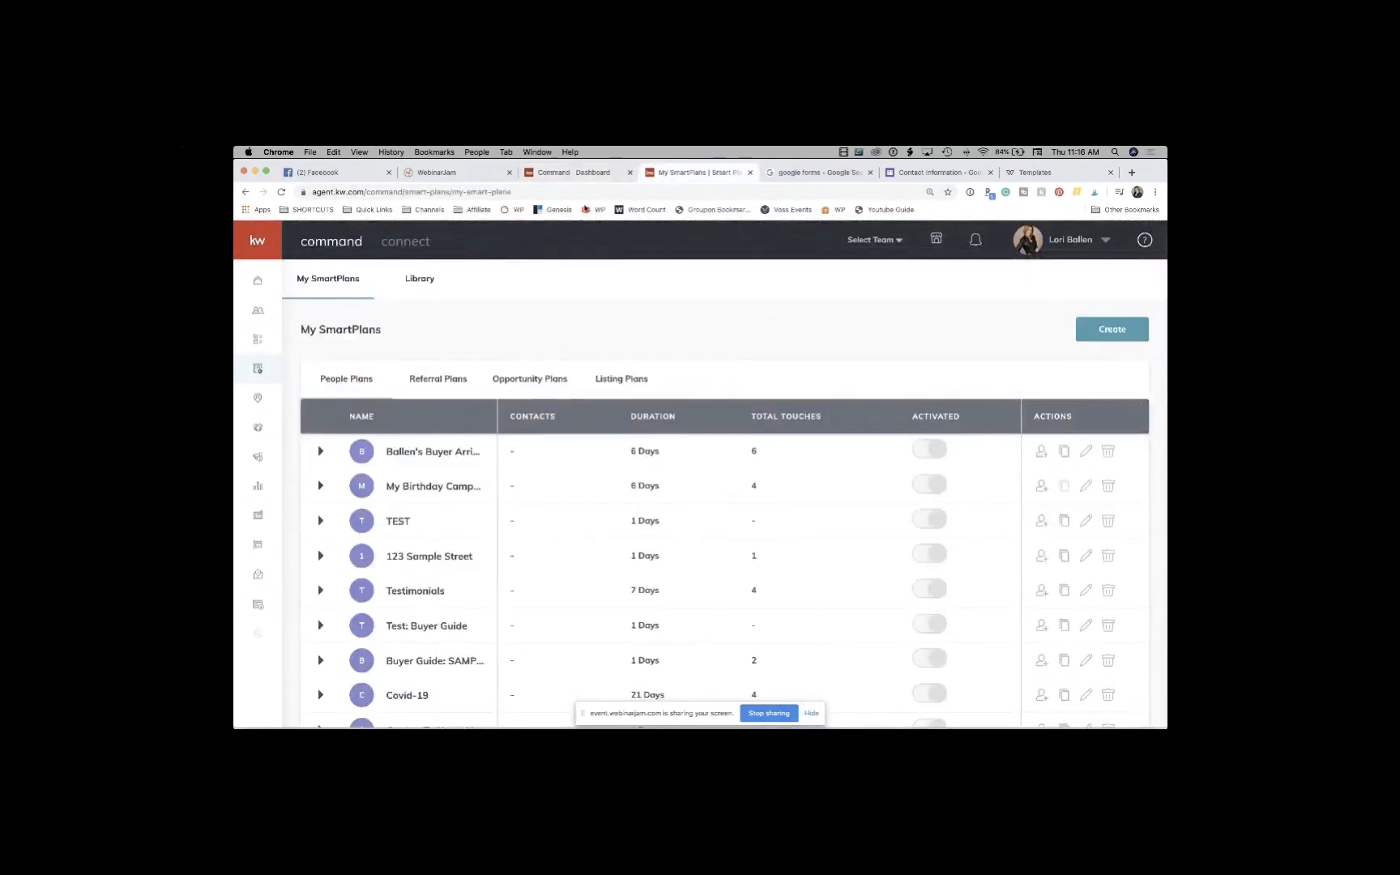
{"action": "left_click", "coordinate": [565, 172]}
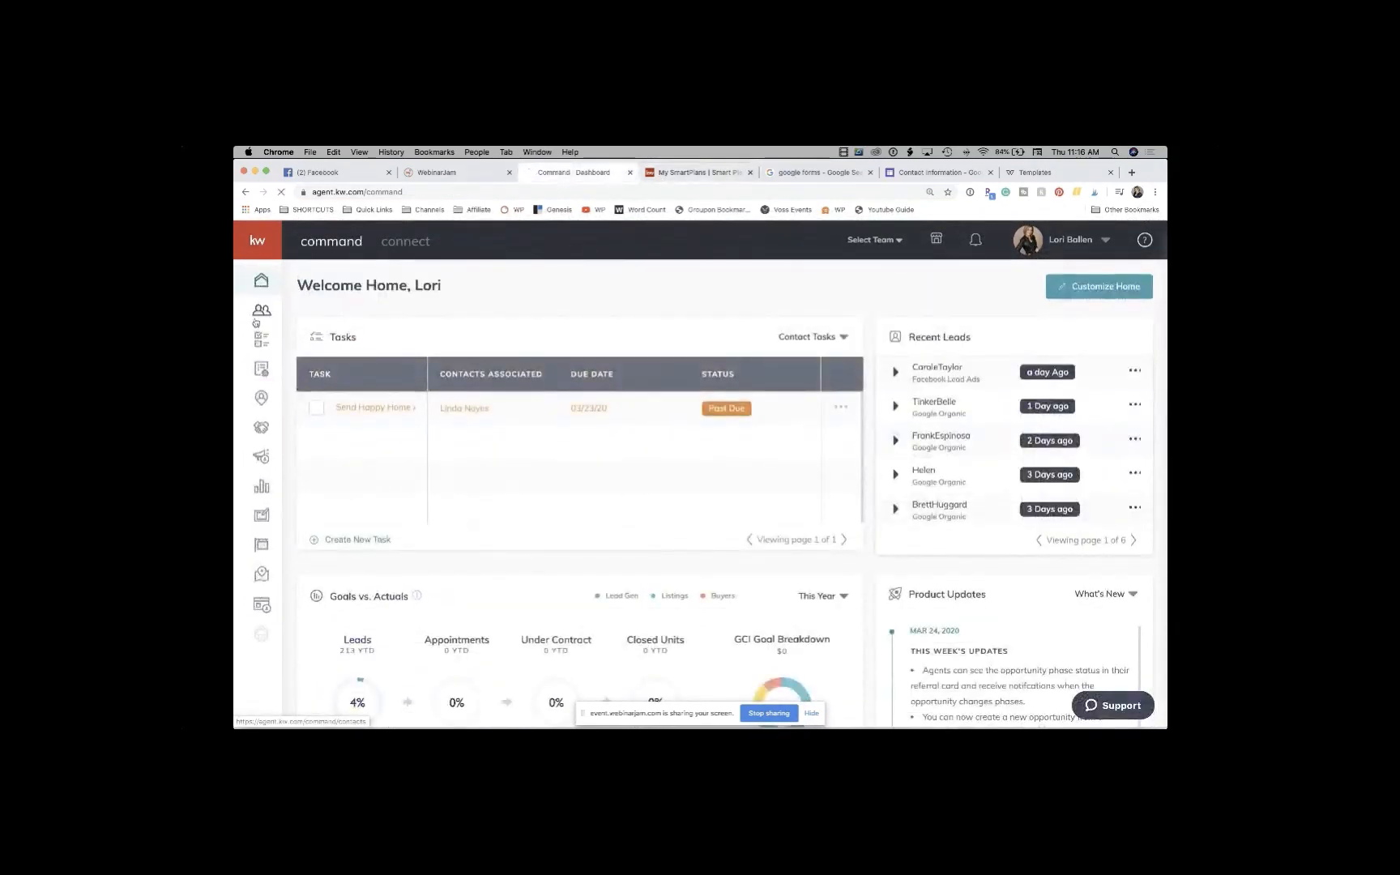
{"action": "left_click", "coordinate": [259, 316]}
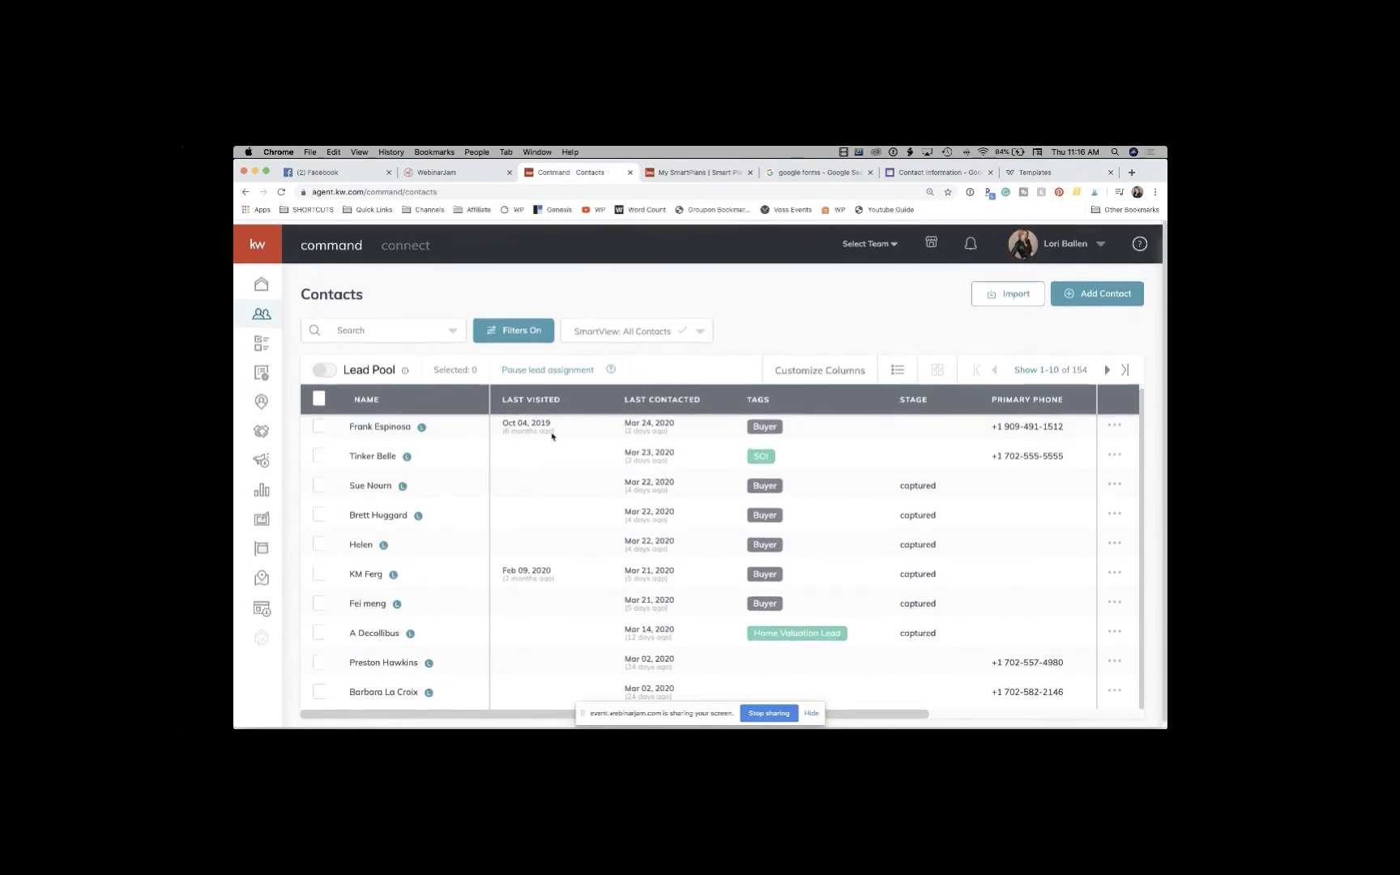
Step: Open the SOI-tagged contact in the Contacts table's second row
{"action": "left_click", "coordinate": [381, 453]}
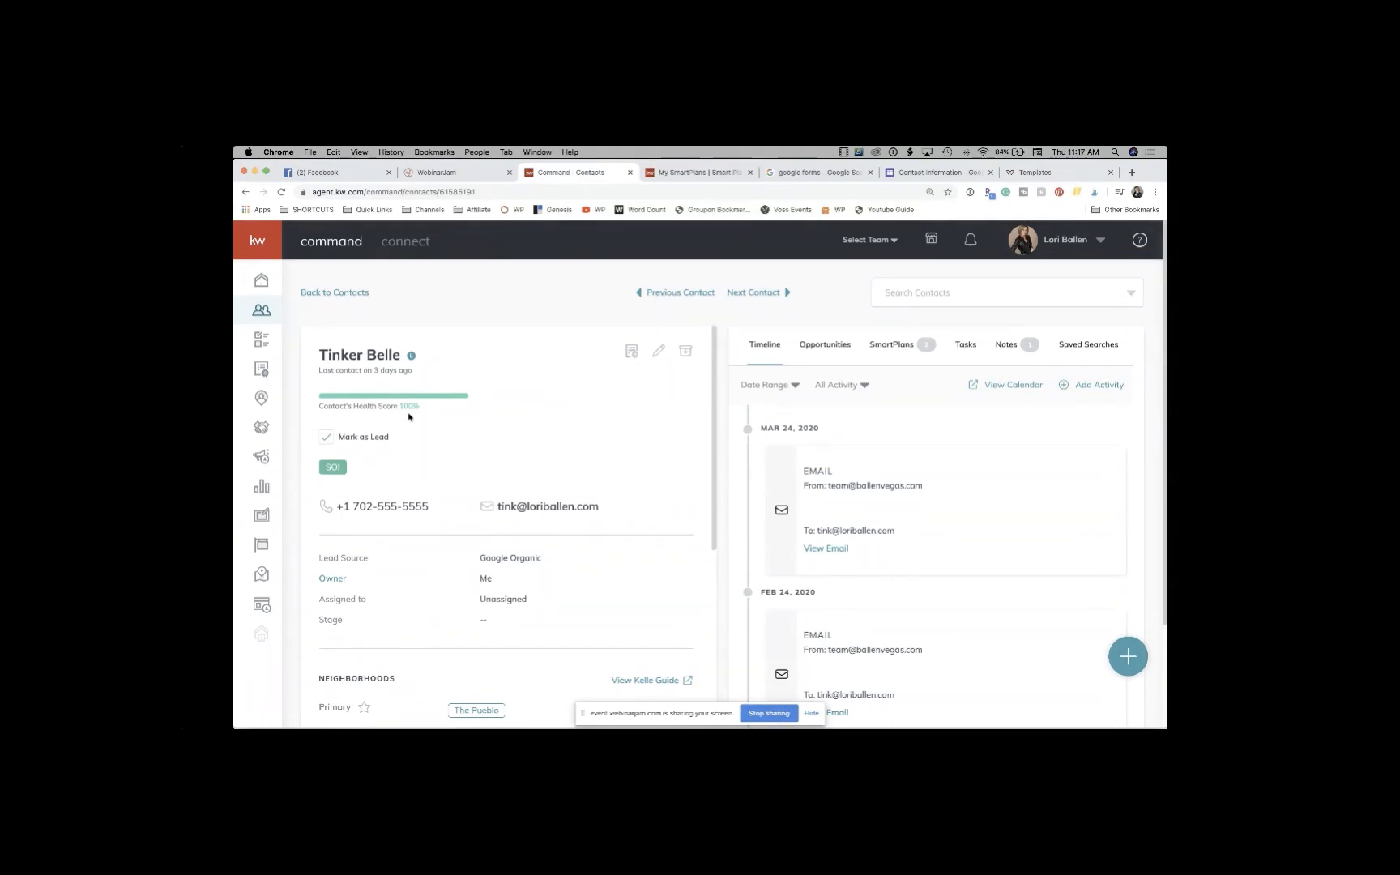
Step: Open the contact's edit form and step through the name, primary email, phone and tags fields without changes
{"action": "left_click", "coordinate": [660, 354]}
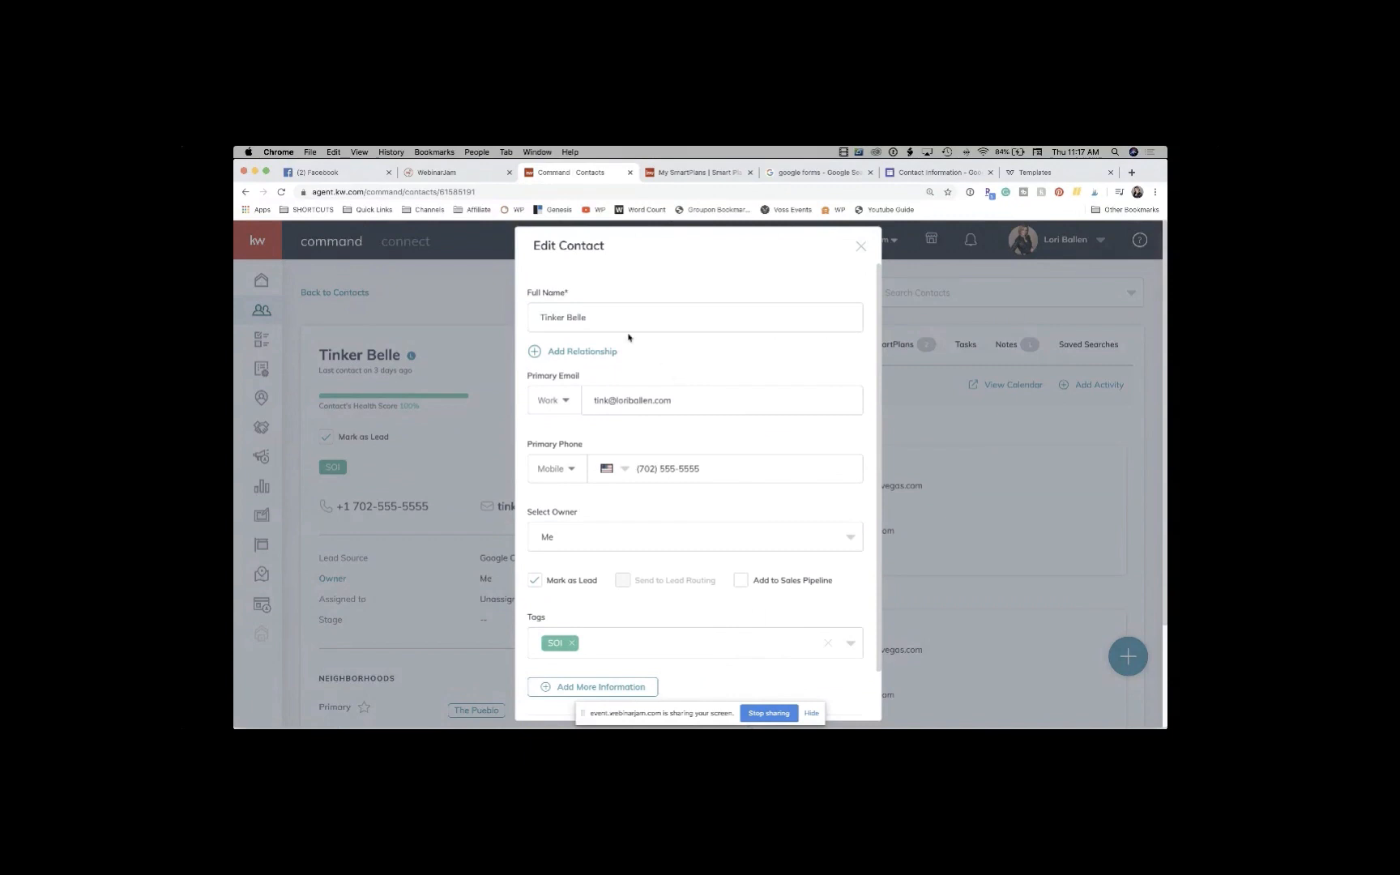
{"action": "left_click", "coordinate": [608, 321]}
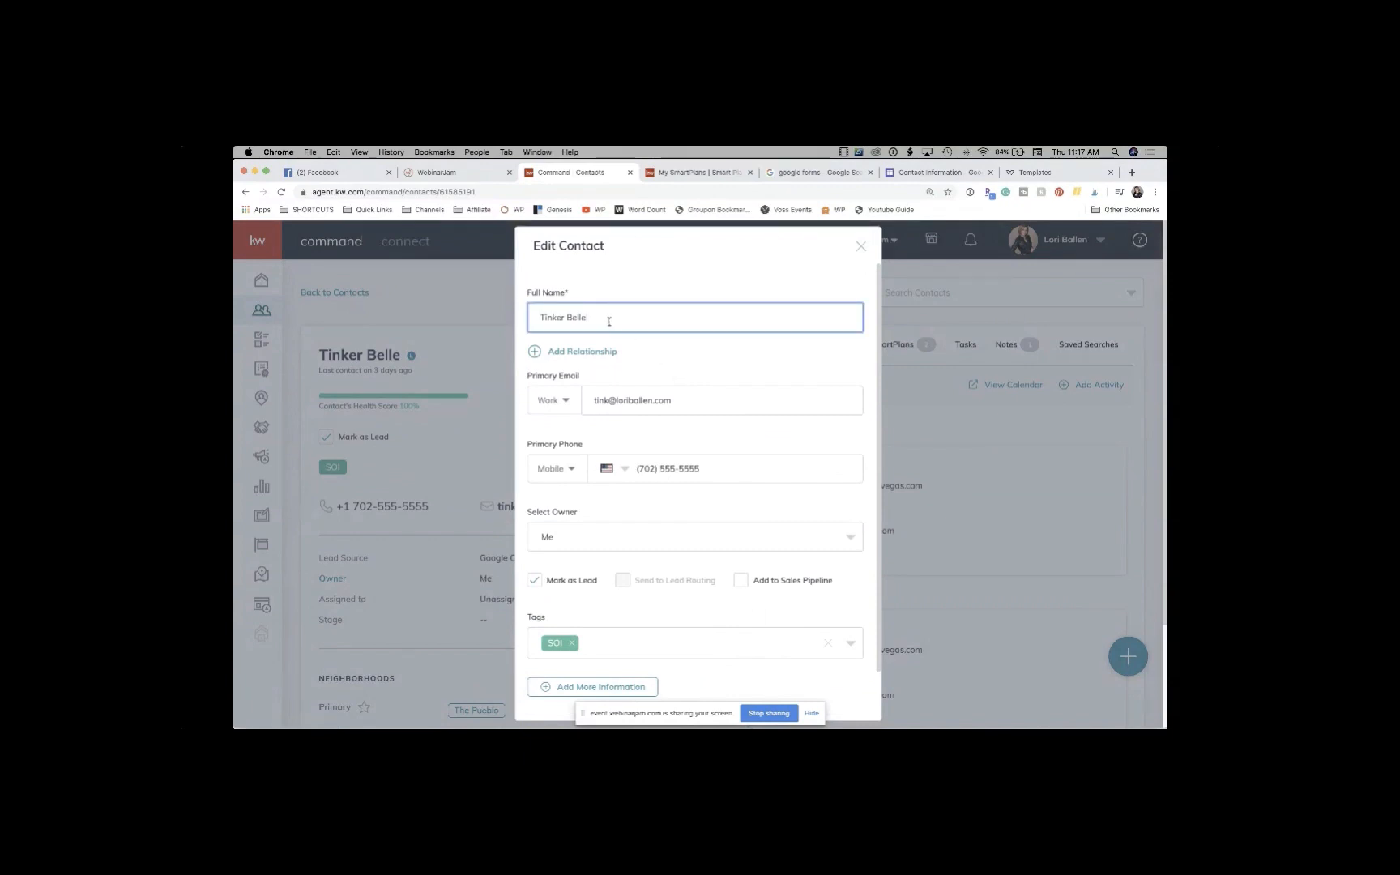
{"action": "left_click", "coordinate": [677, 395]}
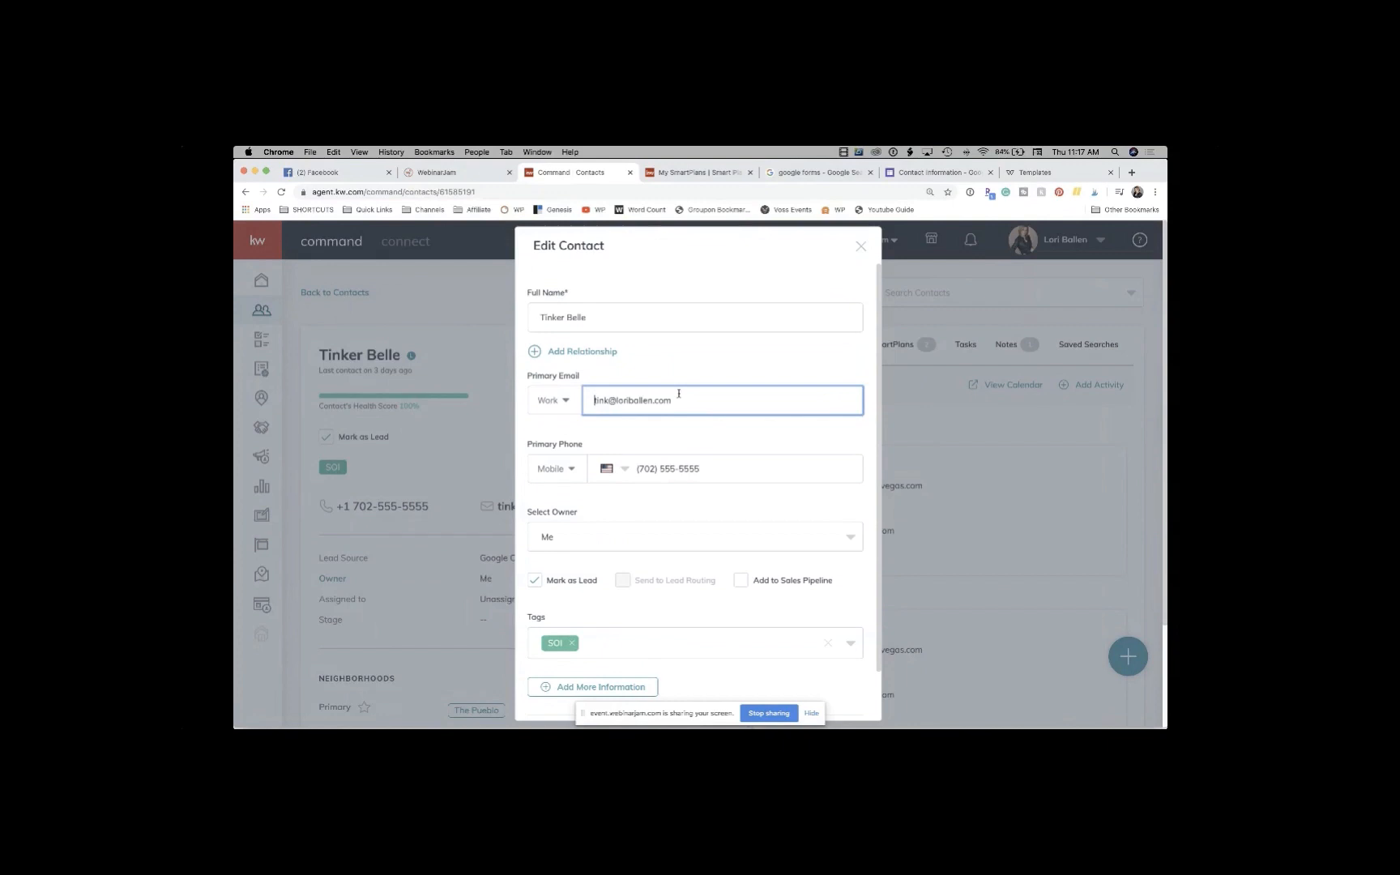
{"action": "left_click", "coordinate": [713, 470]}
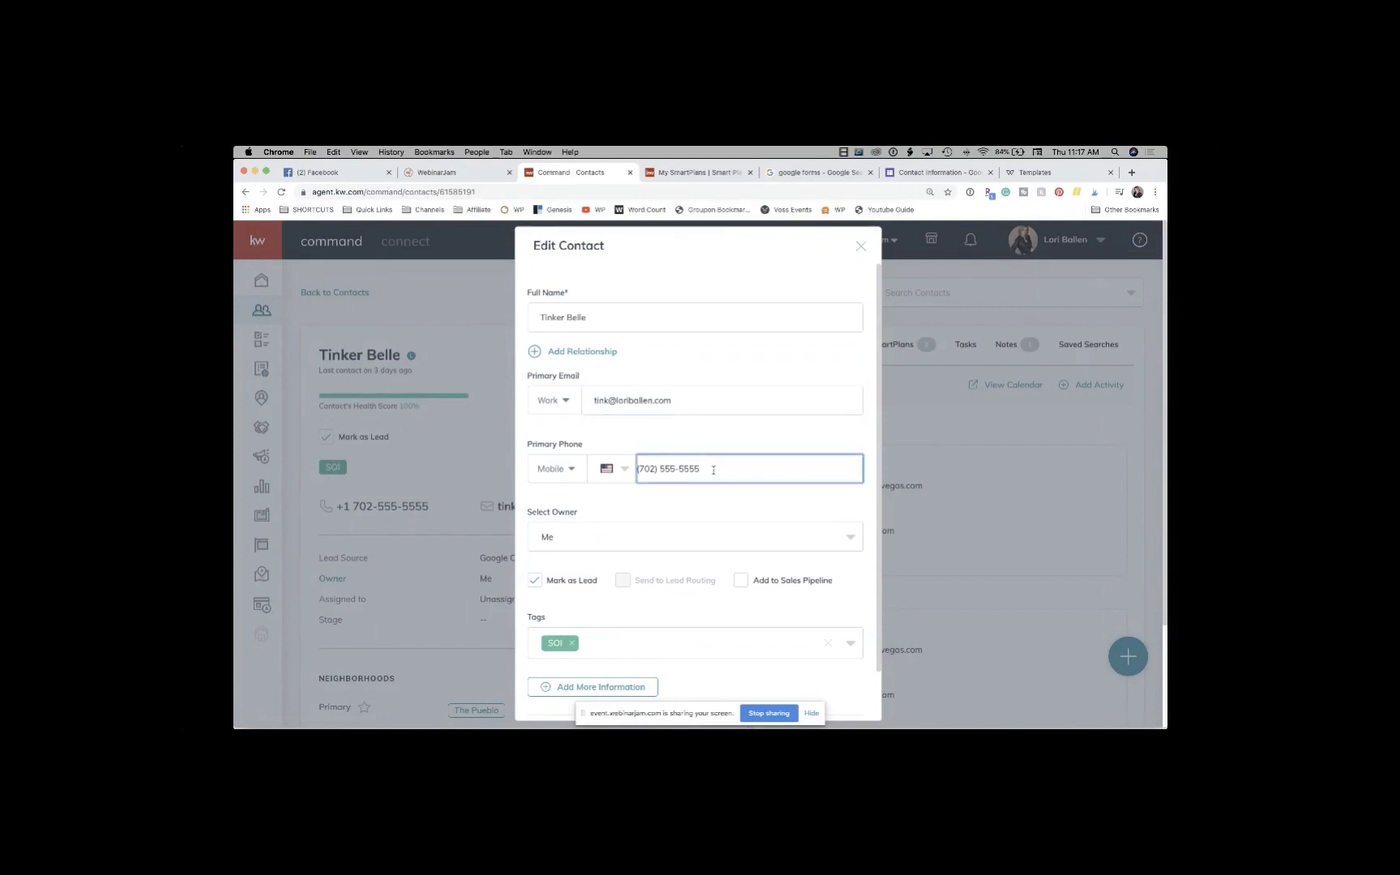
{"action": "scroll", "coordinate": [713, 470], "scroll_direction": "down", "scroll_amount": 3}
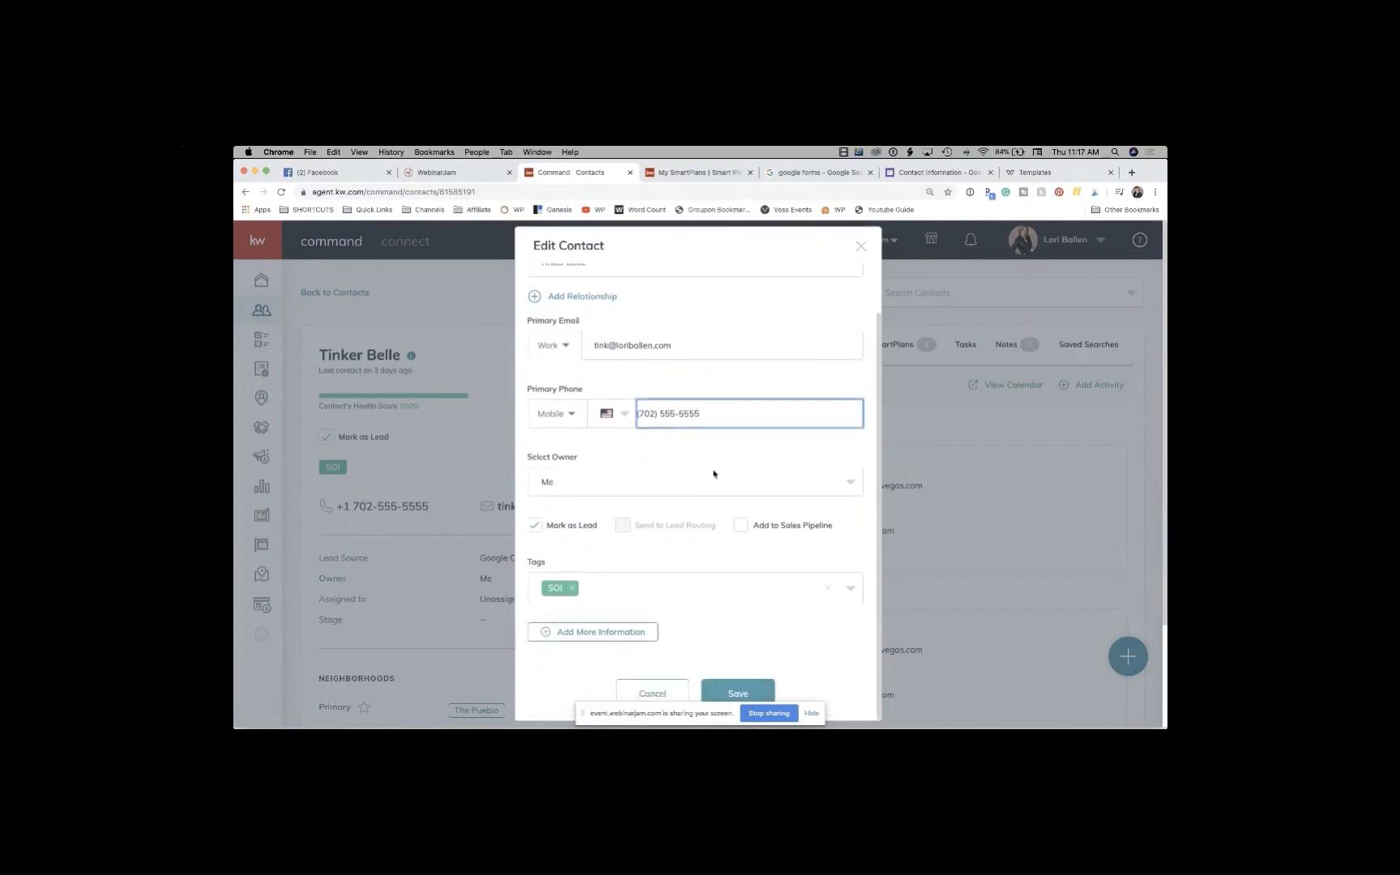
{"action": "left_click", "coordinate": [623, 591]}
{"action": "left_click", "coordinate": [523, 594]}
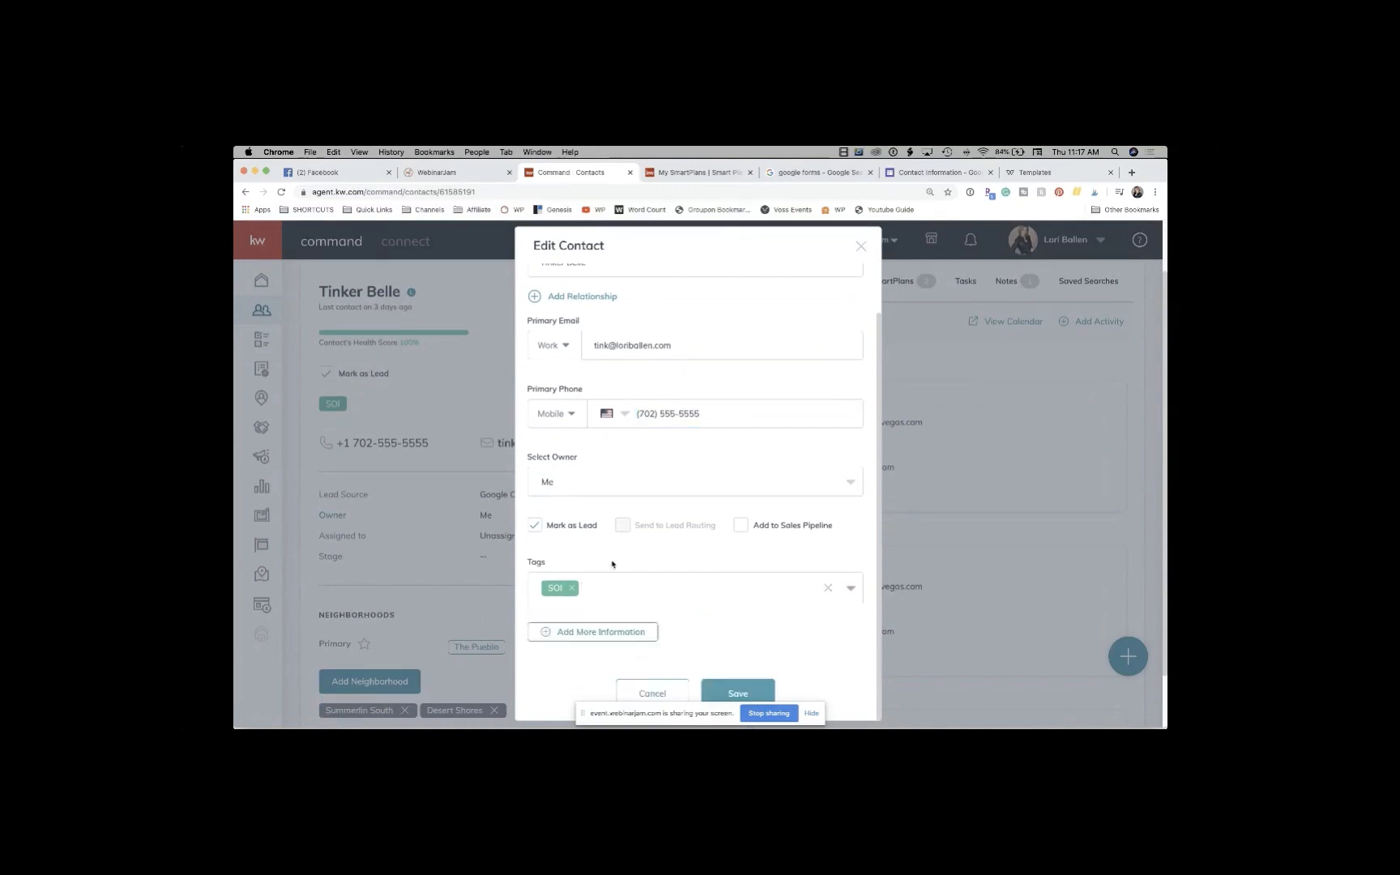
Step: Reveal More Information, expand Additional Contact Information with its Facebook profile, and expand About
{"action": "left_click", "coordinate": [592, 632]}
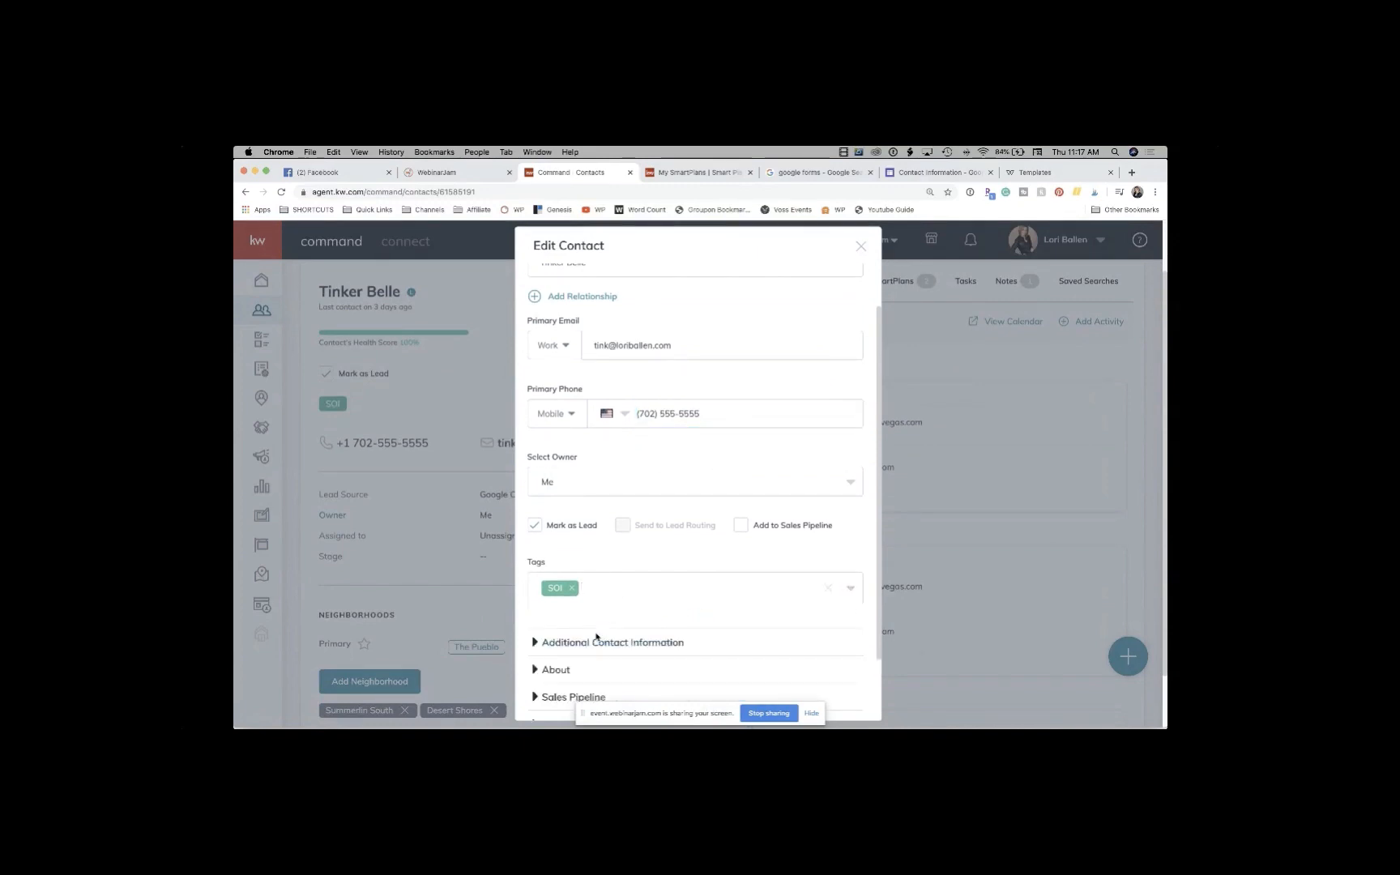
{"action": "scroll", "coordinate": [596, 636], "scroll_direction": "down", "scroll_amount": 2}
{"action": "left_click", "coordinate": [534, 565]}
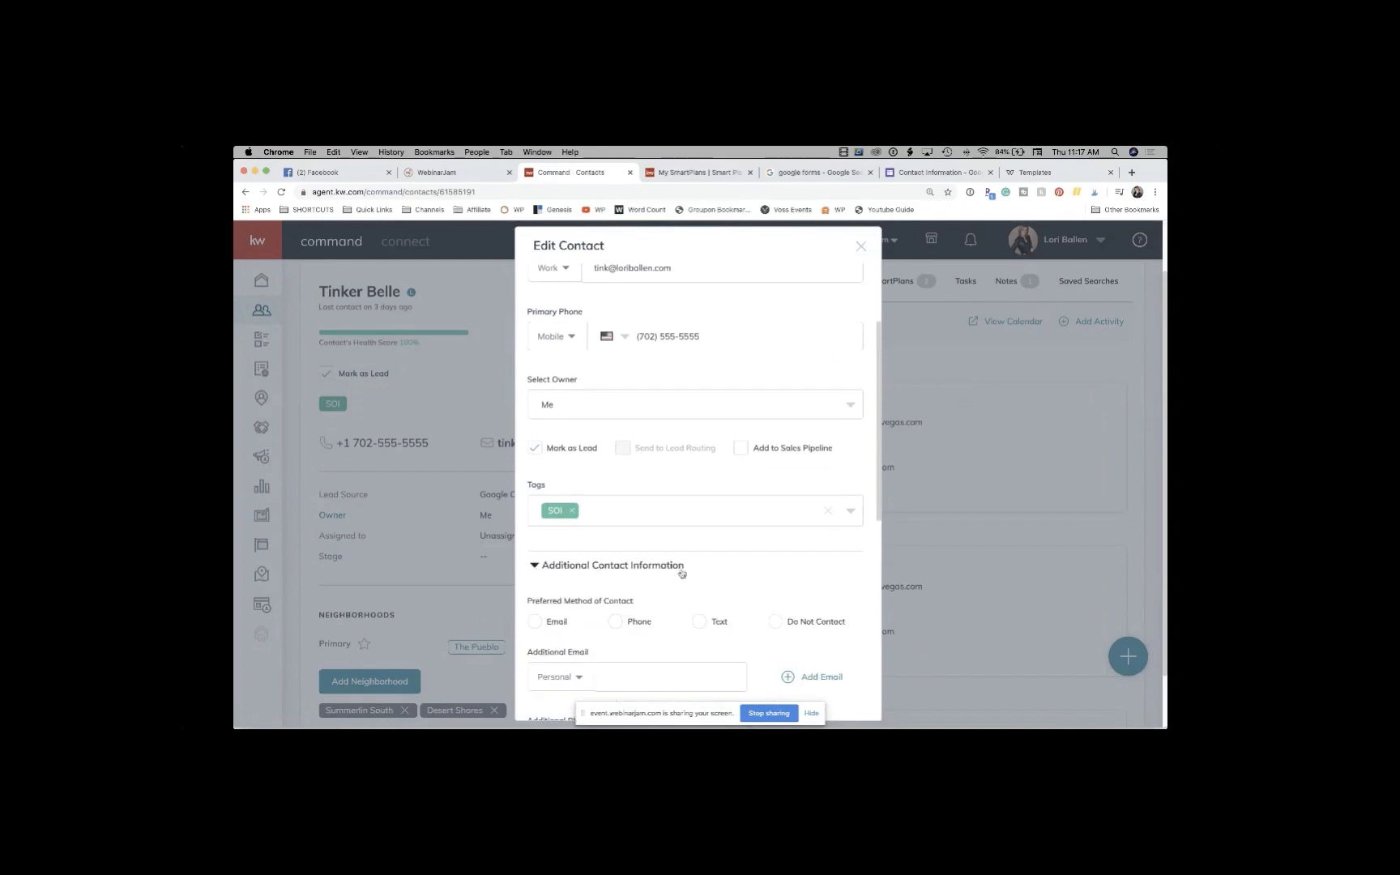
{"action": "scroll", "coordinate": [704, 548], "scroll_direction": "down", "scroll_amount": 5}
{"action": "scroll", "coordinate": [681, 573], "scroll_direction": "down", "scroll_amount": 3}
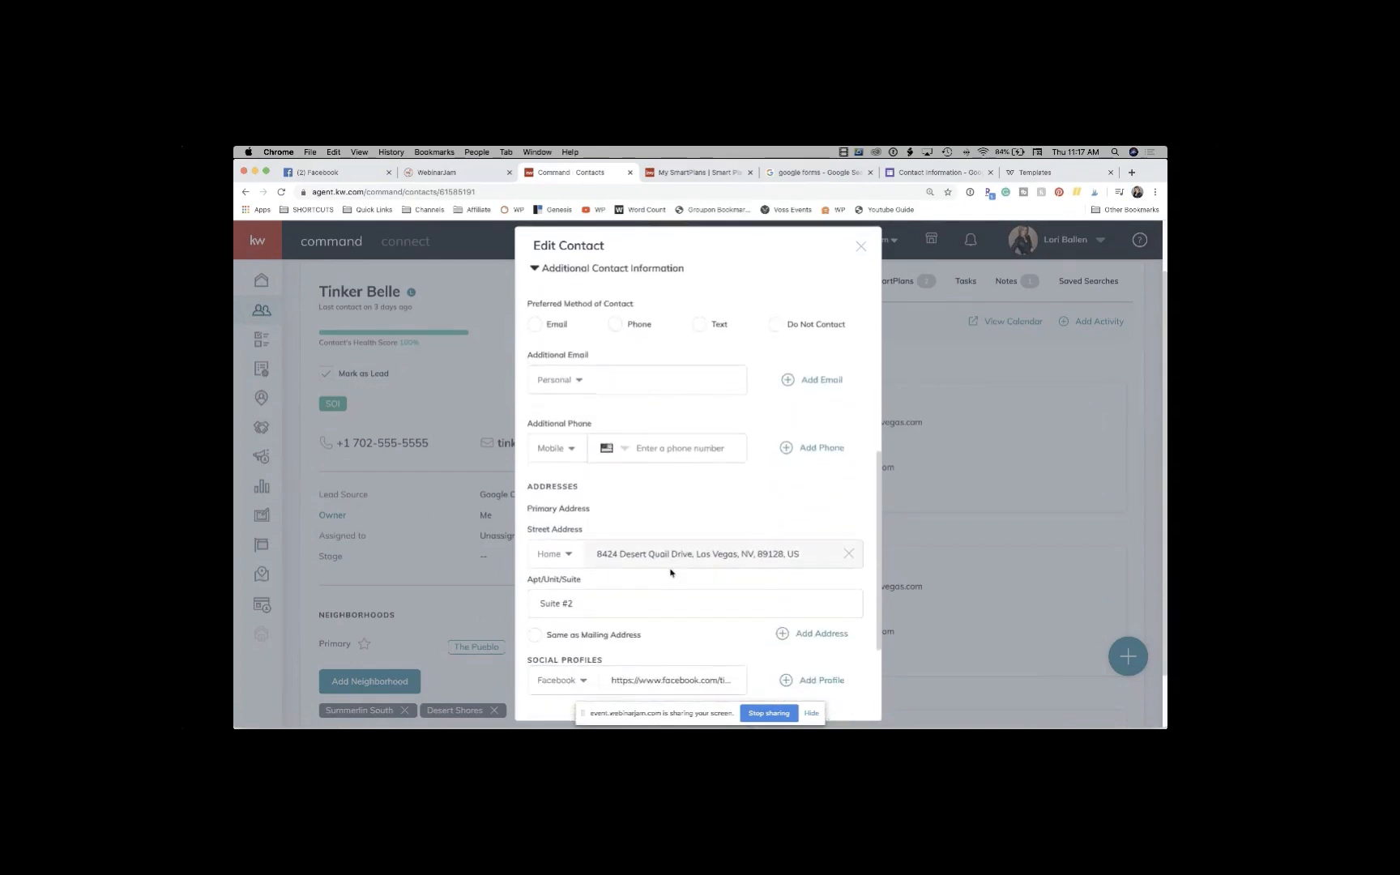
{"action": "scroll", "coordinate": [760, 575], "scroll_direction": "down", "scroll_amount": 4}
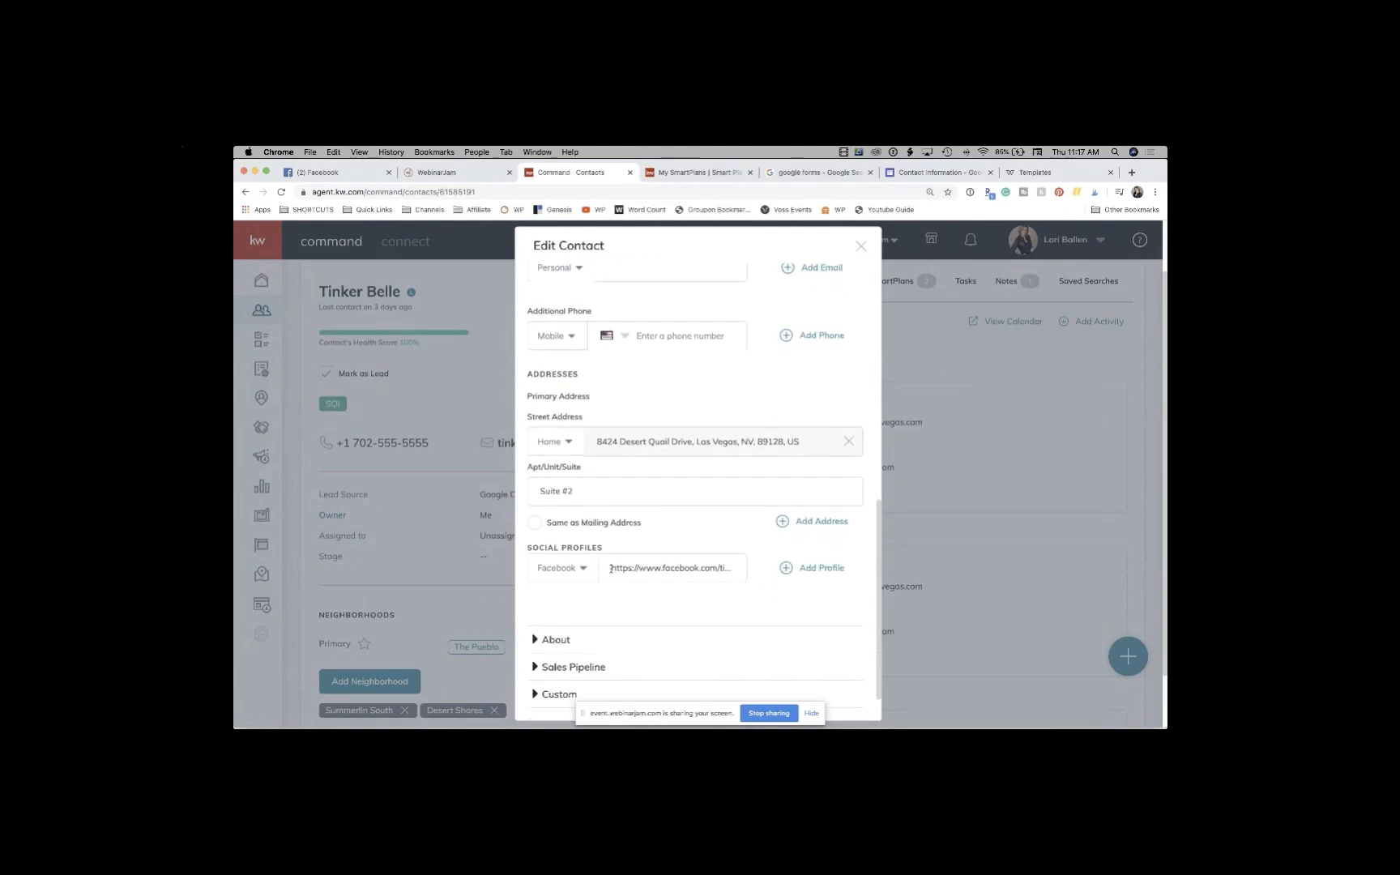
{"action": "left_click_drag", "start_coordinate": [611, 568], "coordinate": [751, 575]}
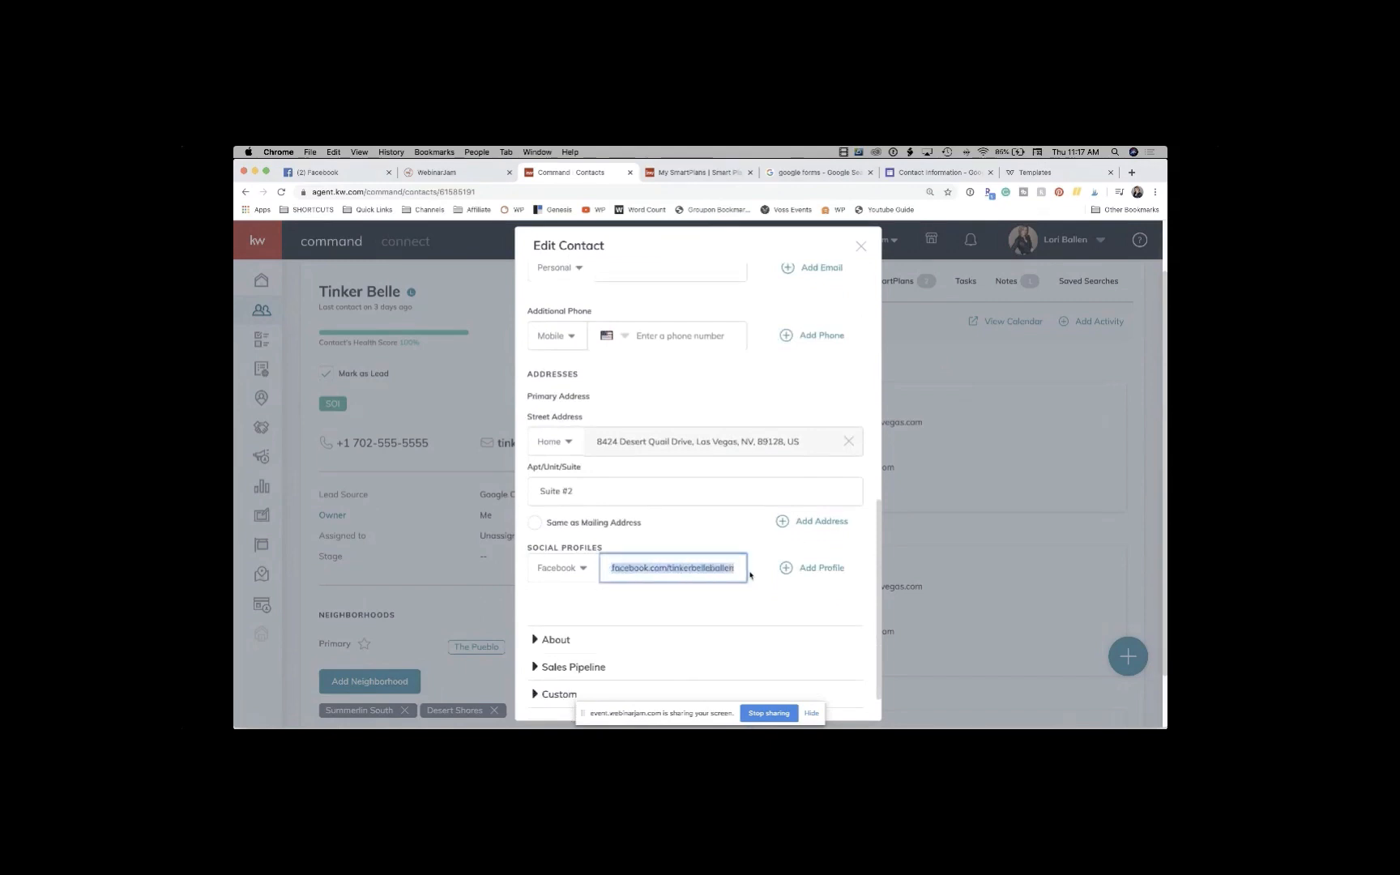
{"action": "left_click", "coordinate": [582, 577]}
{"action": "scroll", "coordinate": [685, 615], "scroll_direction": "down", "scroll_amount": 2}
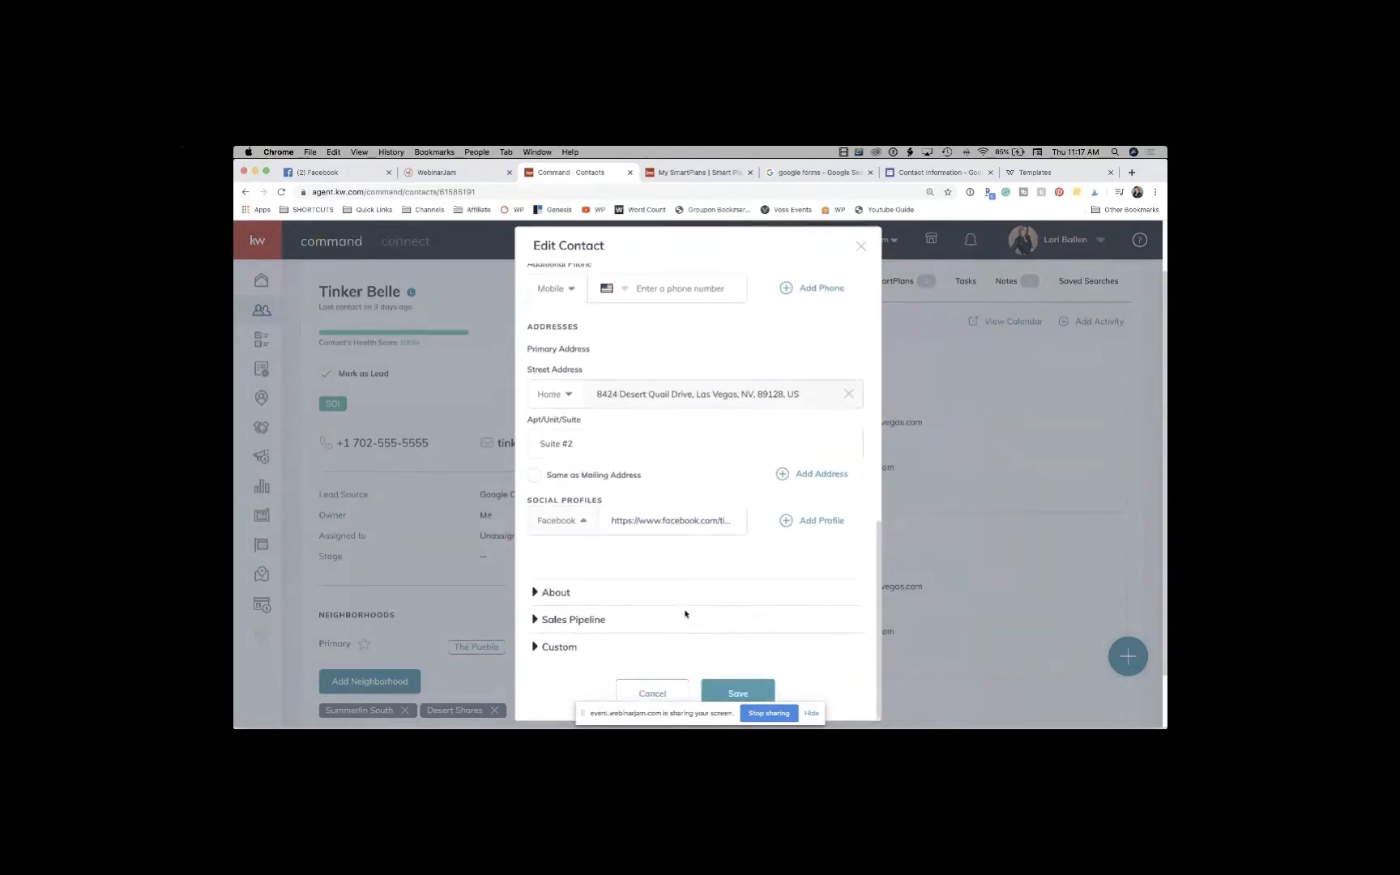
{"action": "left_click", "coordinate": [543, 600]}
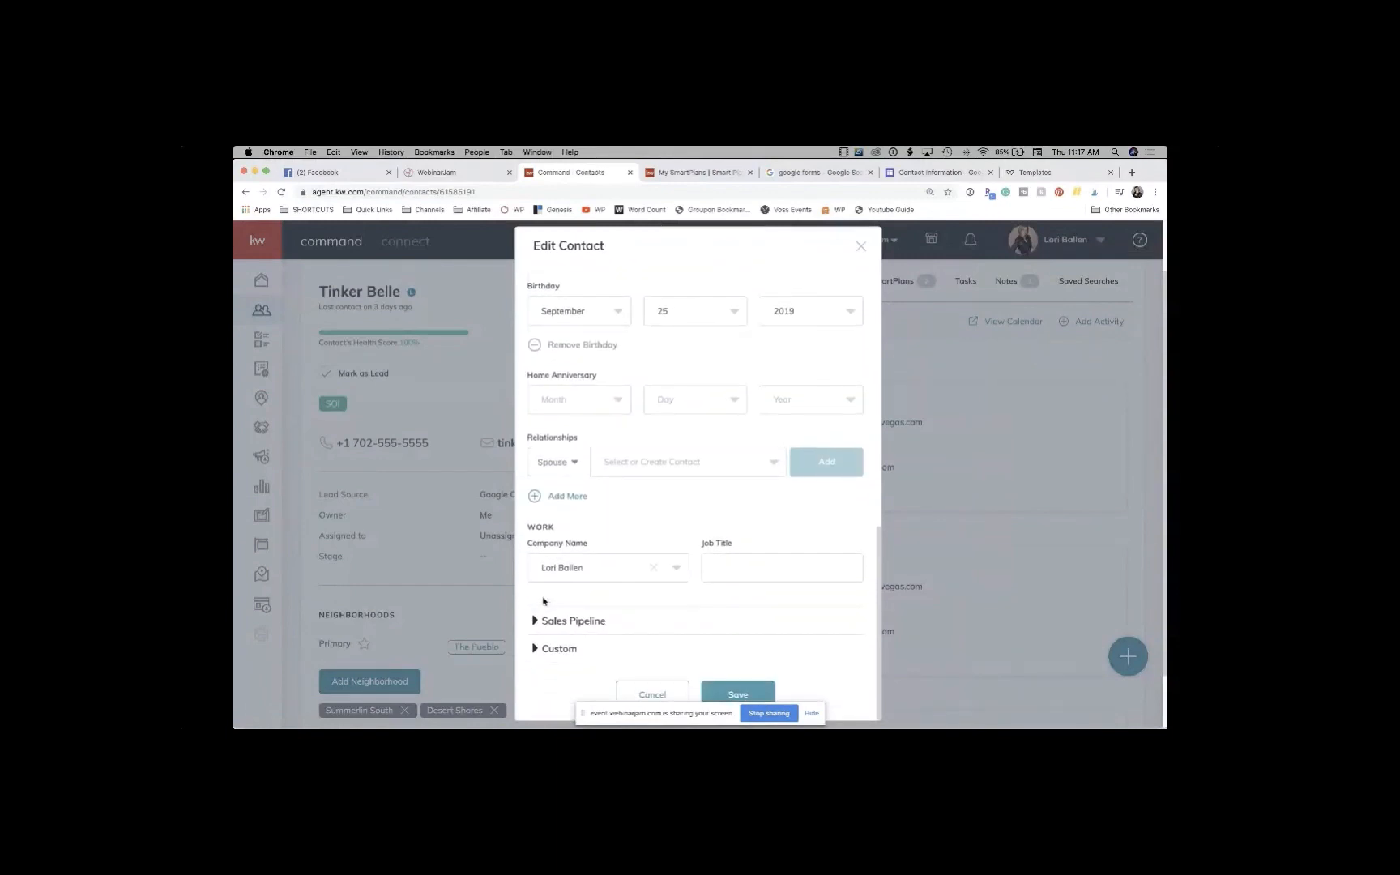
{"action": "scroll", "coordinate": [619, 625], "scroll_direction": "up", "scroll_amount": 1}
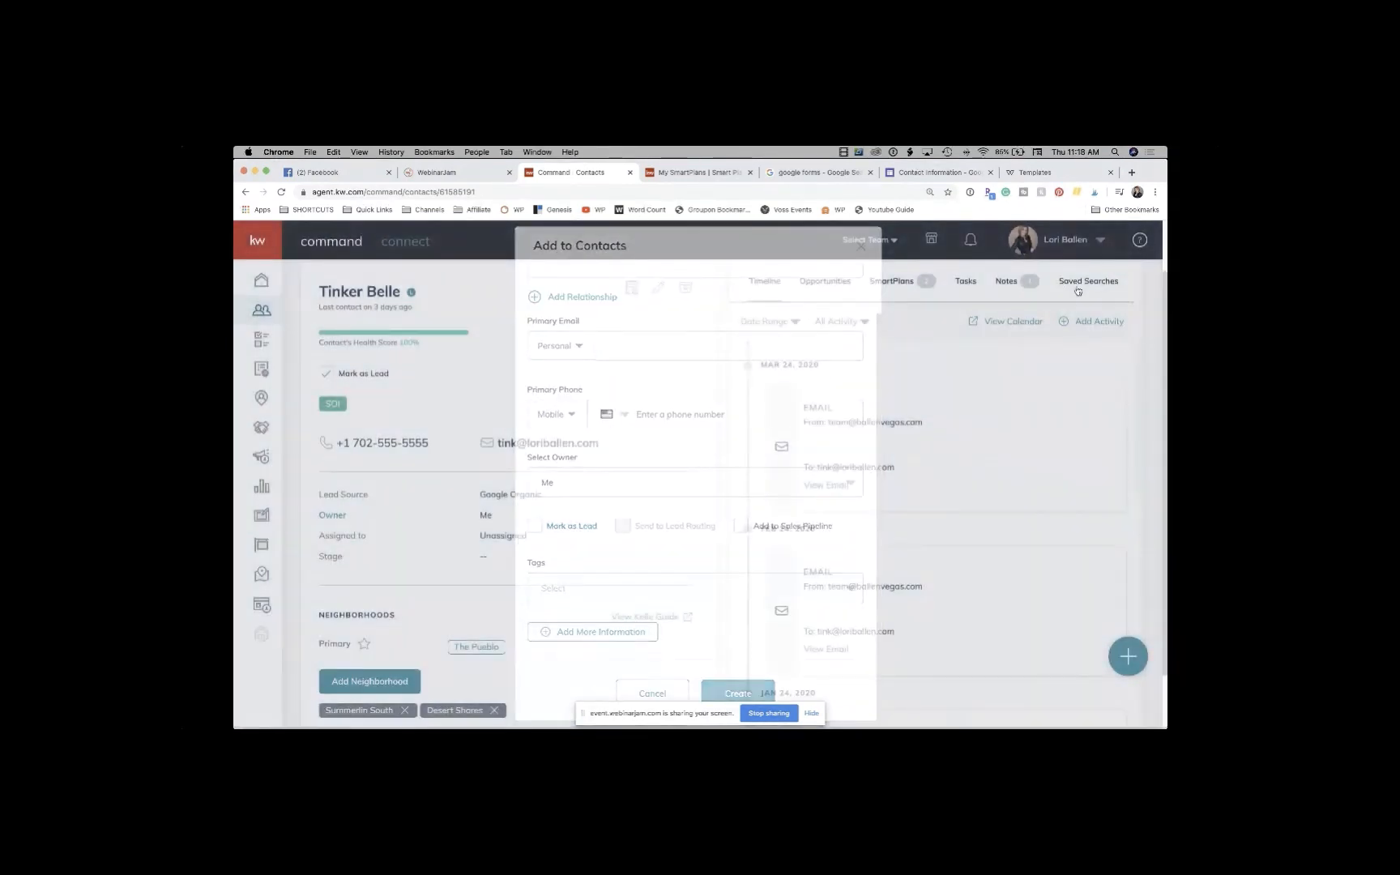
Step: Search KW University help for 'health score' and open 'Use the Reports Dashboard in Command'
{"action": "left_click", "coordinate": [1140, 240]}
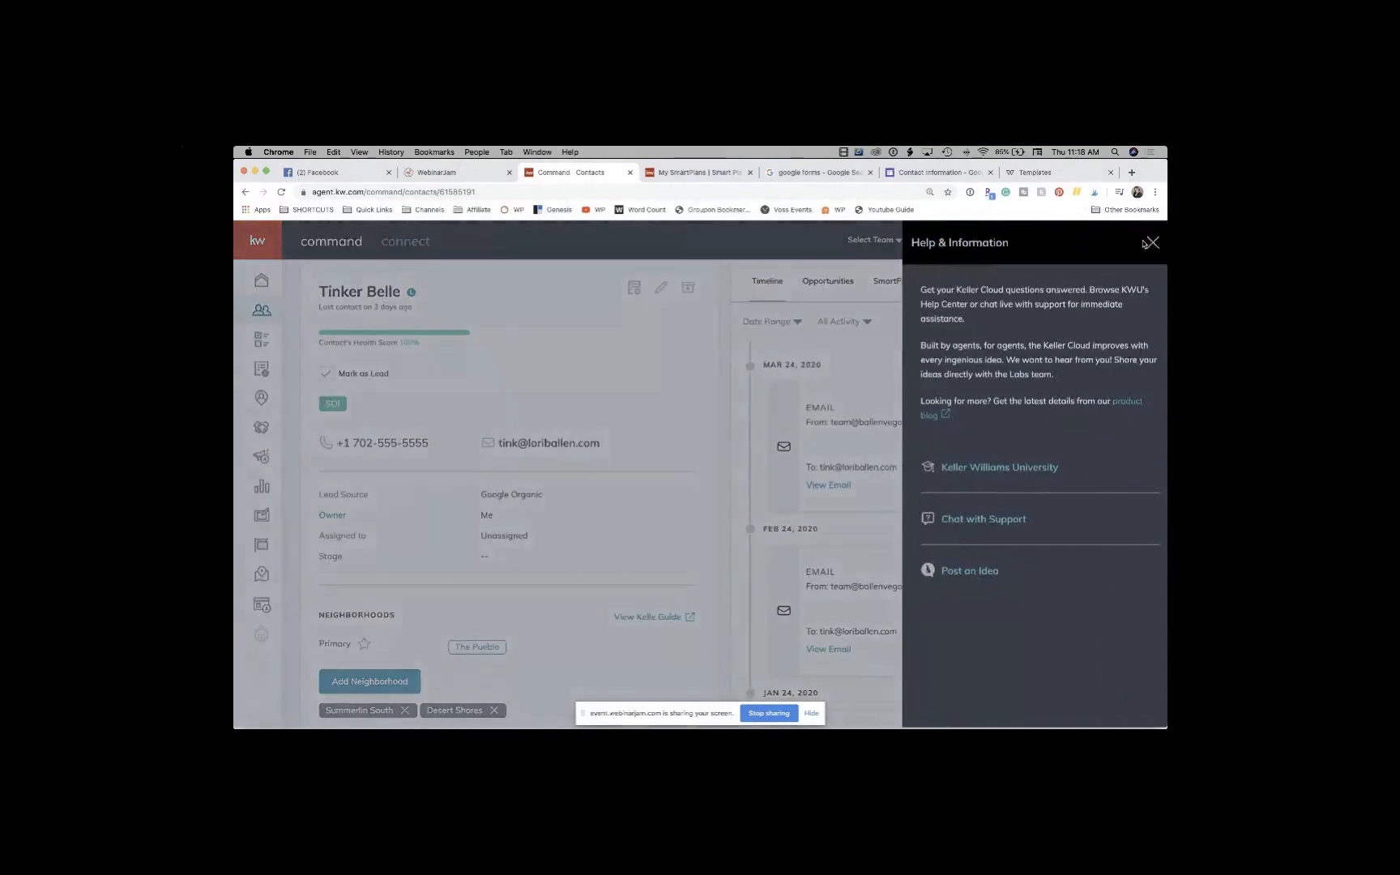
{"action": "left_click", "coordinate": [979, 469]}
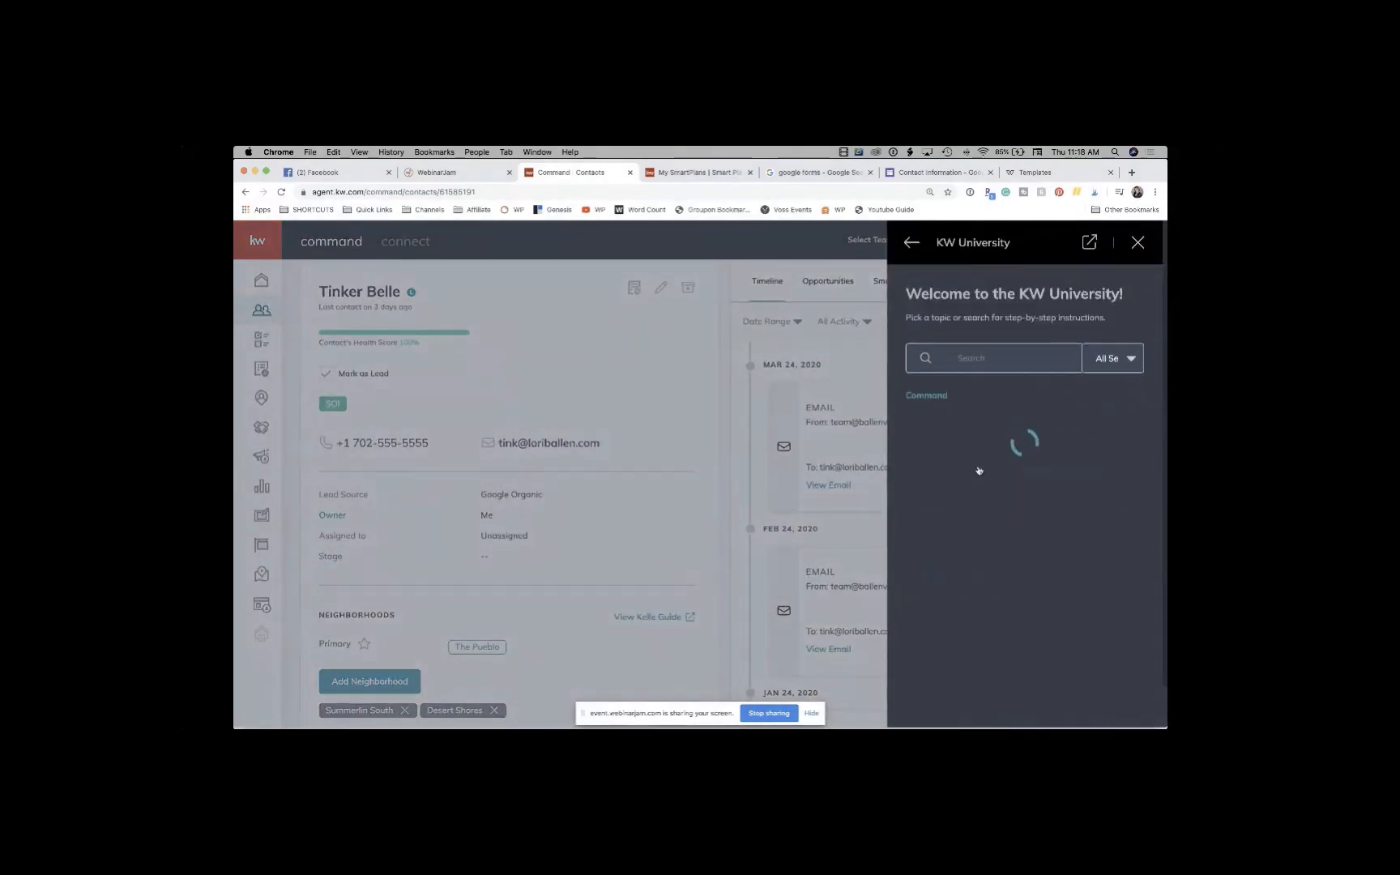
{"action": "left_click", "coordinate": [971, 365]}
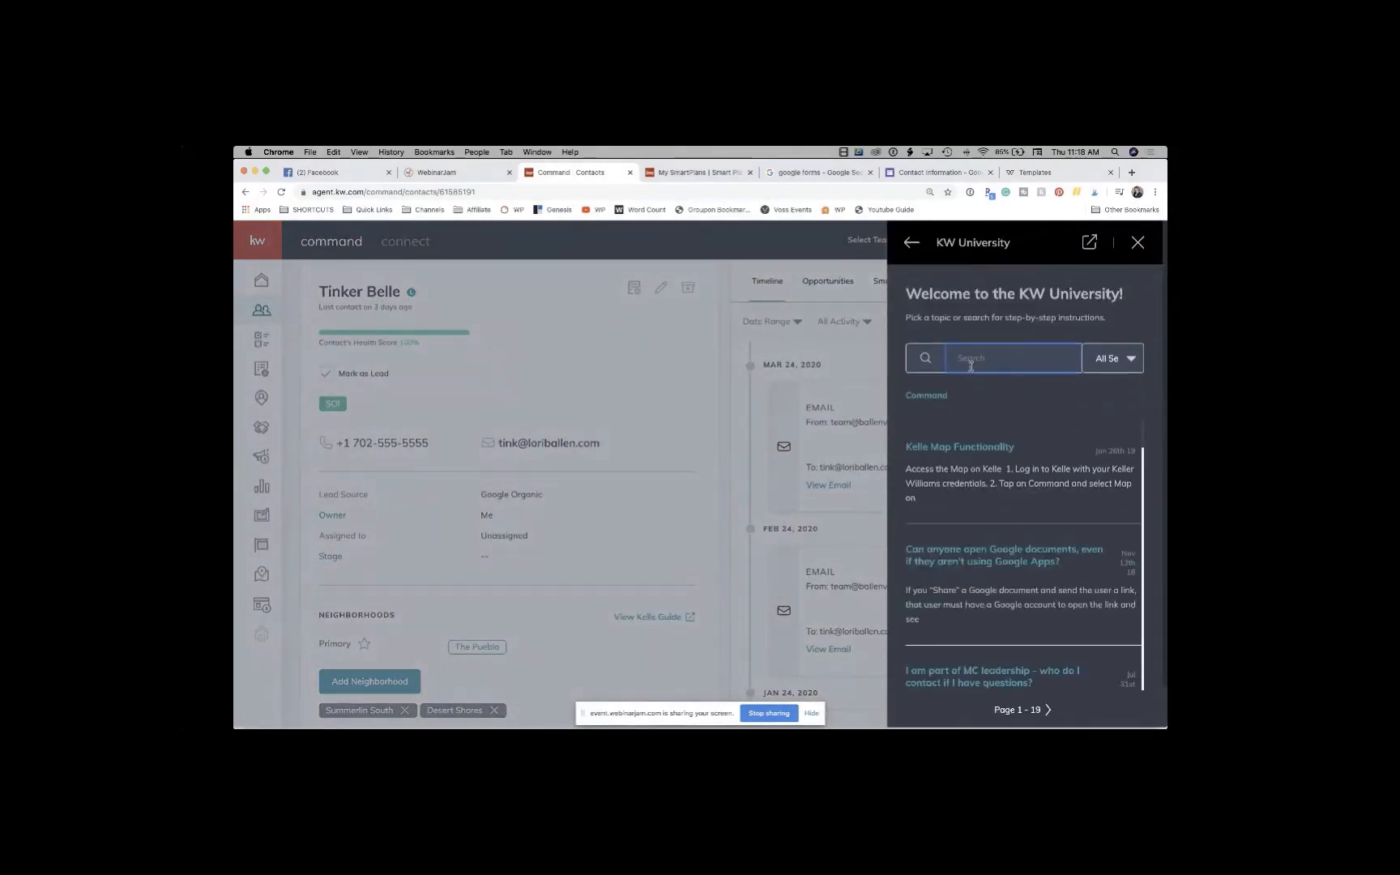
{"action": "type", "text": "health scoree"}
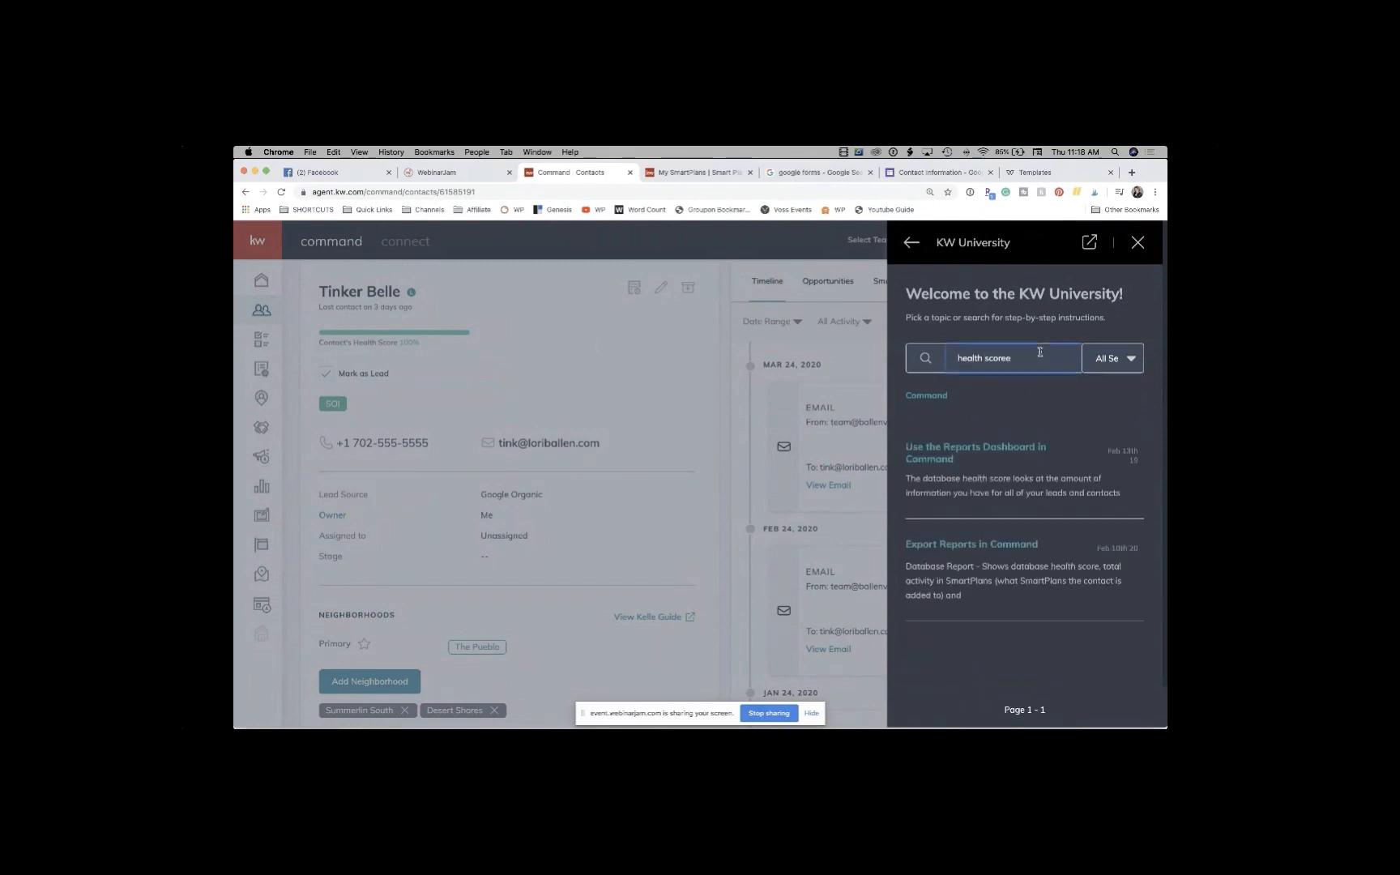
{"action": "key", "text": "BackSpace"}
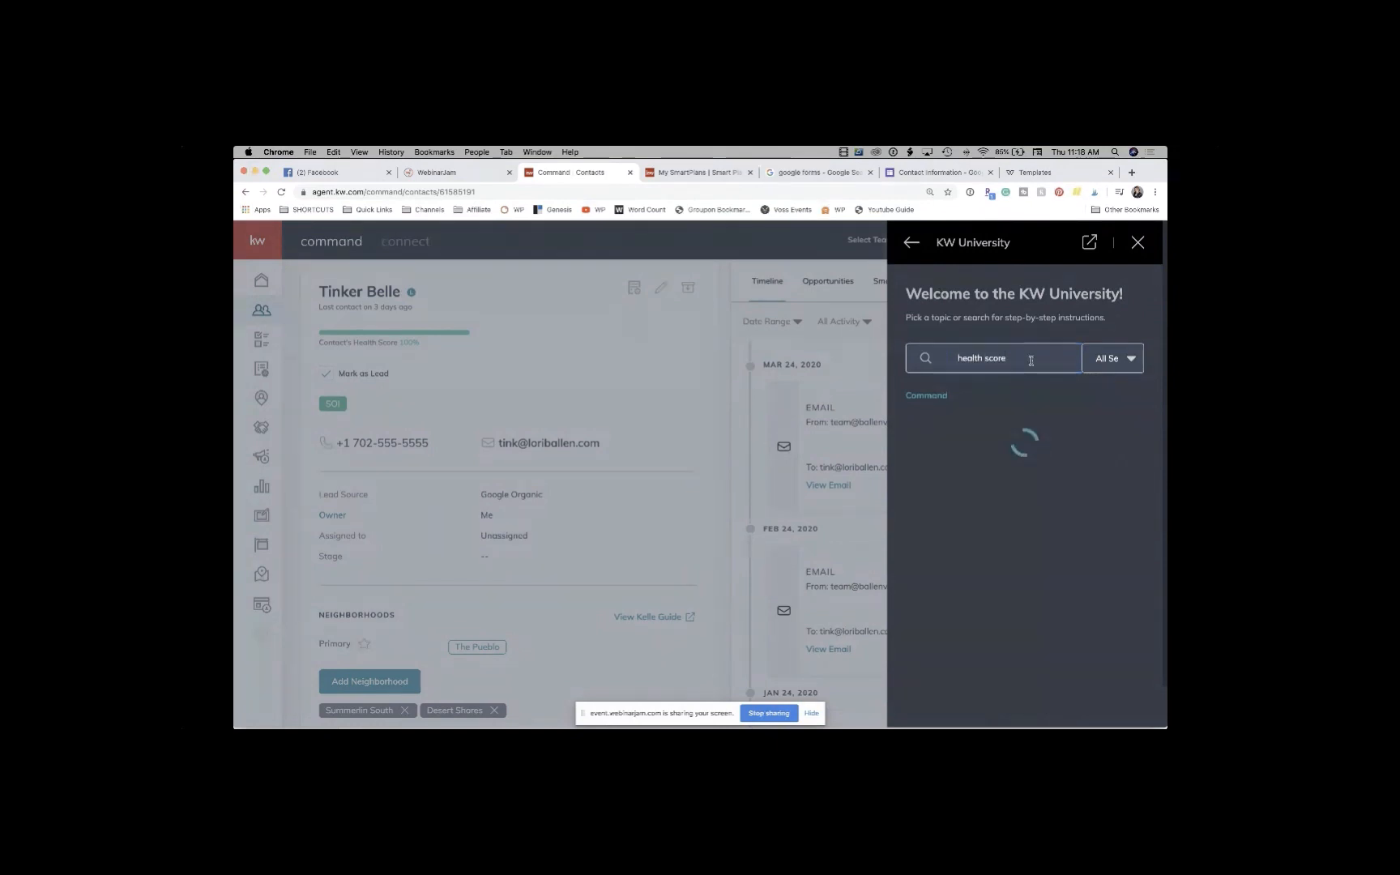
{"action": "scroll", "coordinate": [998, 504], "scroll_direction": "down", "scroll_amount": 1}
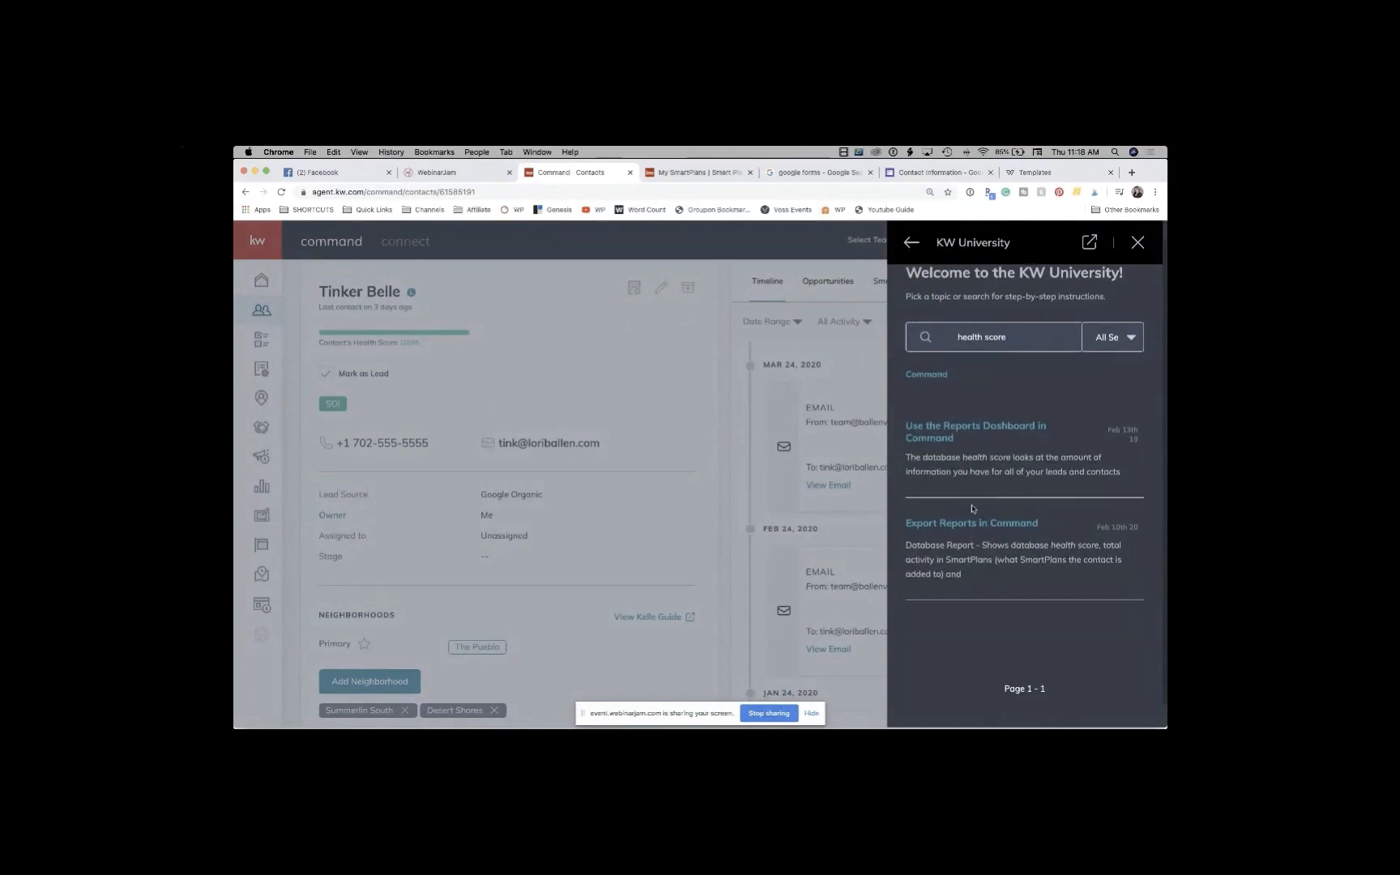
{"action": "left_click", "coordinate": [985, 427]}
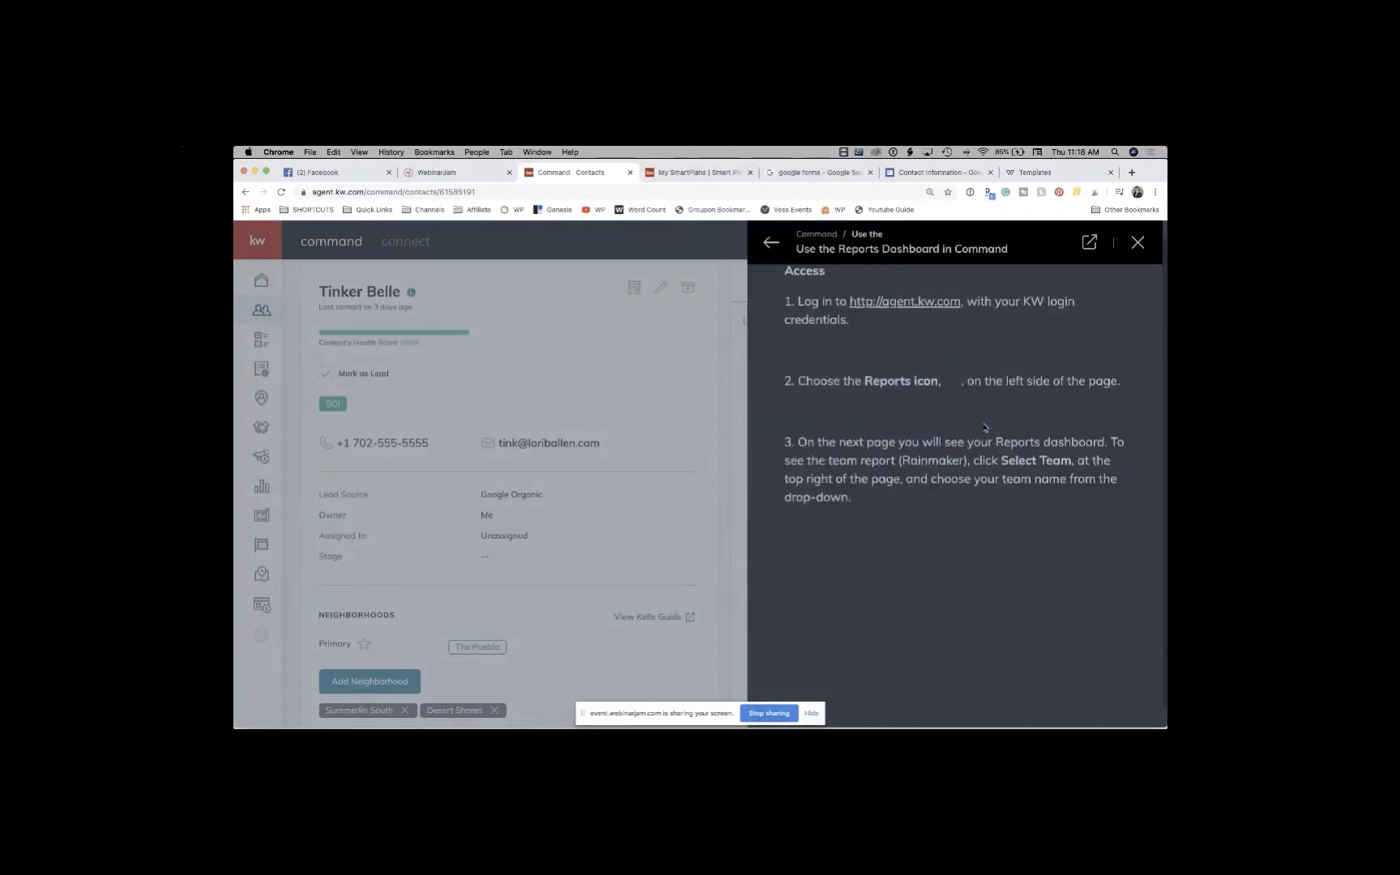
Step: Read through the article's Database Health and Activity Score sections, then close the help panel
{"action": "scroll", "coordinate": [1055, 494], "scroll_direction": "down", "scroll_amount": 3}
{"action": "scroll", "coordinate": [1055, 493], "scroll_direction": "down", "scroll_amount": 10}
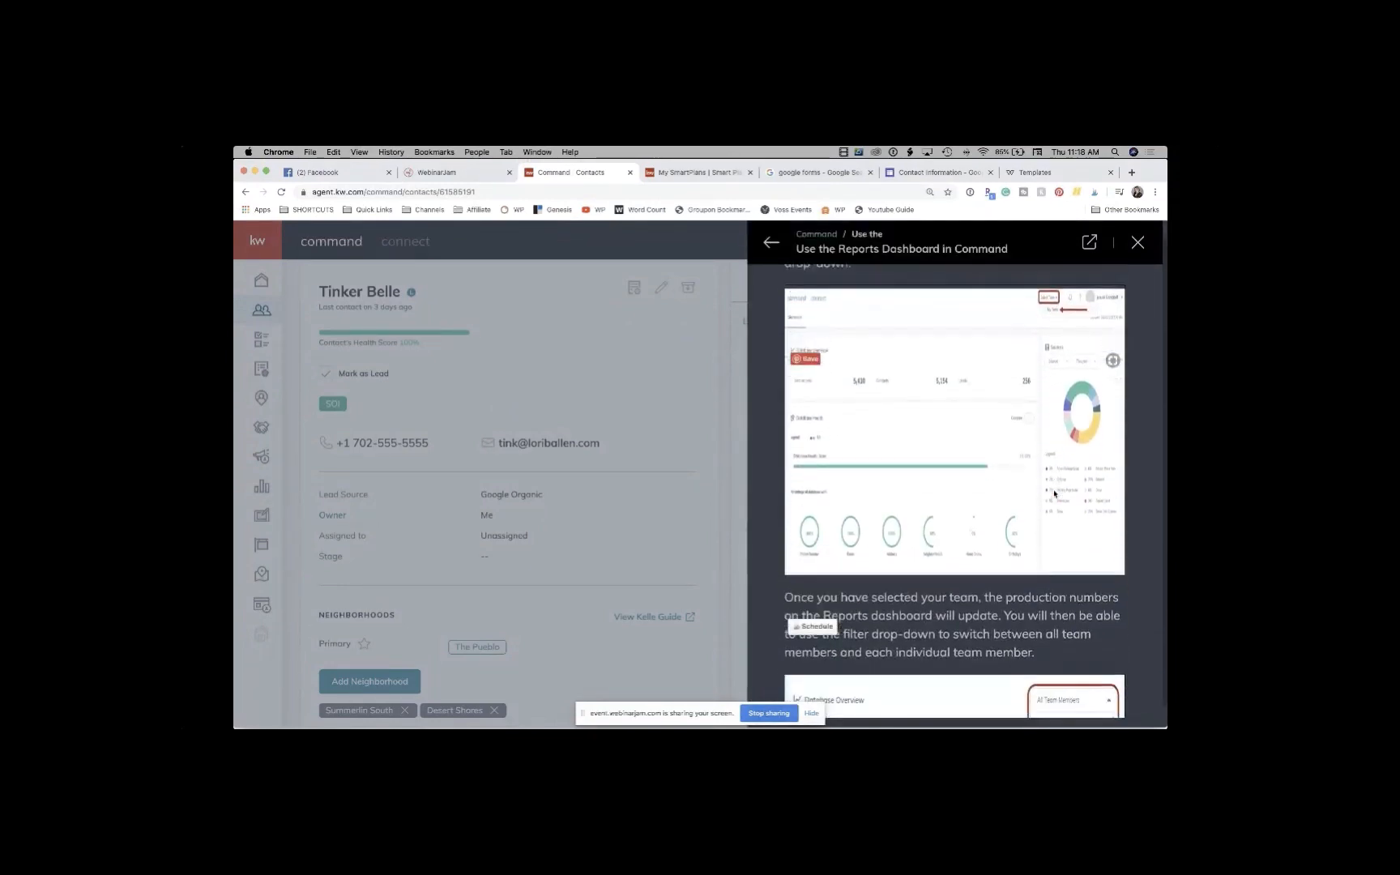
{"action": "scroll", "coordinate": [1055, 493], "scroll_direction": "down", "scroll_amount": 4}
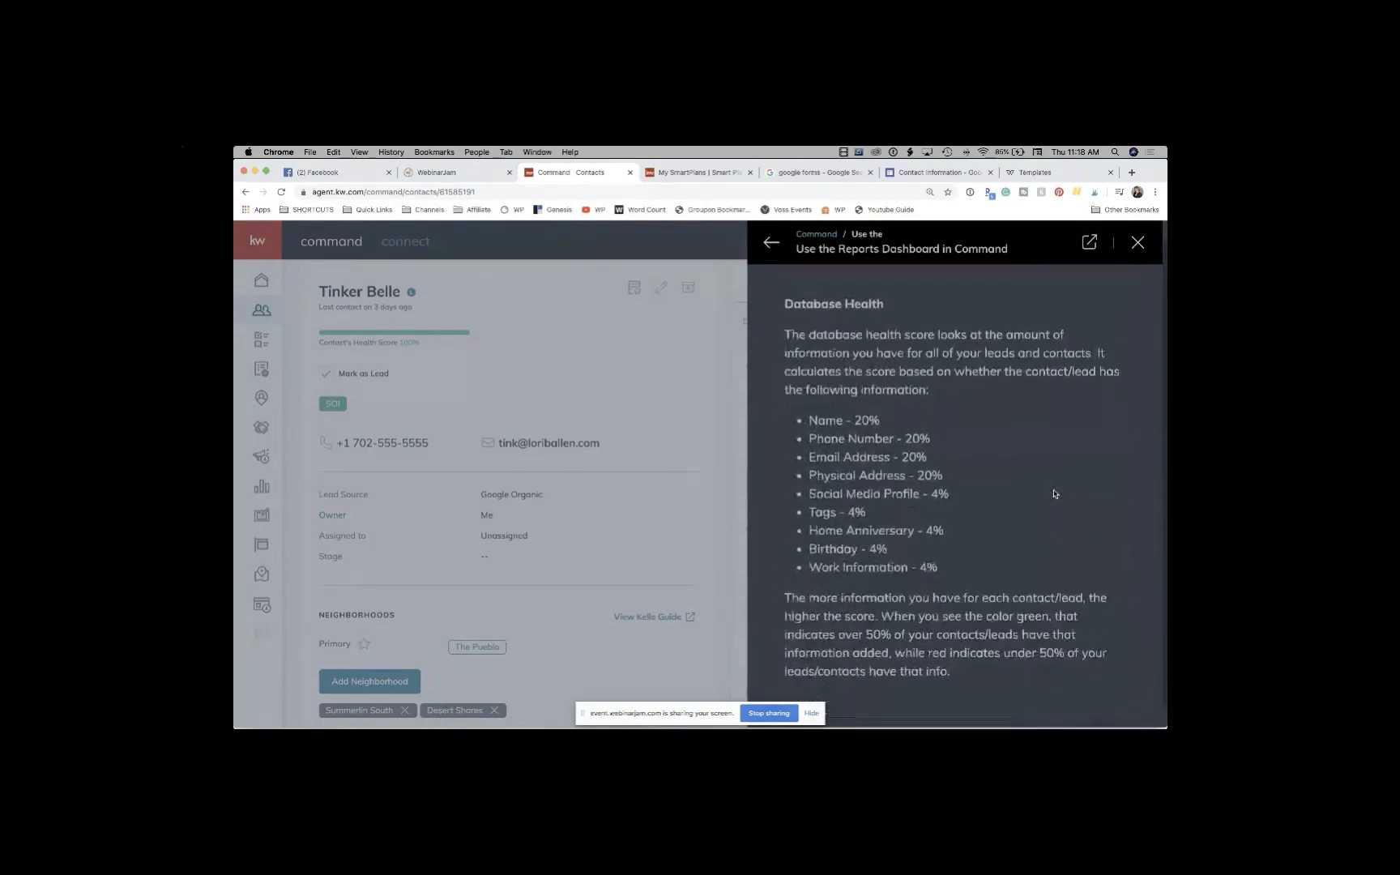
{"action": "scroll", "coordinate": [898, 479], "scroll_direction": "up", "scroll_amount": 1}
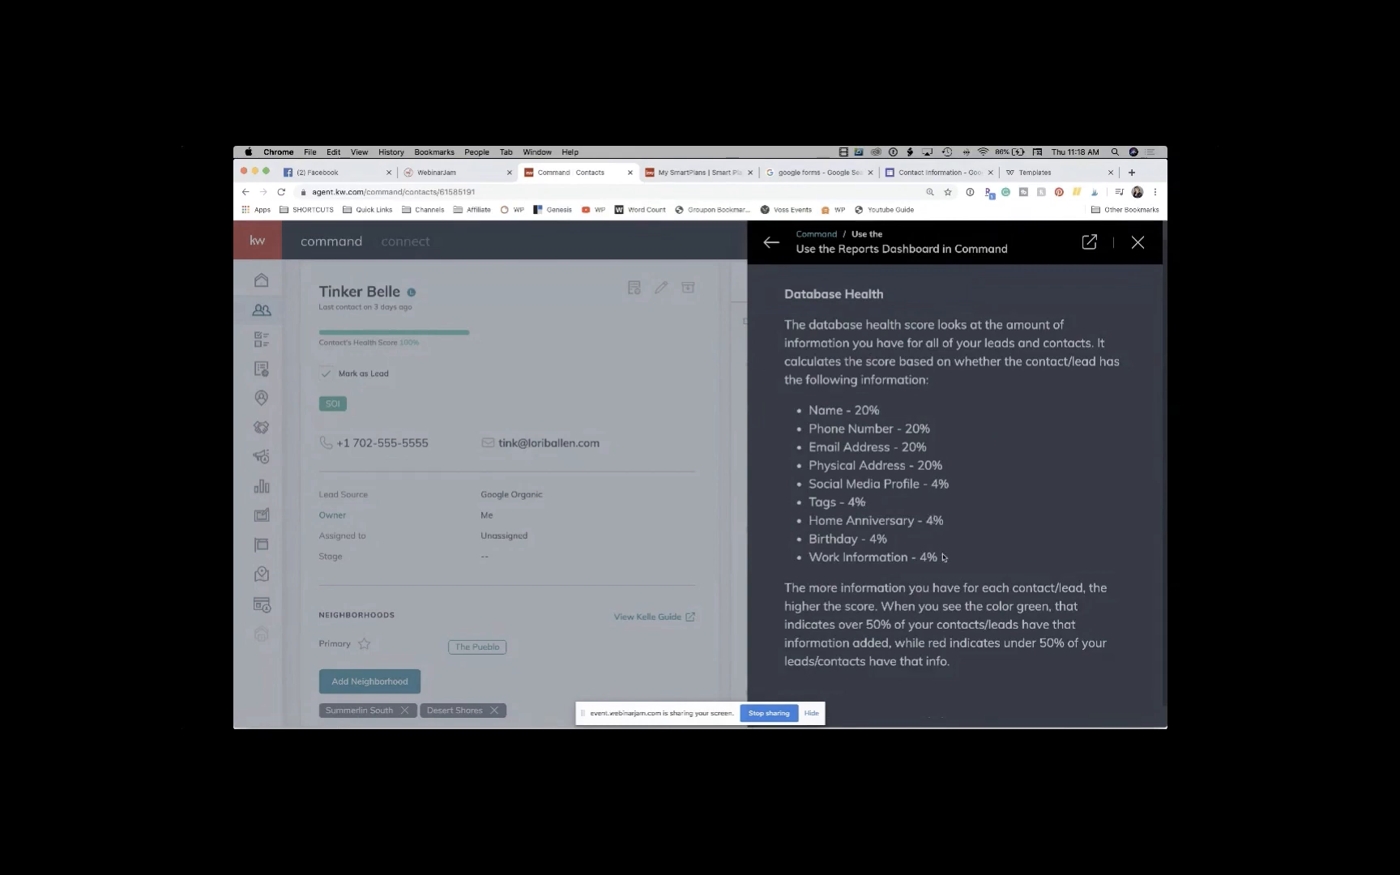
{"action": "scroll", "coordinate": [943, 561], "scroll_direction": "up", "scroll_amount": 8}
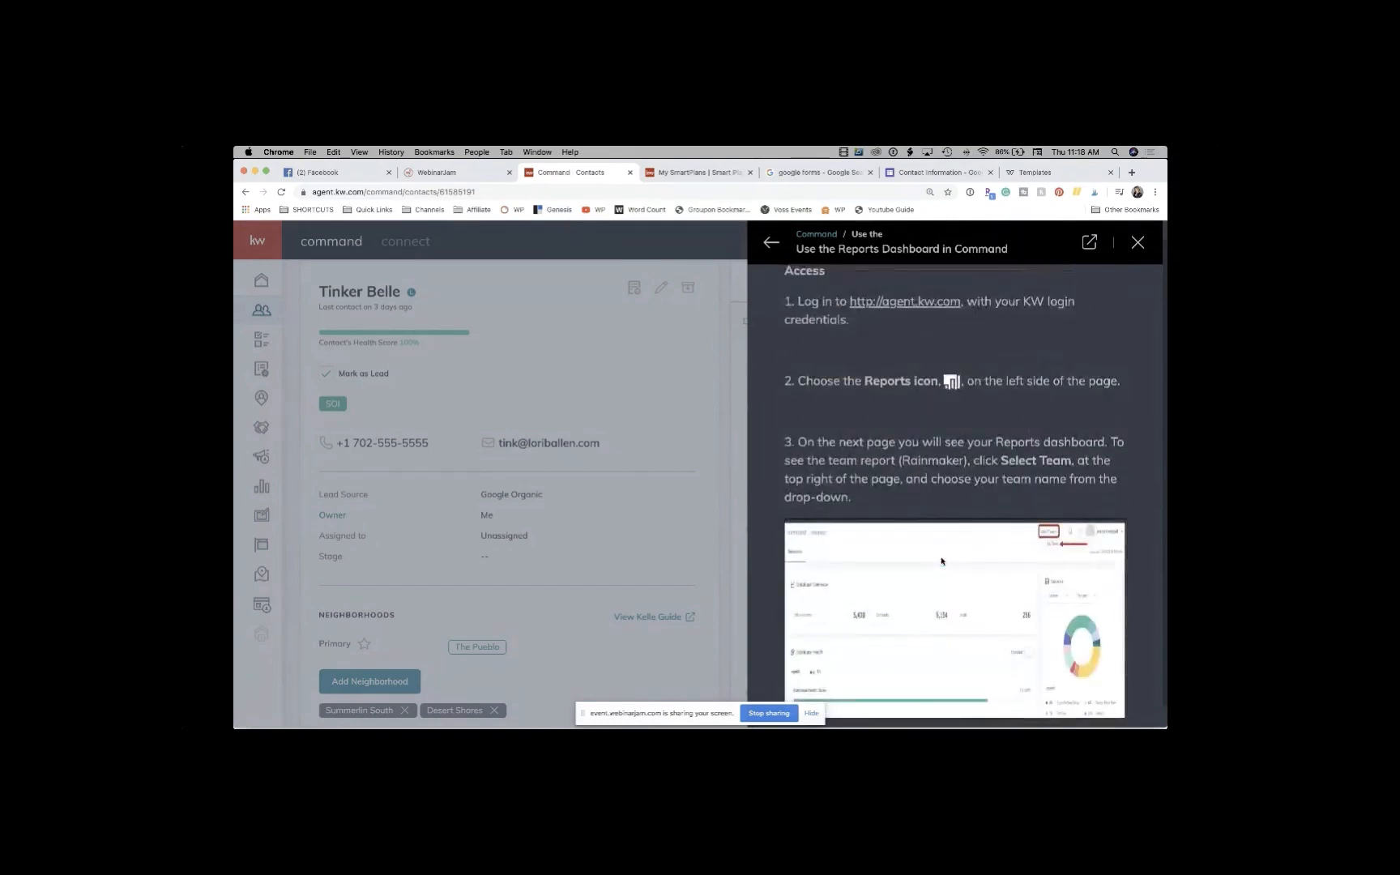
{"action": "scroll", "coordinate": [962, 423], "scroll_direction": "down", "scroll_amount": 10}
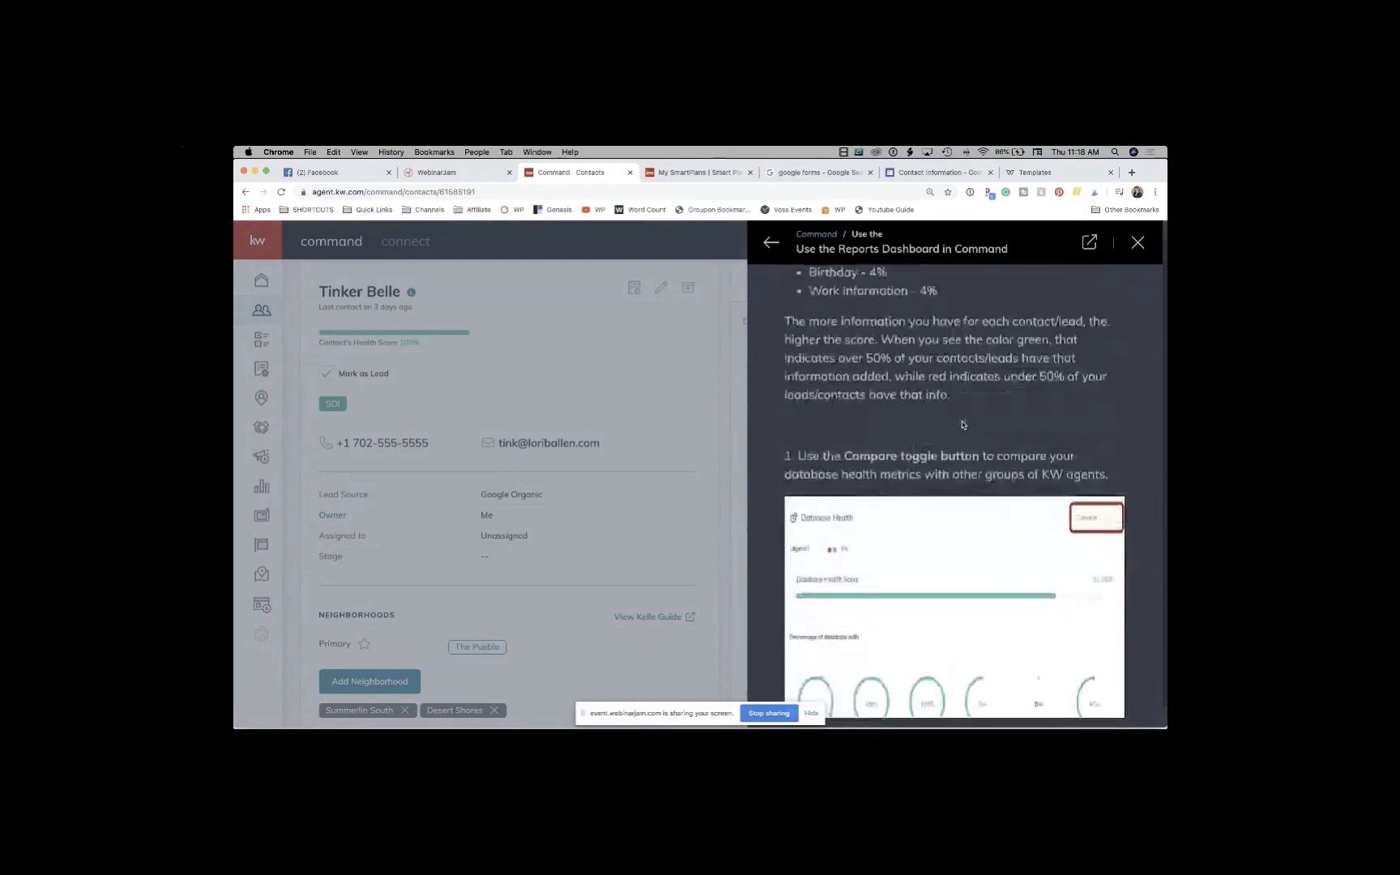
{"action": "scroll", "coordinate": [963, 423], "scroll_direction": "down", "scroll_amount": 10}
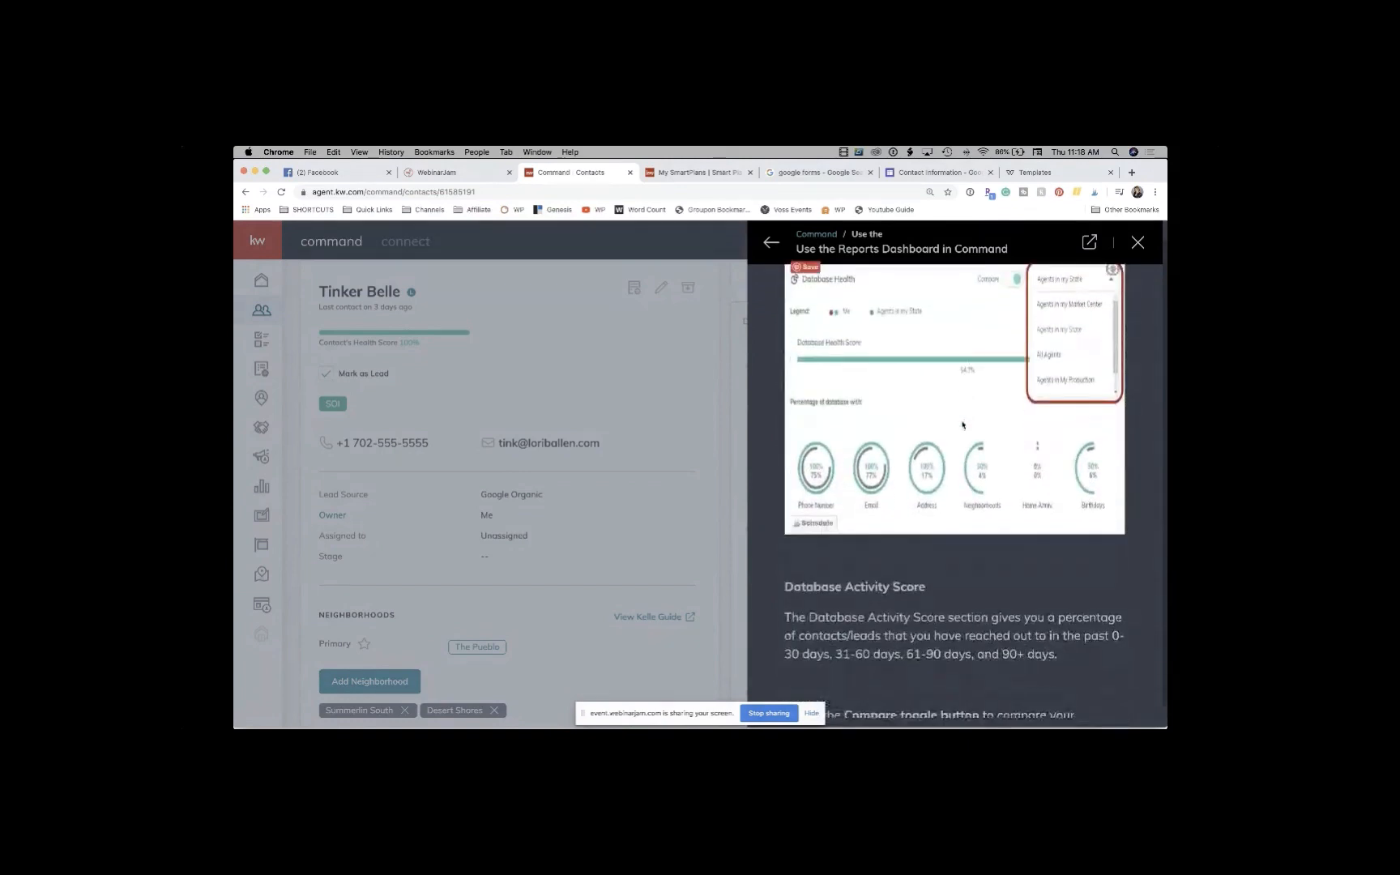
{"action": "scroll", "coordinate": [963, 425], "scroll_direction": "down", "scroll_amount": 10}
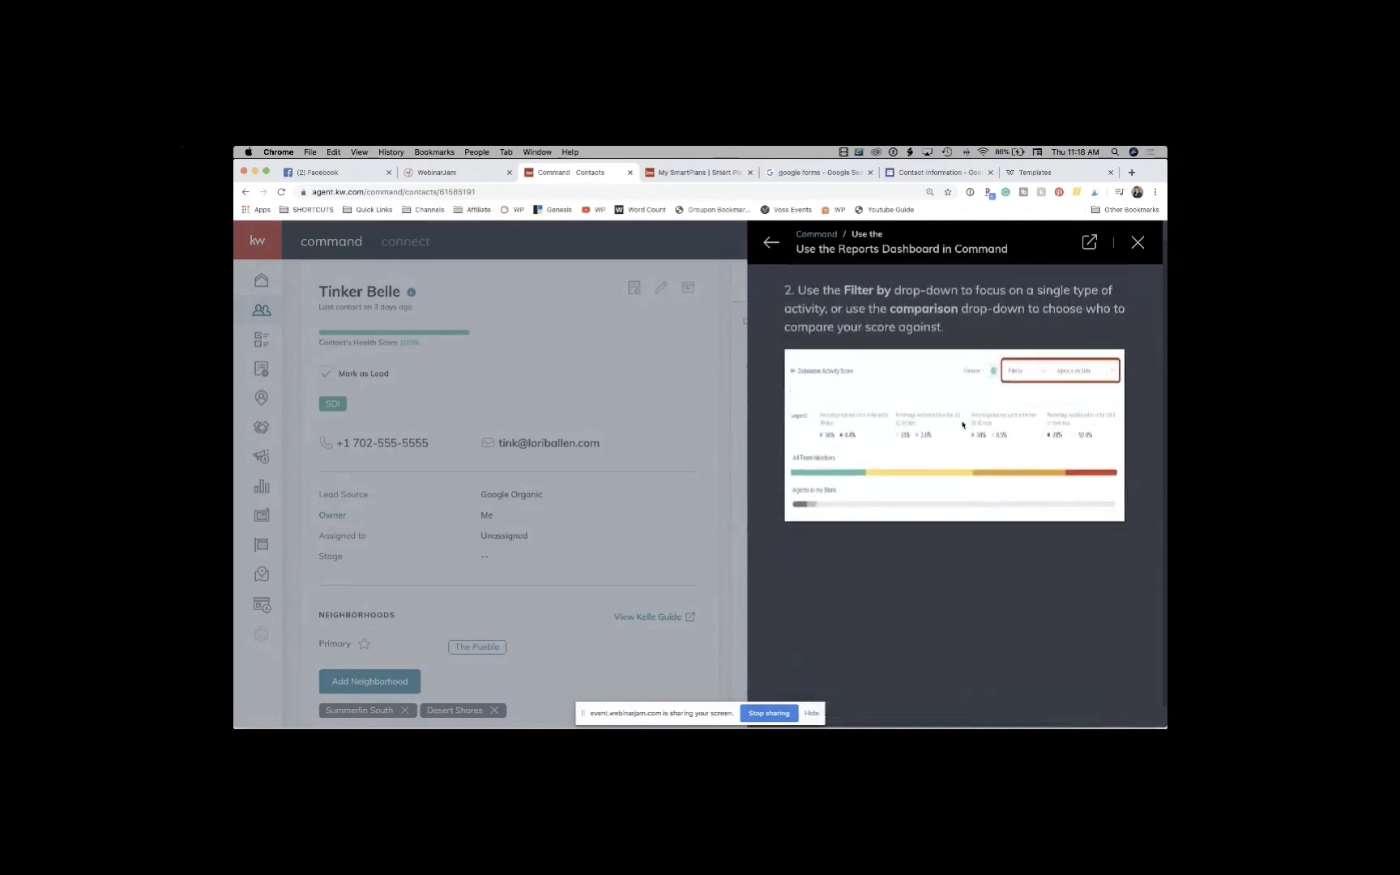
{"action": "scroll", "coordinate": [962, 425], "scroll_direction": "down", "scroll_amount": 1}
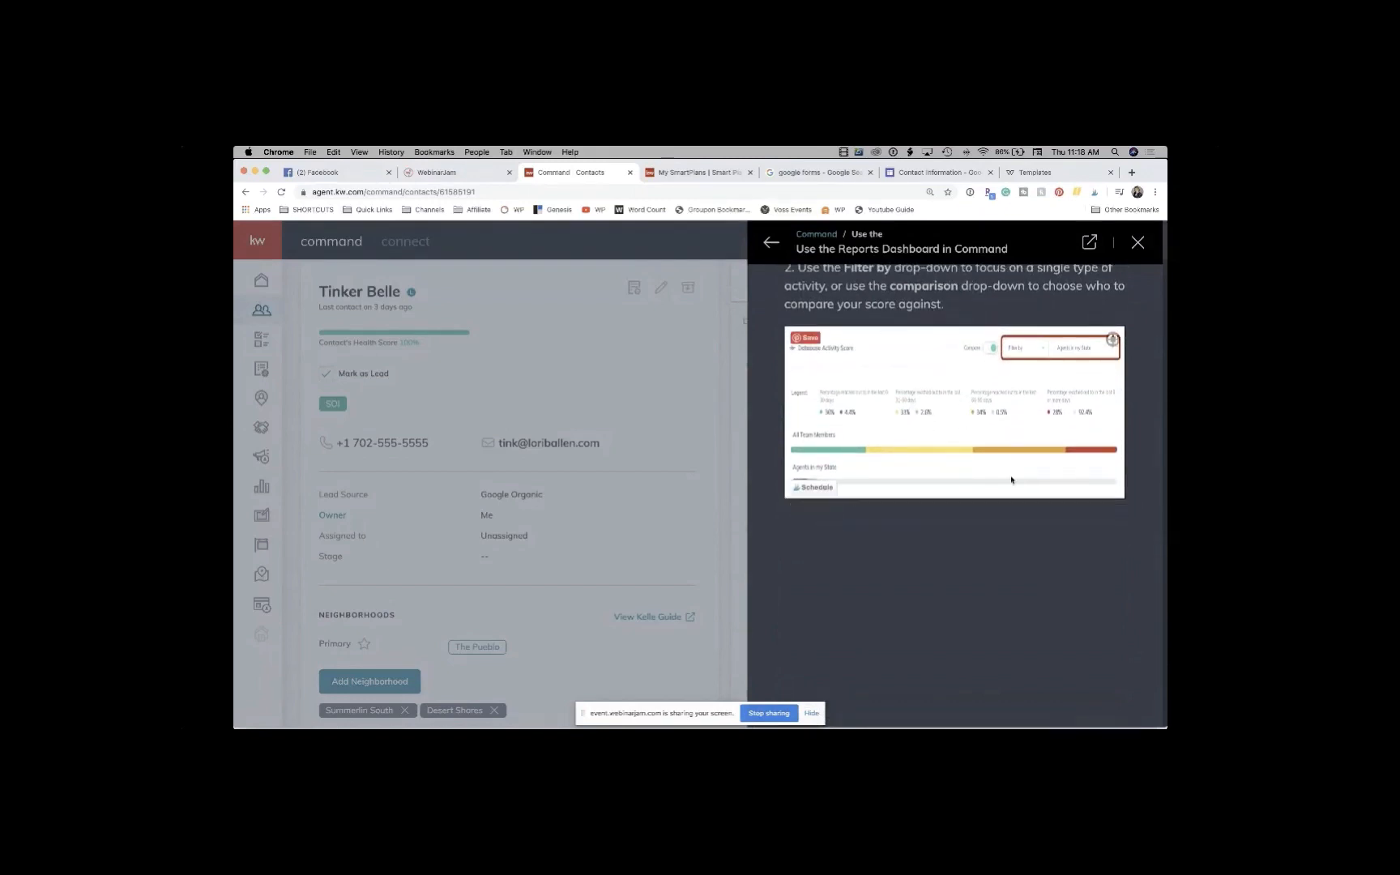
{"action": "scroll", "coordinate": [871, 477], "scroll_direction": "up", "scroll_amount": 5}
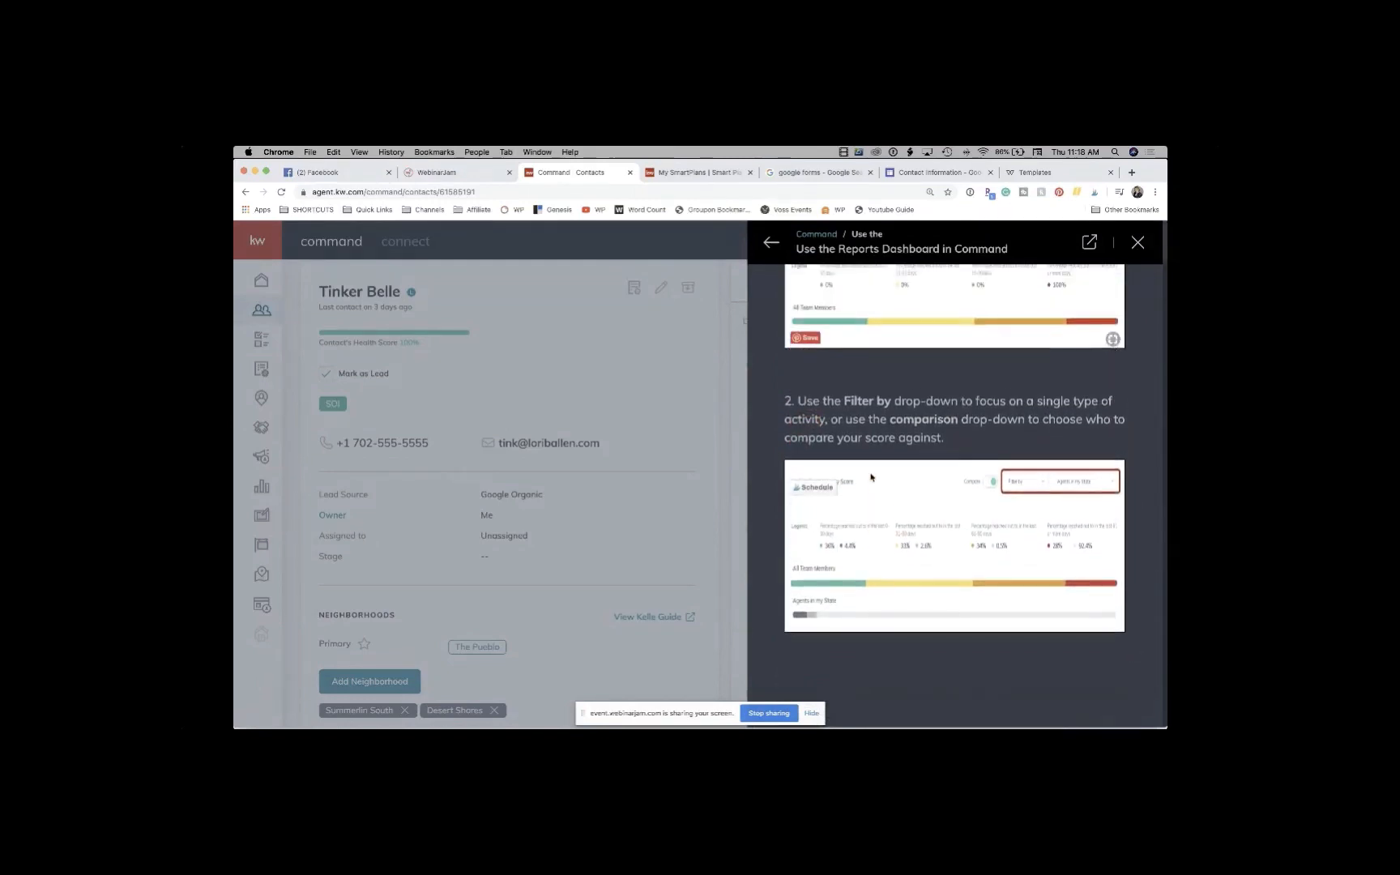
{"action": "scroll", "coordinate": [871, 478], "scroll_direction": "up", "scroll_amount": 6}
{"action": "left_click", "coordinate": [1137, 243]}
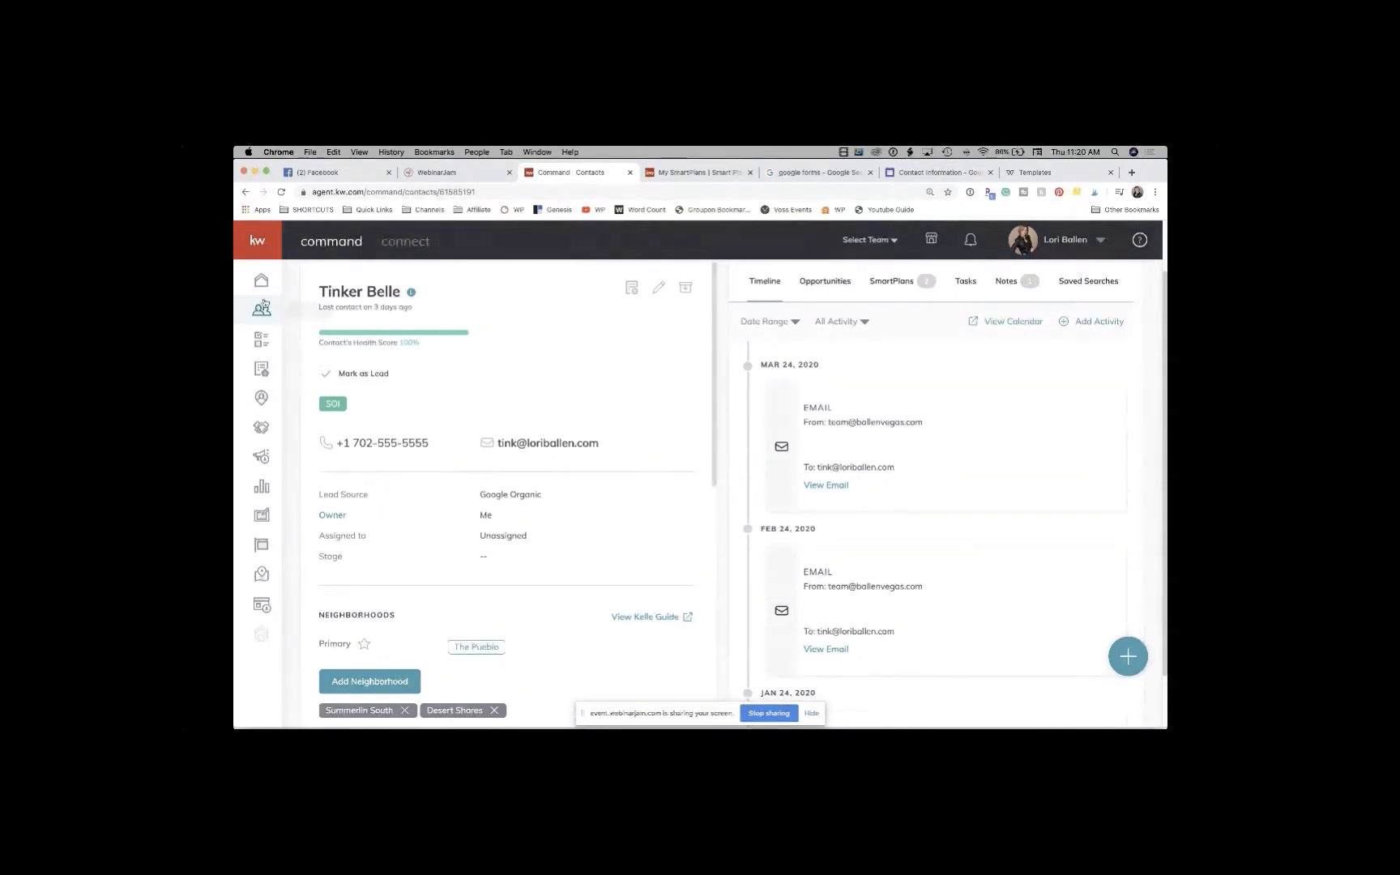
Step: Switch to the My SmartPlans tab and scroll its People Plans list, including Covid-19 and Getting To Know You
{"action": "left_click", "coordinate": [658, 174]}
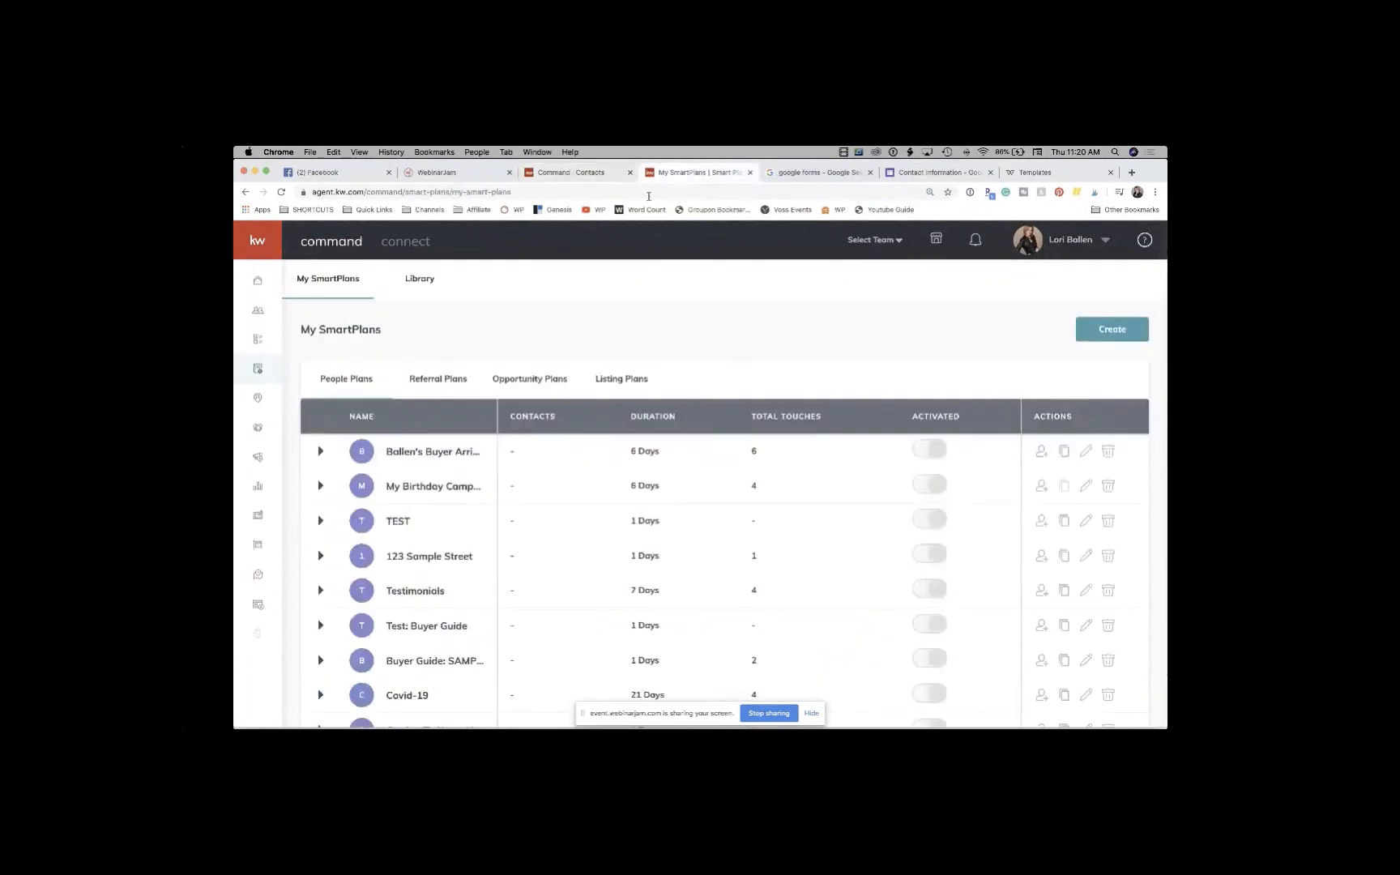
{"action": "scroll", "coordinate": [408, 510], "scroll_direction": "down", "scroll_amount": 3}
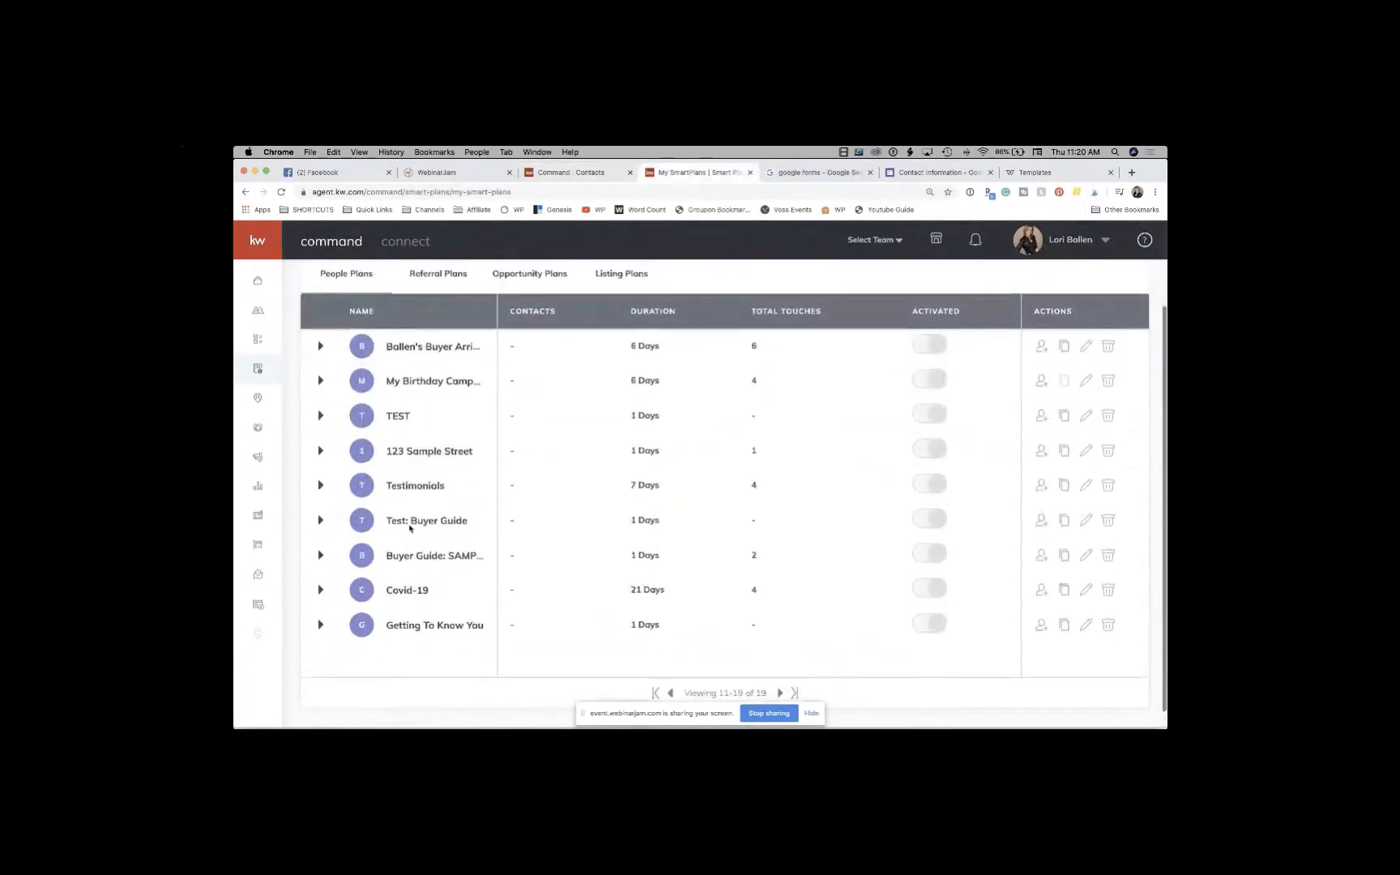
{"action": "scroll", "coordinate": [409, 527], "scroll_direction": "up", "scroll_amount": 1}
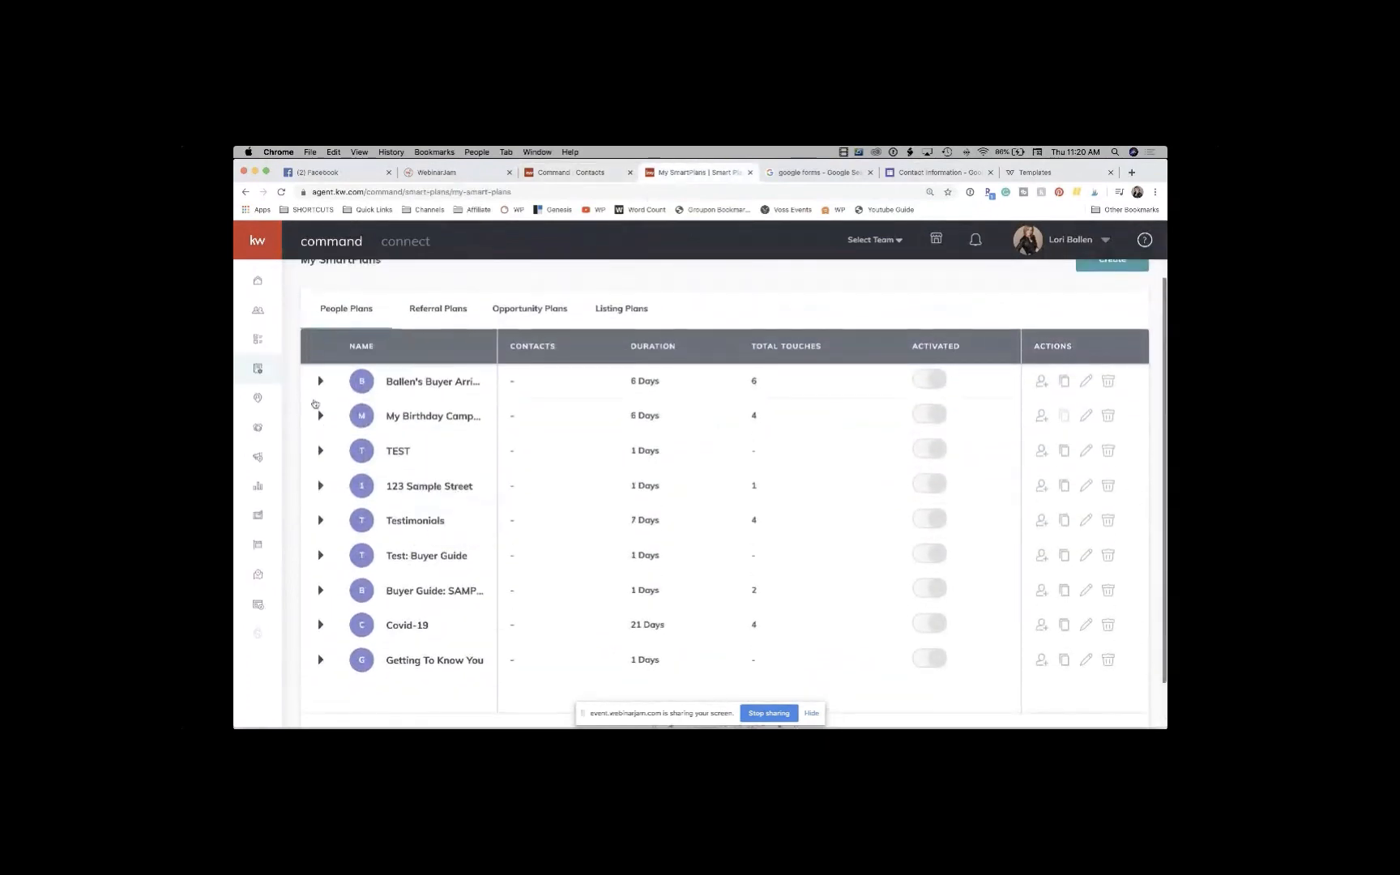
Step: Expand the first buyer plan and preview its text and email steps across the 11-step, 6-day sequence
{"action": "left_click", "coordinate": [321, 381]}
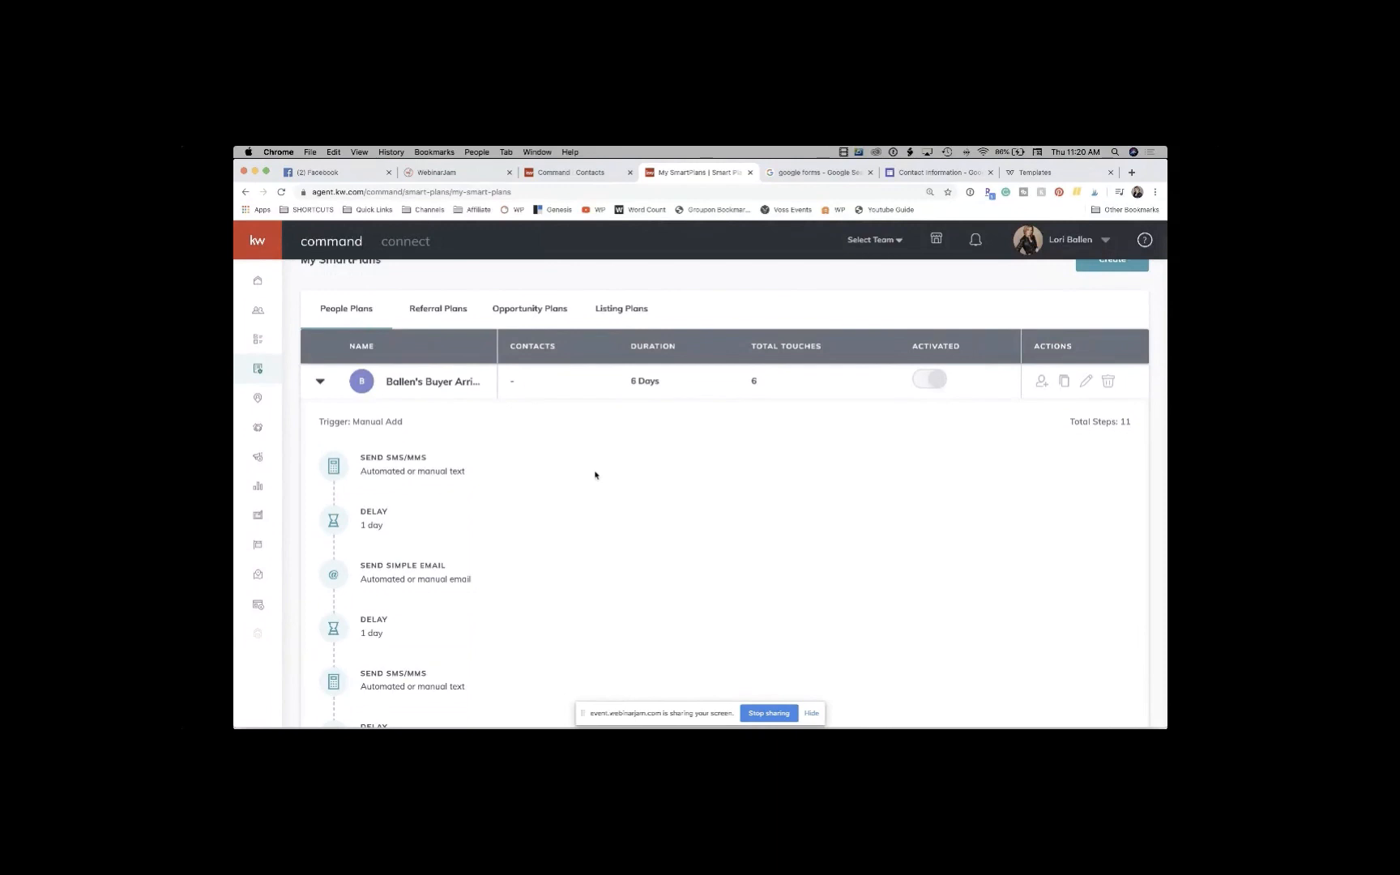
{"action": "scroll", "coordinate": [596, 475], "scroll_direction": "down", "scroll_amount": 2}
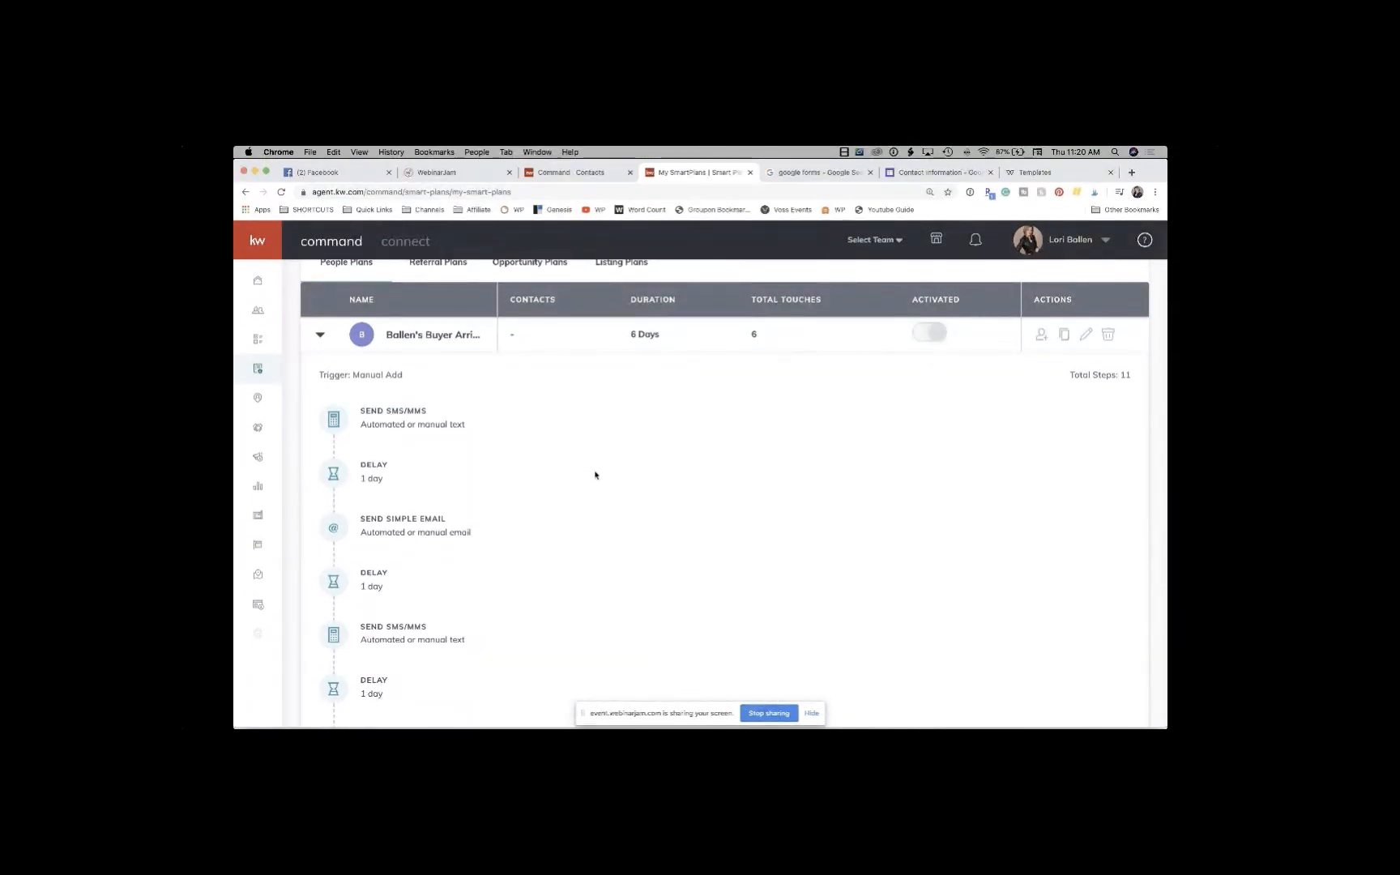
{"action": "scroll", "coordinate": [595, 474], "scroll_direction": "down", "scroll_amount": 2}
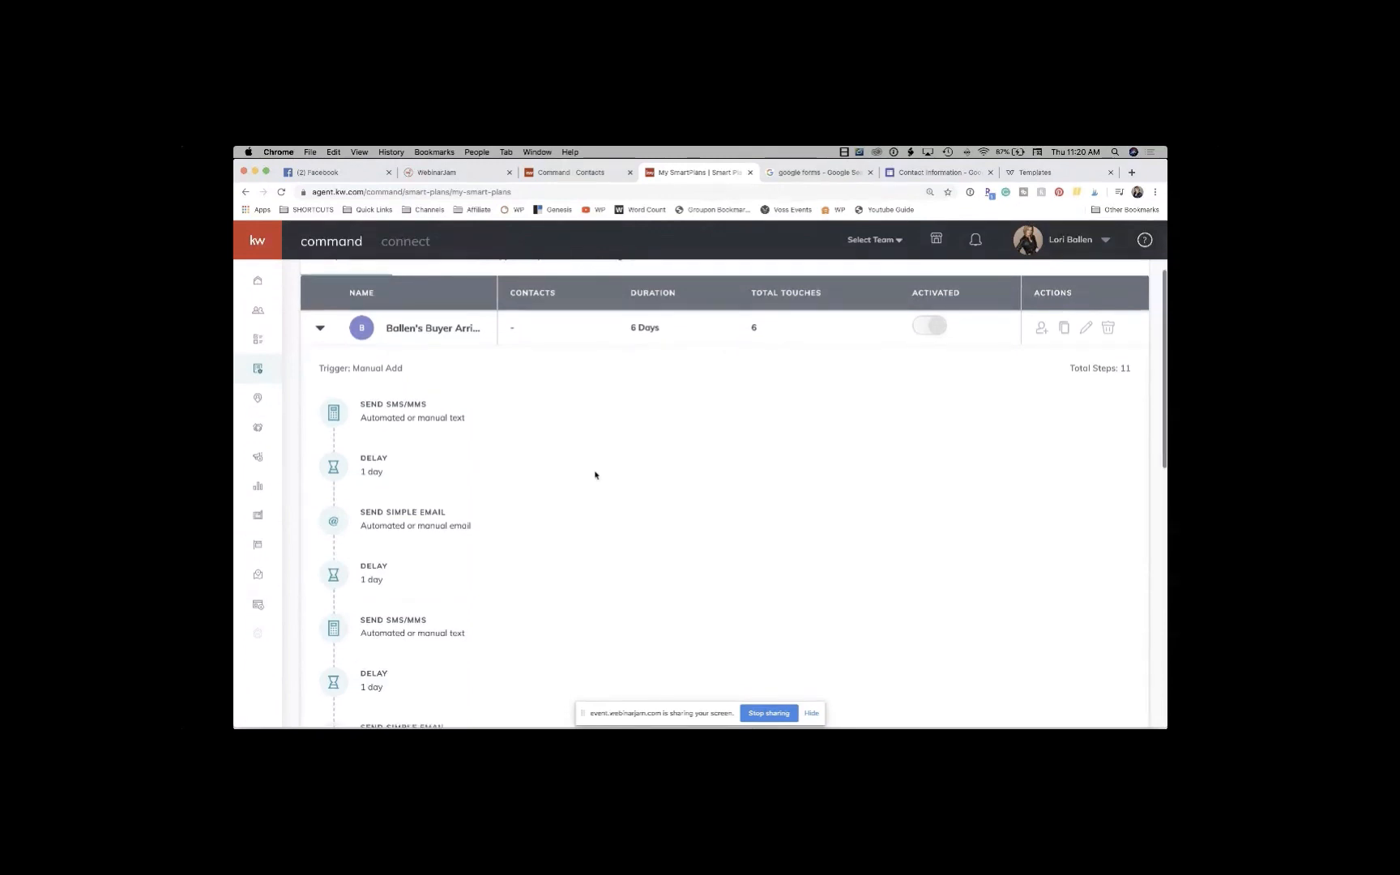
{"action": "scroll", "coordinate": [632, 387], "scroll_direction": "up", "scroll_amount": 2}
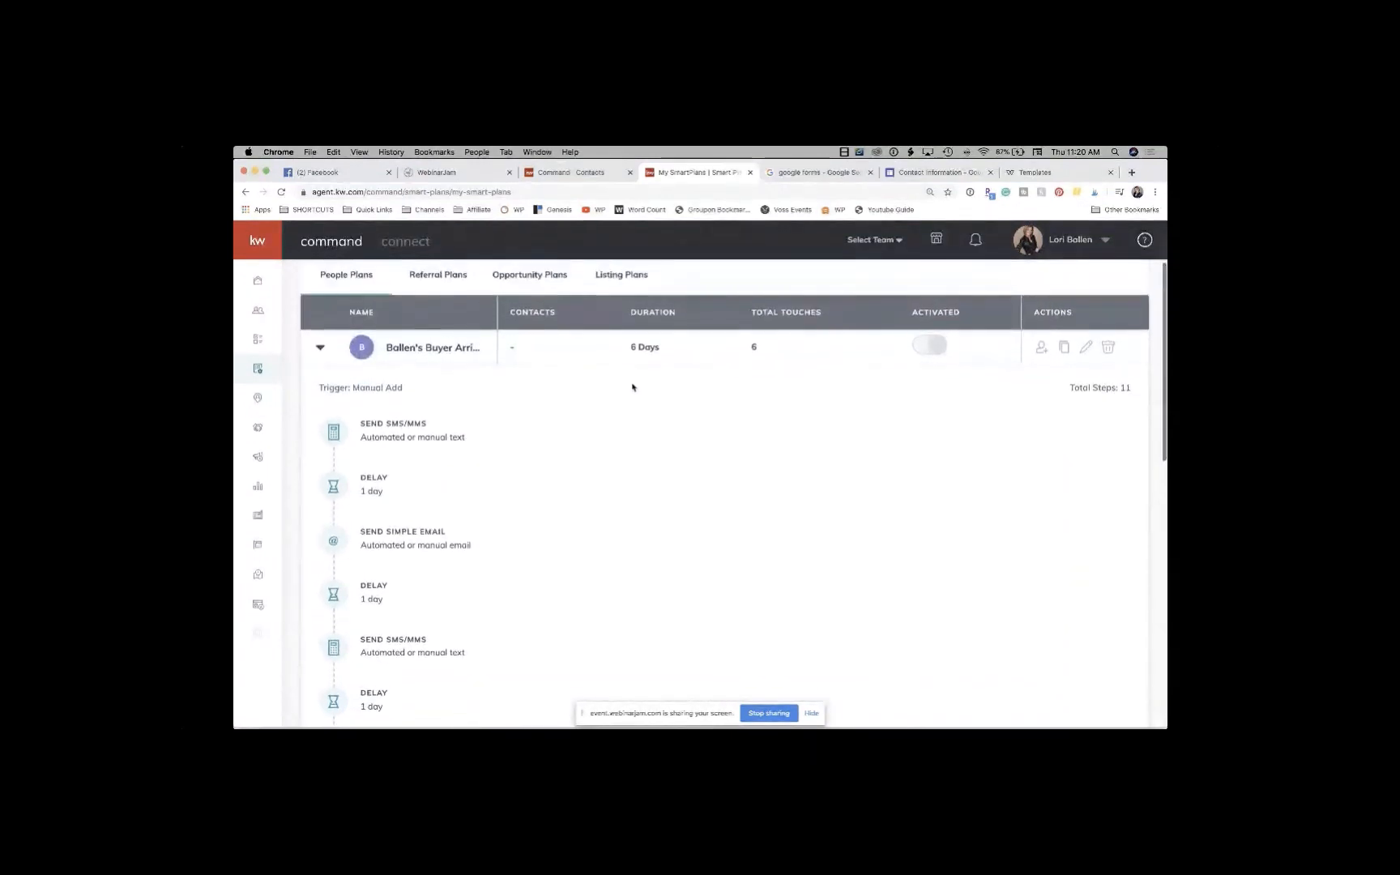
{"action": "mouse_move", "coordinate": [344, 434]}
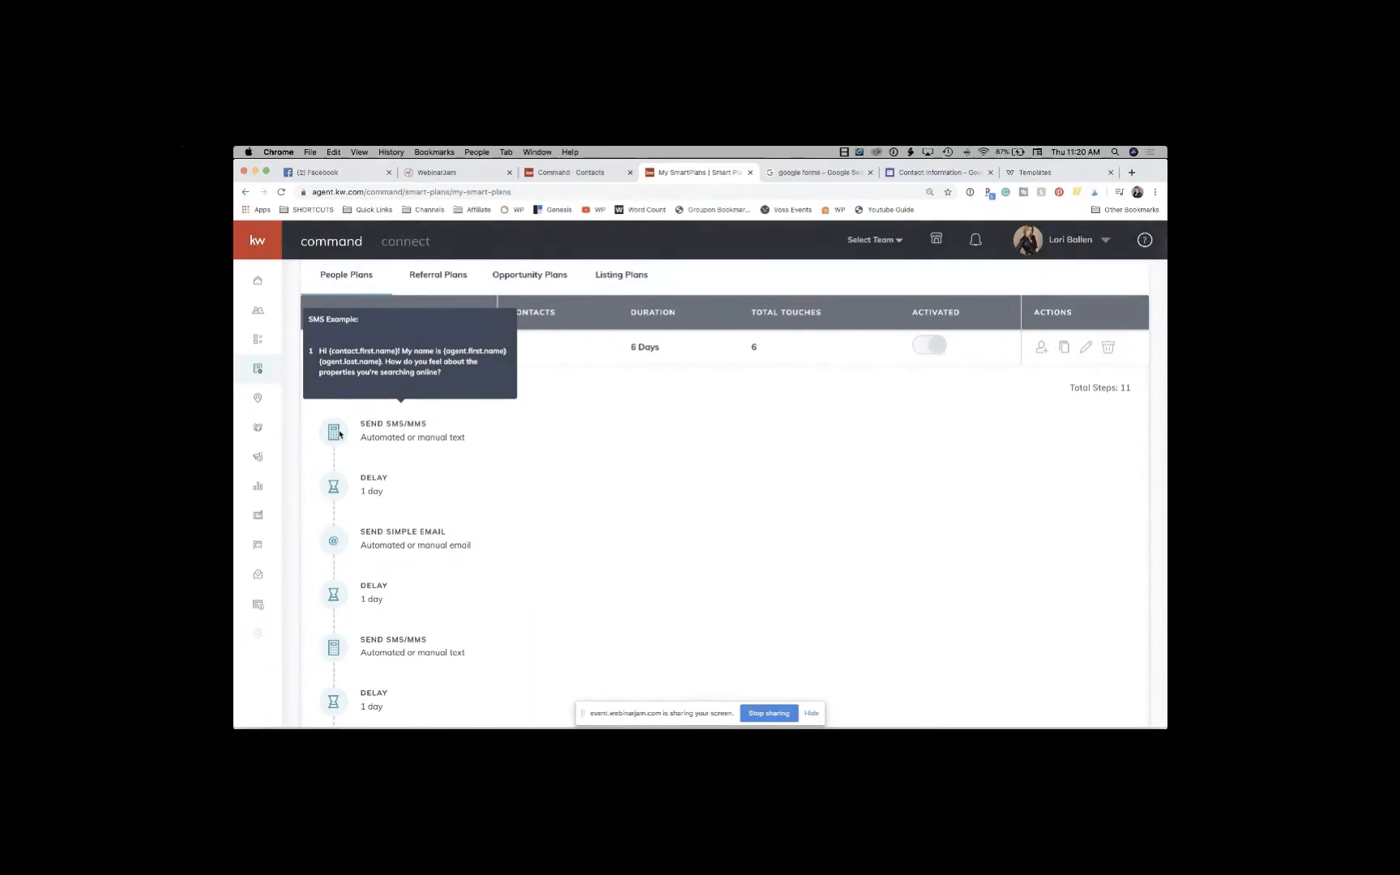
{"action": "scroll", "coordinate": [353, 496], "scroll_direction": "down", "scroll_amount": 1}
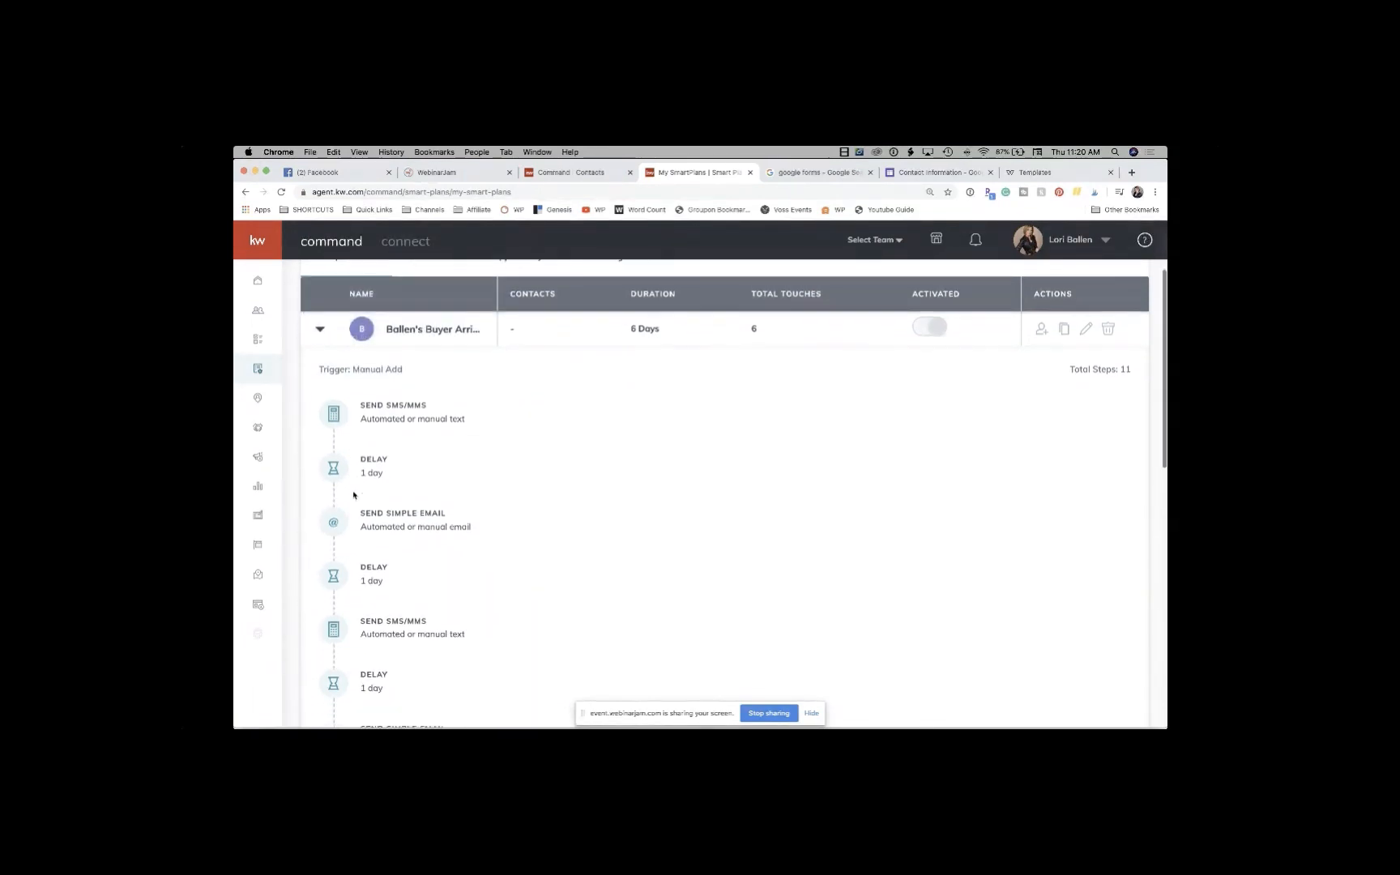
{"action": "scroll", "coordinate": [353, 495], "scroll_direction": "down", "scroll_amount": 2}
{"action": "mouse_move", "coordinate": [401, 479]}
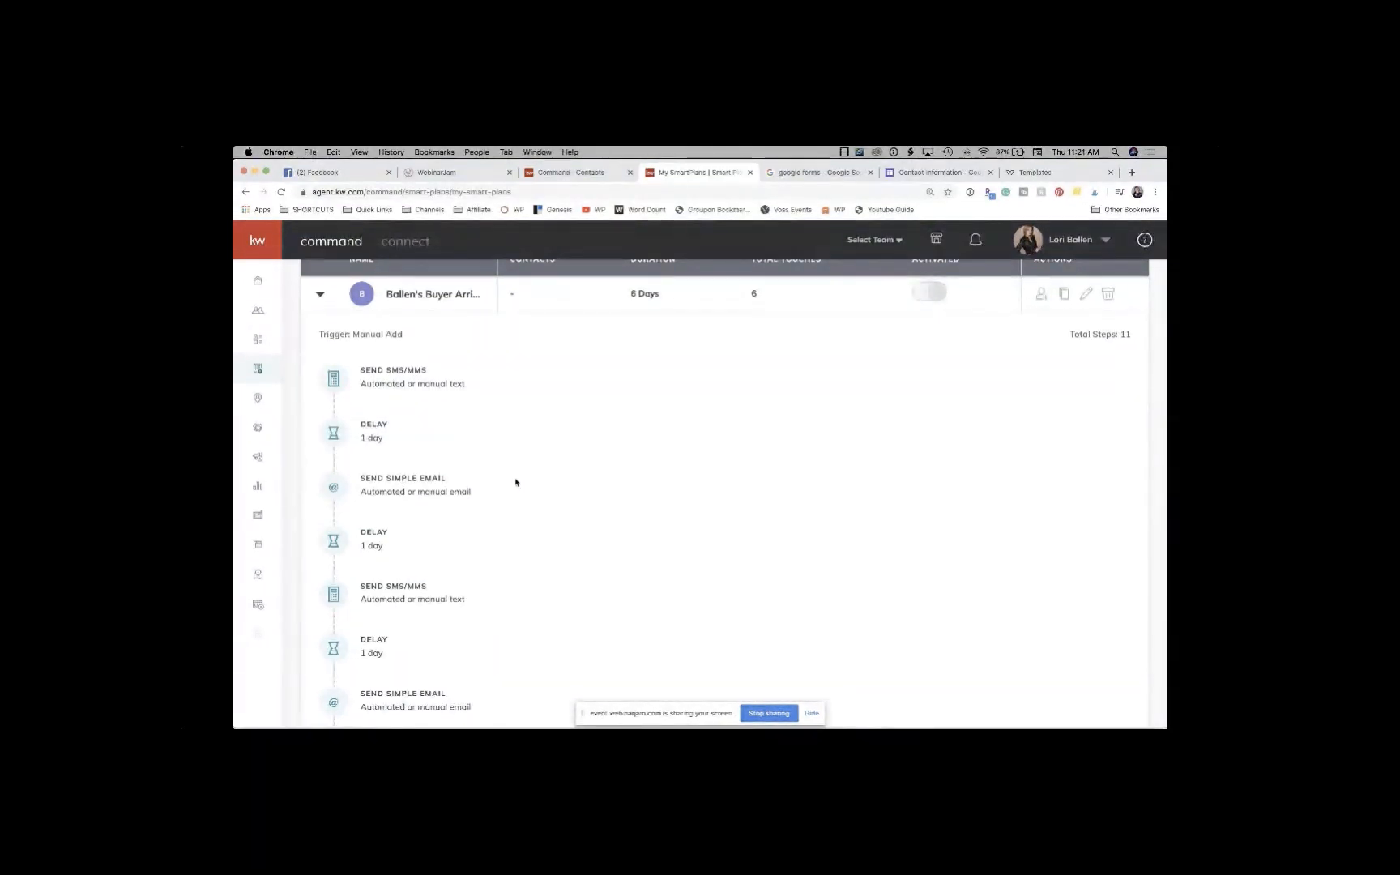
{"action": "mouse_move", "coordinate": [419, 504]}
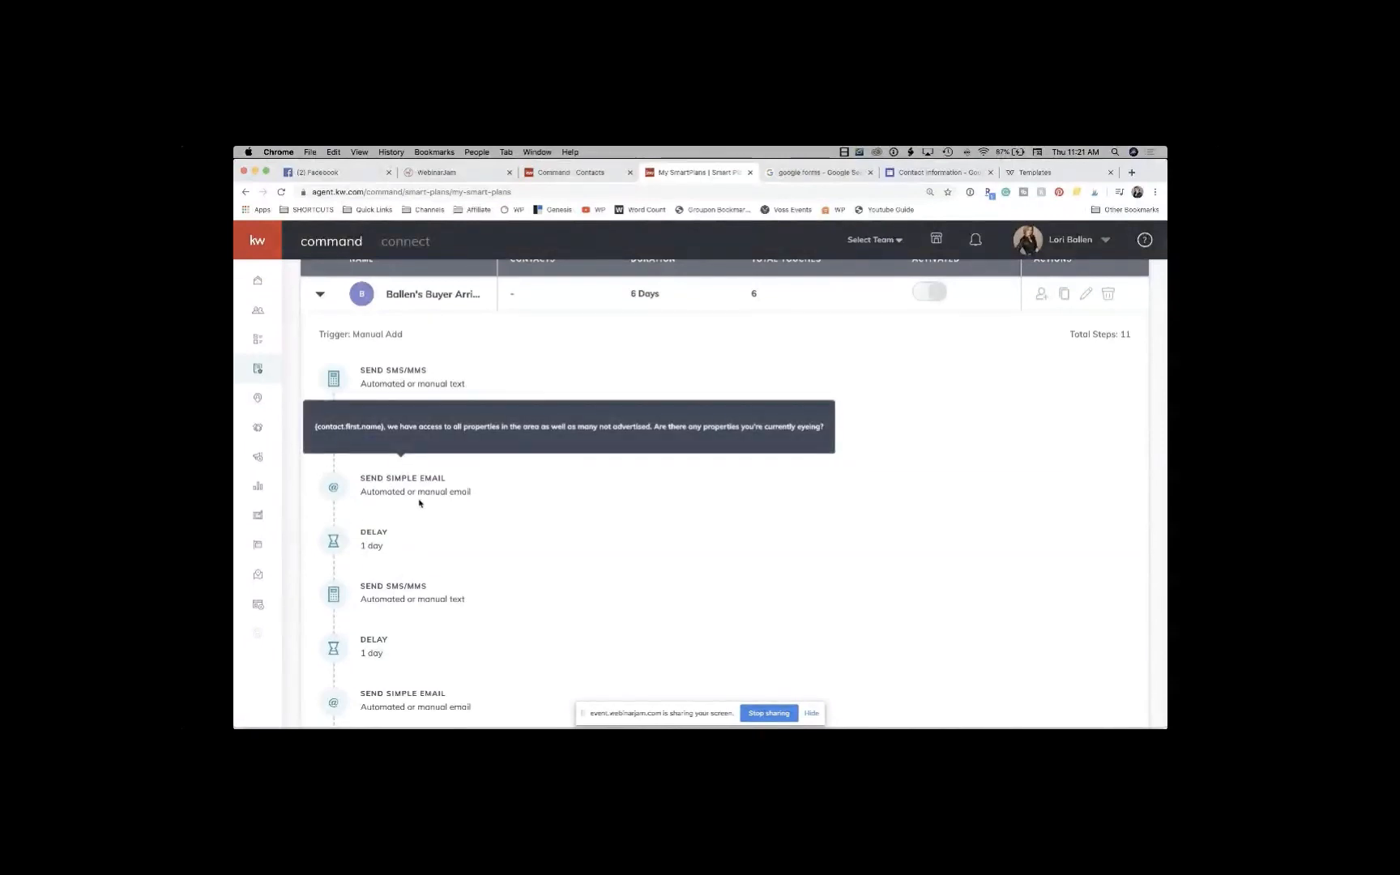
{"action": "scroll", "coordinate": [419, 503], "scroll_direction": "down", "scroll_amount": 3}
{"action": "scroll", "coordinate": [419, 502], "scroll_direction": "down", "scroll_amount": 1}
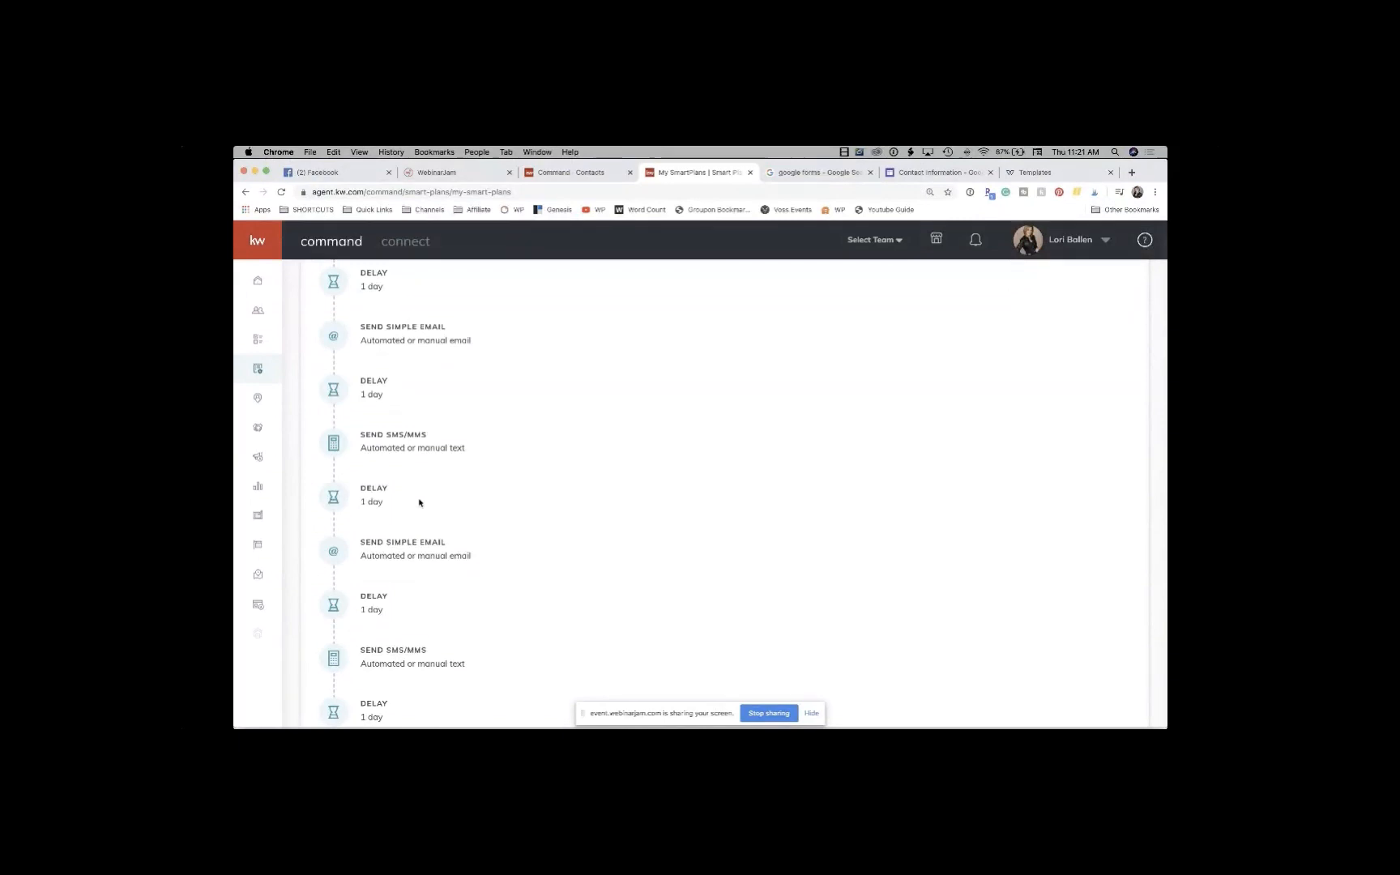
{"action": "mouse_move", "coordinate": [412, 433]}
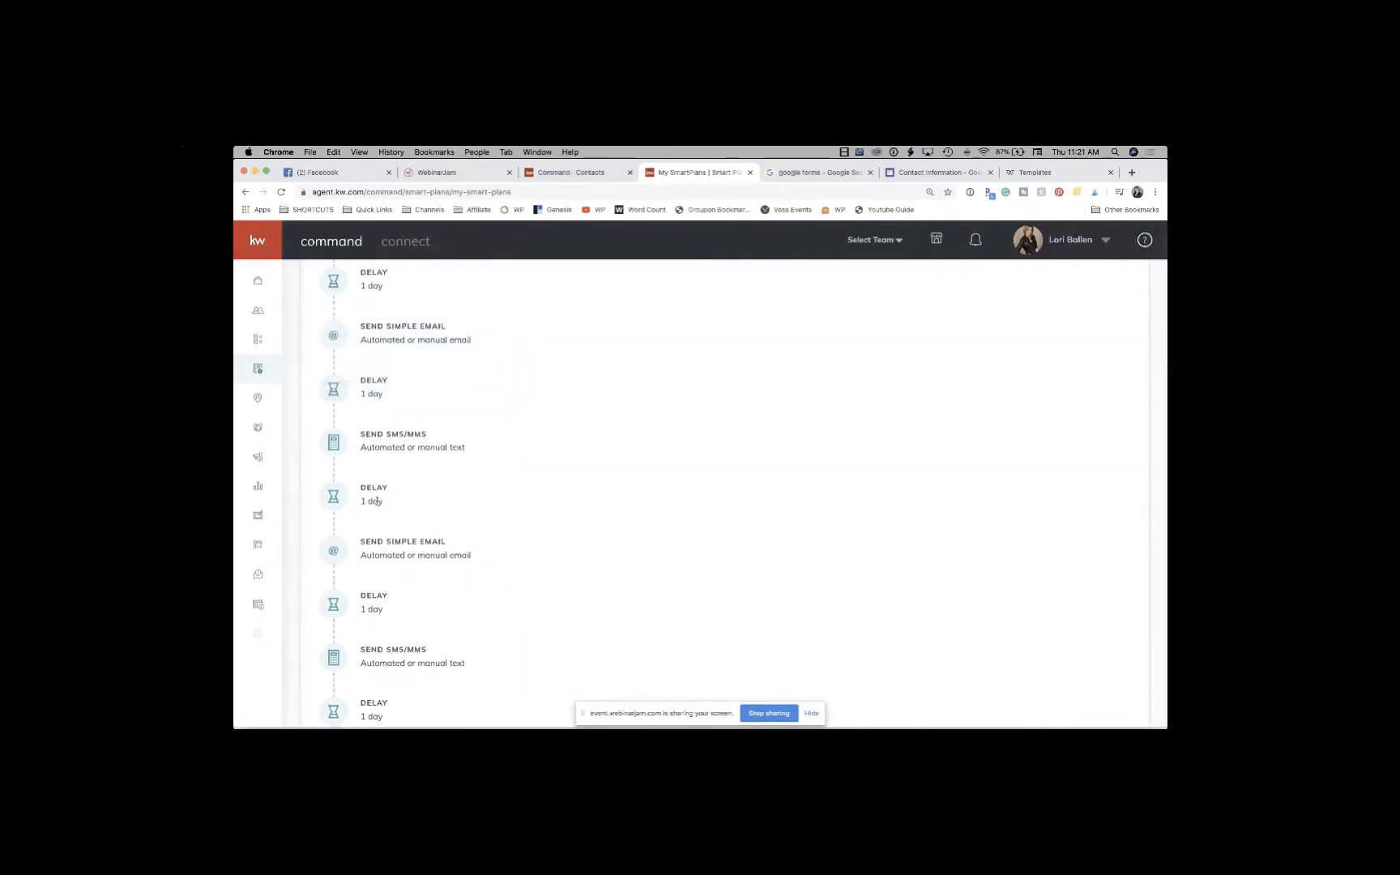
{"action": "scroll", "coordinate": [413, 470], "scroll_direction": "down", "scroll_amount": 3}
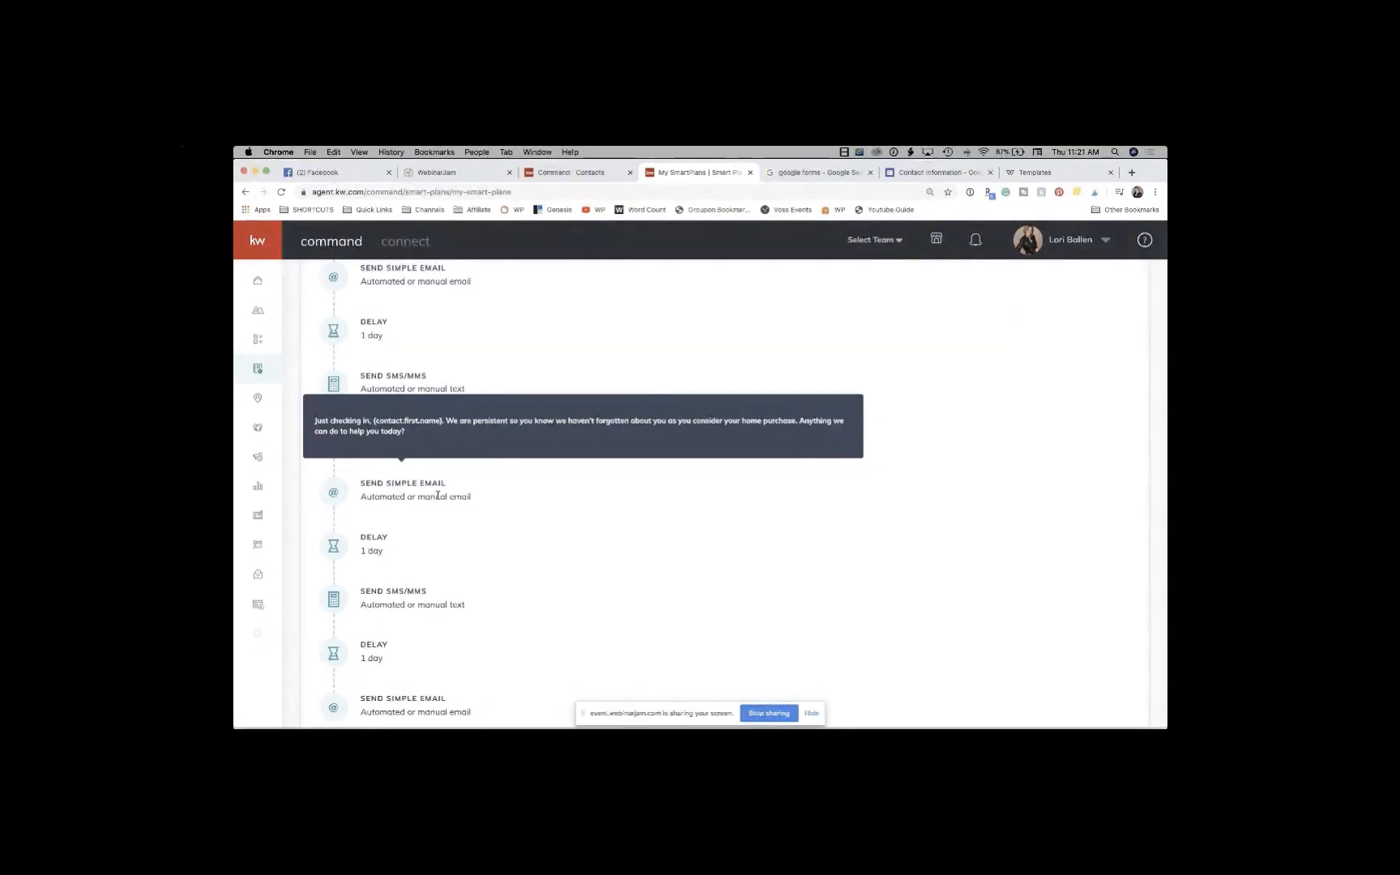
{"action": "mouse_move", "coordinate": [397, 586]}
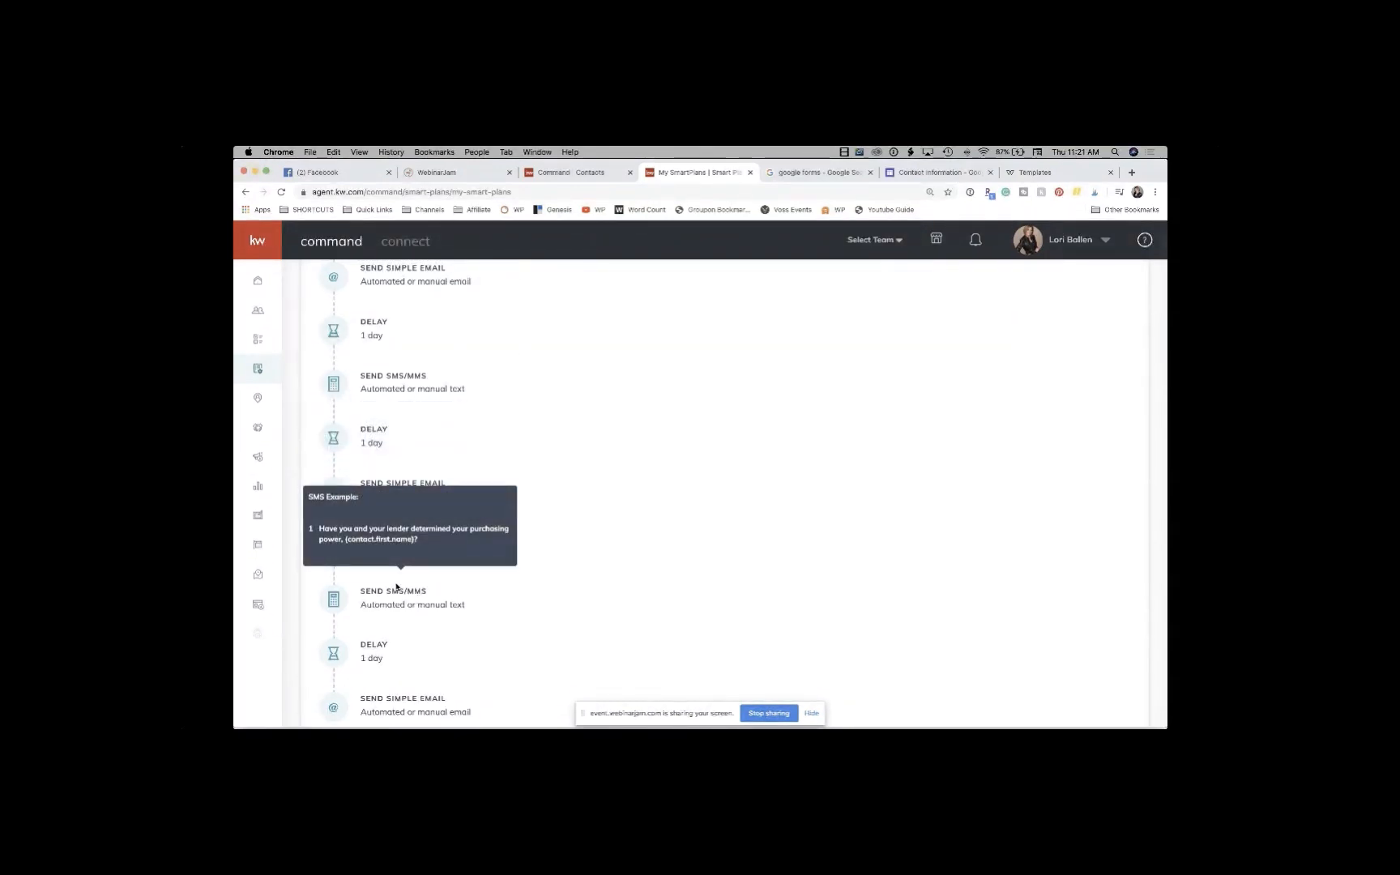
{"action": "scroll", "coordinate": [397, 586], "scroll_direction": "down", "scroll_amount": 5}
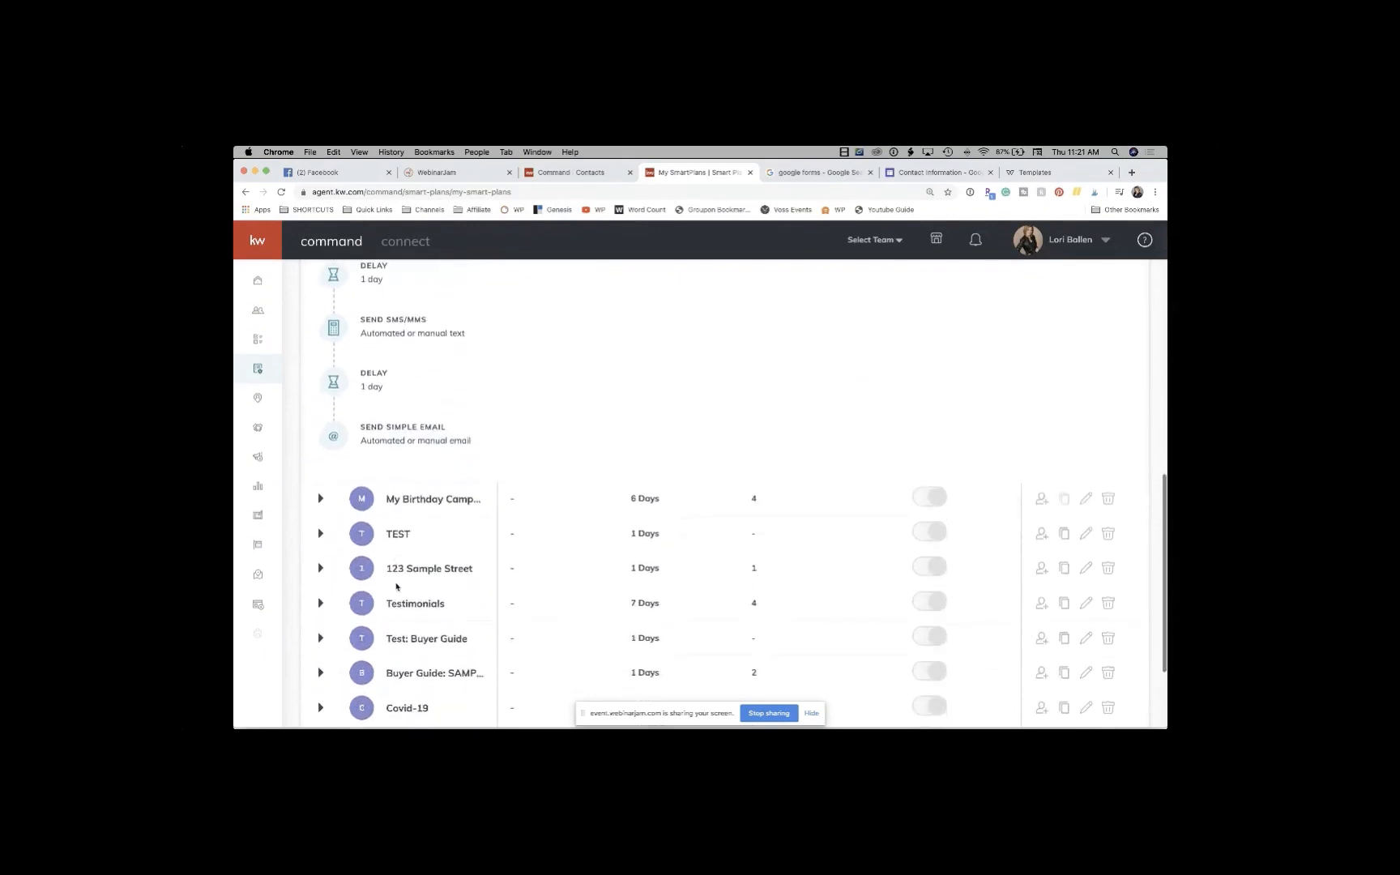
{"action": "scroll", "coordinate": [397, 586], "scroll_direction": "up", "scroll_amount": 8}
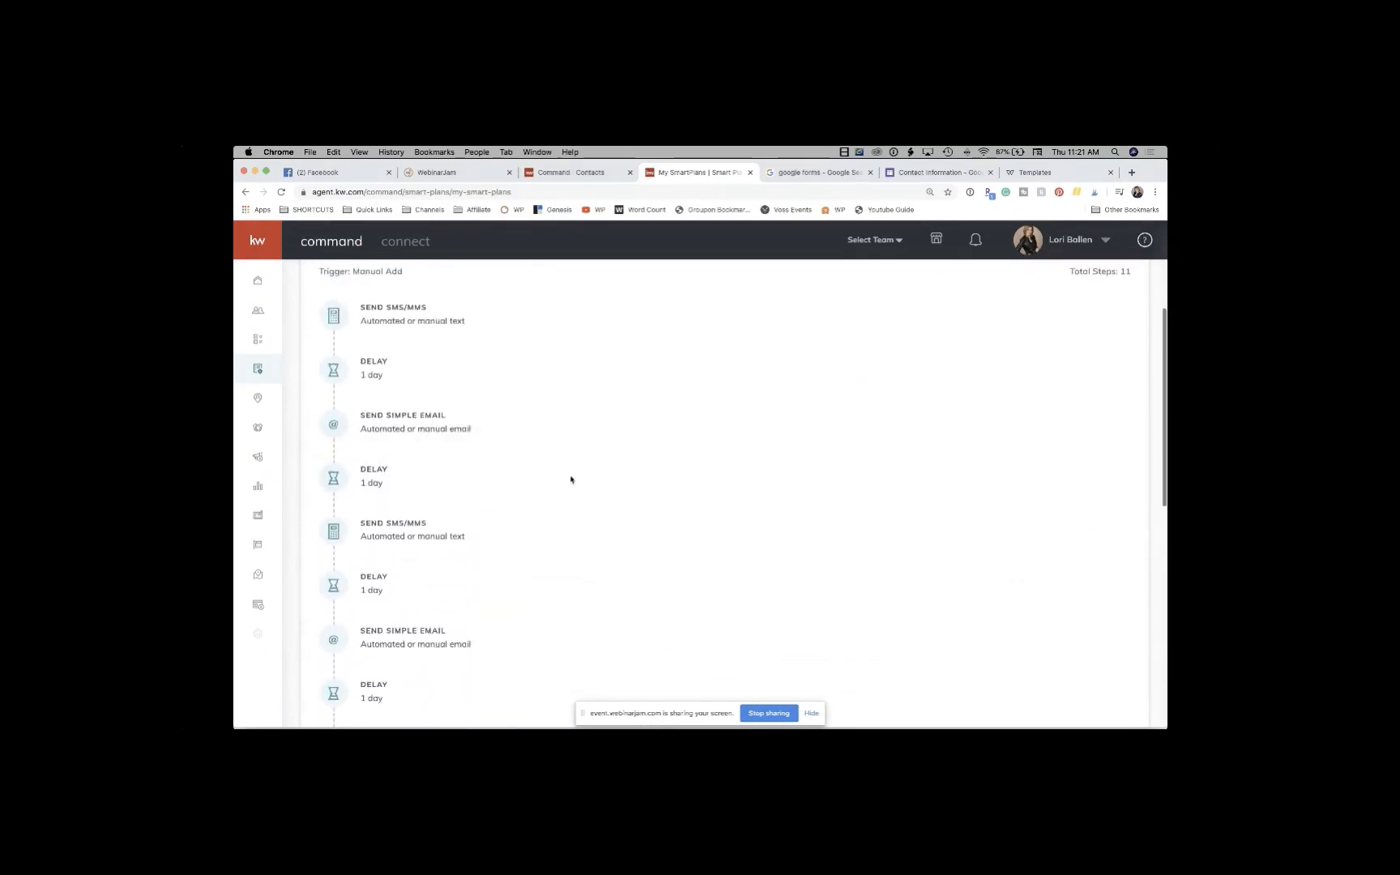
{"action": "scroll", "coordinate": [571, 480], "scroll_direction": "up", "scroll_amount": 1}
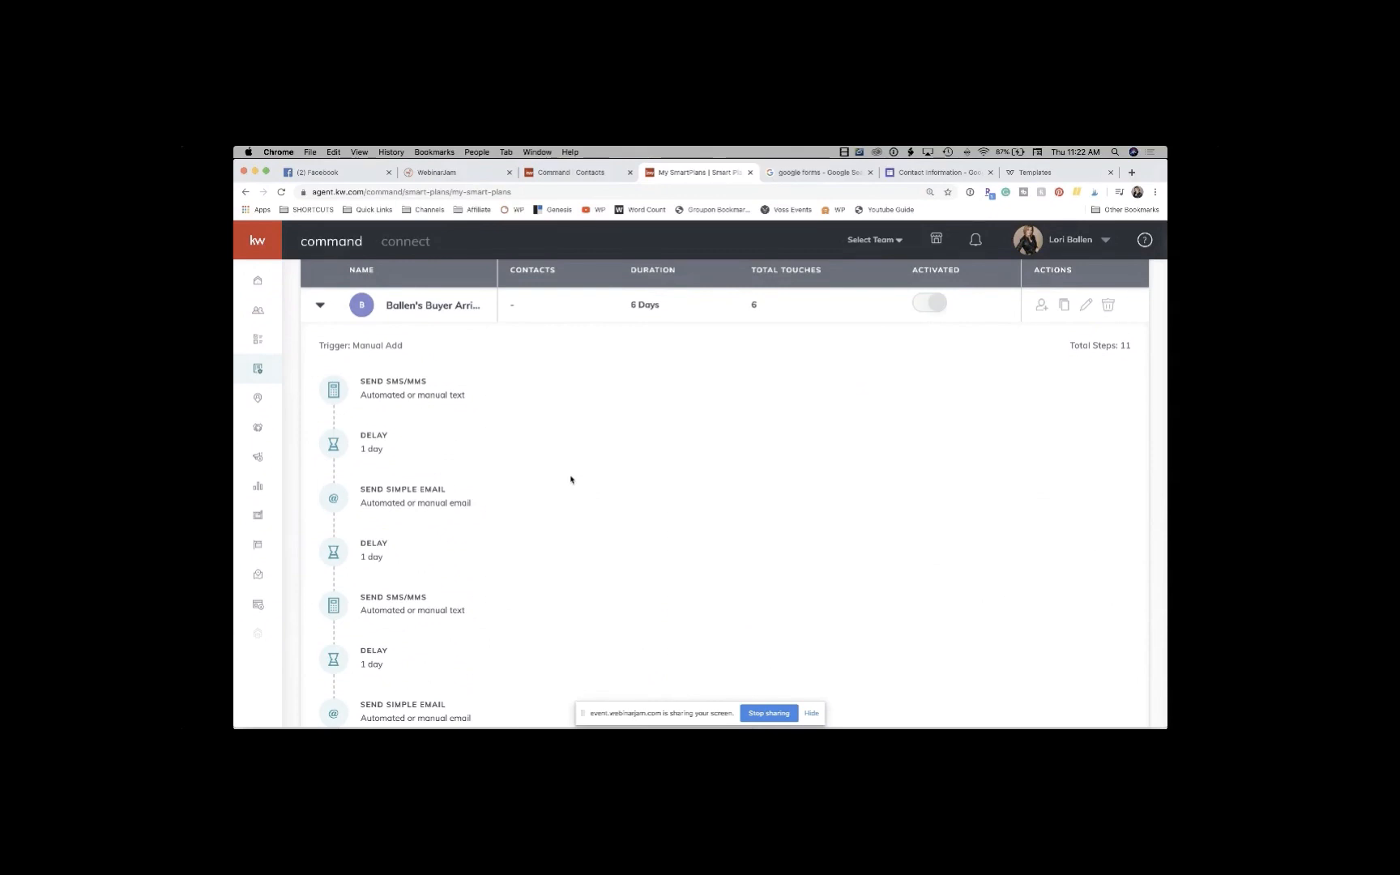
Step: Collapse the buyer plan and page back to SmartPlans 1–10 of 19
{"action": "left_click", "coordinate": [320, 304]}
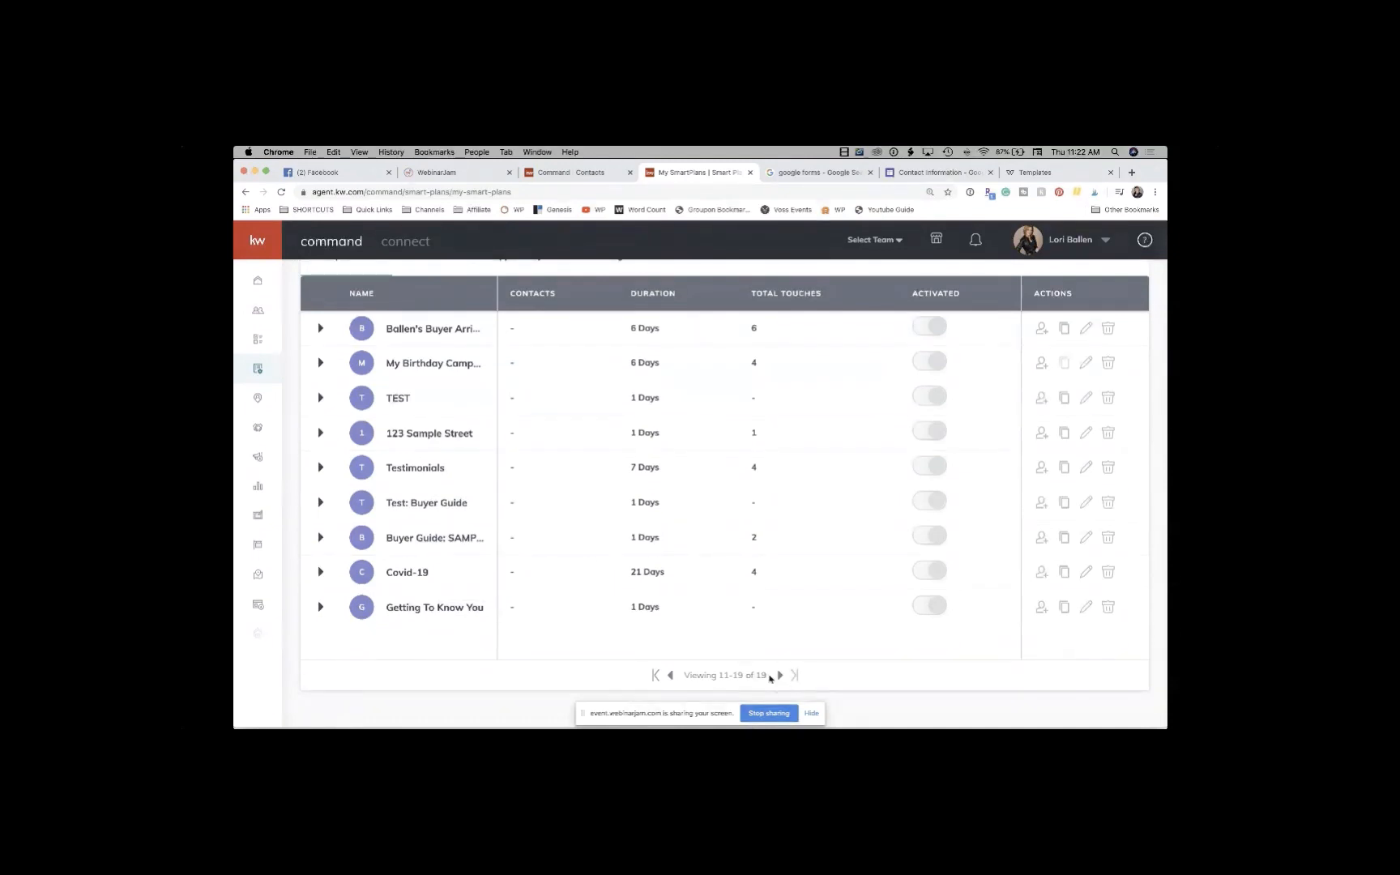
{"action": "left_click", "coordinate": [672, 676]}
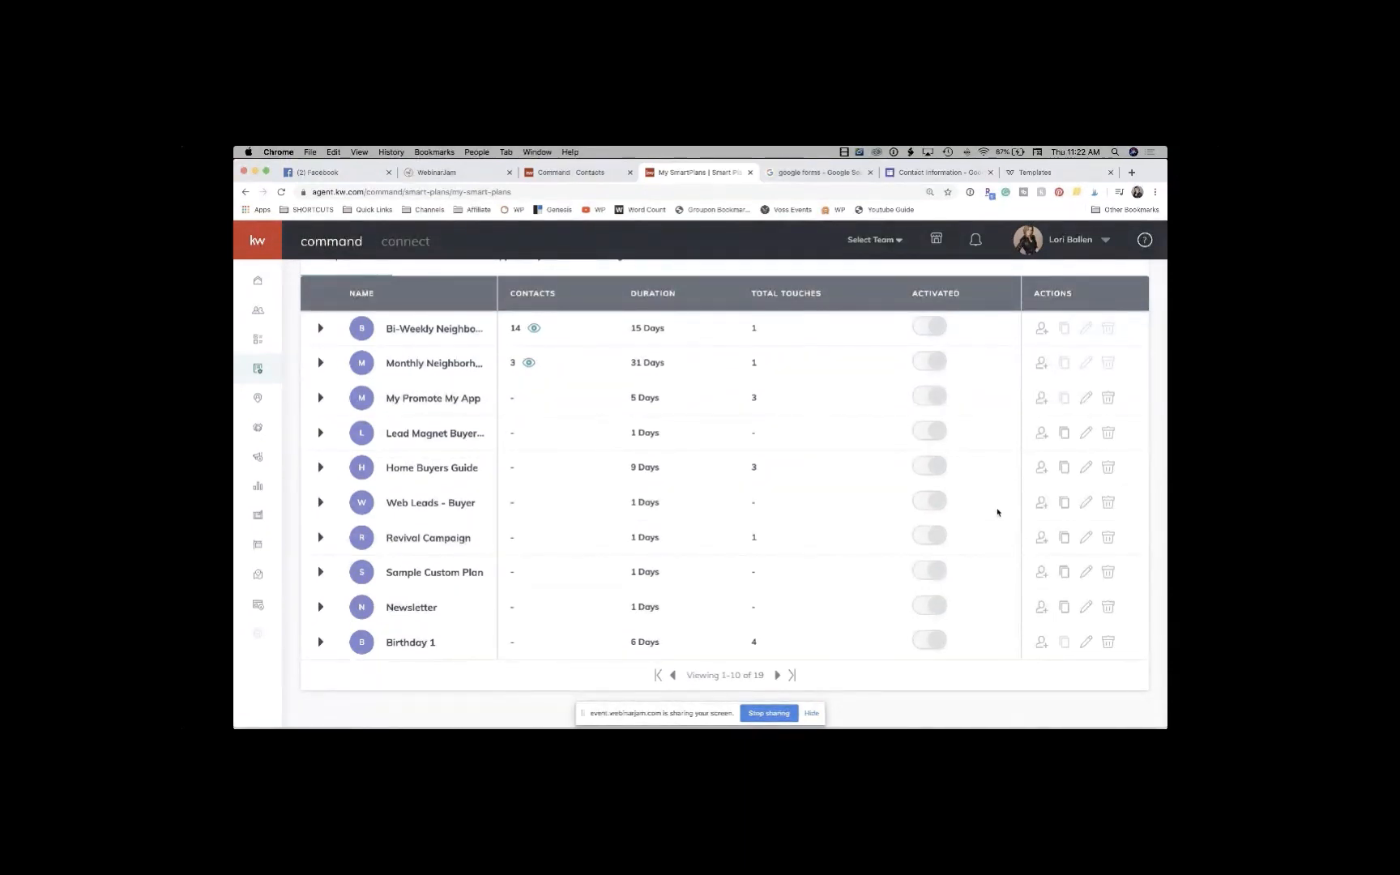
{"action": "scroll", "coordinate": [927, 486], "scroll_direction": "up", "scroll_amount": 3}
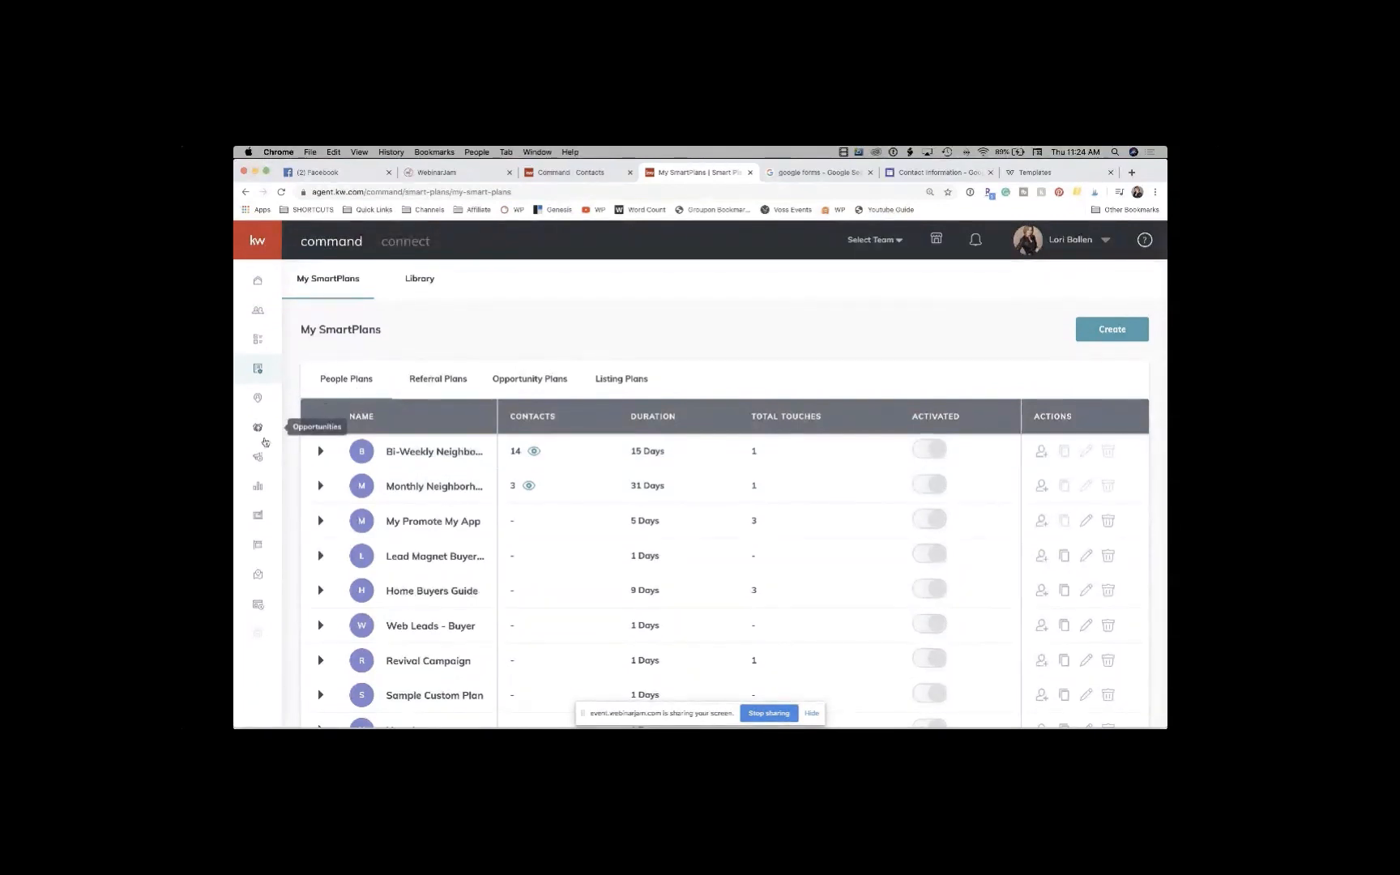
Step: Open My Design Templates with its Email, Landing page, Social, Print, Agent site and Video categories, then start a new design
{"action": "left_click", "coordinate": [261, 516]}
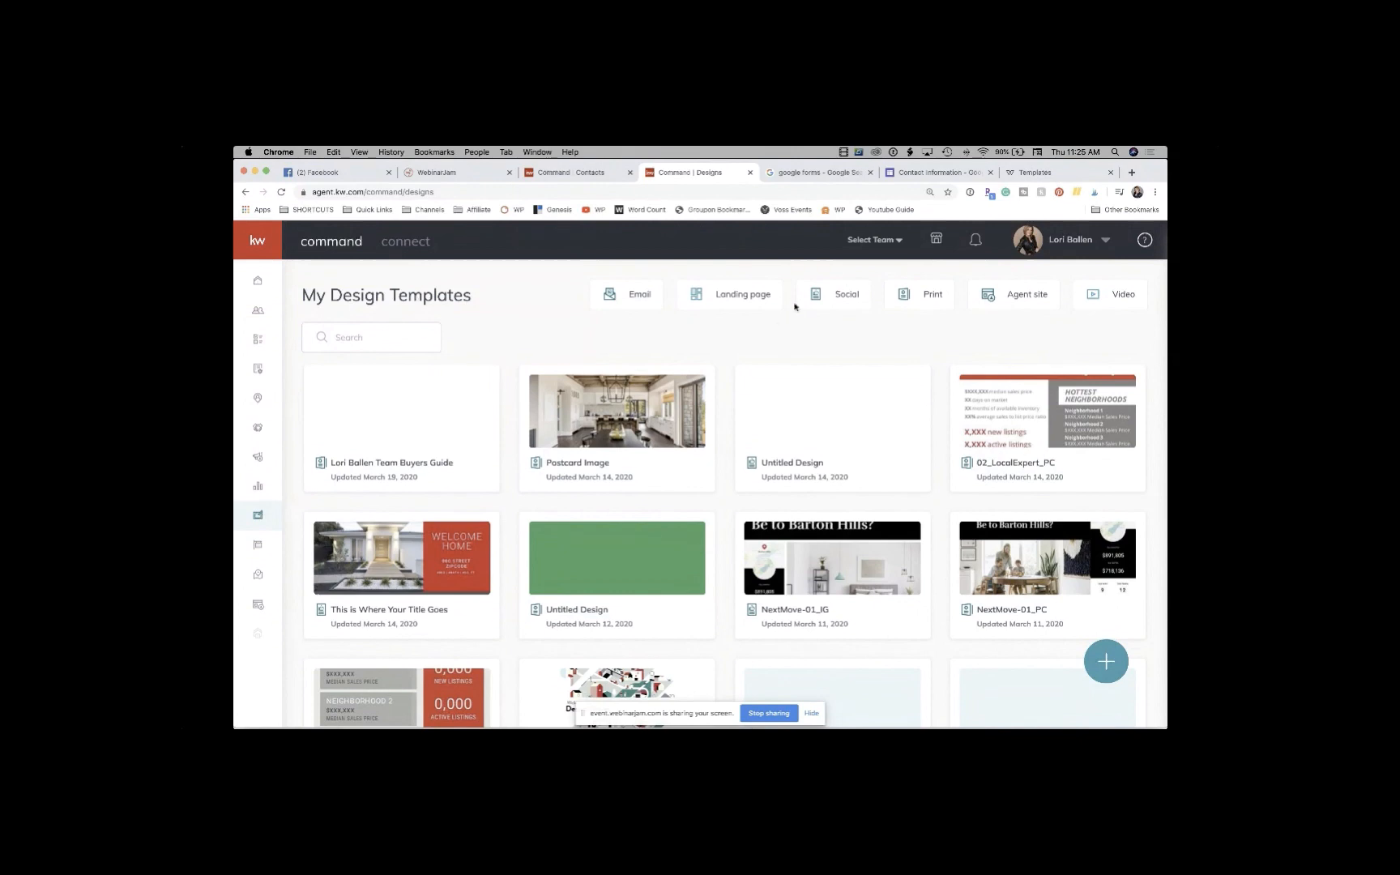
{"action": "left_click", "coordinate": [1105, 662]}
Step: Choose Social as the design type to reach the 15 My App Instagram templates
{"action": "left_click", "coordinate": [700, 392]}
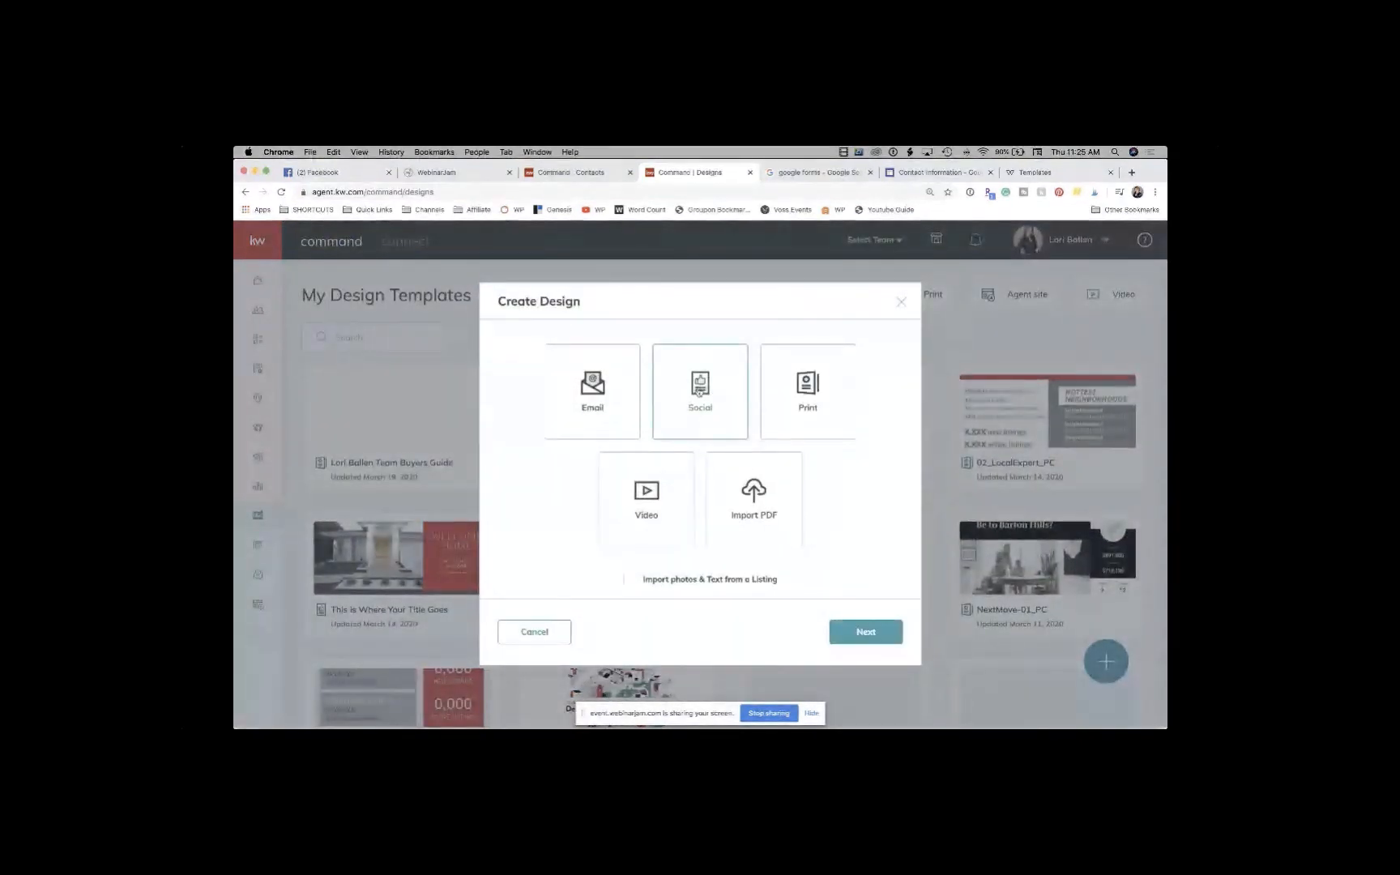
{"action": "left_click", "coordinate": [883, 641]}
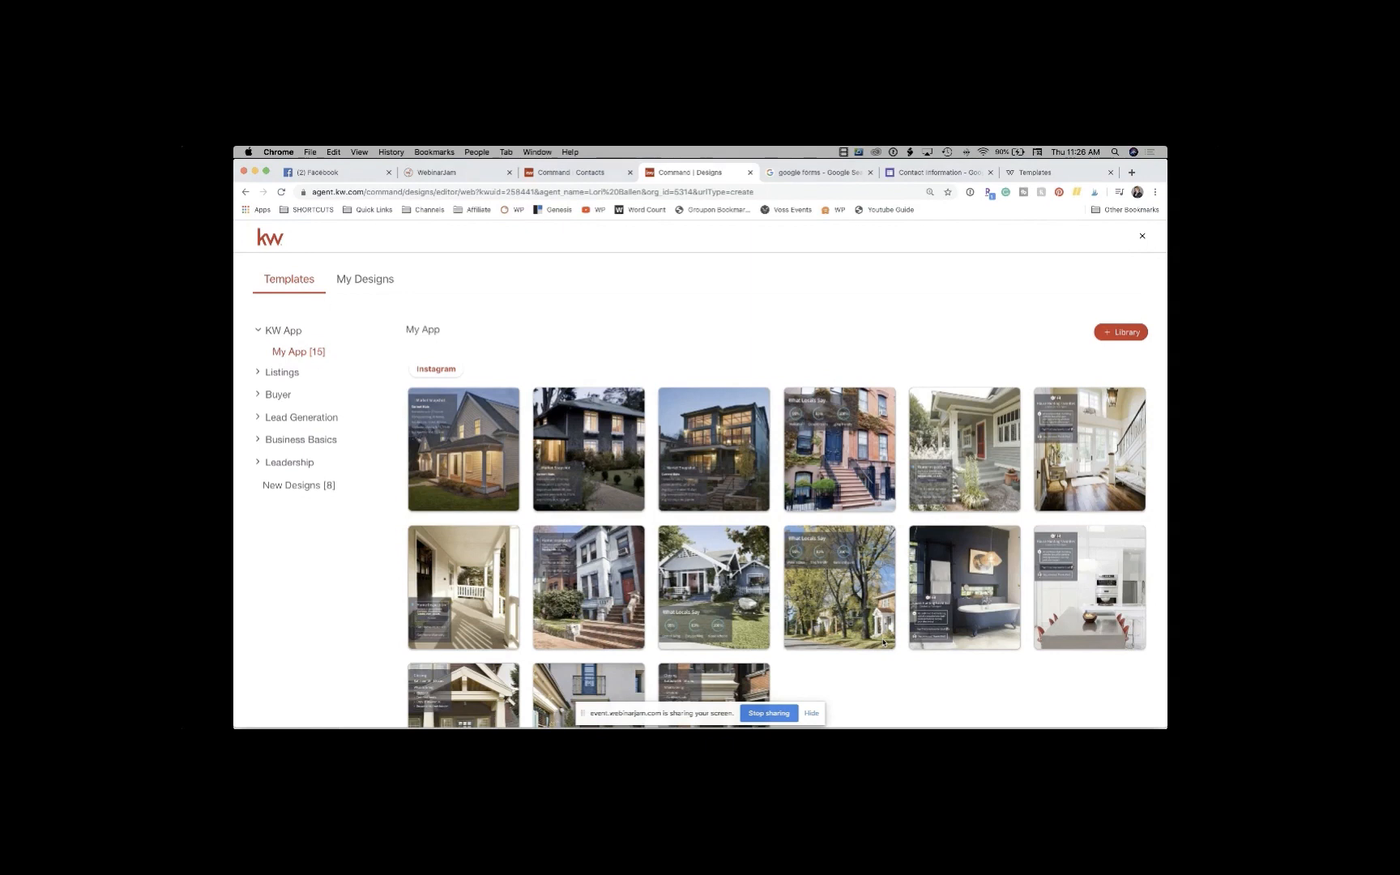
Step: Go to the Command Contacts tab showing a contact's details and activity timeline
{"action": "left_click", "coordinate": [604, 174]}
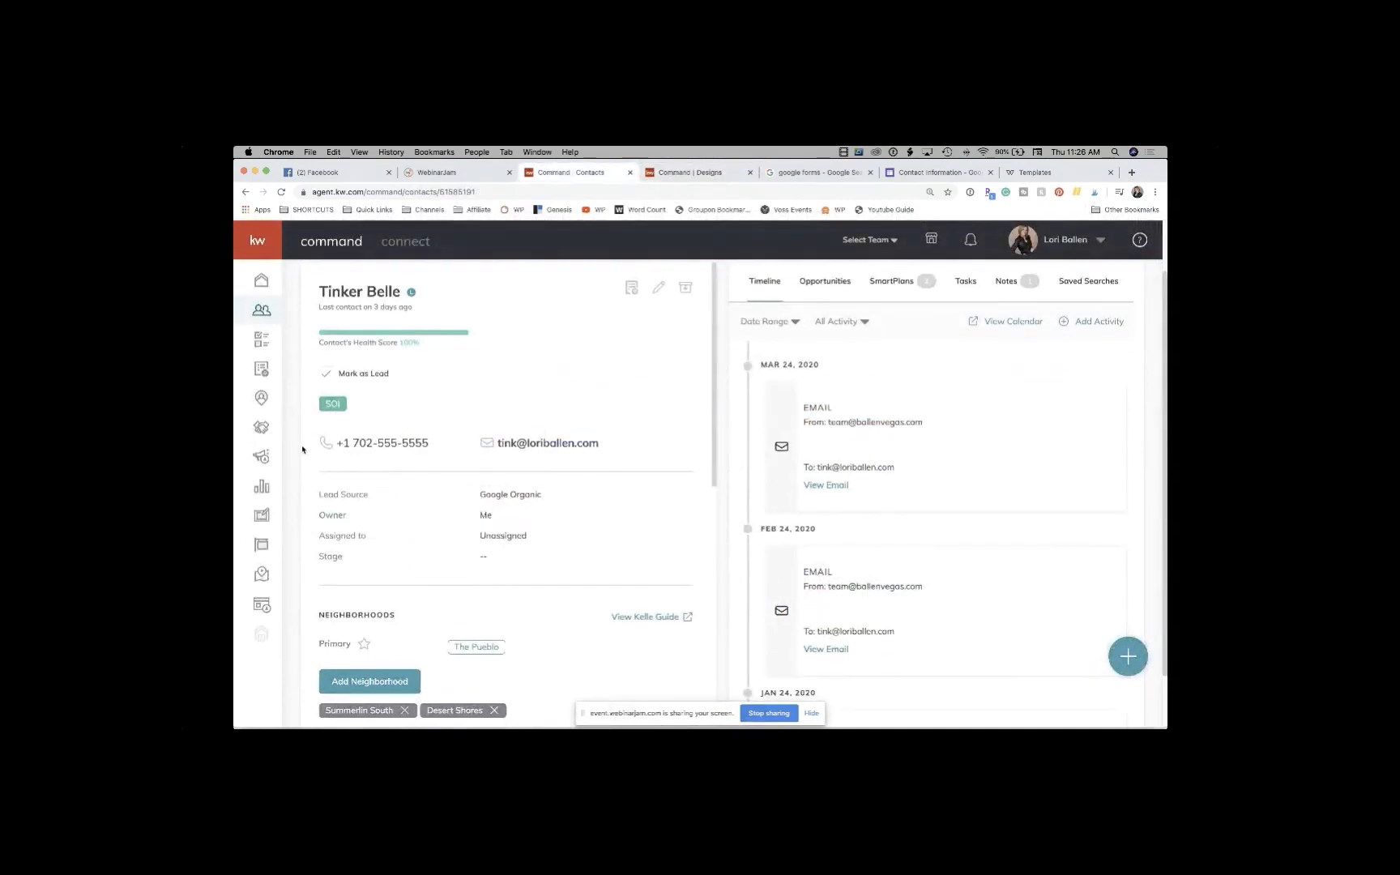
Step: Open Campaigns and show the Social Posts calendar for March 22–28
{"action": "left_click", "coordinate": [264, 458]}
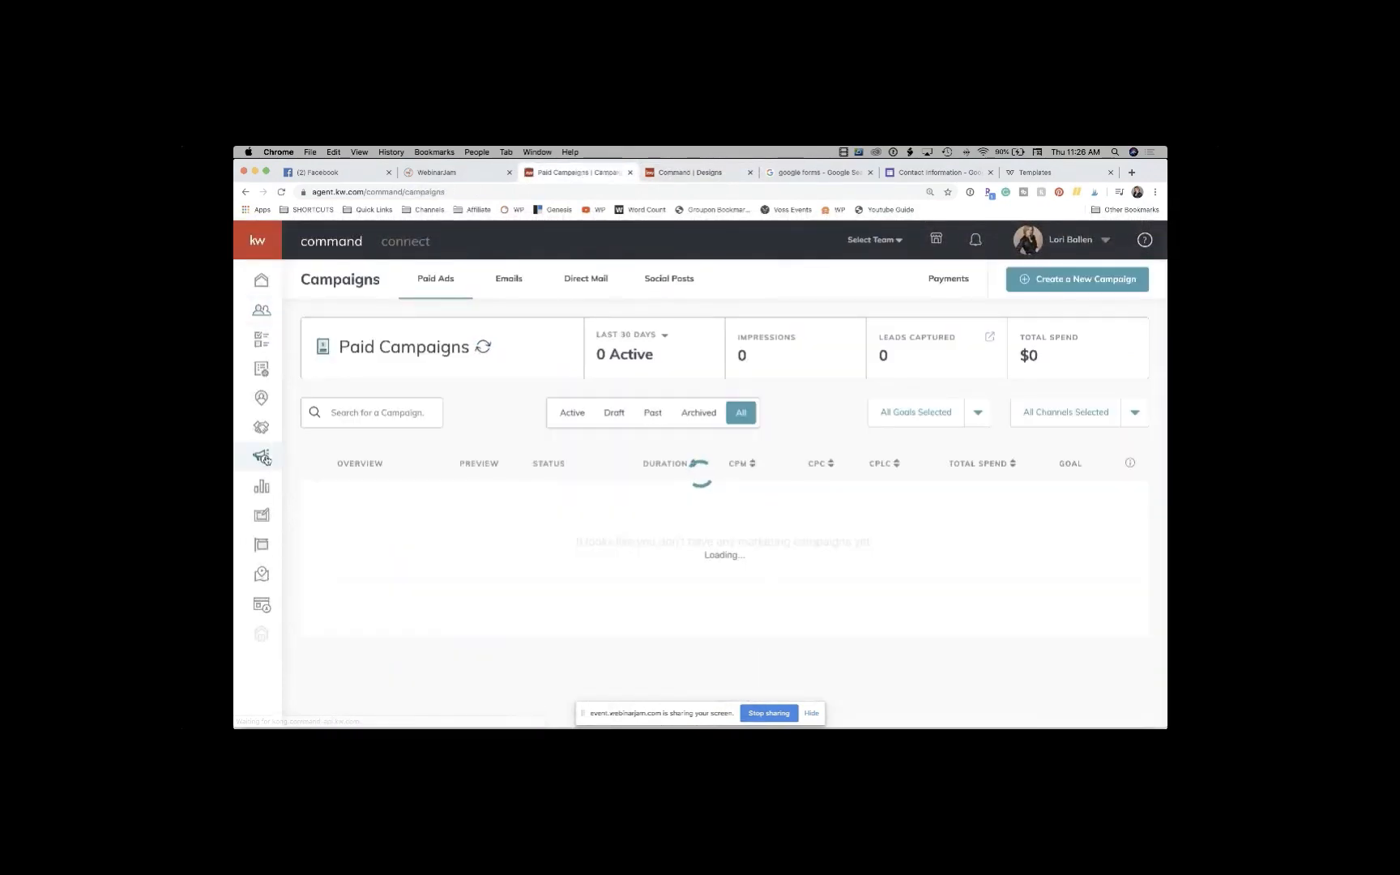
{"action": "left_click", "coordinate": [674, 280]}
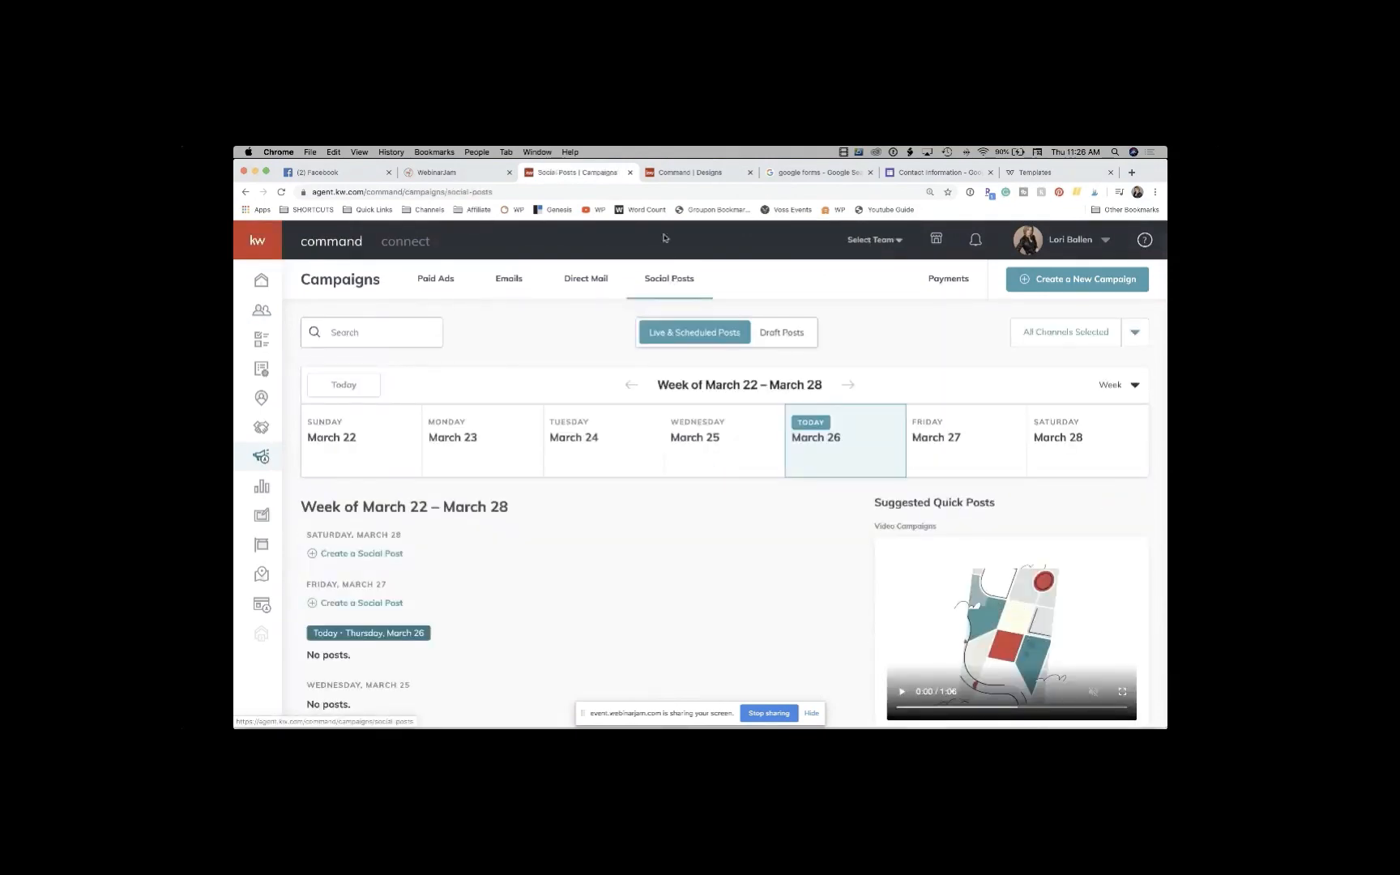
{"action": "left_click", "coordinate": [675, 172]}
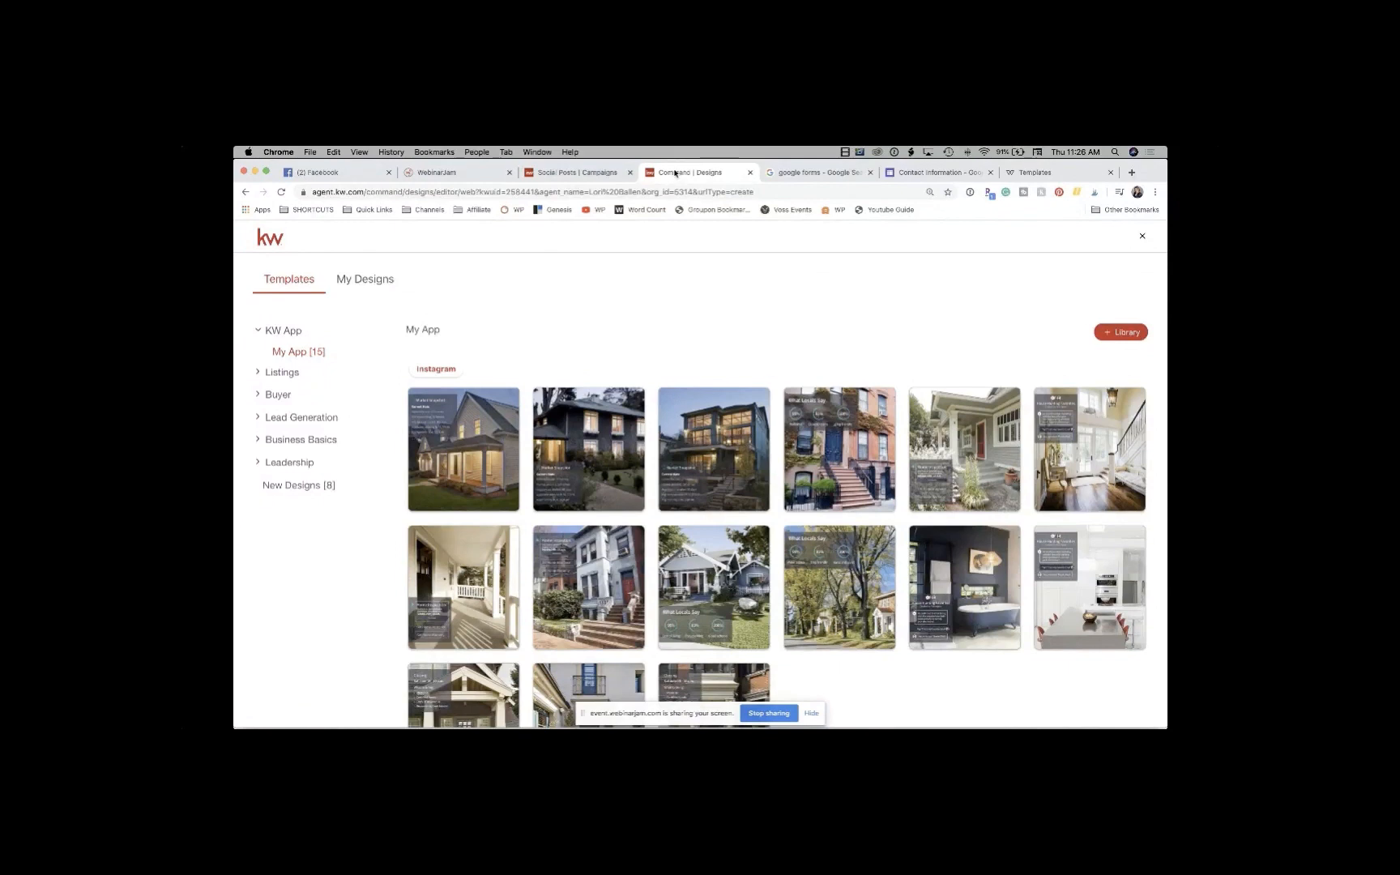
{"action": "left_click", "coordinate": [590, 173]}
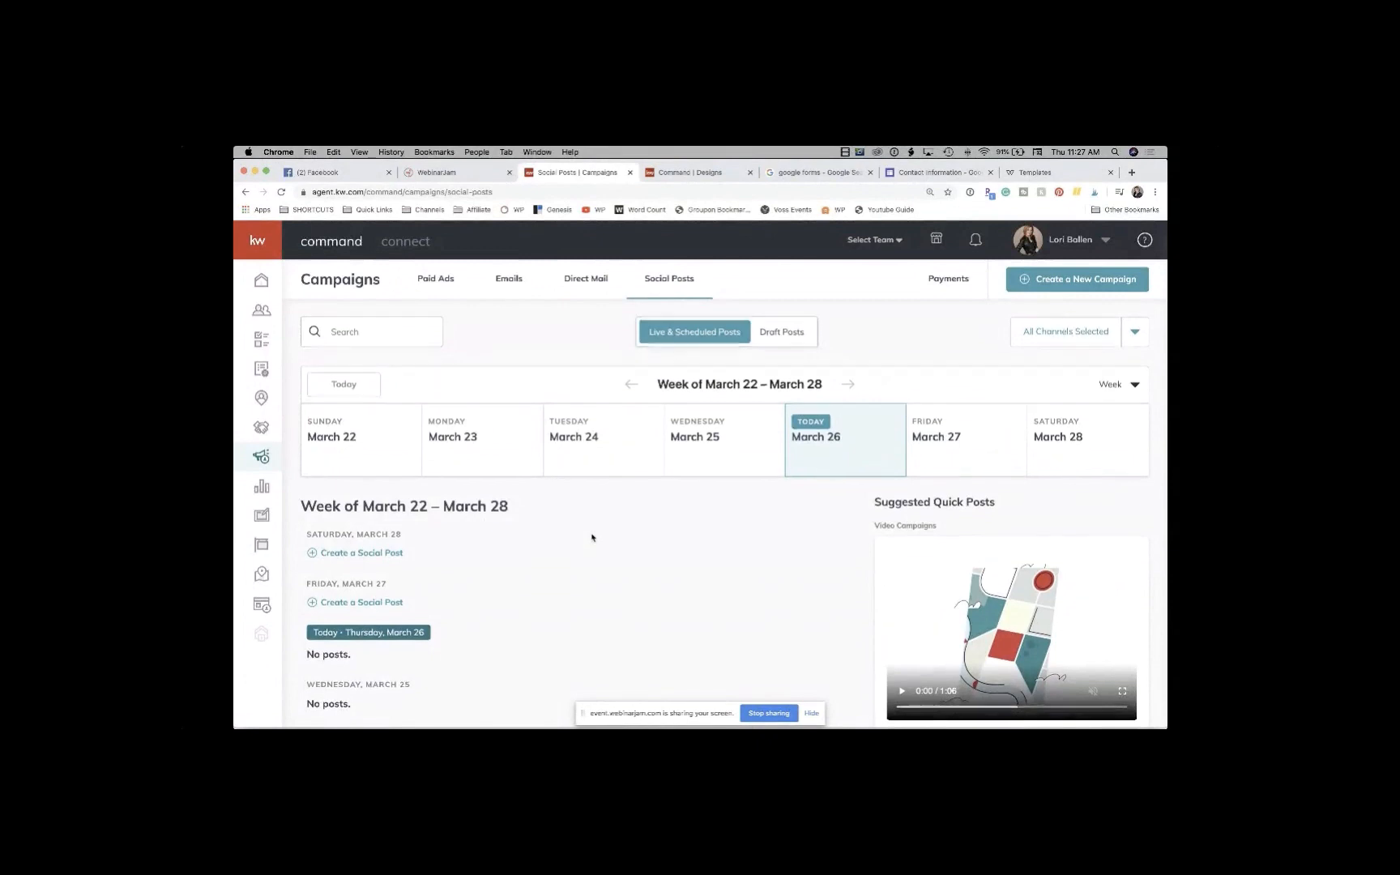
Step: Find the suggested real estate search app post and share it as a new social post
{"action": "scroll", "coordinate": [592, 536], "scroll_direction": "down", "scroll_amount": 2}
{"action": "scroll", "coordinate": [591, 537], "scroll_direction": "down", "scroll_amount": 2}
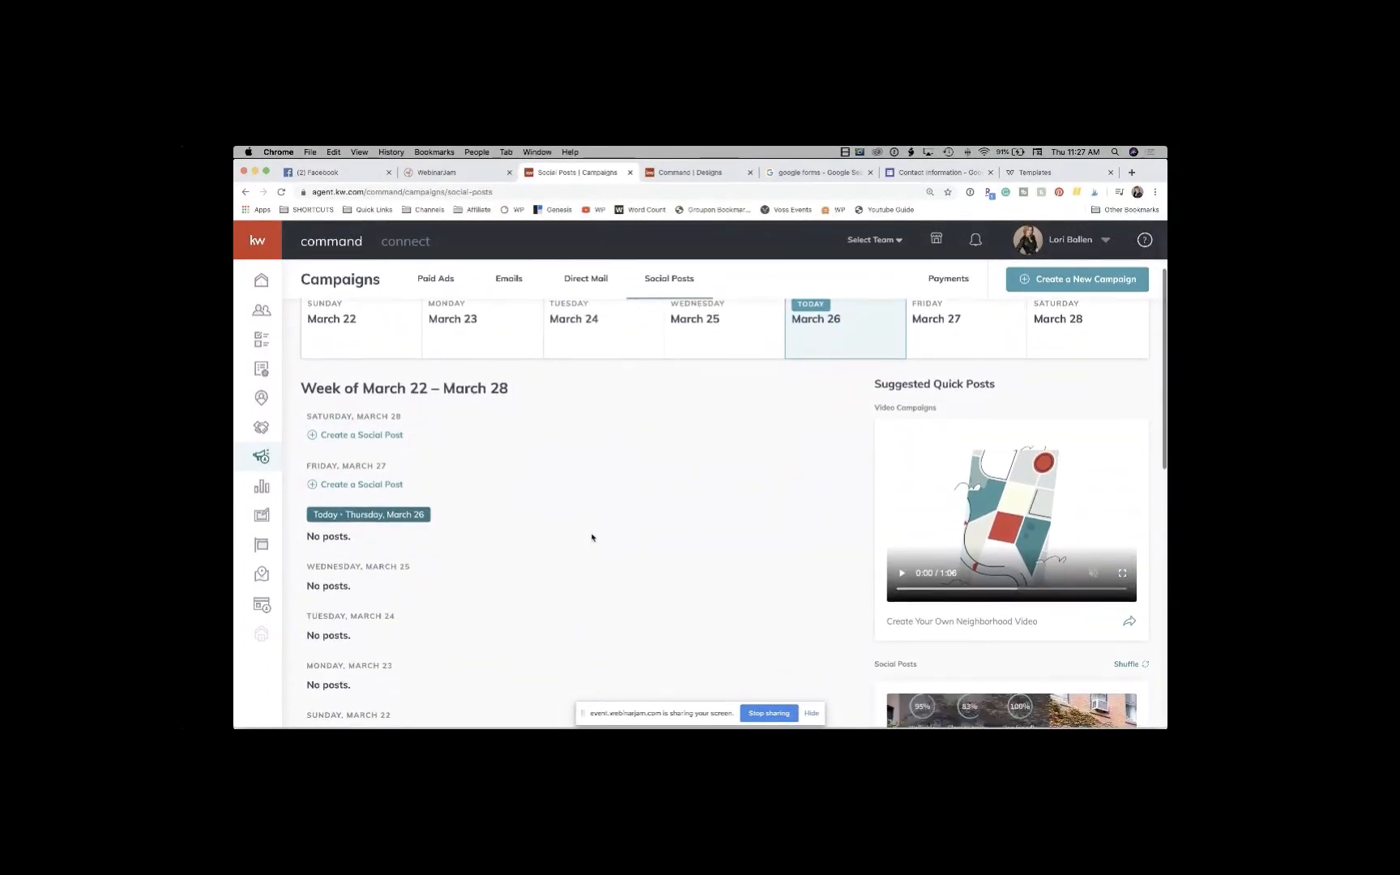
{"action": "scroll", "coordinate": [591, 537], "scroll_direction": "down", "scroll_amount": 1}
{"action": "scroll", "coordinate": [592, 536], "scroll_direction": "down", "scroll_amount": 7}
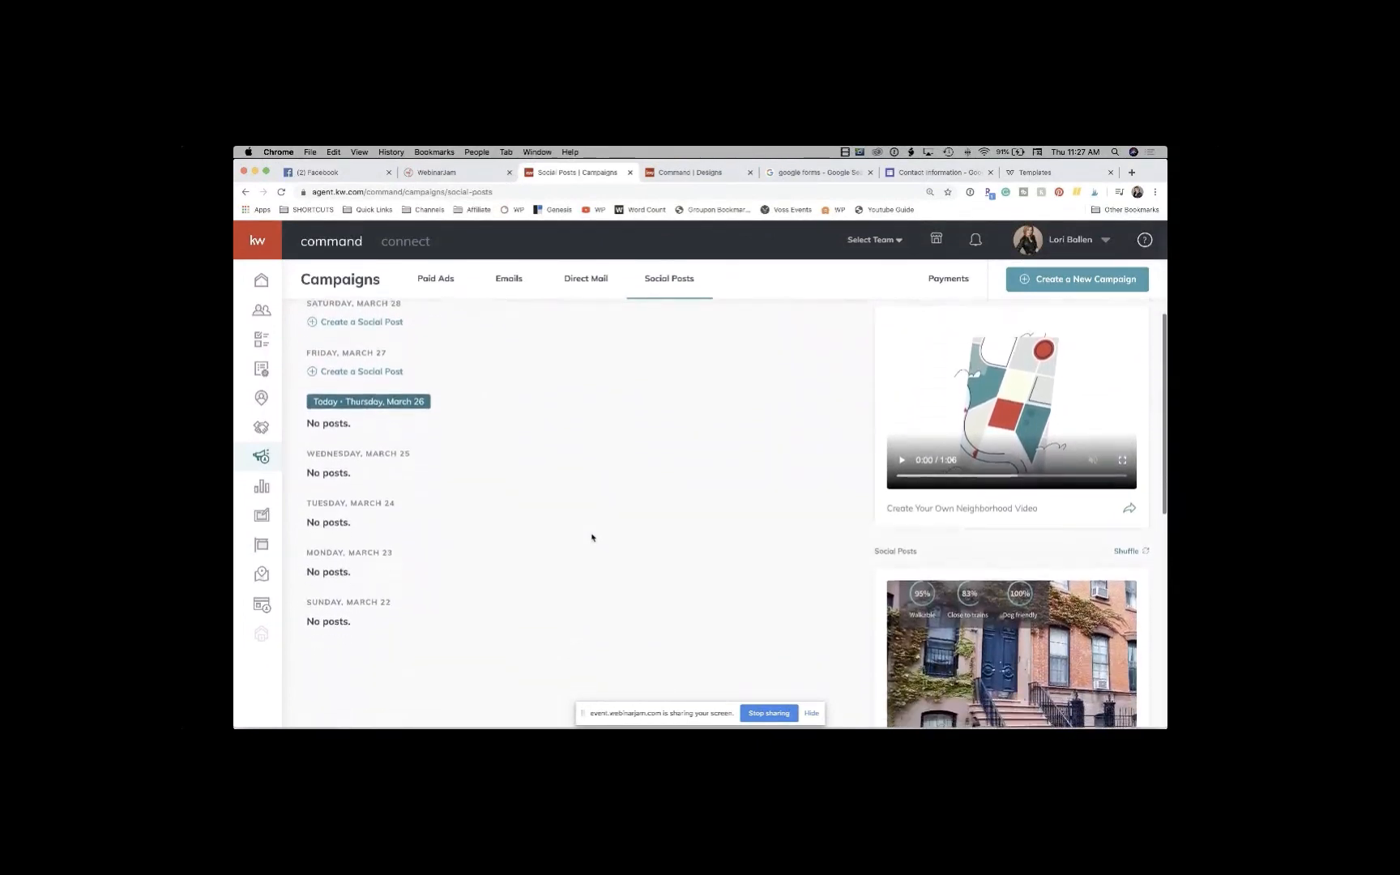
{"action": "scroll", "coordinate": [591, 536], "scroll_direction": "down", "scroll_amount": 7}
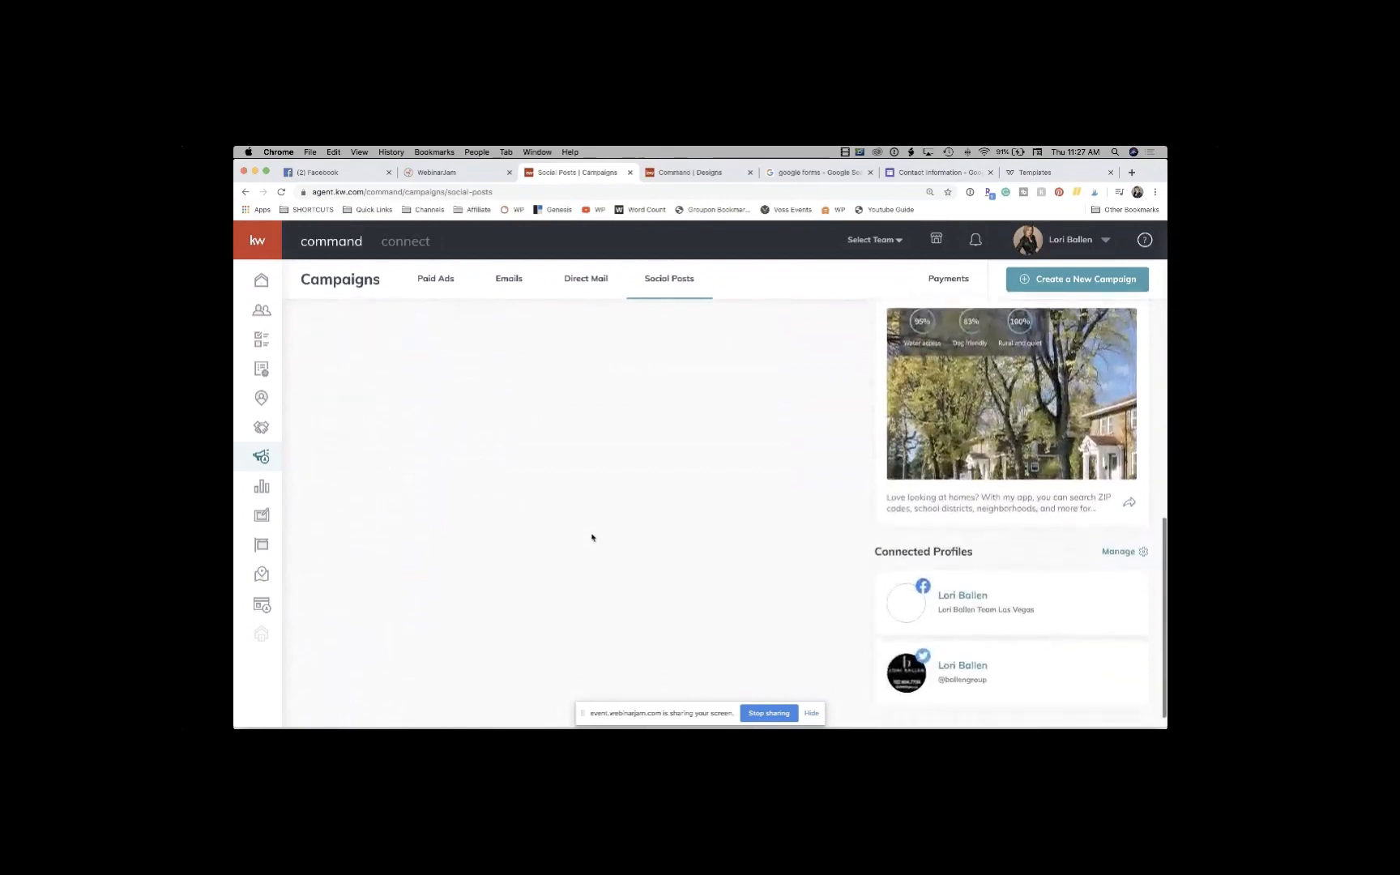
{"action": "scroll", "coordinate": [995, 471], "scroll_direction": "up", "scroll_amount": 11}
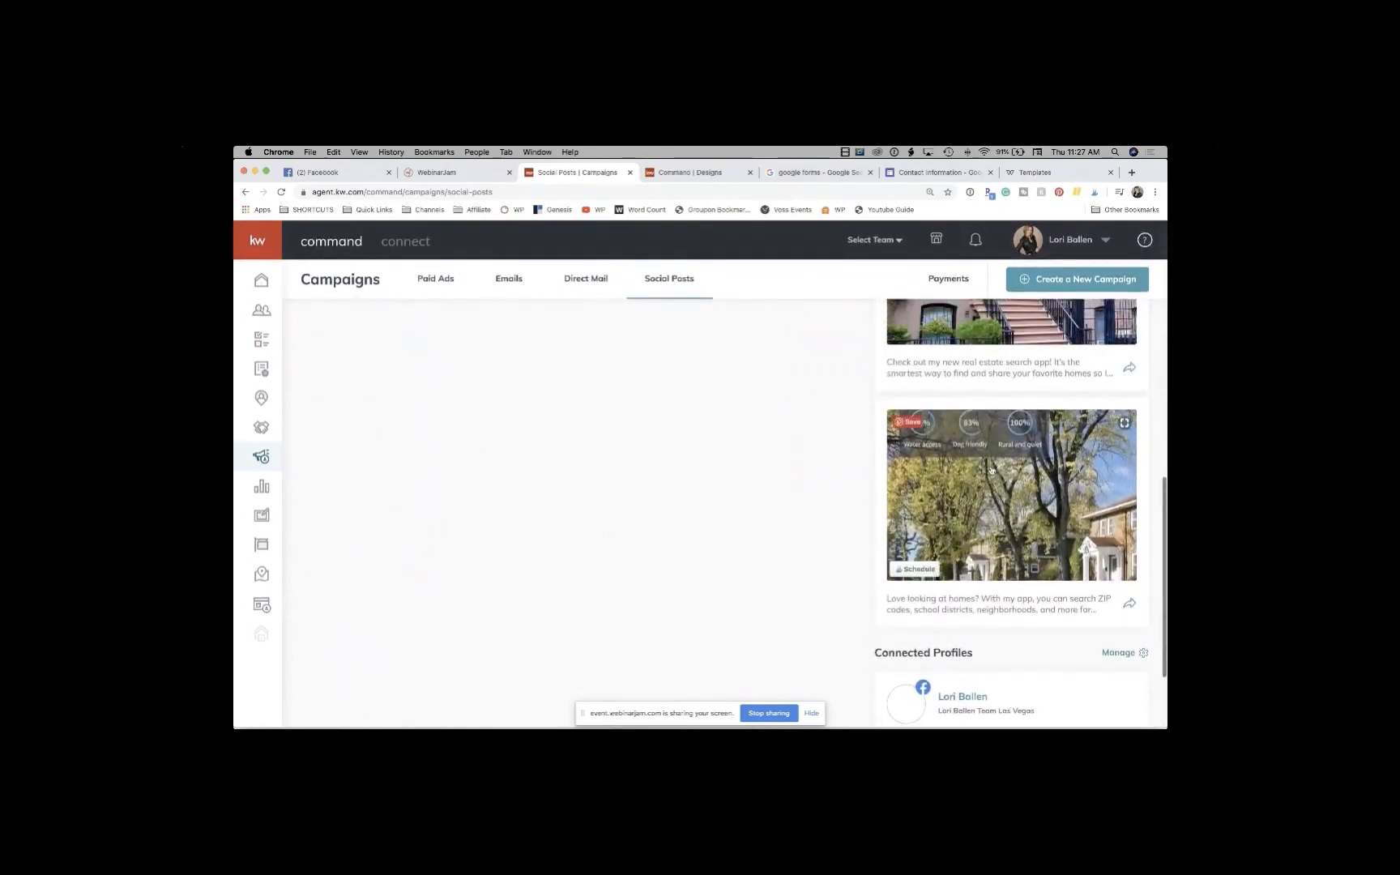
{"action": "scroll", "coordinate": [990, 470], "scroll_direction": "down", "scroll_amount": 4}
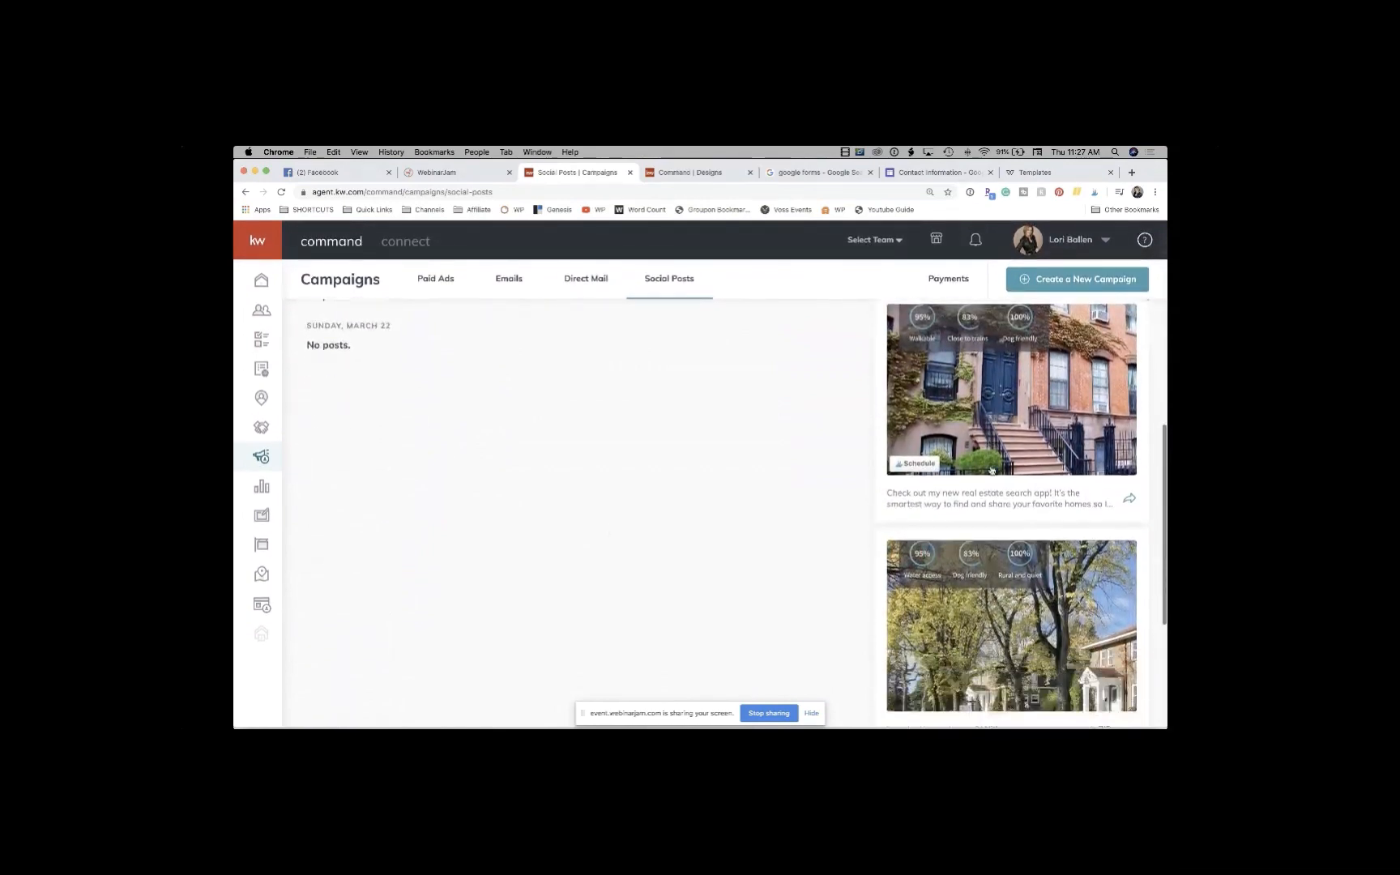
{"action": "scroll", "coordinate": [1018, 513], "scroll_direction": "down", "scroll_amount": 3}
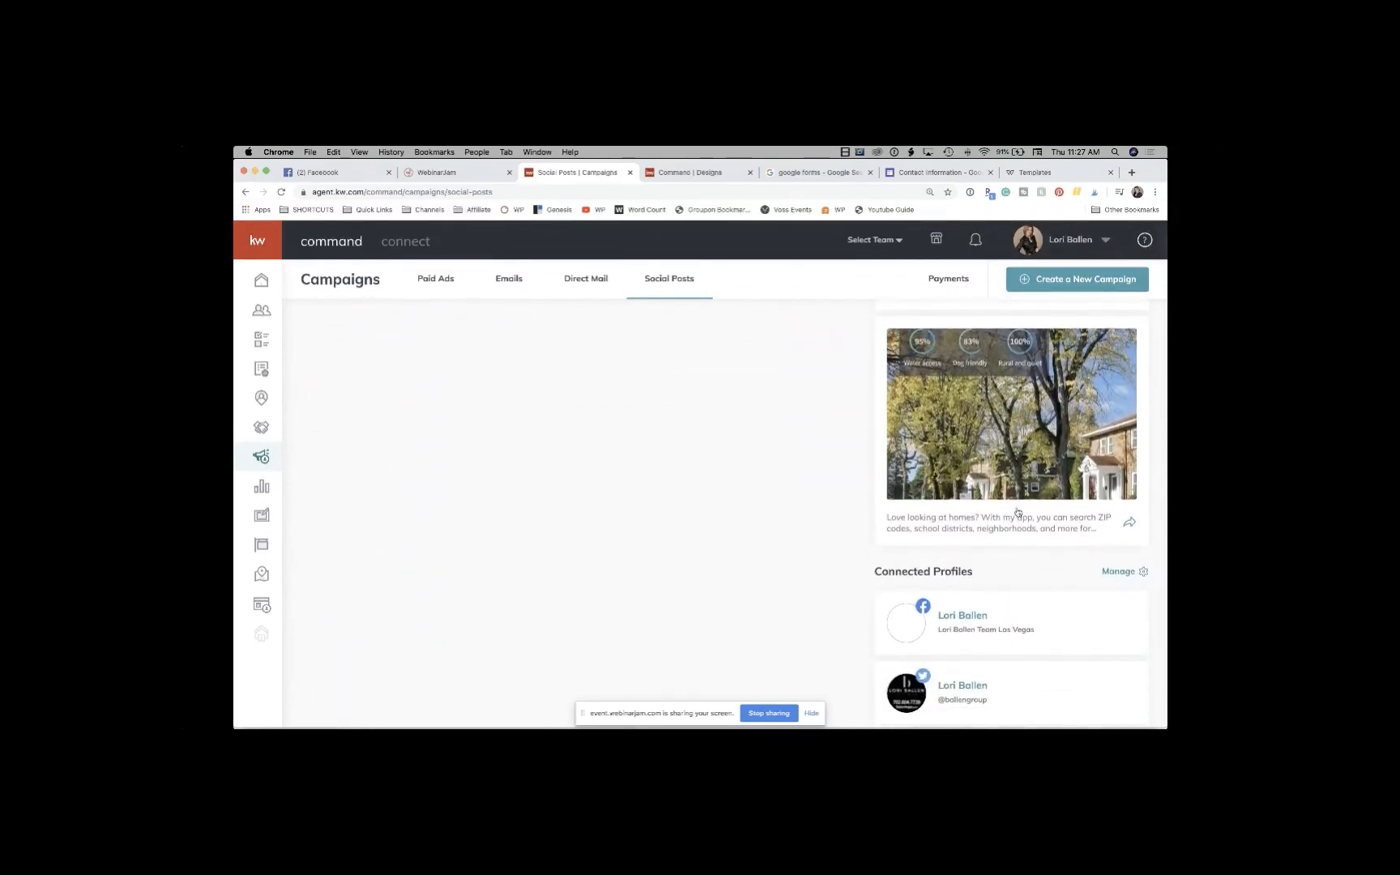
{"action": "scroll", "coordinate": [1018, 513], "scroll_direction": "up", "scroll_amount": 2}
{"action": "scroll", "coordinate": [1017, 513], "scroll_direction": "down", "scroll_amount": 2}
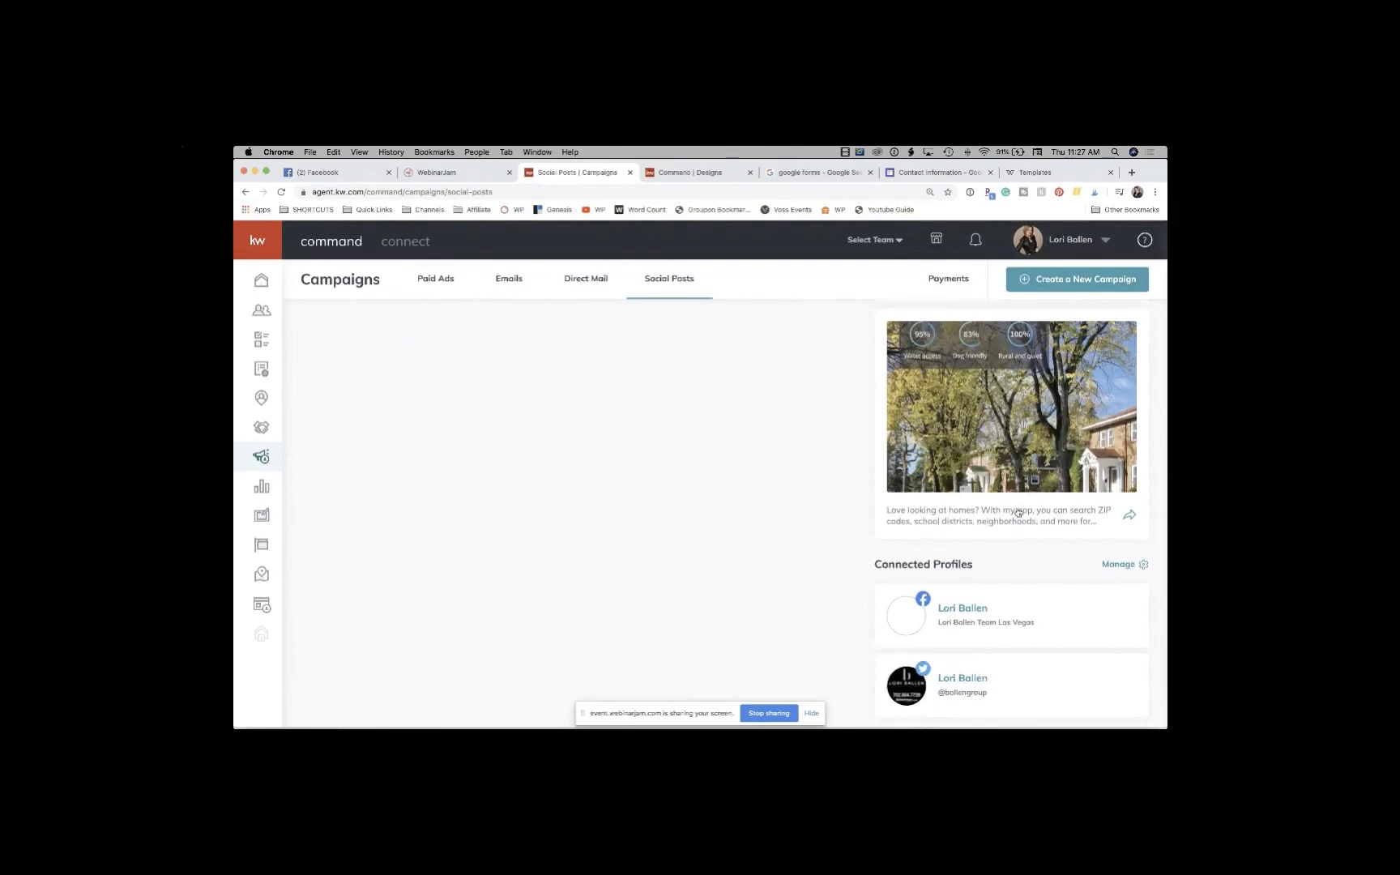
{"action": "scroll", "coordinate": [1018, 511], "scroll_direction": "down", "scroll_amount": 5}
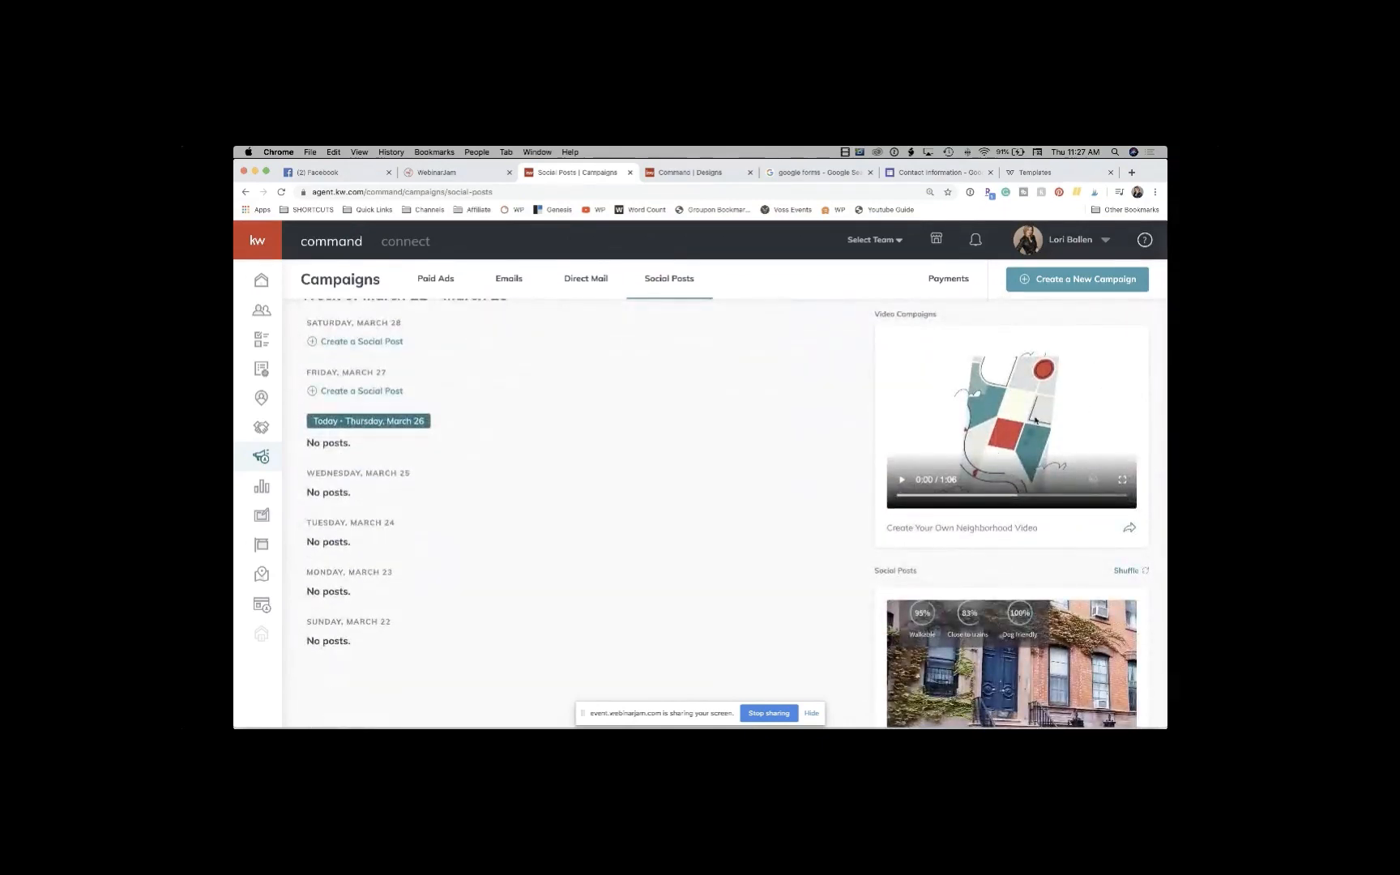
{"action": "scroll", "coordinate": [1011, 427], "scroll_direction": "down", "scroll_amount": 6}
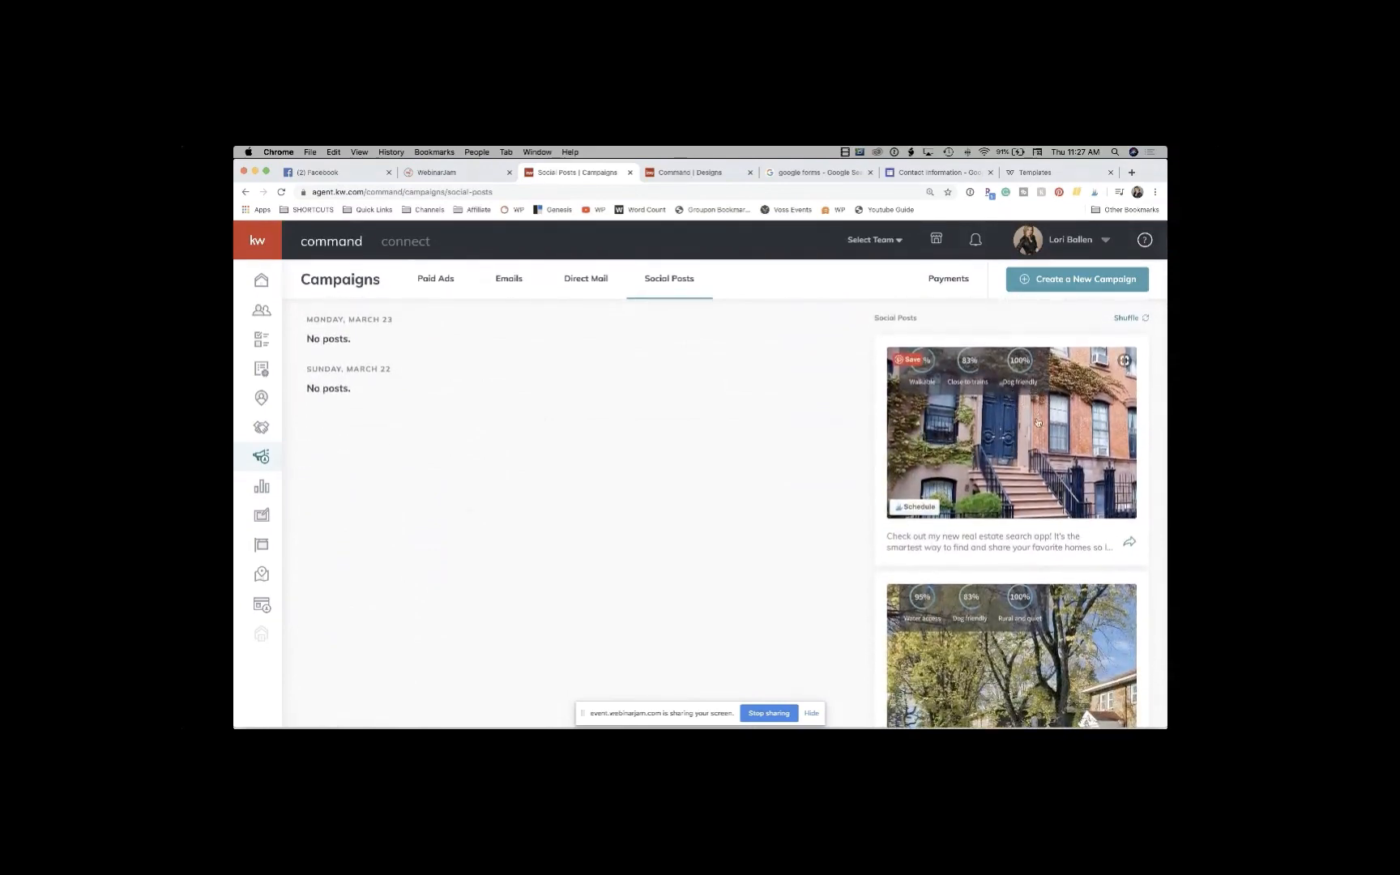
{"action": "scroll", "coordinate": [1029, 417], "scroll_direction": "down", "scroll_amount": 1}
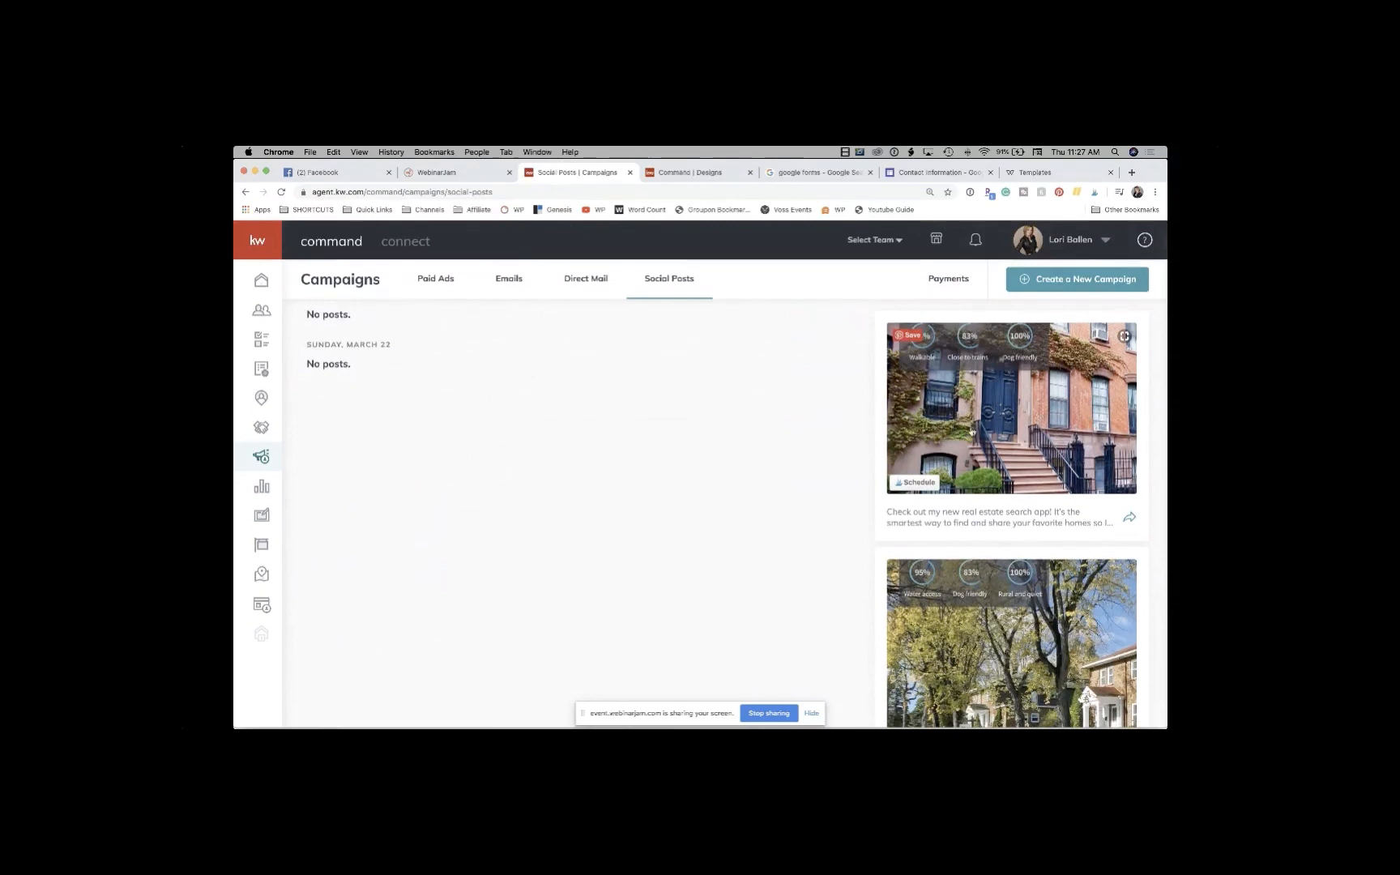
{"action": "scroll", "coordinate": [971, 431], "scroll_direction": "down", "scroll_amount": 1}
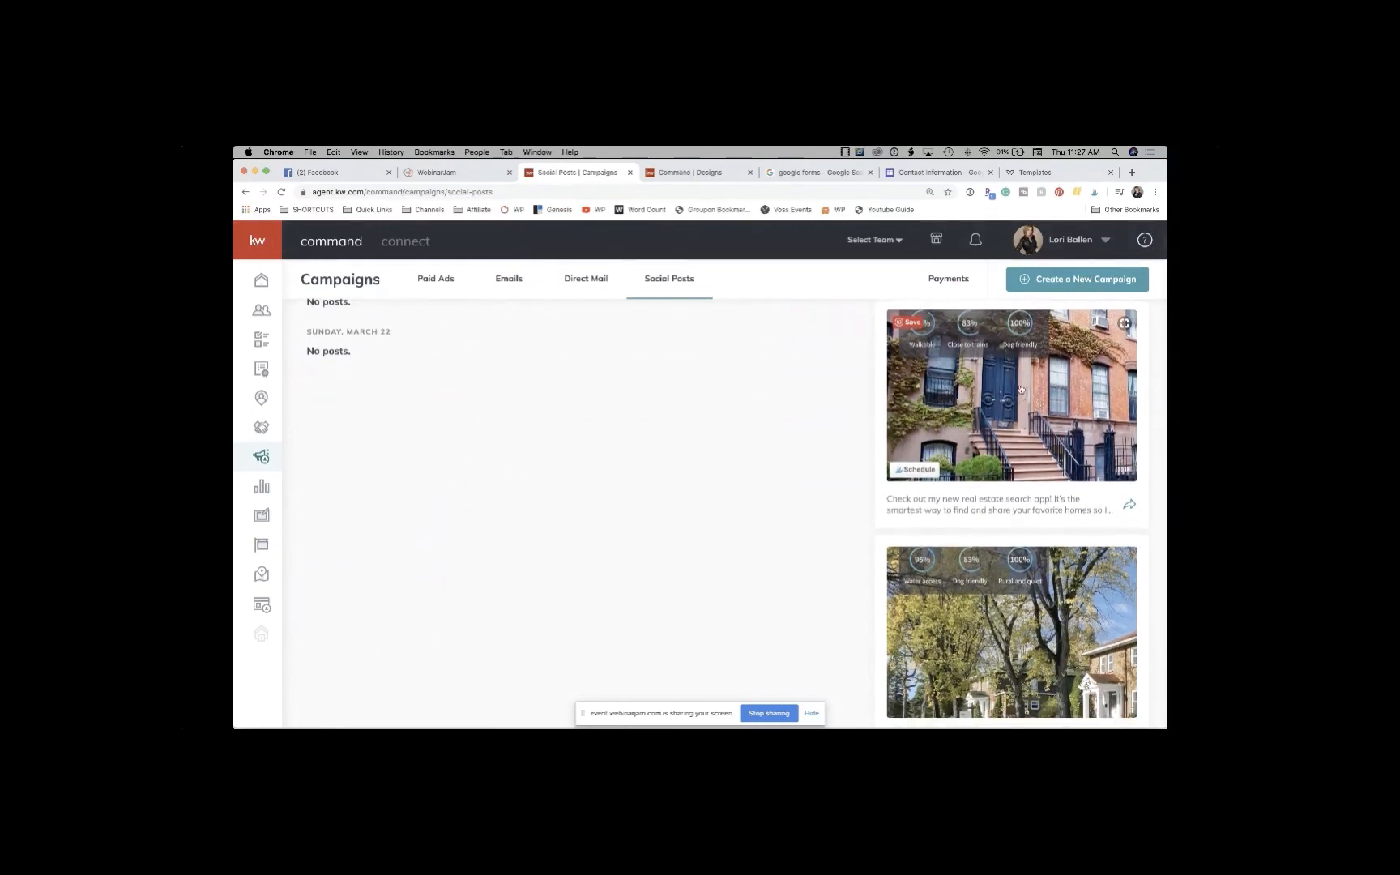
{"action": "scroll", "coordinate": [1026, 390], "scroll_direction": "down", "scroll_amount": 5}
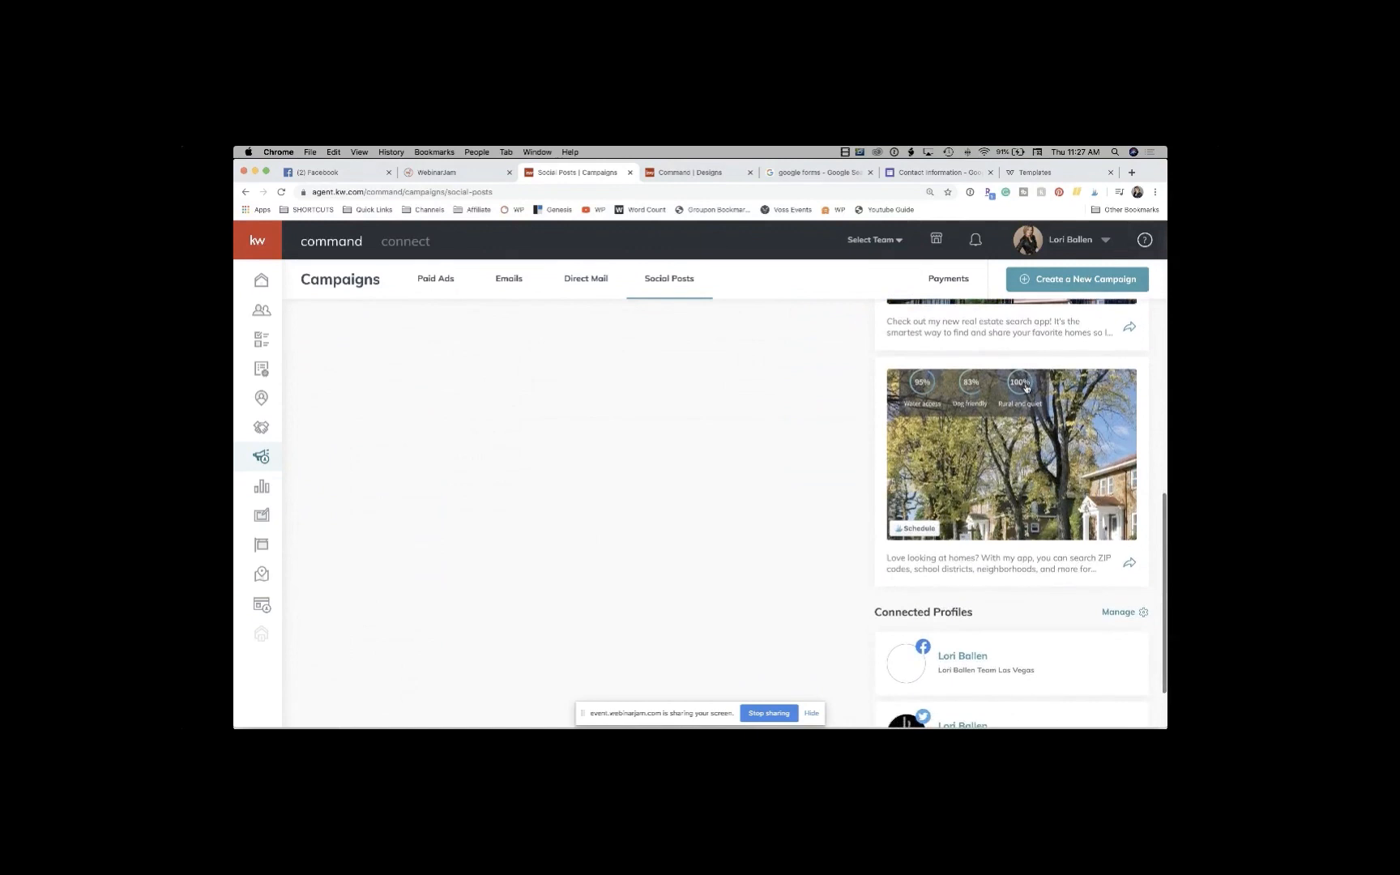
{"action": "scroll", "coordinate": [993, 484], "scroll_direction": "up", "scroll_amount": 5}
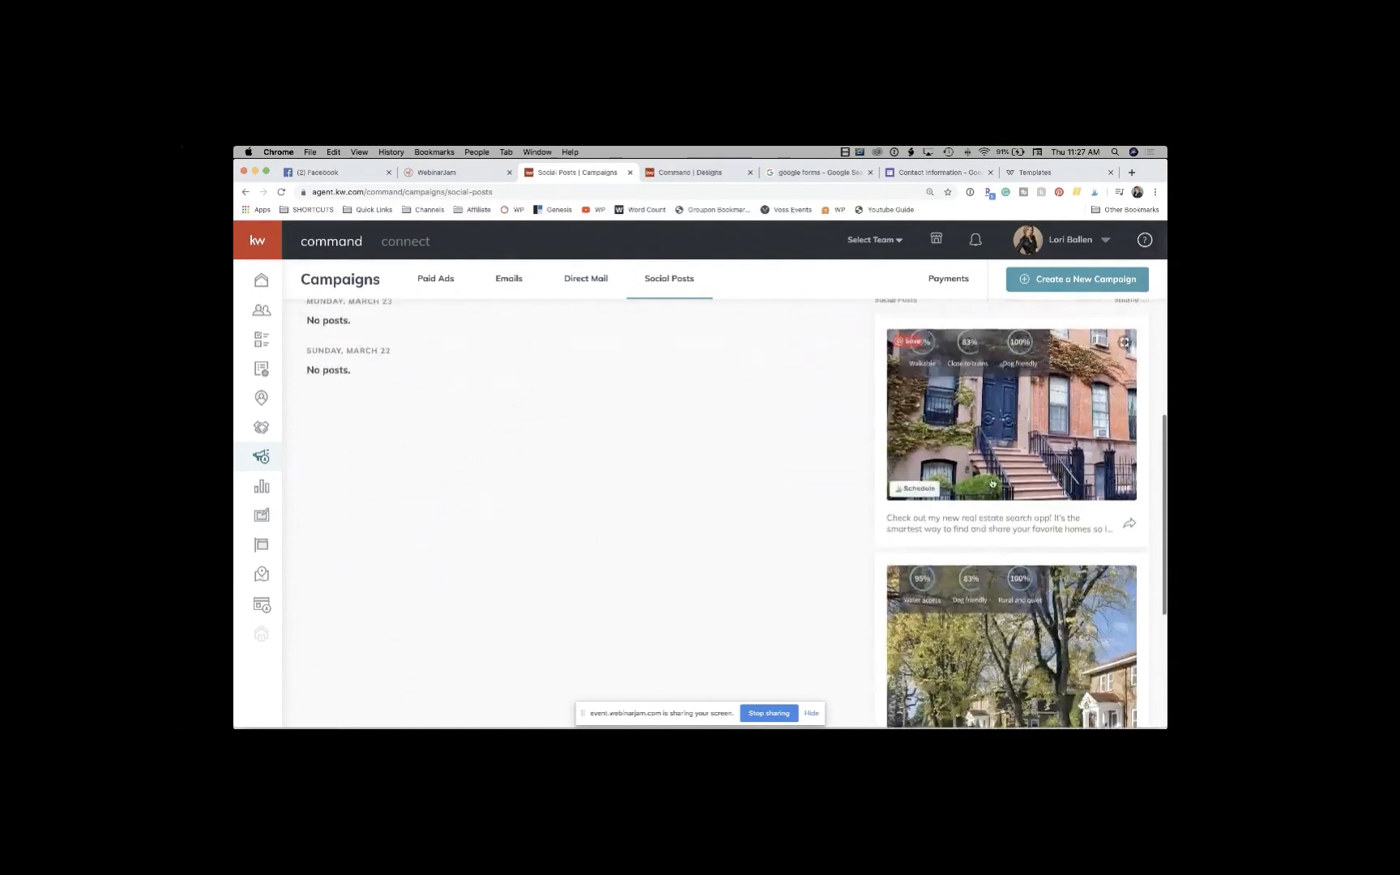
{"action": "scroll", "coordinate": [993, 484], "scroll_direction": "up", "scroll_amount": 2}
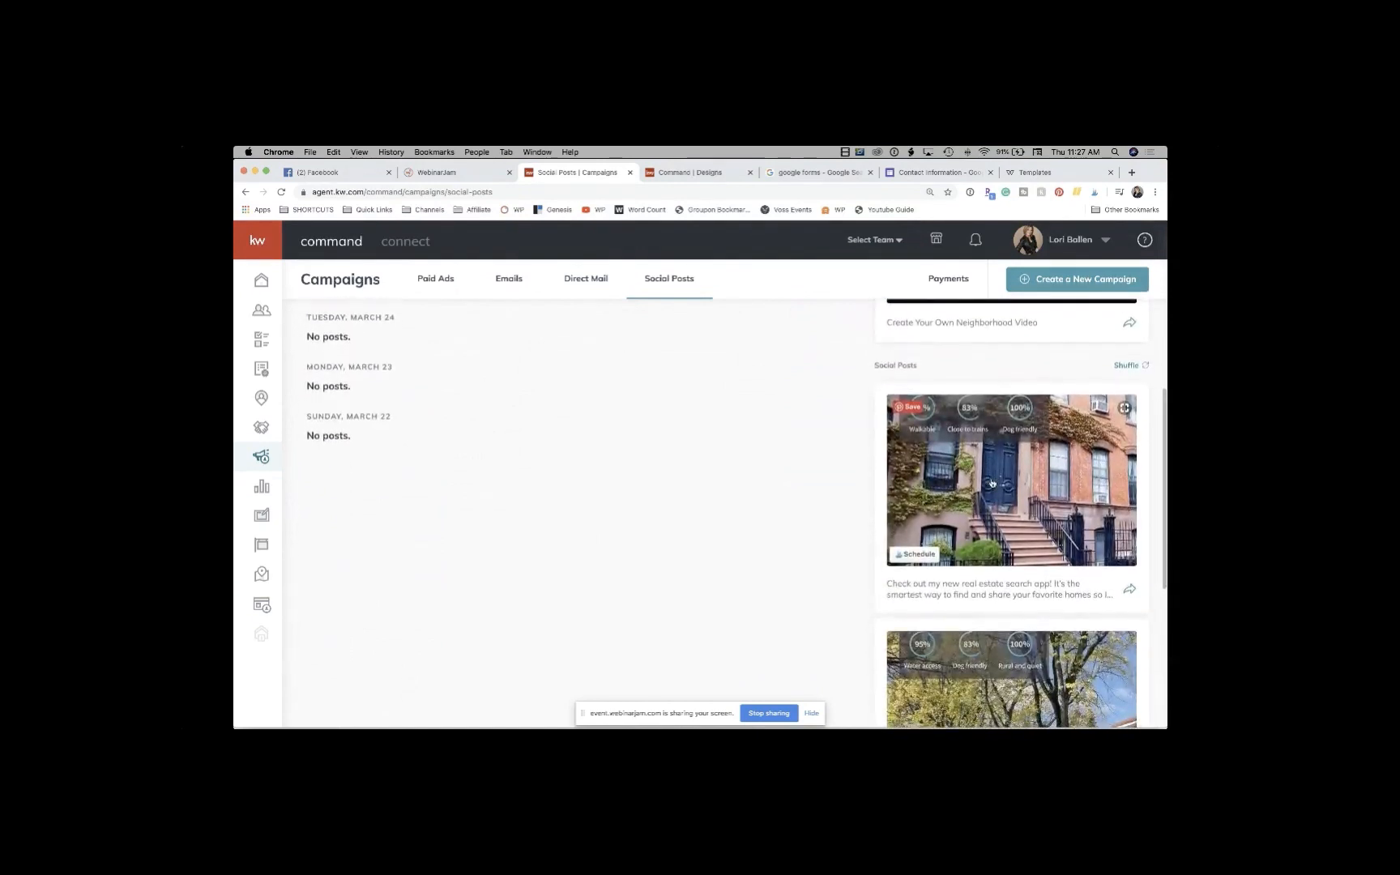
{"action": "scroll", "coordinate": [993, 483], "scroll_direction": "down", "scroll_amount": 8}
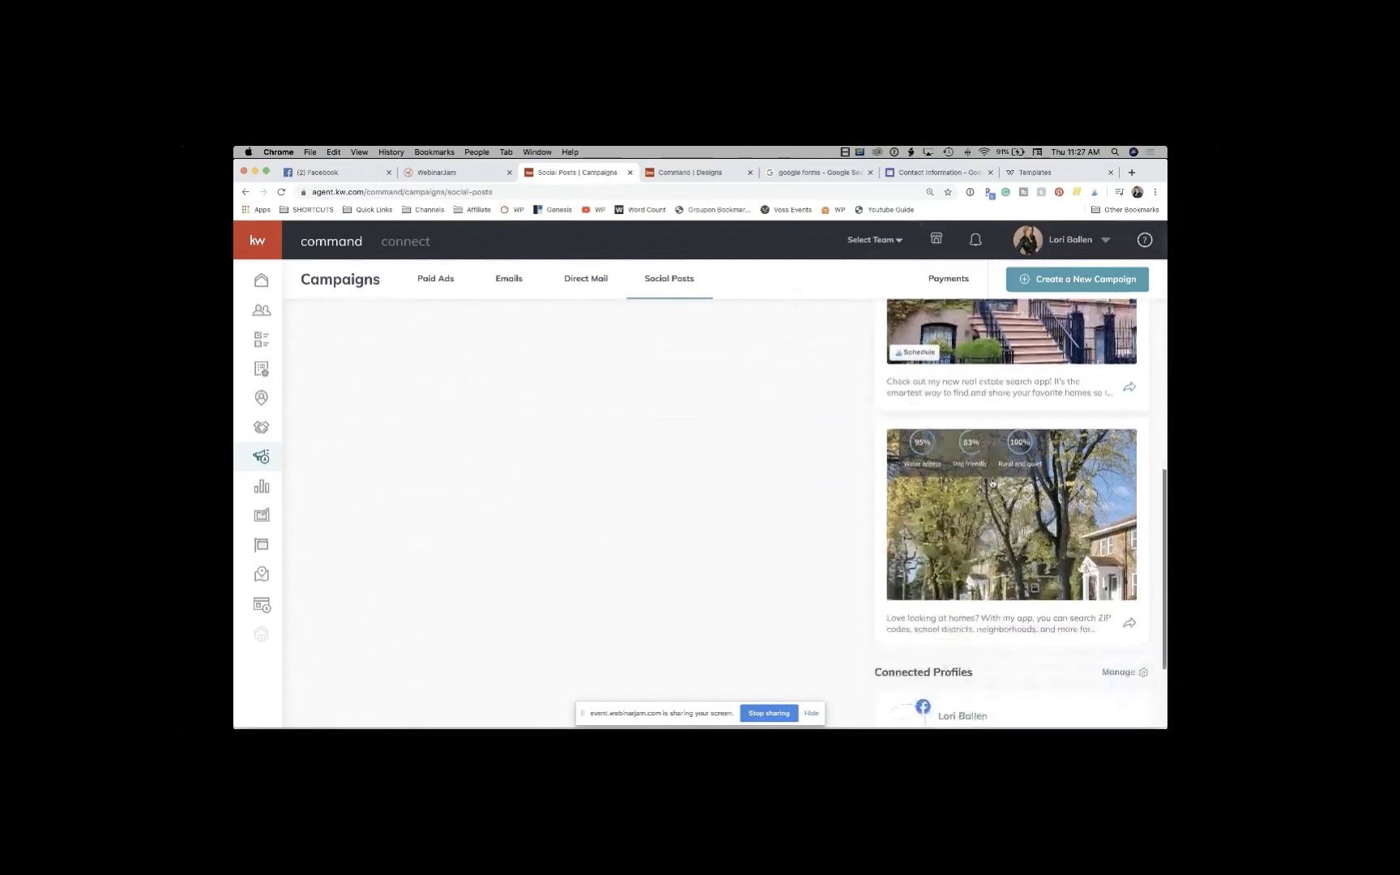
{"action": "scroll", "coordinate": [993, 484], "scroll_direction": "up", "scroll_amount": 4}
{"action": "scroll", "coordinate": [993, 484], "scroll_direction": "up", "scroll_amount": 5}
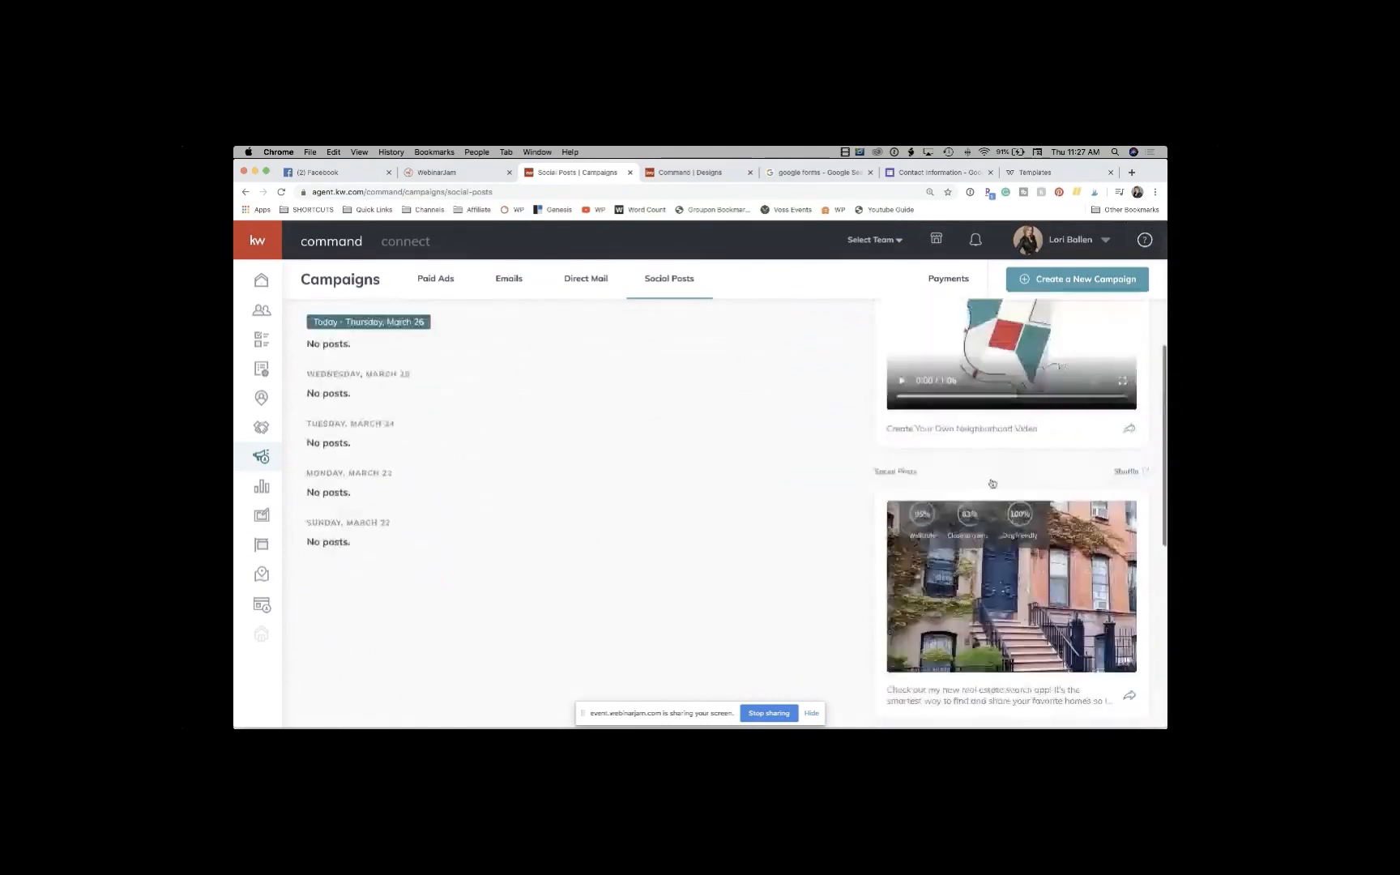
{"action": "scroll", "coordinate": [993, 484], "scroll_direction": "down", "scroll_amount": 2}
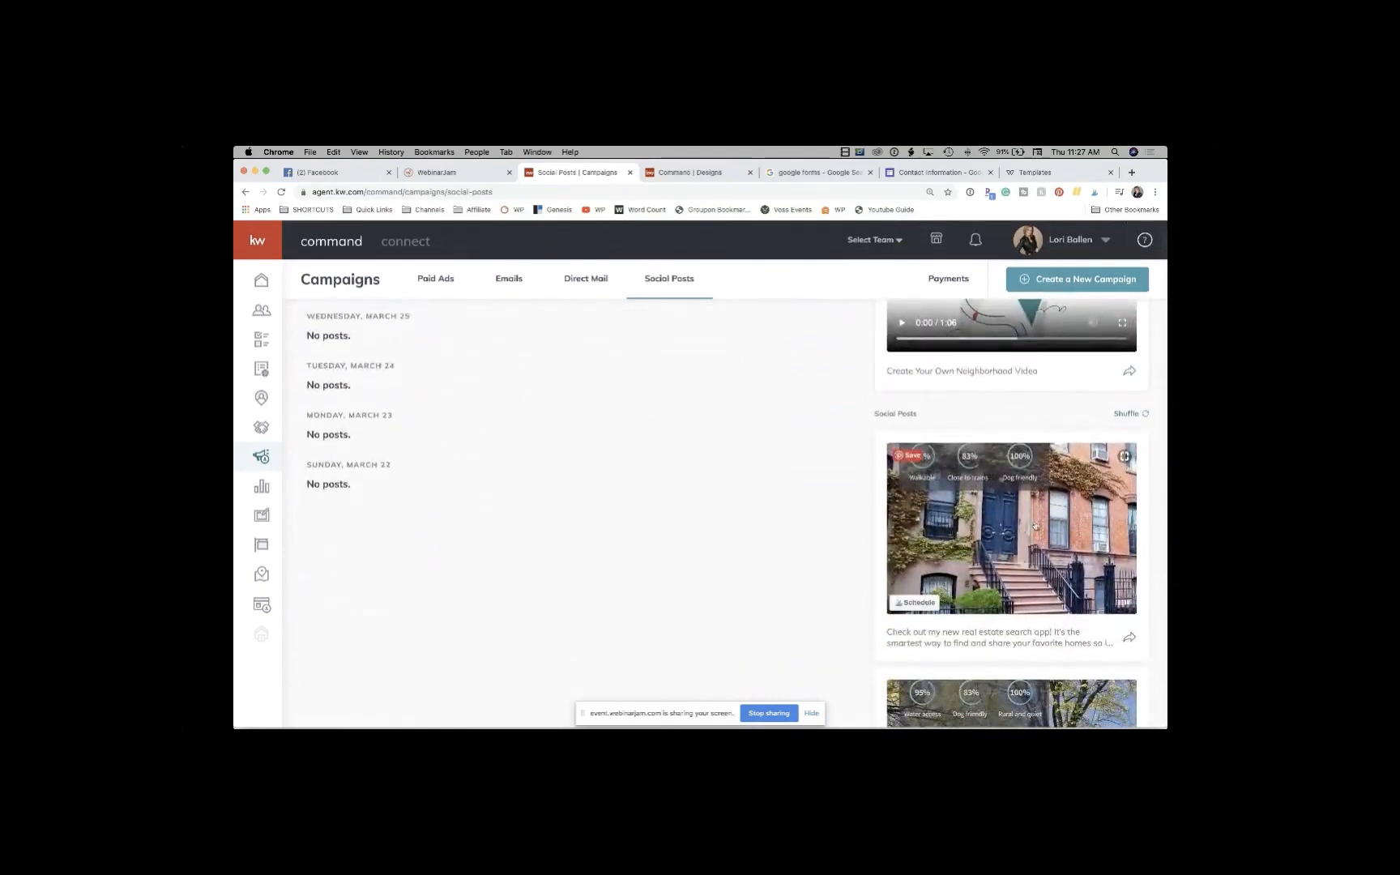
{"action": "scroll", "coordinate": [1035, 526], "scroll_direction": "down", "scroll_amount": 1}
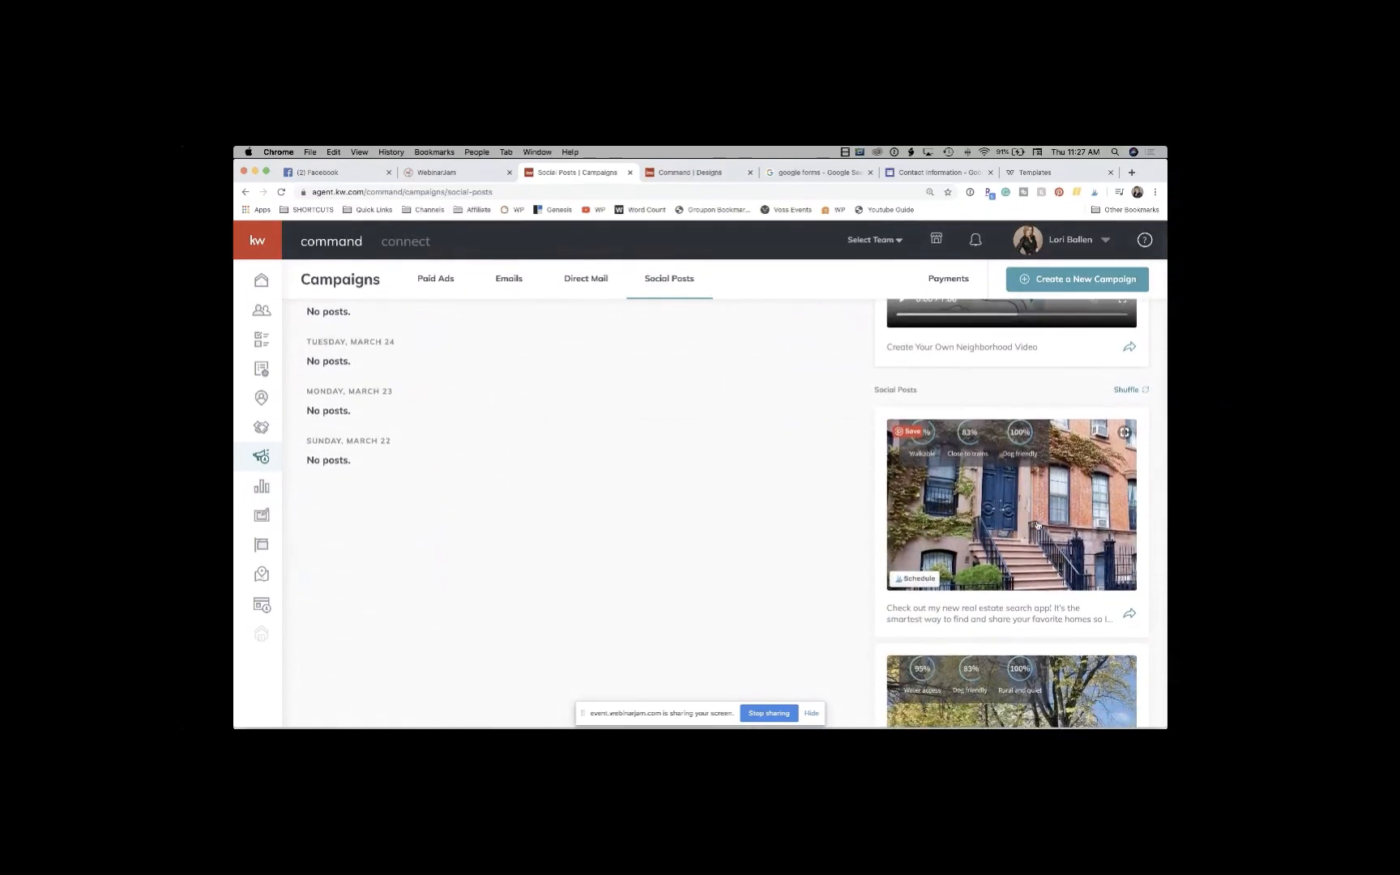
{"action": "left_click", "coordinate": [1130, 616]}
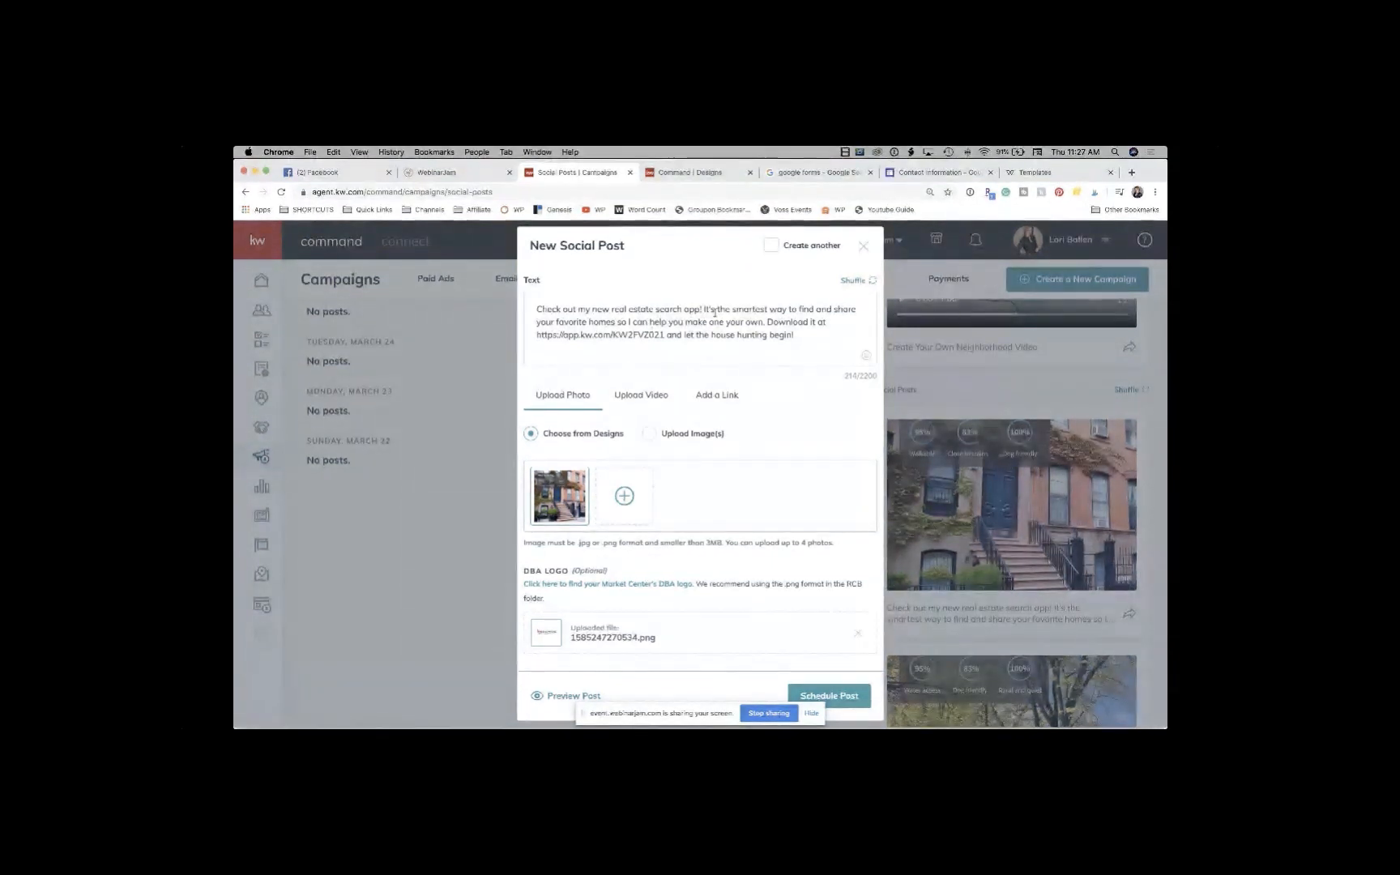
Step: Select the app link in the post text, delete the house photo, and browse the Design Library
{"action": "left_click", "coordinate": [662, 335]}
{"action": "left_click_drag", "start_coordinate": [662, 335], "coordinate": [534, 334]}
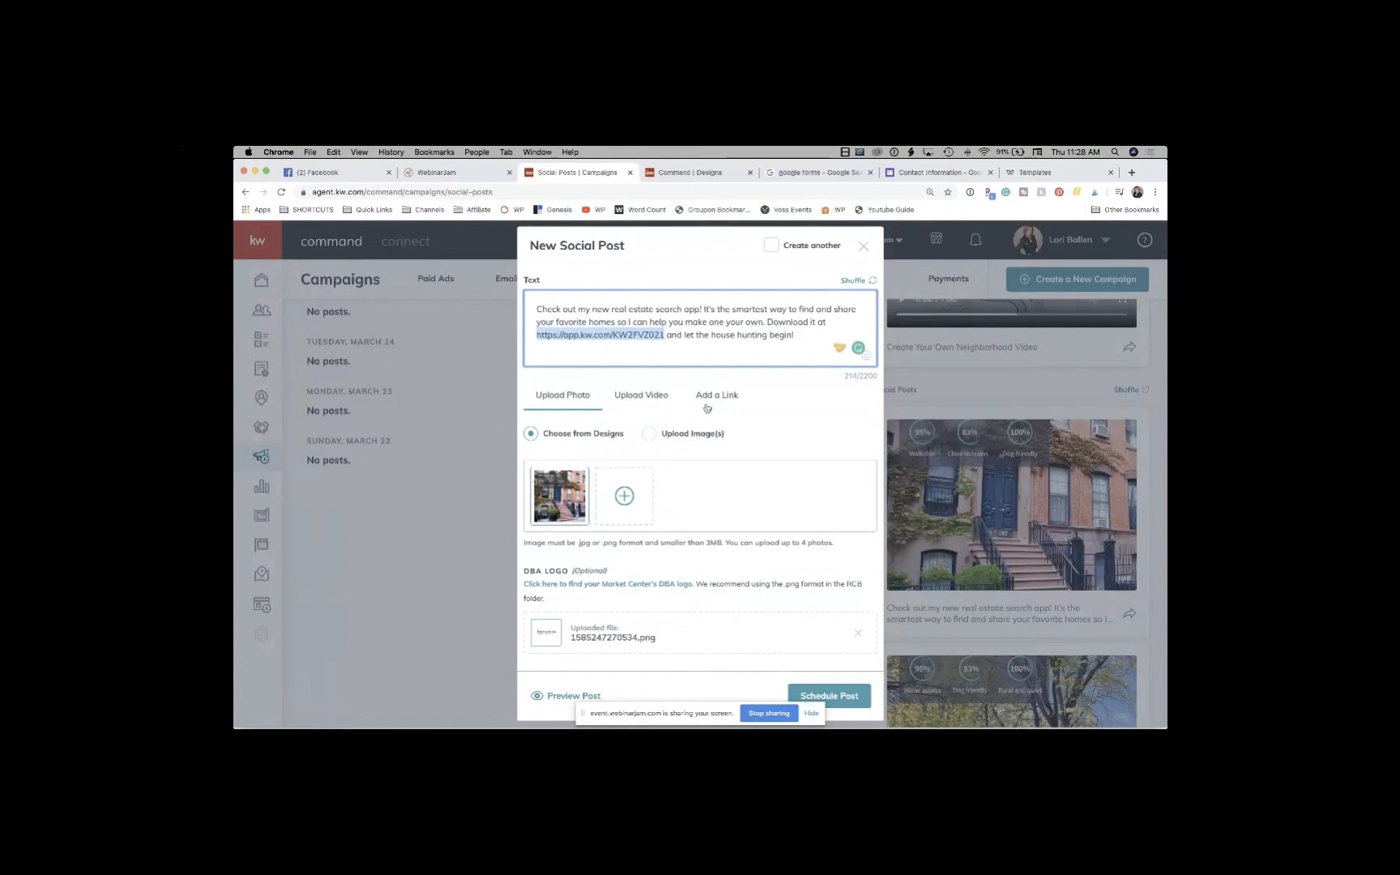
{"action": "scroll", "coordinate": [707, 408], "scroll_direction": "down", "scroll_amount": 3}
{"action": "scroll", "coordinate": [707, 407], "scroll_direction": "up", "scroll_amount": 3}
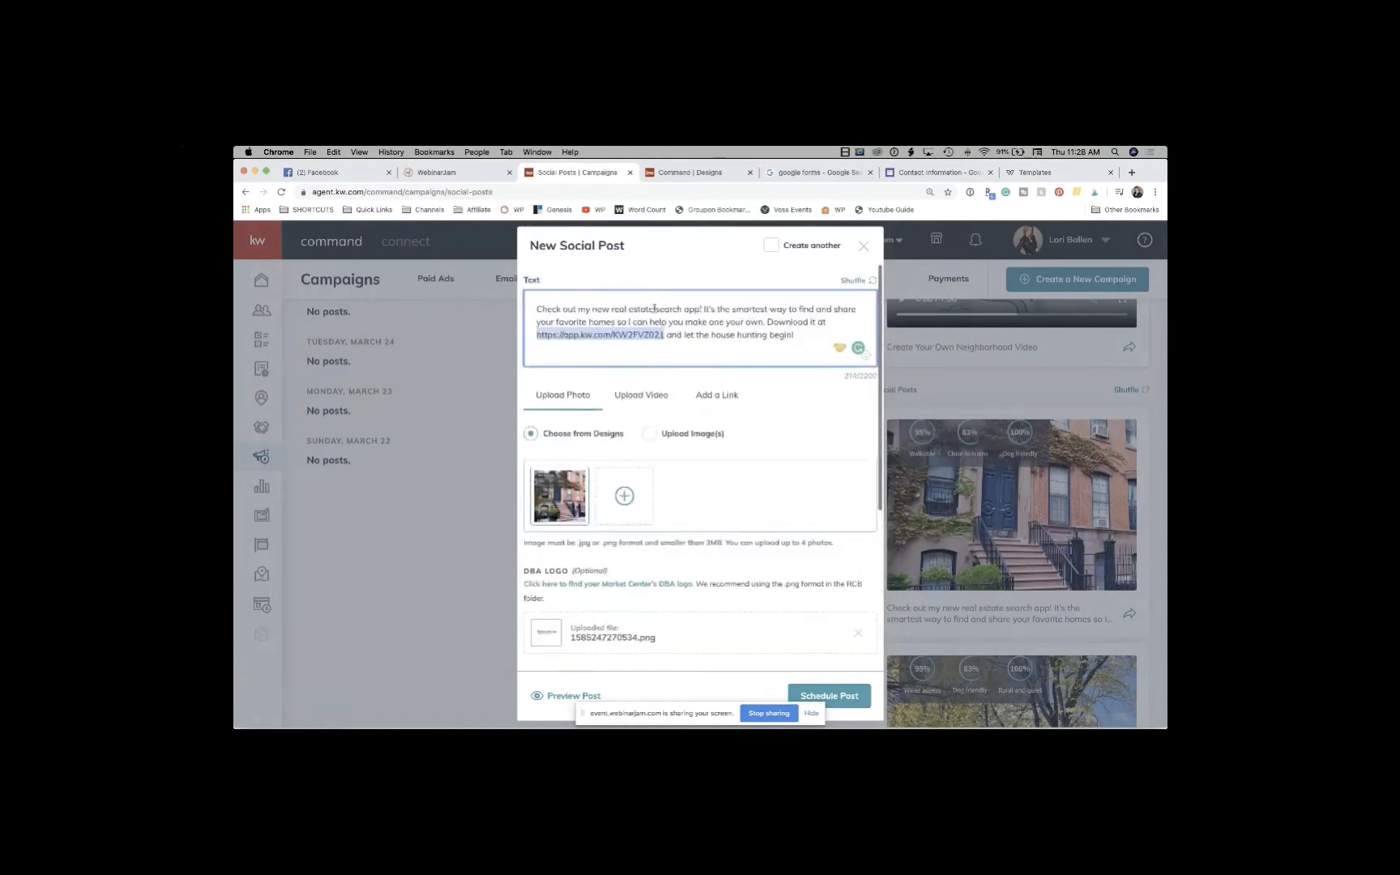
{"action": "scroll", "coordinate": [830, 333], "scroll_direction": "down", "scroll_amount": 1}
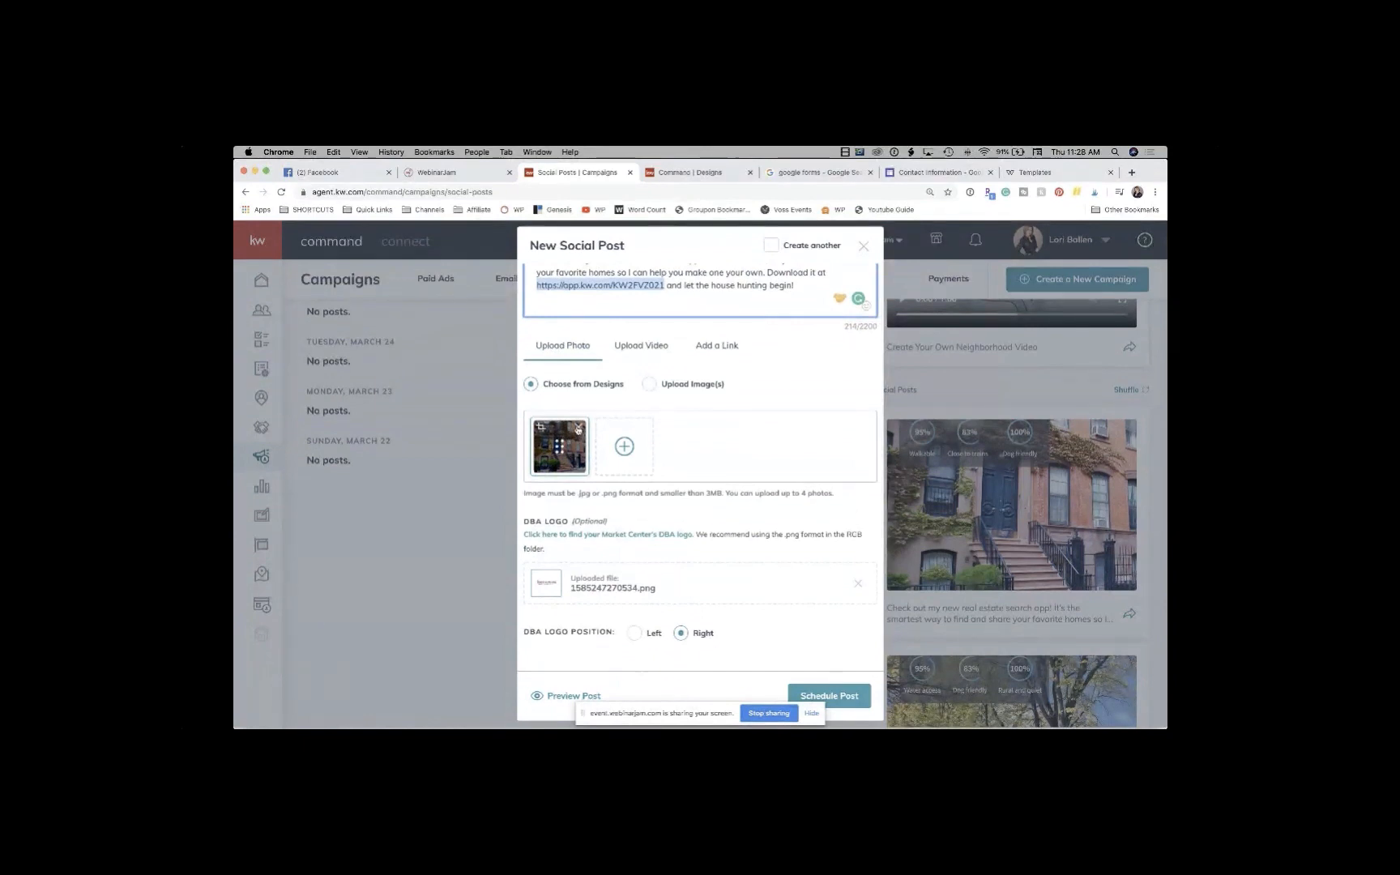
{"action": "left_click", "coordinate": [579, 428]}
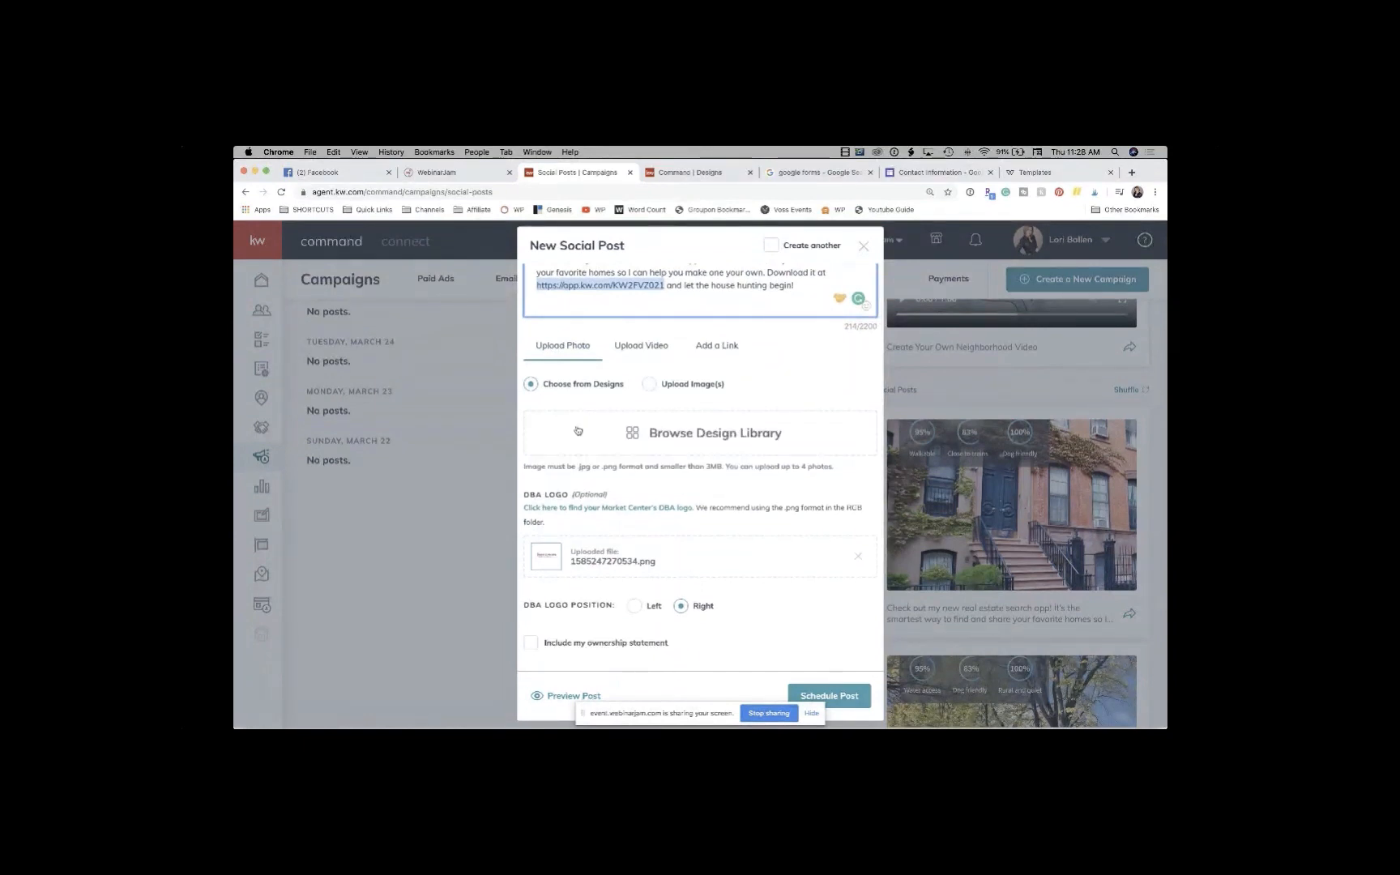
{"action": "left_click", "coordinate": [716, 438]}
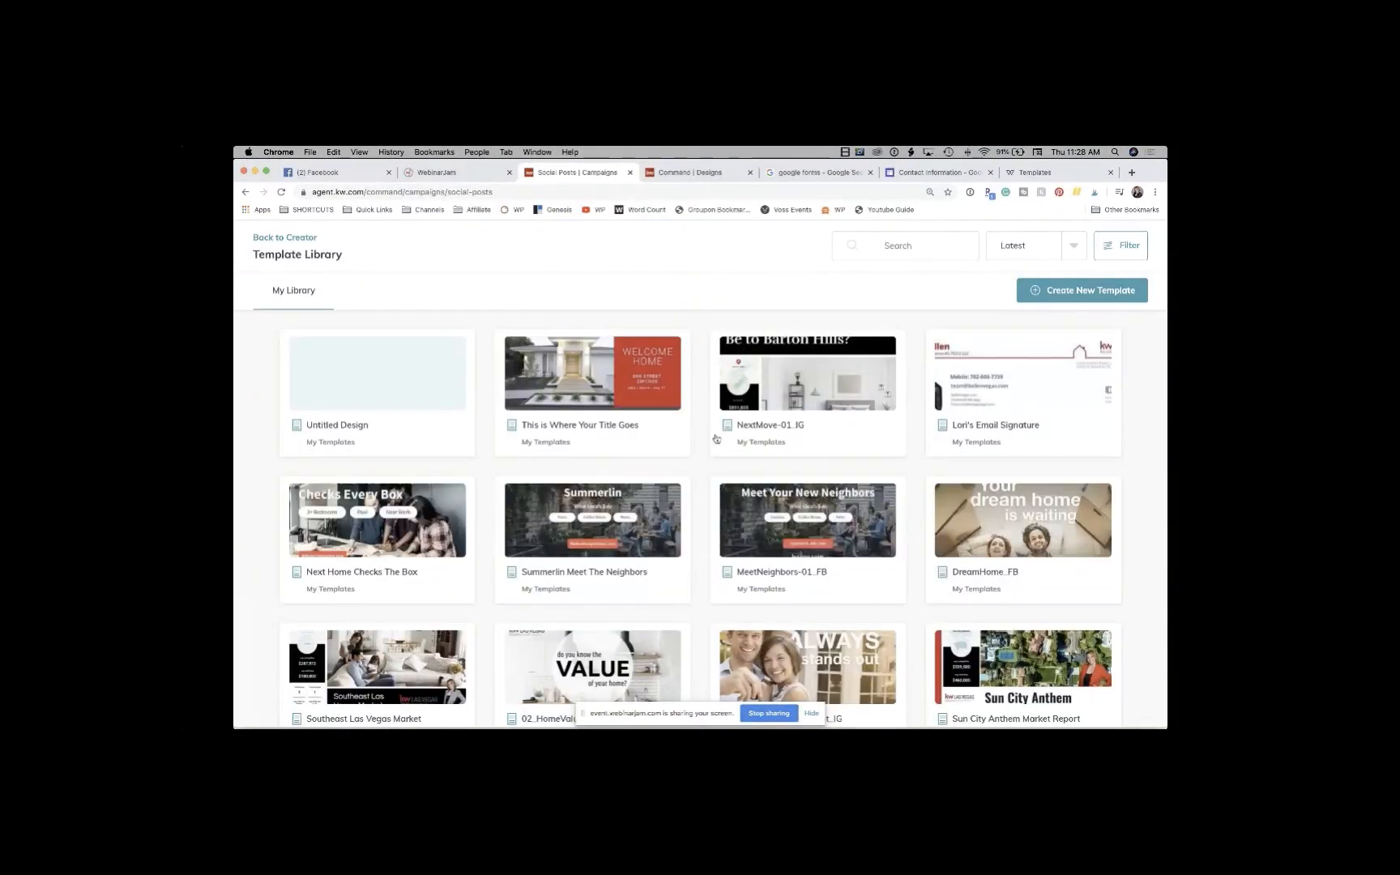
Step: Pick a Template Library design as the post image, which reports it isn't ready yet
{"action": "scroll", "coordinate": [717, 438], "scroll_direction": "down", "scroll_amount": 5}
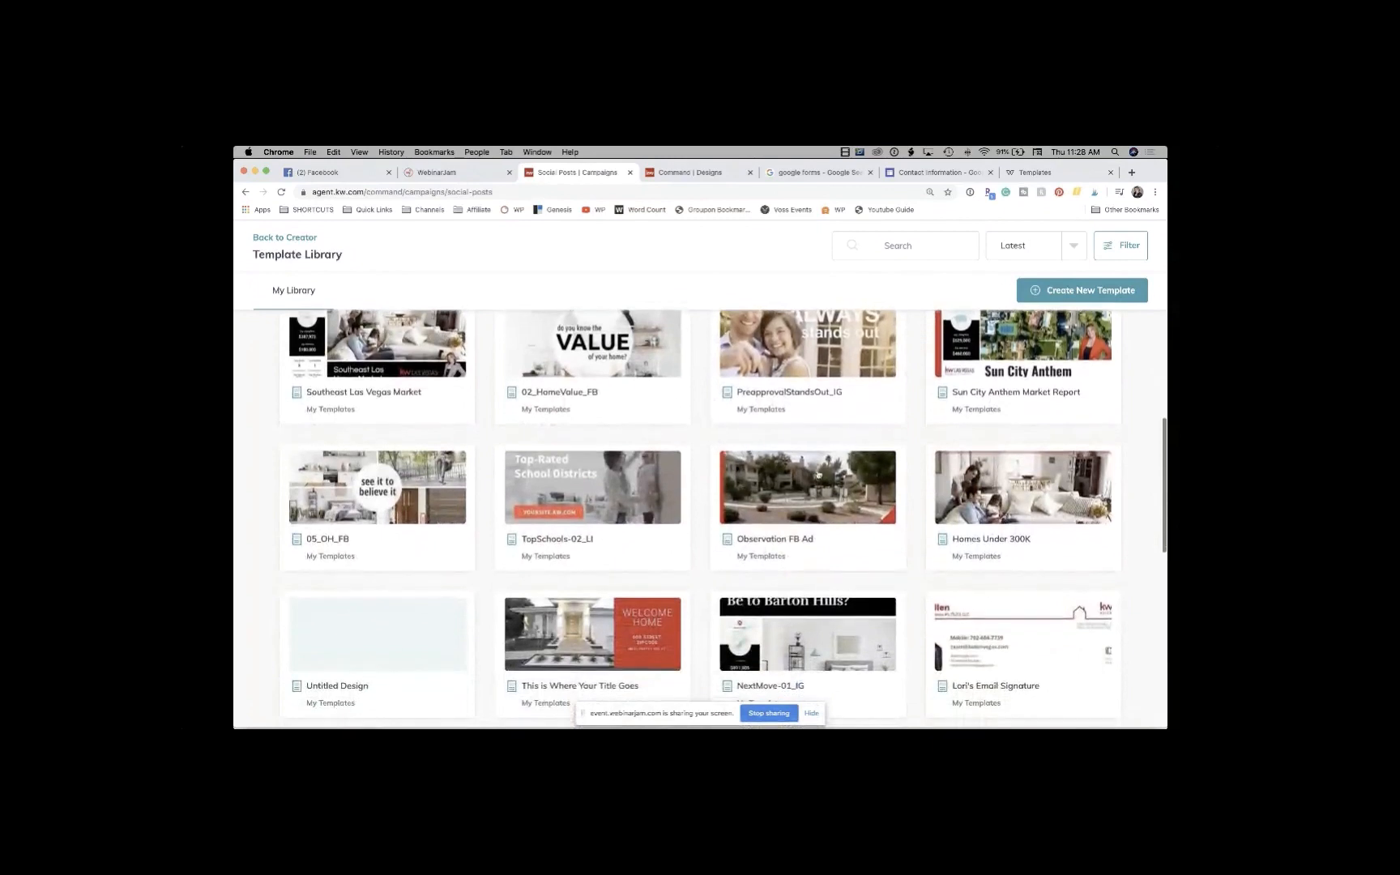
{"action": "scroll", "coordinate": [815, 474], "scroll_direction": "down", "scroll_amount": 1}
{"action": "scroll", "coordinate": [800, 491], "scroll_direction": "up", "scroll_amount": 1}
{"action": "scroll", "coordinate": [798, 490], "scroll_direction": "down", "scroll_amount": 1}
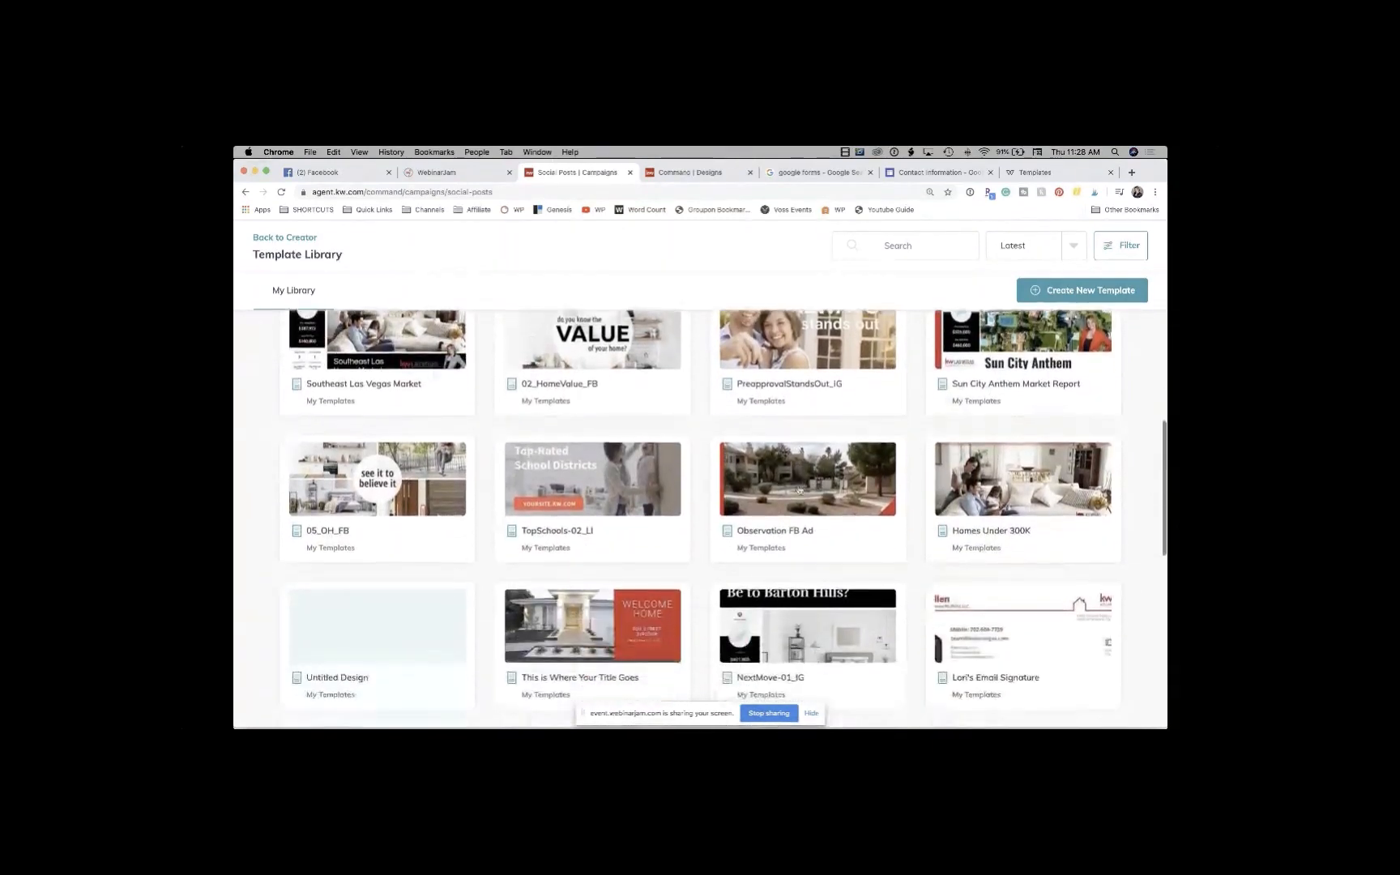
{"action": "left_click", "coordinate": [799, 490]}
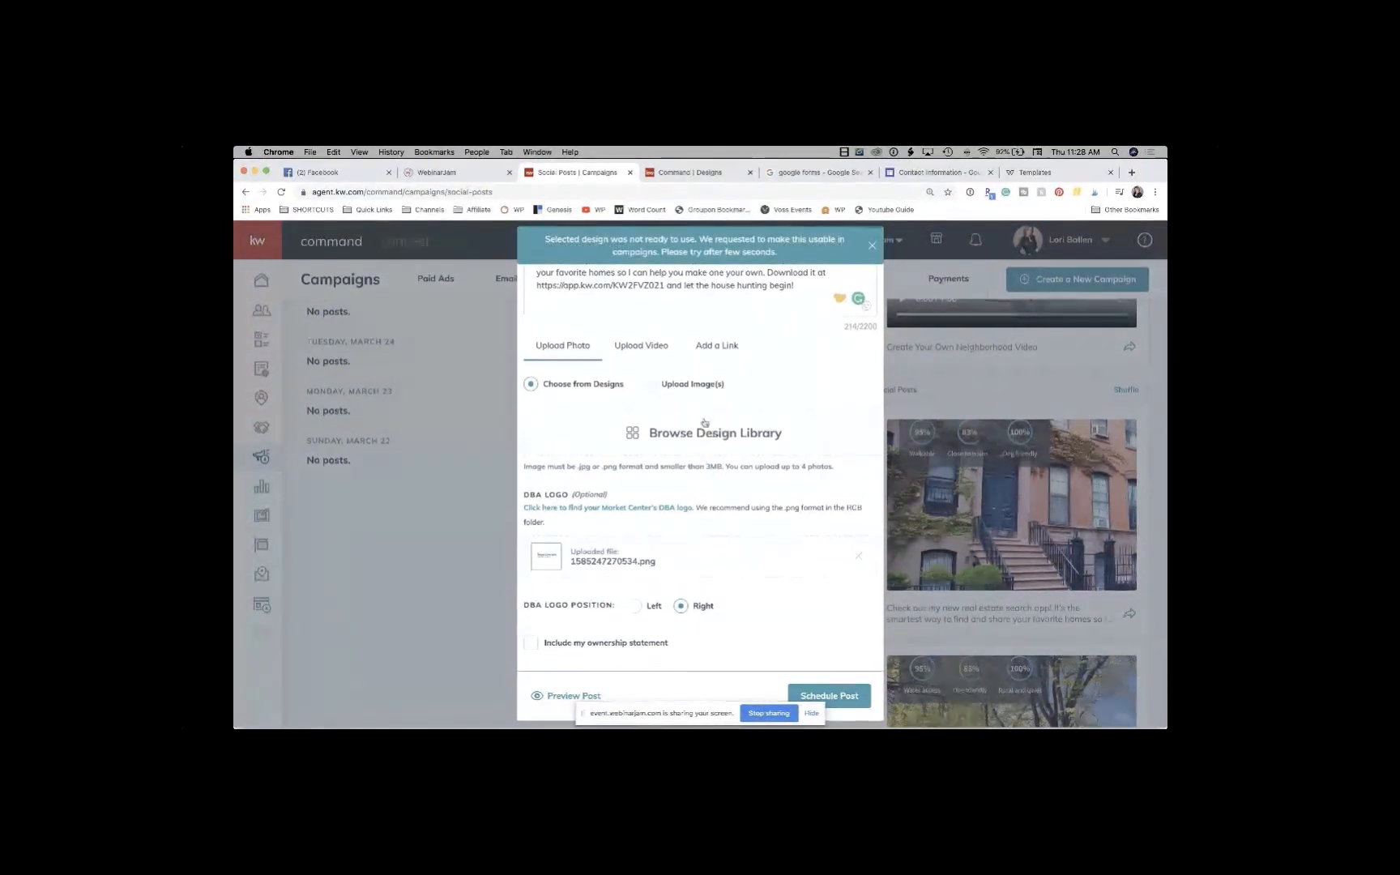
Step: Switch to Upload Image(s) and open the file picker, cancelling without choosing a file
{"action": "scroll", "coordinate": [687, 441], "scroll_direction": "down", "scroll_amount": 1}
{"action": "scroll", "coordinate": [687, 442], "scroll_direction": "up", "scroll_amount": 1}
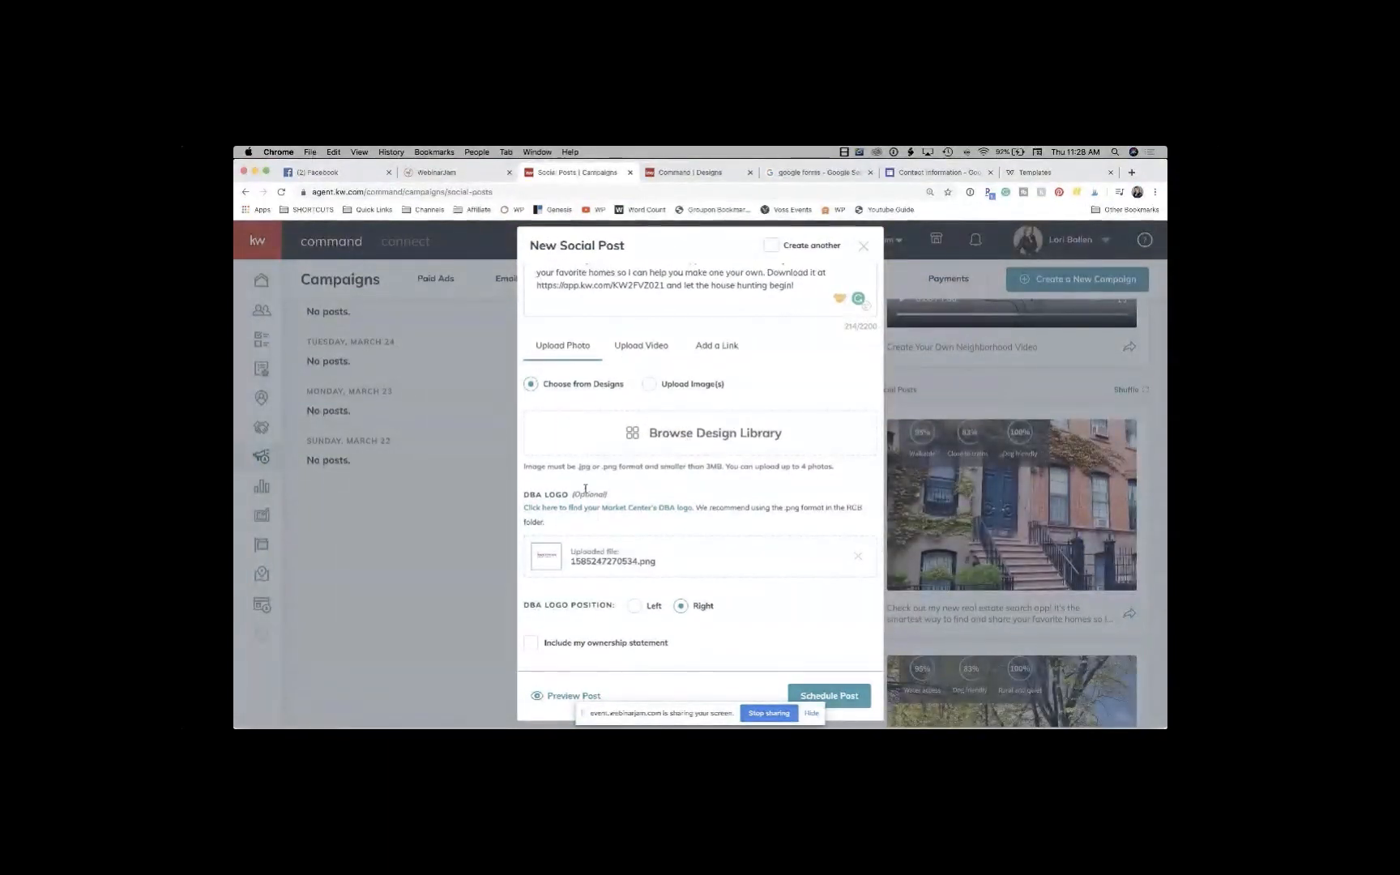
{"action": "left_click", "coordinate": [649, 384]}
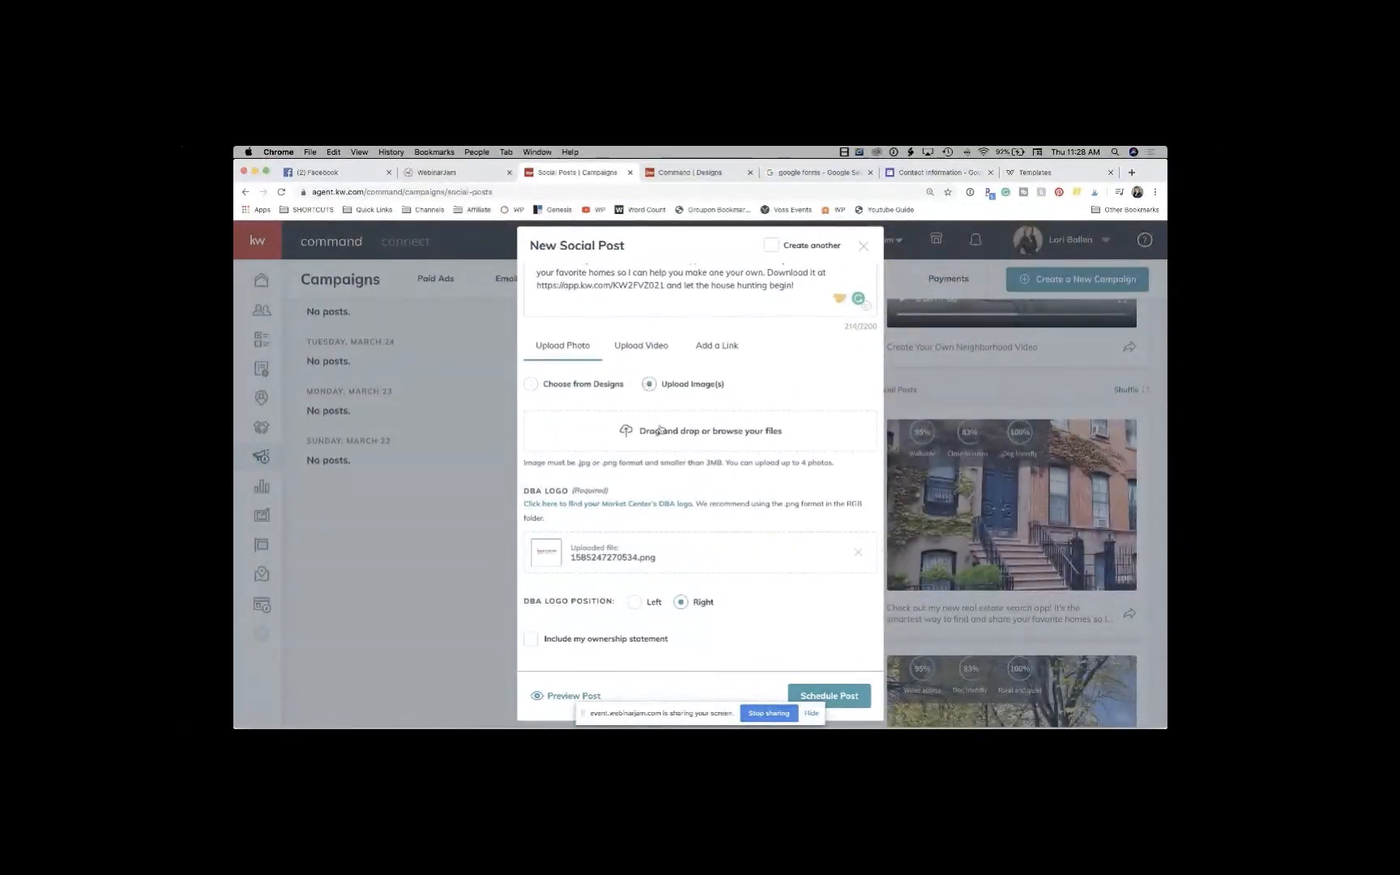
{"action": "left_click", "coordinate": [661, 431]}
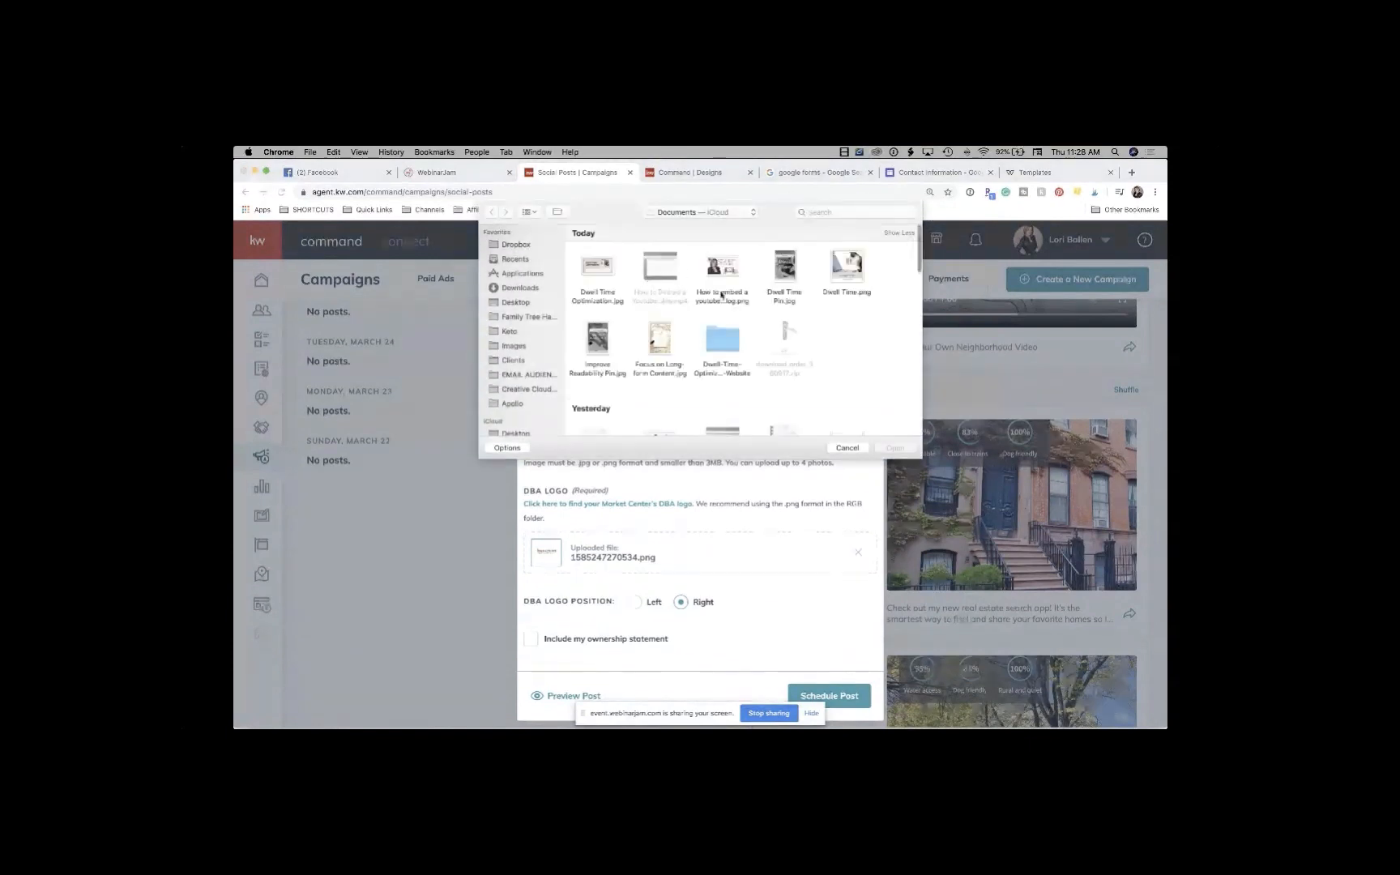
{"action": "scroll", "coordinate": [744, 318], "scroll_direction": "down", "scroll_amount": 5}
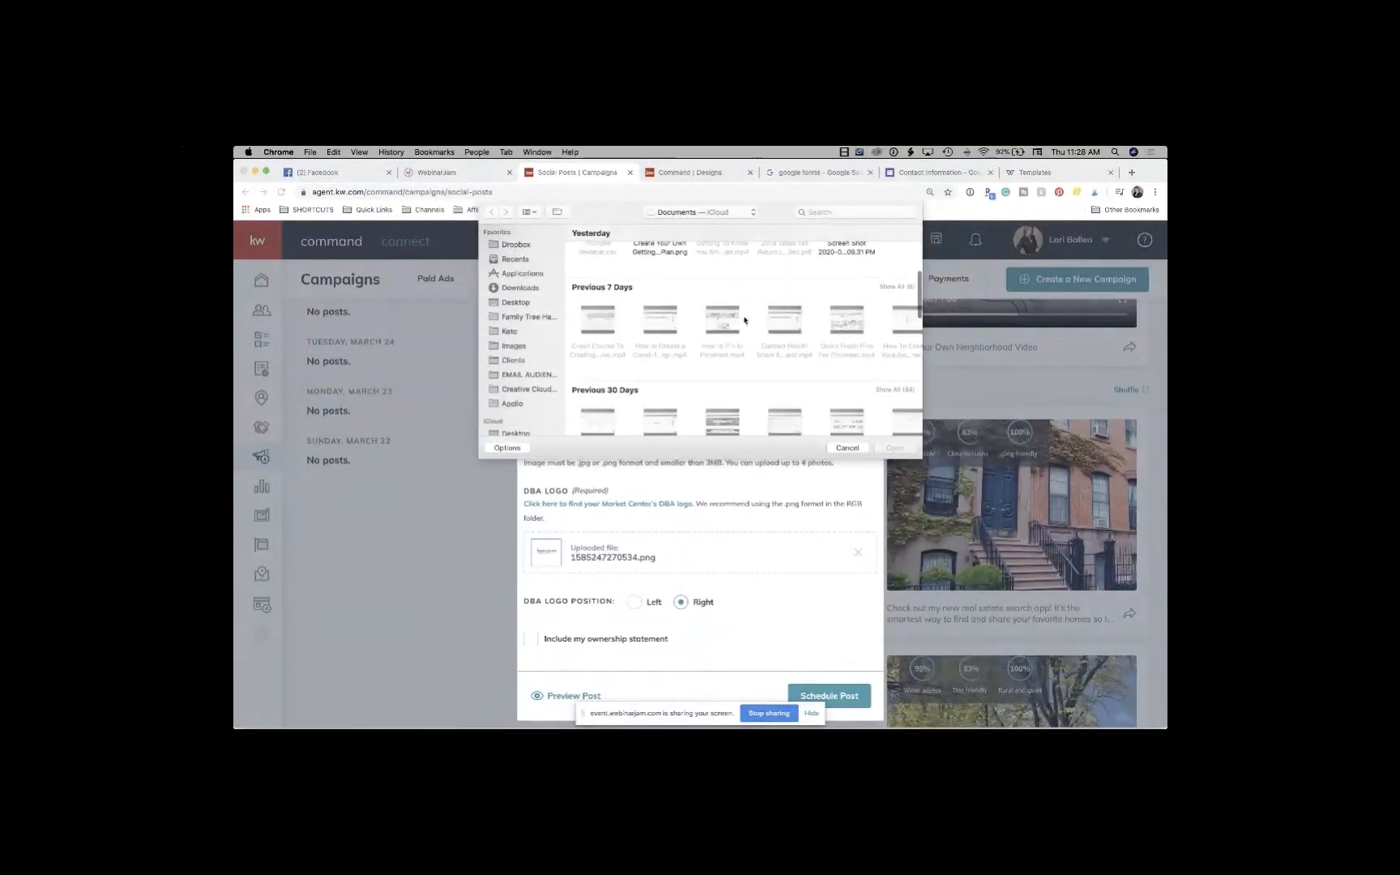
{"action": "scroll", "coordinate": [743, 320], "scroll_direction": "down", "scroll_amount": 3}
{"action": "left_click", "coordinate": [848, 447]}
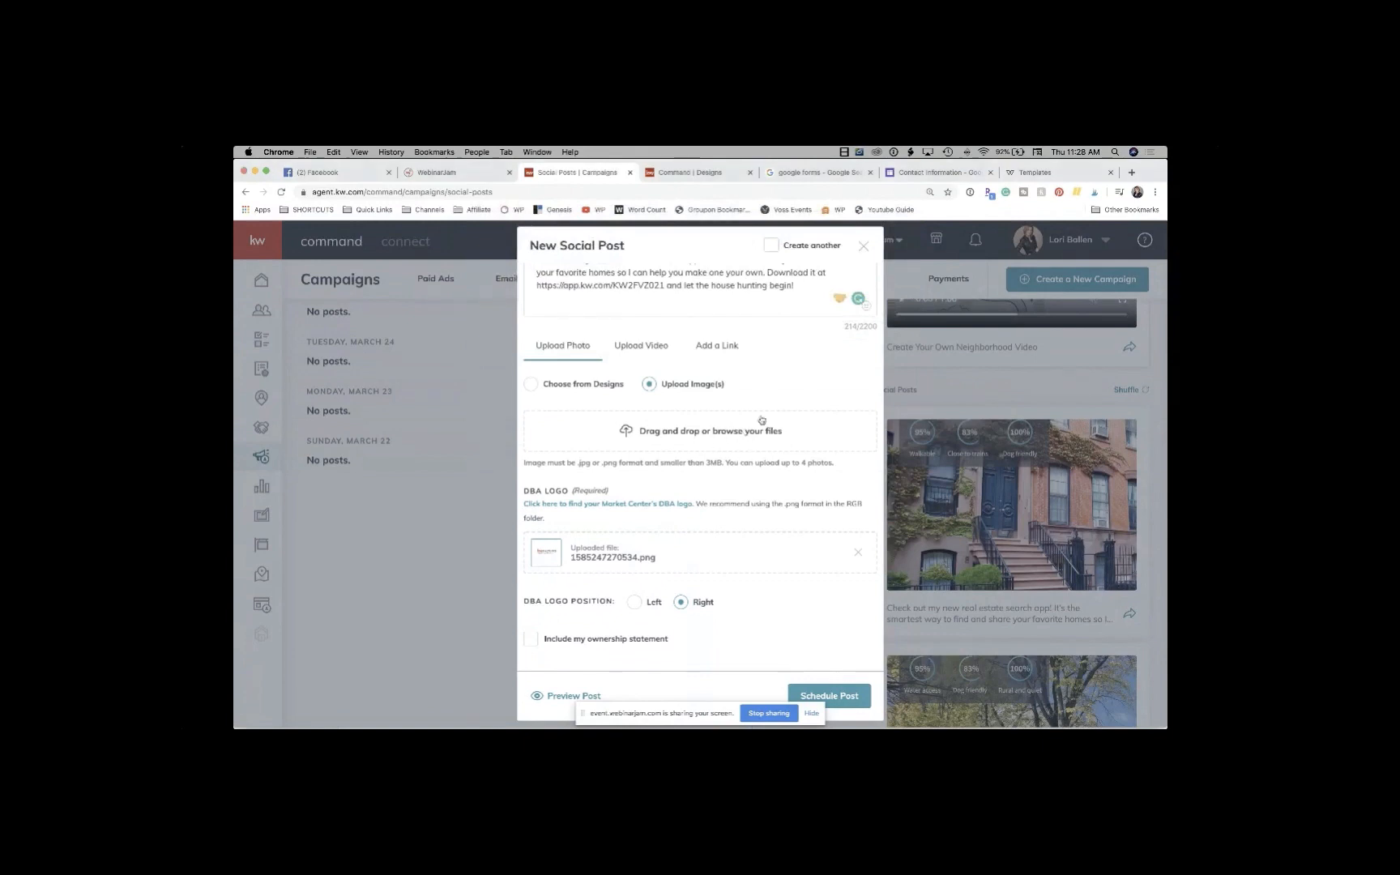
Step: Close the New Social Post without posting, back to the Social Posts calendar
{"action": "scroll", "coordinate": [763, 419], "scroll_direction": "down", "scroll_amount": 2}
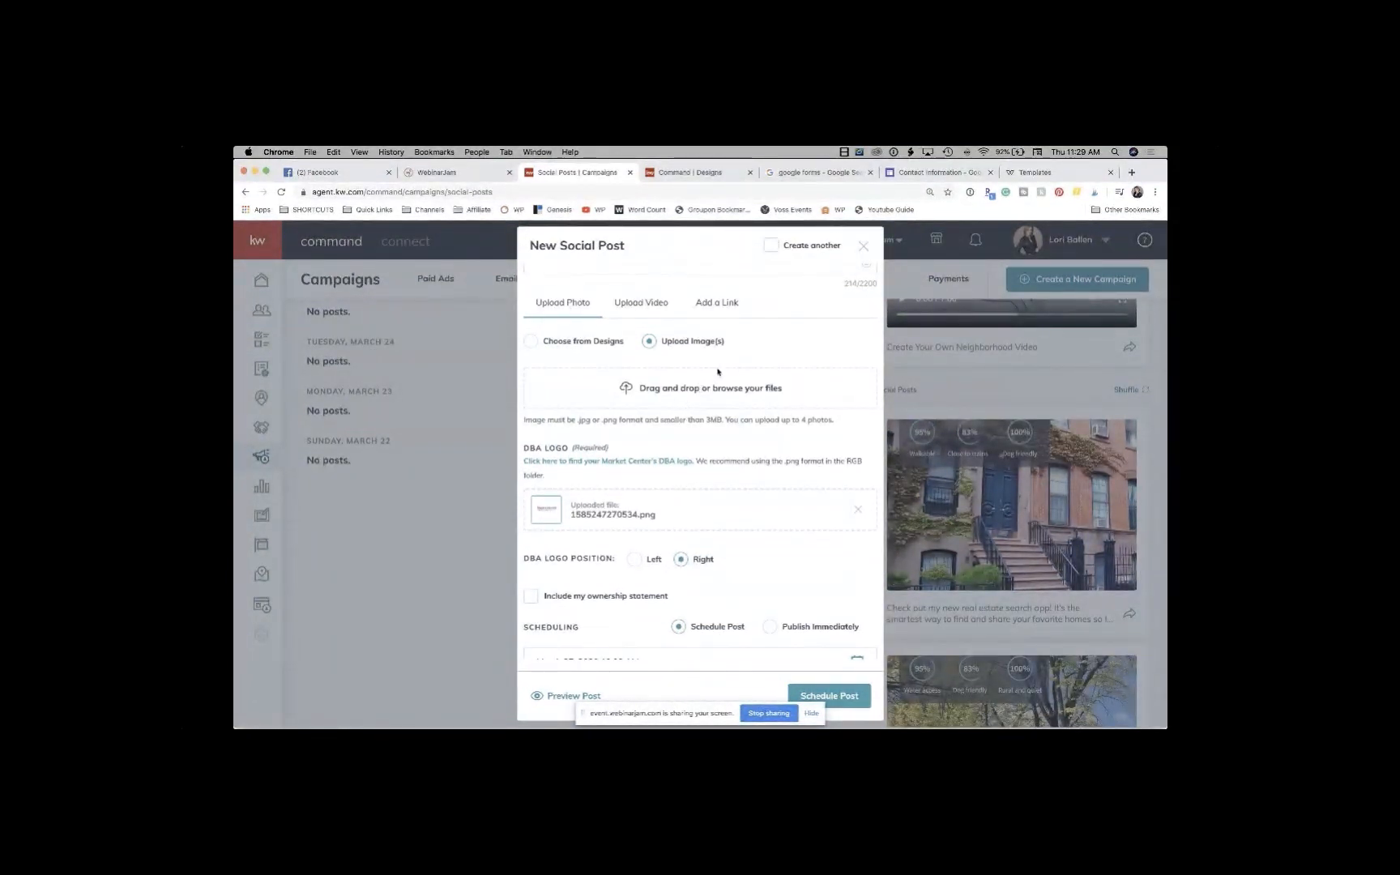
{"action": "scroll", "coordinate": [706, 395], "scroll_direction": "down", "scroll_amount": 3}
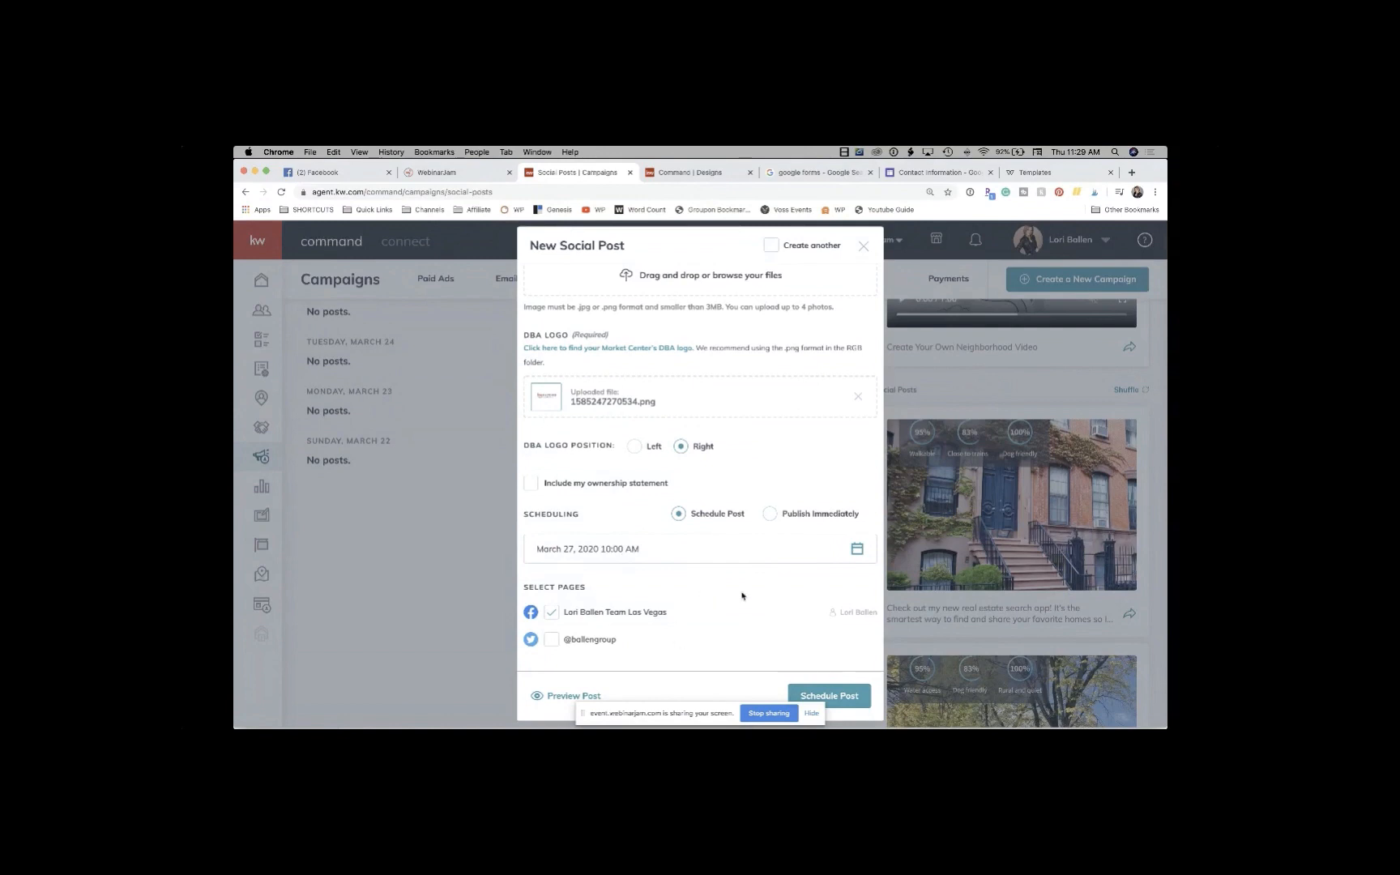
{"action": "left_click", "coordinate": [863, 245]}
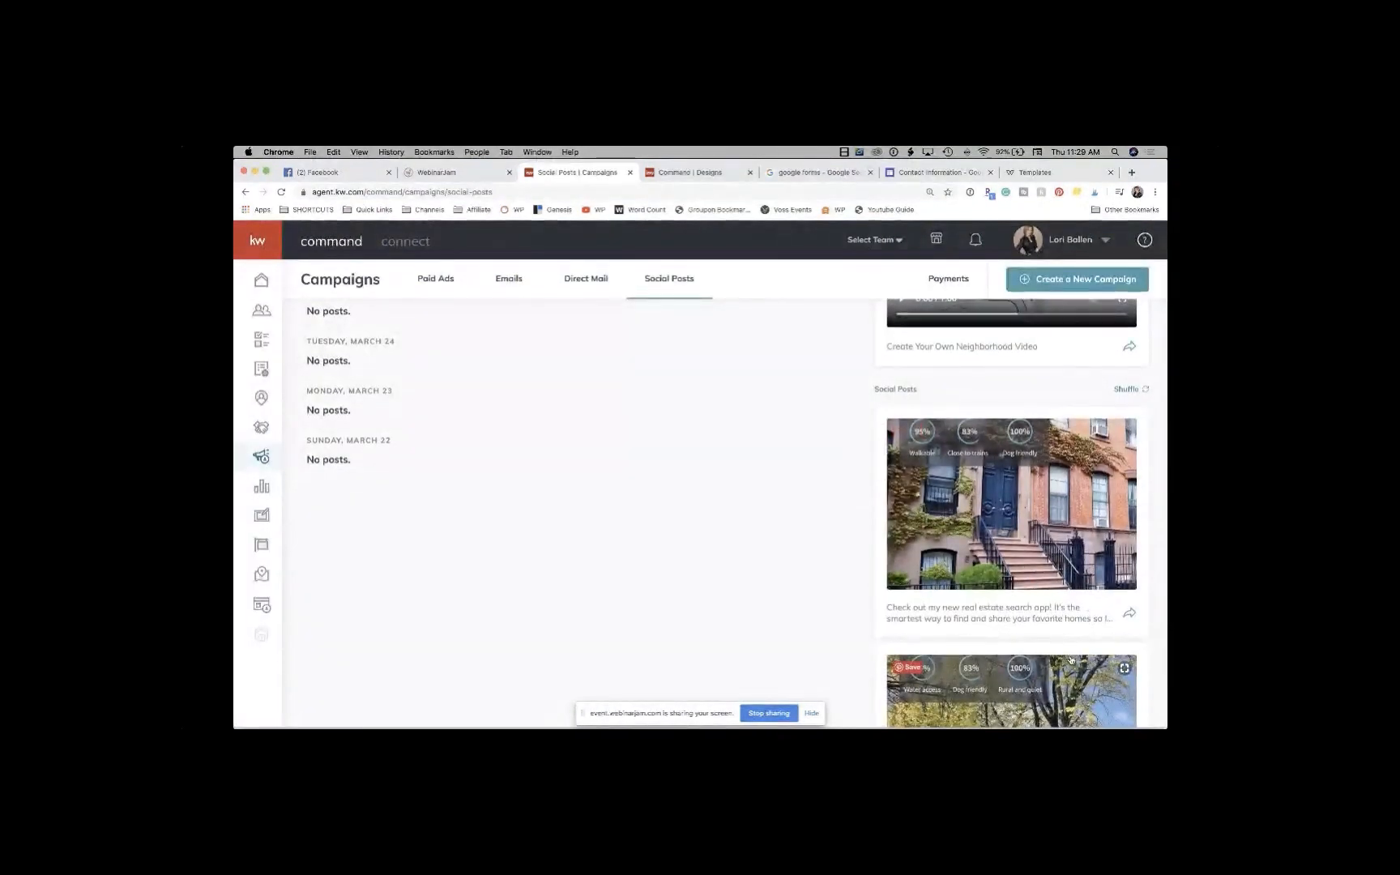
{"action": "scroll", "coordinate": [1086, 632], "scroll_direction": "down", "scroll_amount": 5}
{"action": "scroll", "coordinate": [1069, 659], "scroll_direction": "down", "scroll_amount": 3}
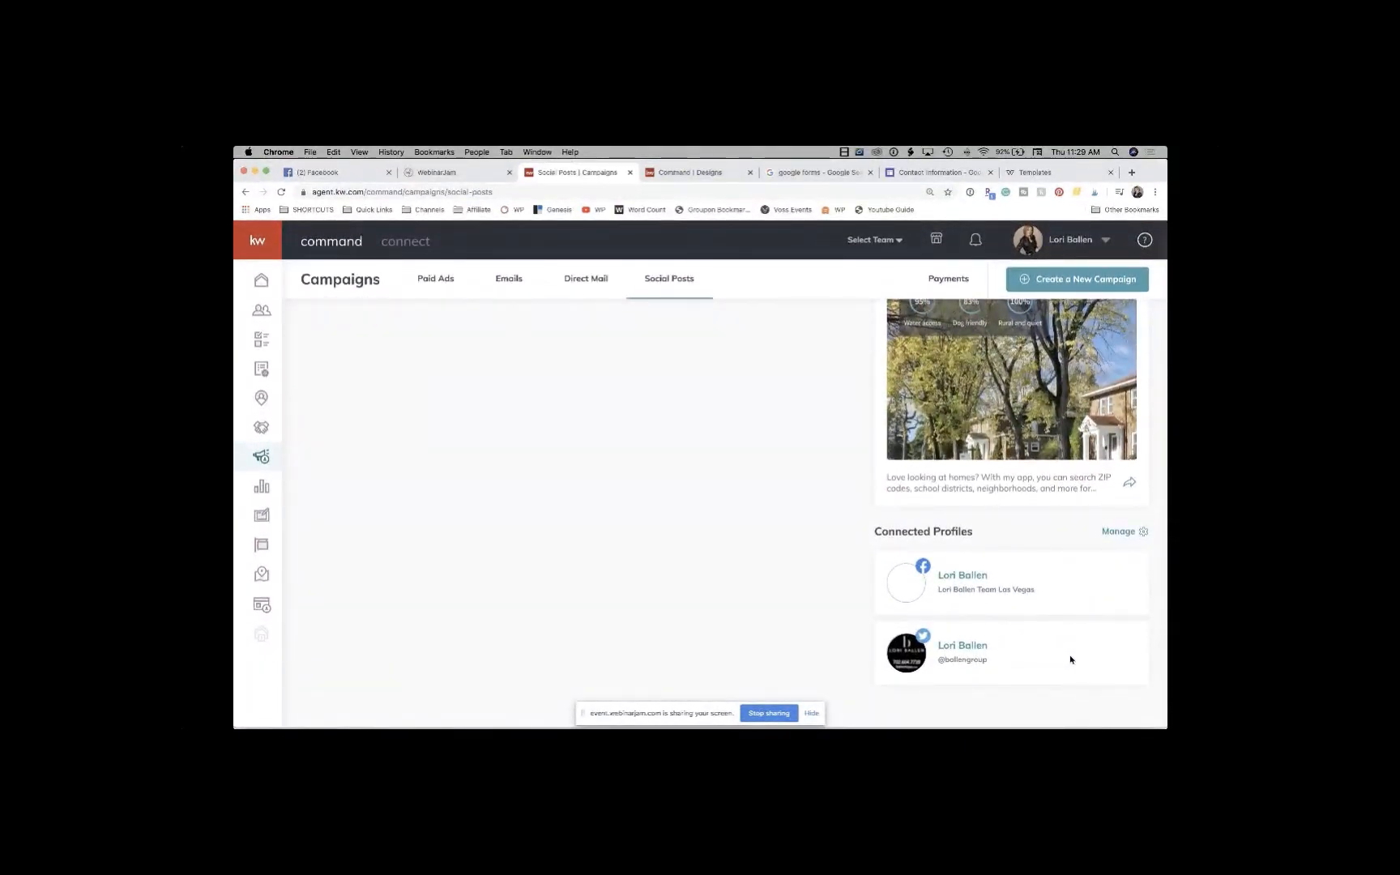
{"action": "scroll", "coordinate": [1070, 659], "scroll_direction": "up", "scroll_amount": 5}
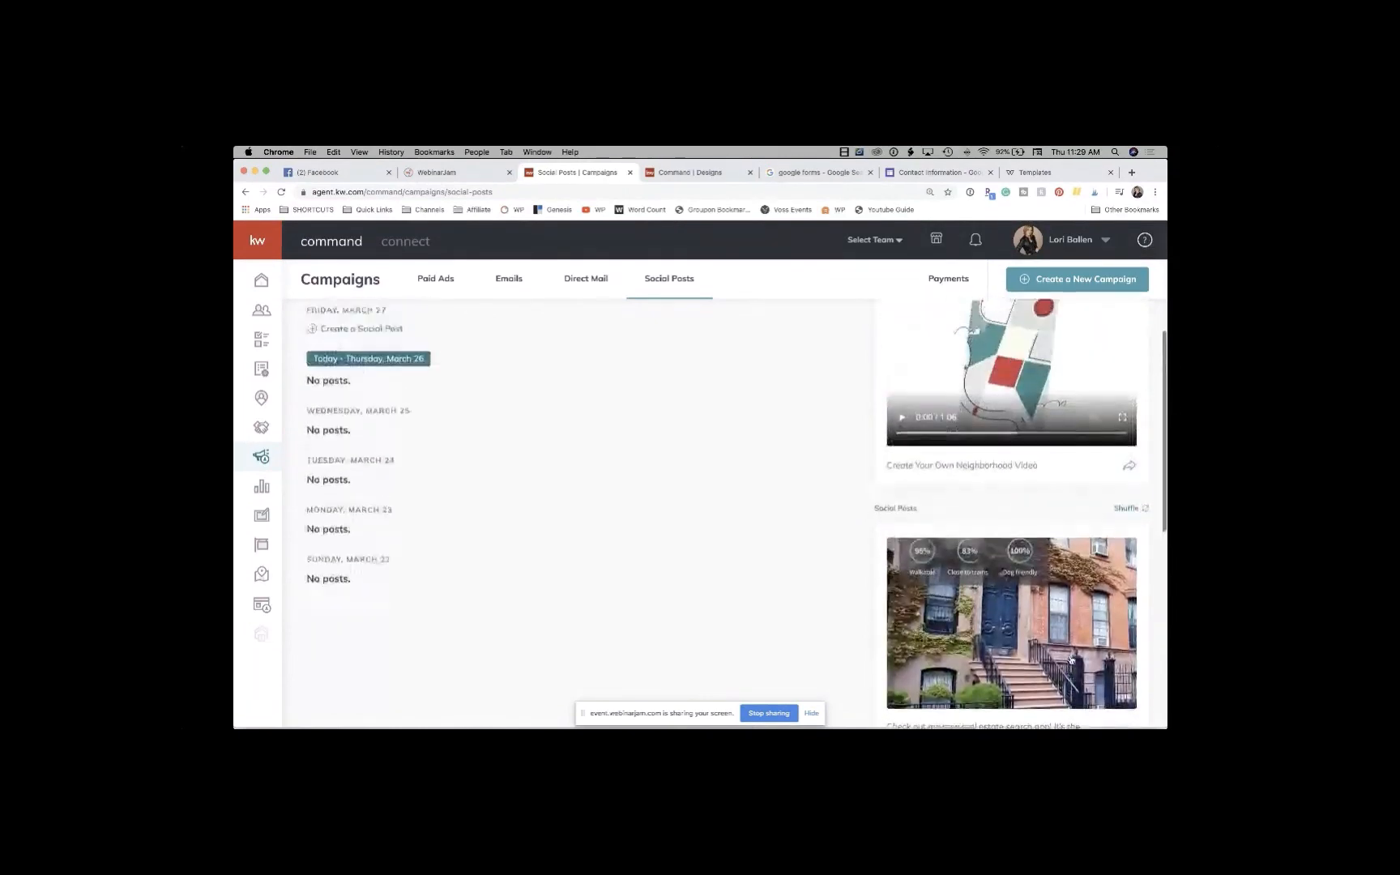
{"action": "scroll", "coordinate": [1069, 659], "scroll_direction": "up", "scroll_amount": 5}
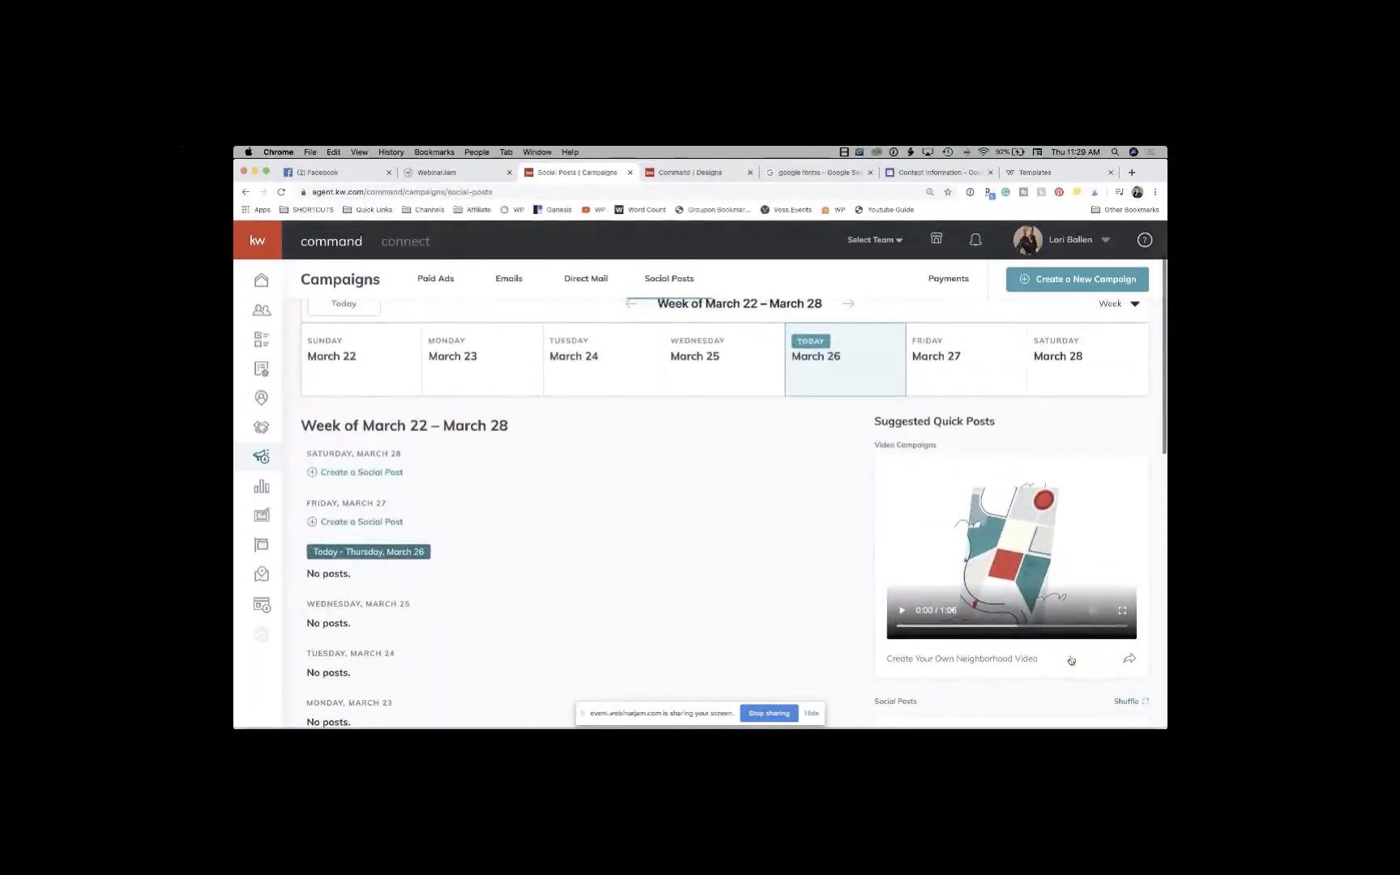
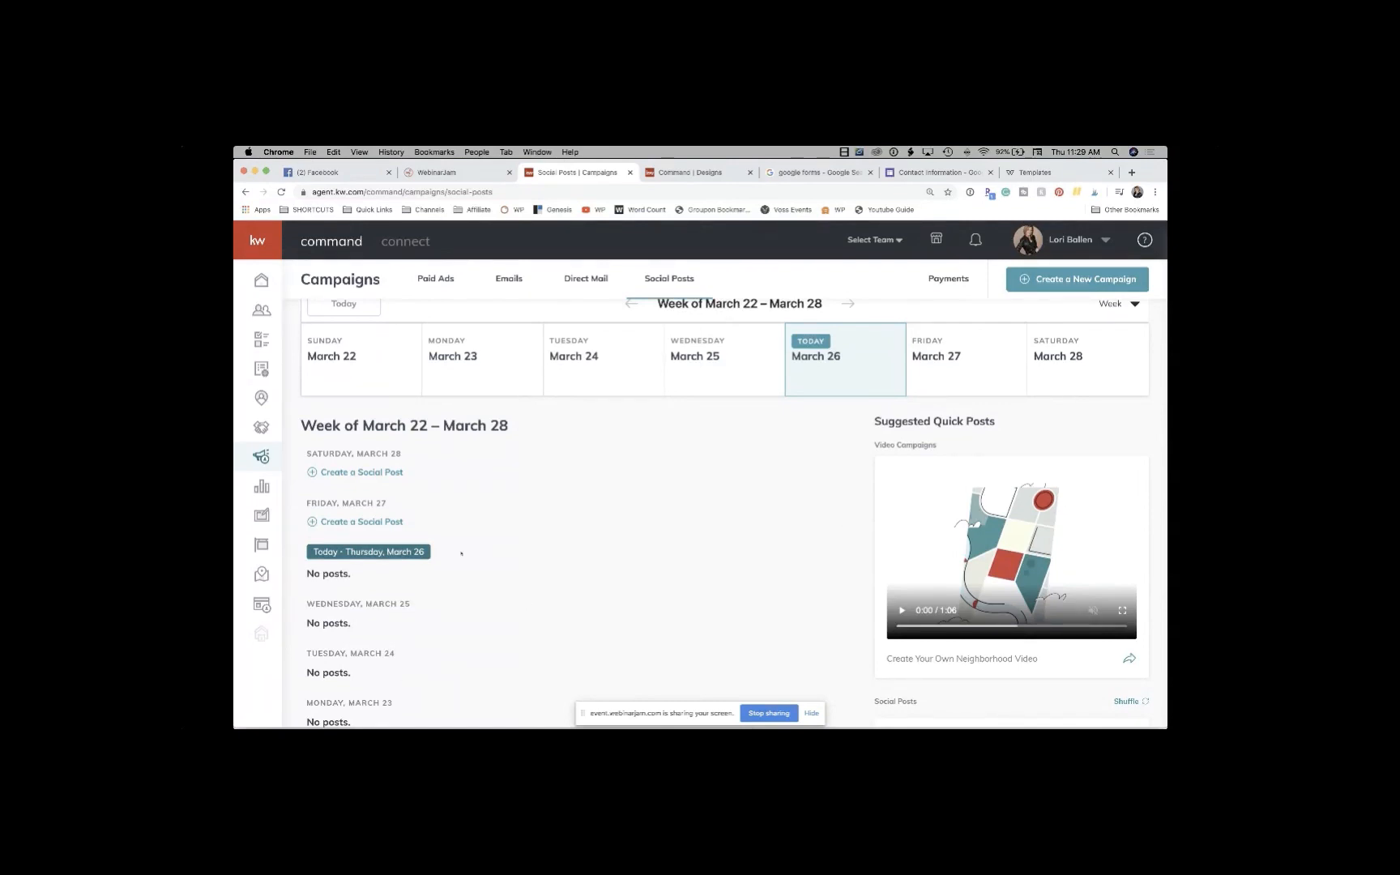
Step: Open the first For Sale Facebook template from Designs > New Designs and bring up KW listing search
{"action": "scroll", "coordinate": [462, 554], "scroll_direction": "down", "scroll_amount": 2}
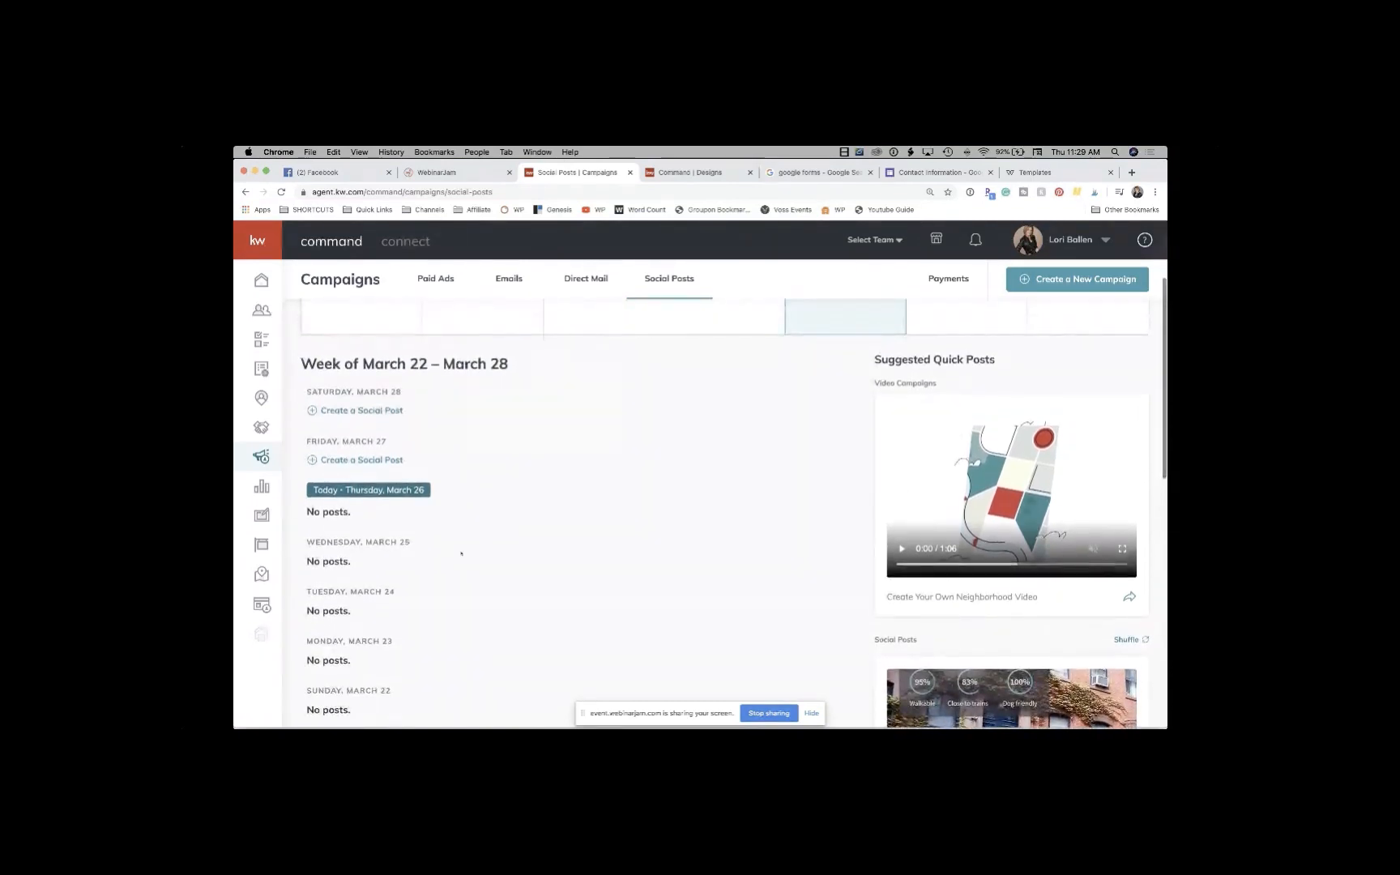
{"action": "left_click", "coordinate": [706, 175]}
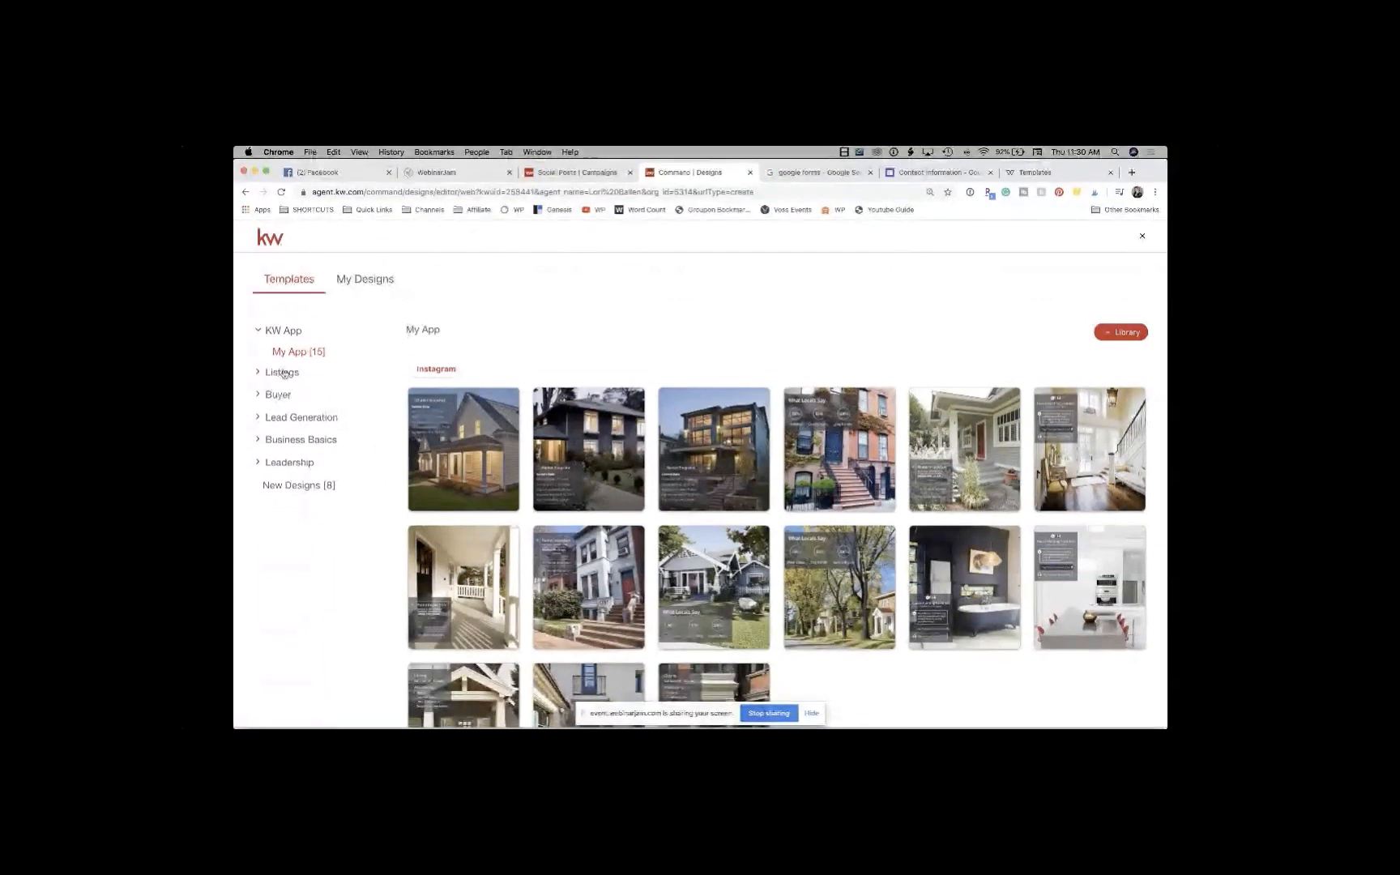
{"action": "left_click", "coordinate": [295, 485]}
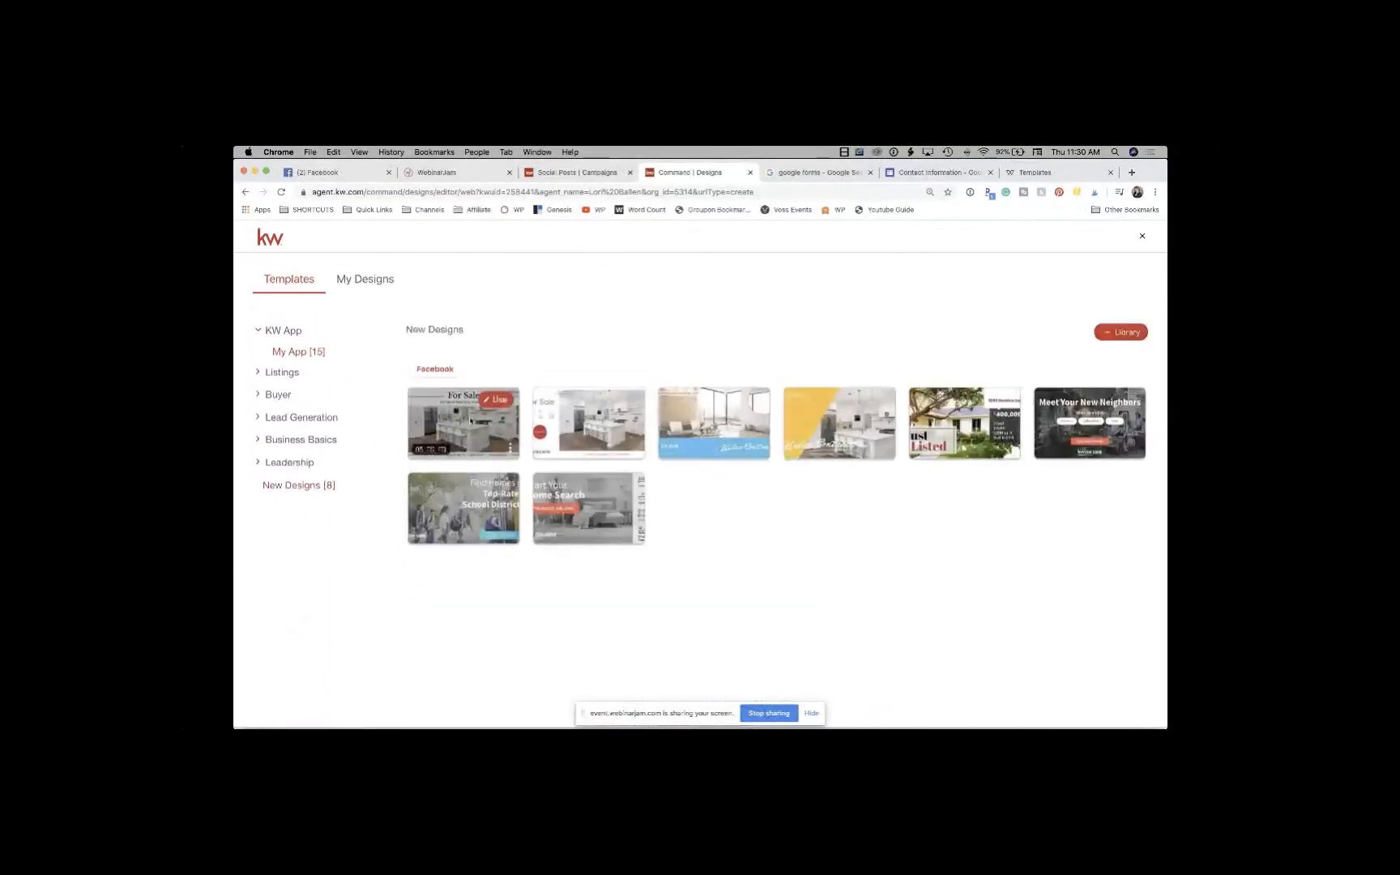
{"action": "left_click", "coordinate": [504, 403]}
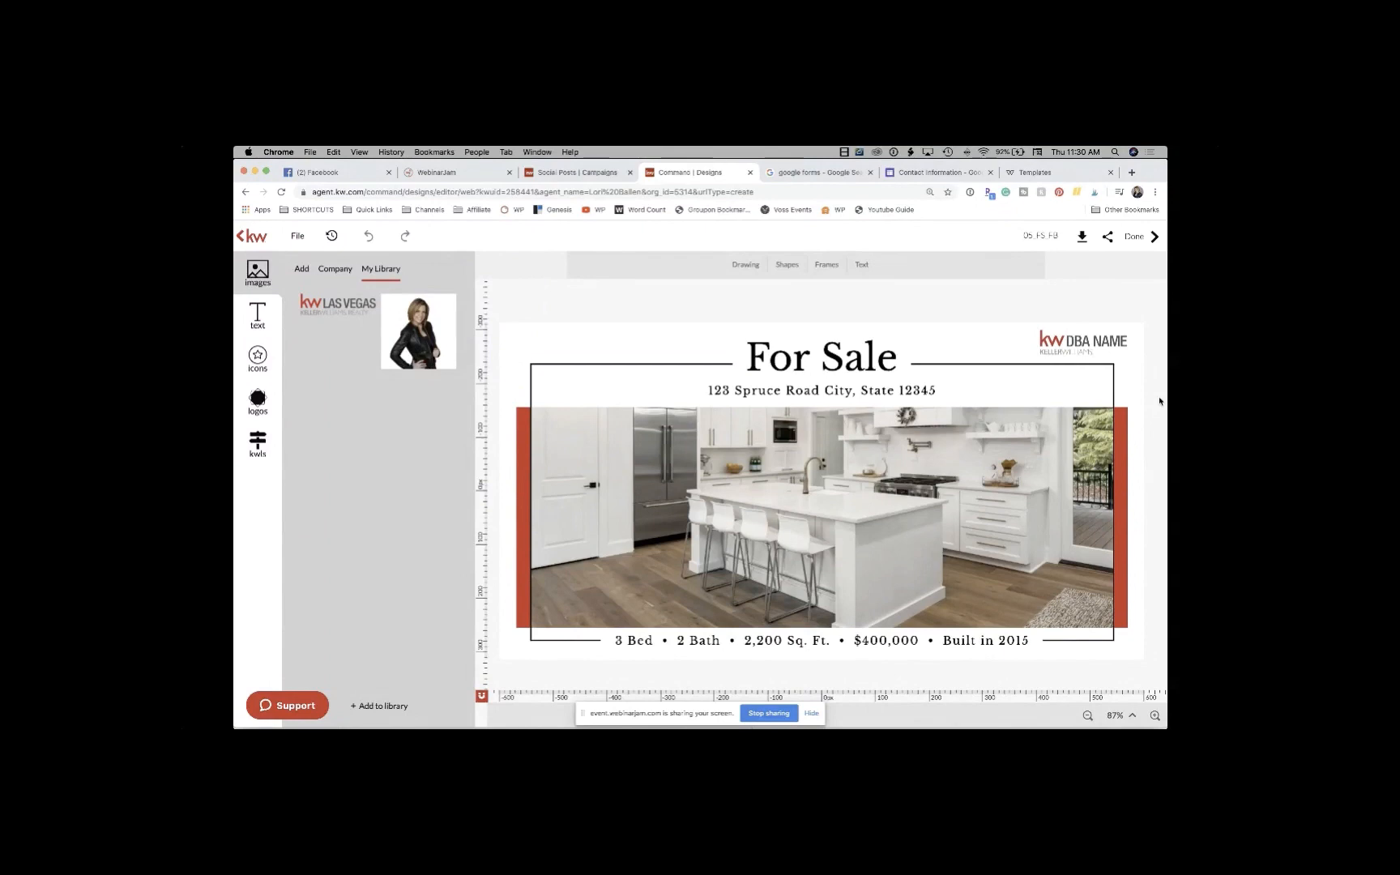
{"action": "left_click", "coordinate": [257, 445]}
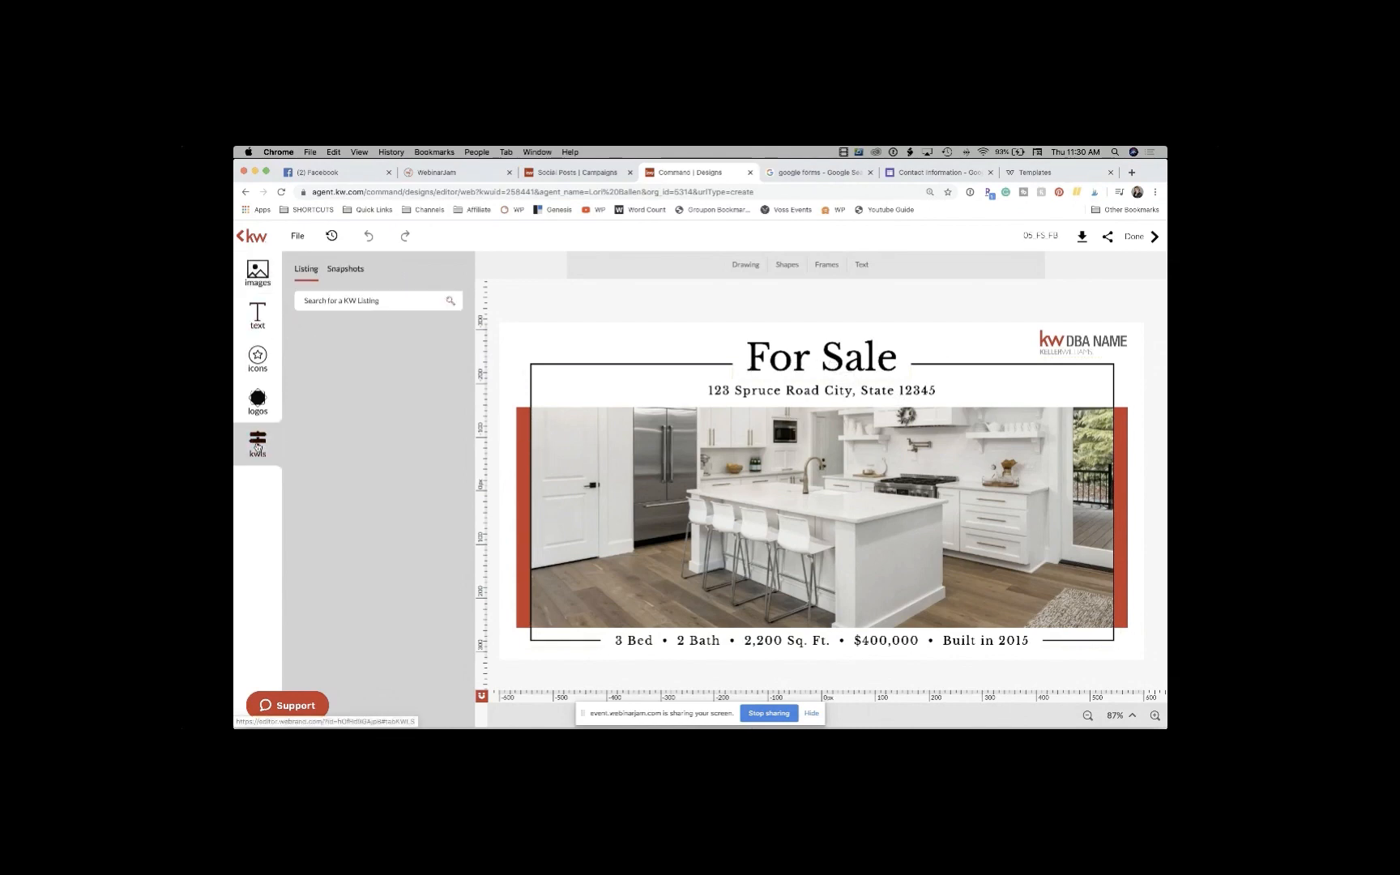
Step: Search KW listings by listing agent for two agent names, both returning no results
{"action": "left_click", "coordinate": [354, 299]}
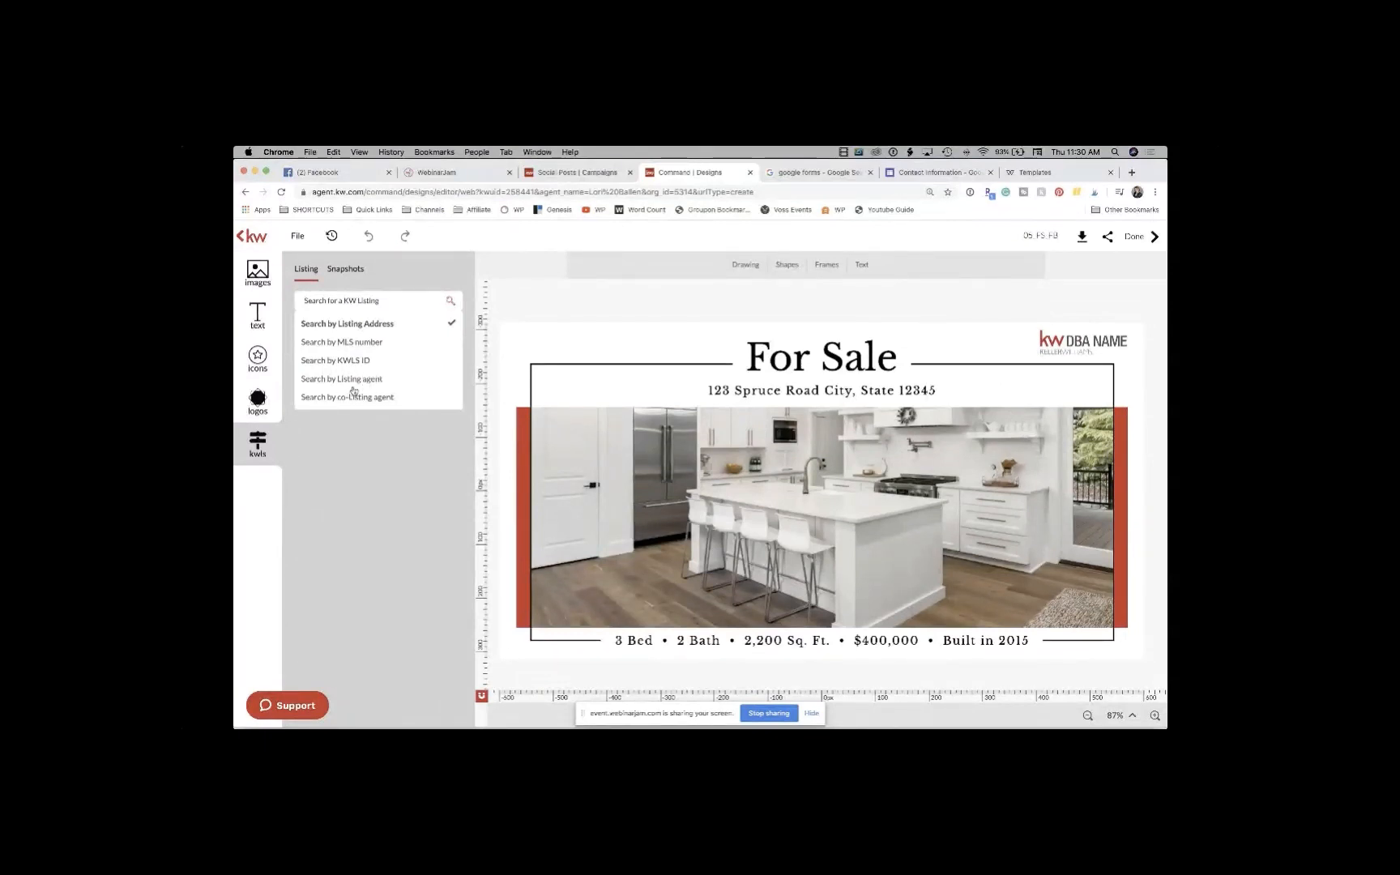
{"action": "left_click", "coordinate": [355, 380]}
{"action": "type", "text": "kl"}
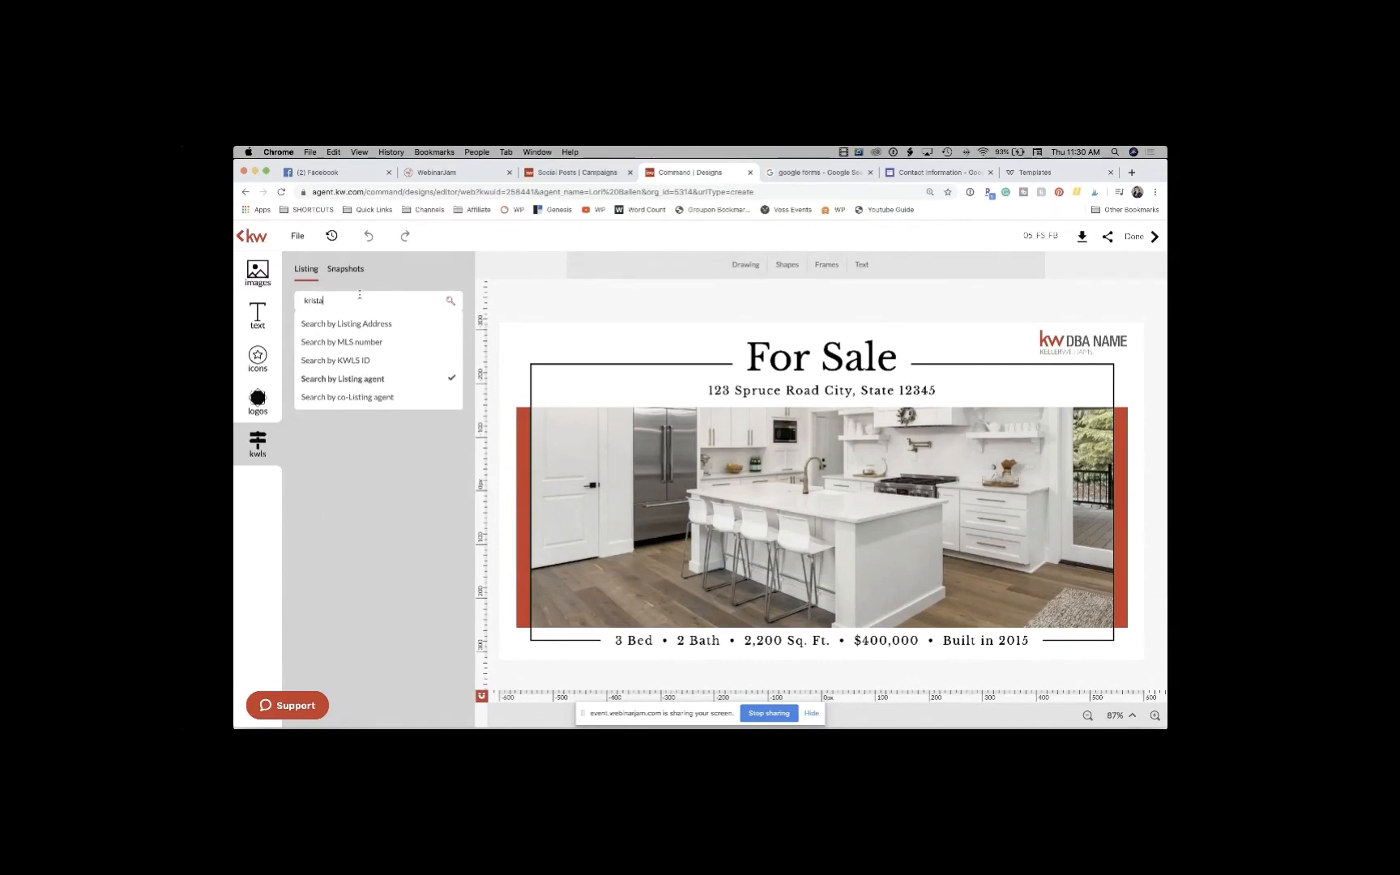
{"action": "key", "text": "Return"}
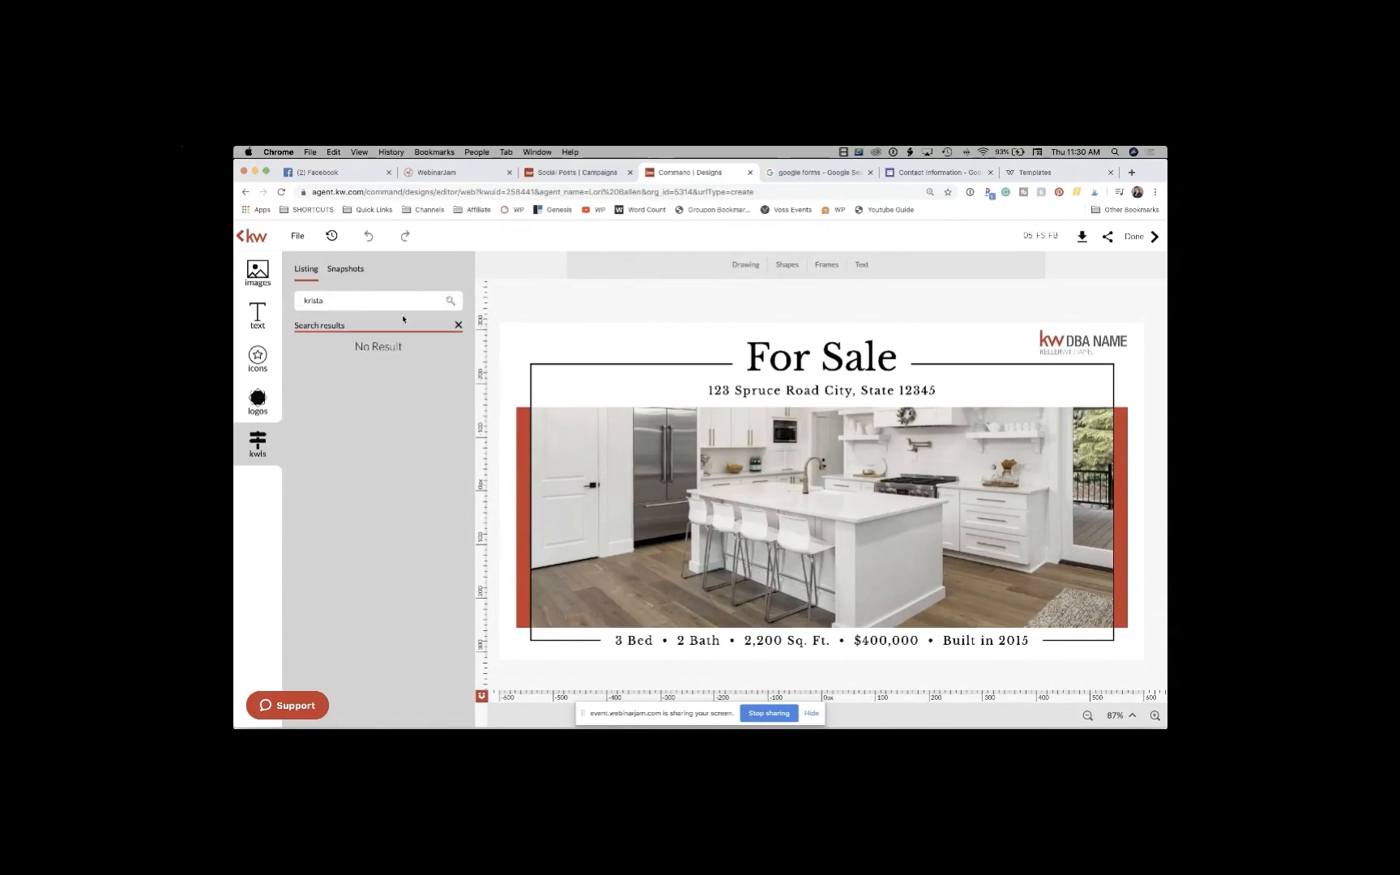
{"action": "left_click", "coordinate": [371, 299]}
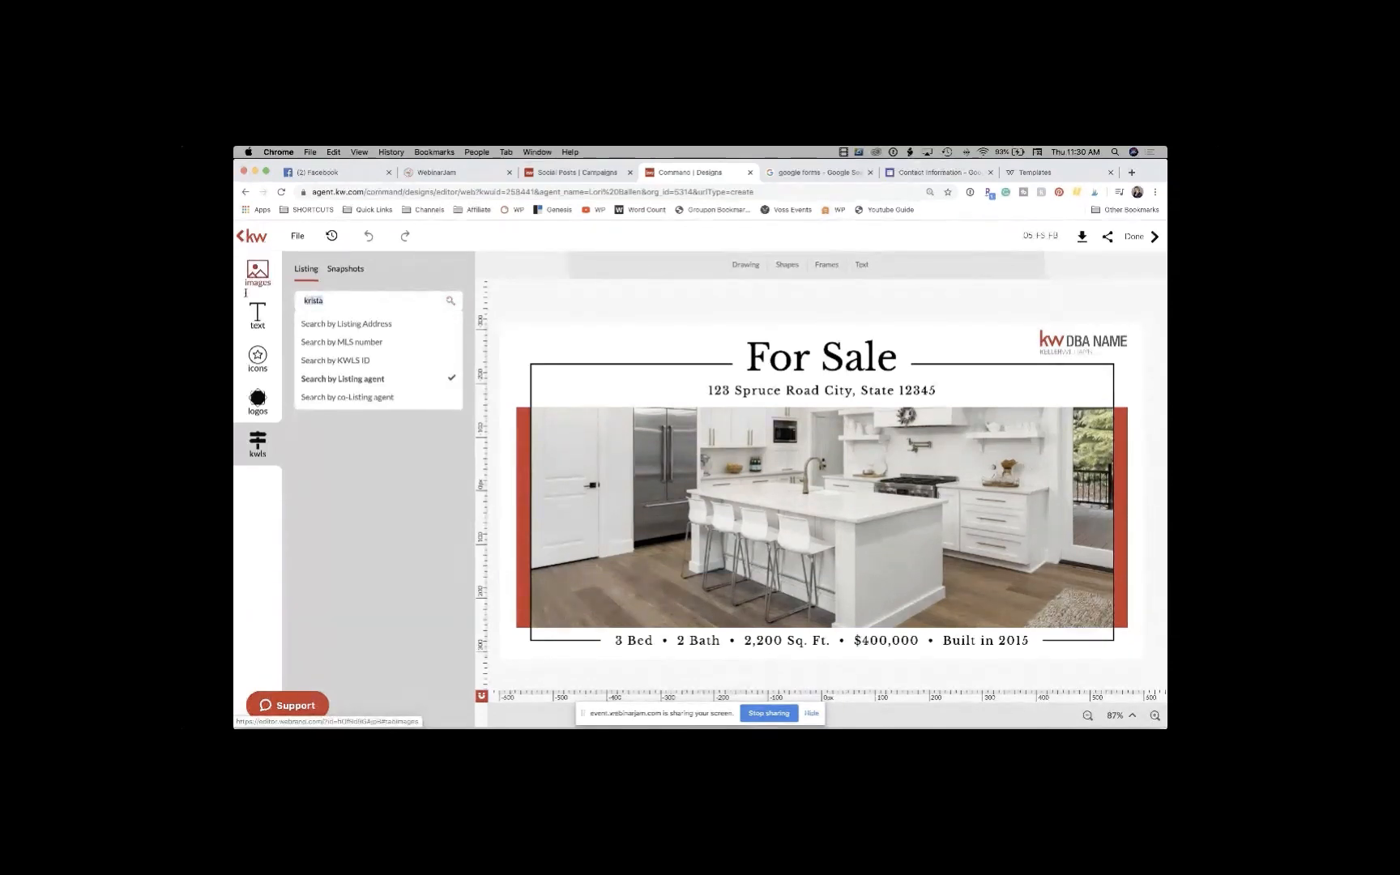
{"action": "type", "text": "porter"}
{"action": "key", "text": "Return"}
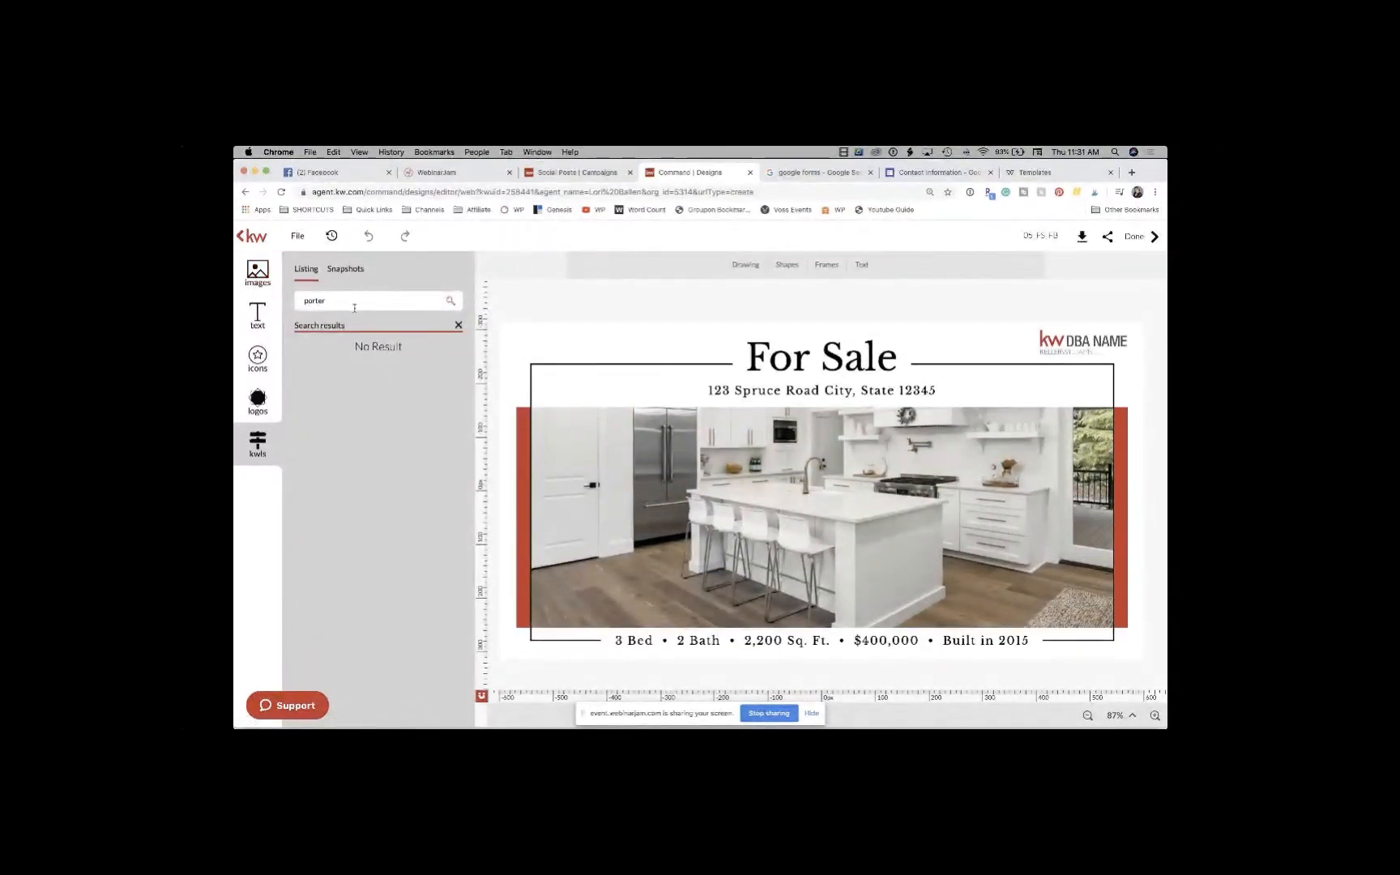
Step: Select the search text, then switch to another browser tab's address bar
{"action": "left_click_drag", "start_coordinate": [323, 300], "coordinate": [295, 297]}
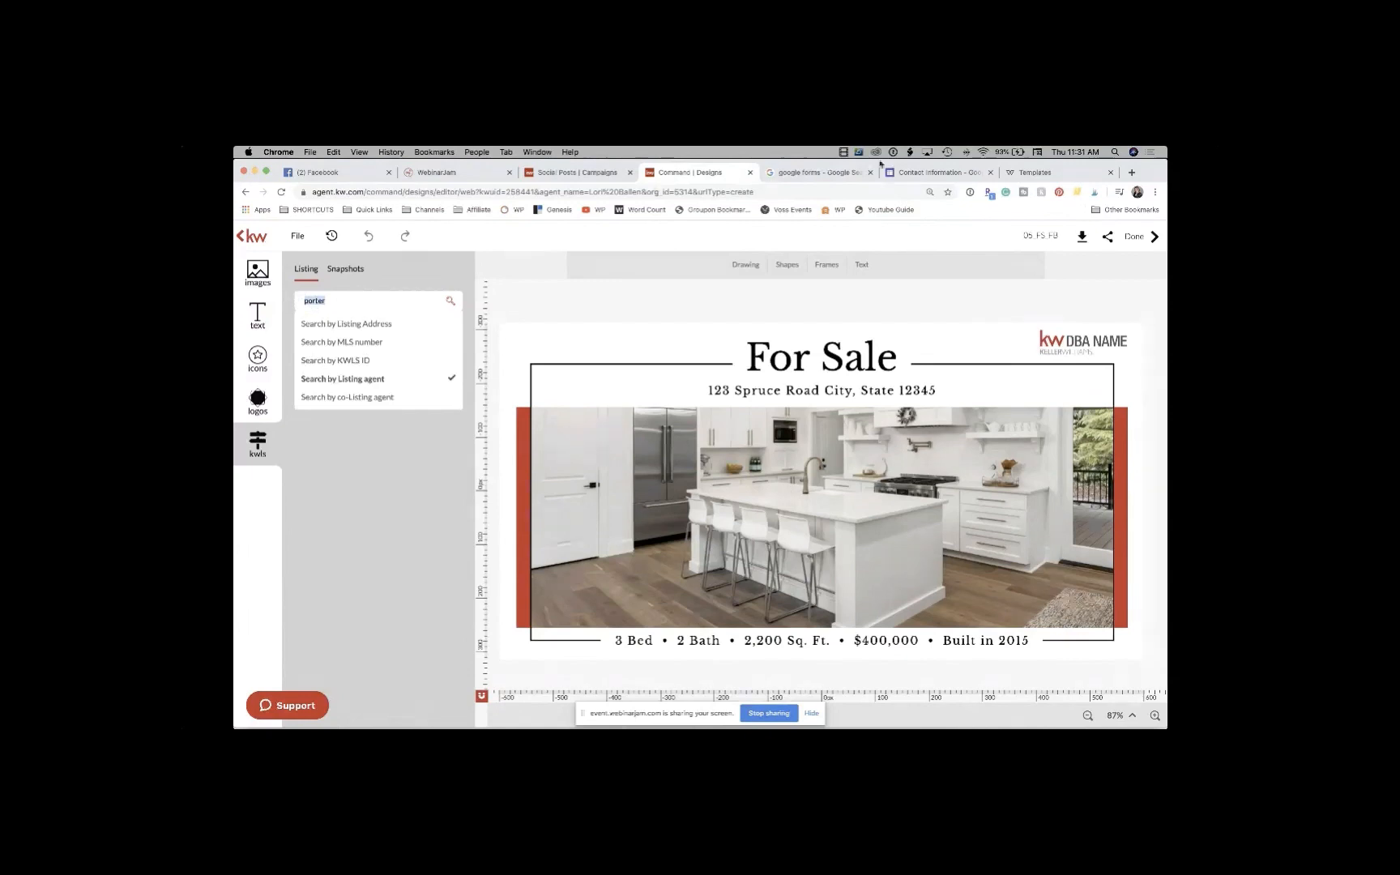
{"action": "left_click", "coordinate": [801, 171]}
{"action": "left_click", "coordinate": [659, 192]}
Step: Load ballenvegas.com and scroll down its home page
{"action": "type", "text": "ballenvegas.com"}
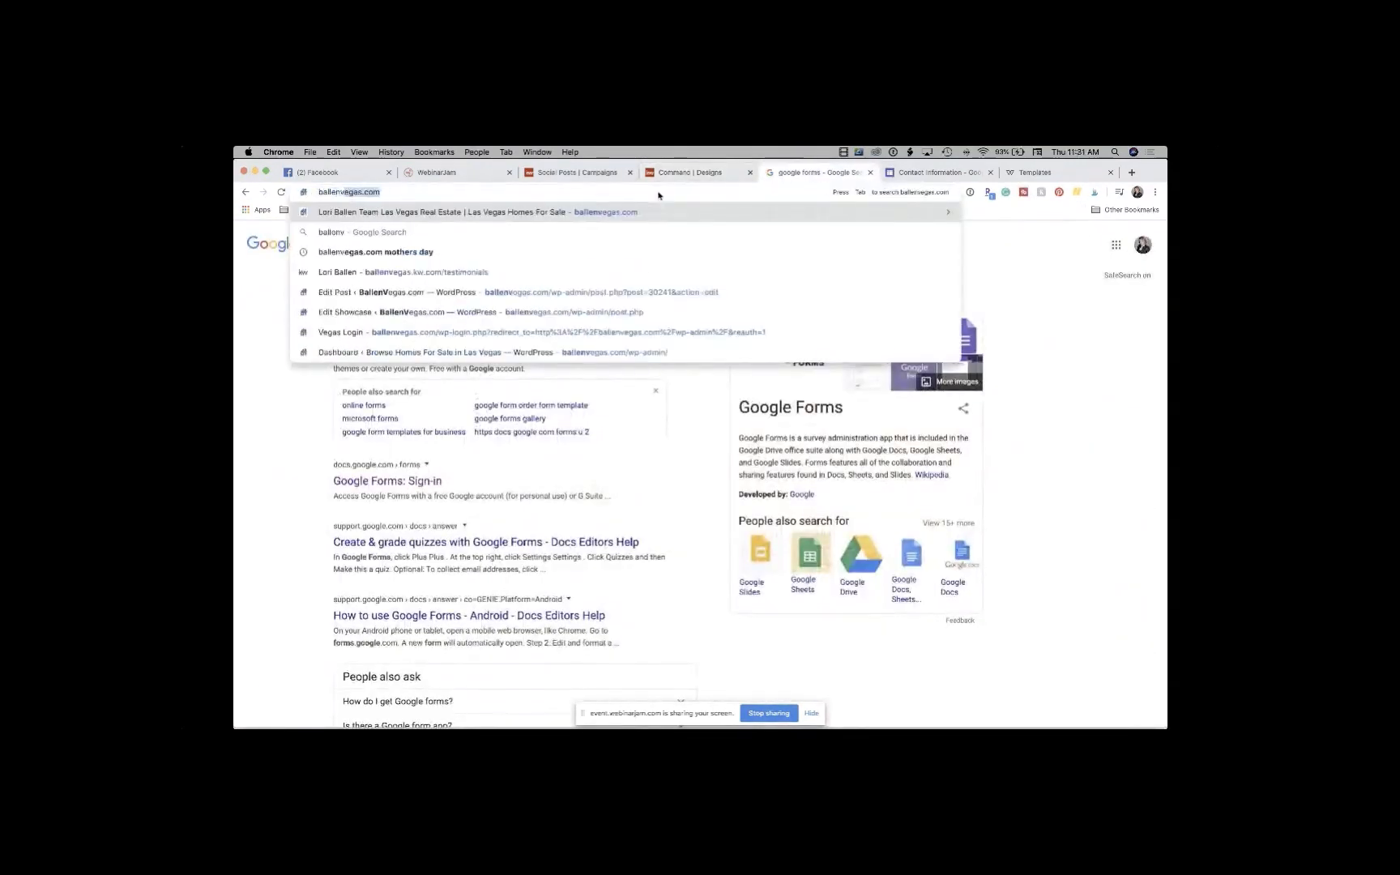
{"action": "key", "text": "Return"}
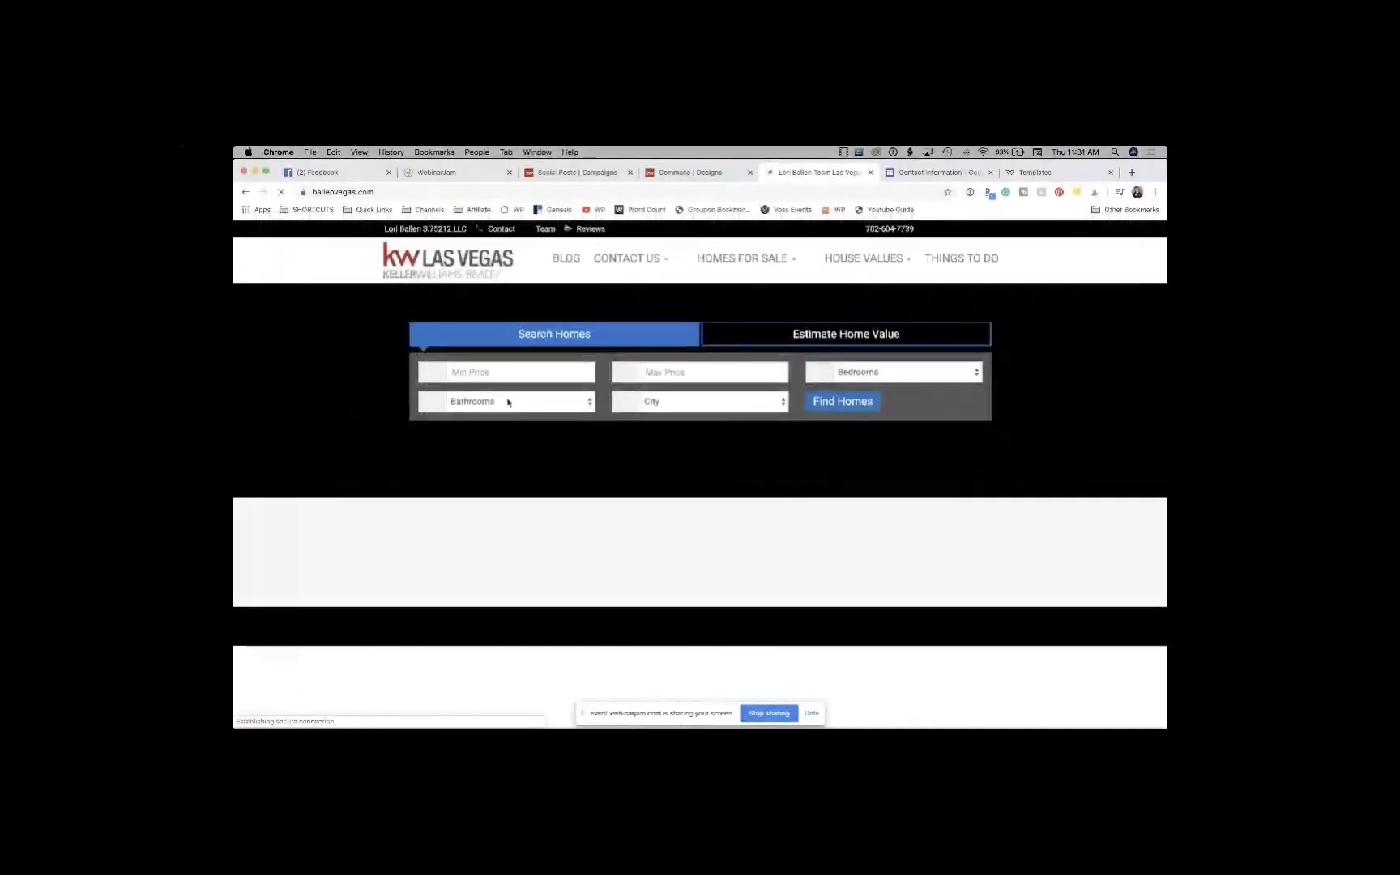
{"action": "scroll", "coordinate": [574, 435], "scroll_direction": "down", "scroll_amount": 5}
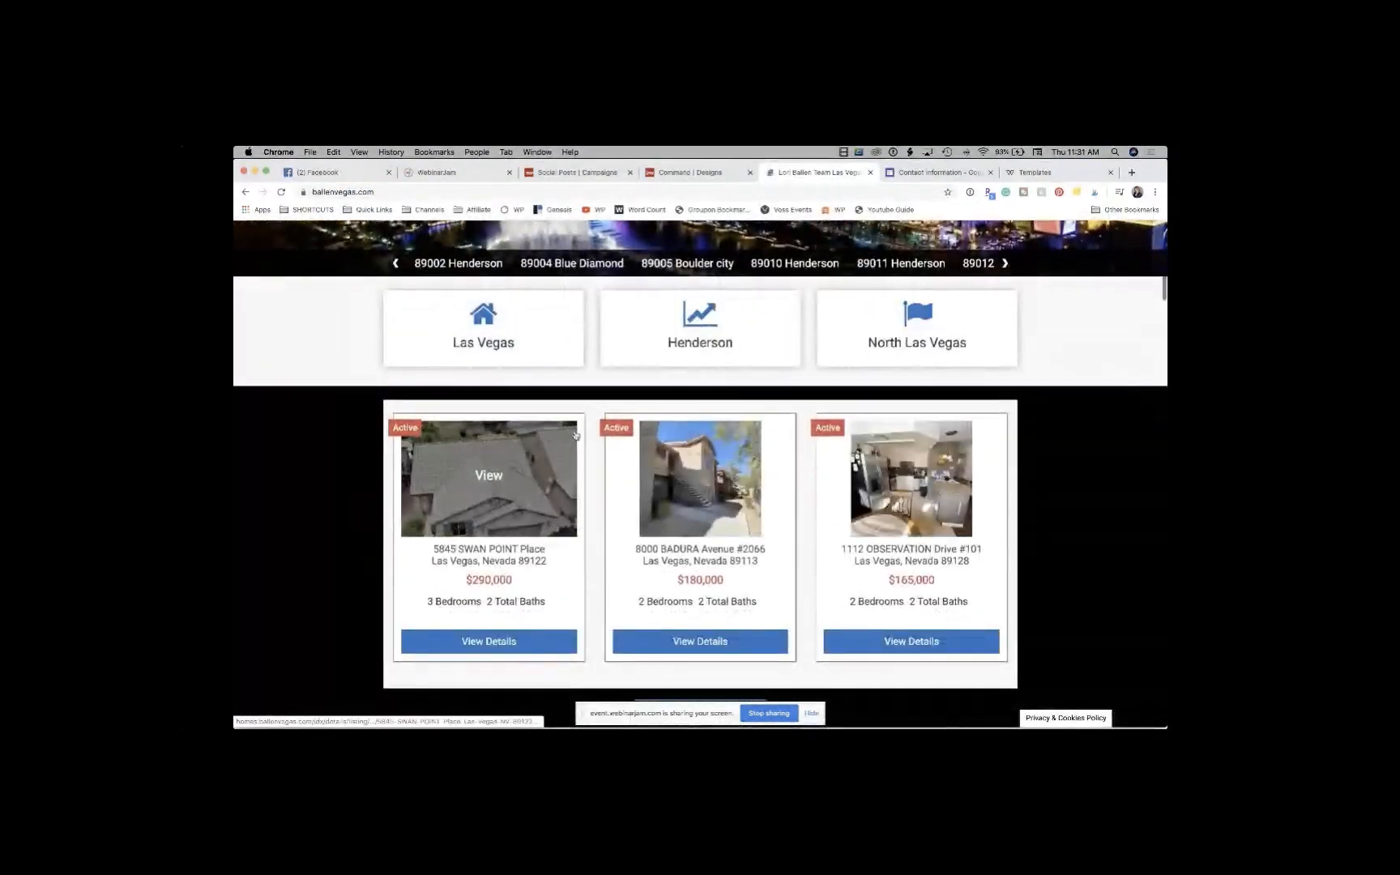
{"action": "scroll", "coordinate": [577, 435], "scroll_direction": "down", "scroll_amount": 3}
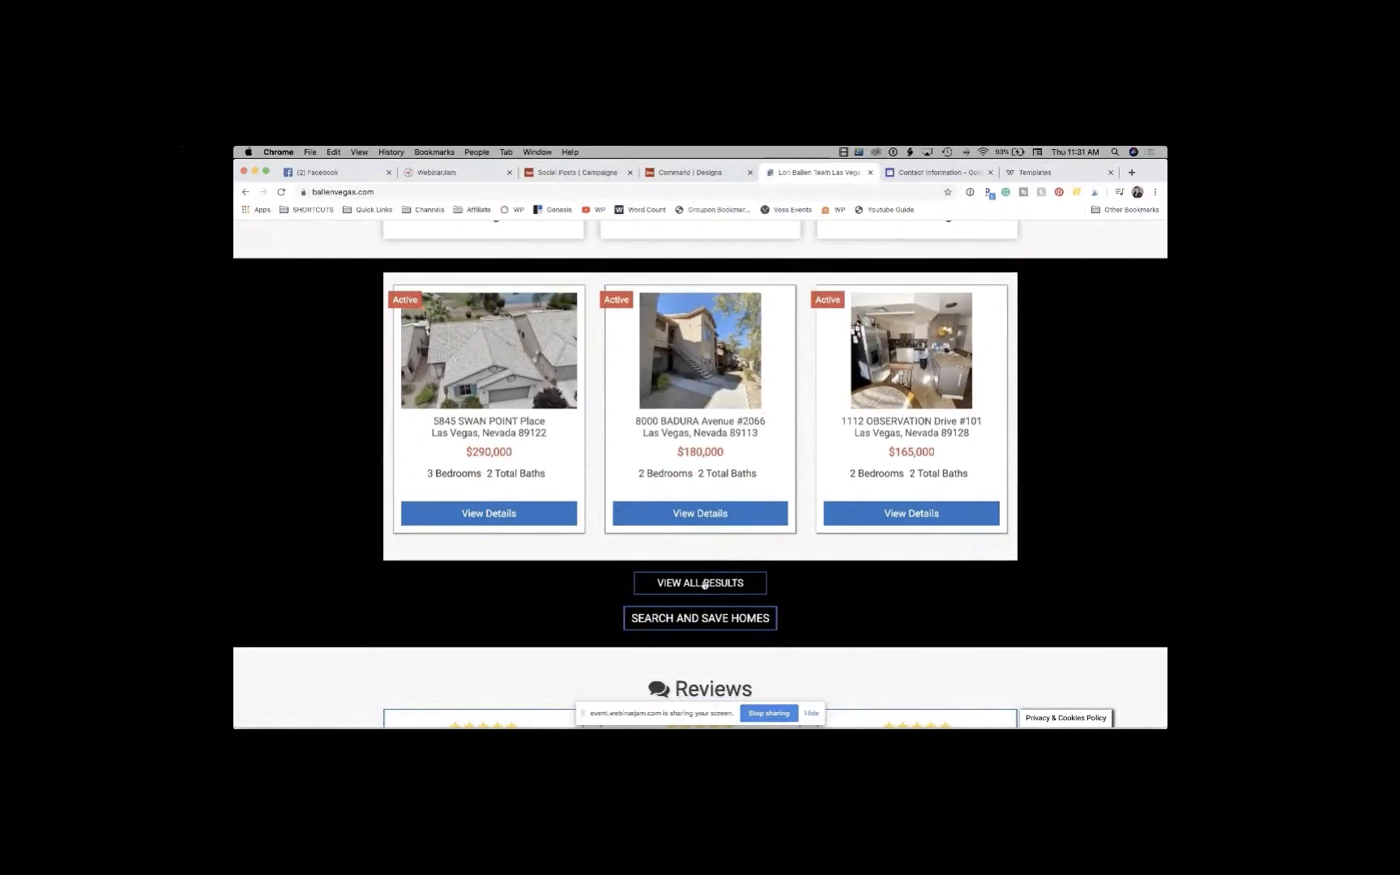
Step: Browse all five featured Las Vegas listings, then return to the KW Command design editor
{"action": "left_click", "coordinate": [705, 583]}
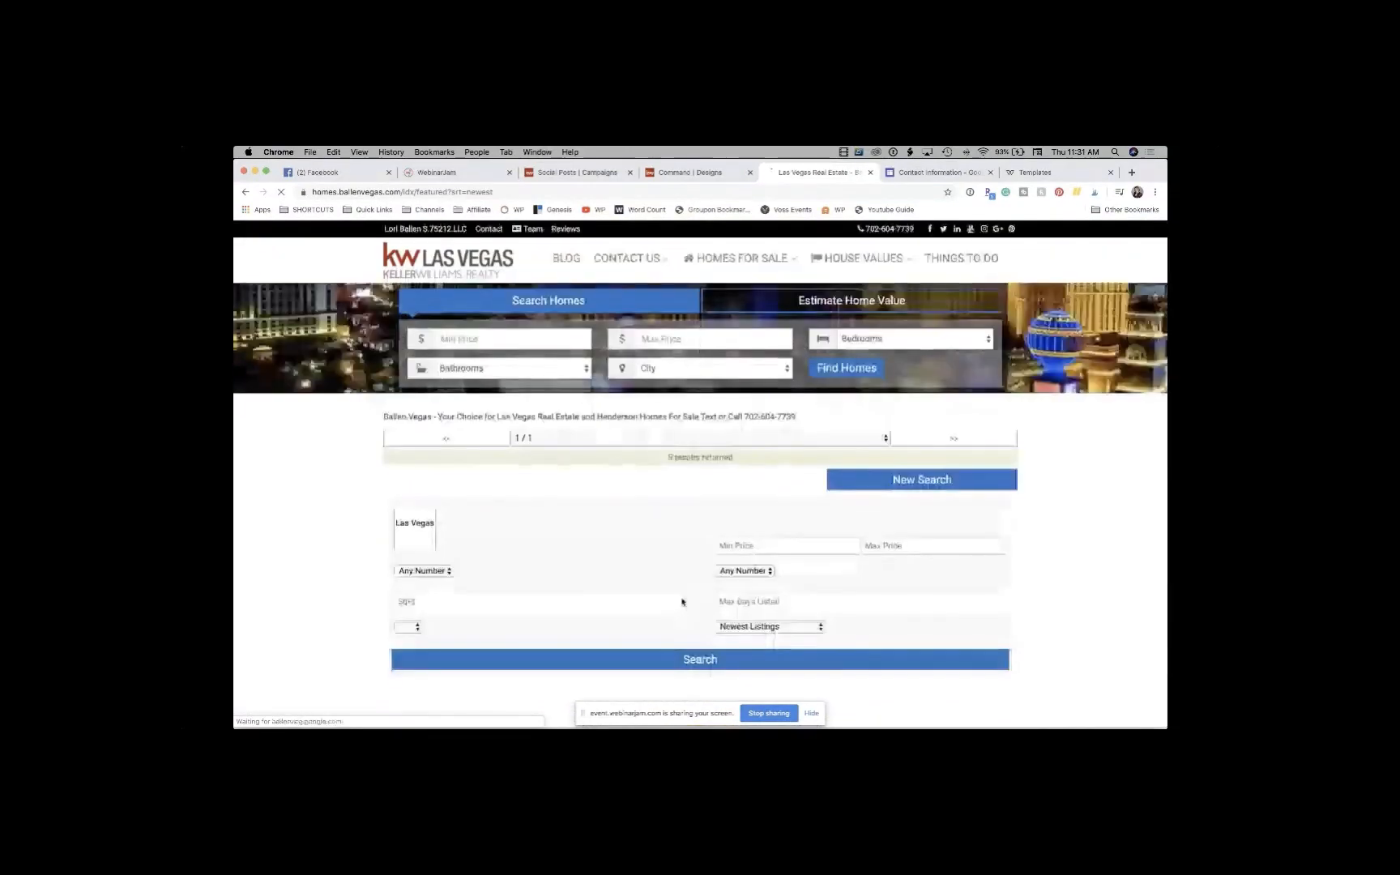
{"action": "scroll", "coordinate": [691, 547], "scroll_direction": "down", "scroll_amount": 5}
{"action": "scroll", "coordinate": [690, 544], "scroll_direction": "down", "scroll_amount": 15}
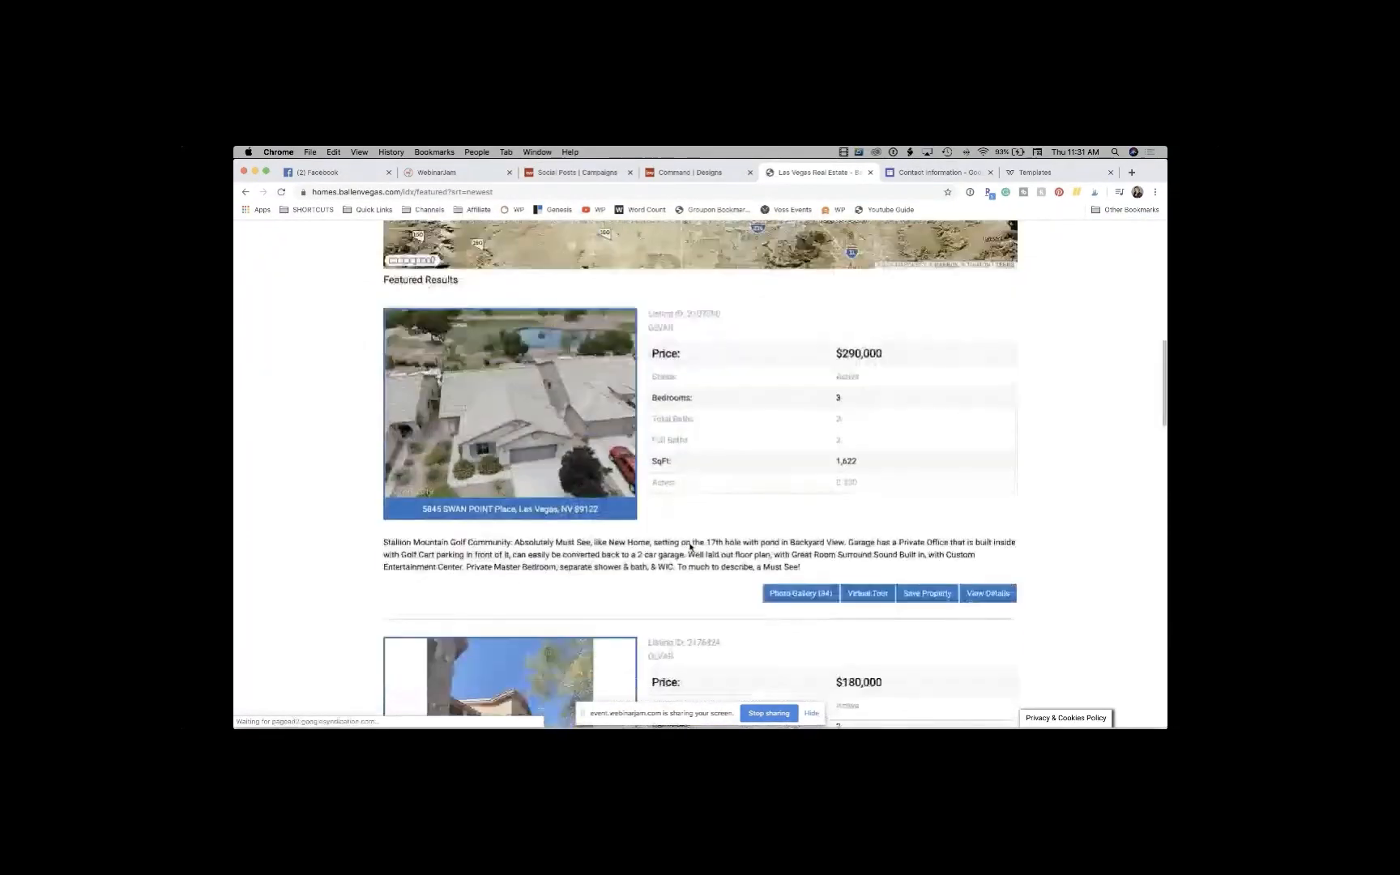
{"action": "scroll", "coordinate": [690, 547], "scroll_direction": "down", "scroll_amount": 10}
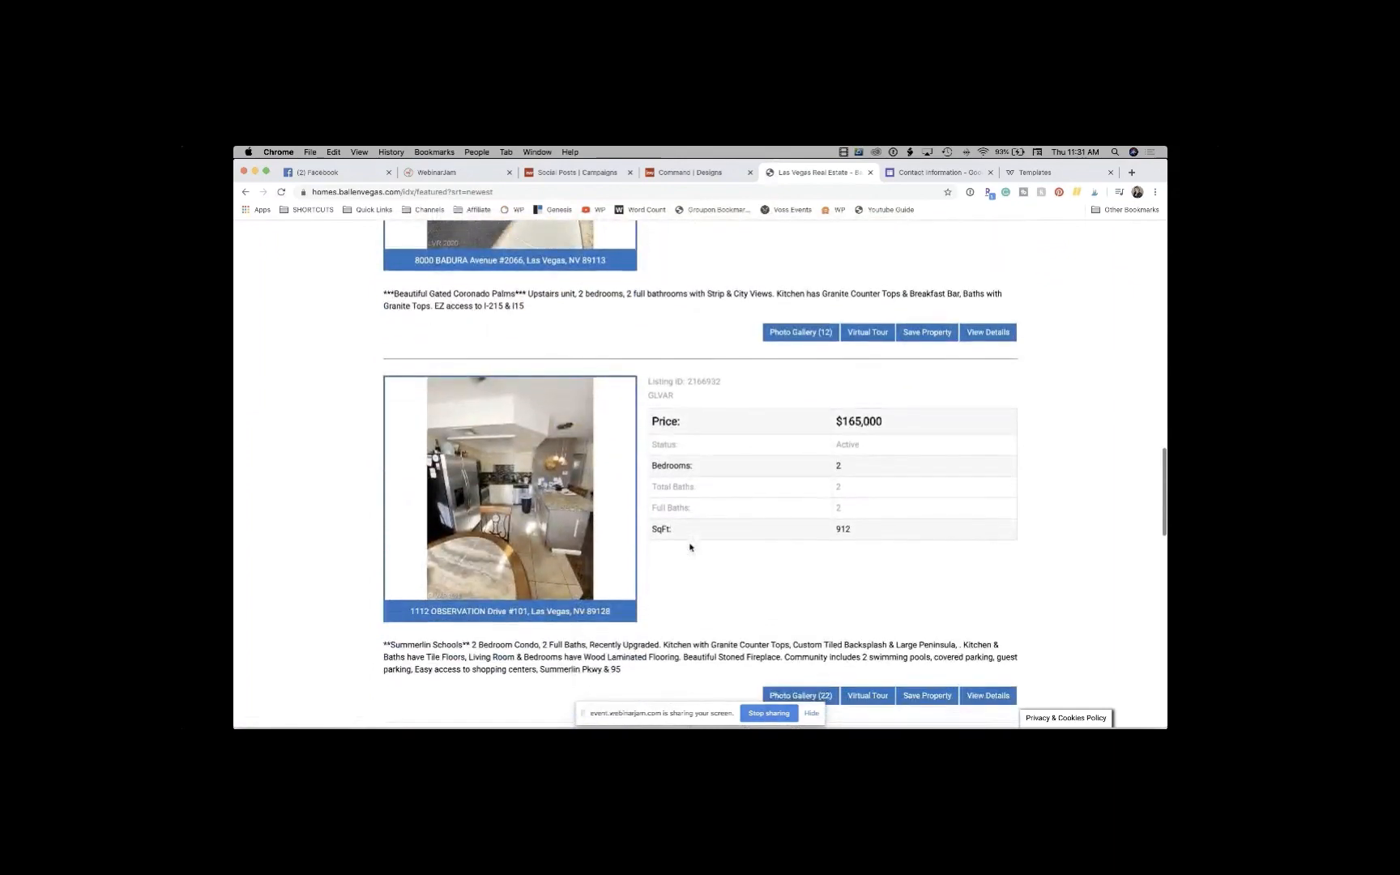
{"action": "scroll", "coordinate": [690, 547], "scroll_direction": "down", "scroll_amount": 6}
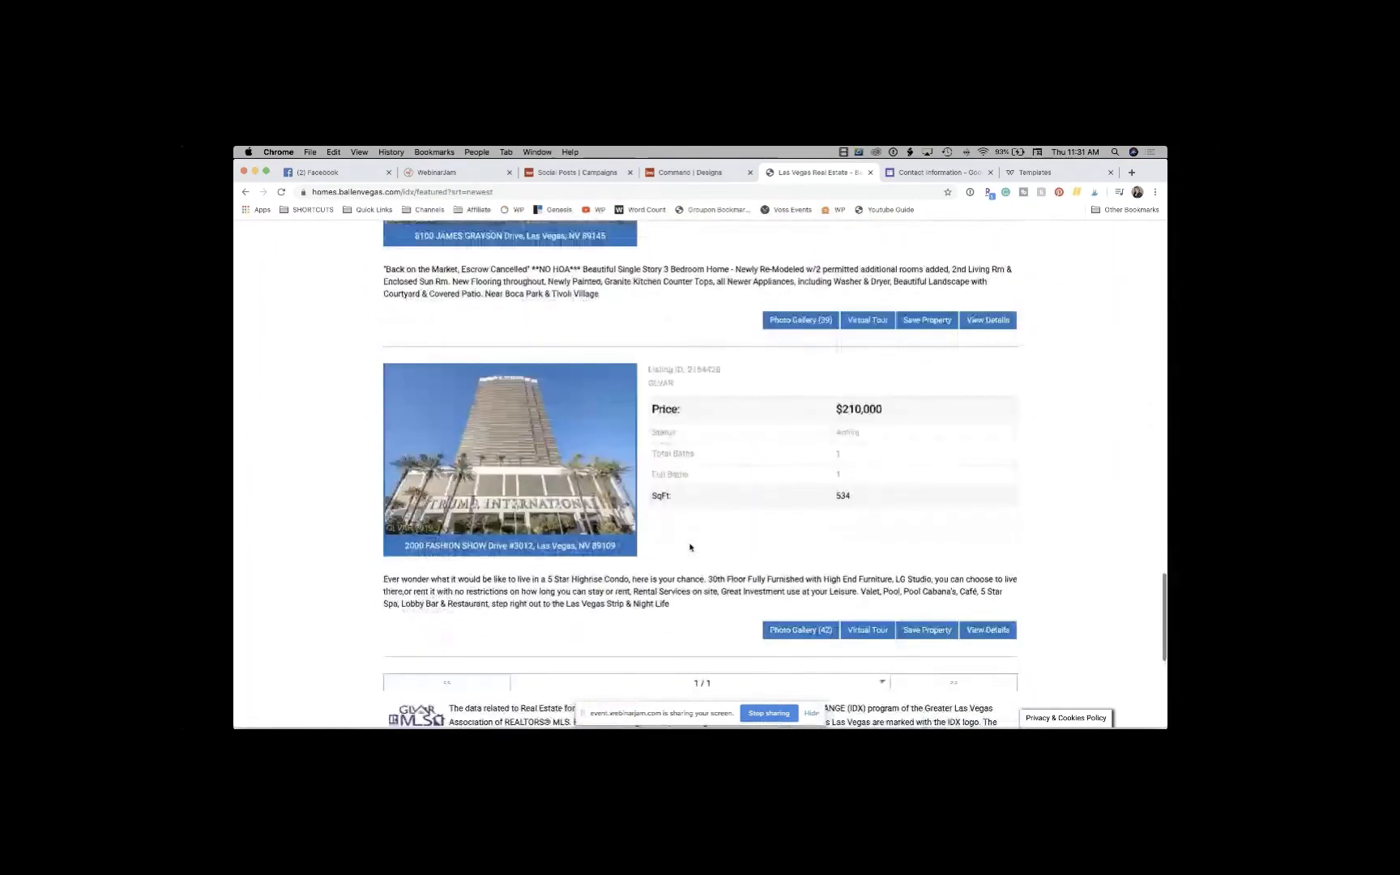
{"action": "scroll", "coordinate": [690, 547], "scroll_direction": "up", "scroll_amount": 20}
{"action": "scroll", "coordinate": [689, 547], "scroll_direction": "up", "scroll_amount": 10}
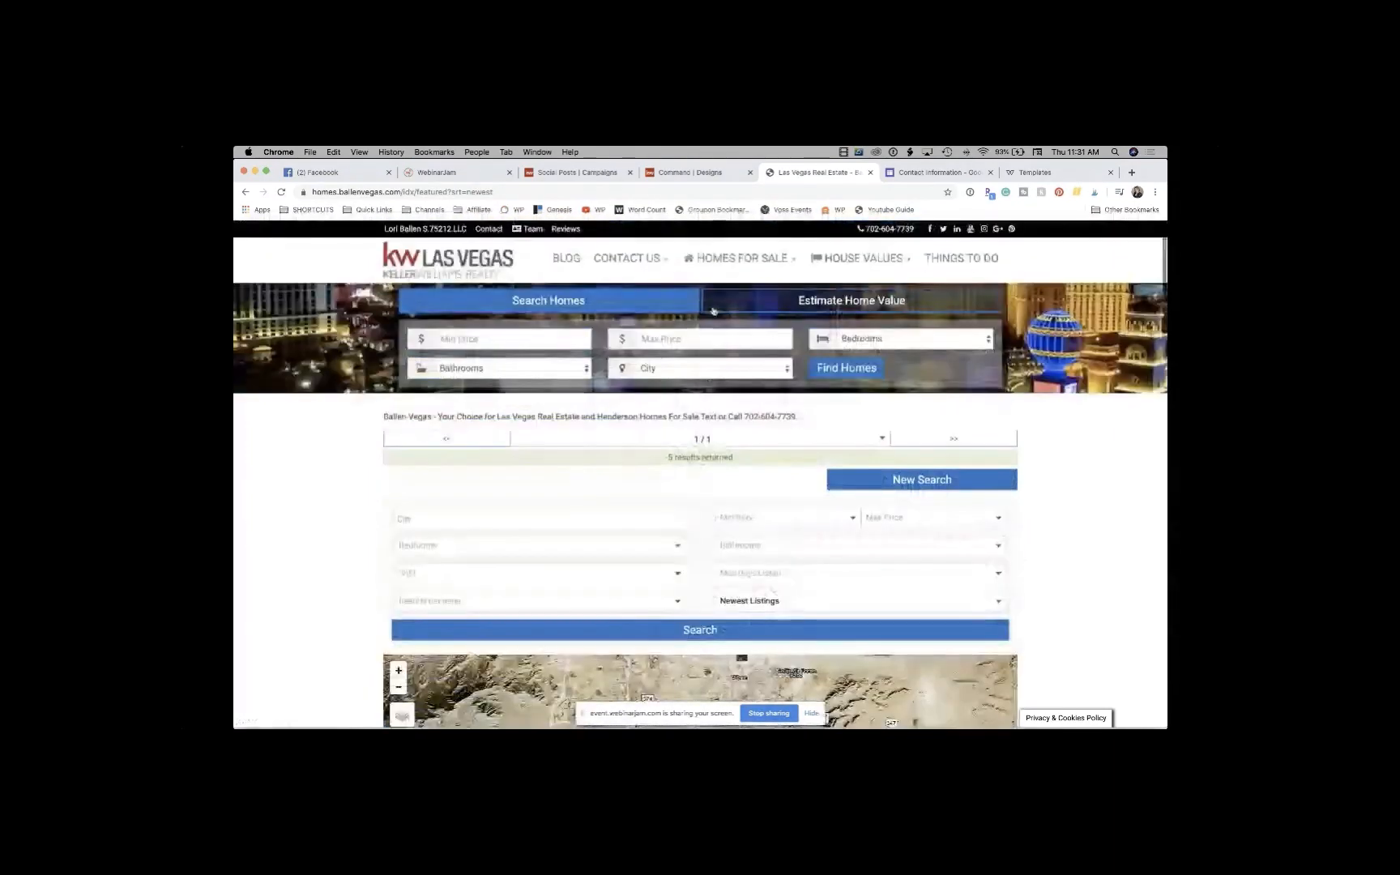
{"action": "left_click", "coordinate": [690, 173]}
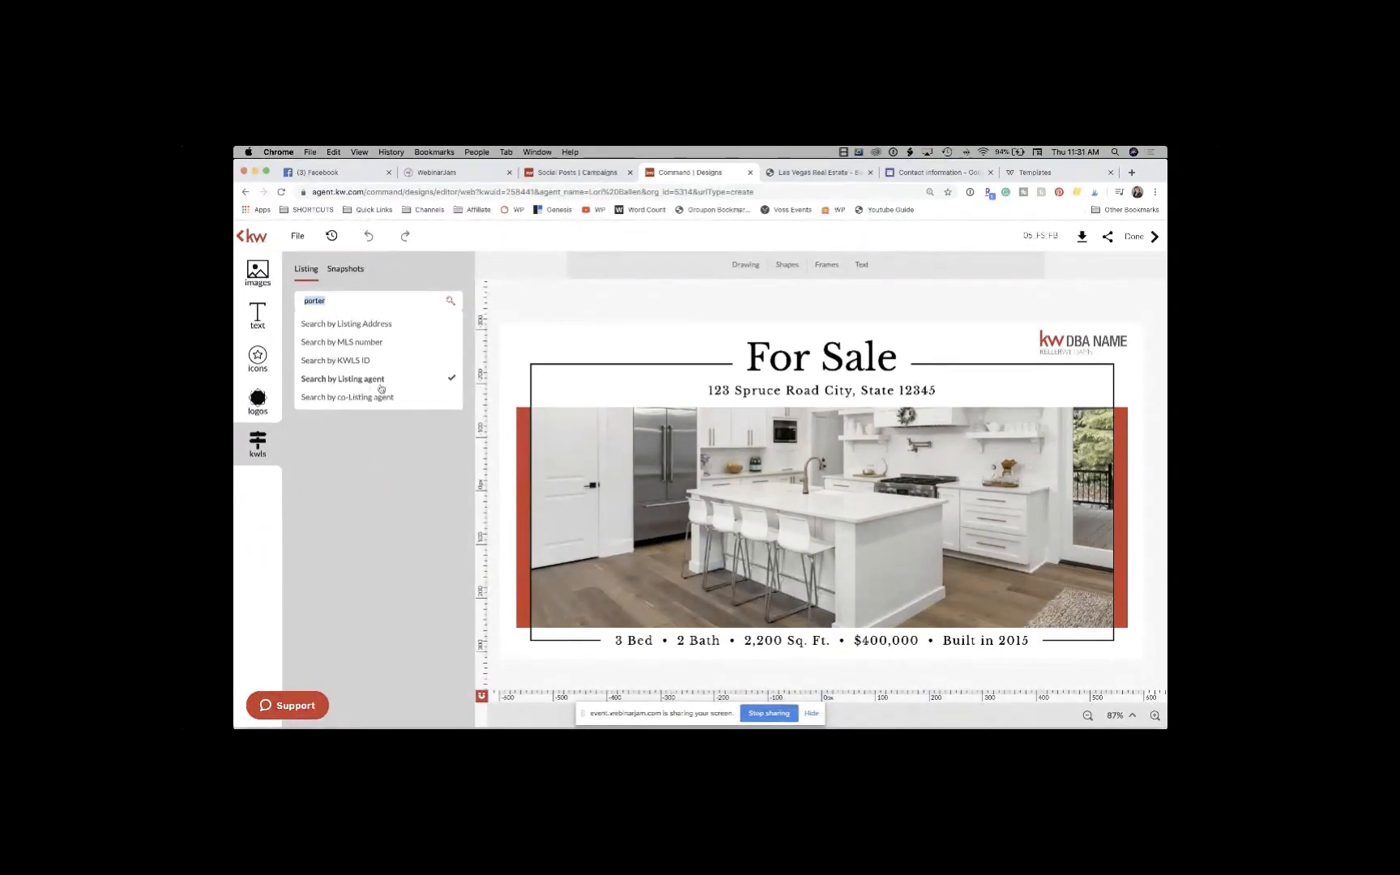
{"action": "left_click", "coordinate": [381, 326]}
{"action": "type", "text": "las vegas"}
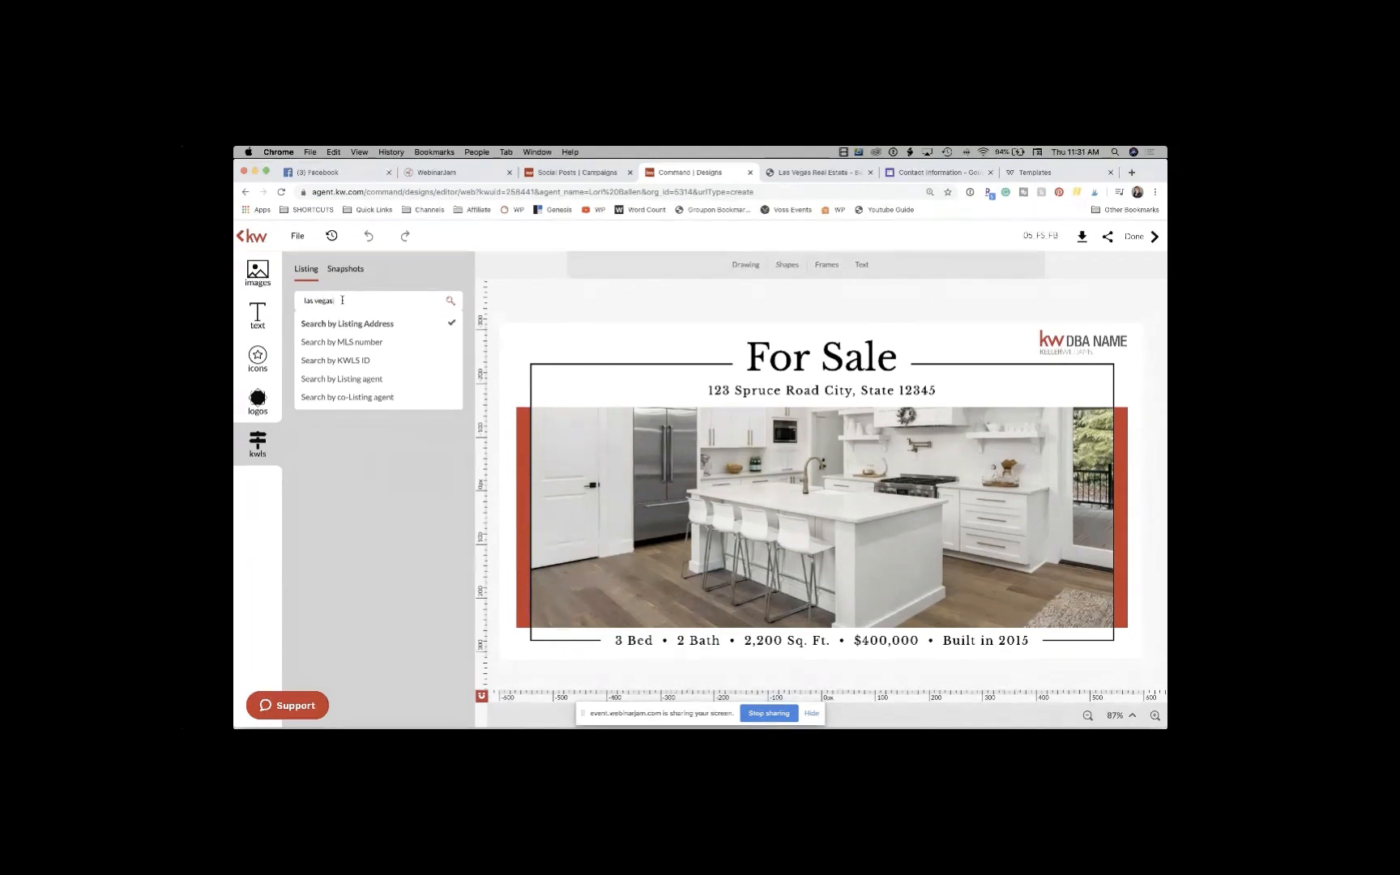
{"action": "key", "text": "Return"}
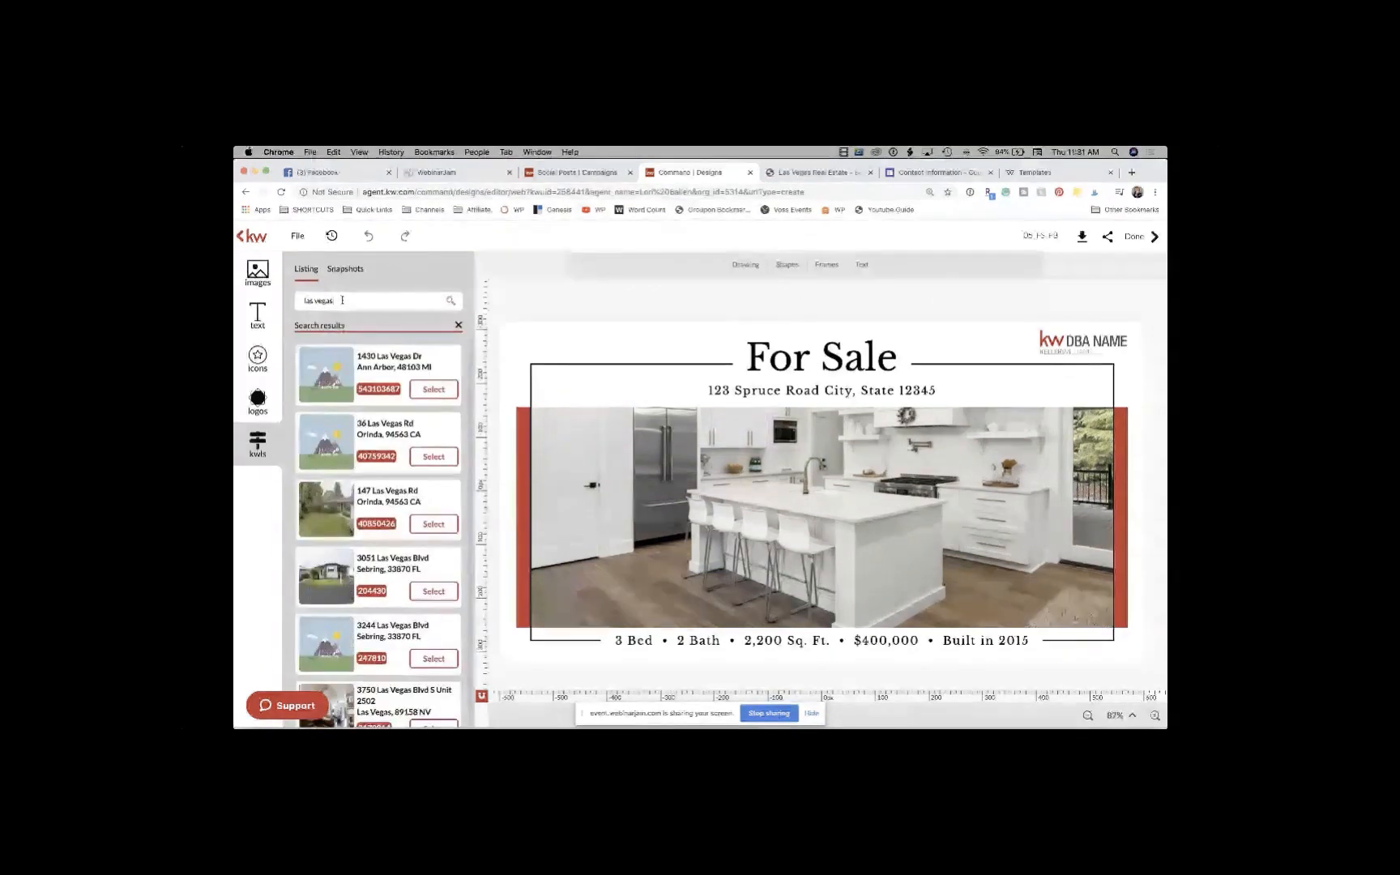
{"action": "scroll", "coordinate": [363, 424], "scroll_direction": "down", "scroll_amount": 5}
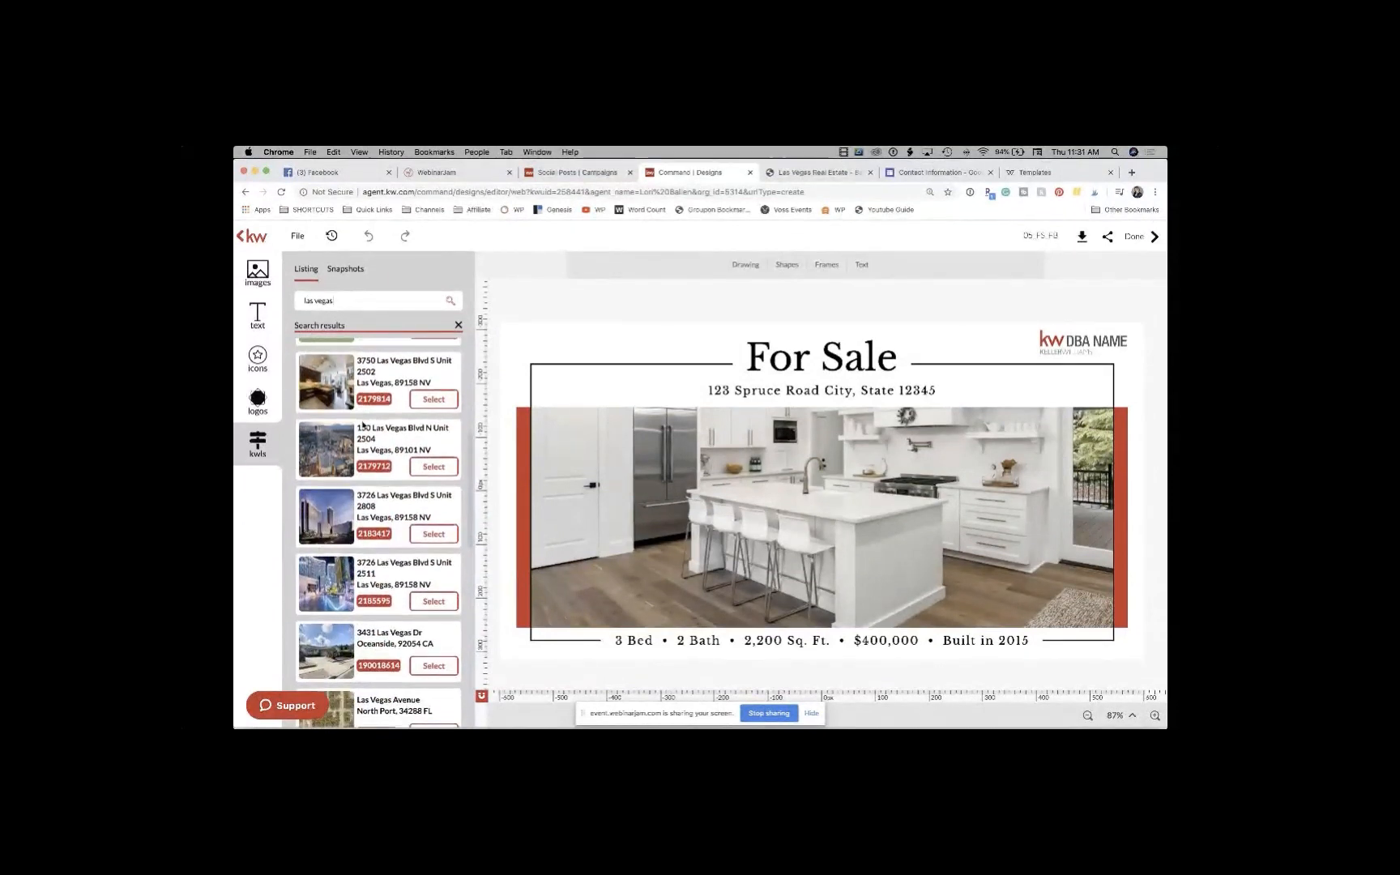
{"action": "scroll", "coordinate": [363, 423], "scroll_direction": "down", "scroll_amount": 1}
{"action": "scroll", "coordinate": [363, 412], "scroll_direction": "down", "scroll_amount": 1}
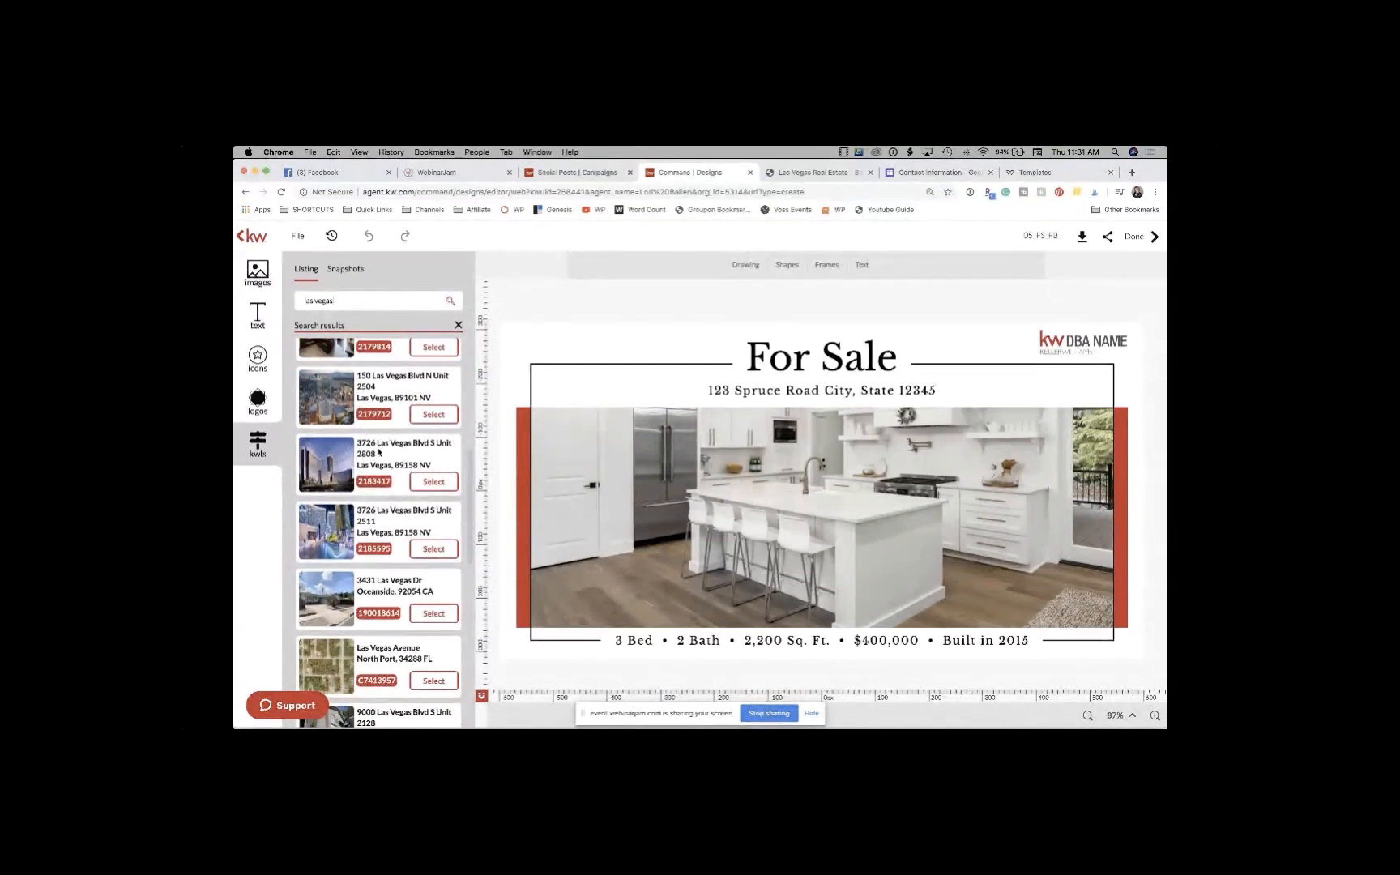
{"action": "left_click", "coordinate": [435, 483]}
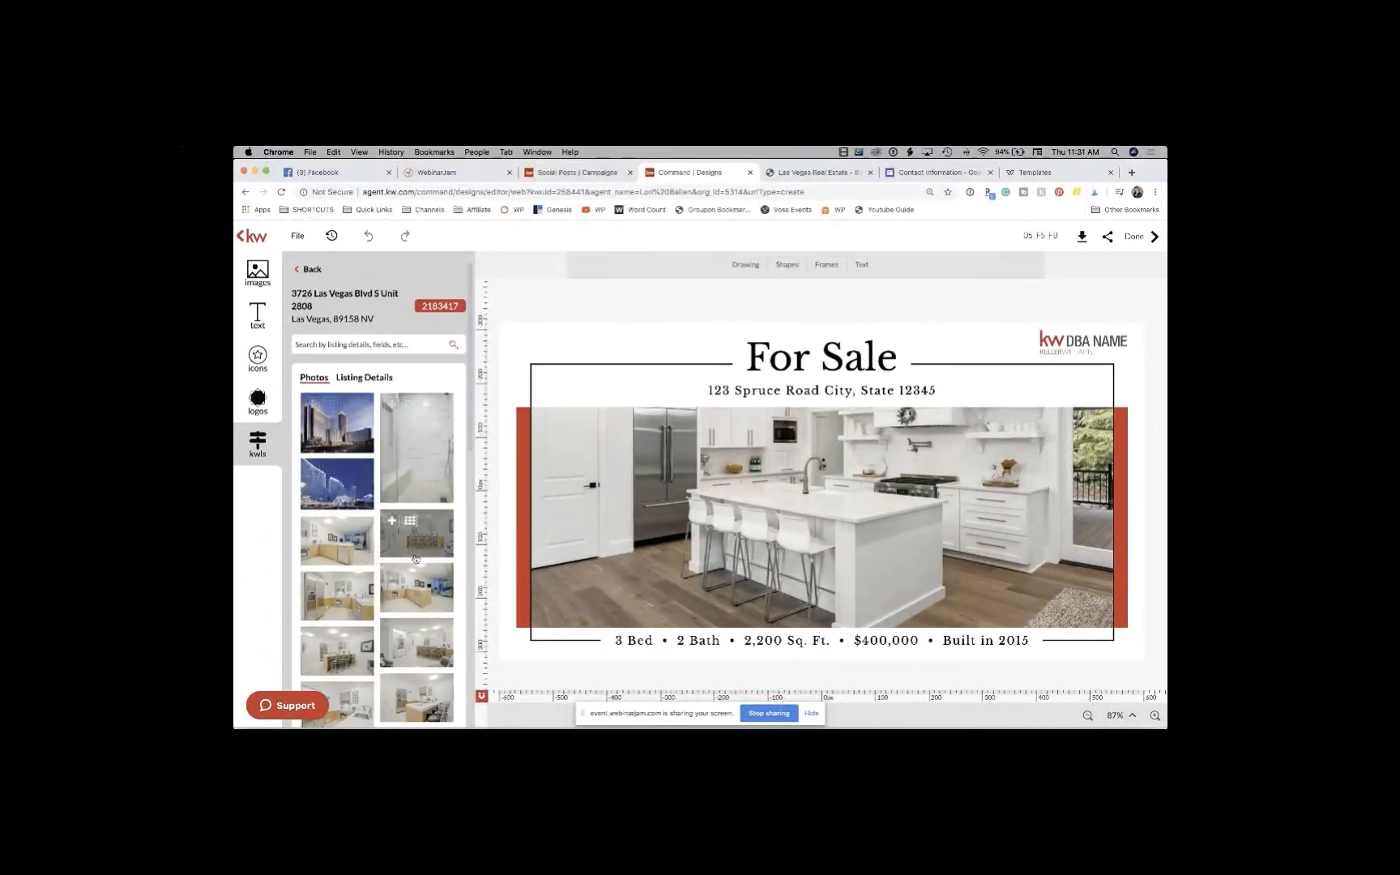
{"action": "scroll", "coordinate": [416, 551], "scroll_direction": "down", "scroll_amount": 3}
{"action": "scroll", "coordinate": [415, 559], "scroll_direction": "down", "scroll_amount": 1}
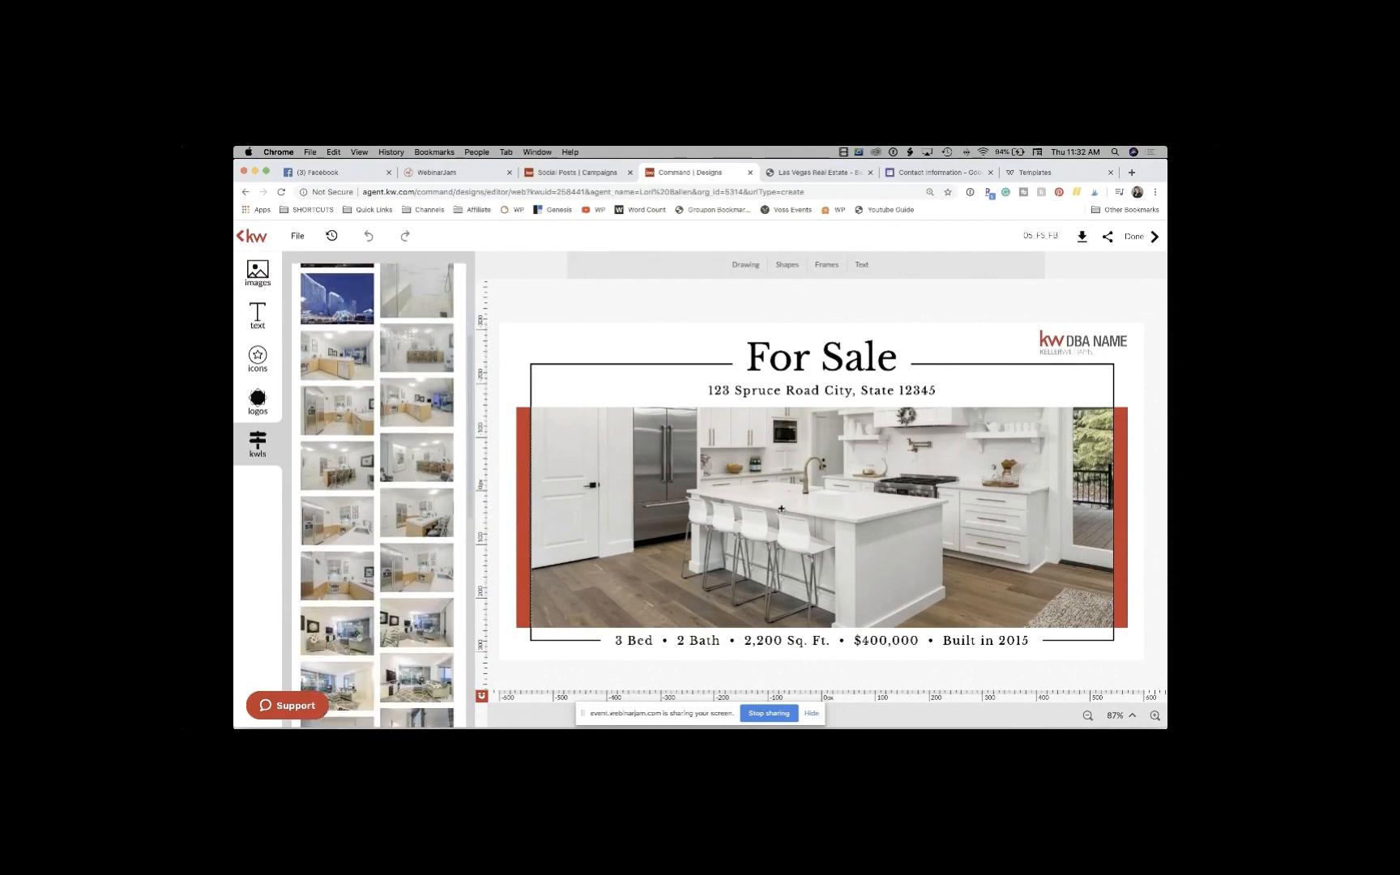
{"action": "left_click", "coordinate": [885, 468]}
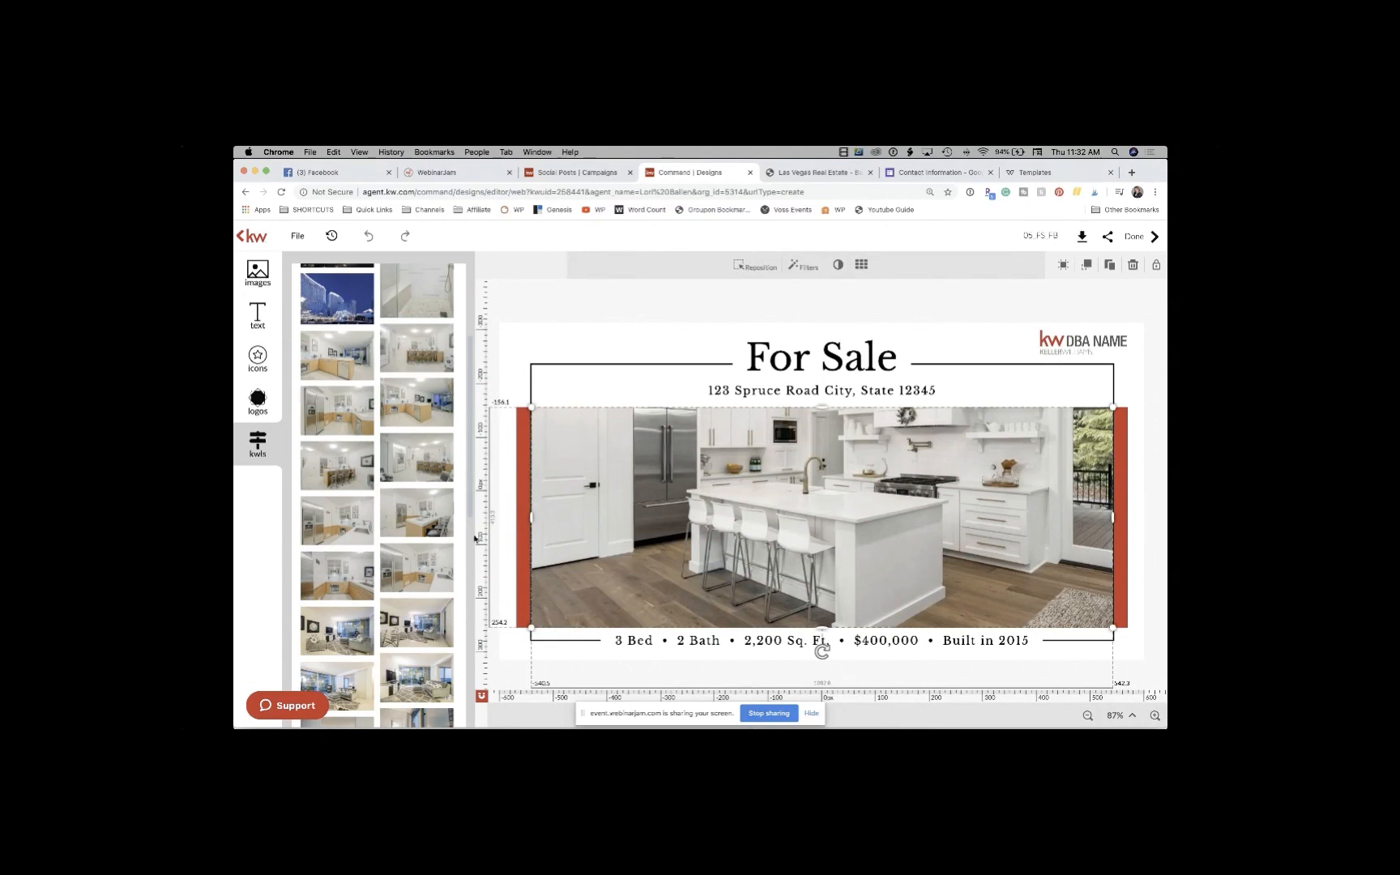
{"action": "mouse_move", "coordinate": [422, 573]}
{"action": "scroll", "coordinate": [342, 564], "scroll_direction": "down", "scroll_amount": 4}
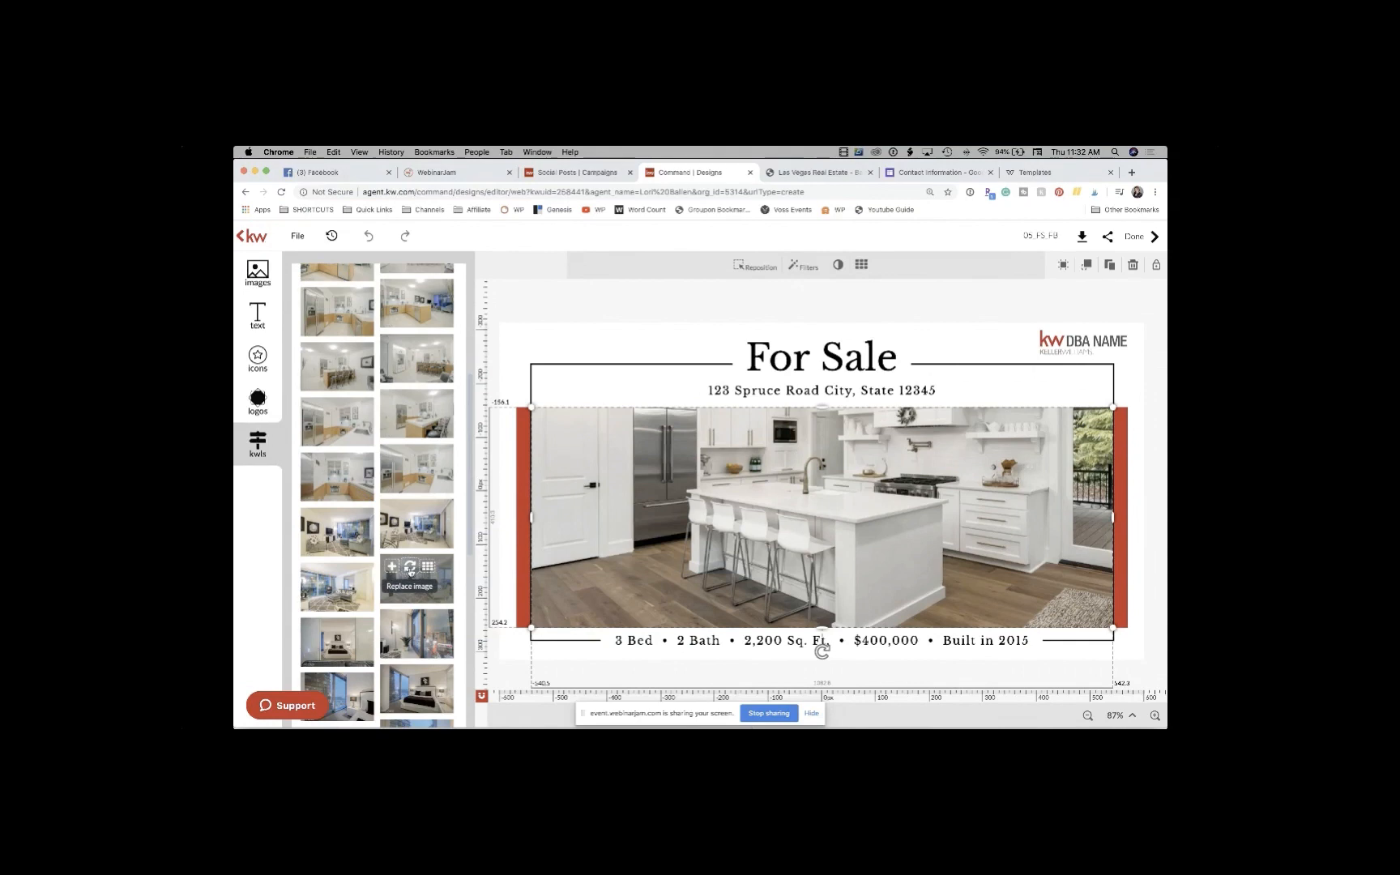
{"action": "left_click", "coordinate": [410, 568]}
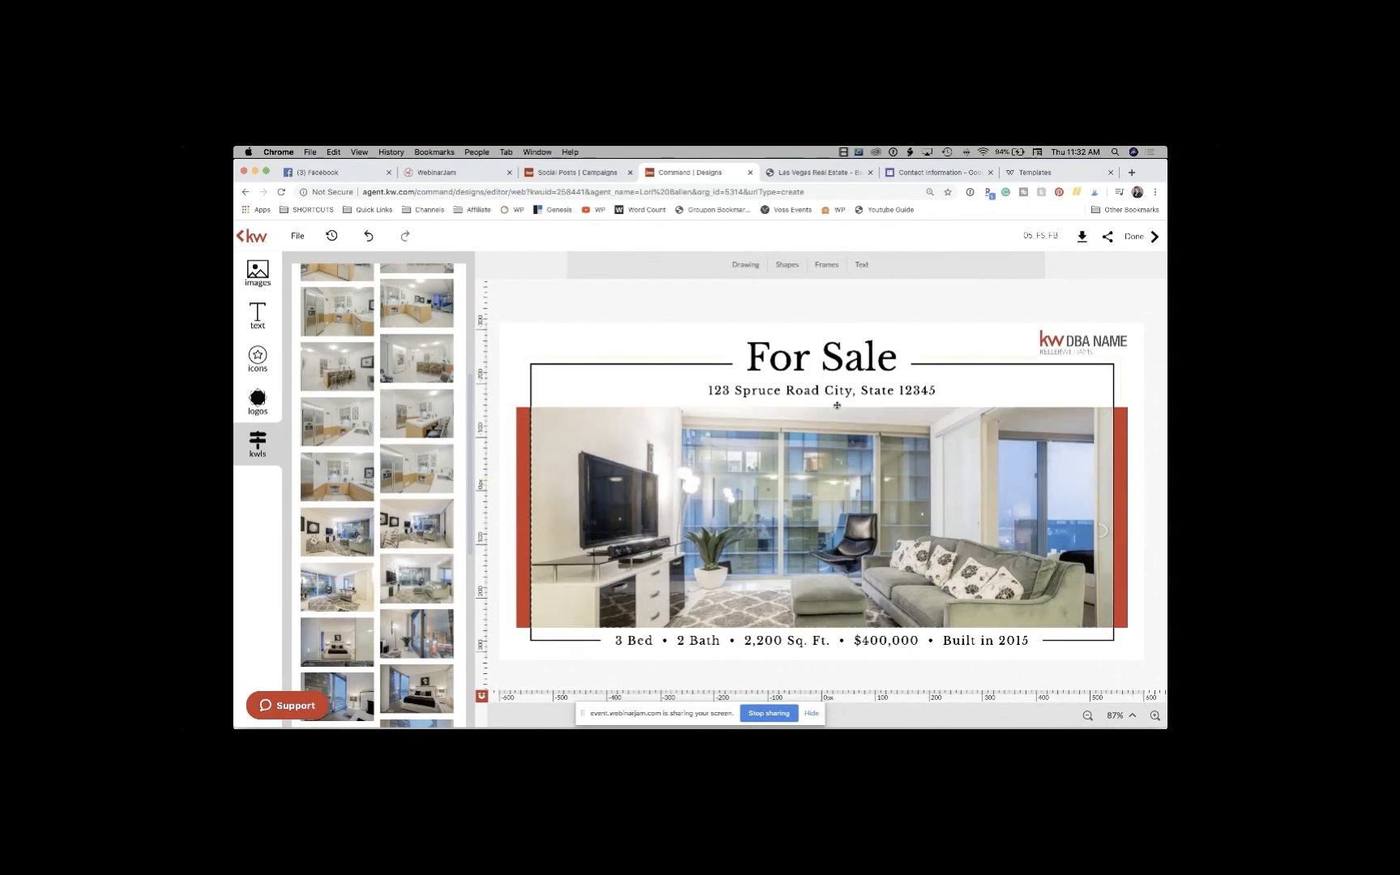
{"action": "left_click", "coordinate": [713, 390]}
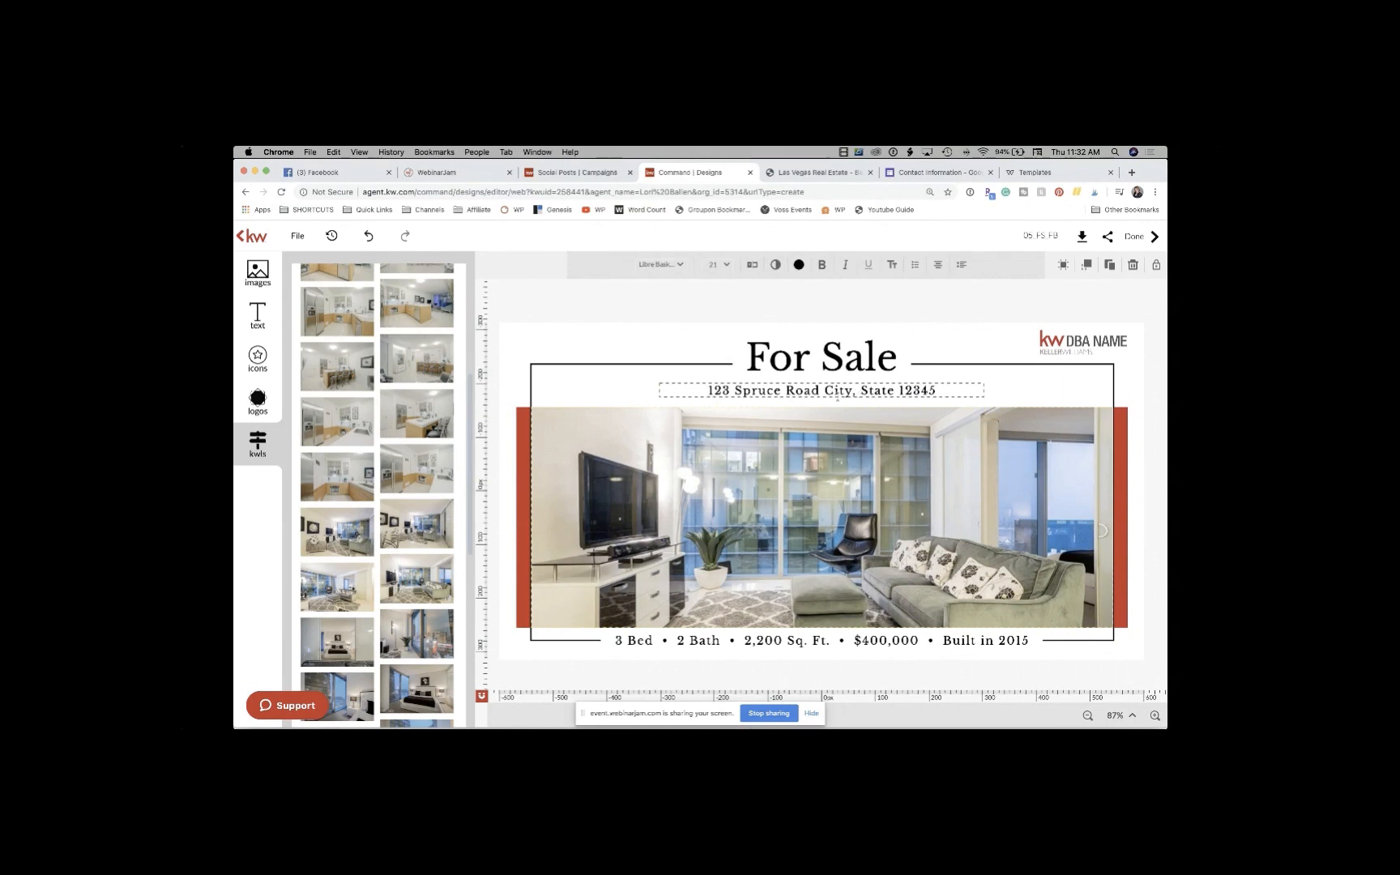
Step: Delete the placeholder DBA NAME logo from the flyer
{"action": "left_click", "coordinate": [639, 642]}
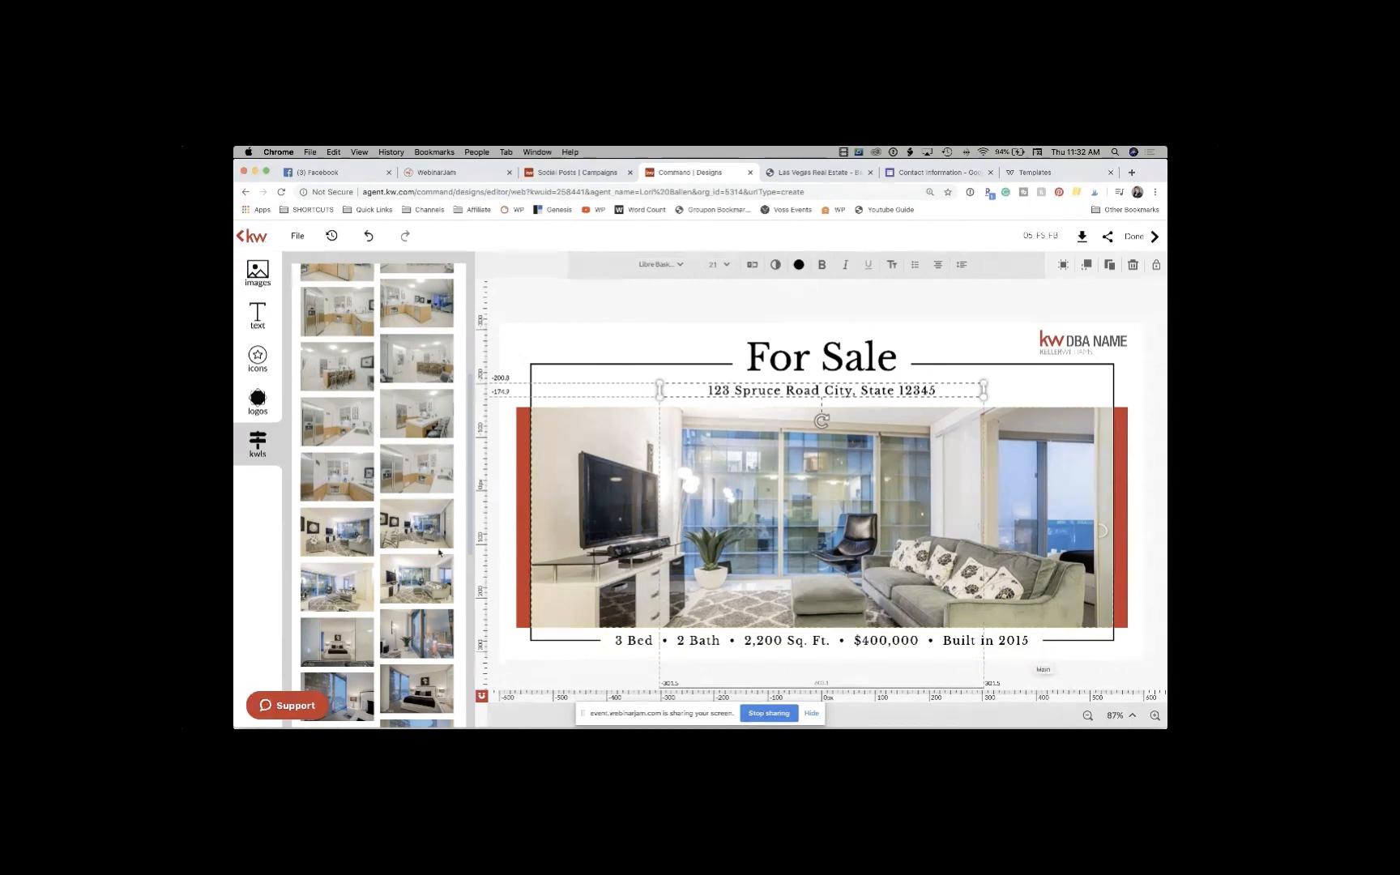
{"action": "left_click", "coordinate": [1081, 344]}
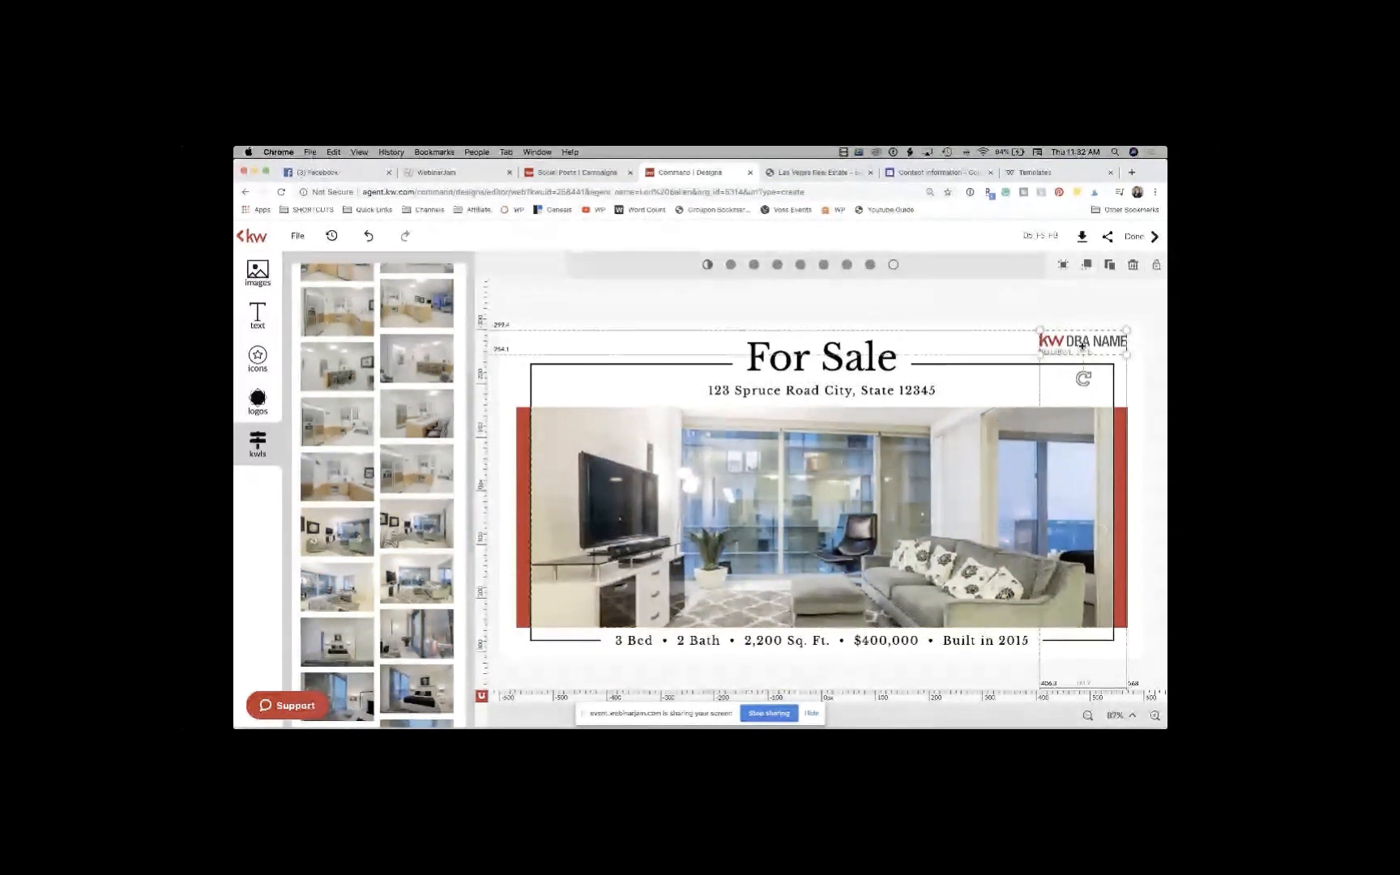
{"action": "left_click", "coordinate": [258, 280]}
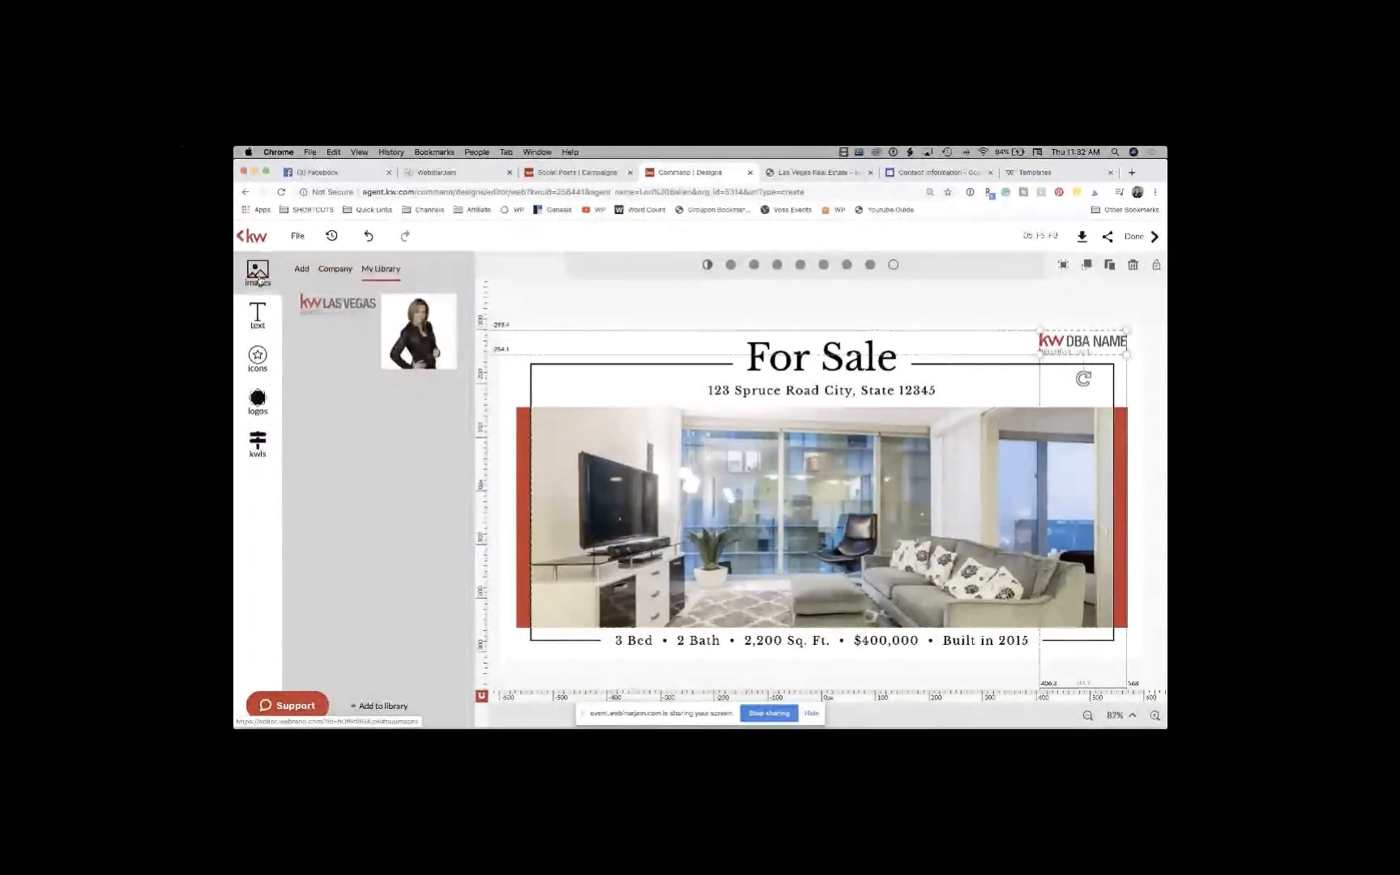
{"action": "mouse_move", "coordinate": [352, 307]}
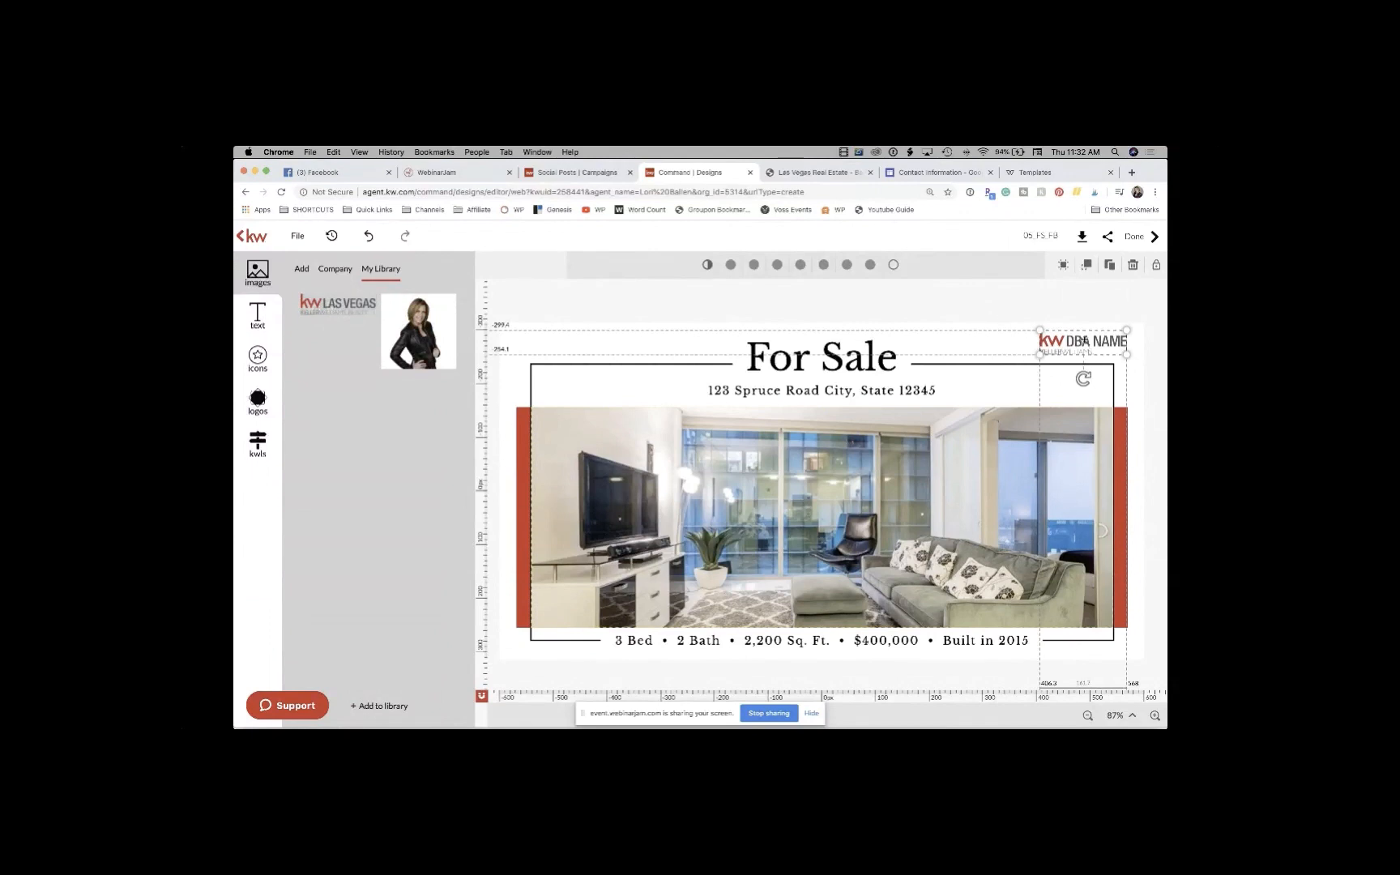
{"action": "key", "text": "Delete"}
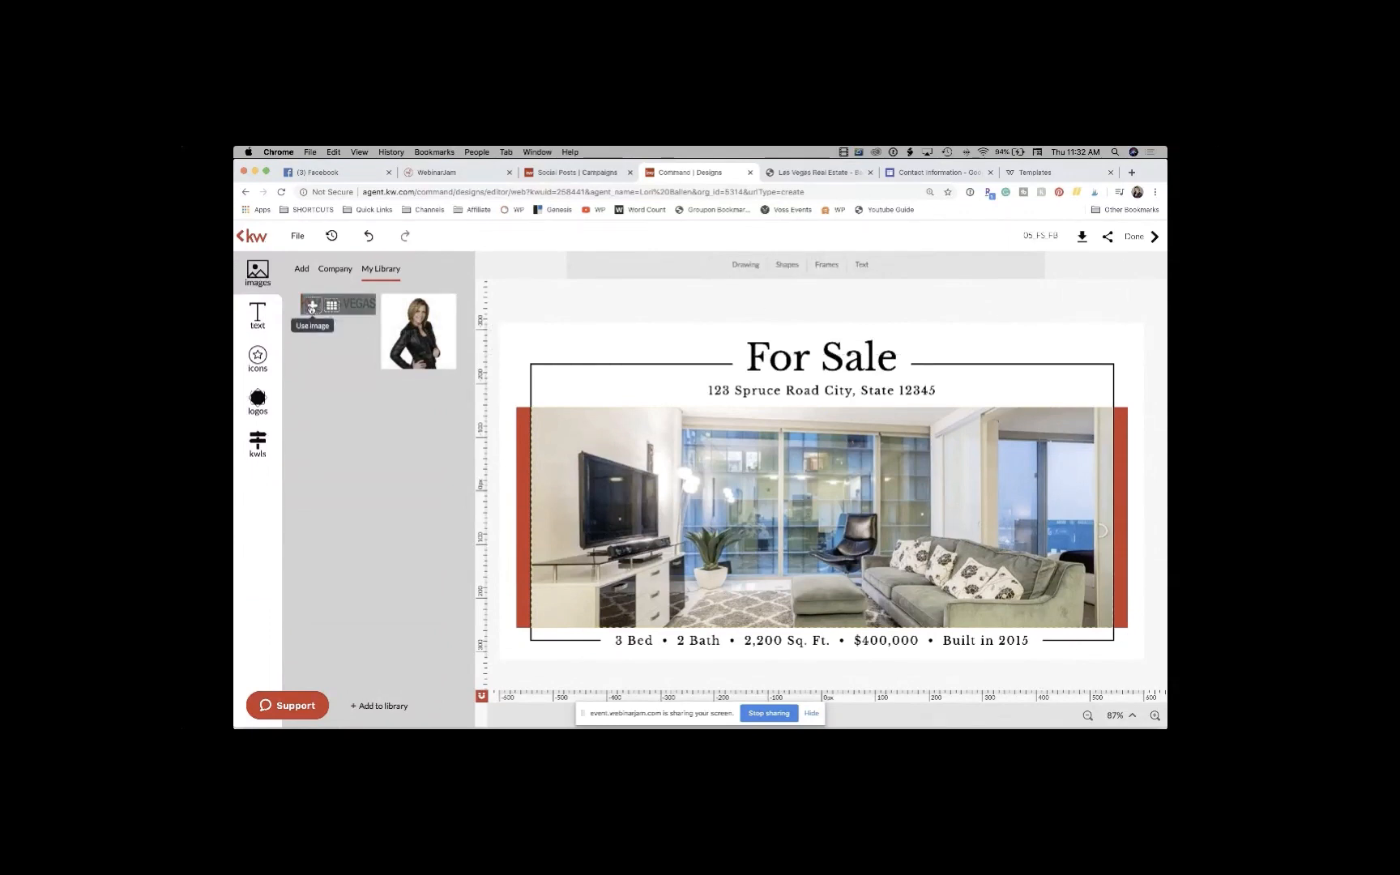
Step: Place the KW Las Vegas logo from My Library in the top-right corner, slightly shrunk
{"action": "left_click", "coordinate": [312, 308]}
{"action": "mouse_move", "coordinate": [828, 498]}
{"action": "left_mouse_down"}
{"action": "mouse_move", "coordinate": [1013, 414]}
{"action": "mouse_move", "coordinate": [1051, 345]}
{"action": "mouse_move", "coordinate": [1122, 362]}
{"action": "mouse_move", "coordinate": [1028, 344]}
{"action": "mouse_move", "coordinate": [1046, 349]}
{"action": "left_mouse_up"}
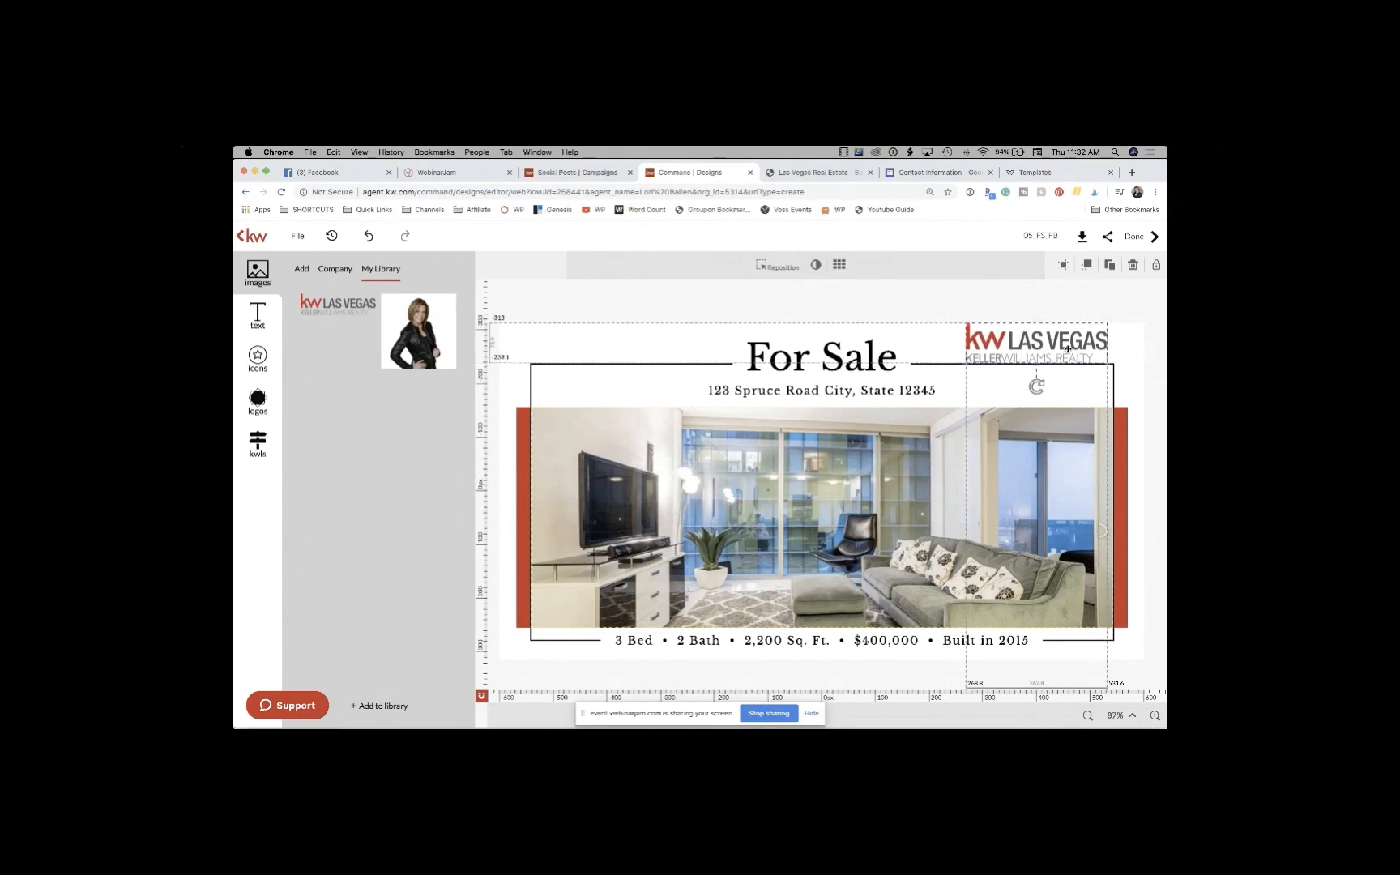
{"action": "left_click", "coordinate": [1081, 312]}
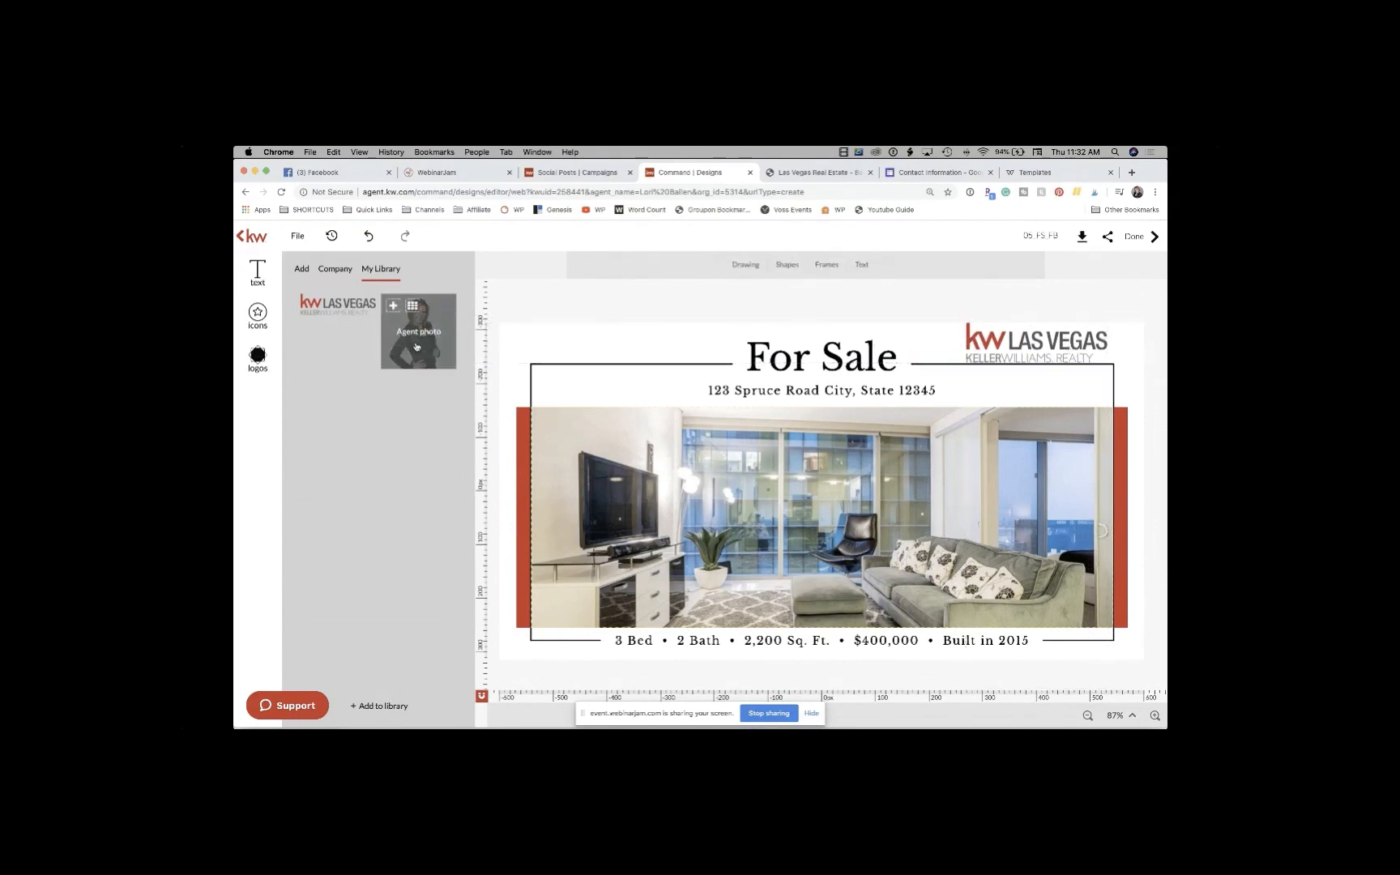
{"action": "left_click", "coordinate": [1085, 350]}
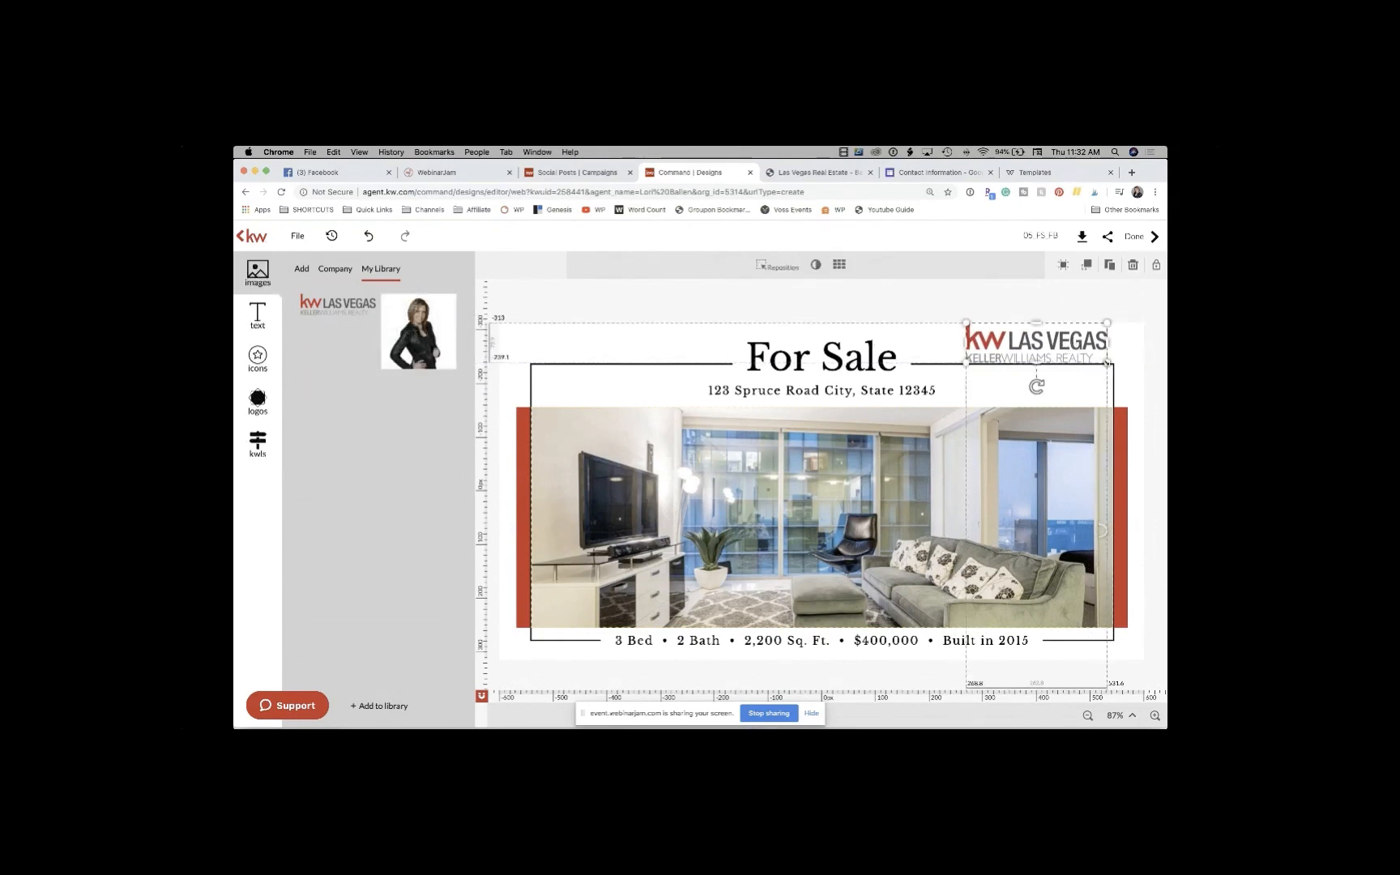
{"action": "left_click_drag", "start_coordinate": [1107, 363], "coordinate": [1090, 358]}
{"action": "left_click", "coordinate": [1067, 313]}
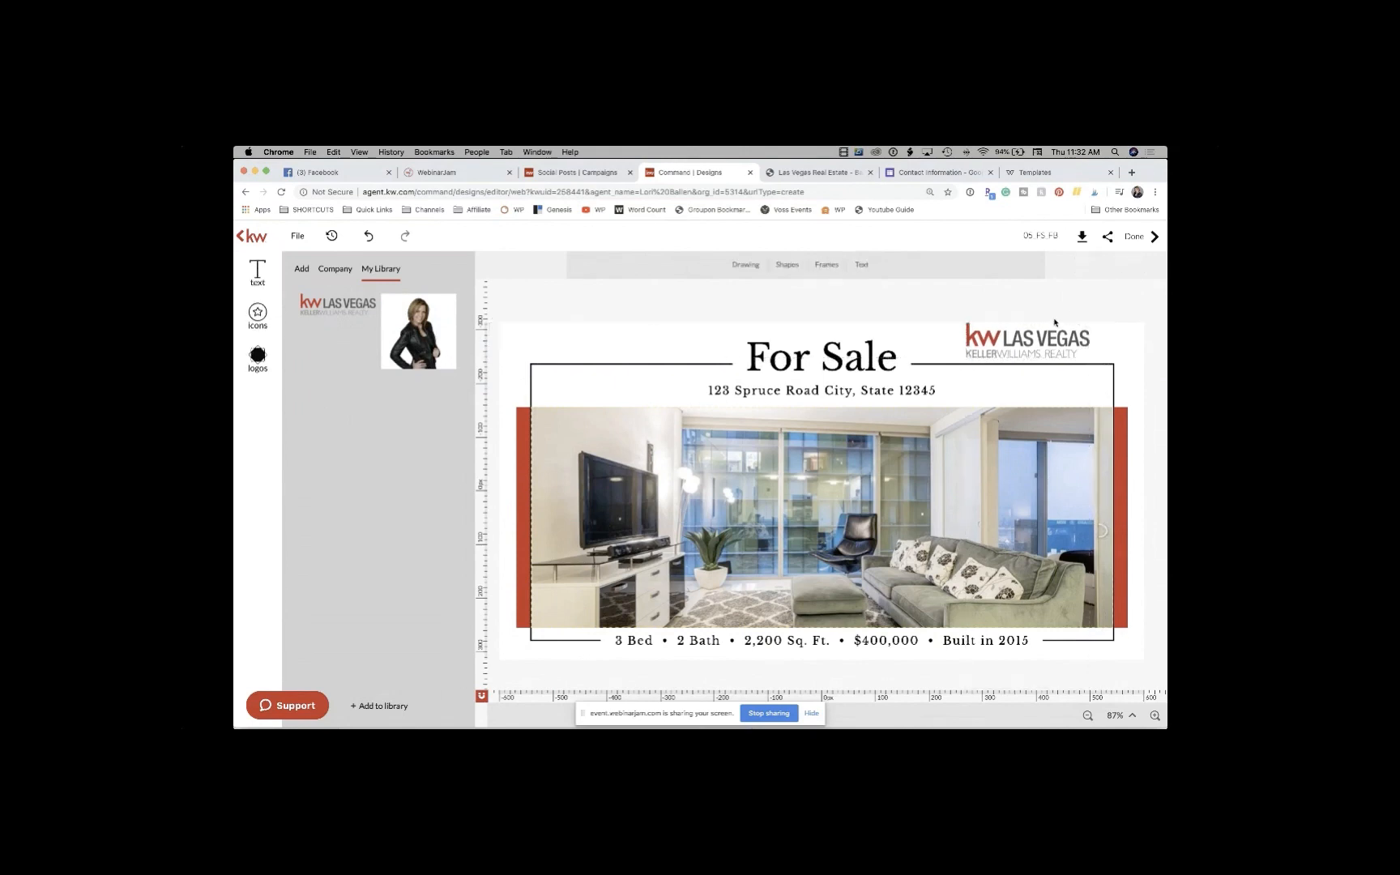
{"action": "left_click", "coordinate": [1036, 337]}
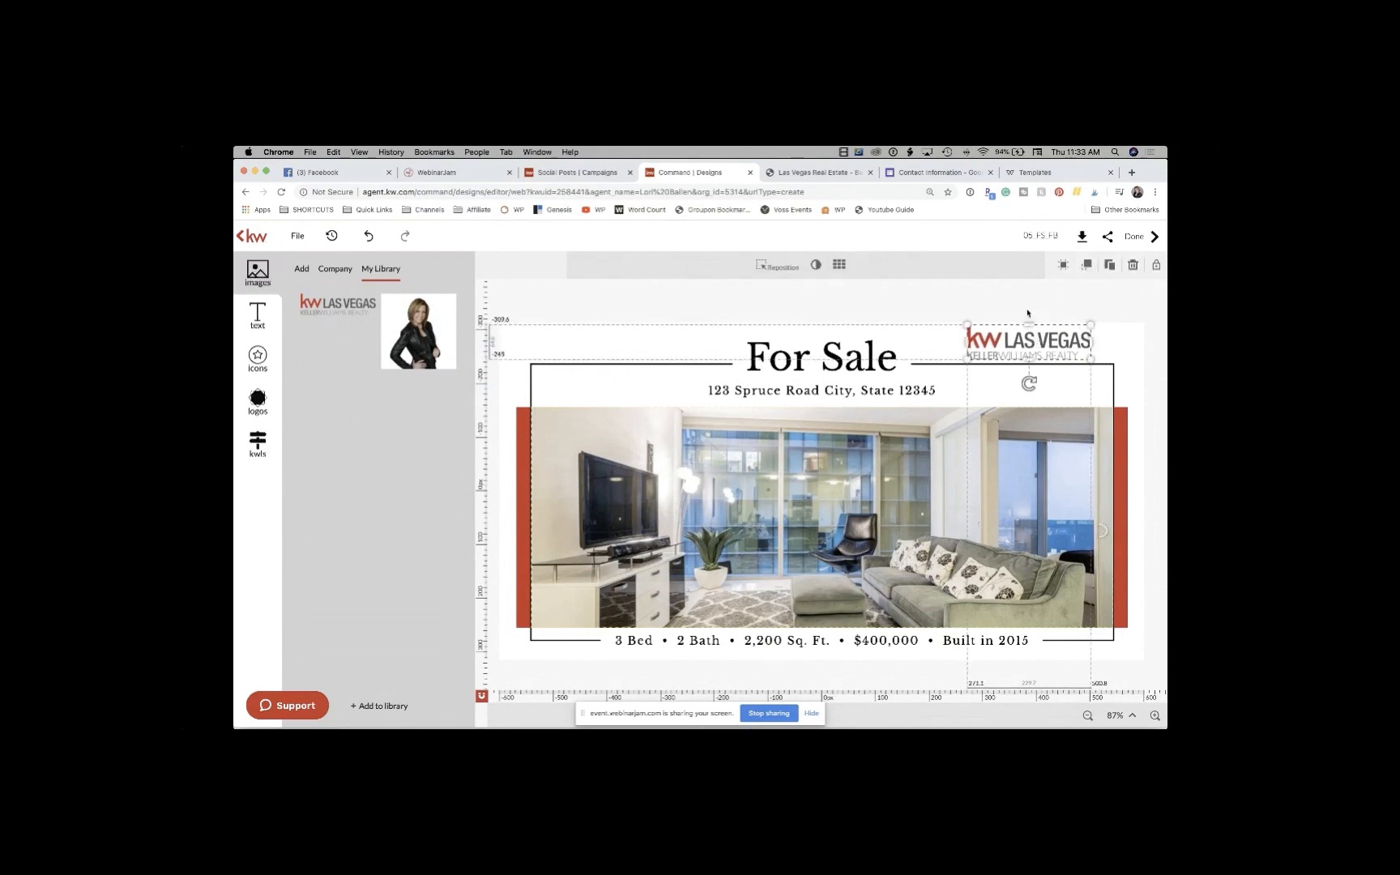
{"action": "left_click", "coordinate": [1028, 313]}
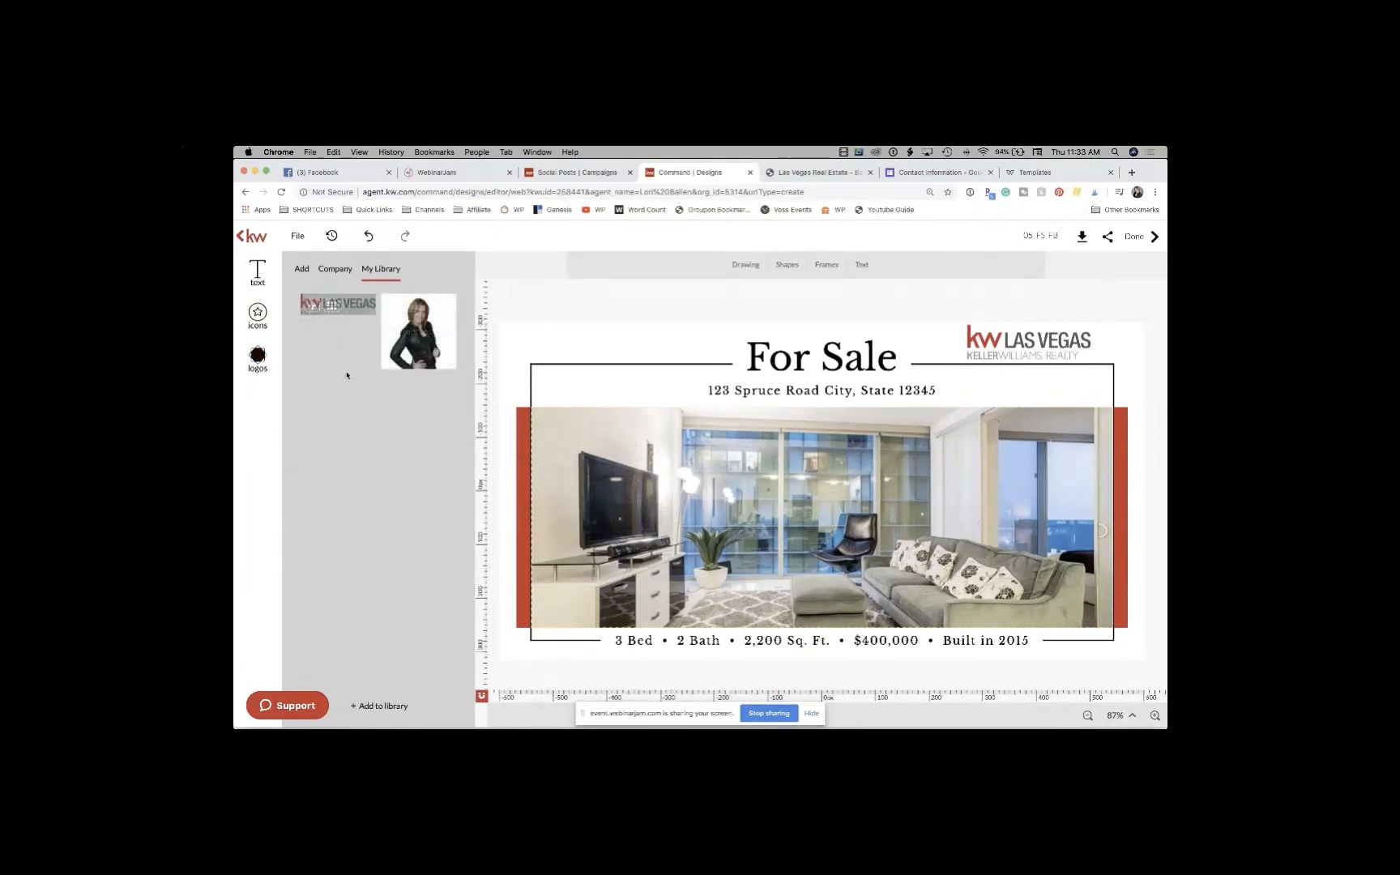
Step: Upload the agent's background-free PNG headshot, found by searching This Mac for 'no background'
{"action": "left_click", "coordinate": [302, 270]}
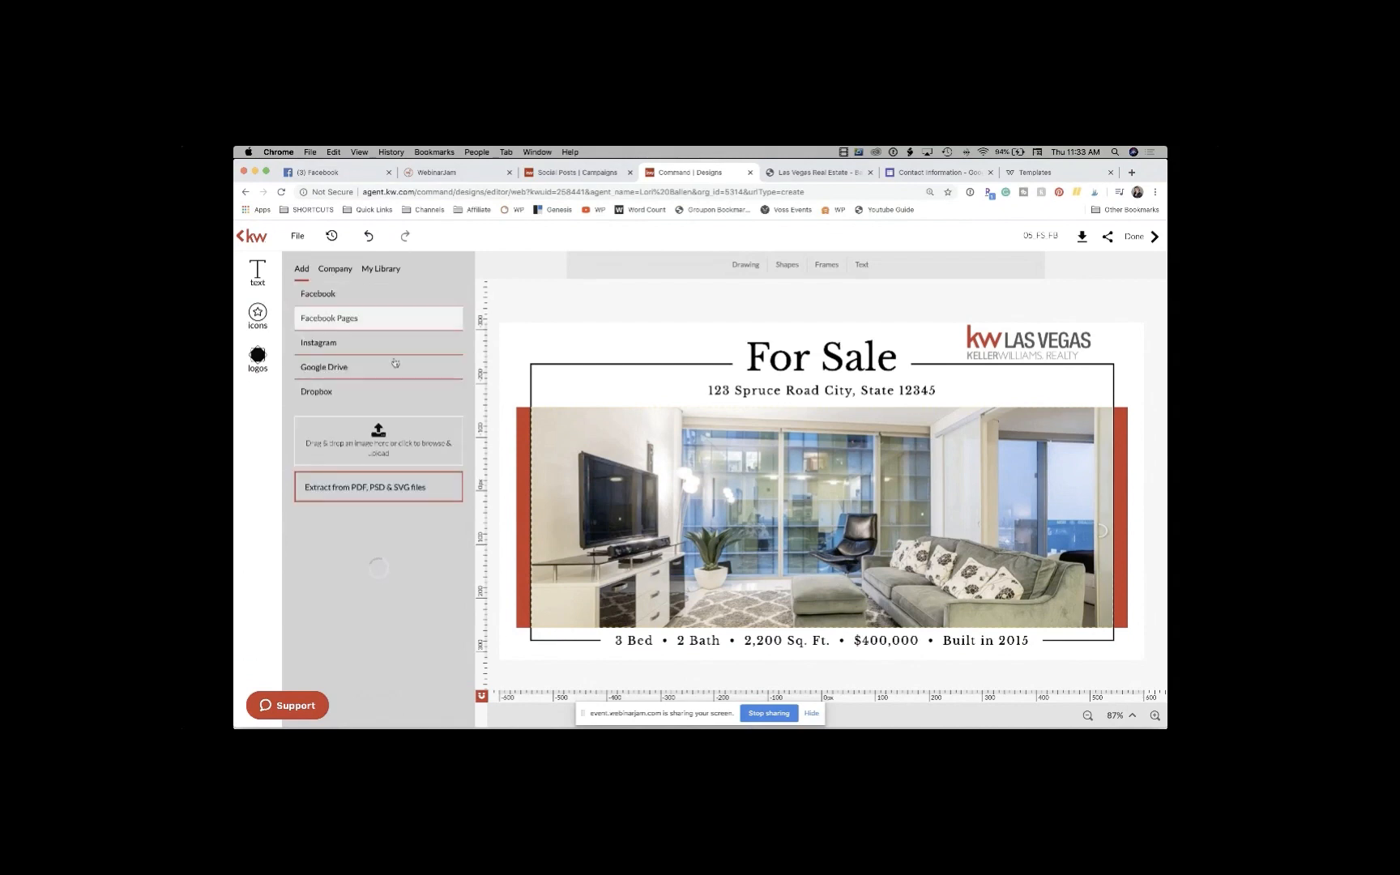
{"action": "left_click", "coordinate": [375, 439]}
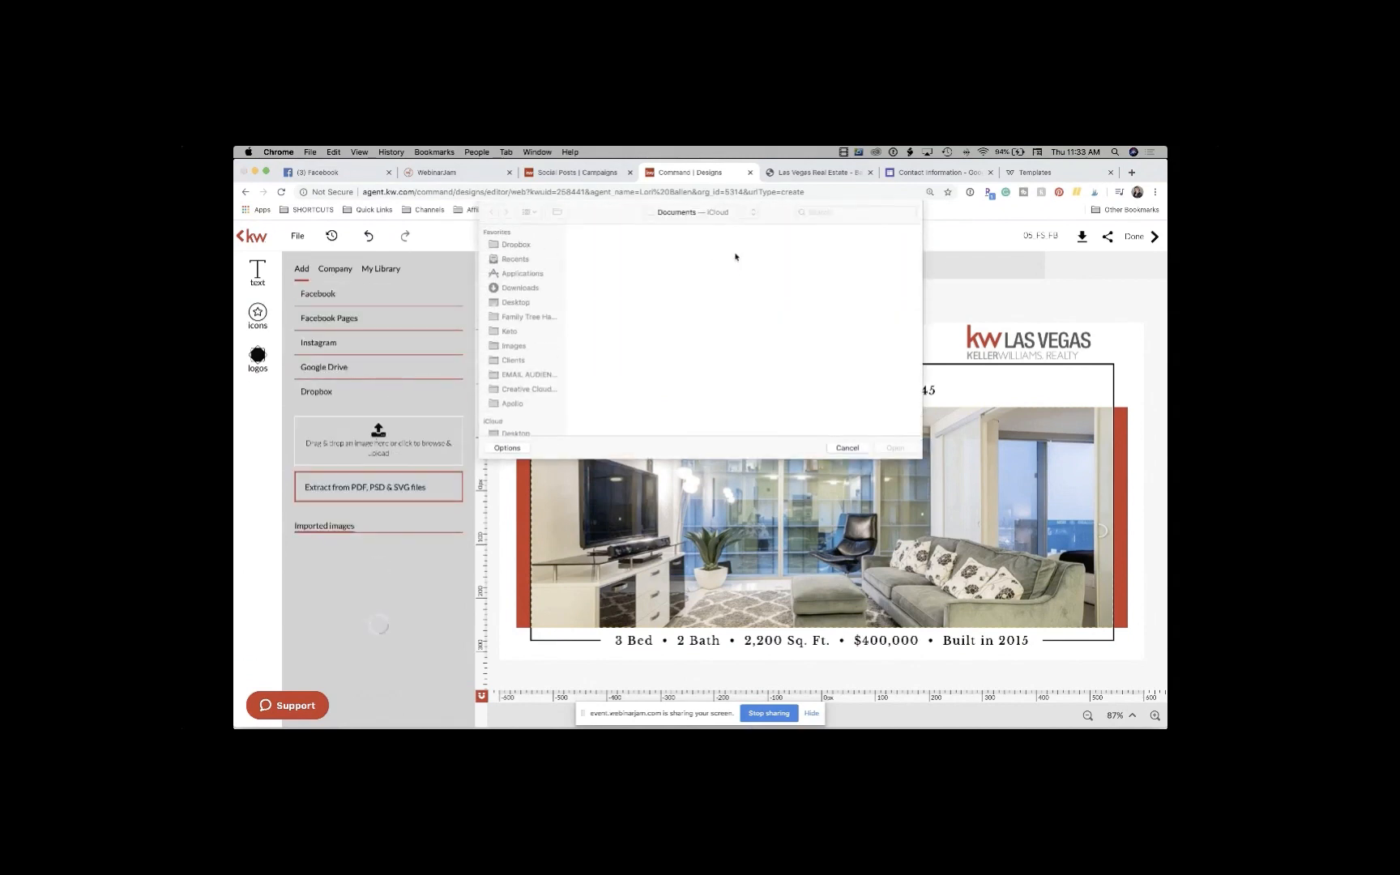
{"action": "left_click", "coordinate": [841, 212]}
{"action": "type", "text": "no"}
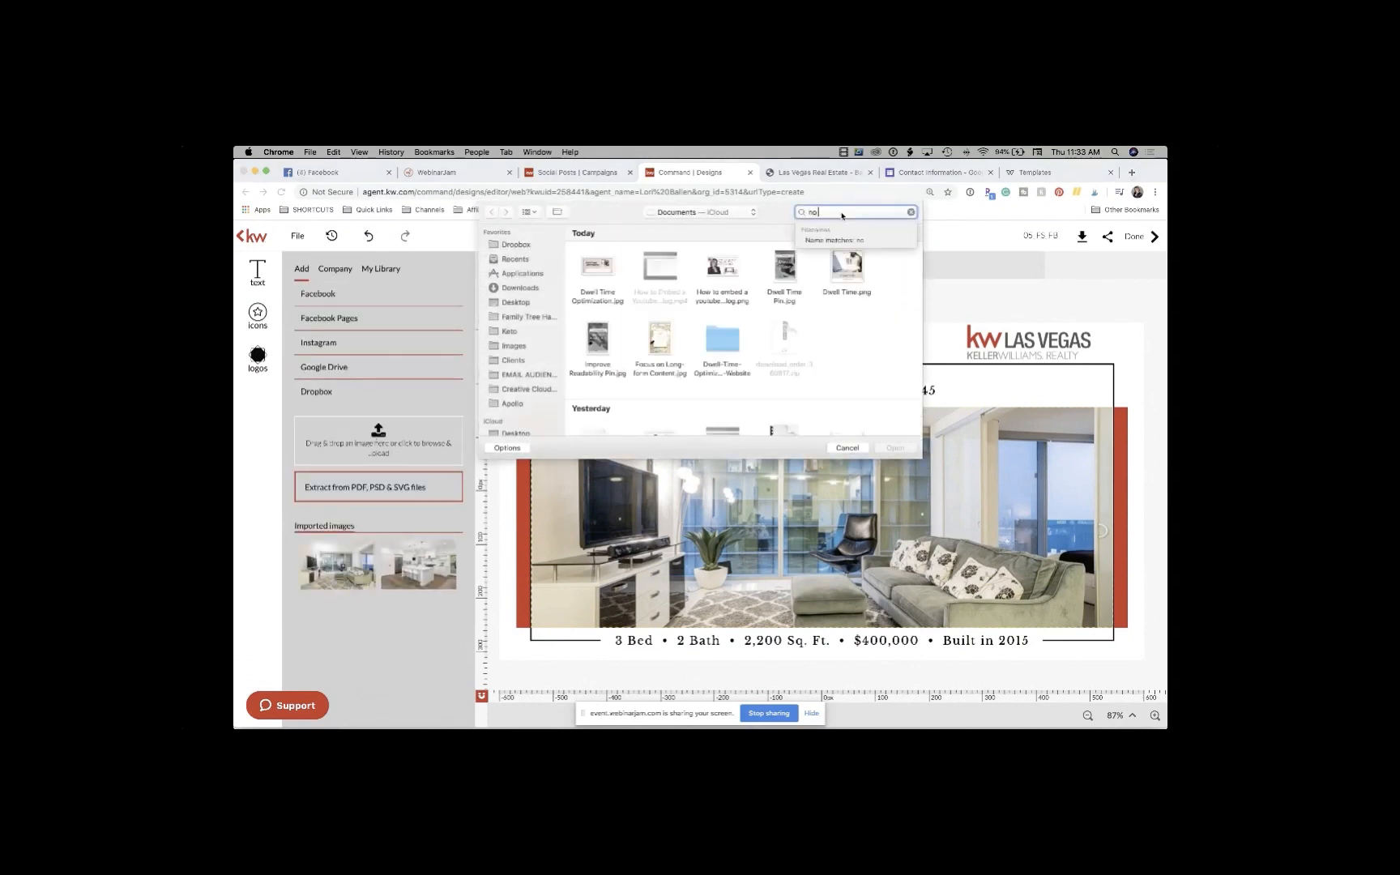
{"action": "type", "text": " backbround"}
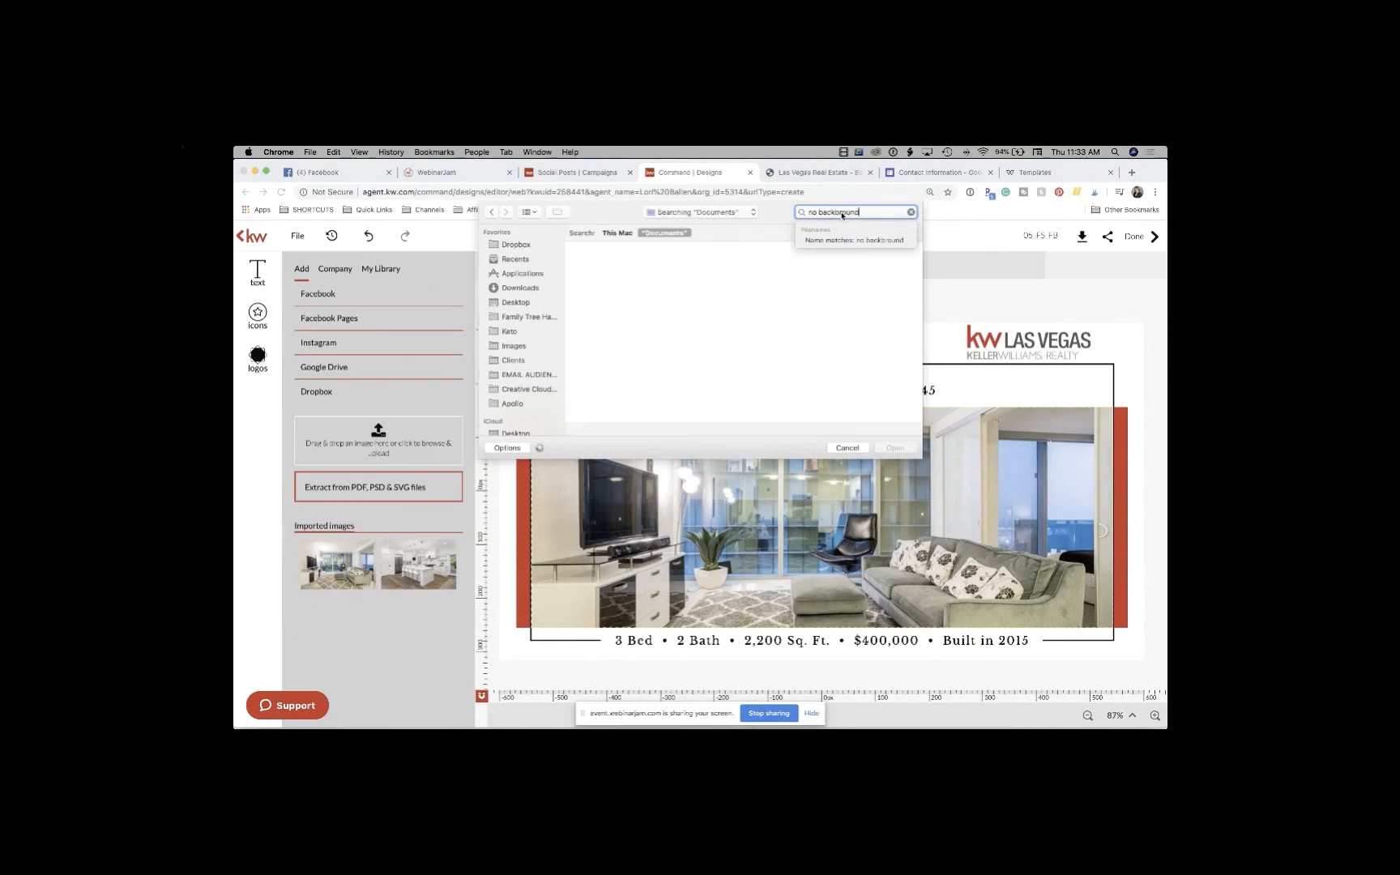
{"action": "key", "text": "BackSpace"}
{"action": "key", "text": "BackSpace"}
{"action": "key", "text": "BackSpace"}
{"action": "type", "text": "round"}
{"action": "key", "text": "Return"}
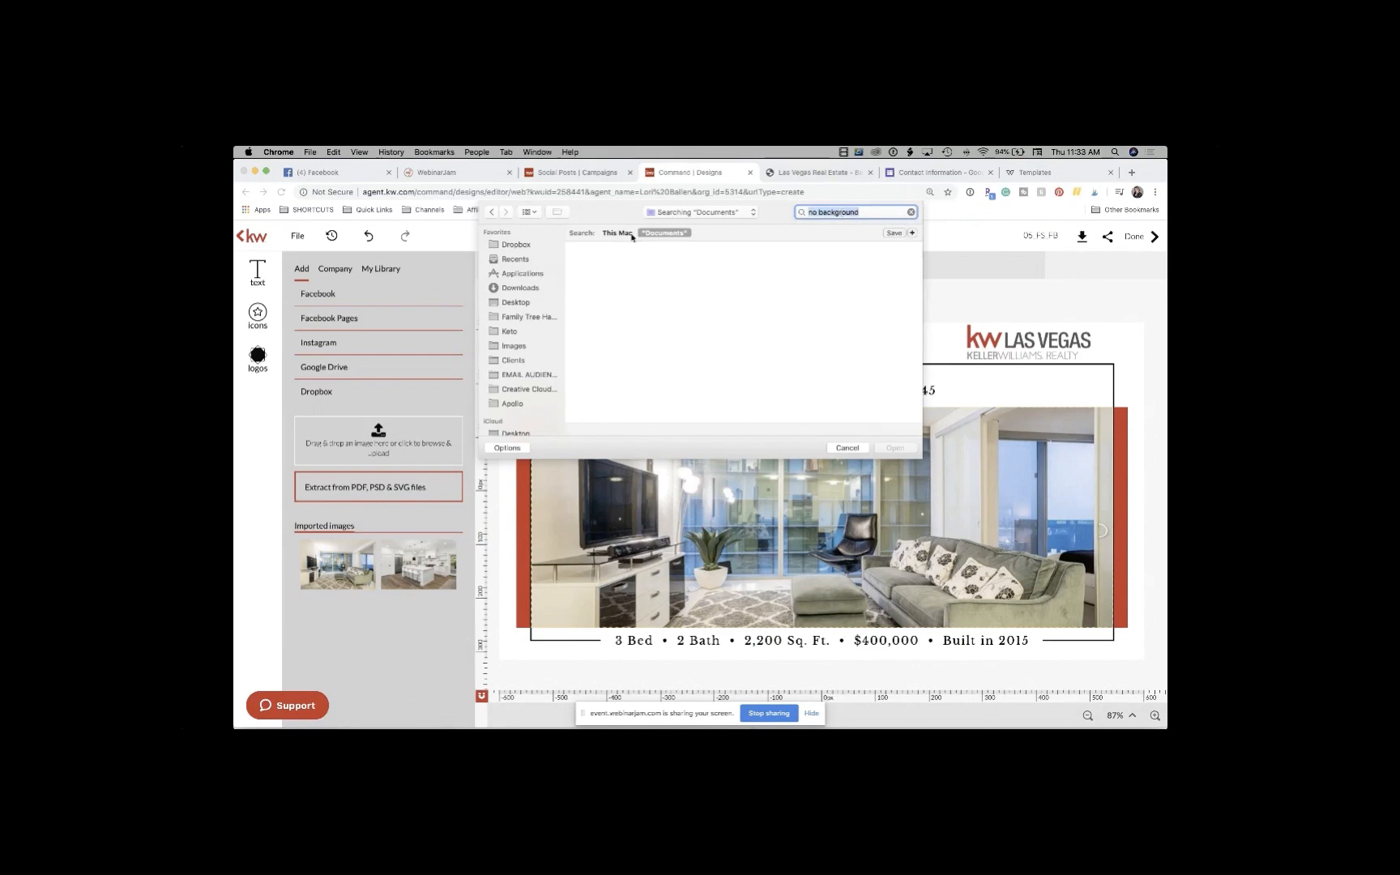
{"action": "left_click", "coordinate": [619, 233]}
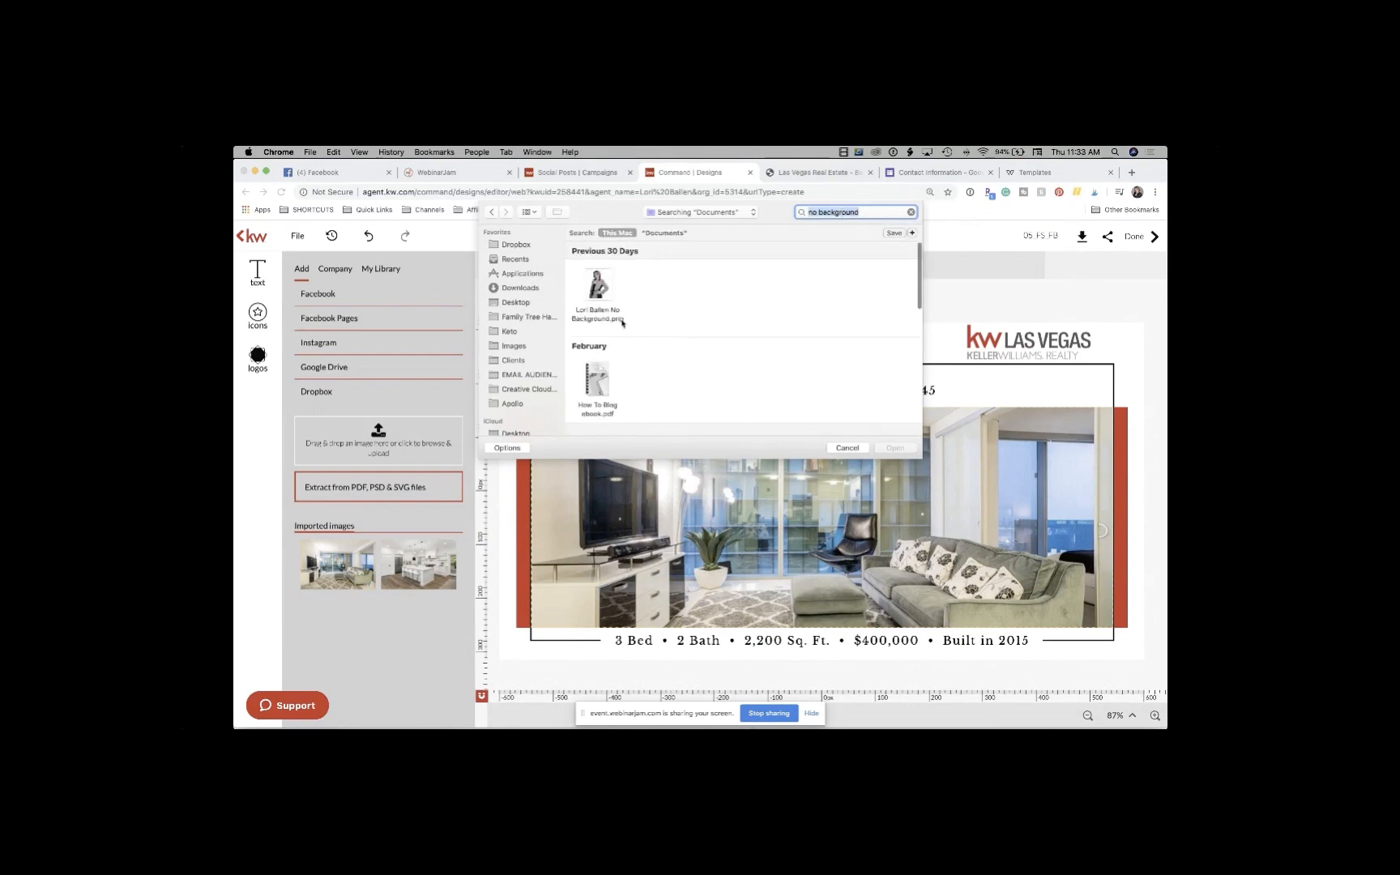
{"action": "left_click", "coordinate": [597, 291]}
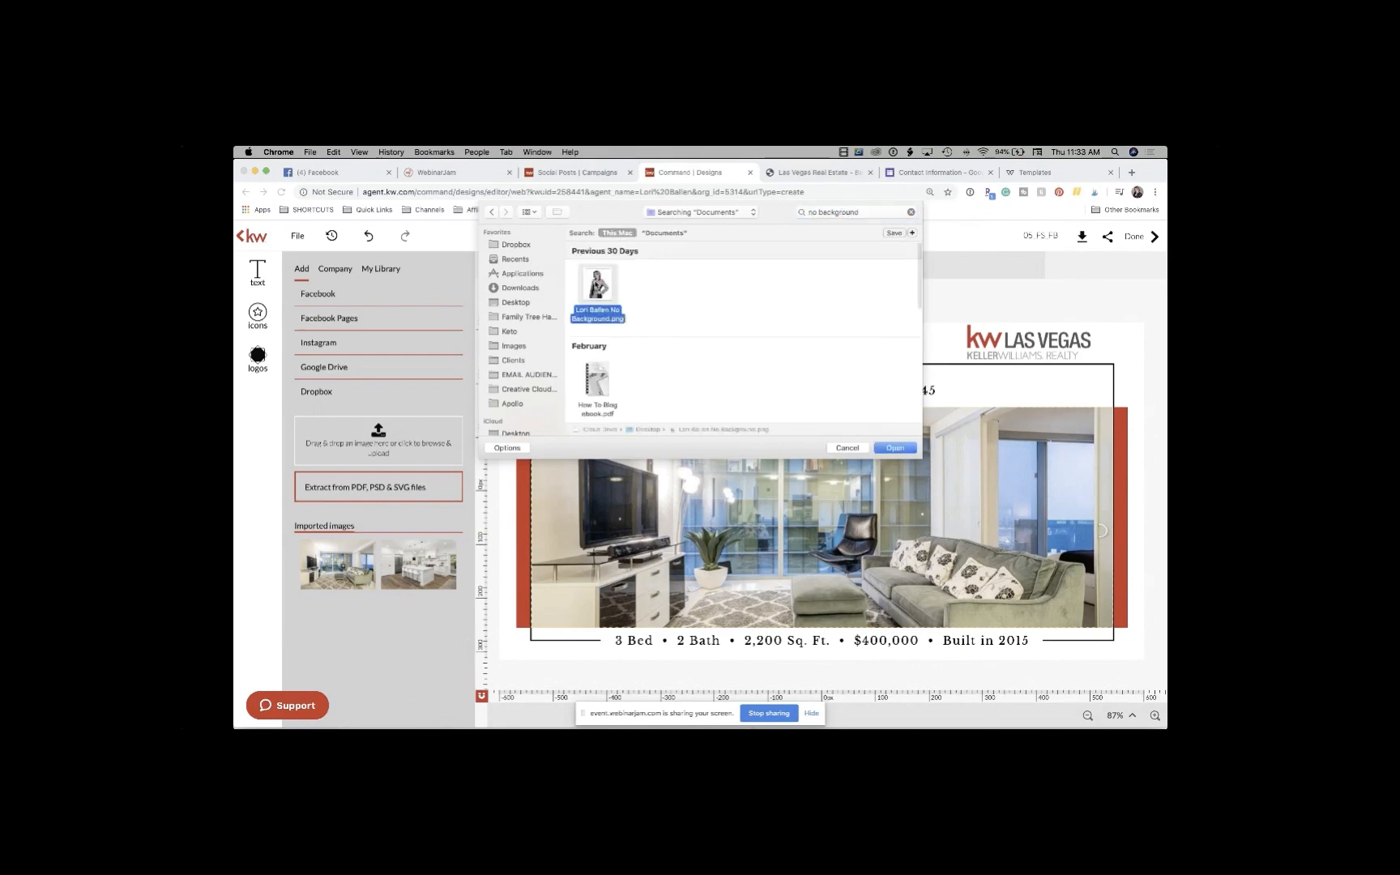
{"action": "left_click", "coordinate": [894, 448]}
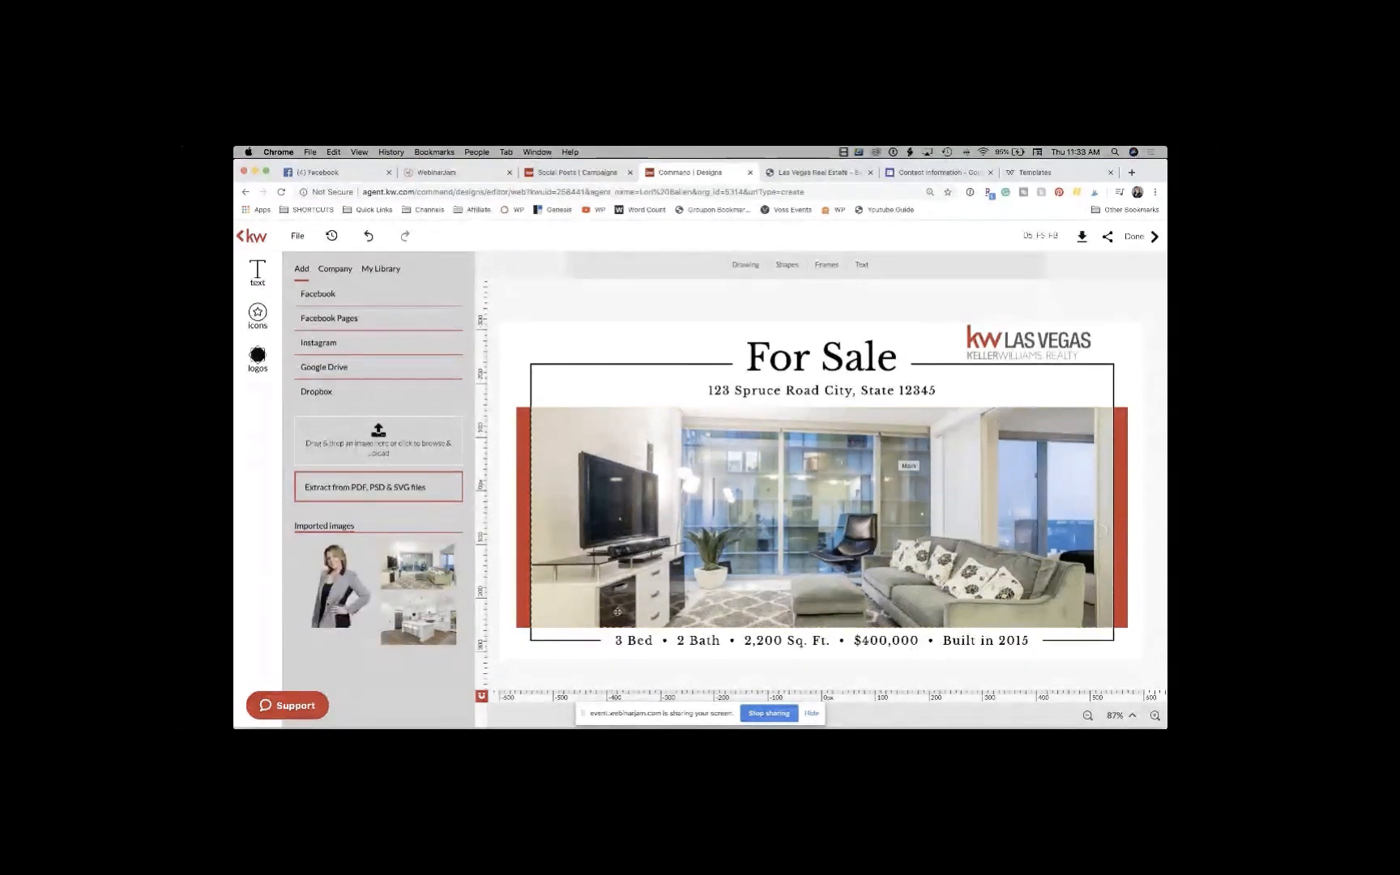
Step: Add the agent's headshot to the flyer, shrink it and position it at the photo's right edge
{"action": "mouse_move", "coordinate": [345, 600]}
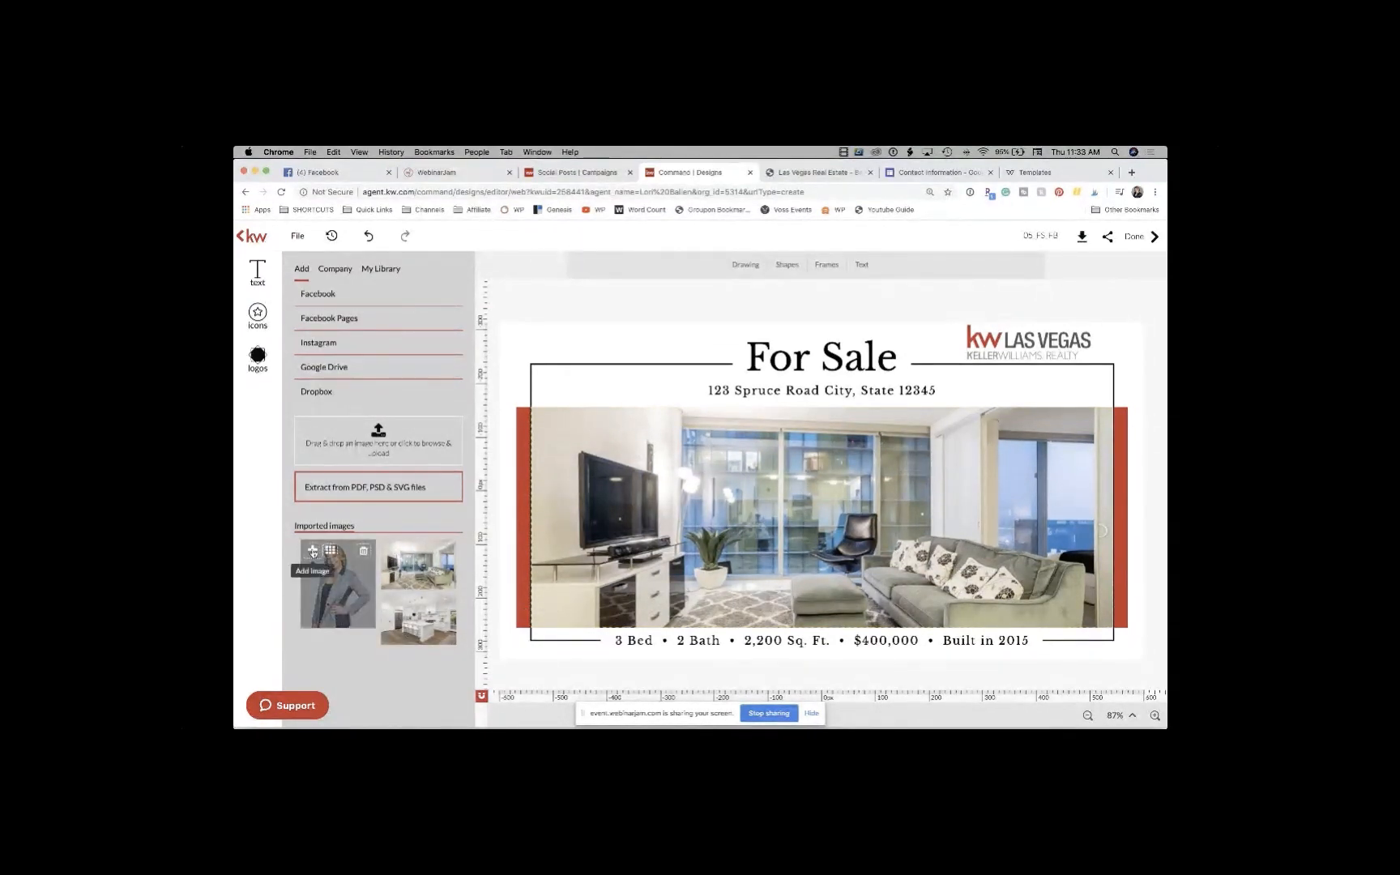
{"action": "left_click", "coordinate": [312, 550]}
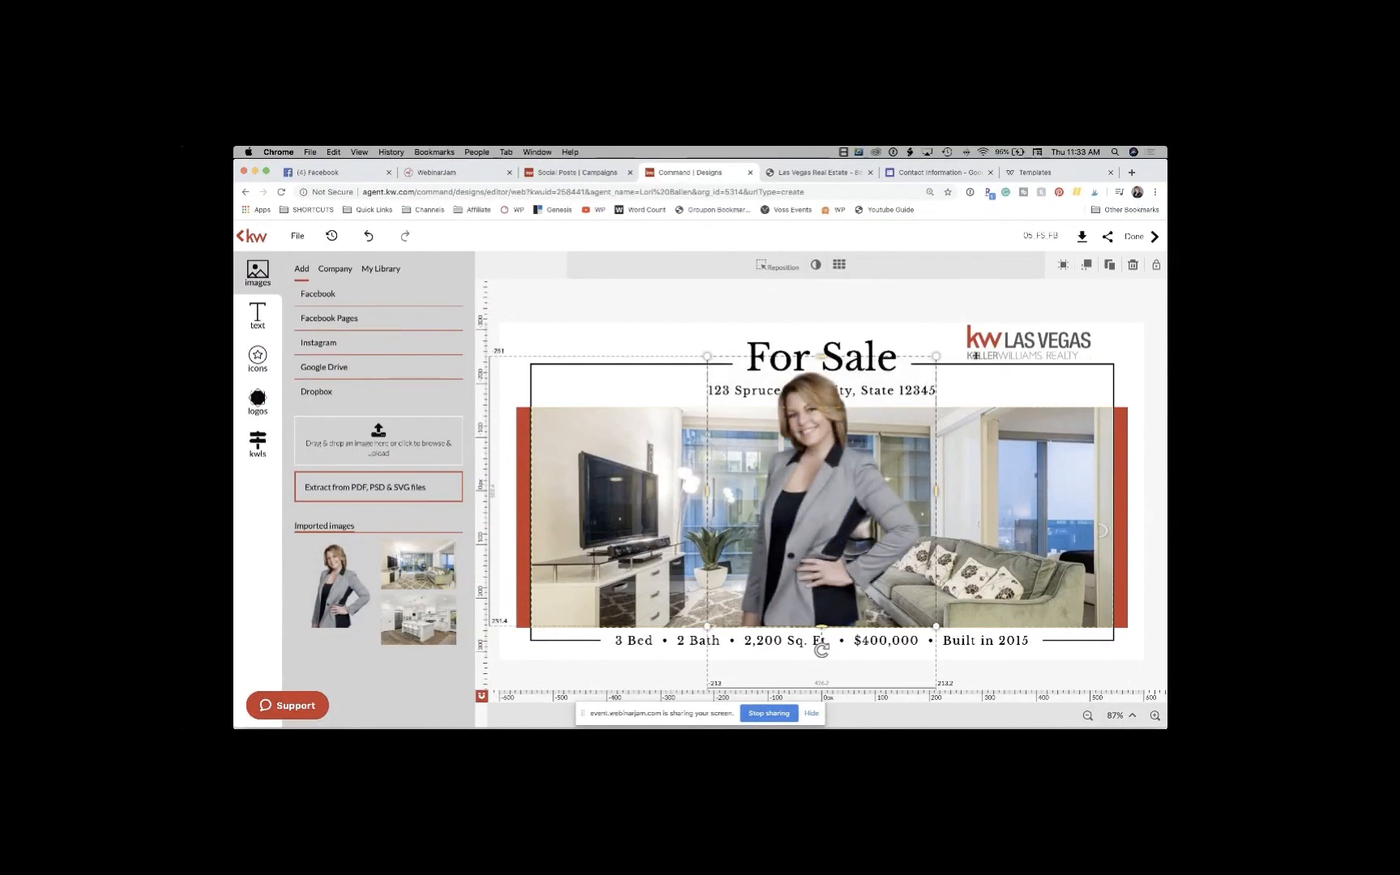
{"action": "left_click_drag", "start_coordinate": [937, 356], "coordinate": [908, 390]}
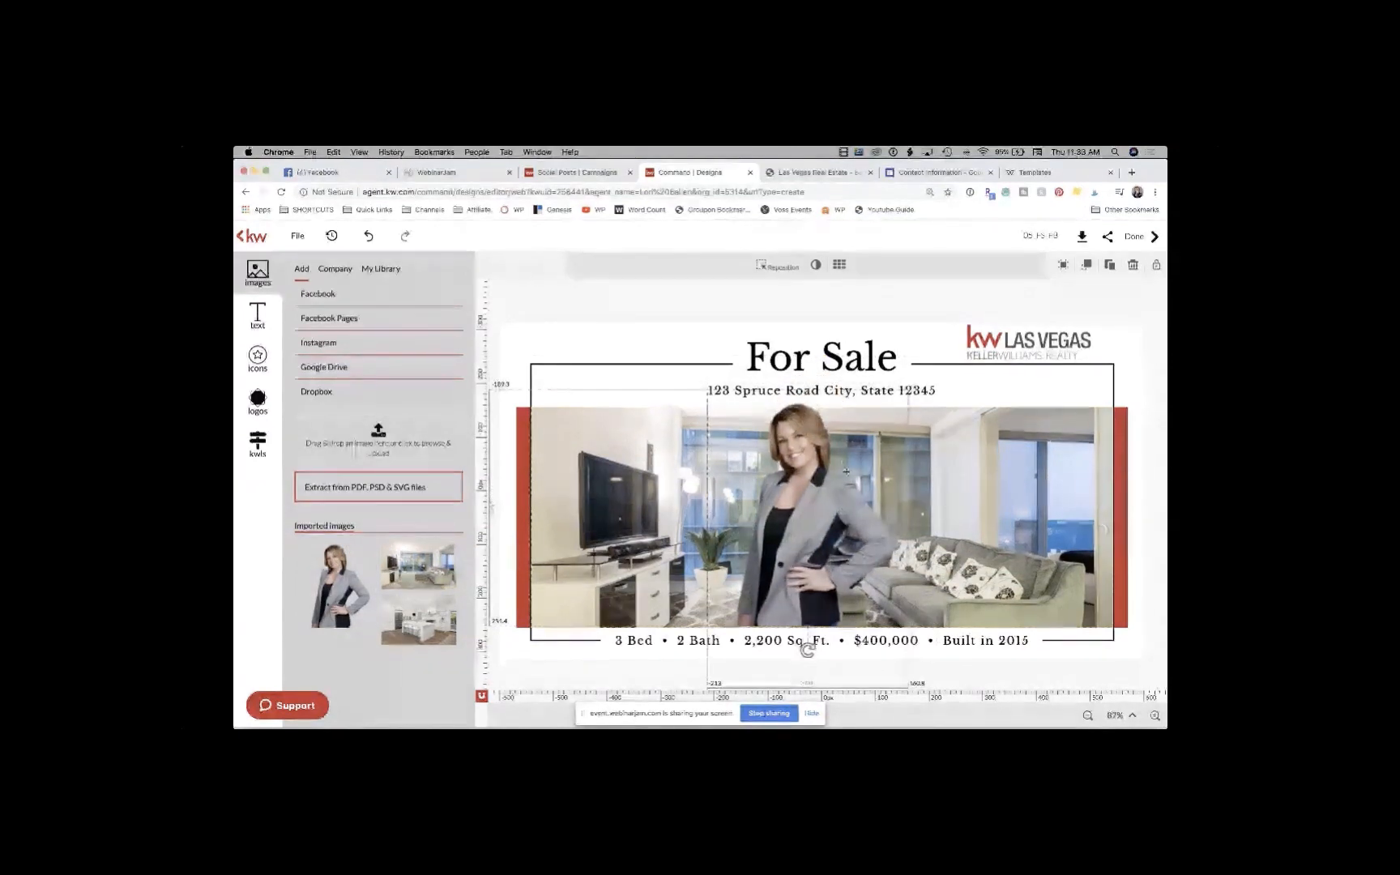
{"action": "left_click_drag", "start_coordinate": [842, 479], "coordinate": [1102, 478]}
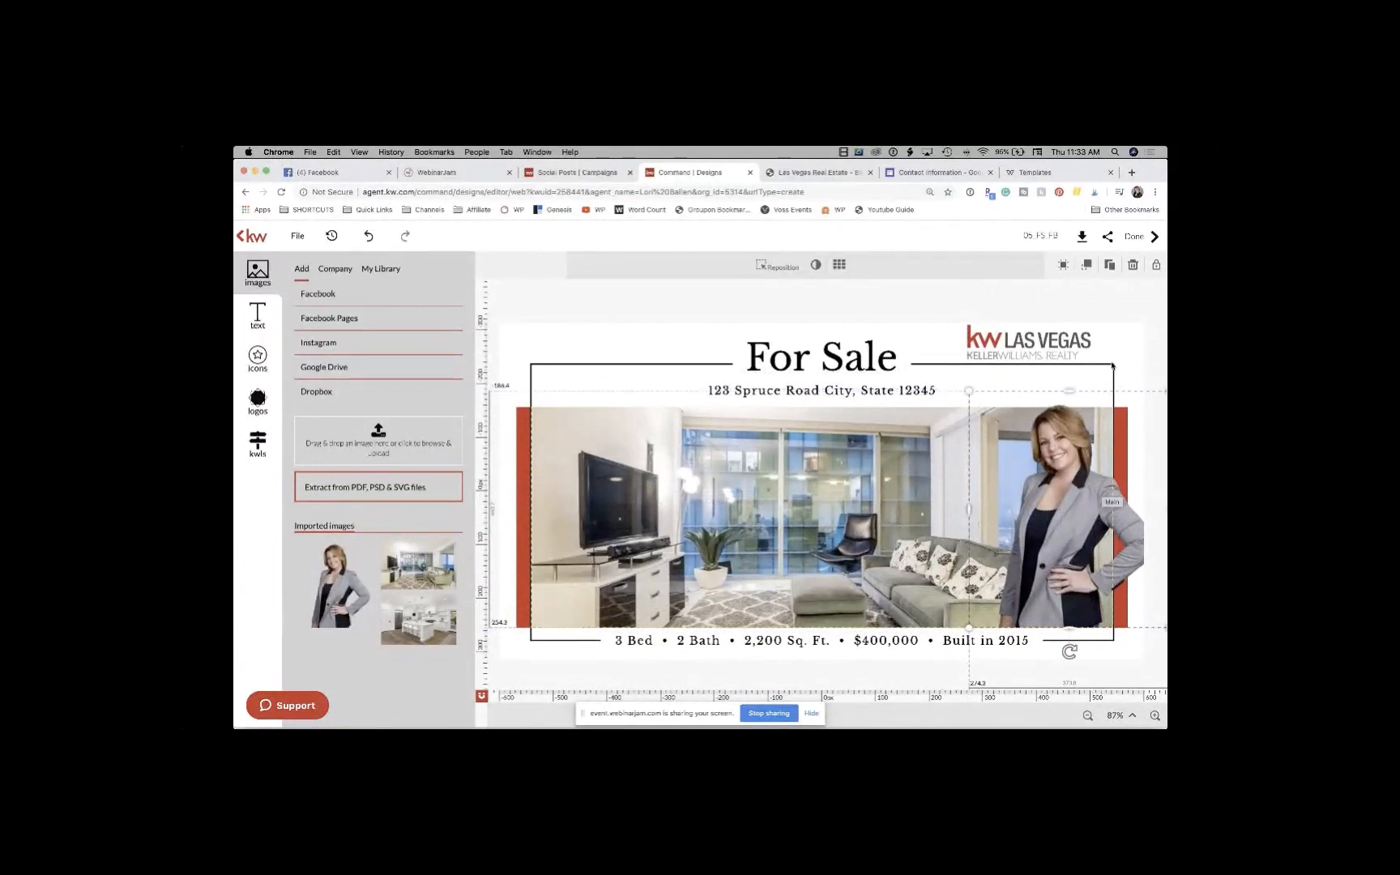
{"action": "left_click_drag", "start_coordinate": [969, 391], "coordinate": [1028, 468]}
{"action": "left_click", "coordinate": [1142, 360]}
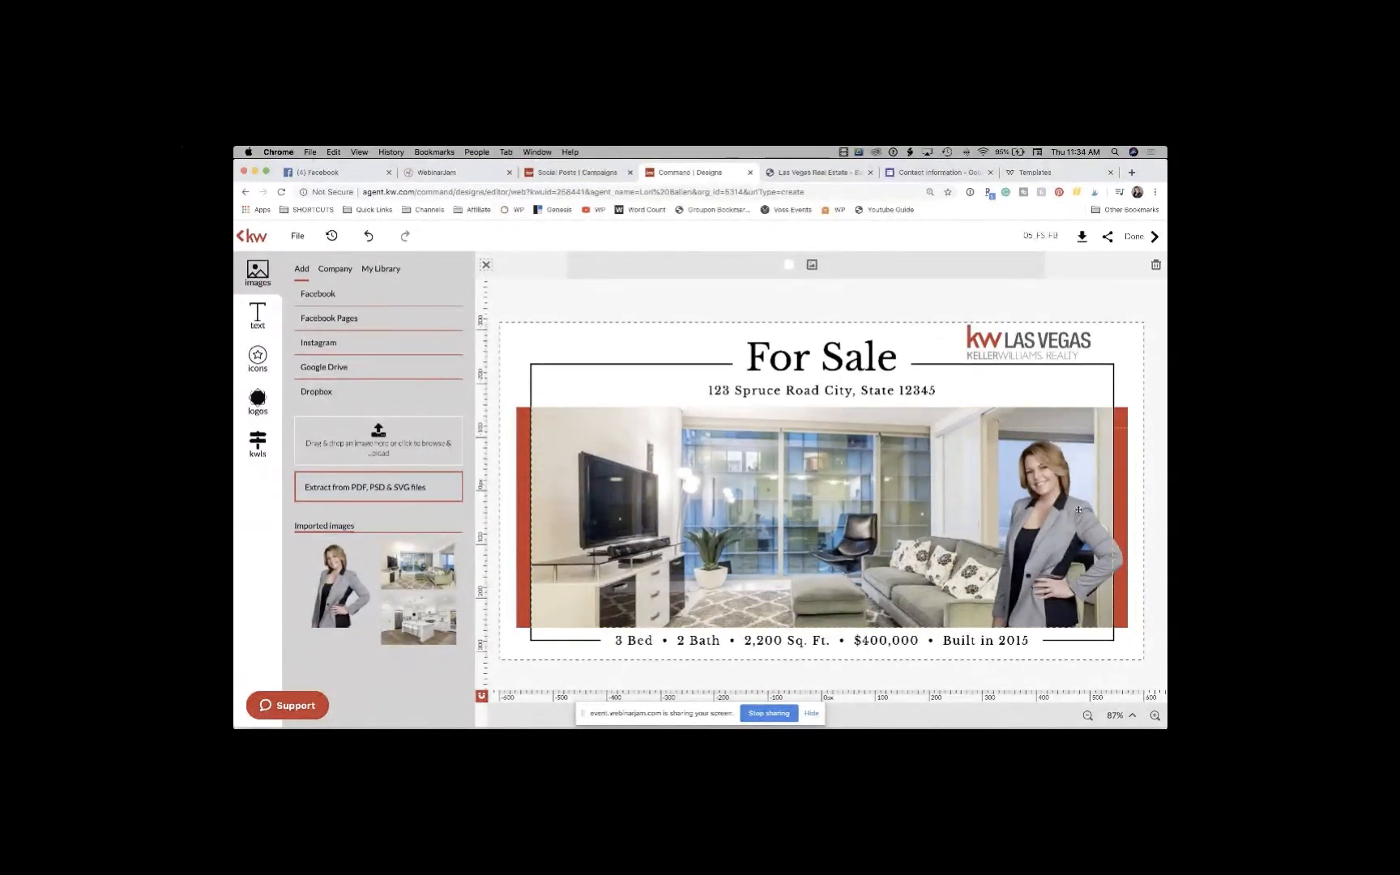
{"action": "left_click_drag", "start_coordinate": [1078, 510], "coordinate": [1055, 510]}
{"action": "left_click", "coordinate": [1129, 371]}
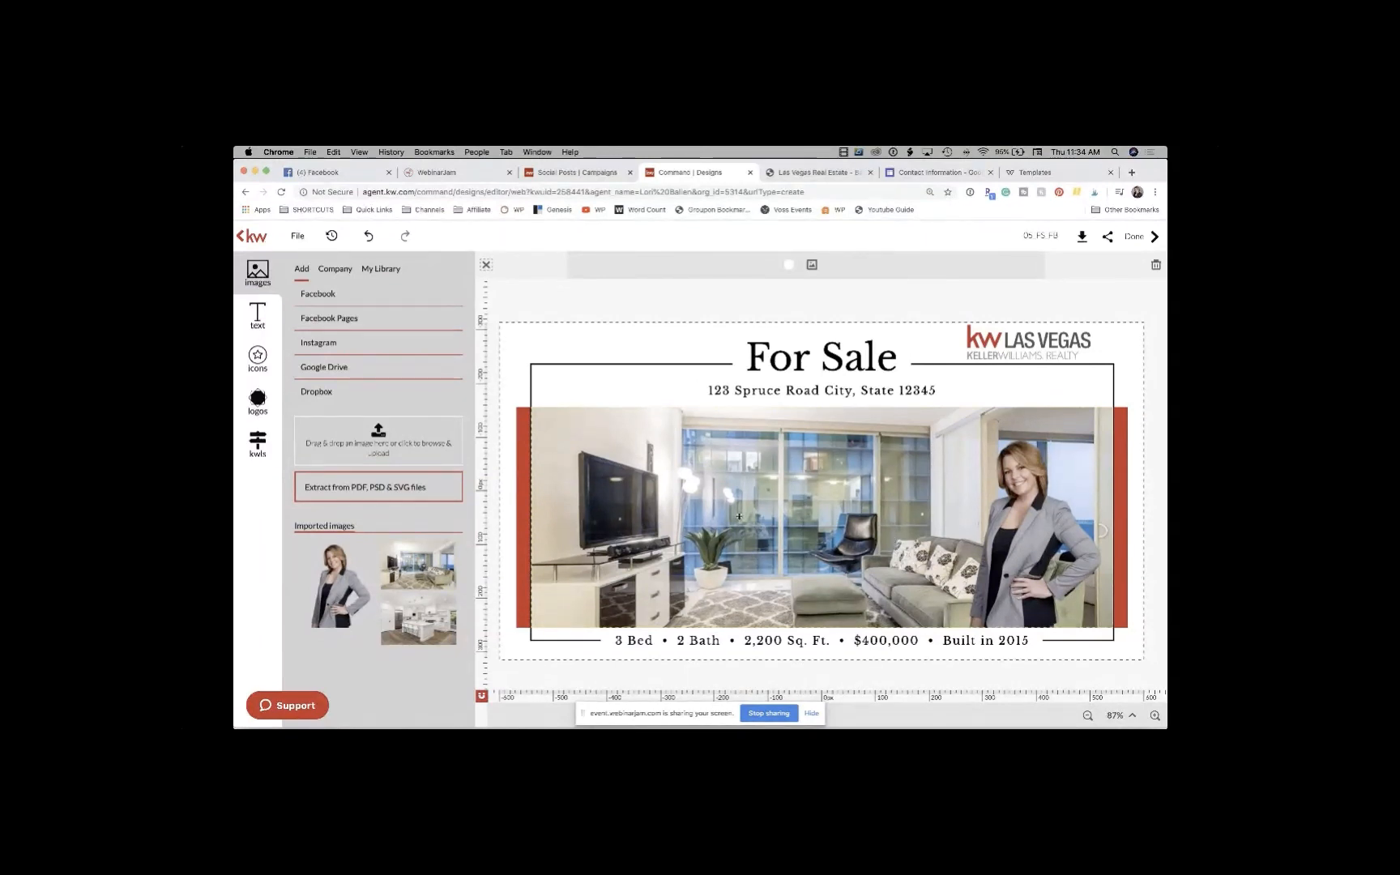
Step: Change the For Sale headline text to 'Summerlin'
{"action": "left_click", "coordinate": [900, 356]}
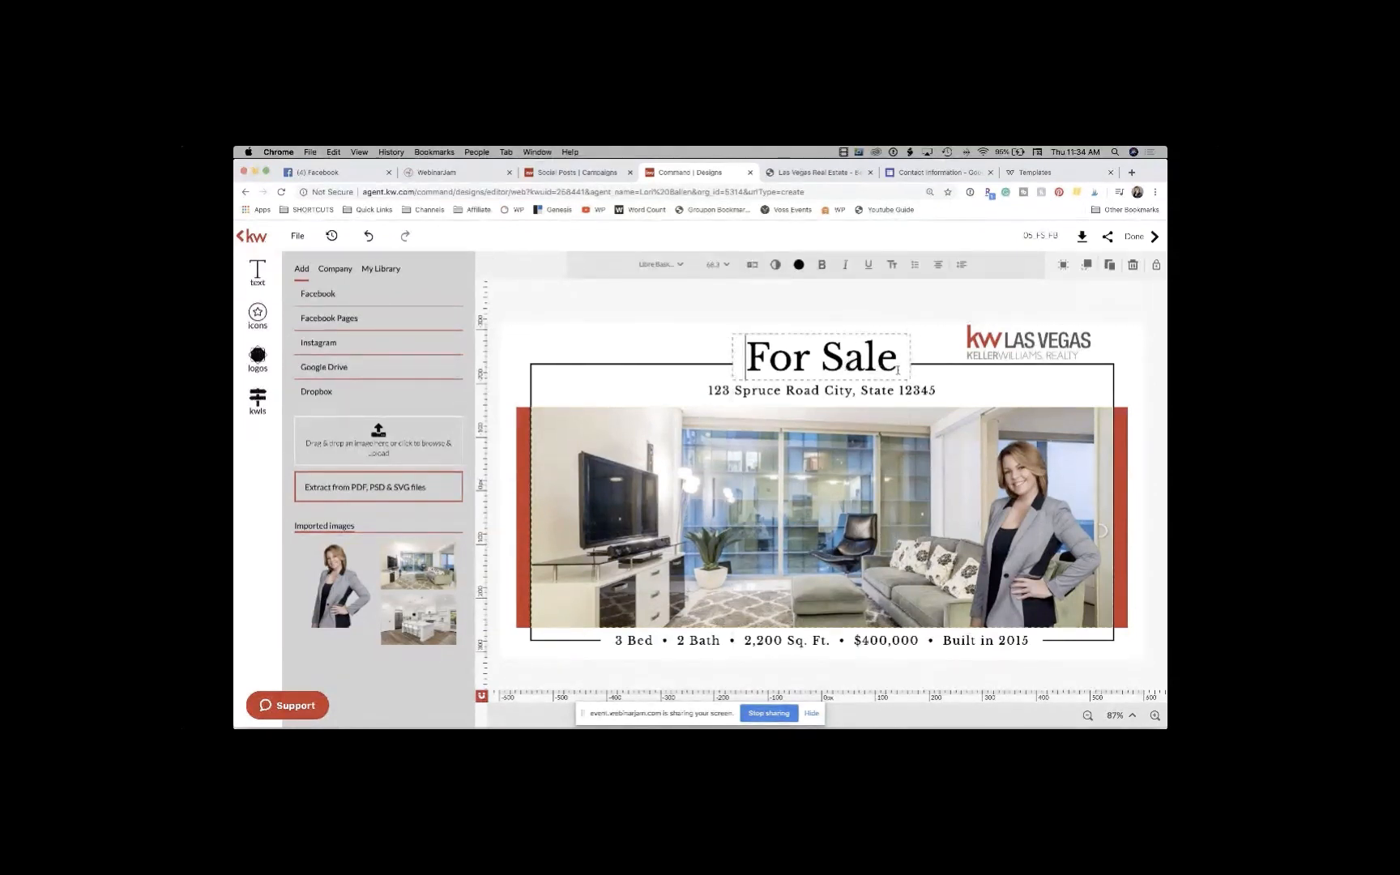
{"action": "mouse_move", "coordinate": [901, 357]}
{"action": "left_mouse_down"}
{"action": "mouse_move", "coordinate": [810, 356]}
{"action": "mouse_move", "coordinate": [894, 355]}
{"action": "left_mouse_up"}
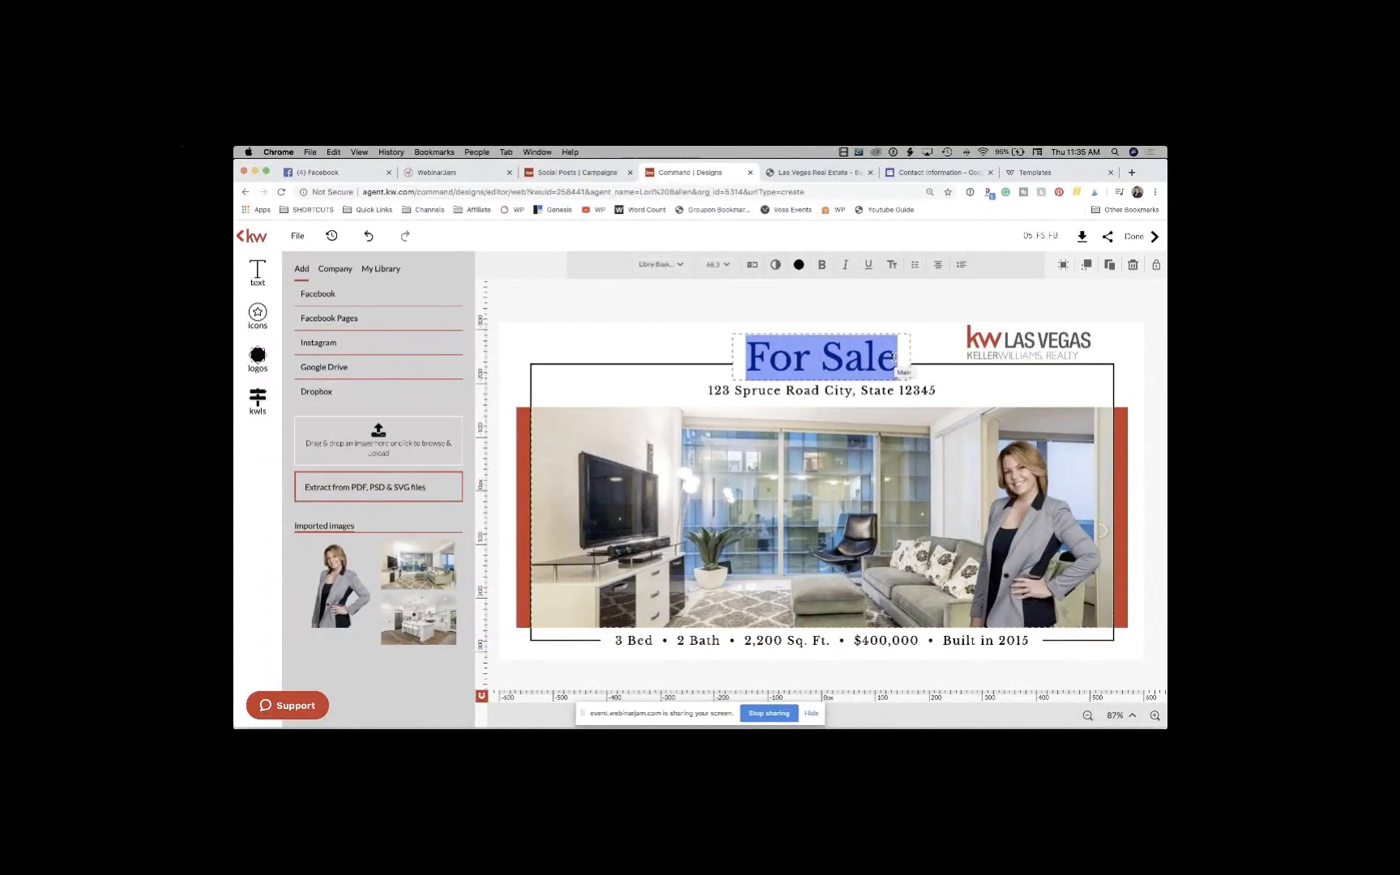
{"action": "type", "text": "Summerli"}
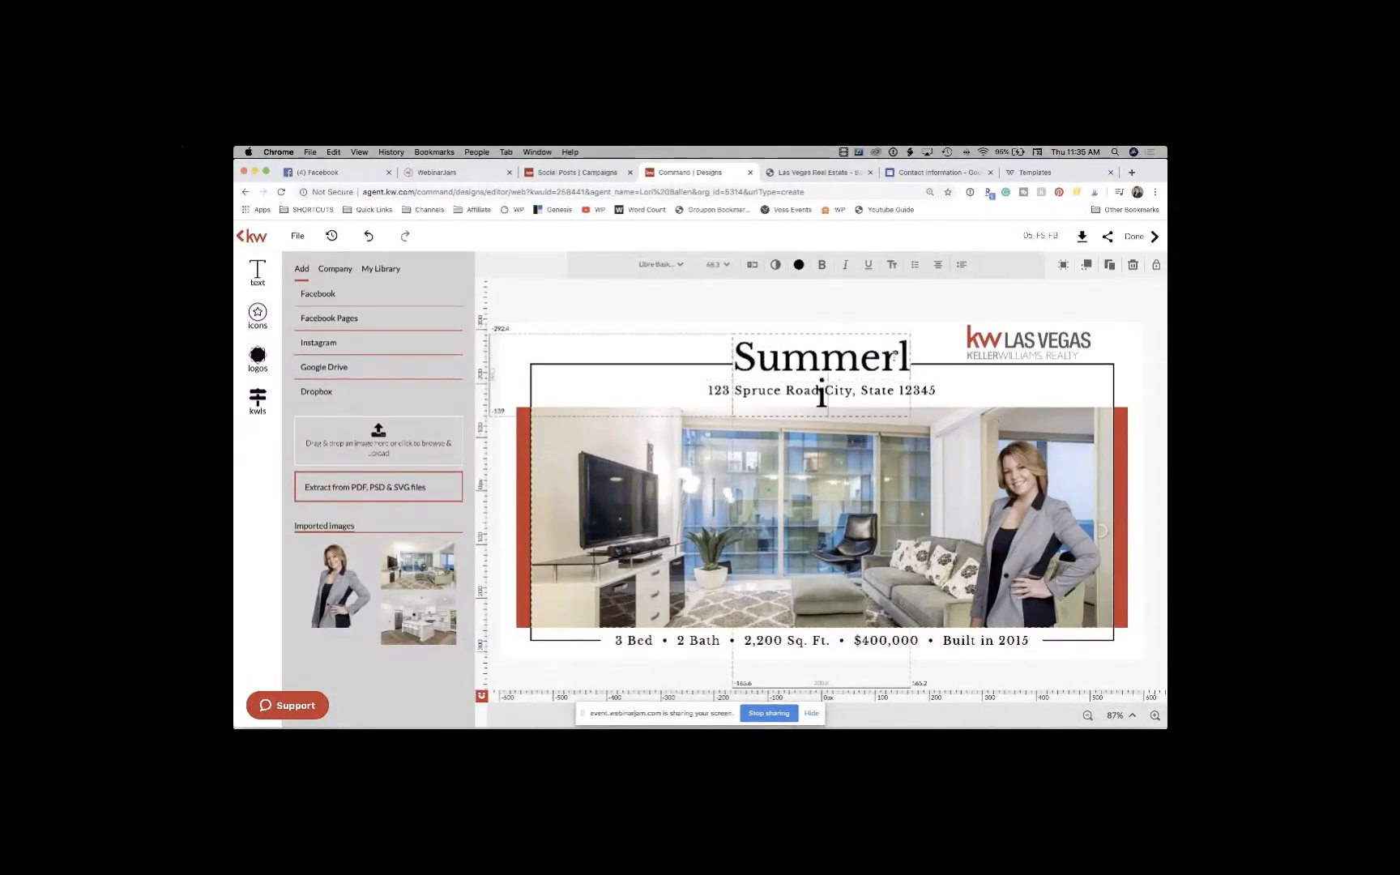
{"action": "type", "text": "n"}
Step: Set the Summerlin heading to 48 pt and move it down above the address line
{"action": "left_click", "coordinate": [727, 265]}
{"action": "scroll", "coordinate": [725, 344], "scroll_direction": "down", "scroll_amount": 5}
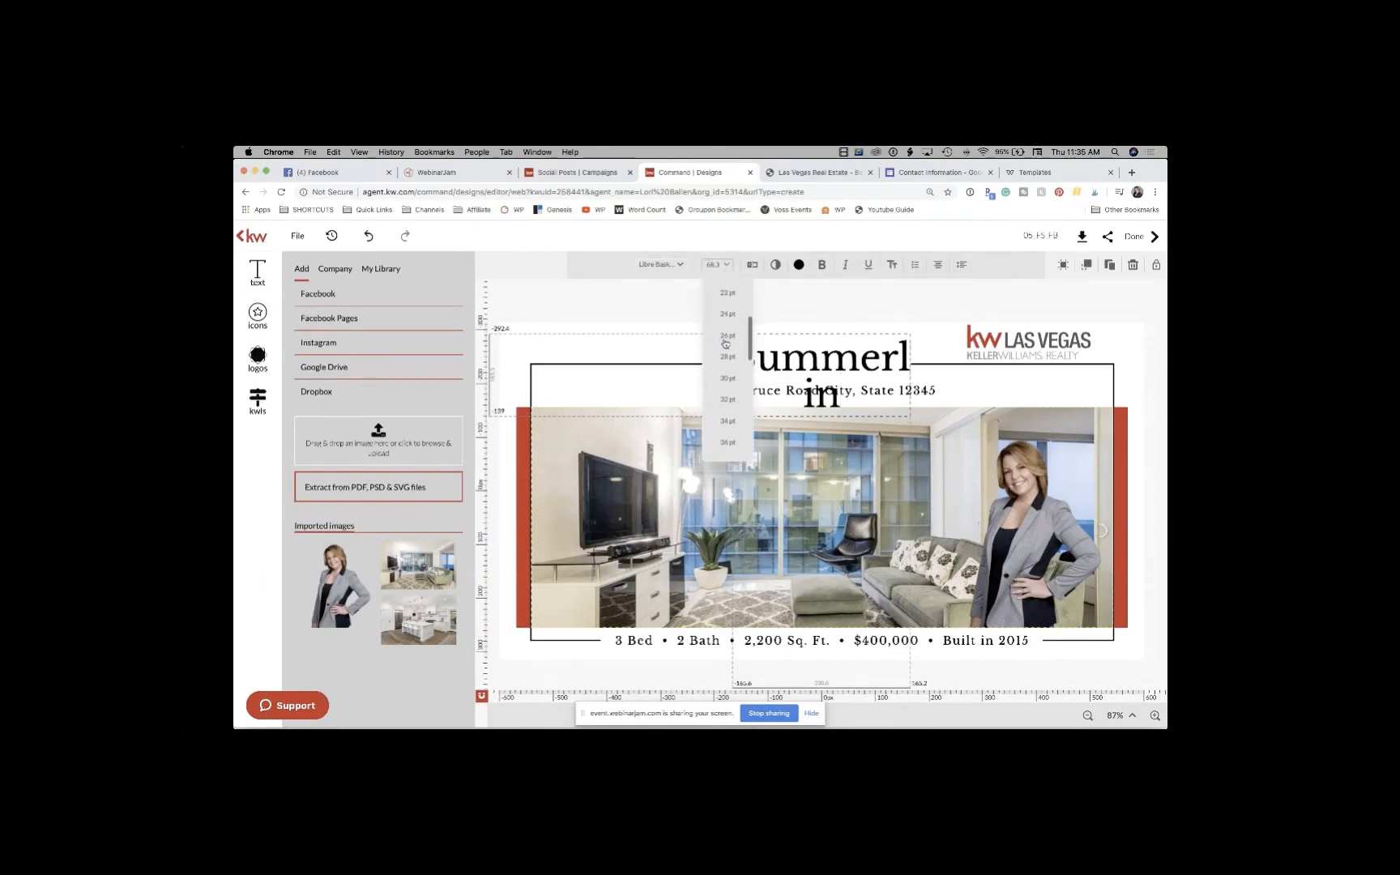
{"action": "scroll", "coordinate": [726, 357], "scroll_direction": "down", "scroll_amount": 5}
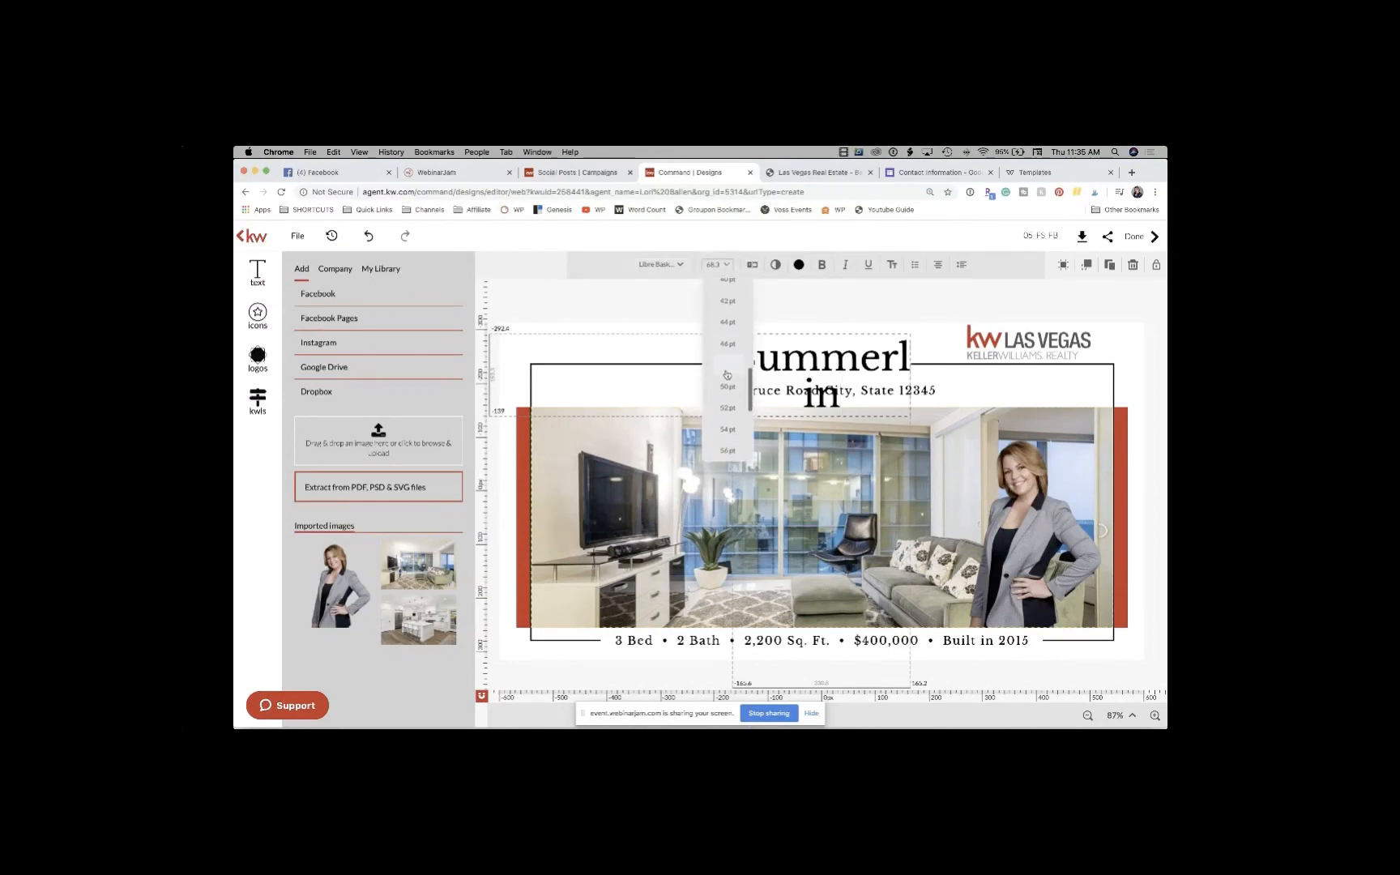
{"action": "left_click", "coordinate": [727, 374]}
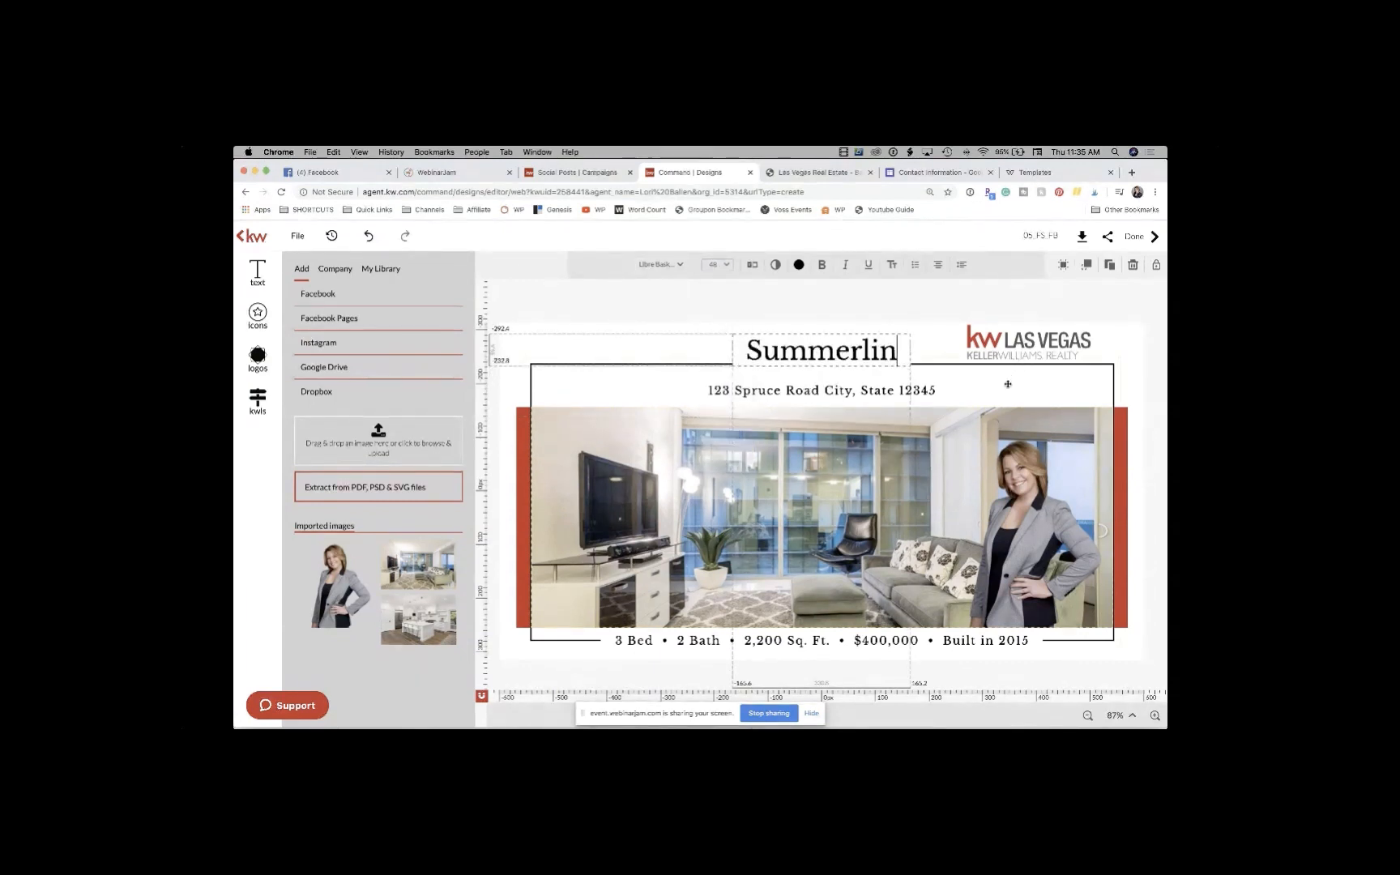
{"action": "left_click_drag", "start_coordinate": [820, 351], "coordinate": [819, 364]}
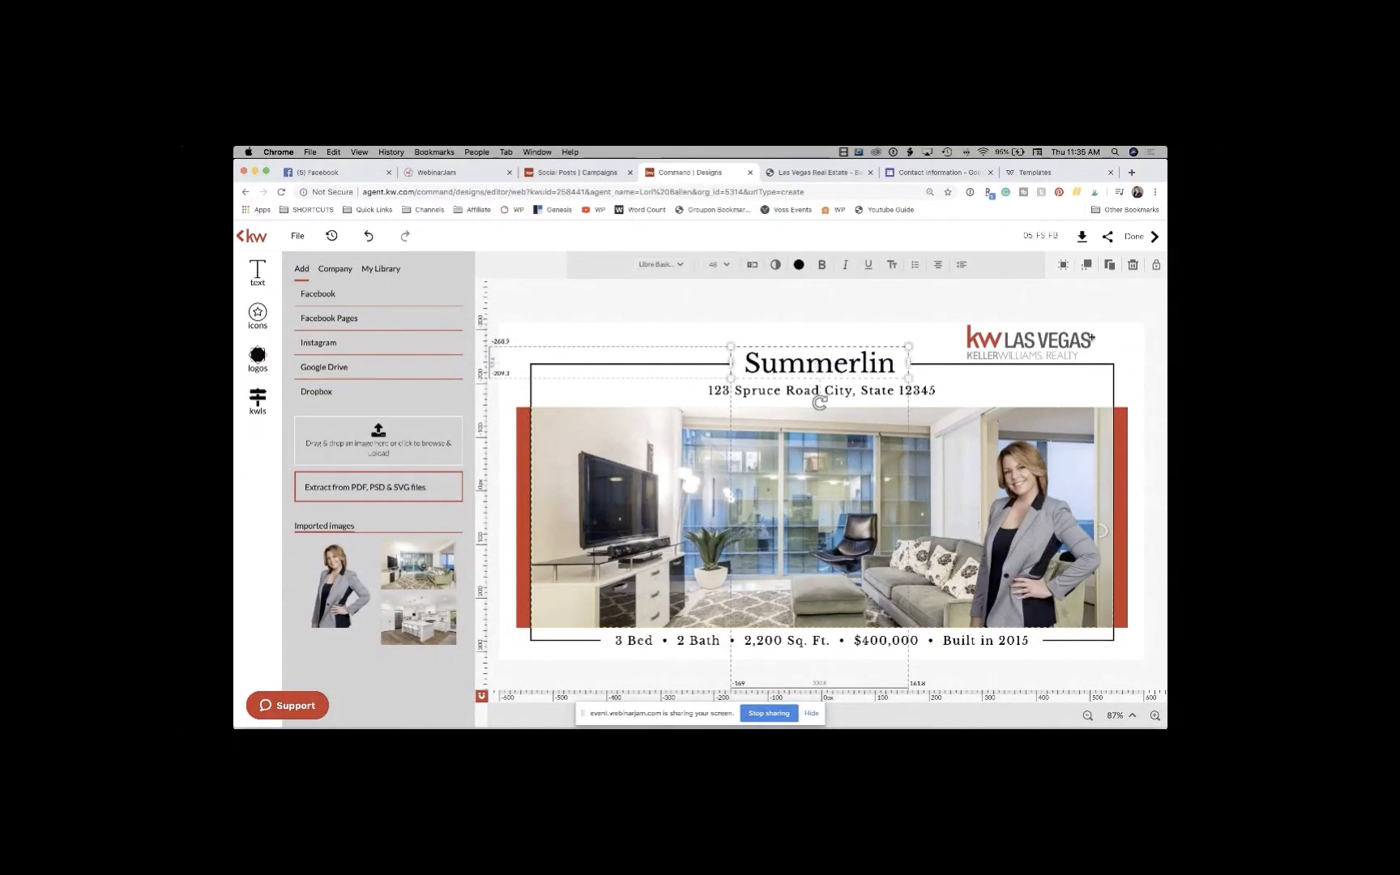
{"action": "left_click", "coordinate": [1139, 343]}
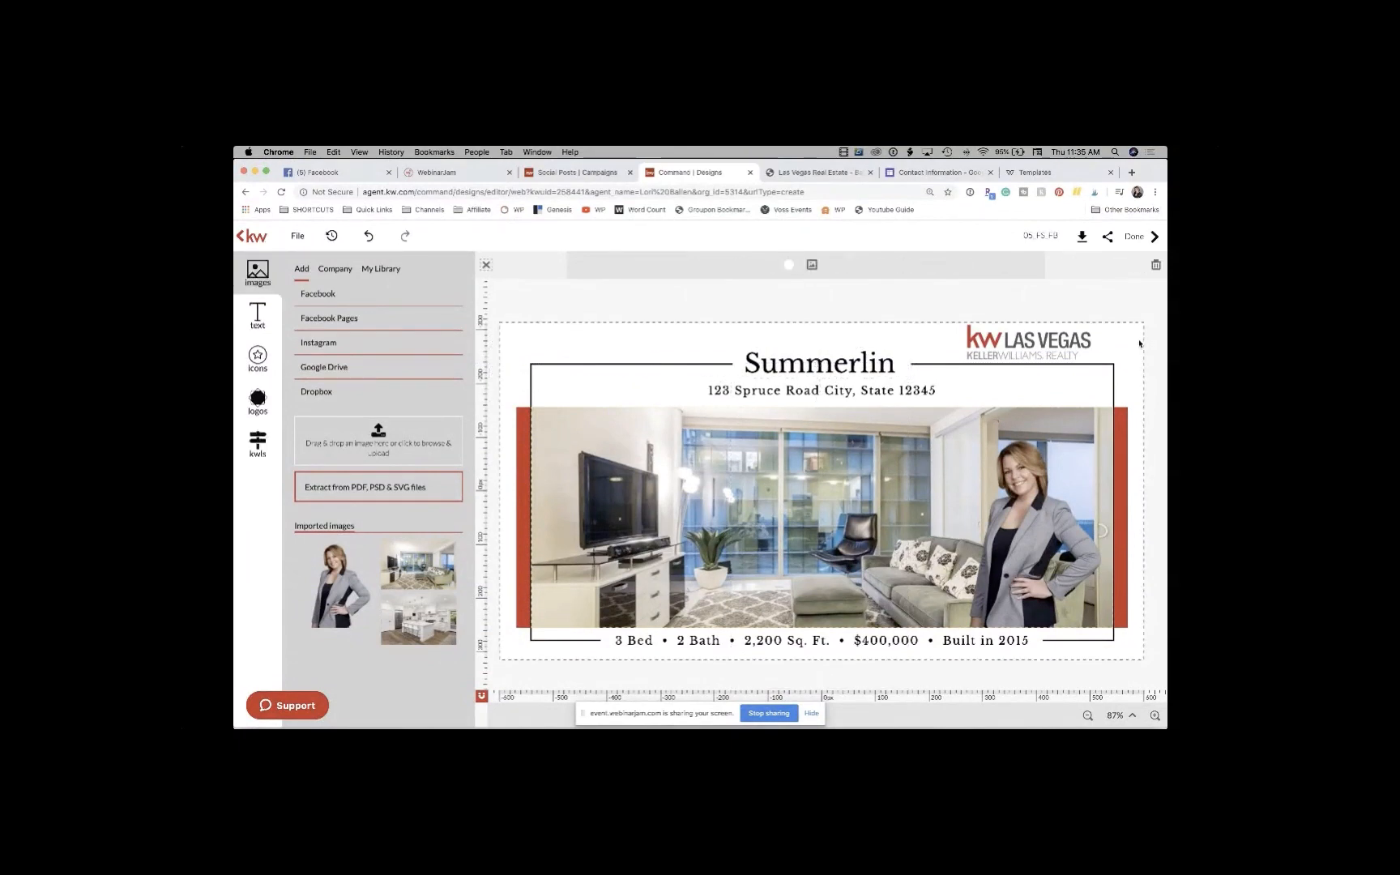
{"action": "left_click", "coordinate": [809, 389]}
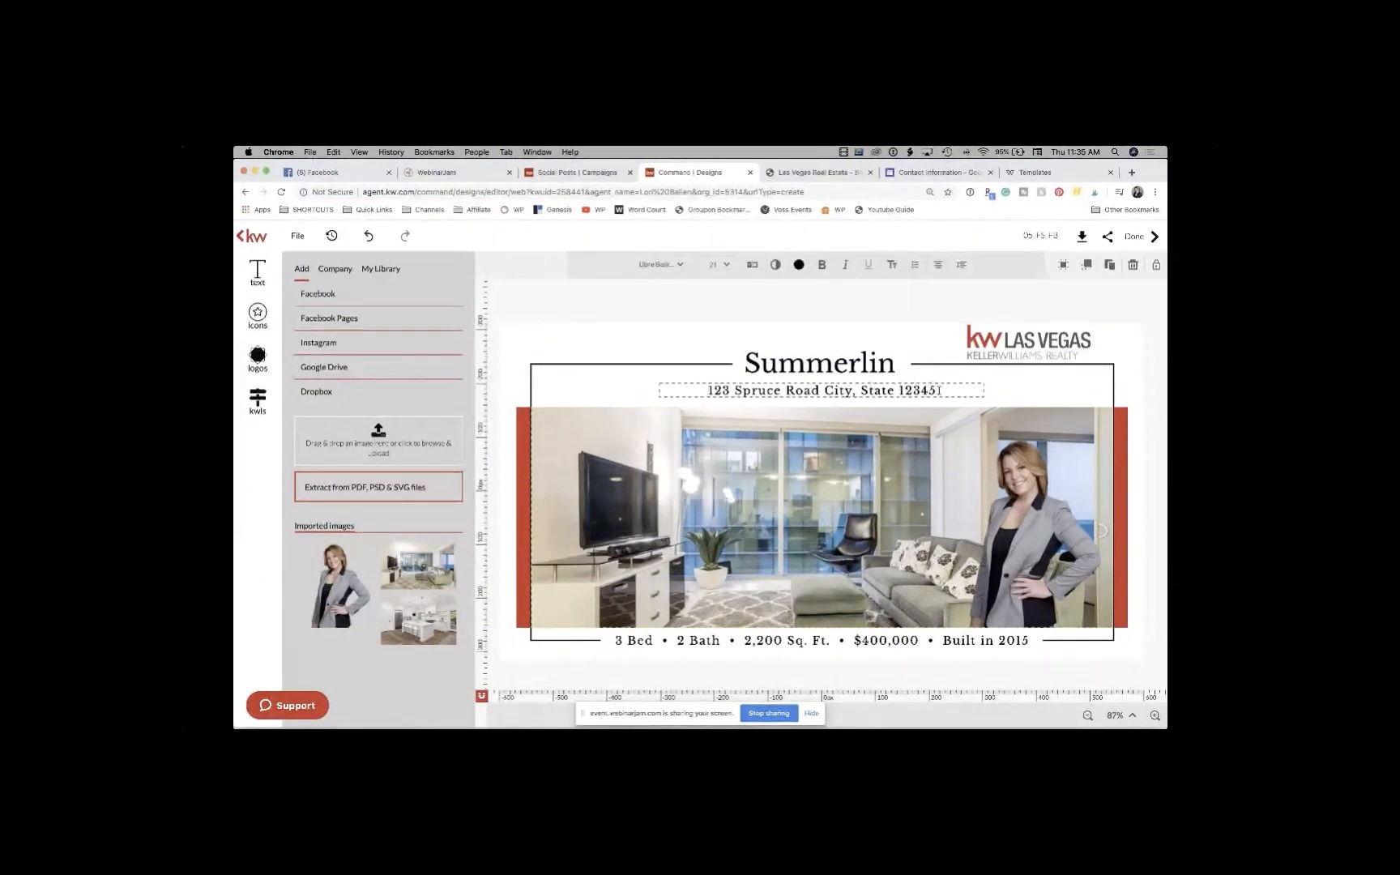
Step: Replace the address line under Summerlin with the tagline 'A Master Planned Community'
{"action": "left_click_drag", "start_coordinate": [708, 391], "coordinate": [1031, 388]}
{"action": "left_click", "coordinate": [875, 391]}
{"action": "left_click", "coordinate": [735, 391]}
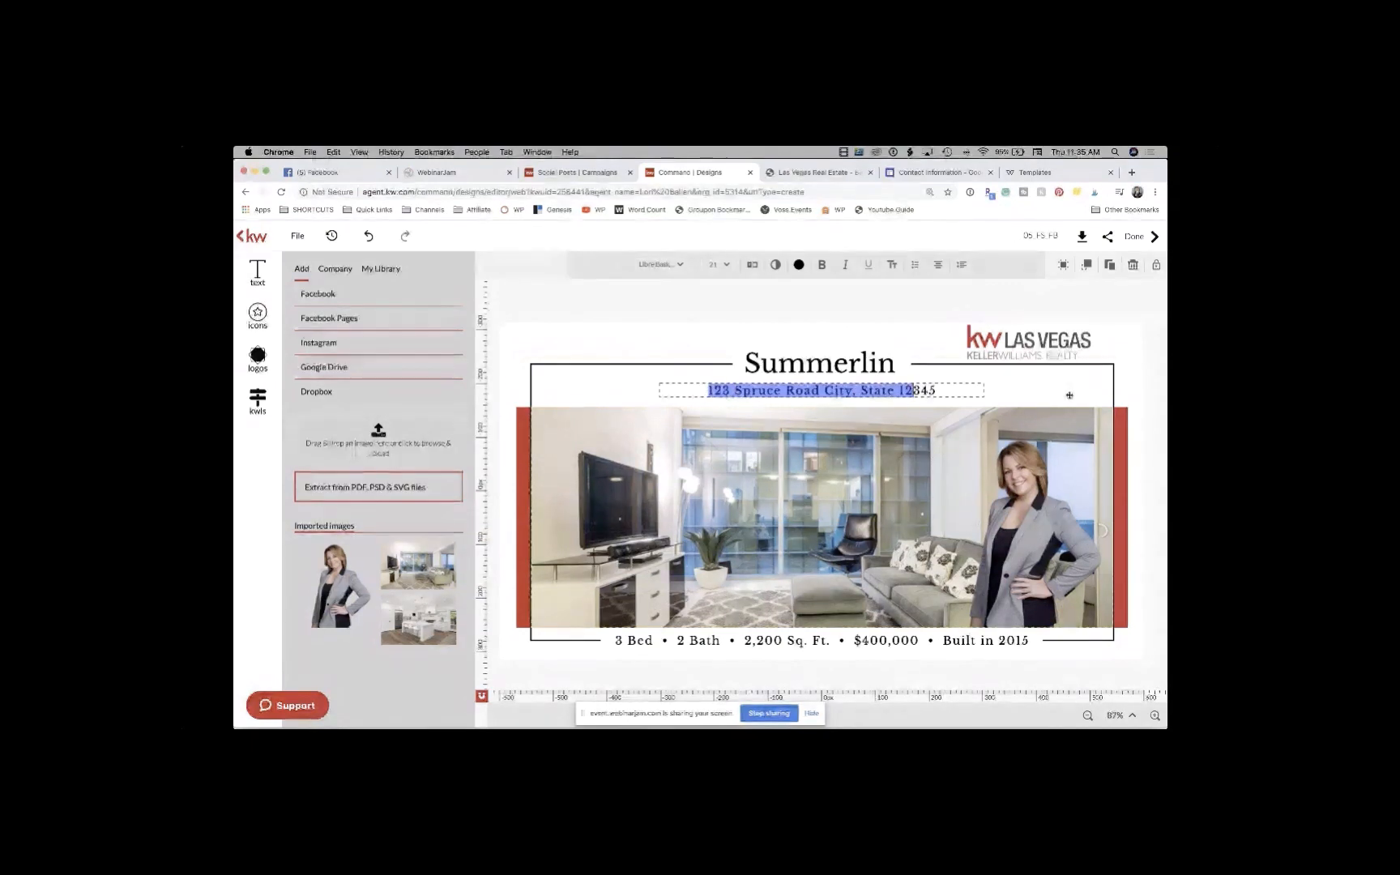
{"action": "key", "text": "BackSpace"}
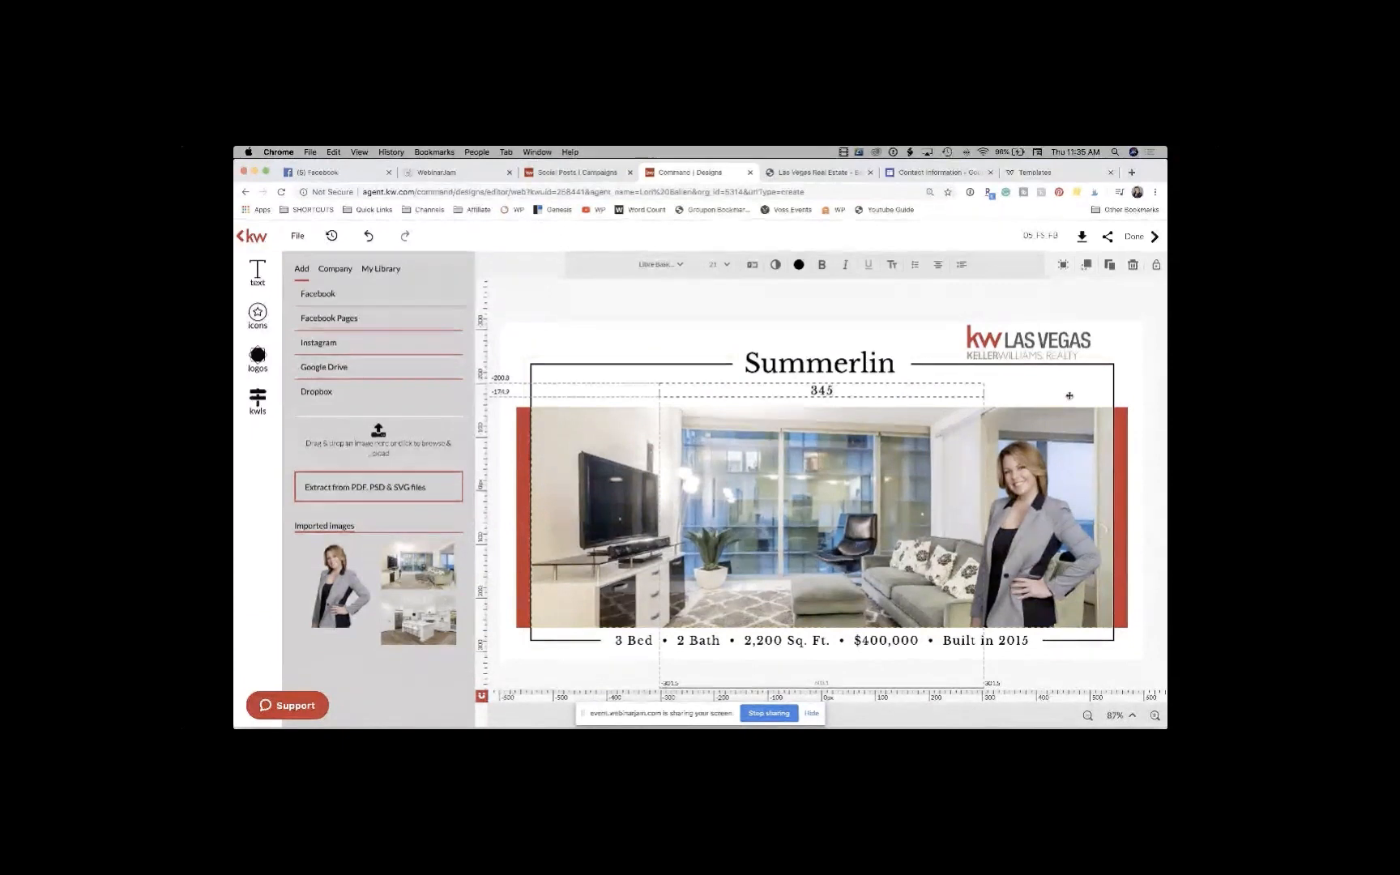
{"action": "key", "text": "BackSpace"}
{"action": "key", "text": "BackSpace"}
{"action": "key", "text": "BackSpace"}
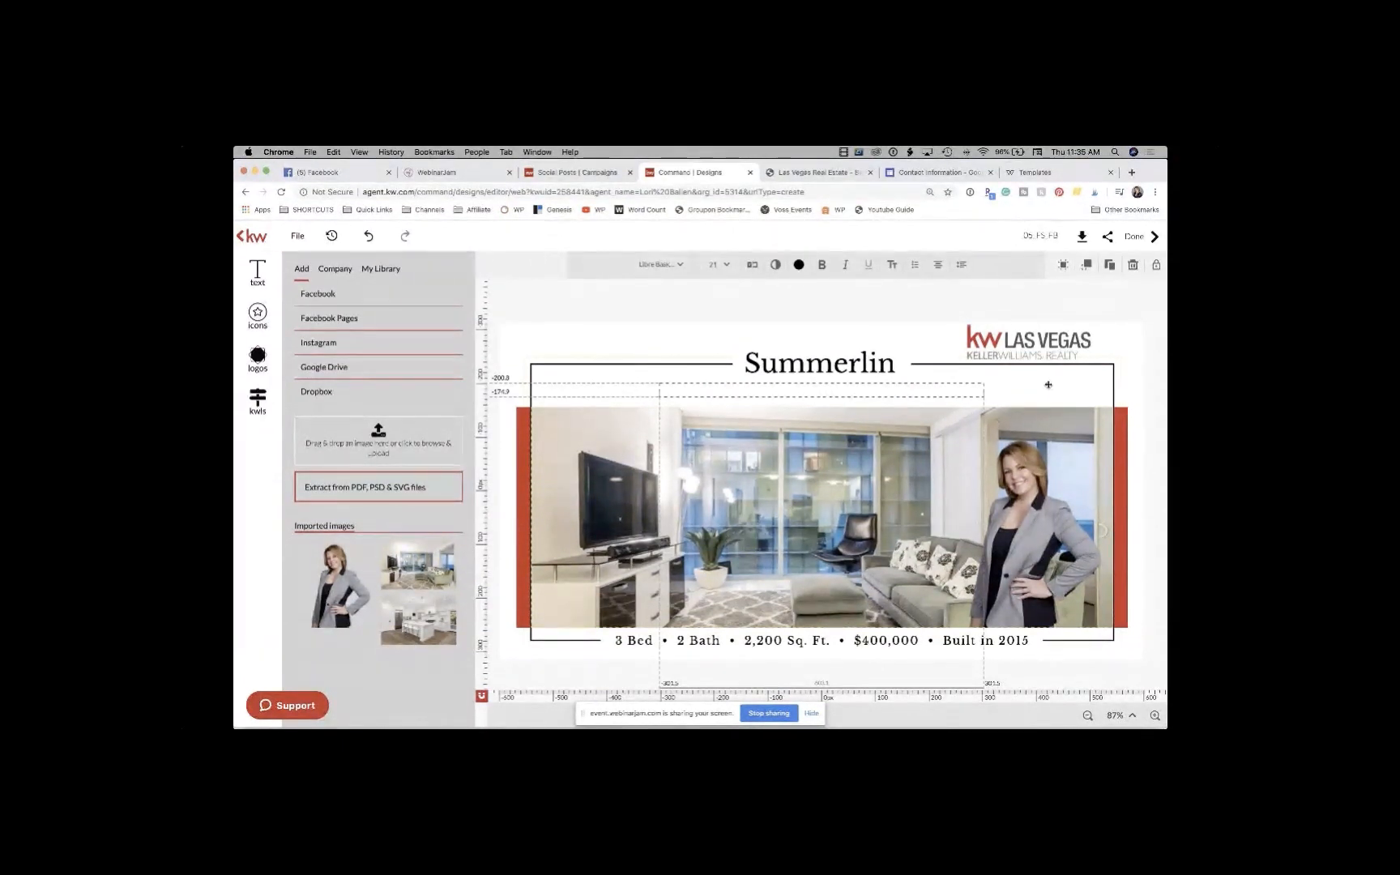
{"action": "type", "text": "A Master Planned Community"}
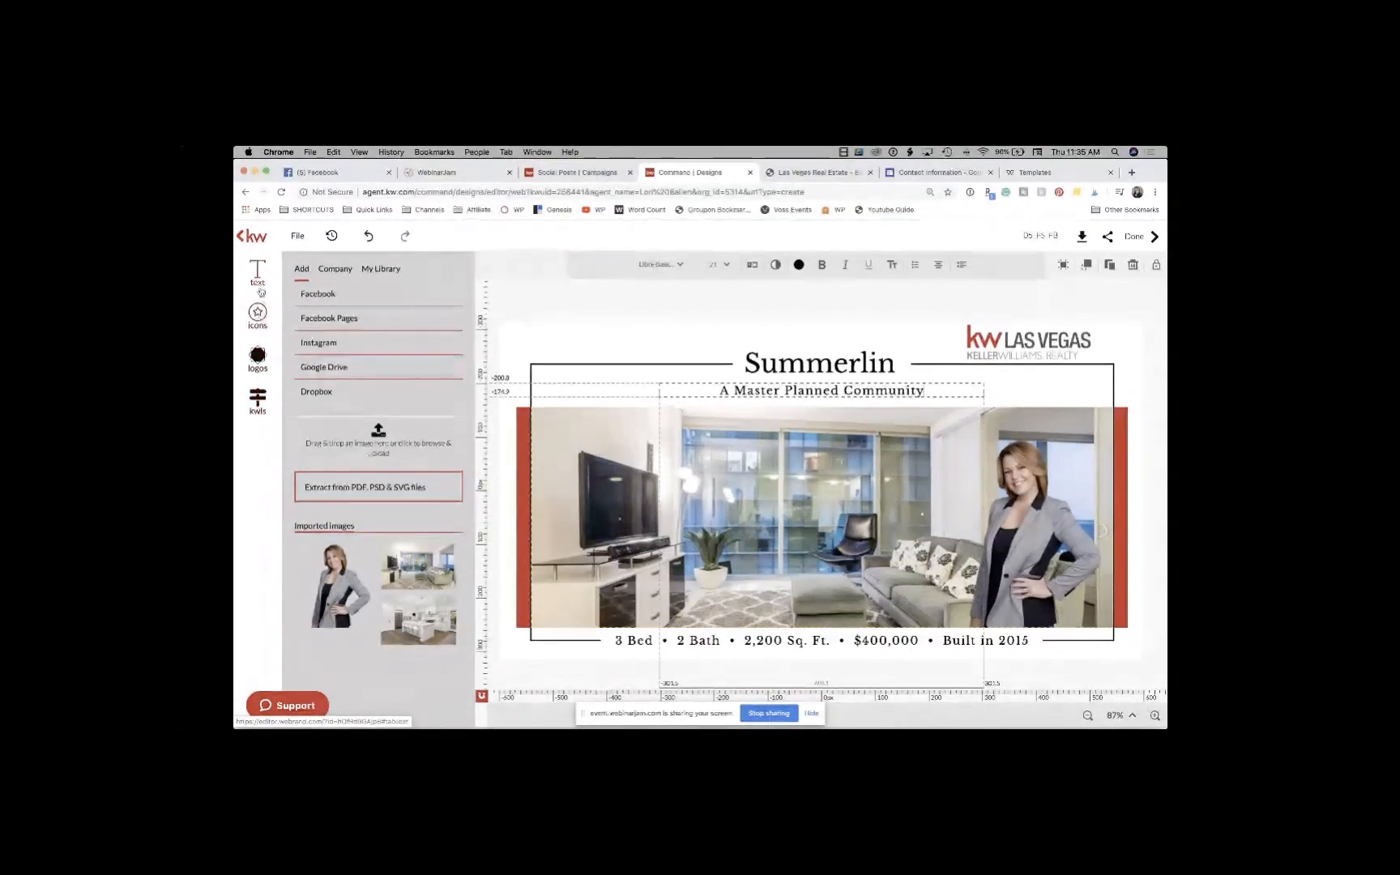
{"action": "left_click", "coordinate": [336, 270]}
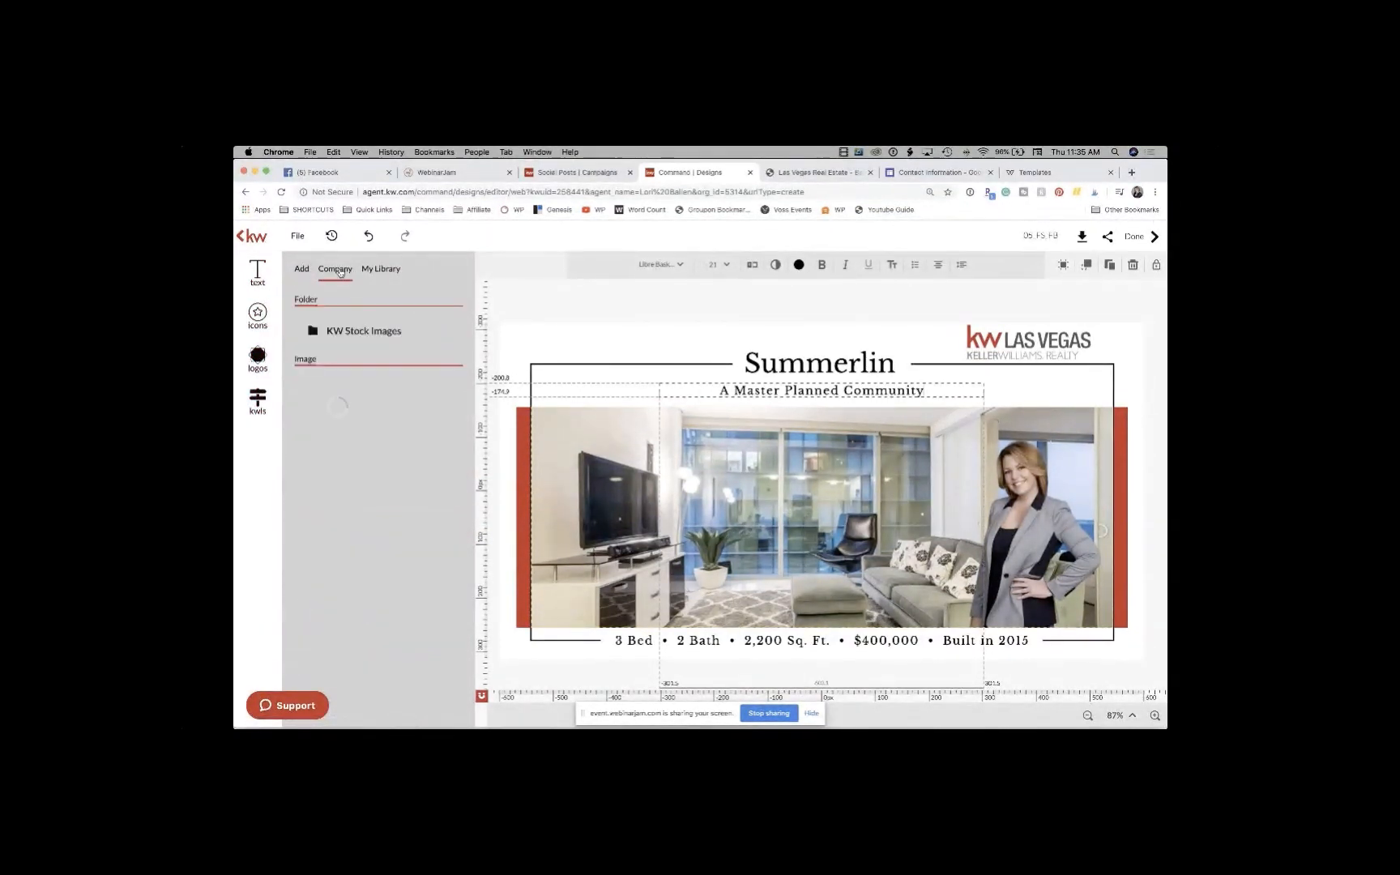
Step: Replace the living-room photo with the KW Stock Images photo of a man helping a boy ride a bike
{"action": "left_click", "coordinate": [360, 332]}
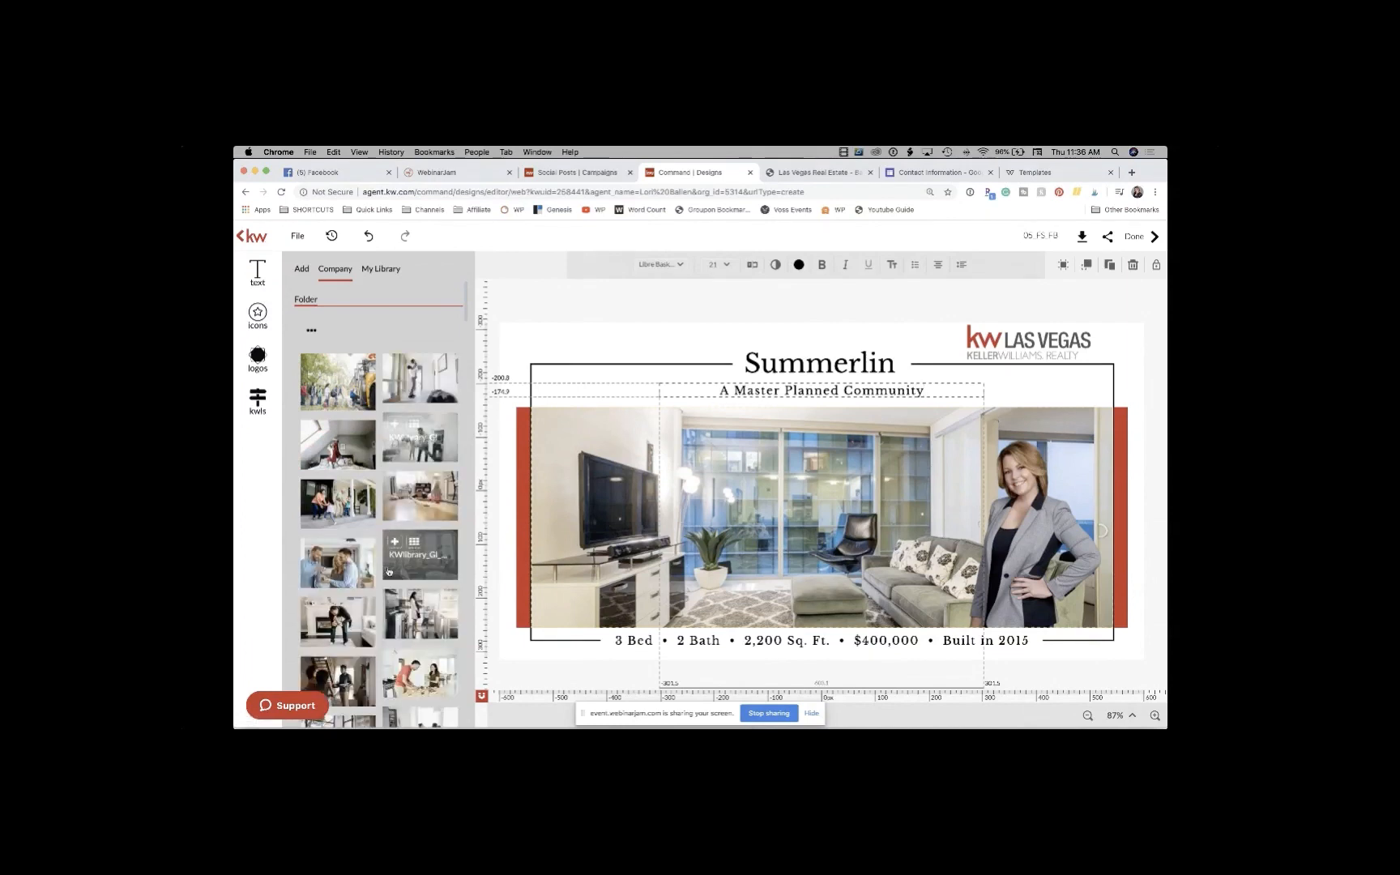
{"action": "scroll", "coordinate": [389, 572], "scroll_direction": "down", "scroll_amount": 5}
{"action": "scroll", "coordinate": [389, 572], "scroll_direction": "down", "scroll_amount": 5}
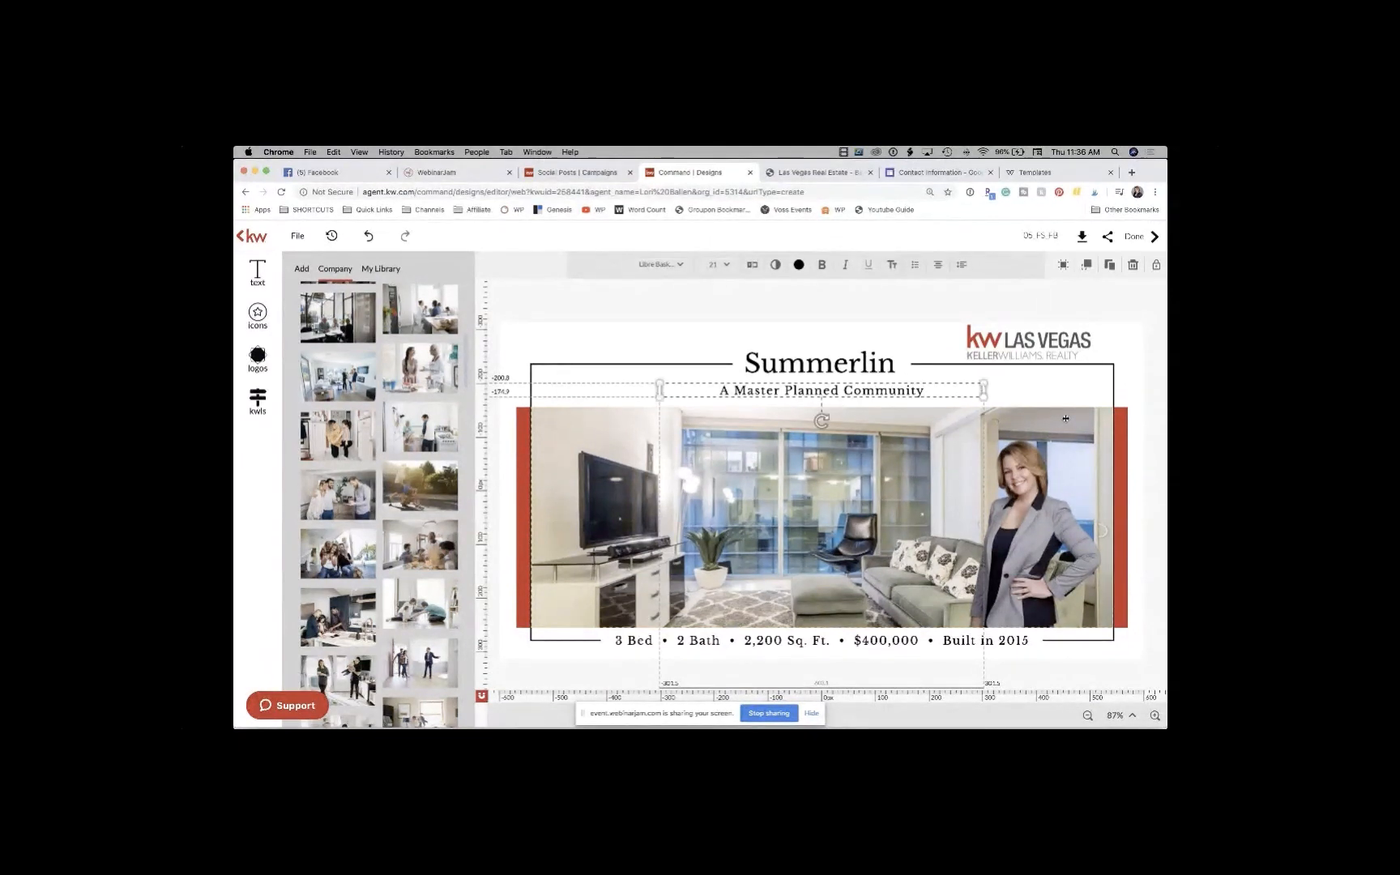
{"action": "left_click", "coordinate": [564, 509]}
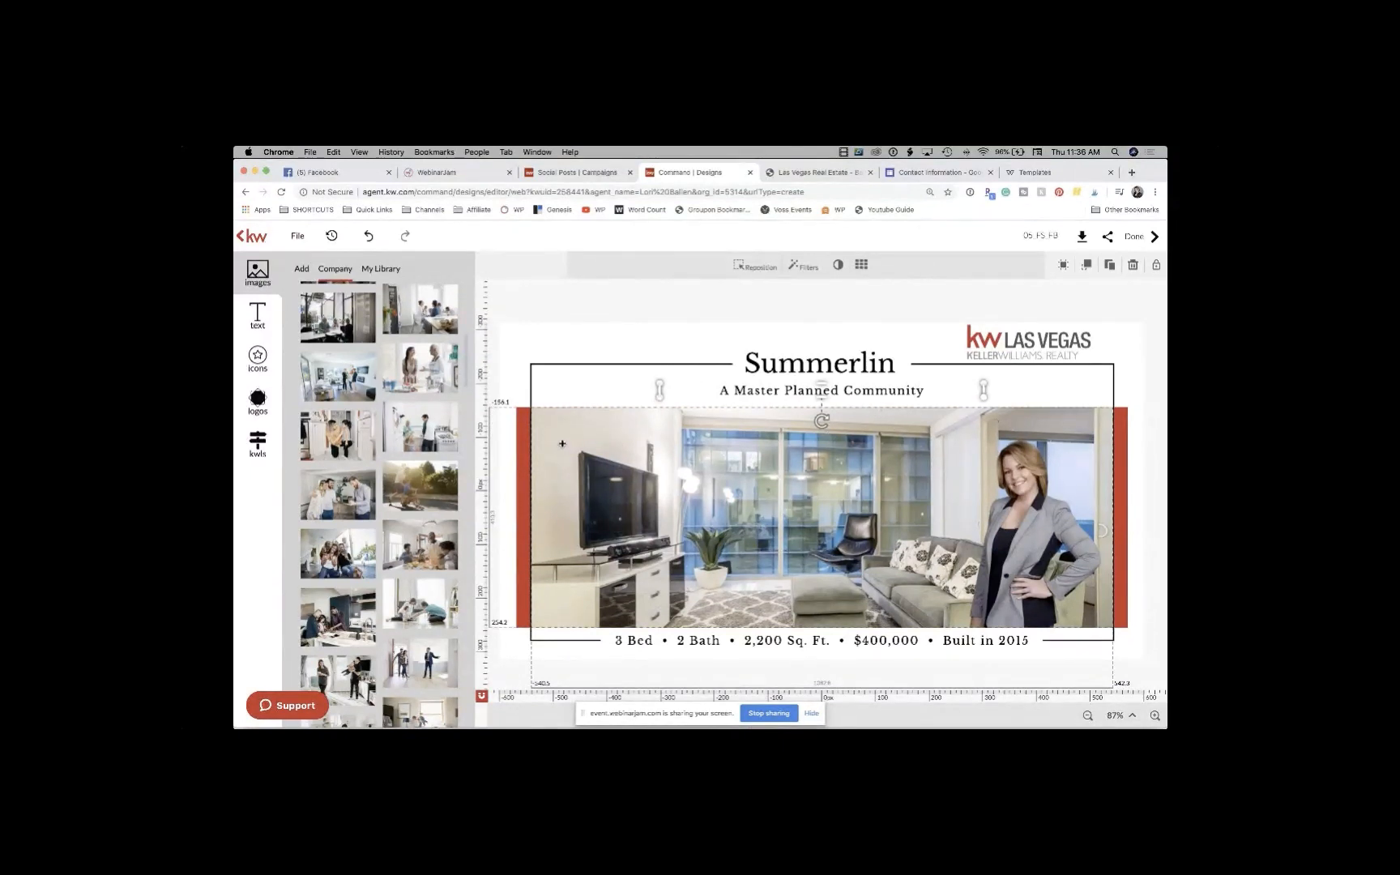
{"action": "mouse_move", "coordinate": [426, 486]}
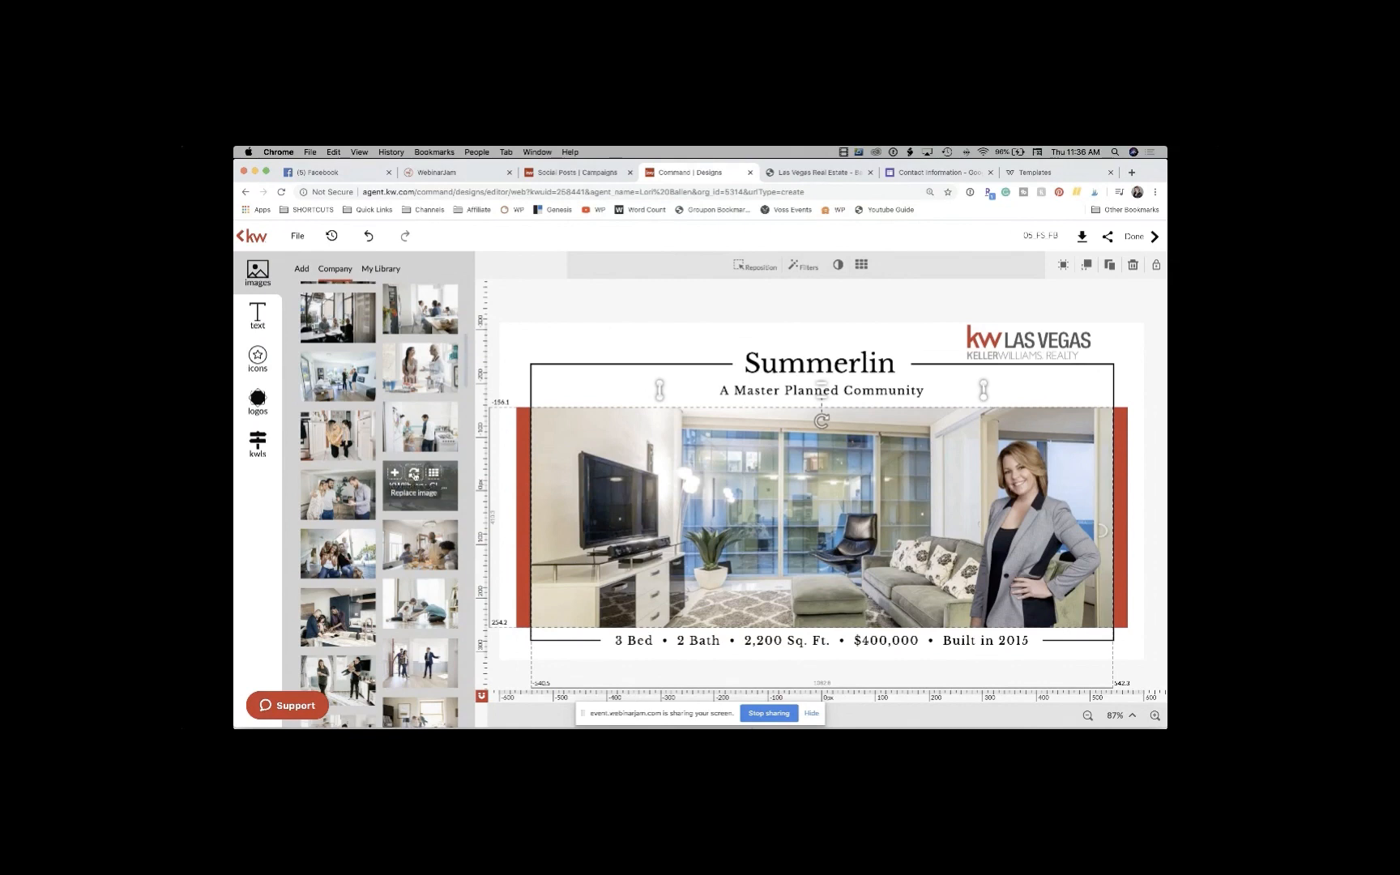
{"action": "left_click", "coordinate": [413, 474]}
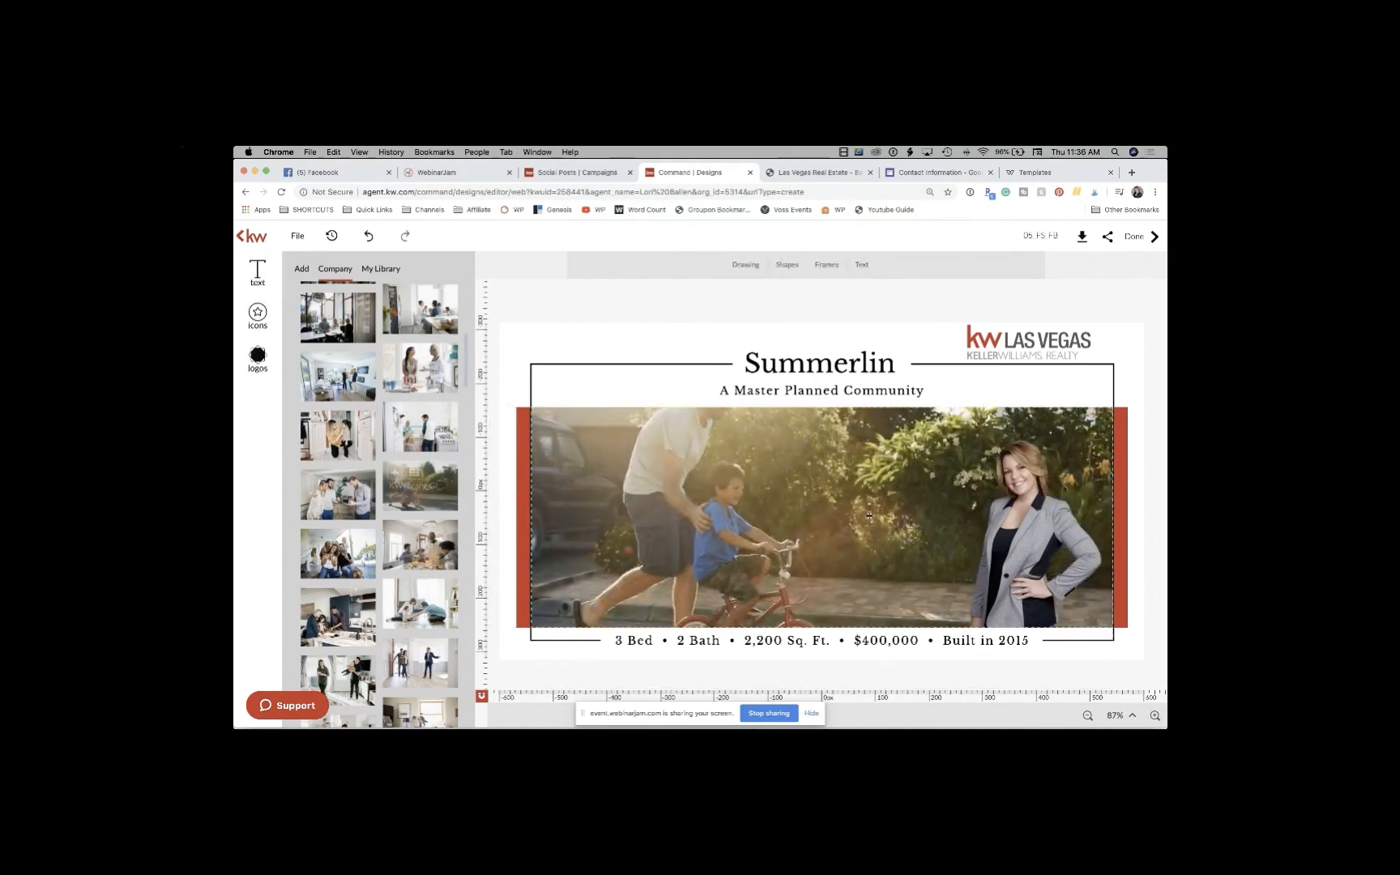
Step: Resize and move the bike-riding photo to sit below the tagline, above the details line
{"action": "left_click", "coordinate": [834, 451]}
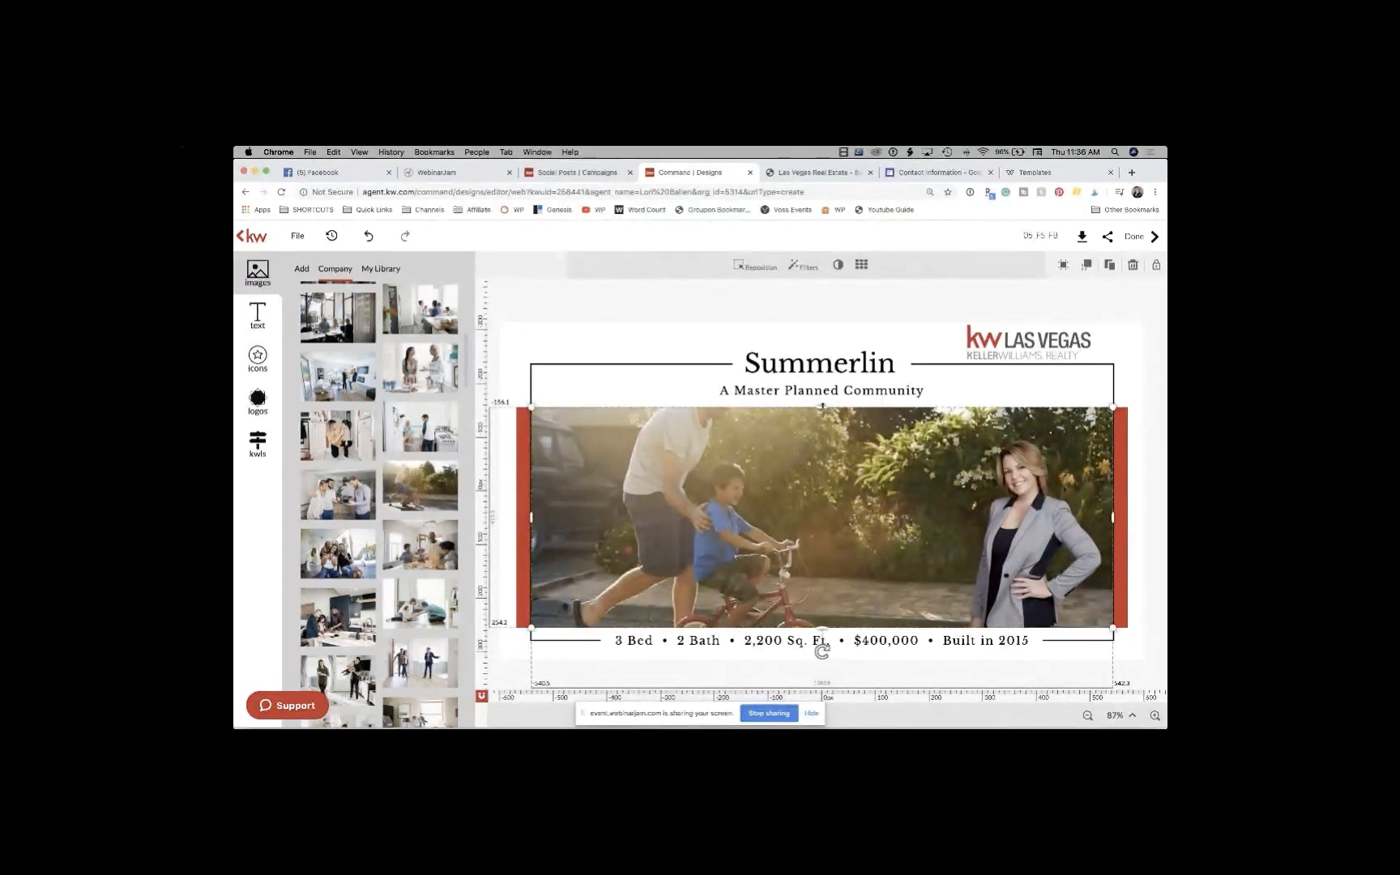
{"action": "left_click_drag", "start_coordinate": [822, 406], "coordinate": [807, 351]}
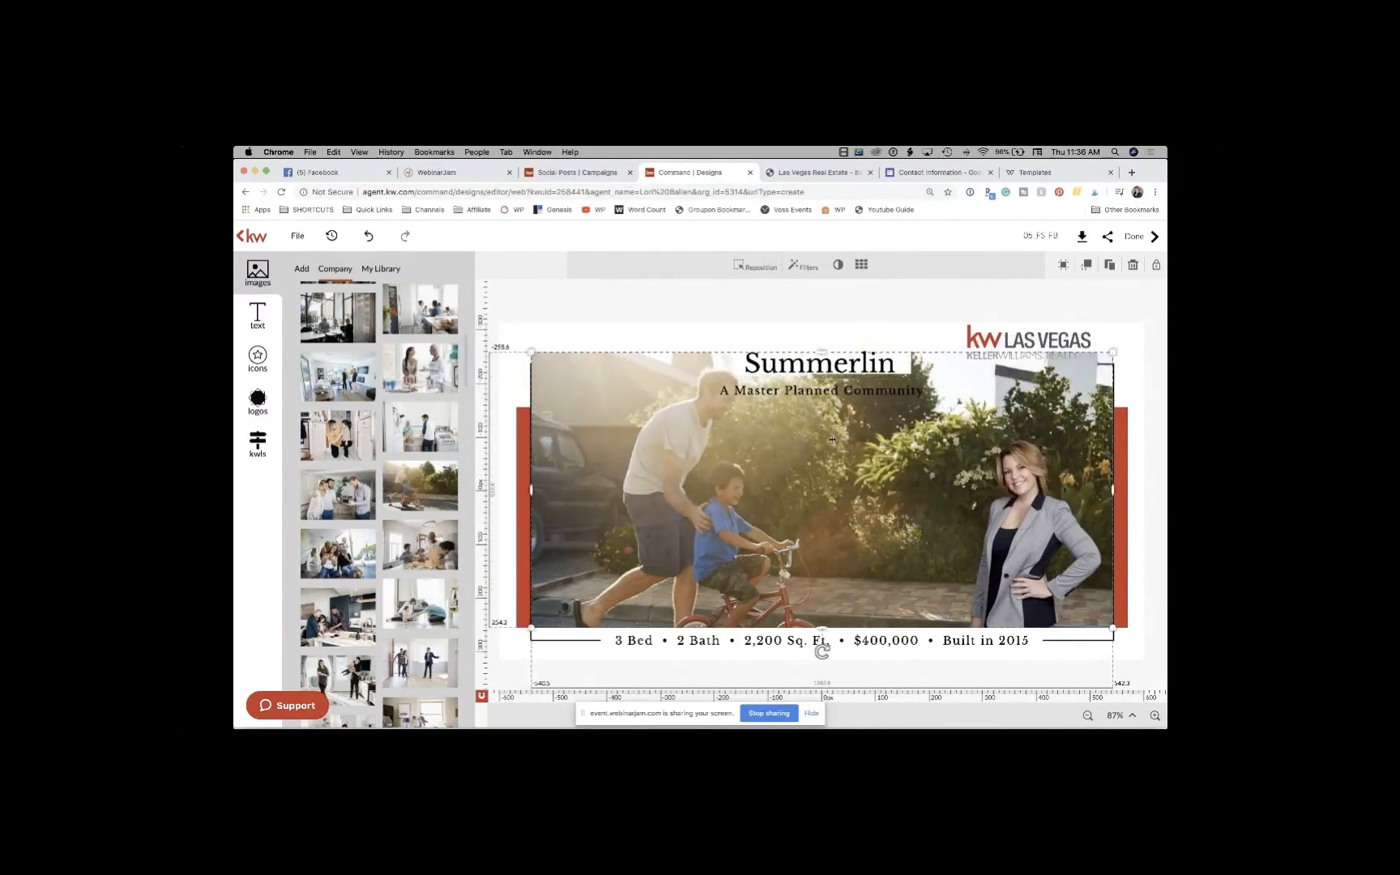
{"action": "mouse_move", "coordinate": [834, 445]}
{"action": "left_mouse_down"}
{"action": "mouse_move", "coordinate": [832, 504]}
{"action": "mouse_move", "coordinate": [827, 459]}
{"action": "left_mouse_up"}
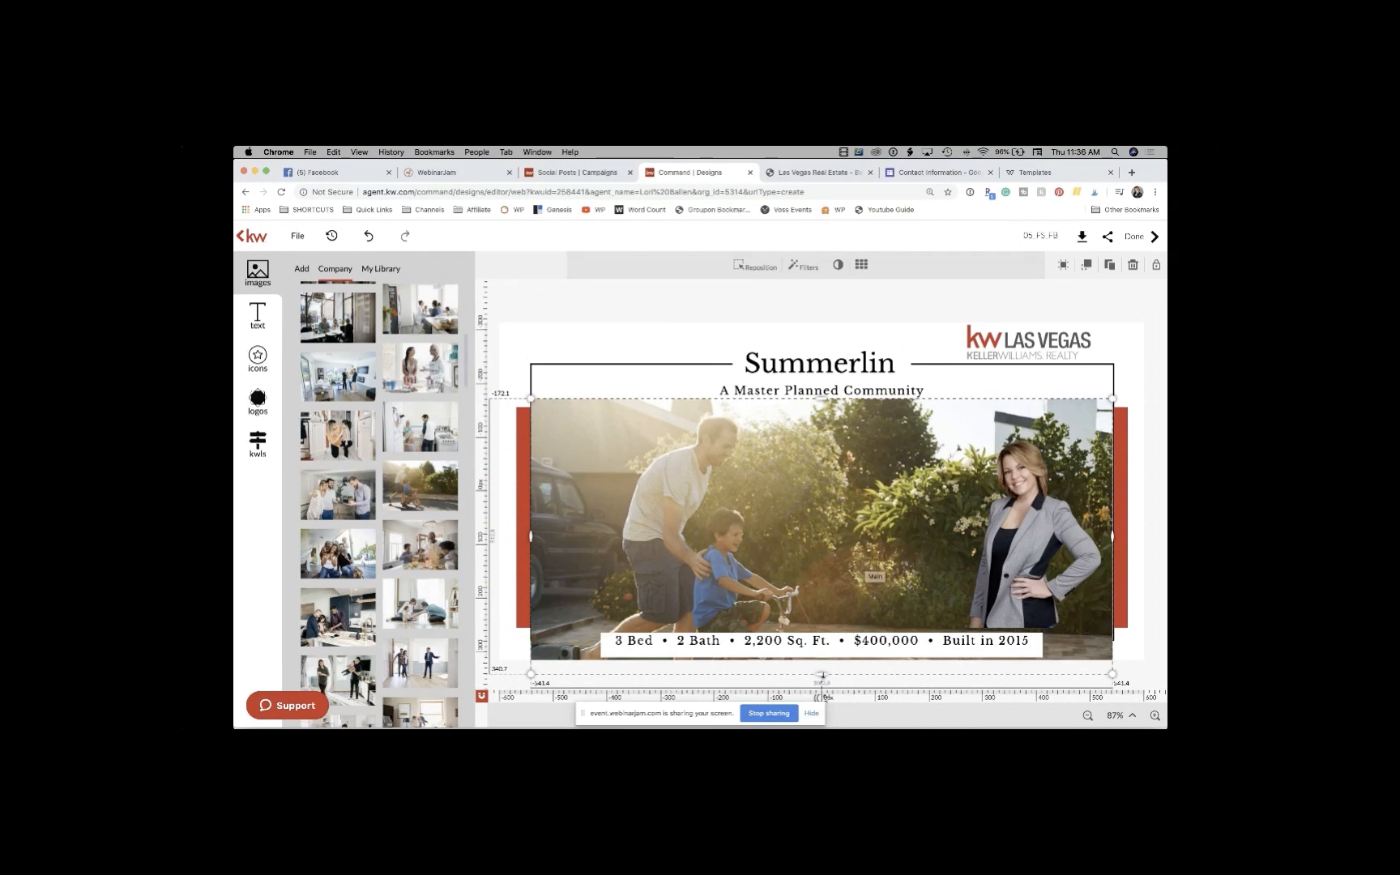
{"action": "left_click_drag", "start_coordinate": [823, 674], "coordinate": [816, 630]}
{"action": "left_click_drag", "start_coordinate": [804, 564], "coordinate": [801, 554]}
{"action": "left_click_drag", "start_coordinate": [820, 618], "coordinate": [824, 631]}
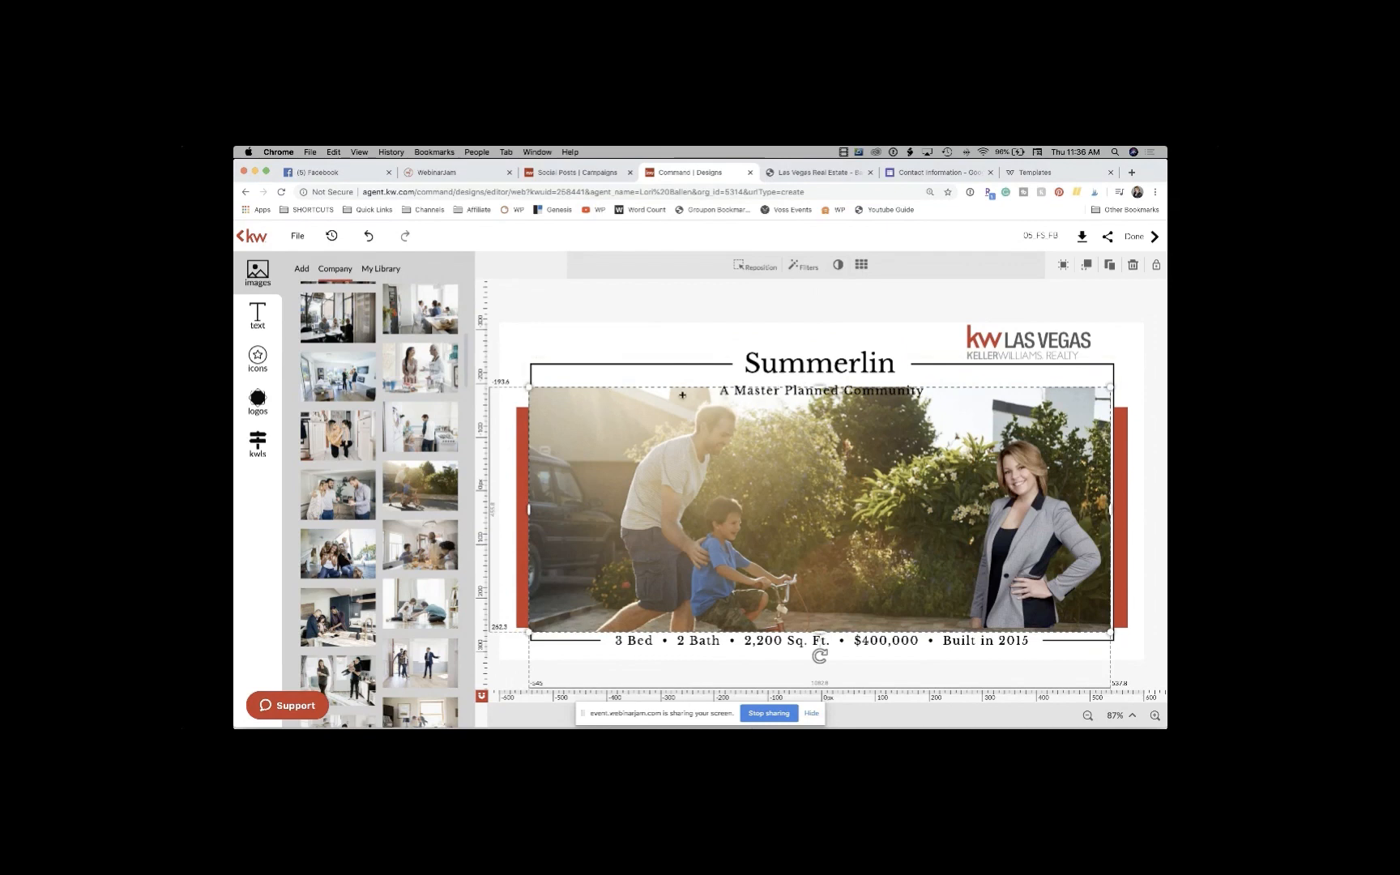
{"action": "left_click_drag", "start_coordinate": [536, 392], "coordinate": [533, 406]}
{"action": "left_click_drag", "start_coordinate": [791, 440], "coordinate": [799, 453]}
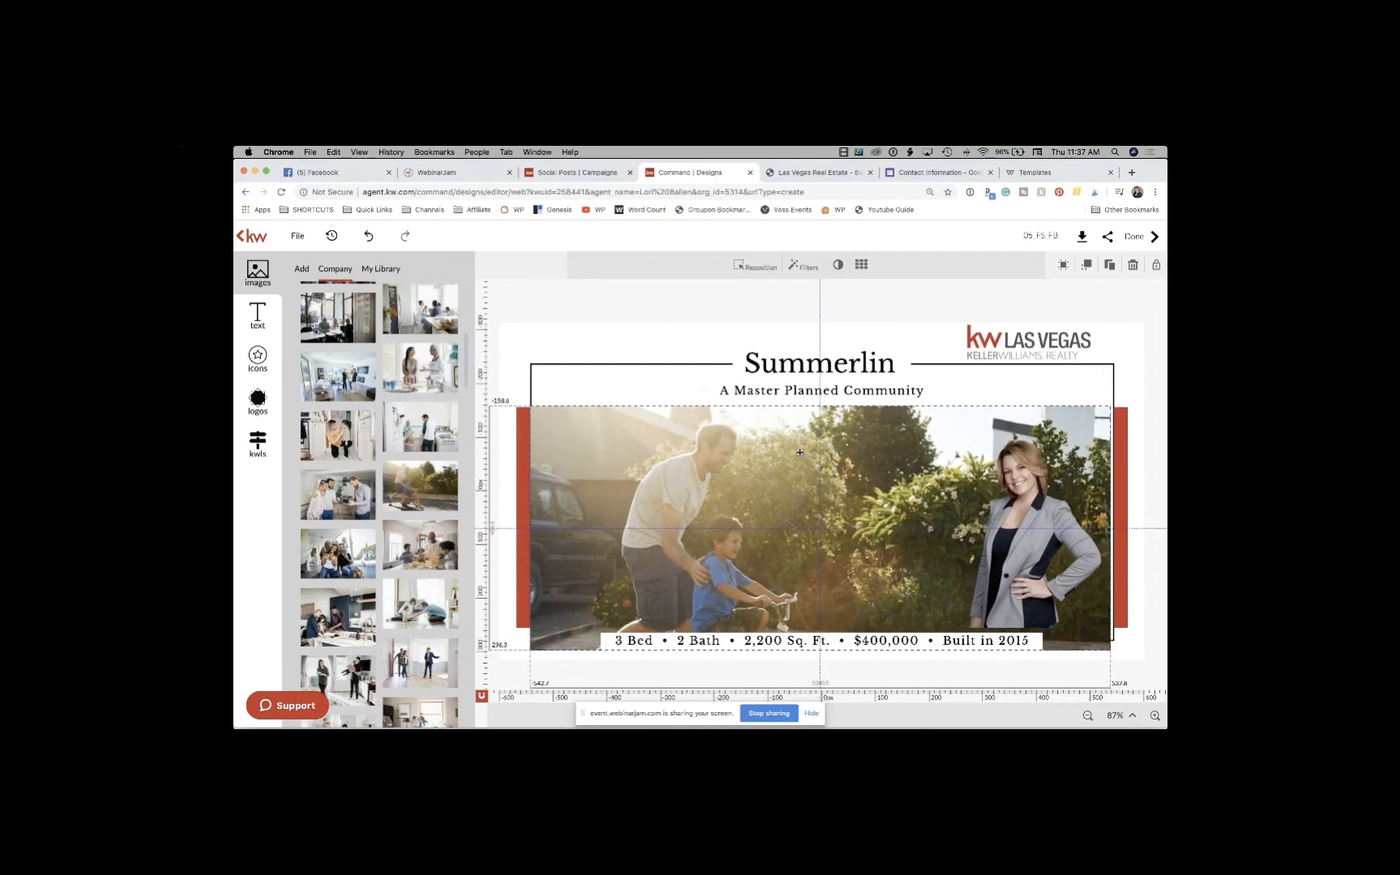
{"action": "left_click", "coordinate": [704, 338]}
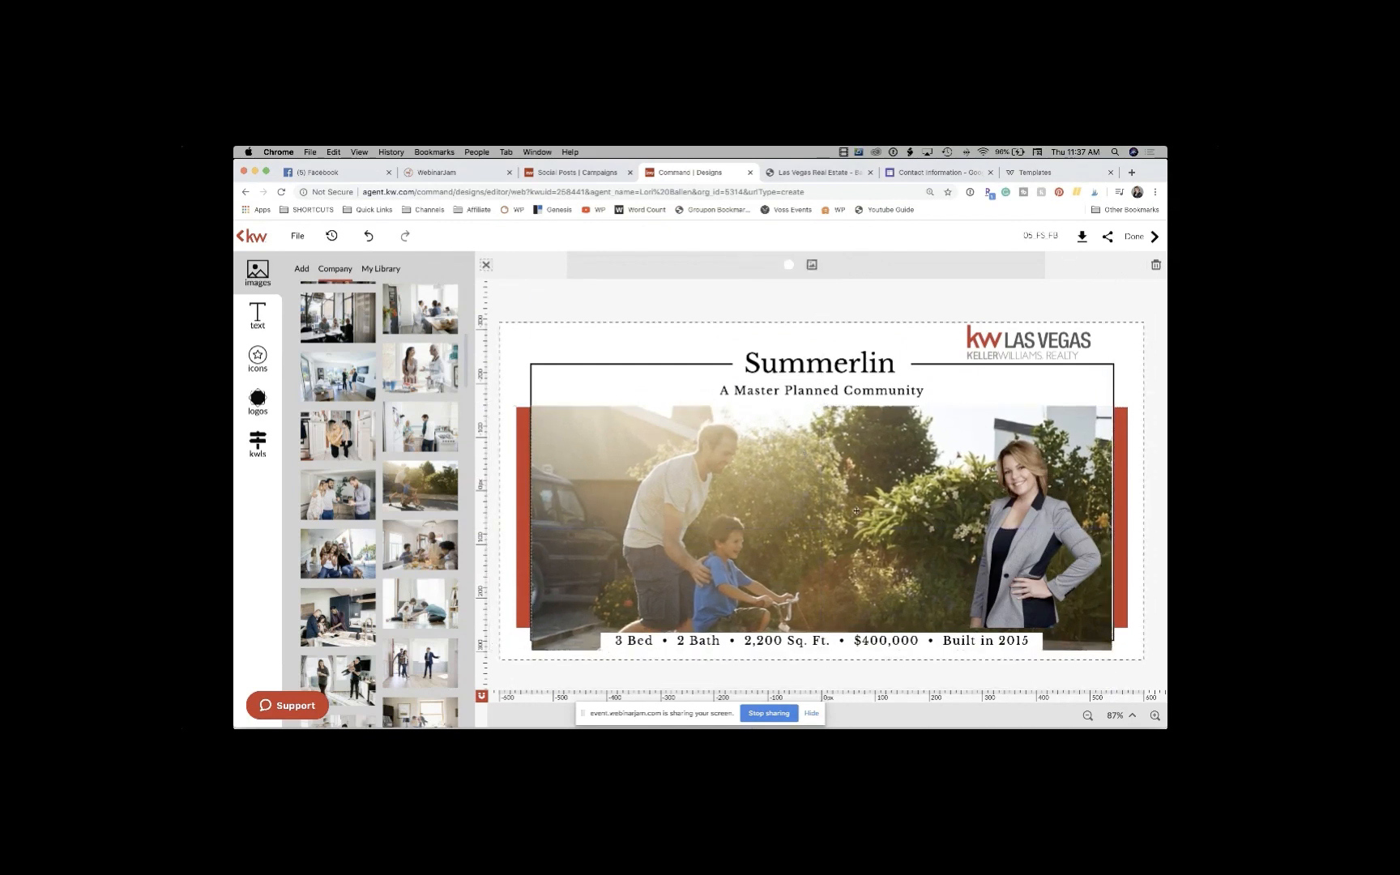
Step: Shift the photo left and widen it to reach the right red bar of the frame
{"action": "left_click_drag", "start_coordinate": [856, 510], "coordinate": [860, 490]}
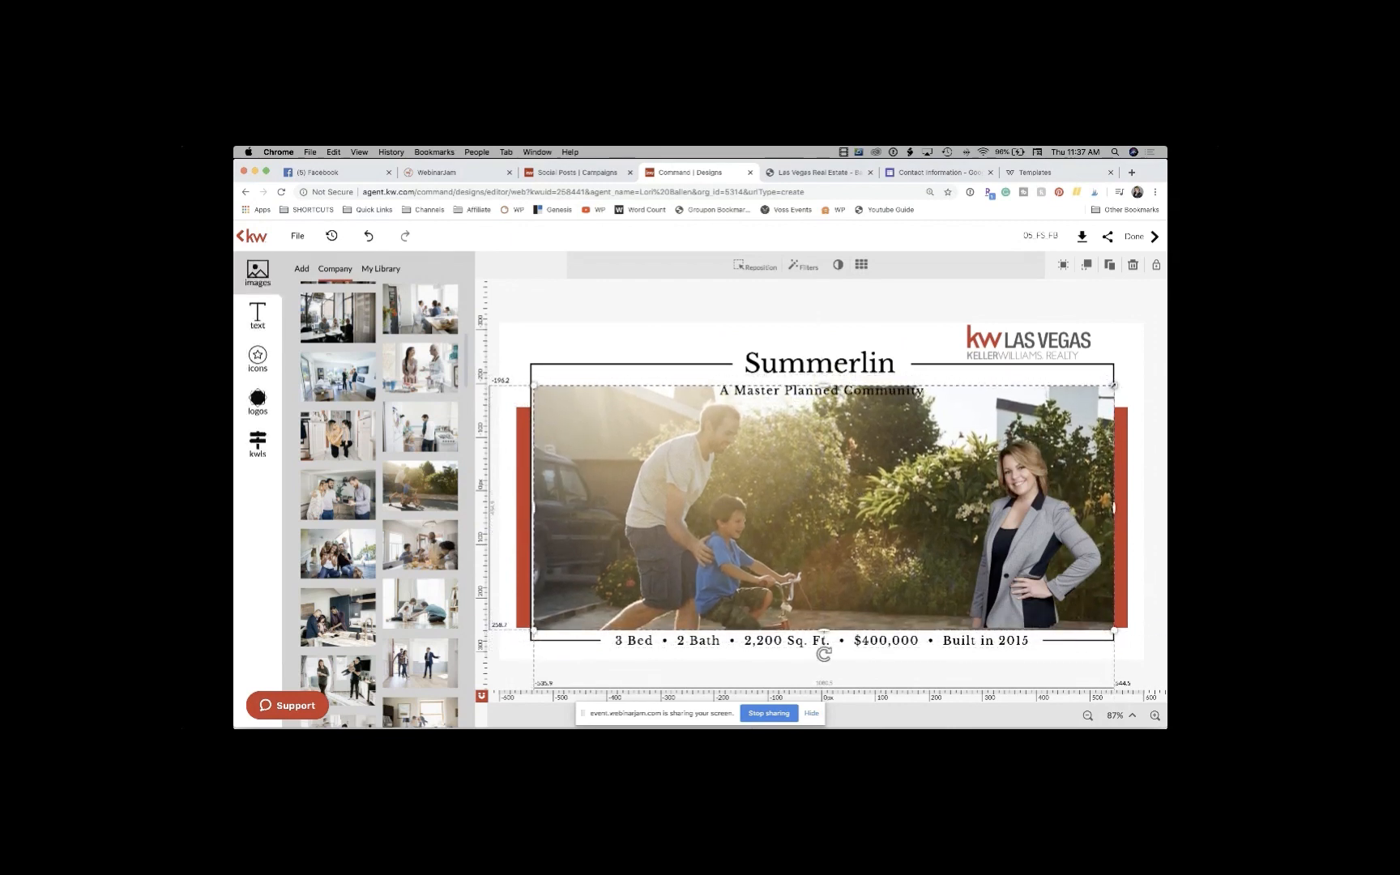
{"action": "left_click_drag", "start_coordinate": [1108, 391], "coordinate": [1102, 393]}
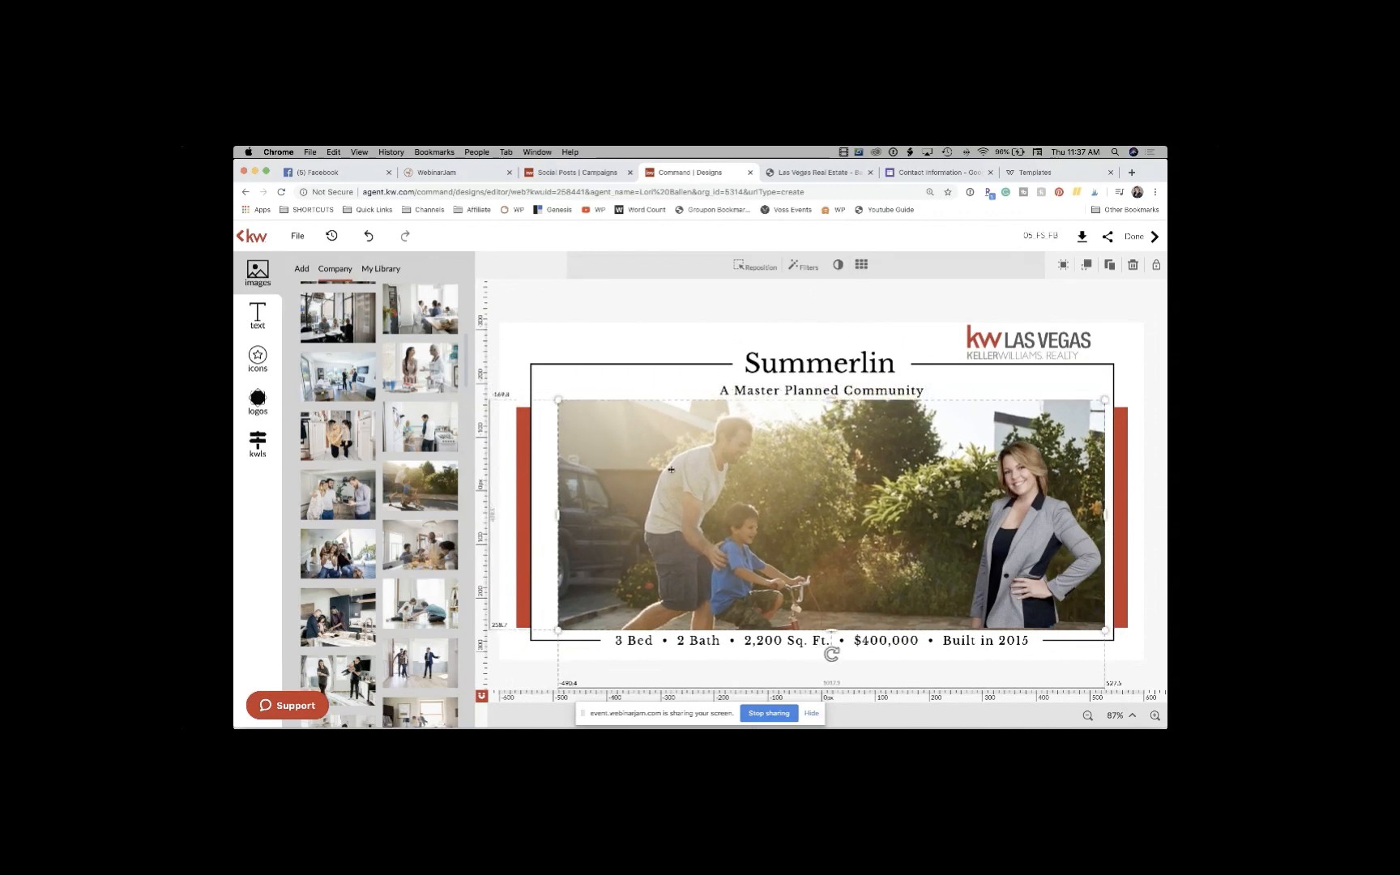
{"action": "mouse_move", "coordinate": [672, 470]}
{"action": "left_mouse_down"}
{"action": "mouse_move", "coordinate": [640, 468]}
{"action": "mouse_move", "coordinate": [653, 469]}
{"action": "left_mouse_up"}
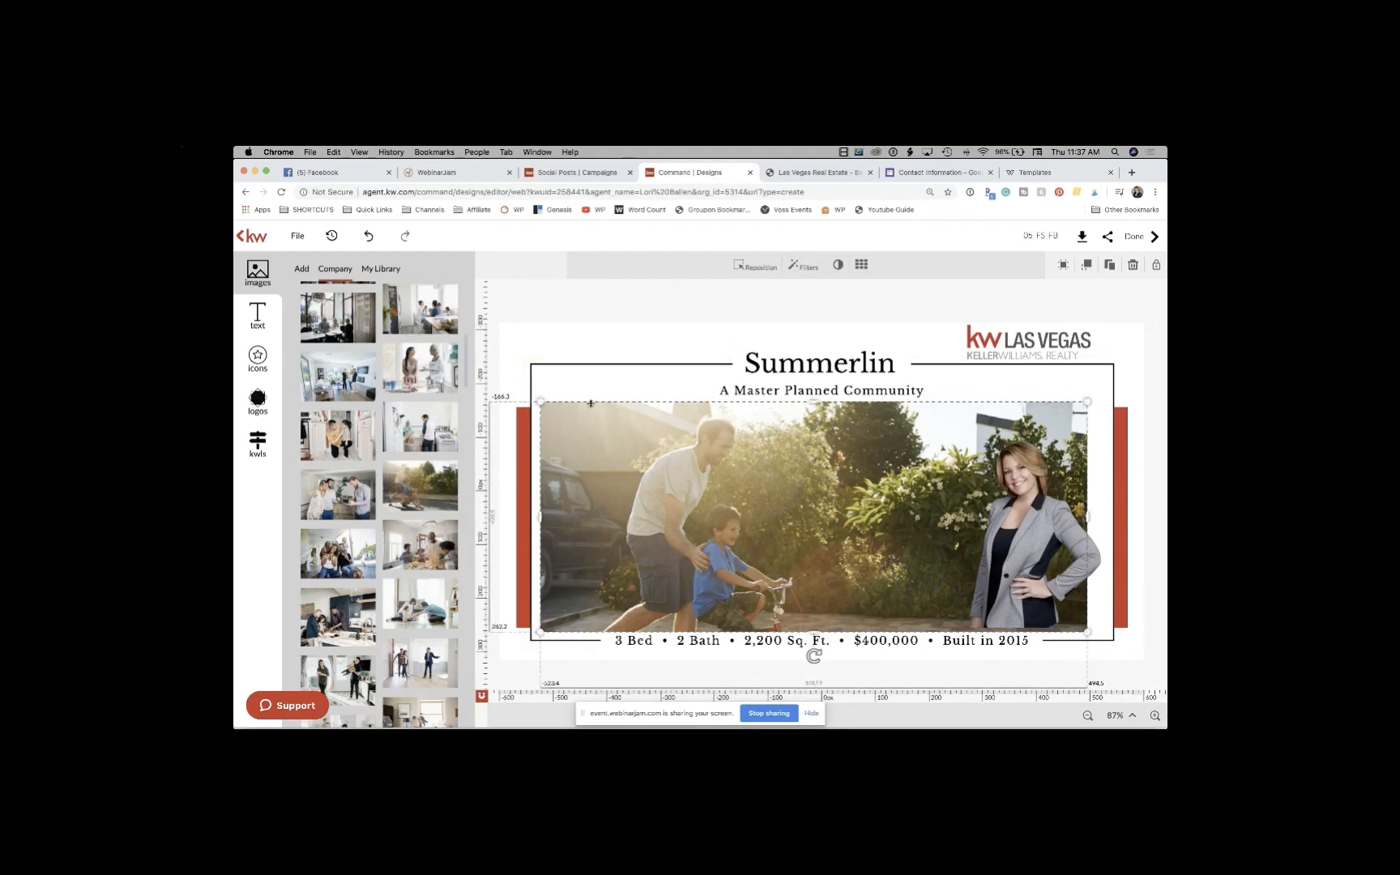
{"action": "left_click_drag", "start_coordinate": [591, 422], "coordinate": [582, 423]}
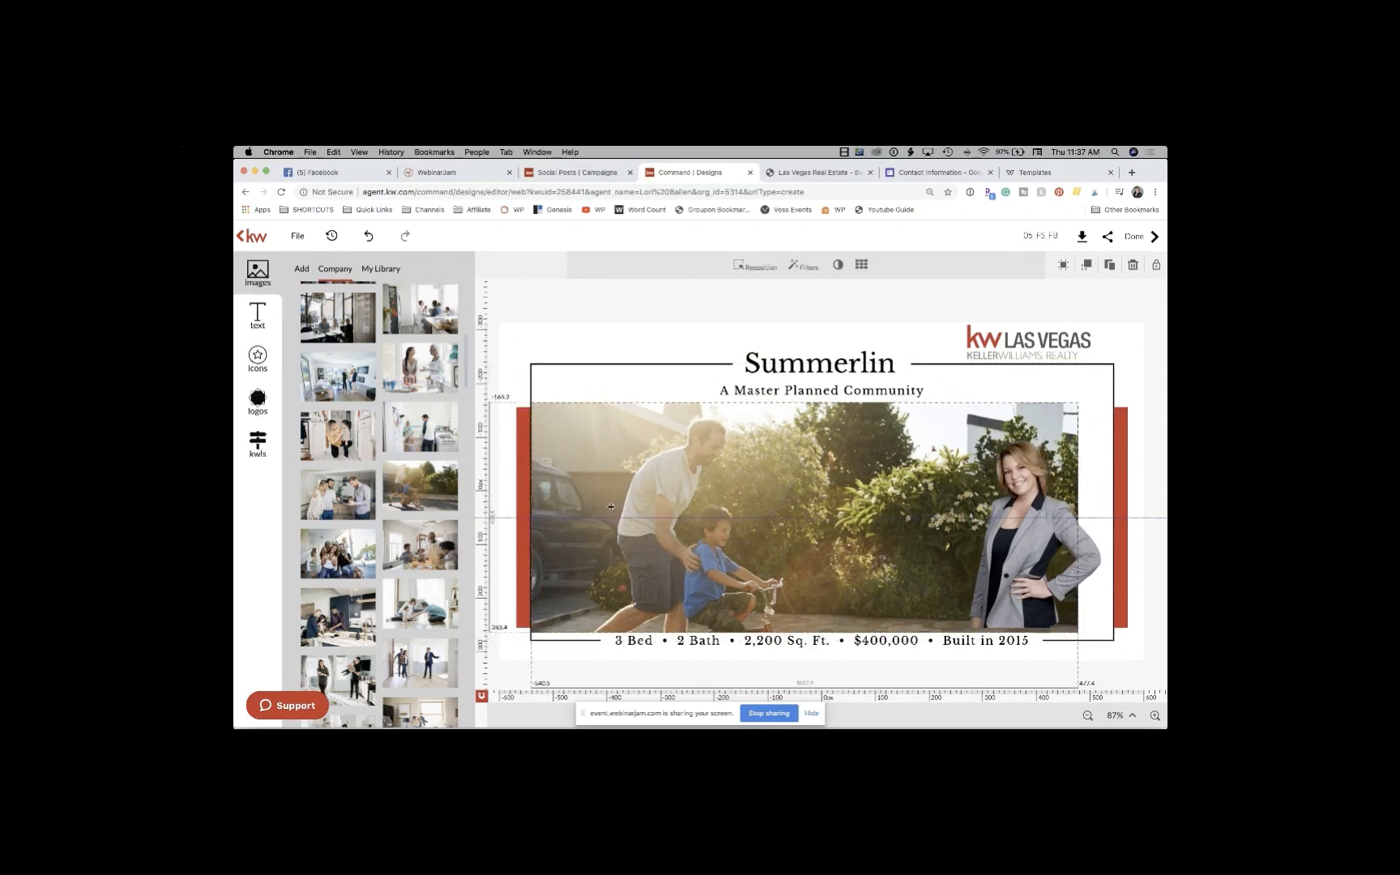
{"action": "left_click_drag", "start_coordinate": [1102, 519], "coordinate": [1113, 516]}
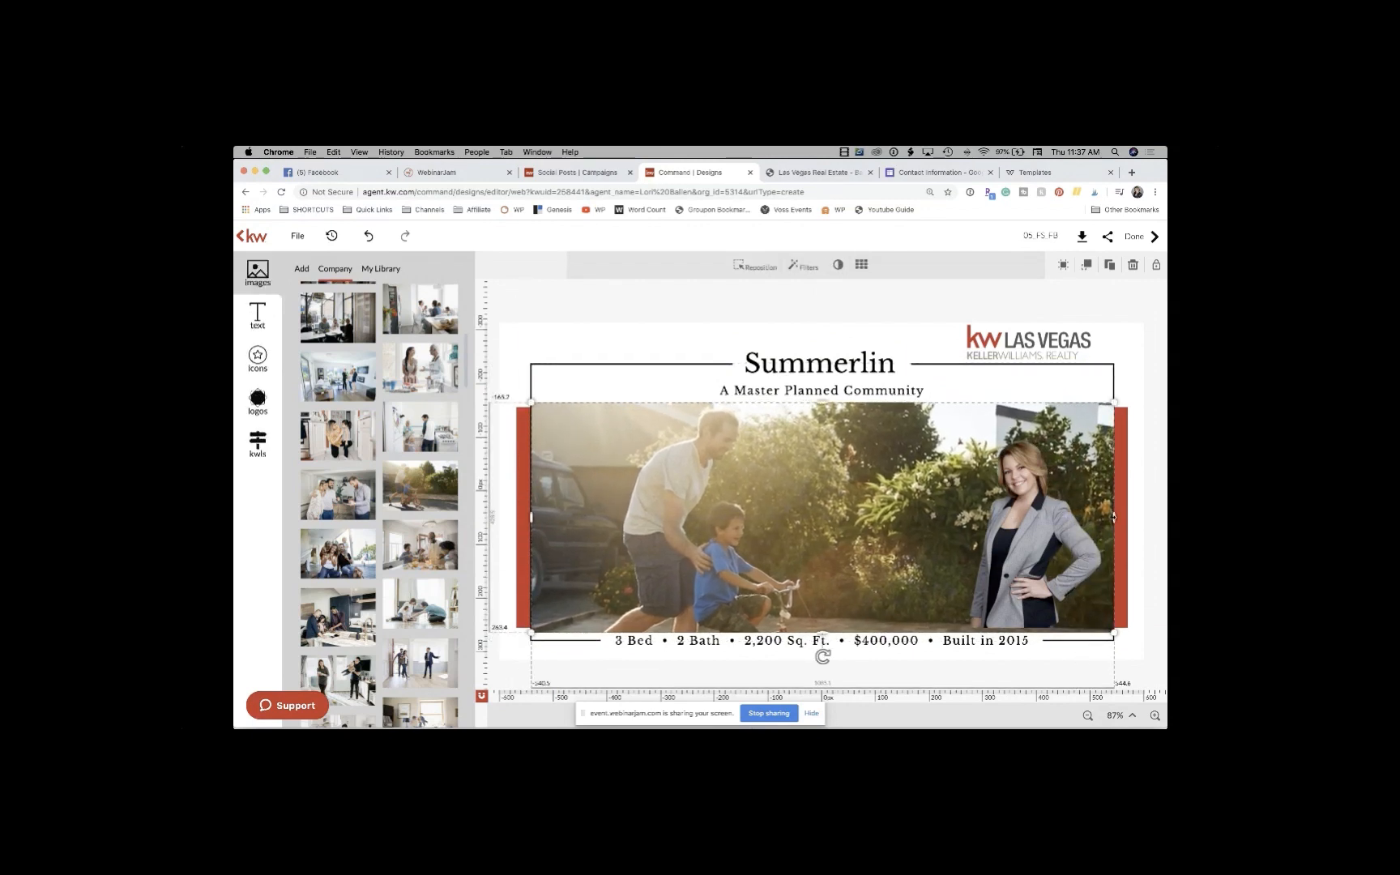
{"action": "left_click", "coordinate": [1138, 341]}
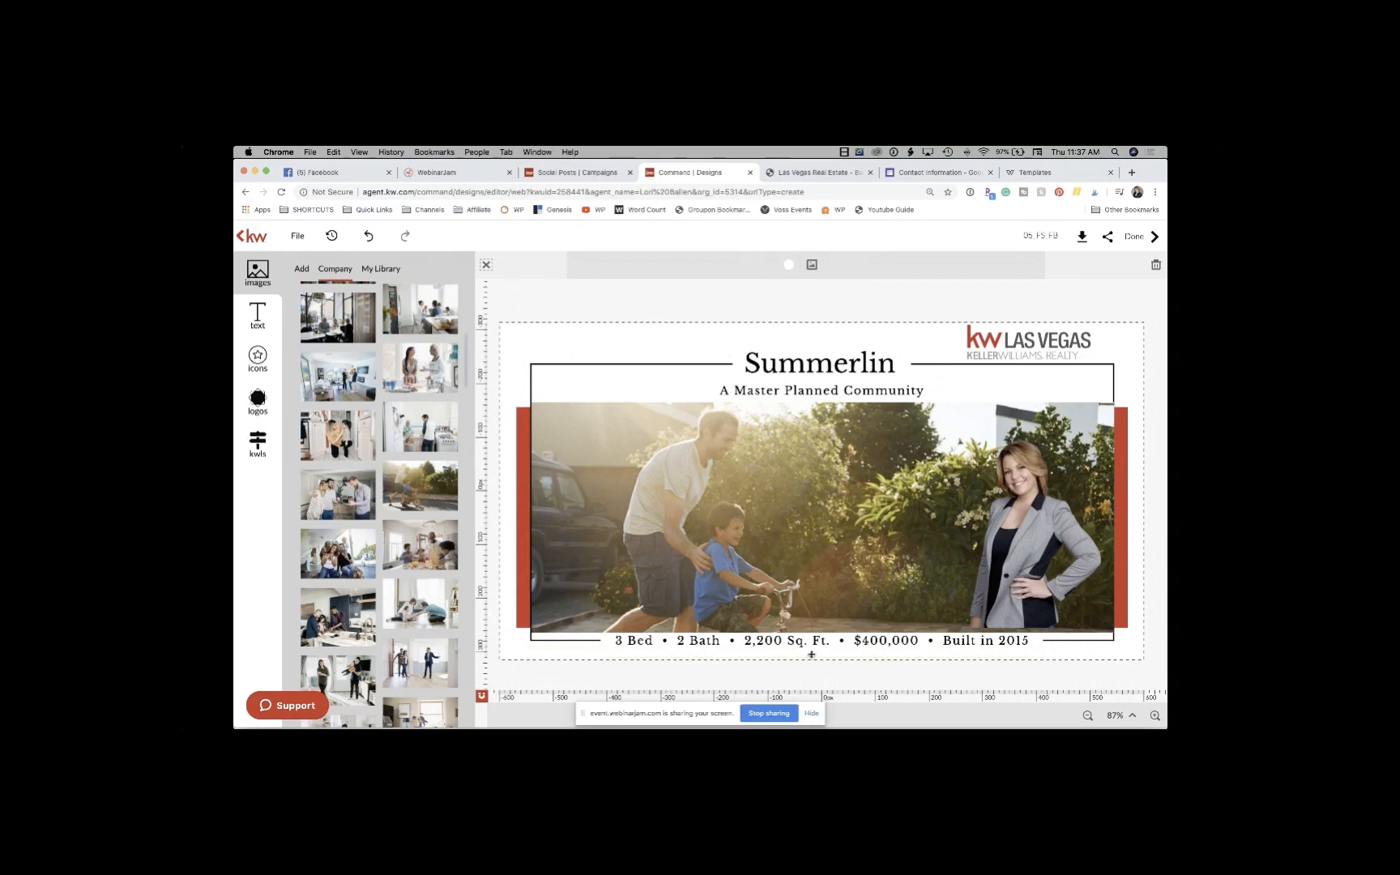
Step: Replace the first two details with '40,000 Homes' and 'Walking Trails'
{"action": "left_click", "coordinate": [639, 642]}
{"action": "double_click", "coordinate": [653, 640]}
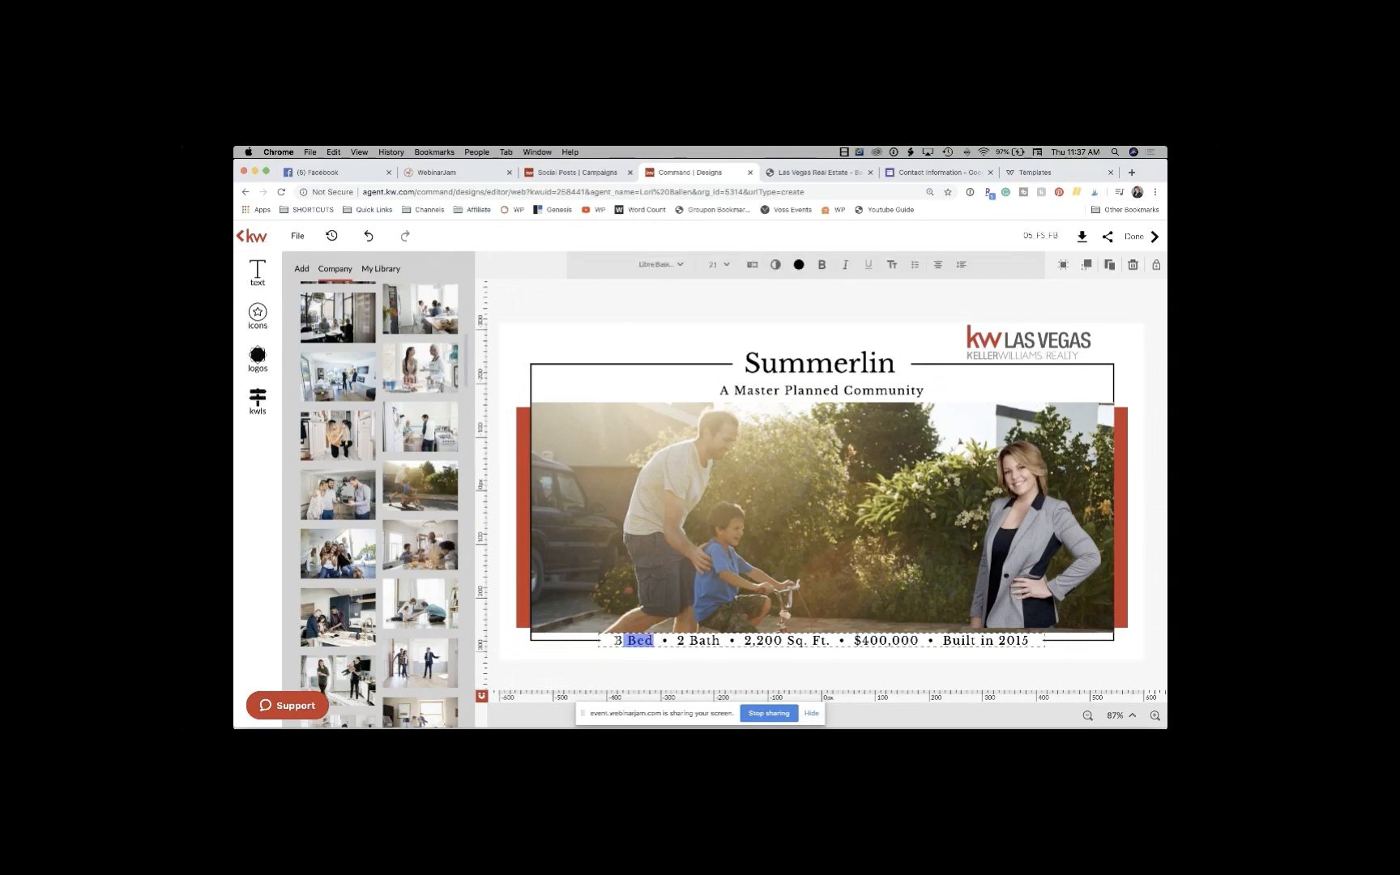
{"action": "type", "text": "40,0"}
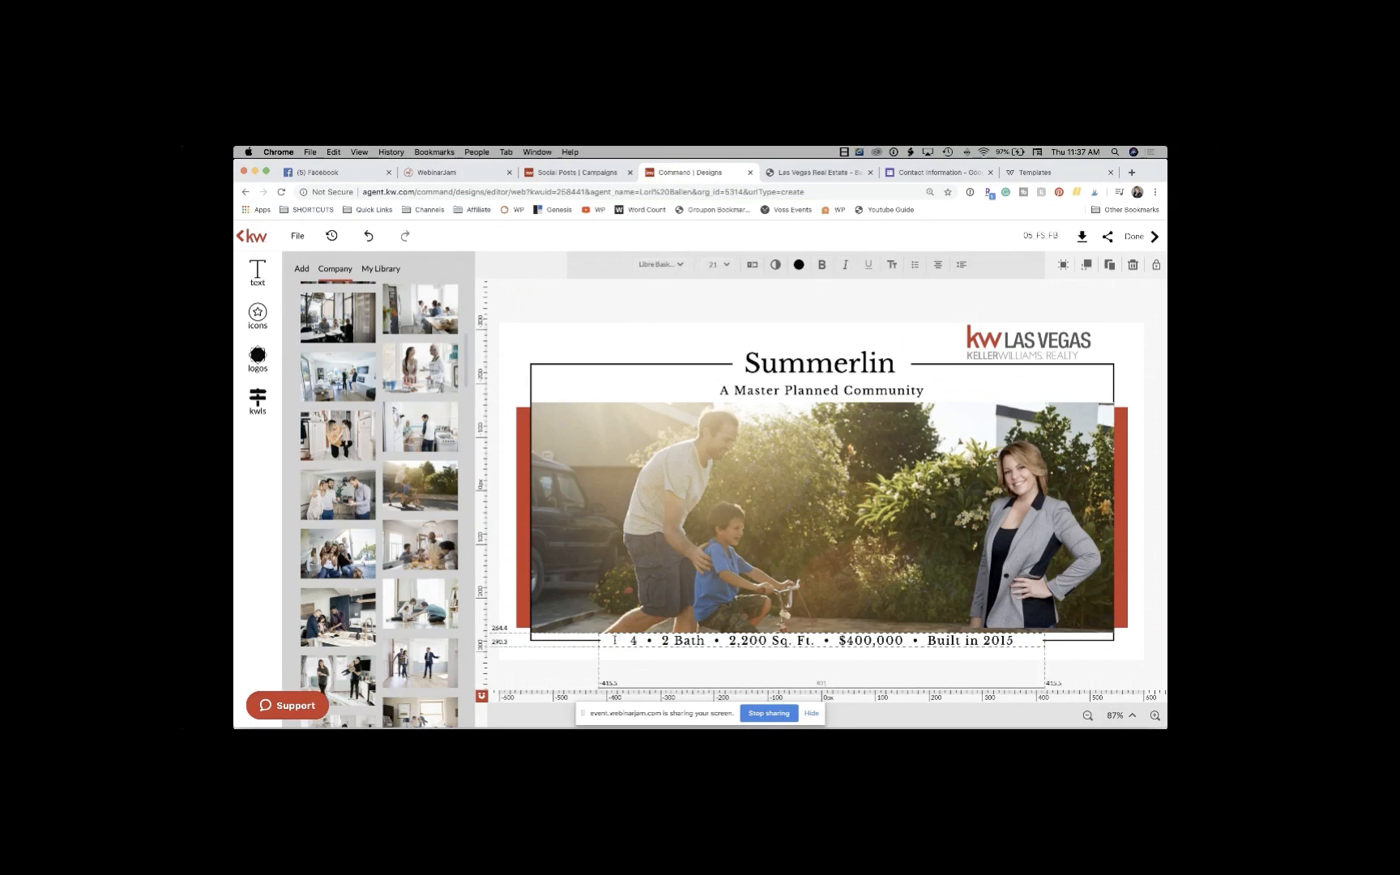
{"action": "type", "text": "00 Hom"}
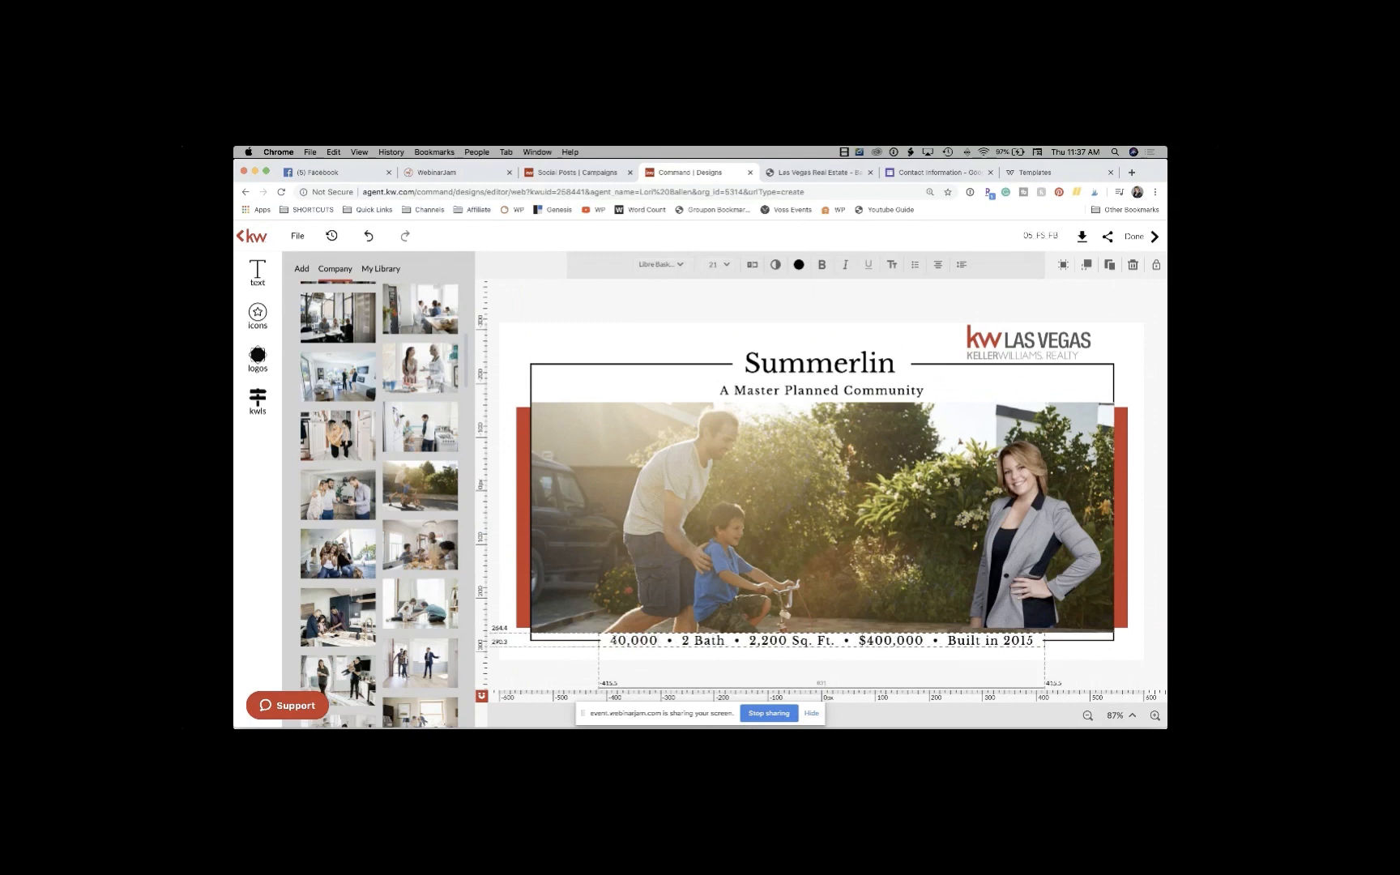
{"action": "type", "text": "es"}
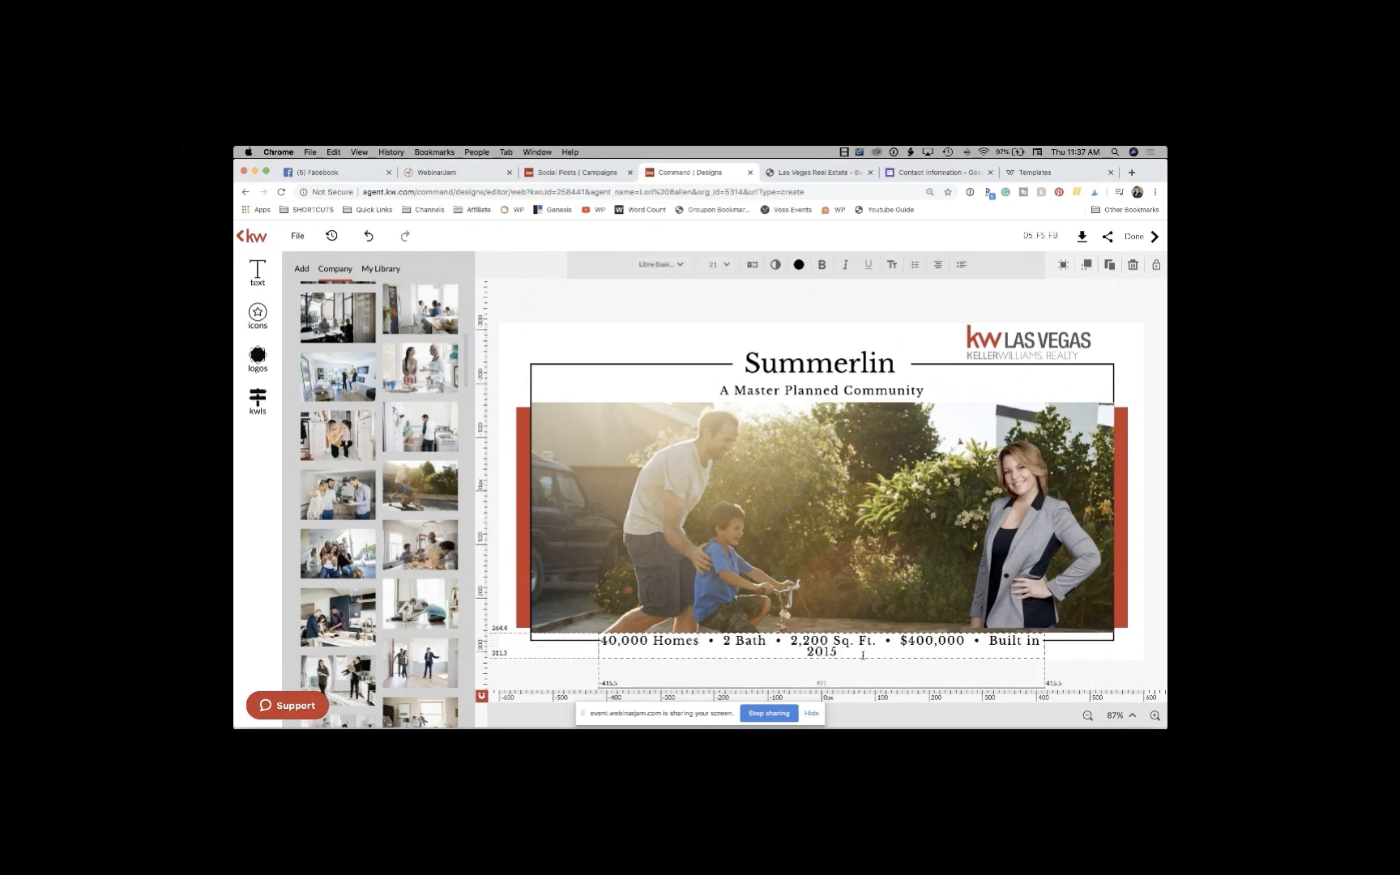
{"action": "mouse_move", "coordinate": [770, 643]}
{"action": "left_mouse_down"}
{"action": "mouse_move", "coordinate": [716, 642]}
{"action": "mouse_move", "coordinate": [769, 641]}
{"action": "left_mouse_up"}
{"action": "left_click", "coordinate": [722, 642]}
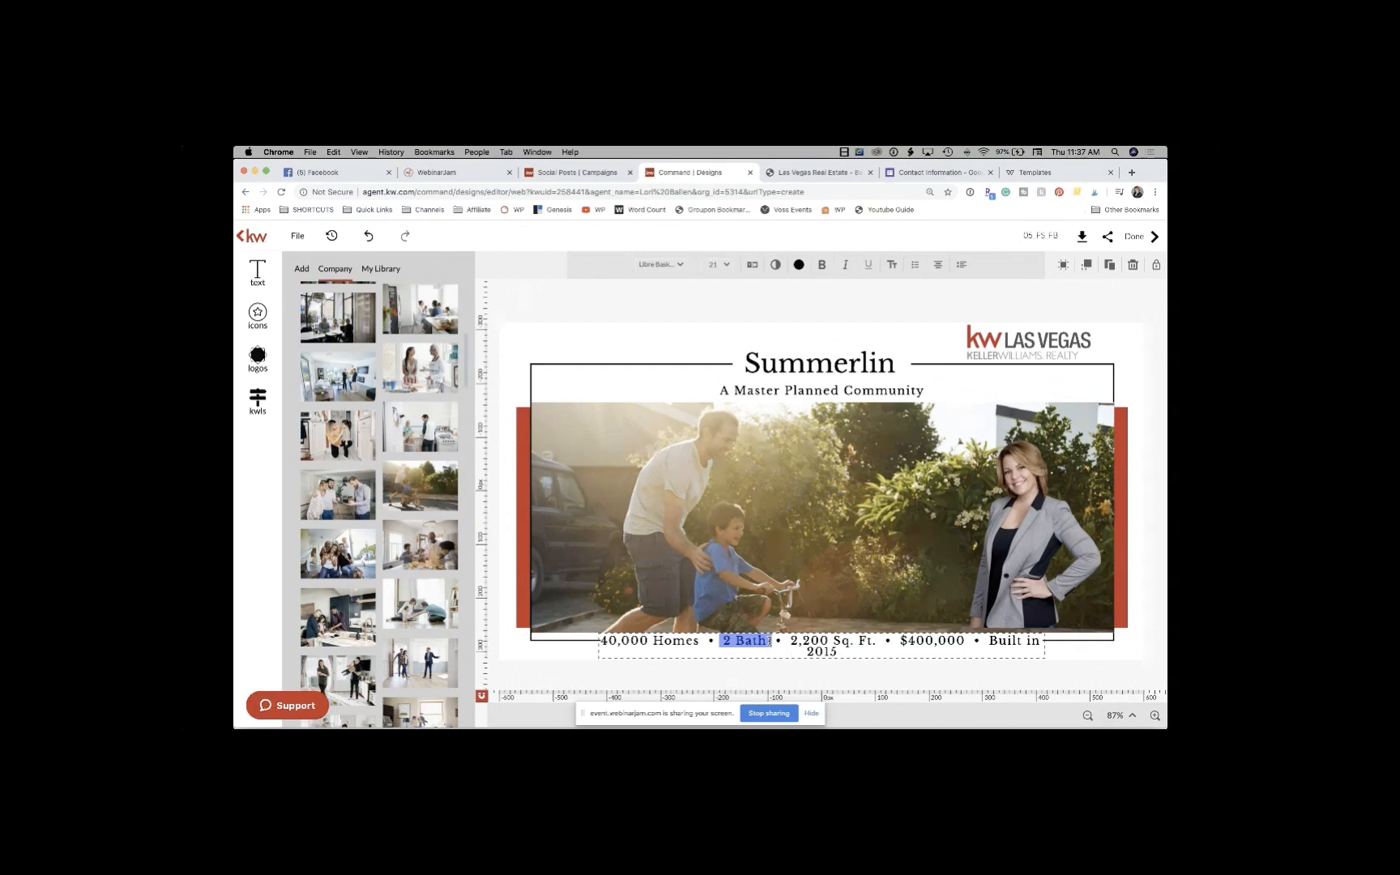
{"action": "type", "text": "Walking"}
{"action": "type", "text": " Trails"}
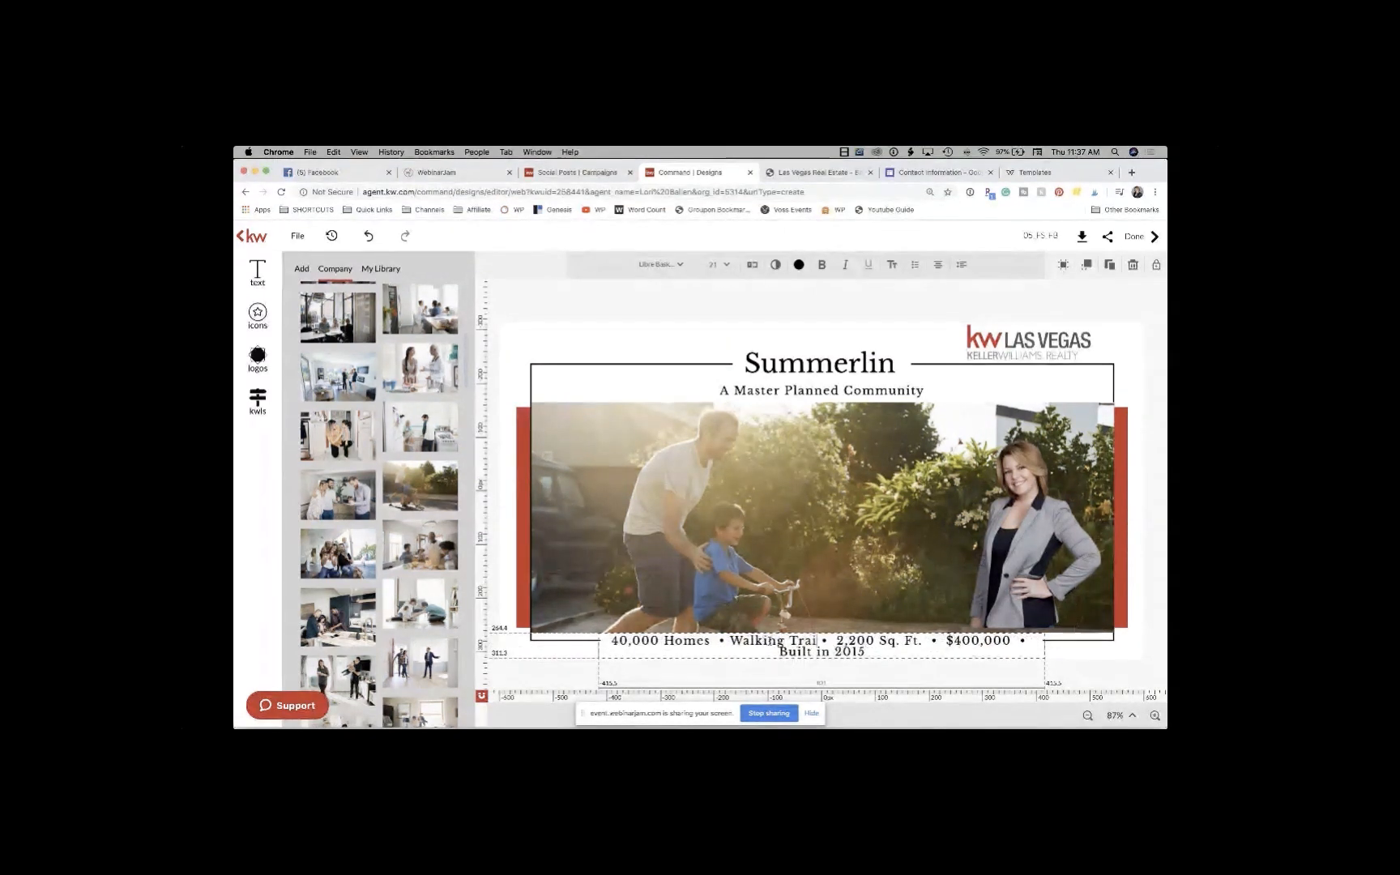
Step: Delete 'Built in 2015', and replace '2,200 Sq. Ft.' with 'New & Resale' and '$400,000' with 'Pools'
{"action": "left_click_drag", "start_coordinate": [871, 651], "coordinate": [777, 651]}
{"action": "key", "text": "BackSpace"}
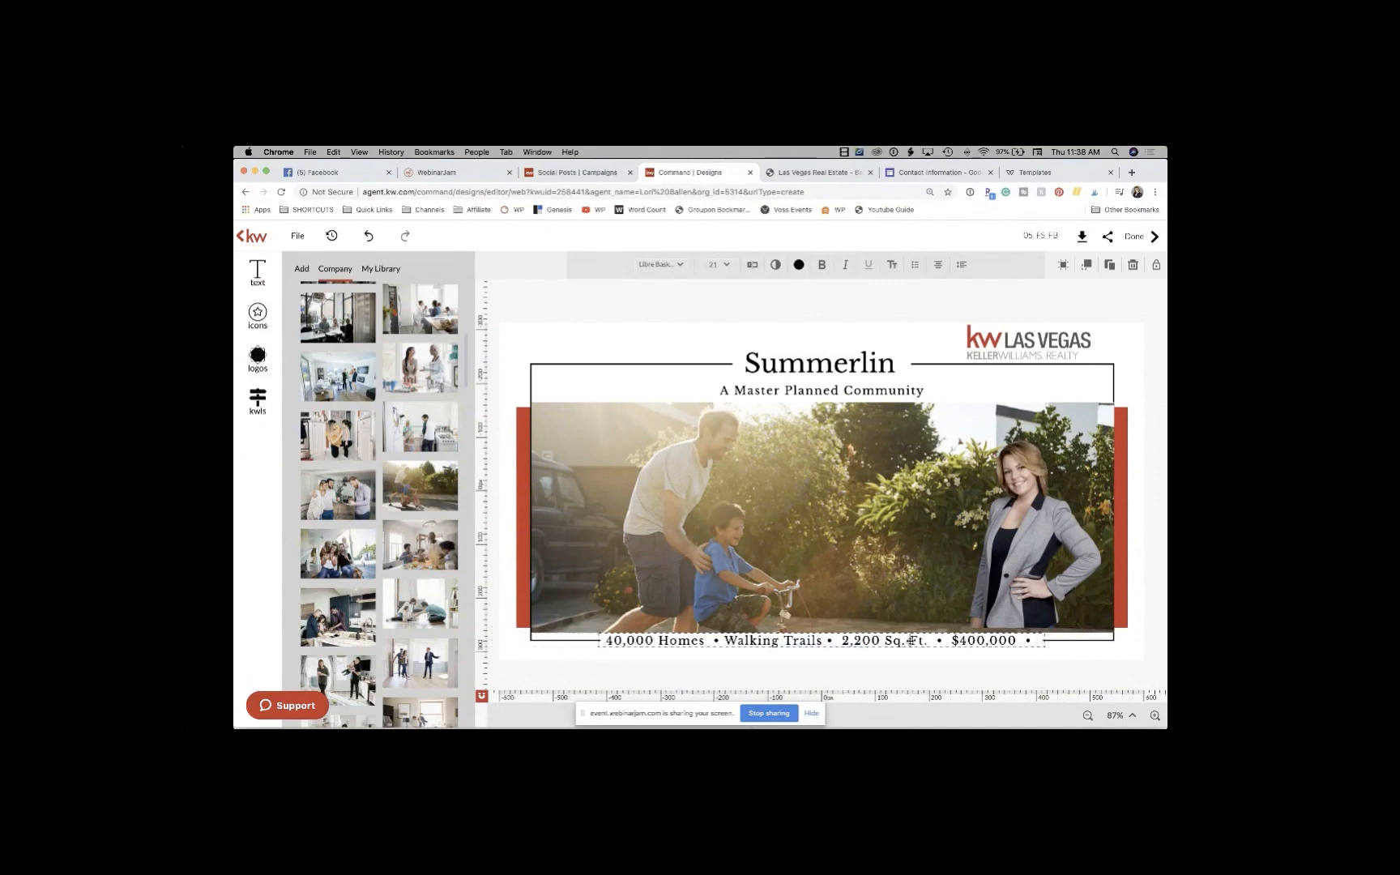
{"action": "left_click_drag", "start_coordinate": [931, 640], "coordinate": [845, 640]}
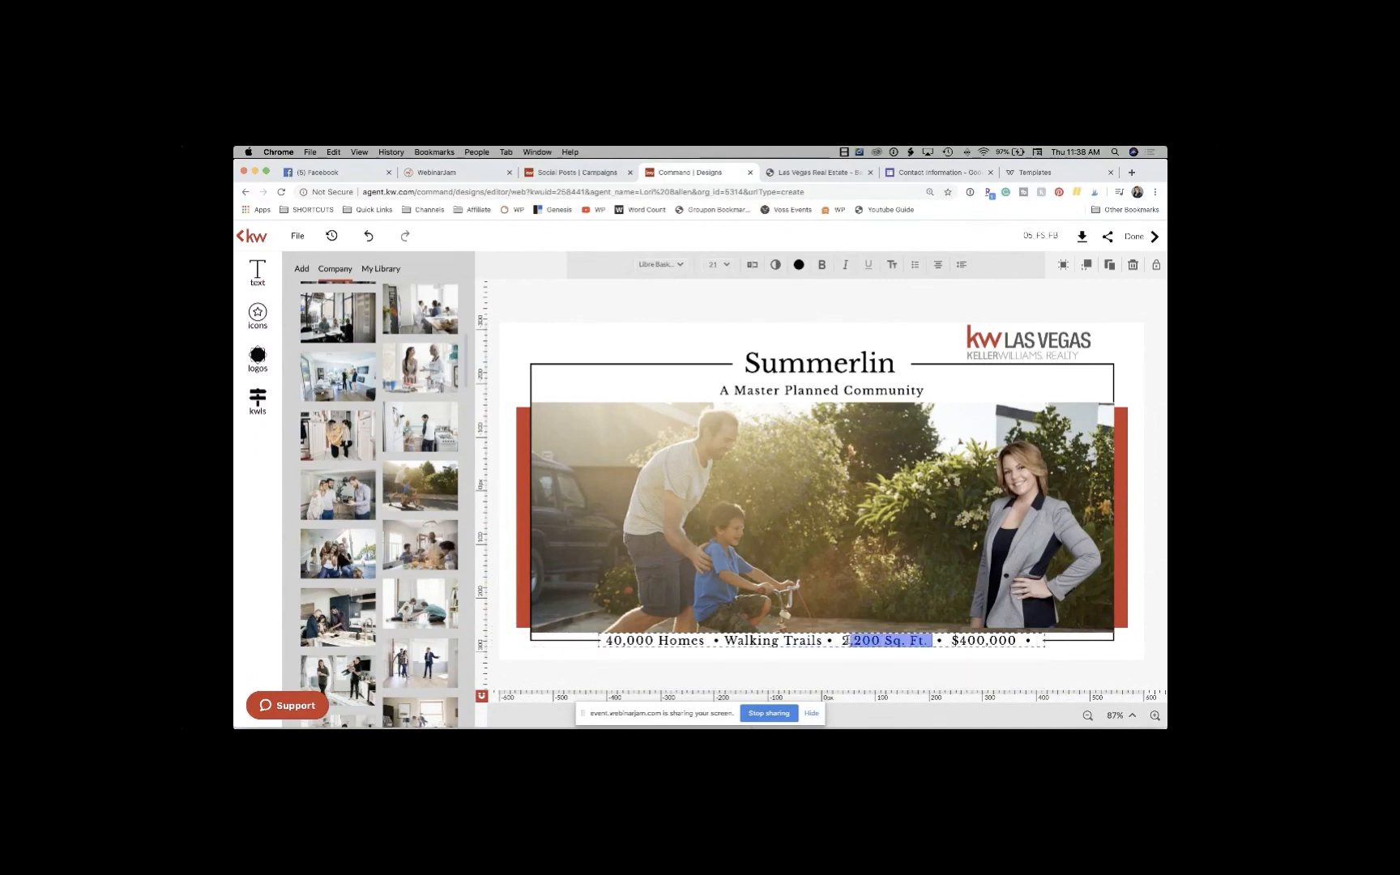
{"action": "type", "text": "New & Res"}
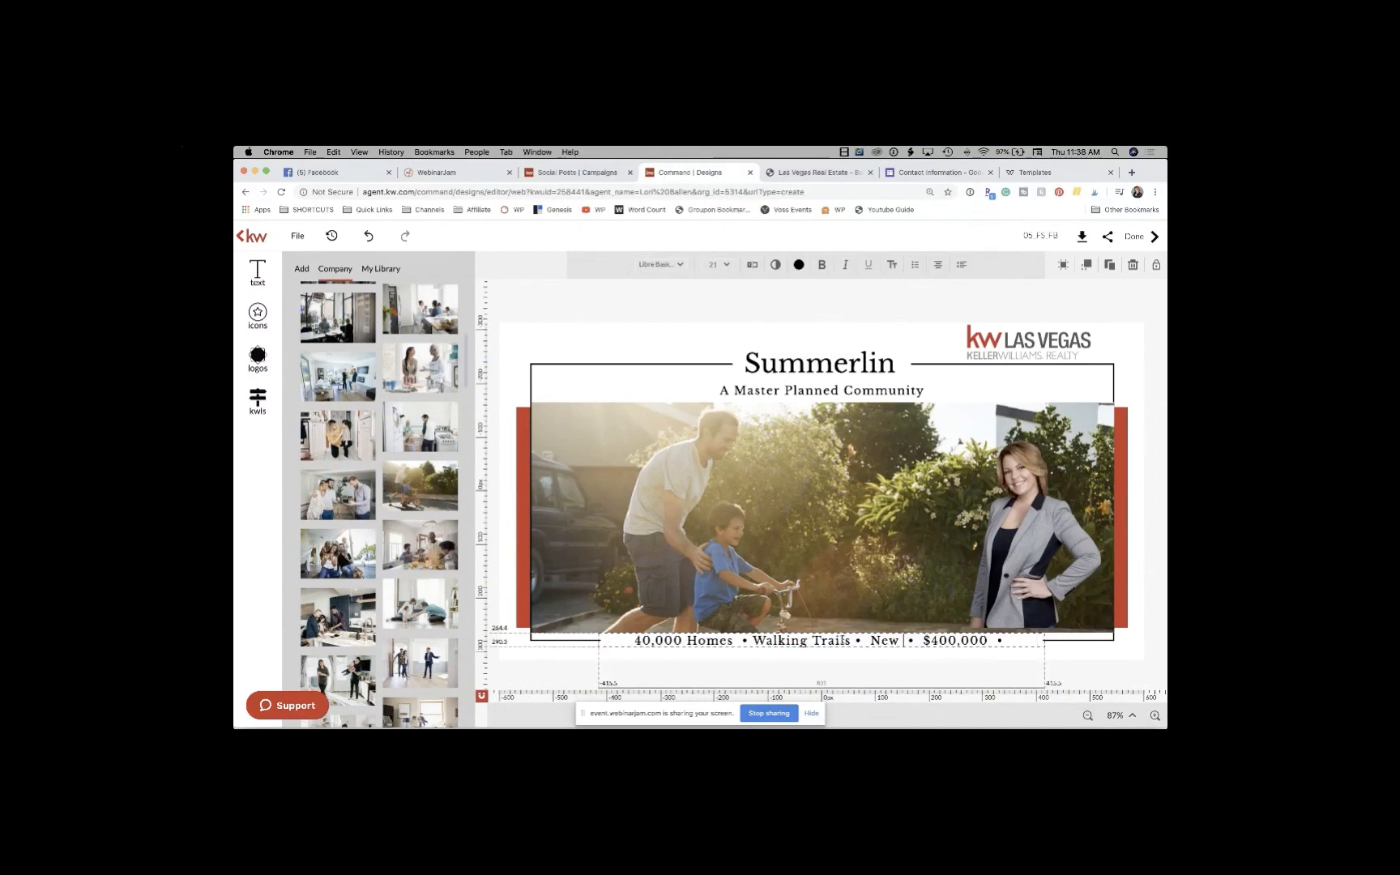
{"action": "type", "text": "ale"}
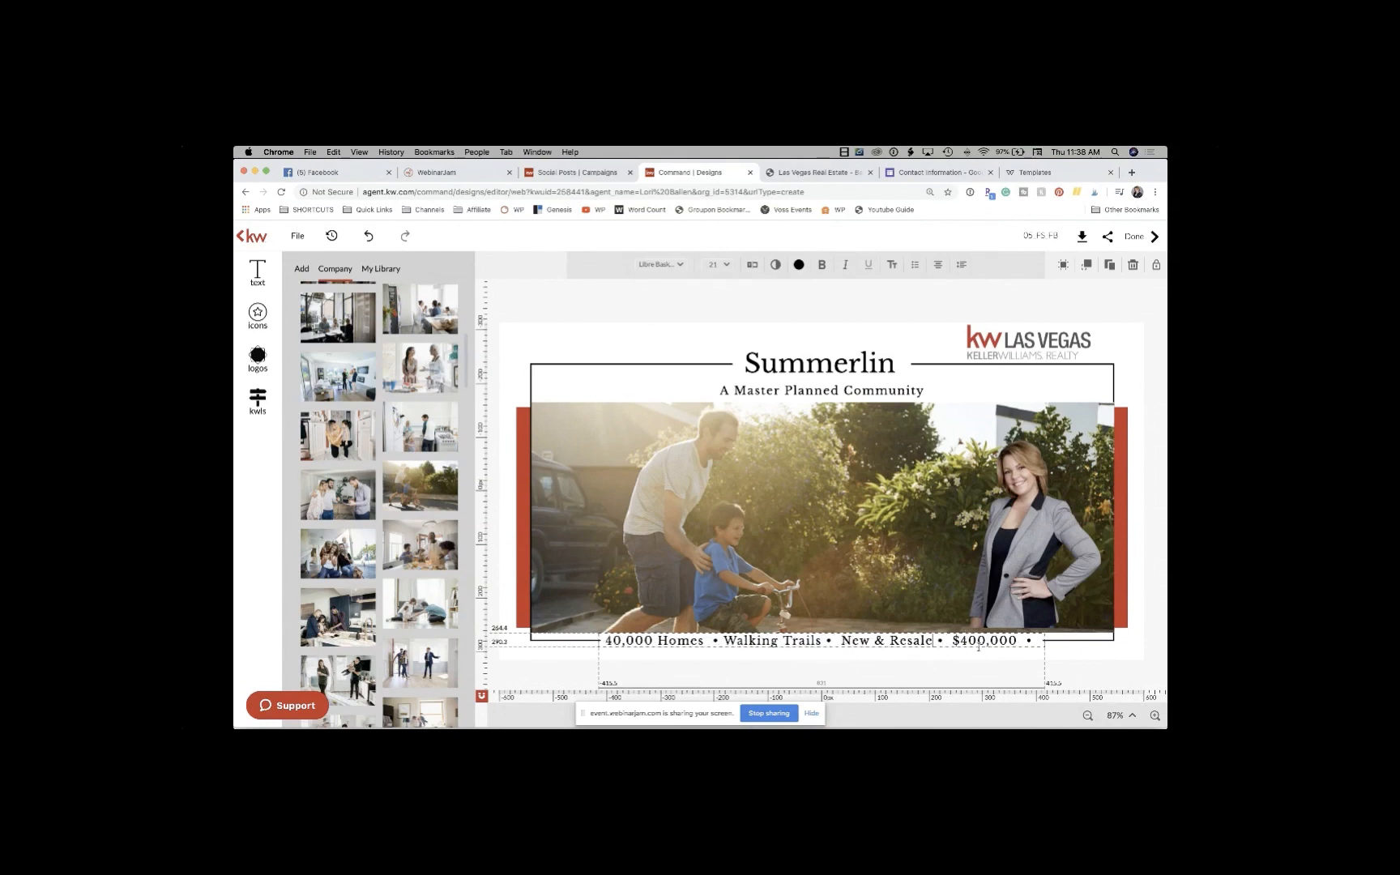
{"action": "double_click", "coordinate": [1012, 641]}
{"action": "left_click", "coordinate": [1020, 641]}
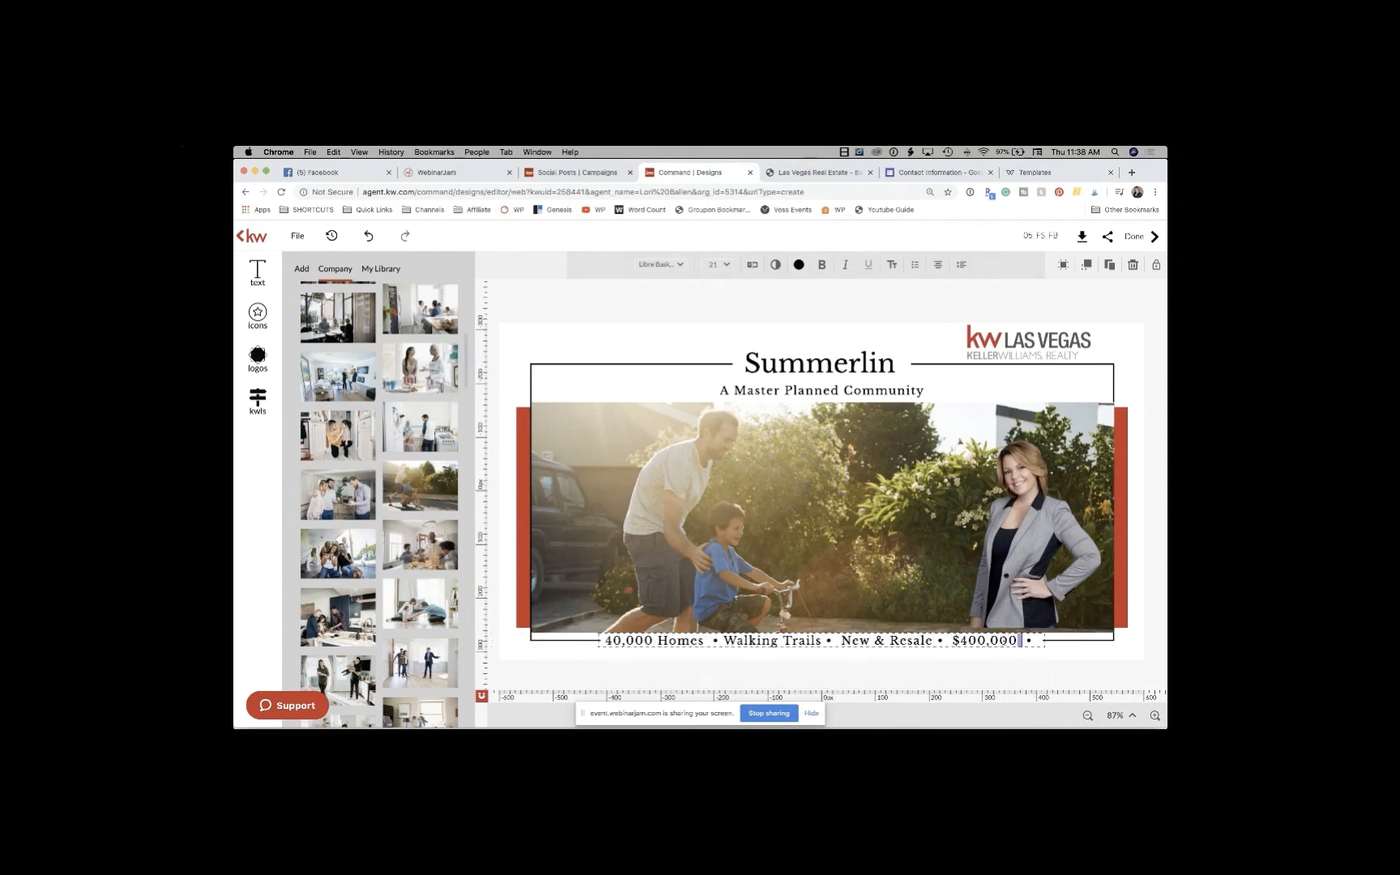
{"action": "left_click_drag", "start_coordinate": [1021, 641], "coordinate": [952, 639]}
{"action": "type", "text": "Pools"}
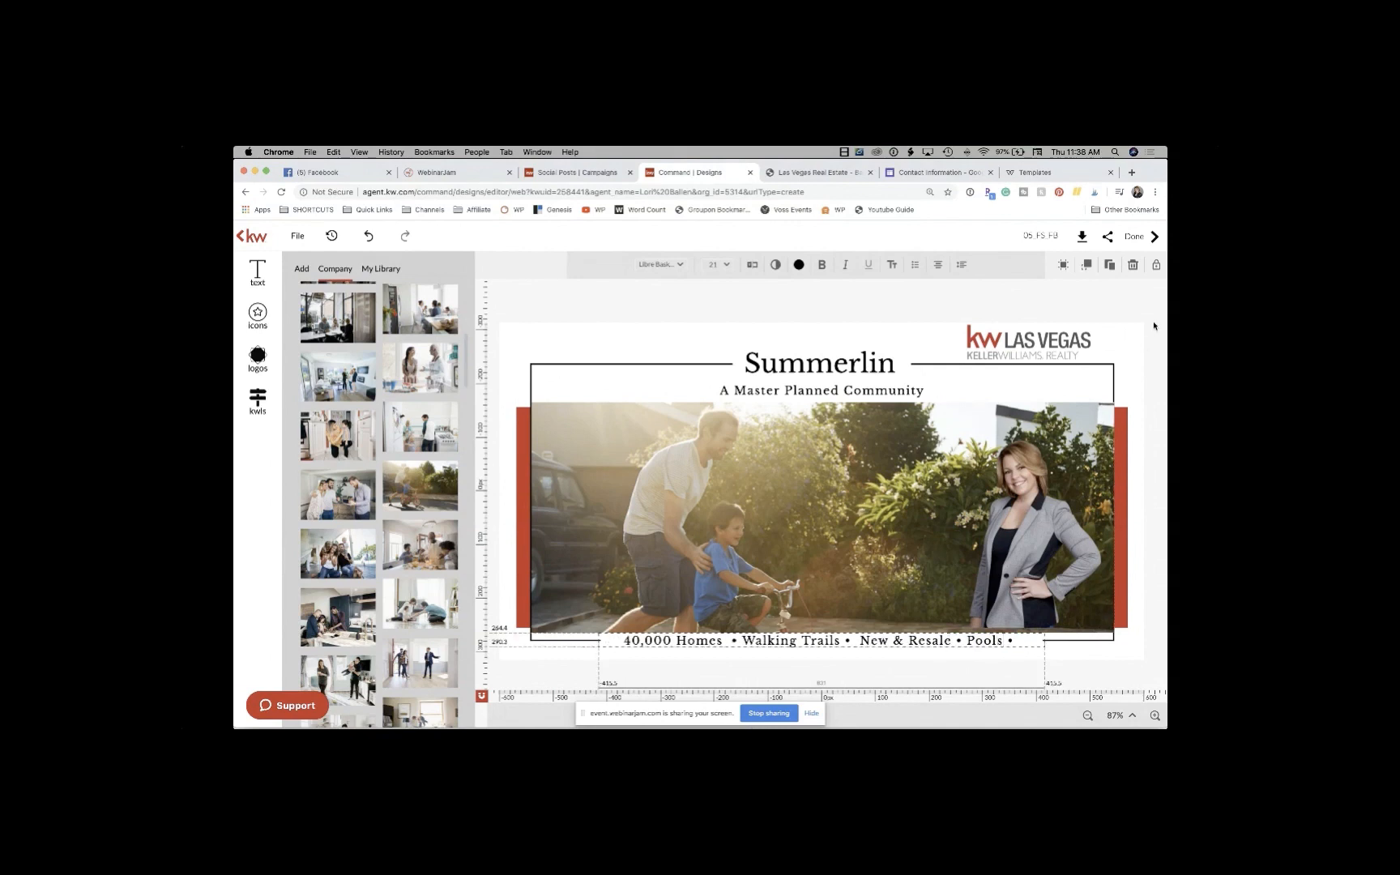
{"action": "left_click", "coordinate": [1086, 339]}
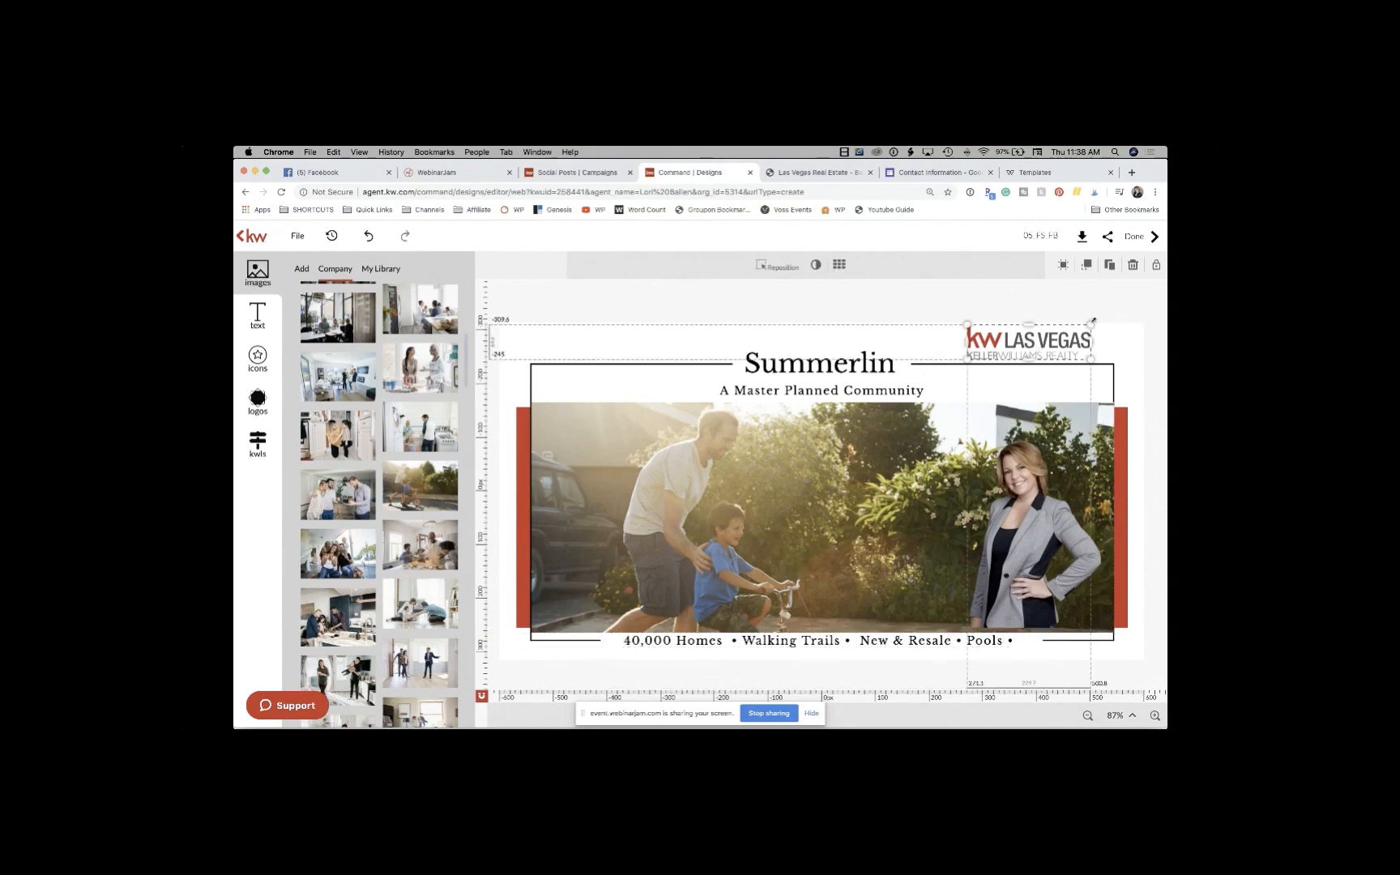
Step: Shrink the KW Las Vegas logo slightly and rename the design 'Summerlin Community Ad'
{"action": "left_click_drag", "start_coordinate": [1093, 321], "coordinate": [1081, 326]}
{"action": "left_click", "coordinate": [1023, 381]}
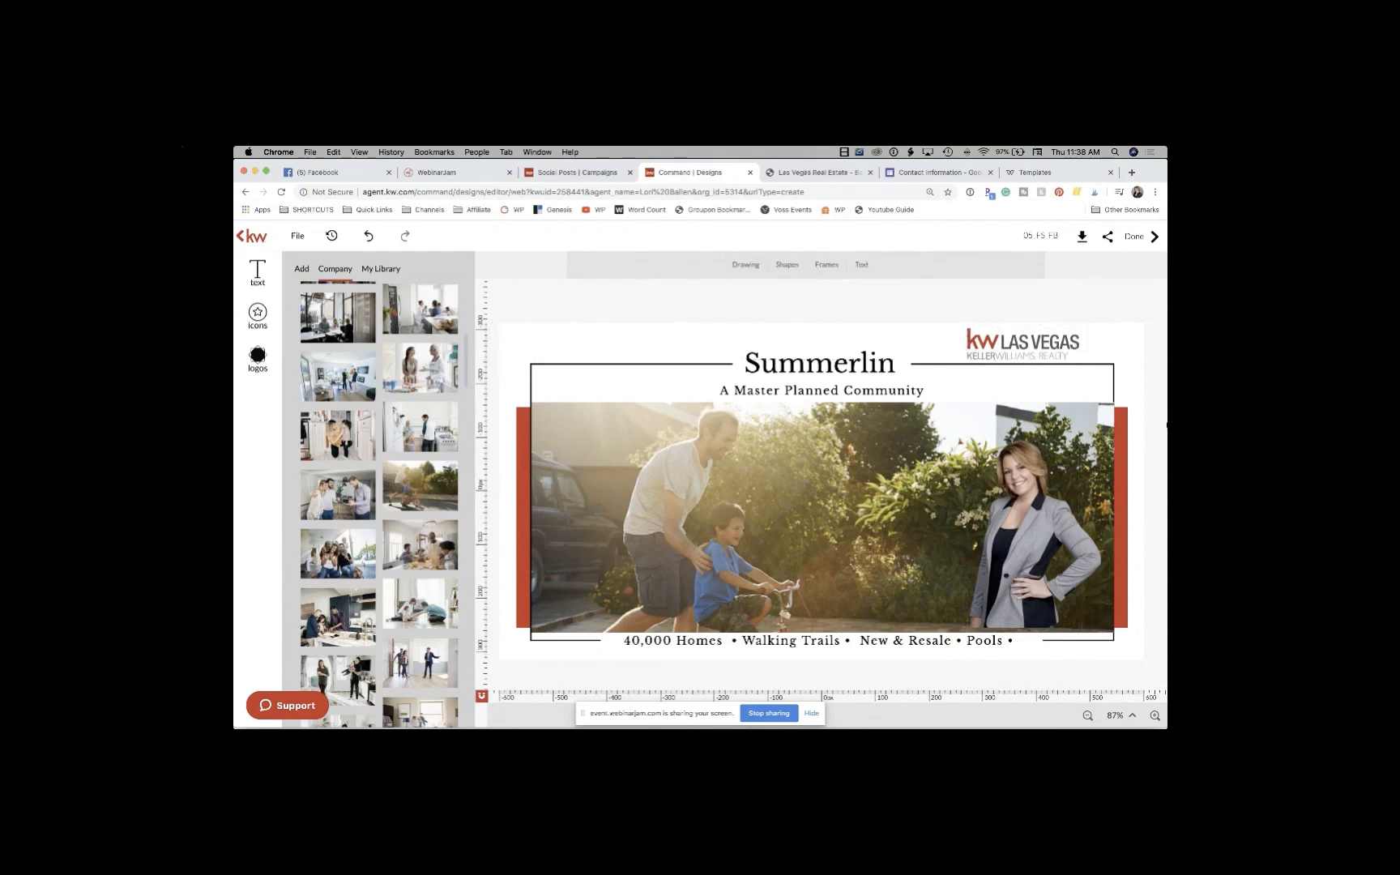
{"action": "left_click", "coordinate": [1138, 380]}
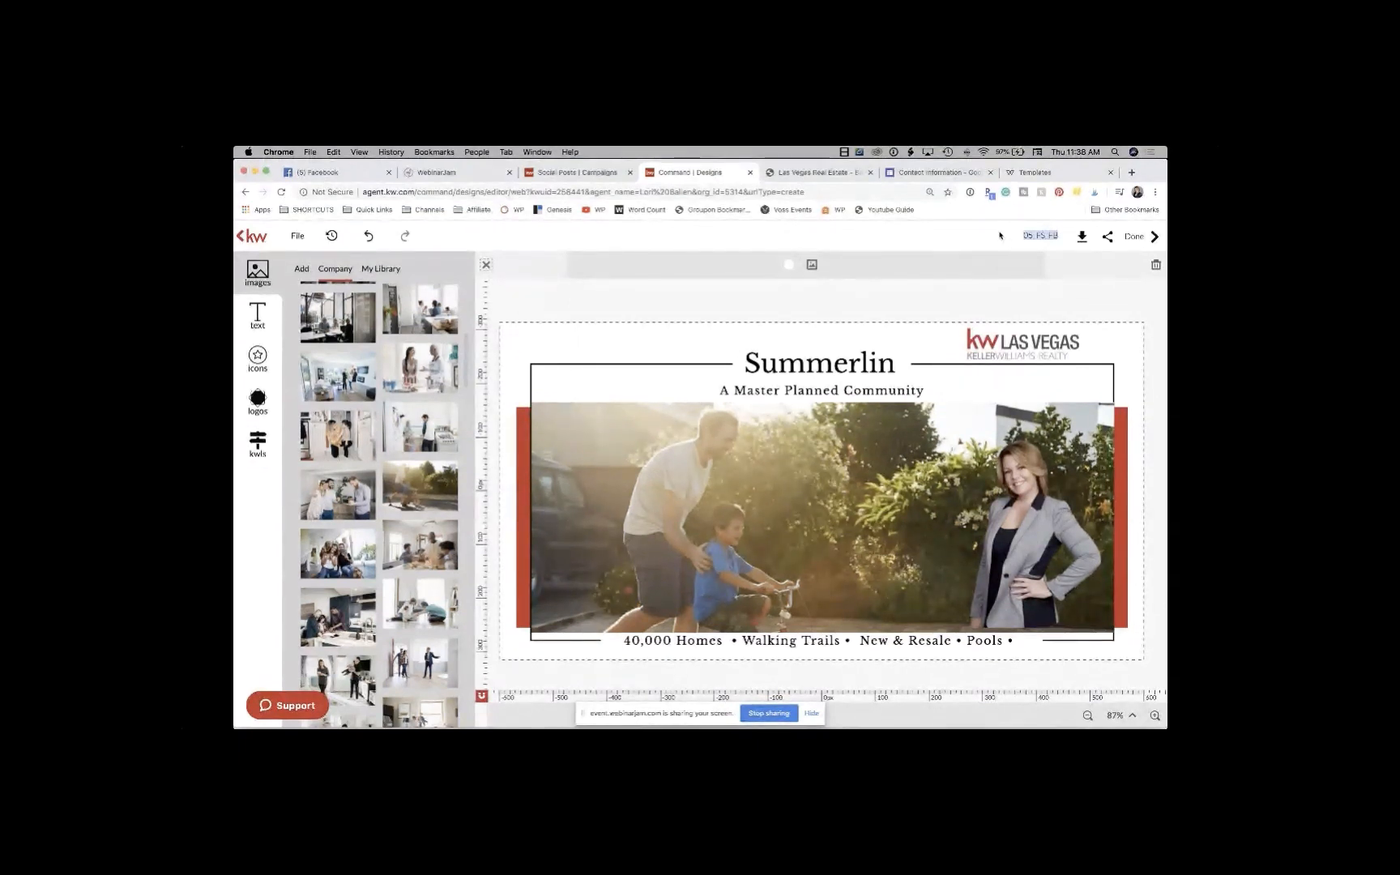
{"action": "type", "text": "Summerlin Community Ad"}
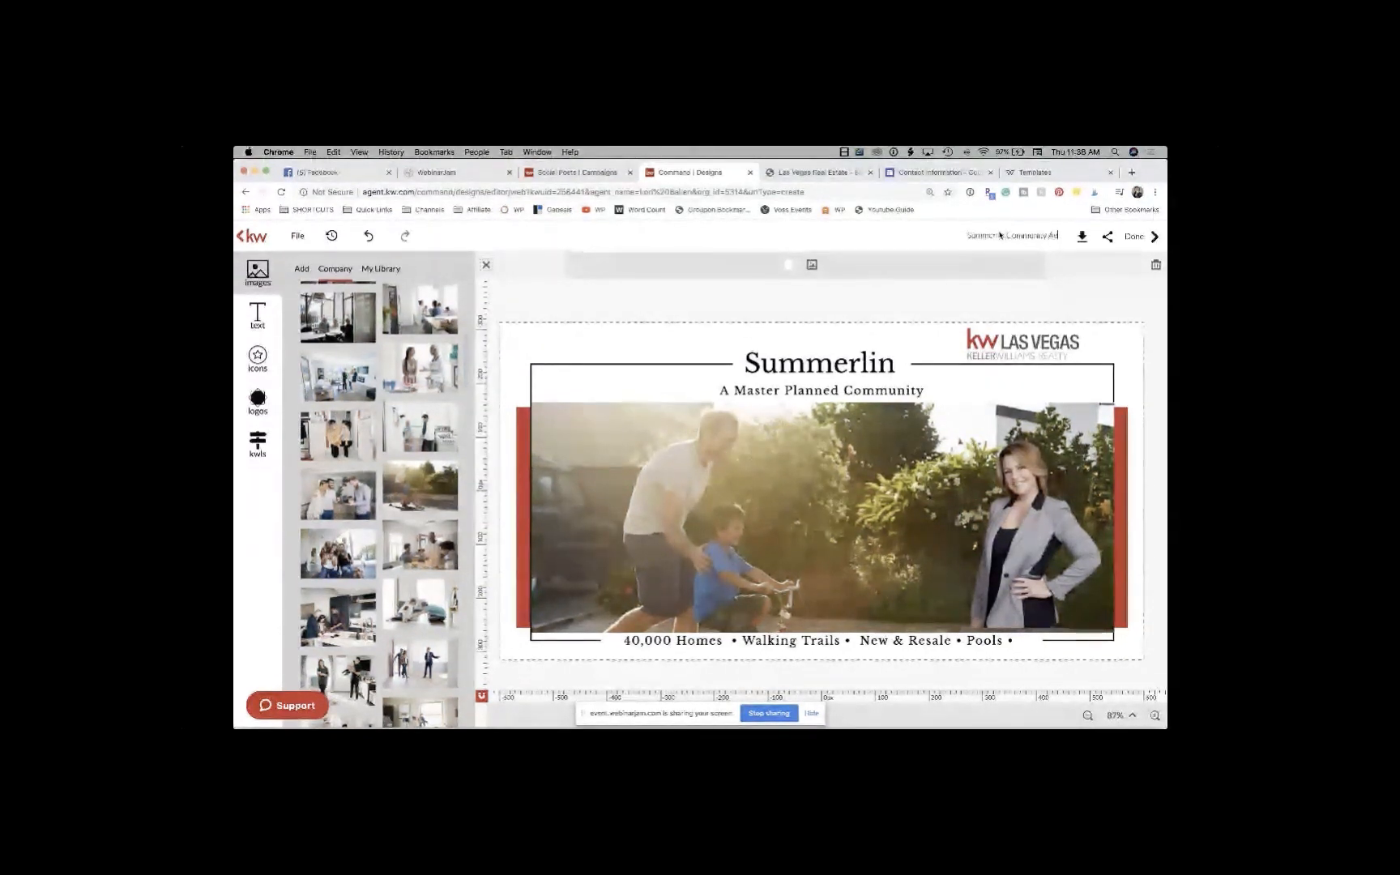
{"action": "key", "text": "Return"}
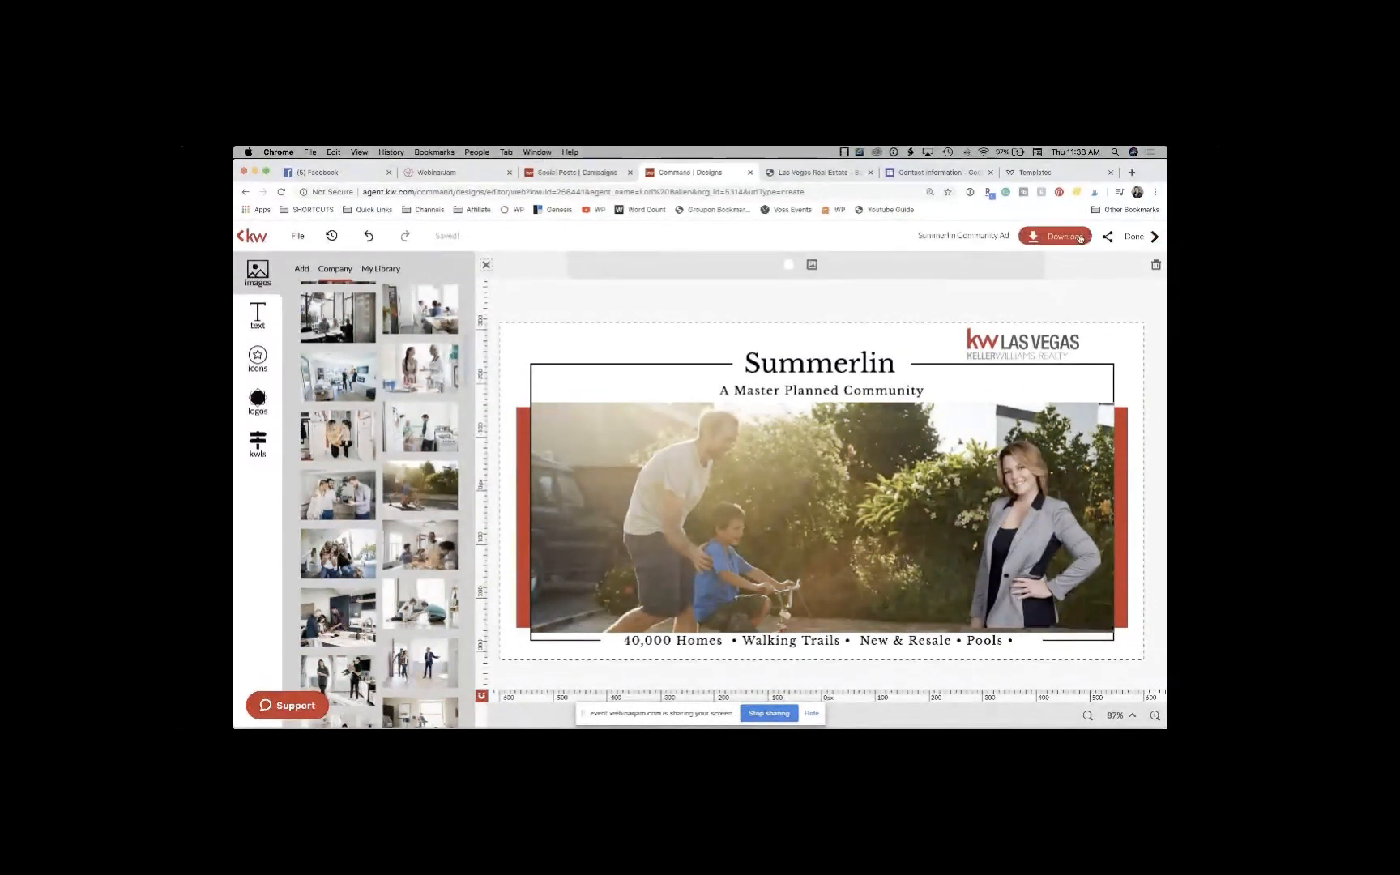
Step: Download the ad as a JPEG saved as 'Summerlin Community Ad'
{"action": "left_click", "coordinate": [1058, 240]}
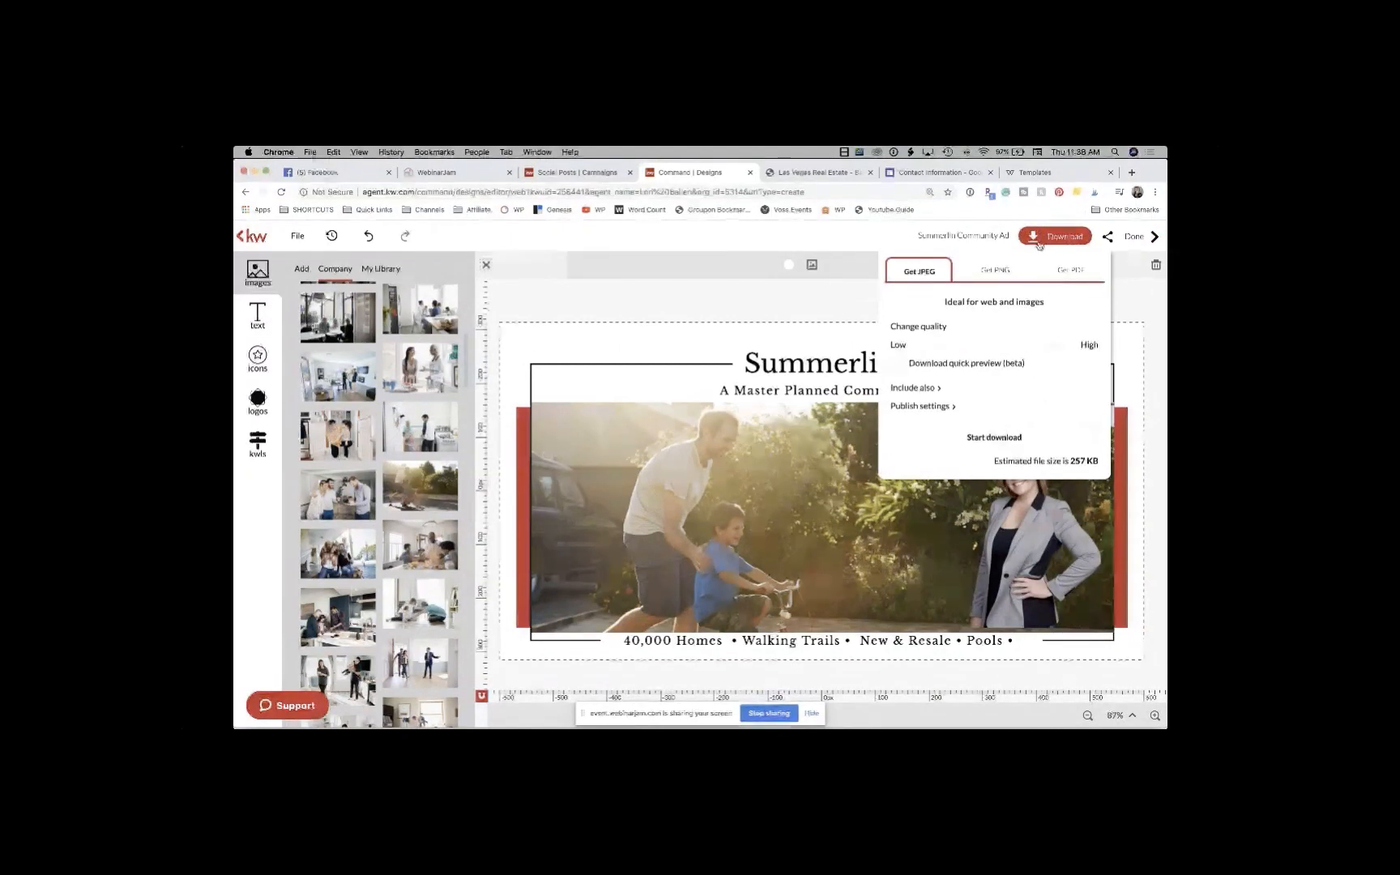
{"action": "left_click", "coordinate": [985, 439]}
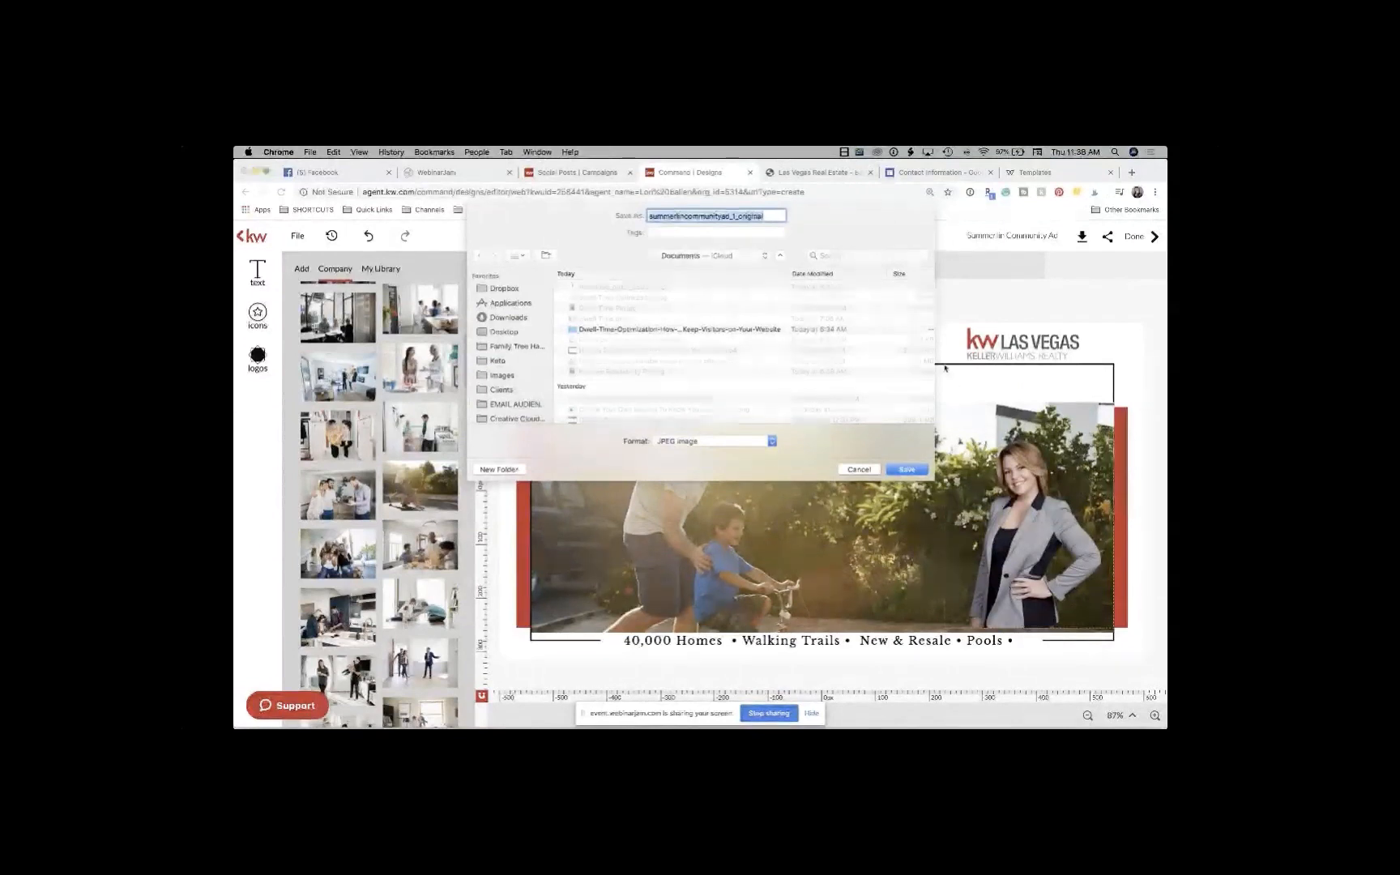
{"action": "type", "text": "Summerli"}
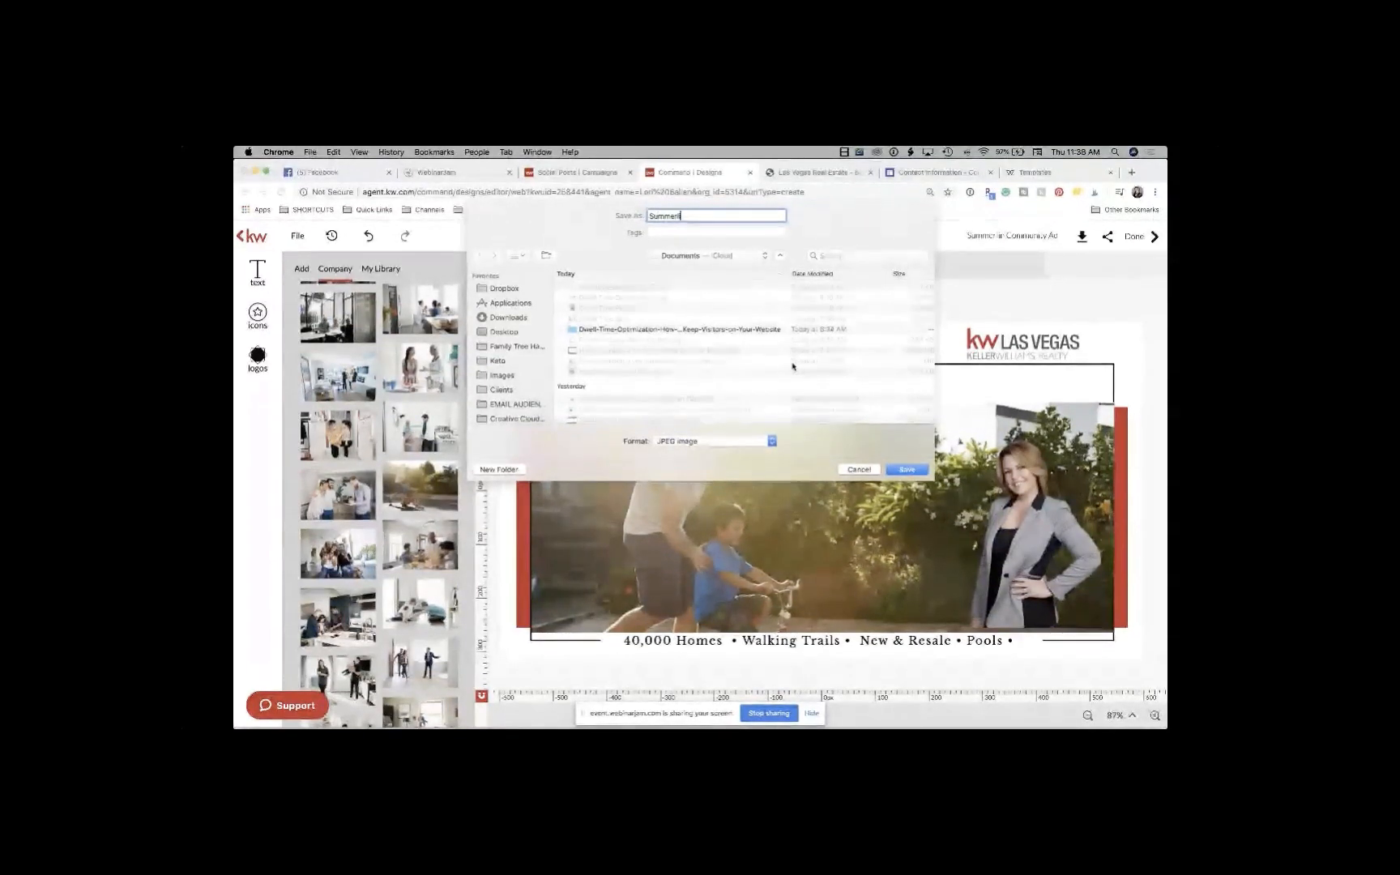
{"action": "type", "text": "n Community Ad"}
{"action": "key", "text": "Return"}
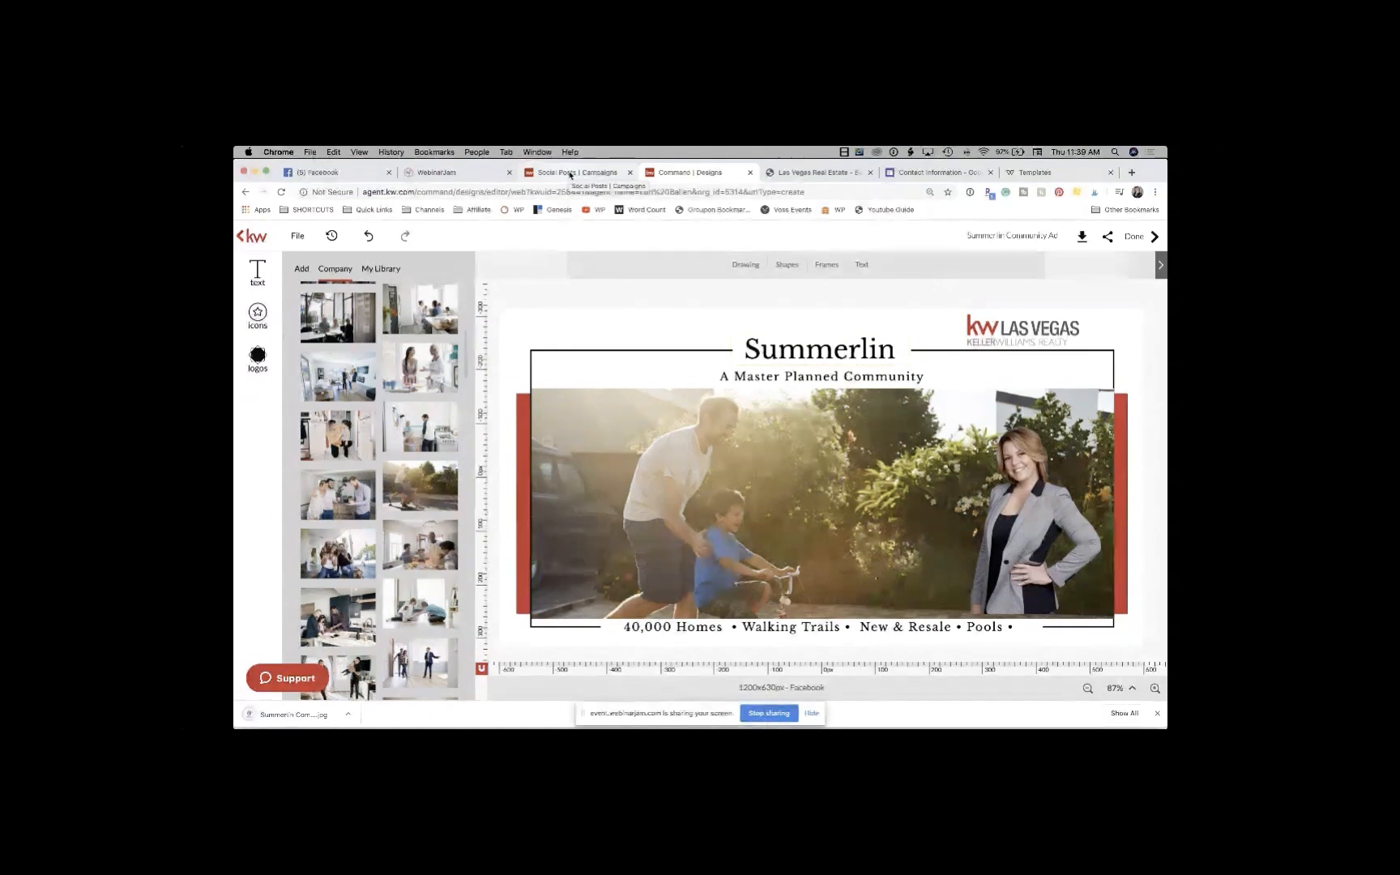
Step: Create a social post reading 'Summerlin is on Sale! Take a Look at Just Reduced Homes in Summerlin'
{"action": "left_click", "coordinate": [570, 173]}
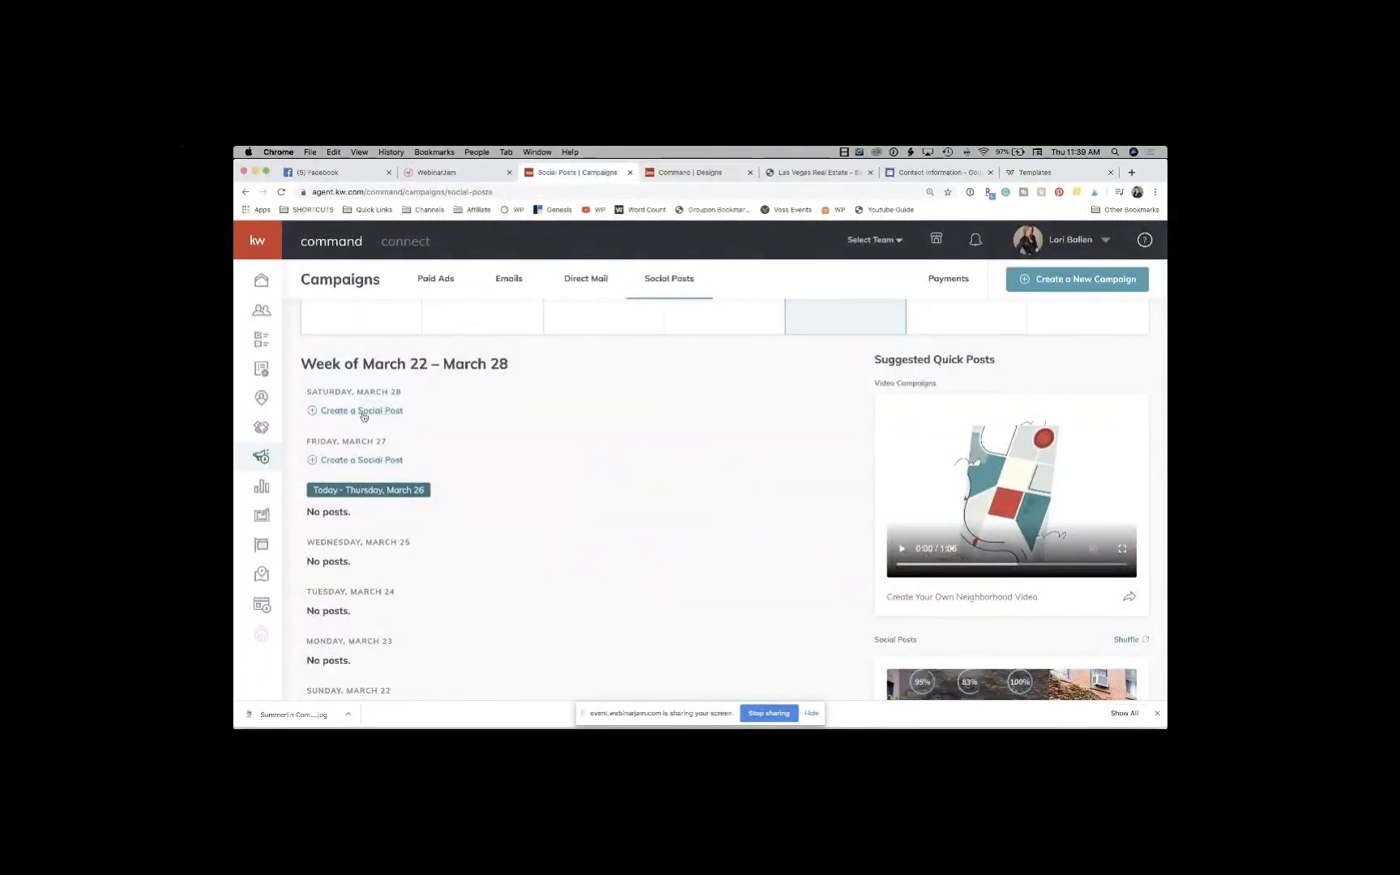
{"action": "left_click", "coordinate": [363, 411]}
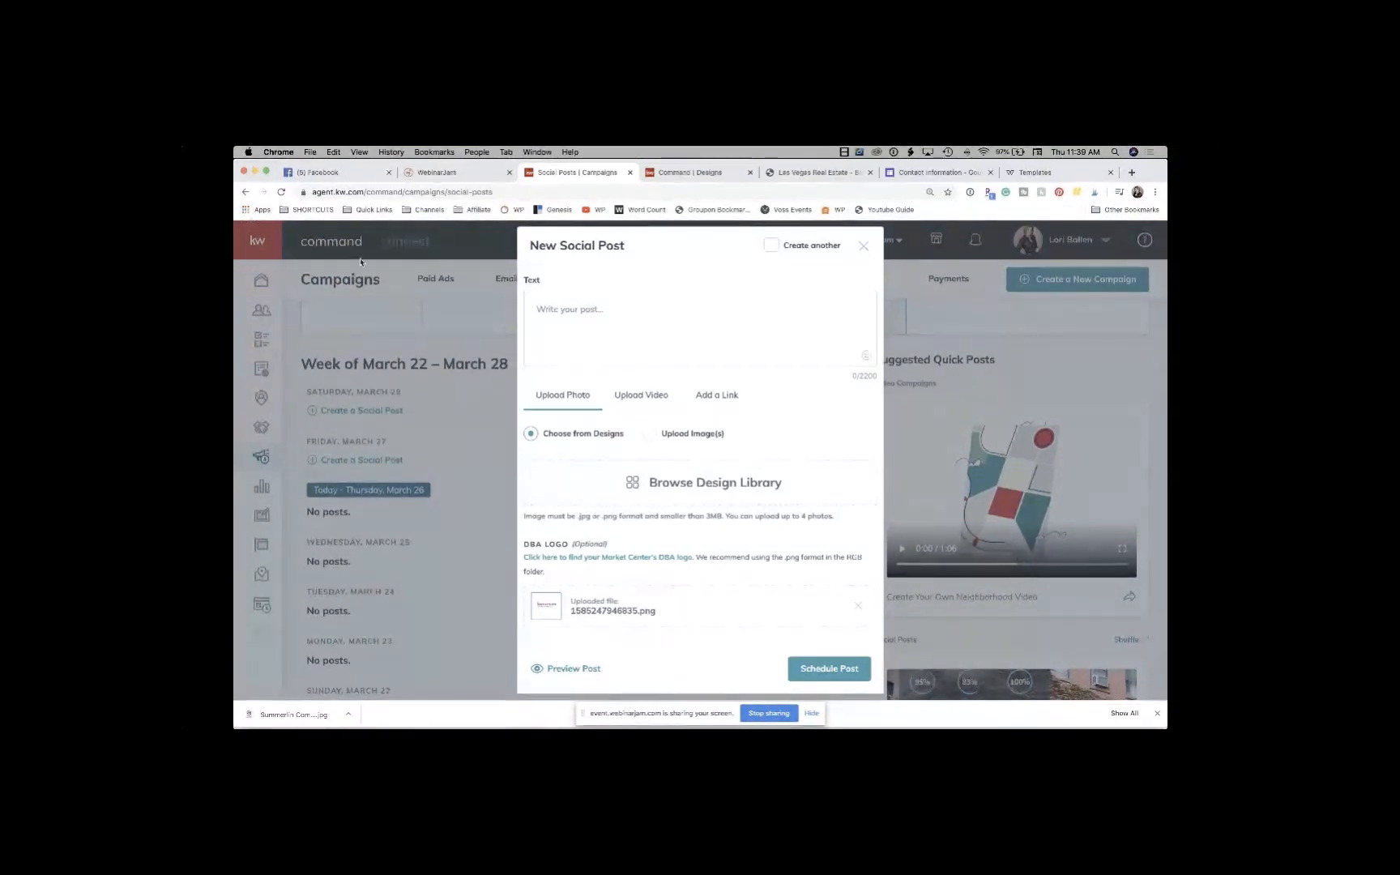
{"action": "left_click", "coordinate": [594, 306]}
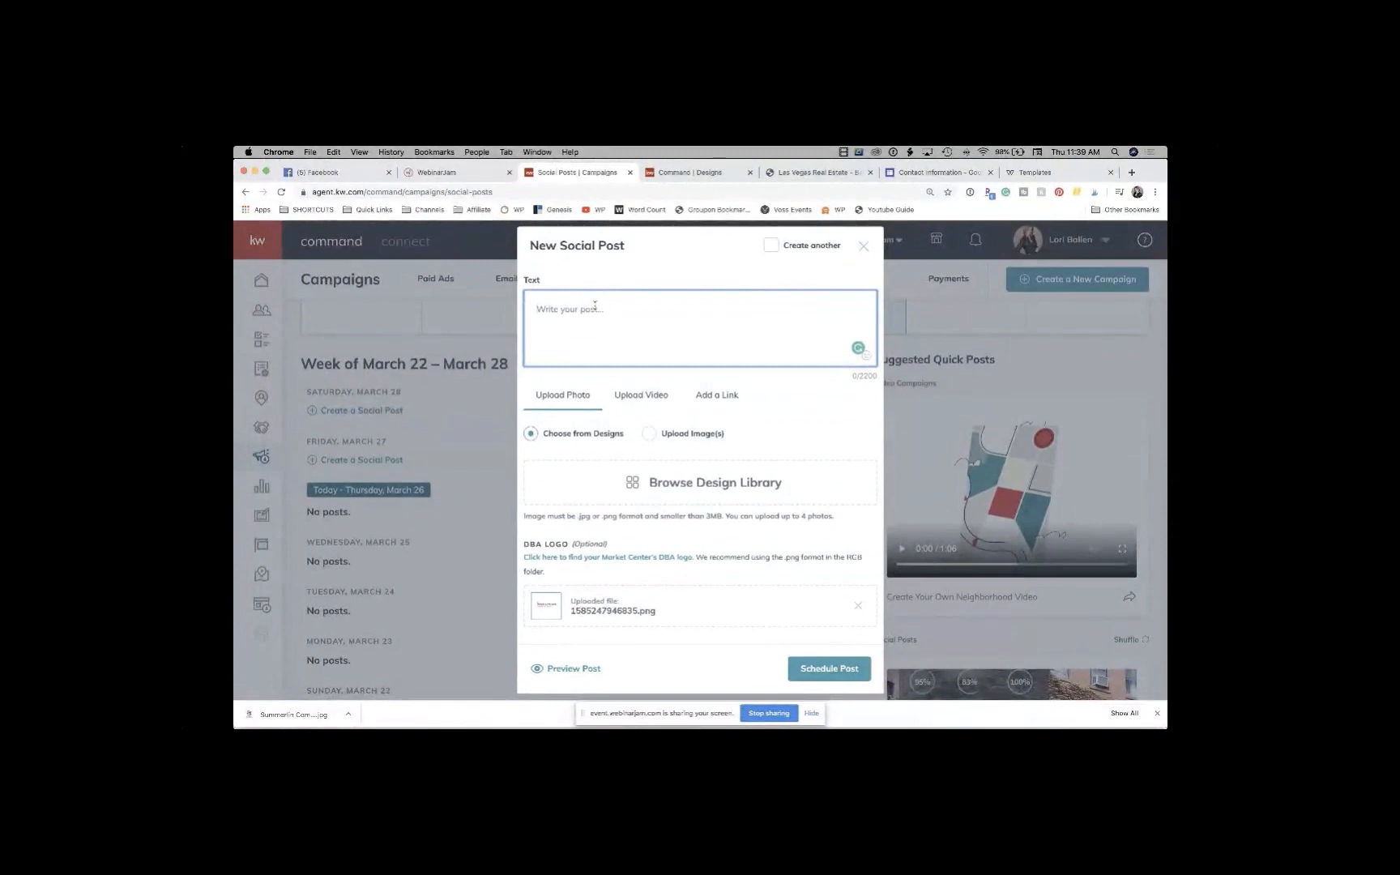
{"action": "type", "text": "Summerlin is on Sale! Take a Look at Just "}
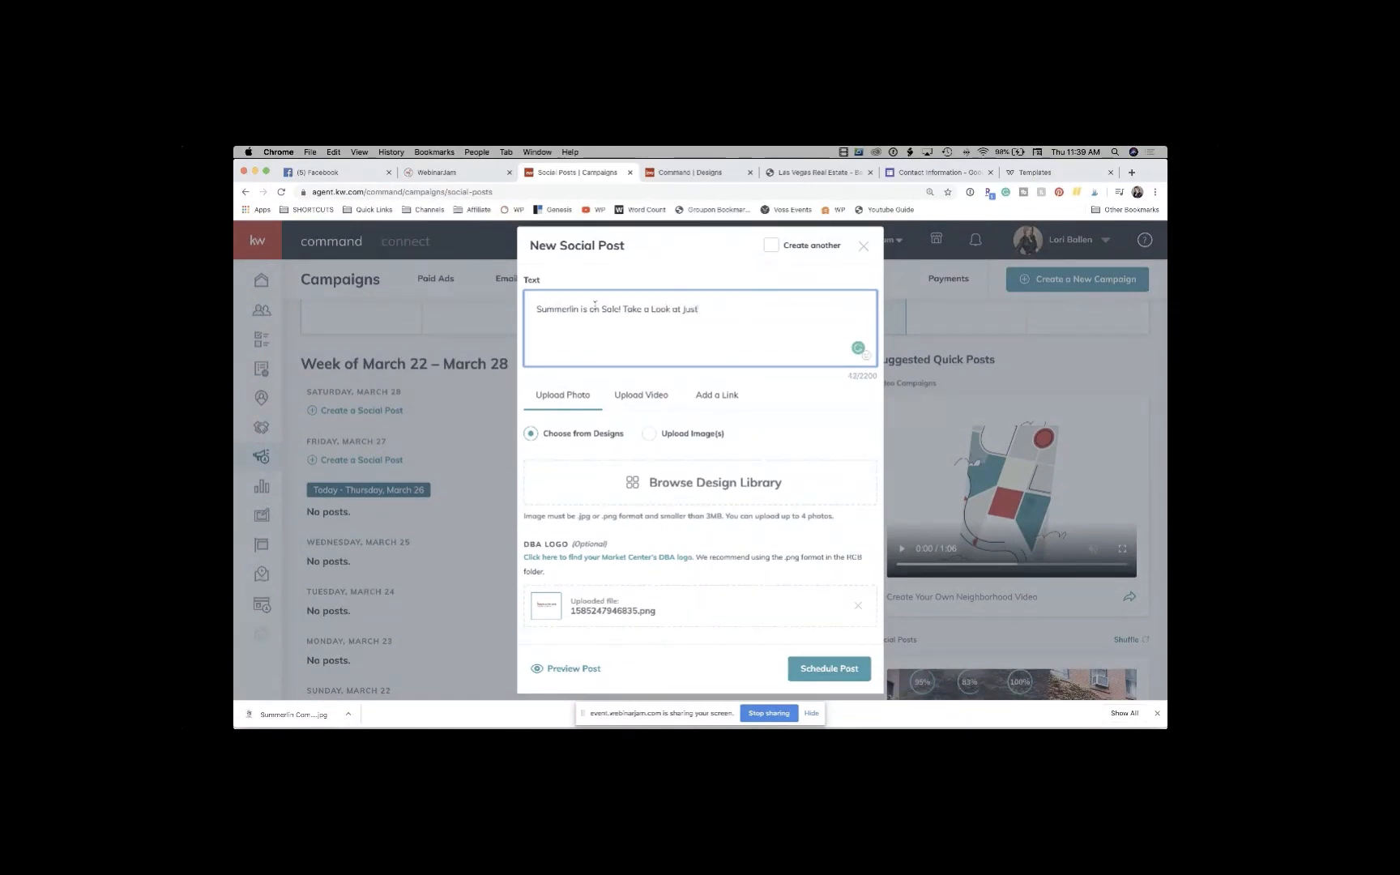
{"action": "type", "text": "Reduced Homes in Summerlin."}
{"action": "left_click", "coordinate": [816, 172]}
{"action": "left_click", "coordinate": [650, 194]}
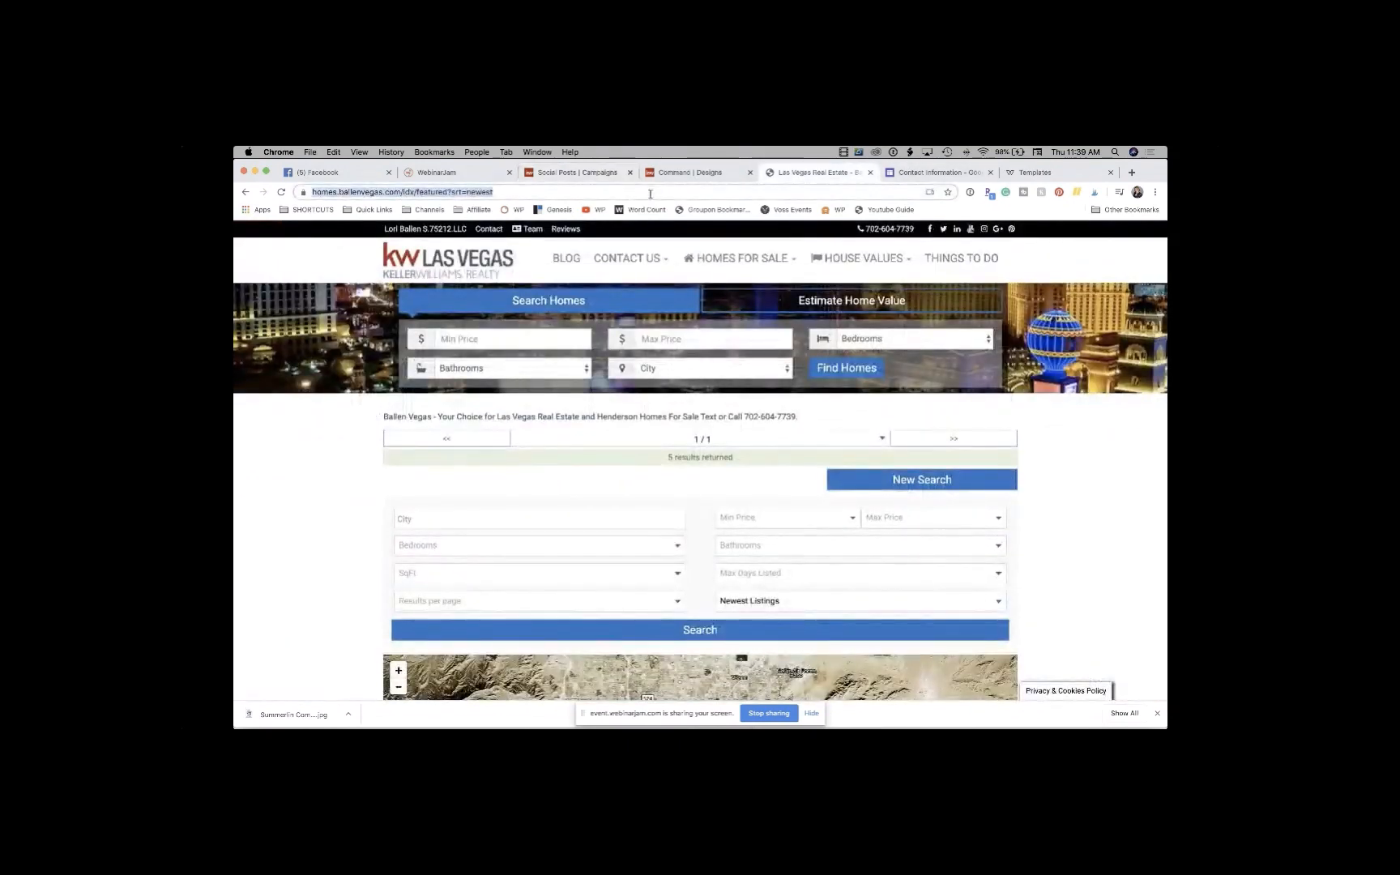
Step: Go to ballenvegas.com and then to ballengrouphomes.com
{"action": "type", "text": "ballen"}
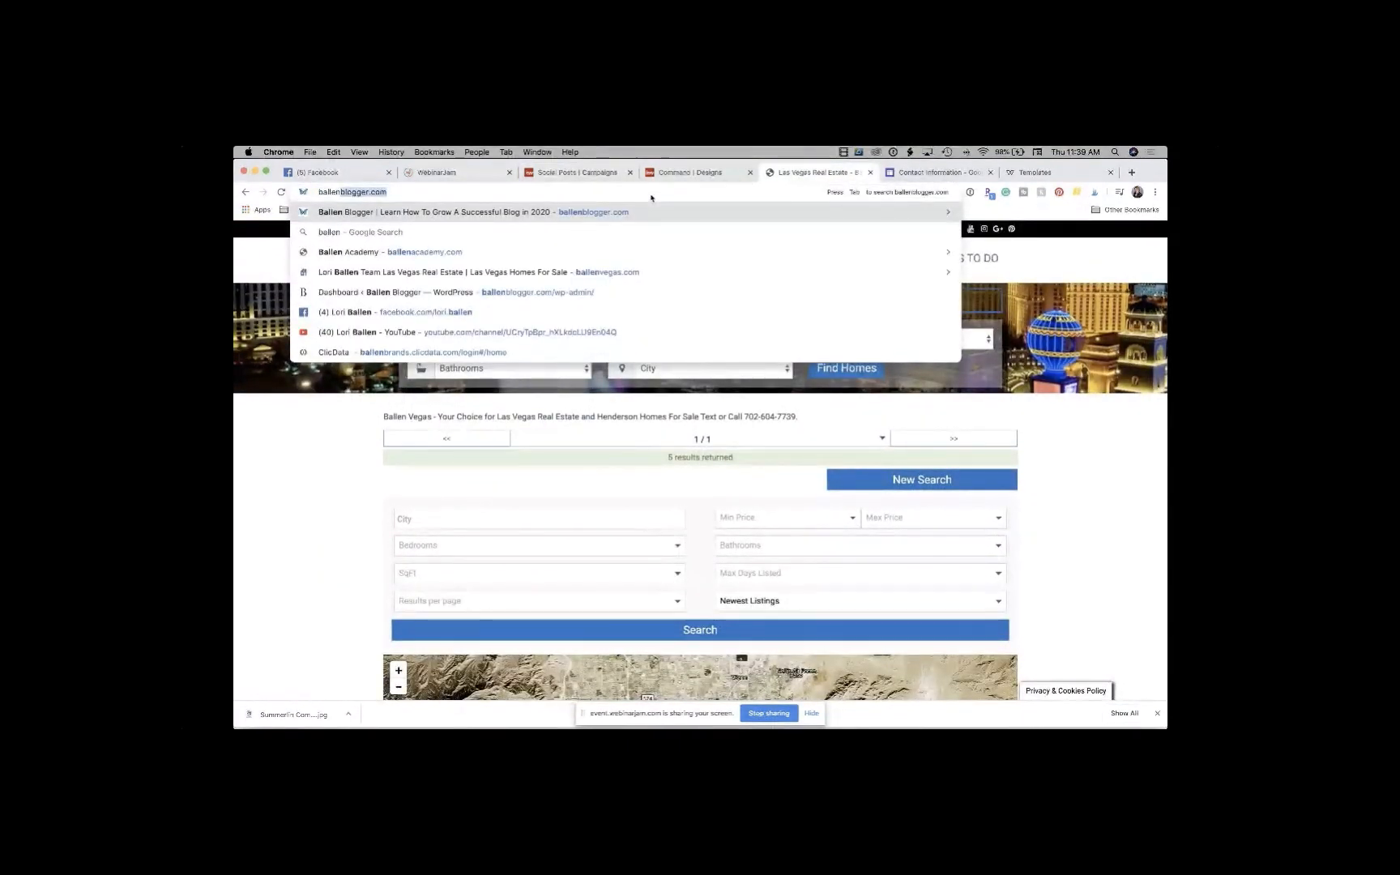
{"action": "type", "text": "ve"}
{"action": "key", "text": "Return"}
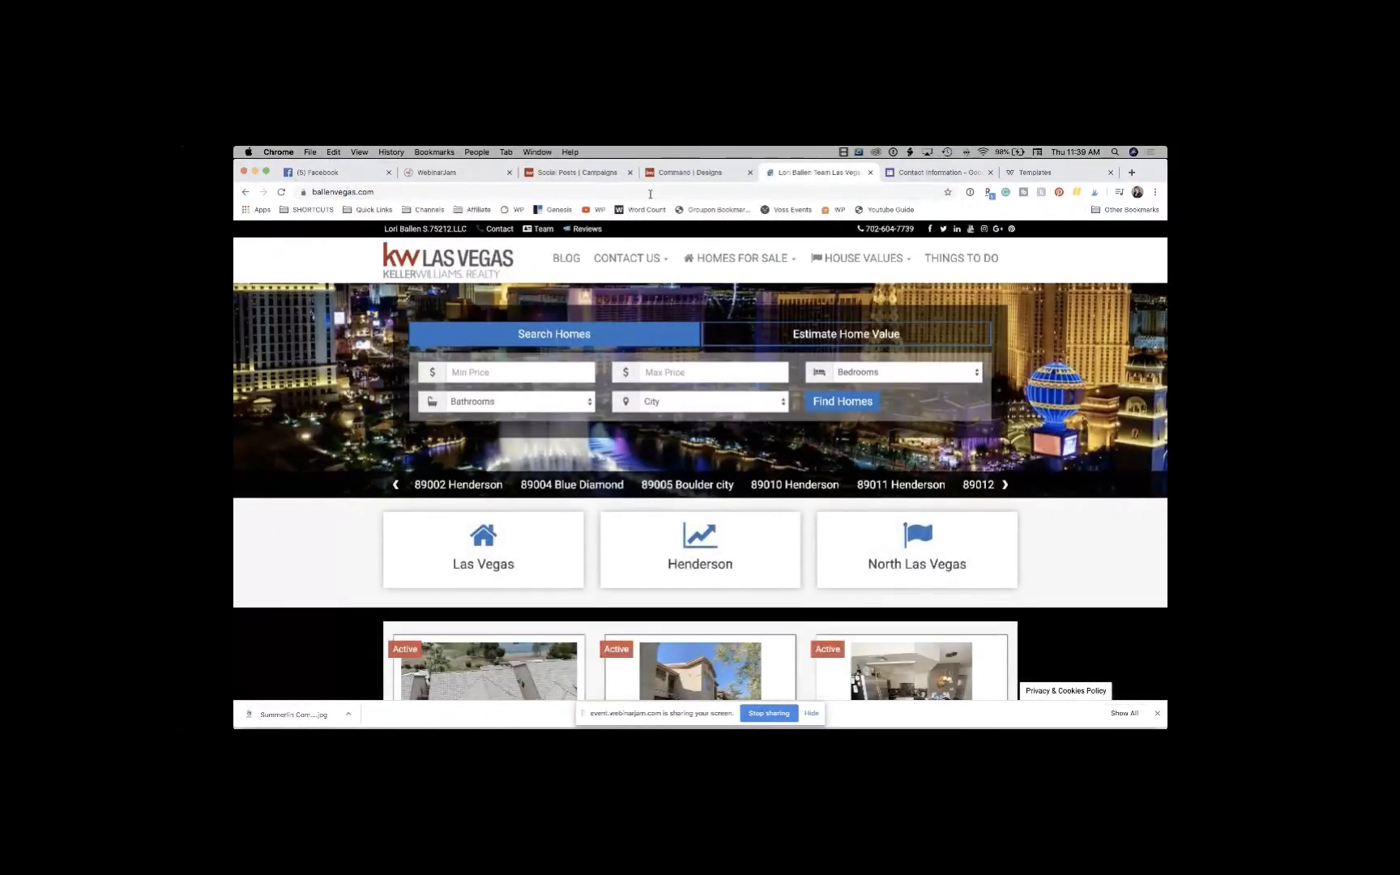
{"action": "left_click", "coordinate": [553, 191]}
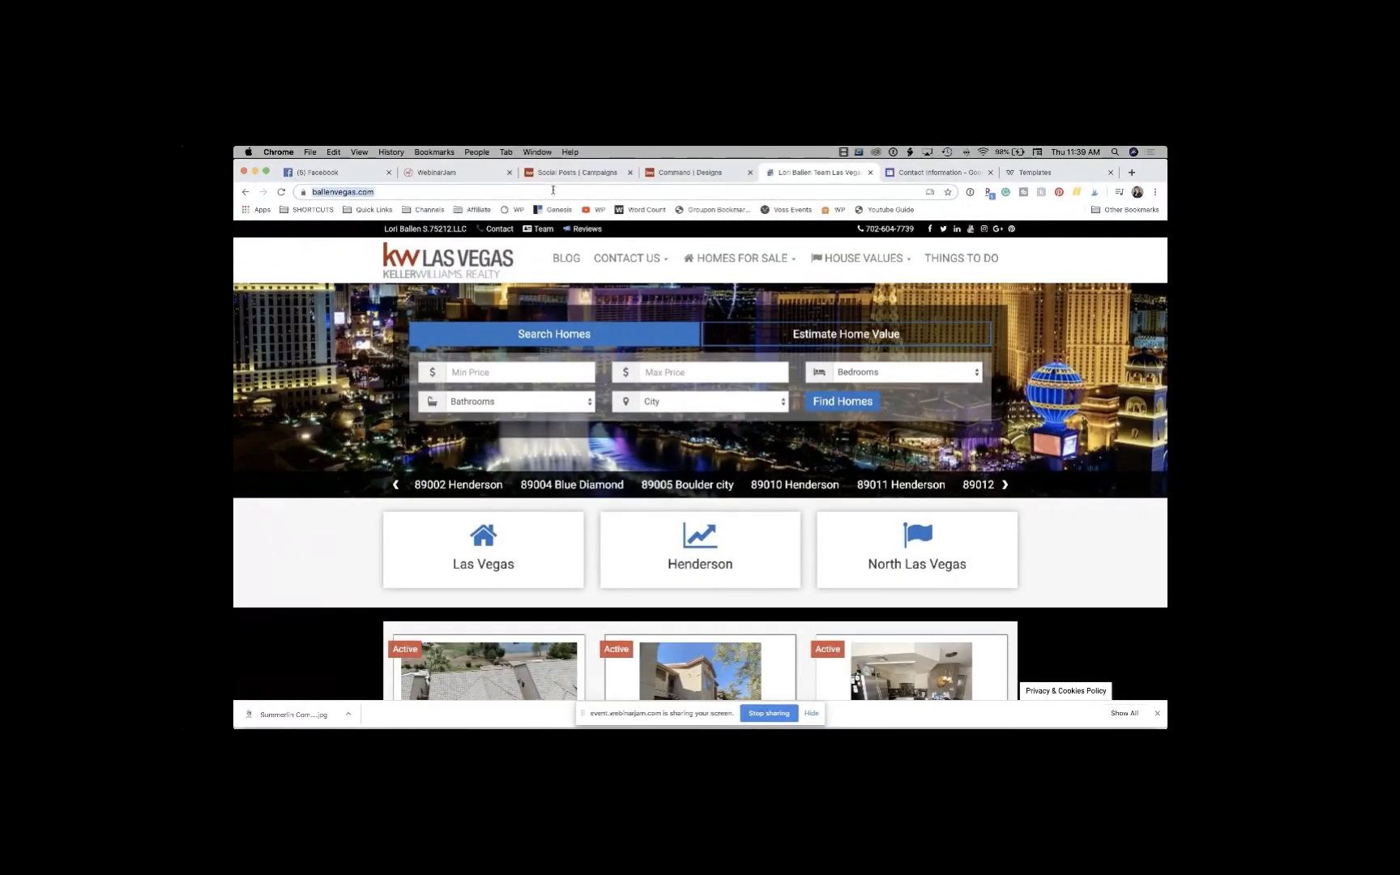
{"action": "type", "text": "balleen"}
{"action": "key", "text": "BackSpace"}
{"action": "key", "text": "BackSpace"}
{"action": "type", "text": "n"}
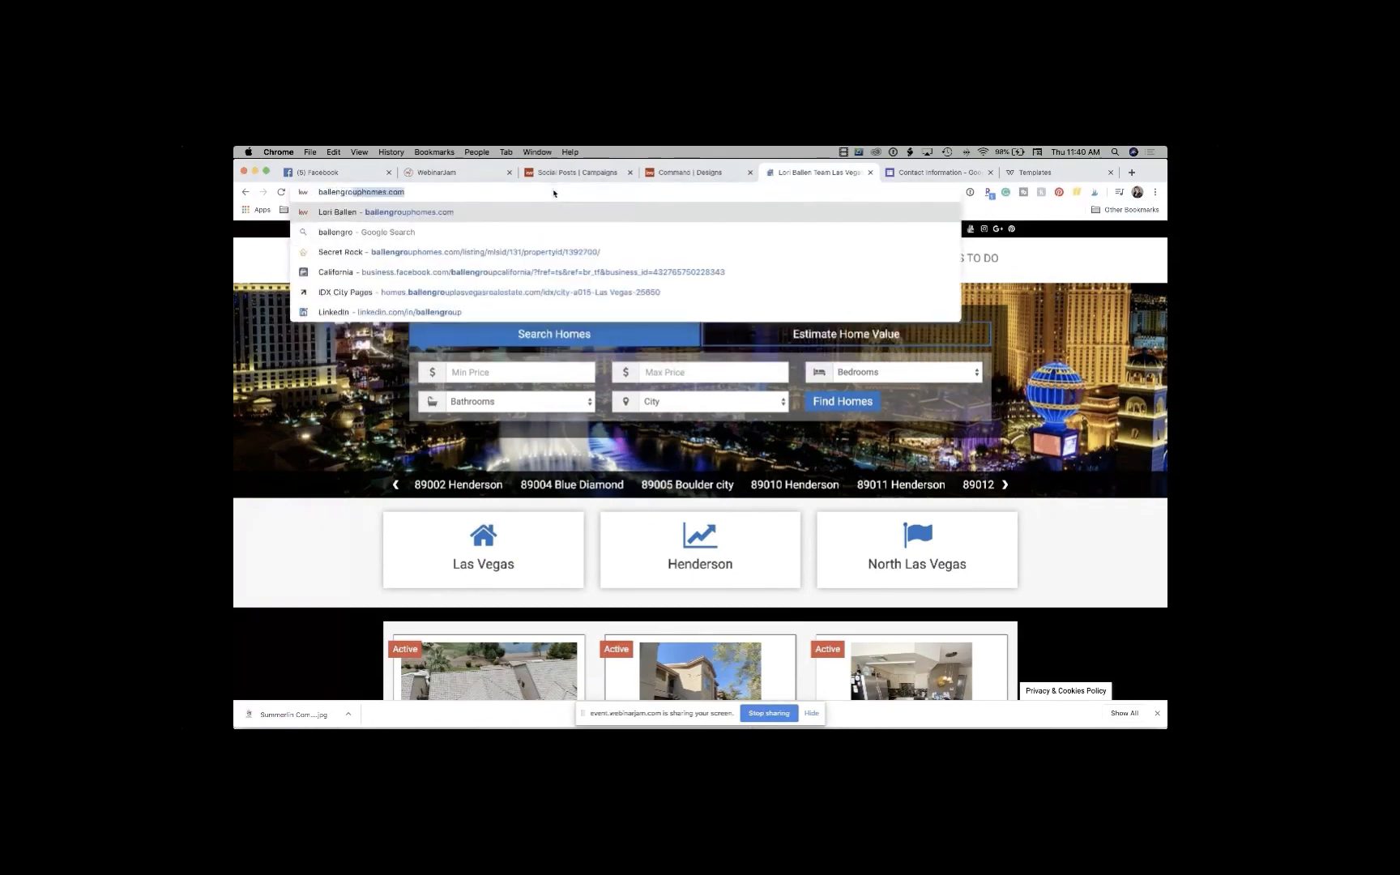
{"action": "key", "text": "Return"}
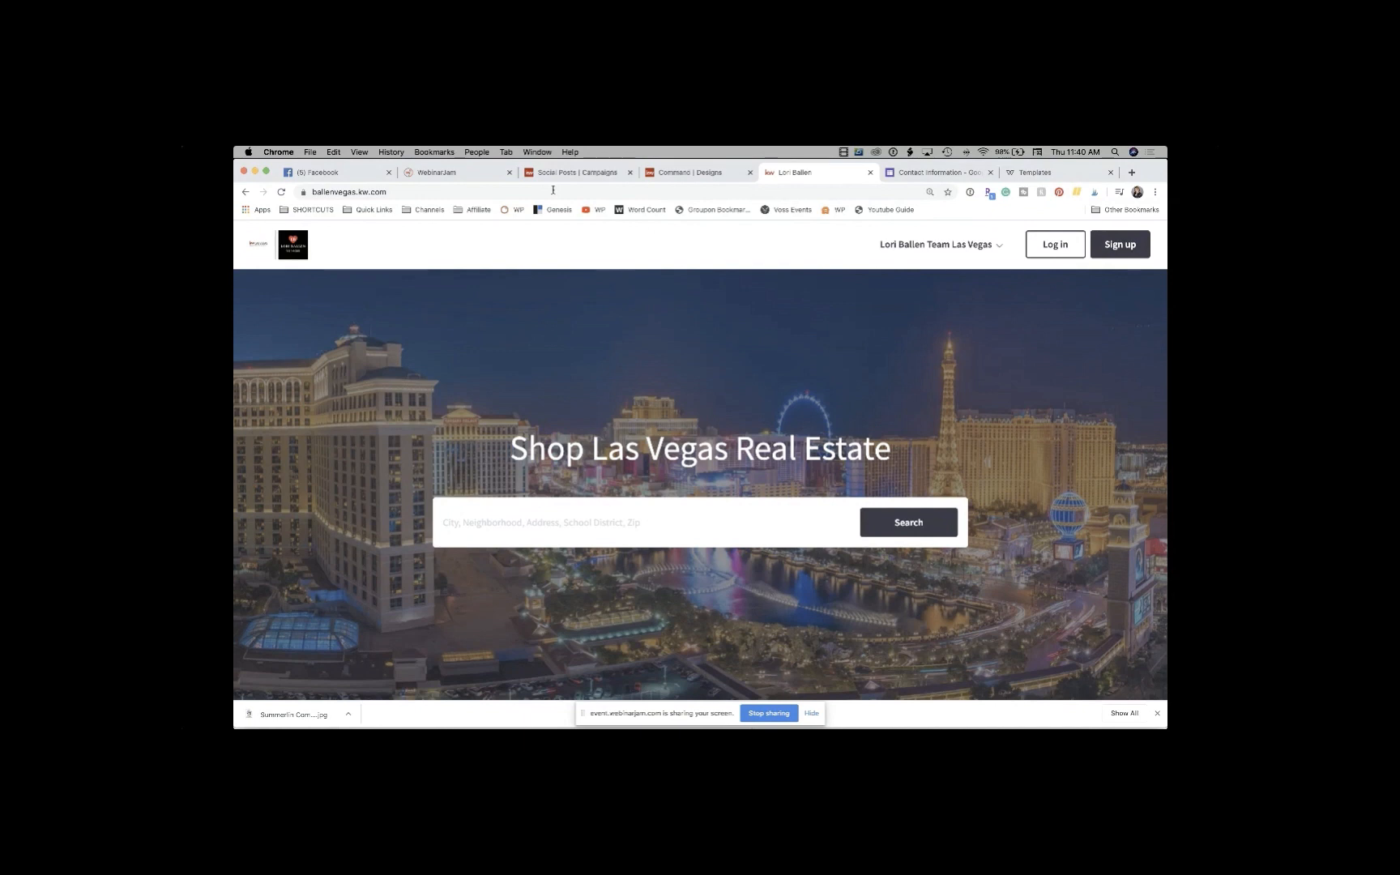
Step: Search homes for 'the hills las' instead of 'summerlin' and choose The Hills, Las Vegas
{"action": "left_click", "coordinate": [556, 526]}
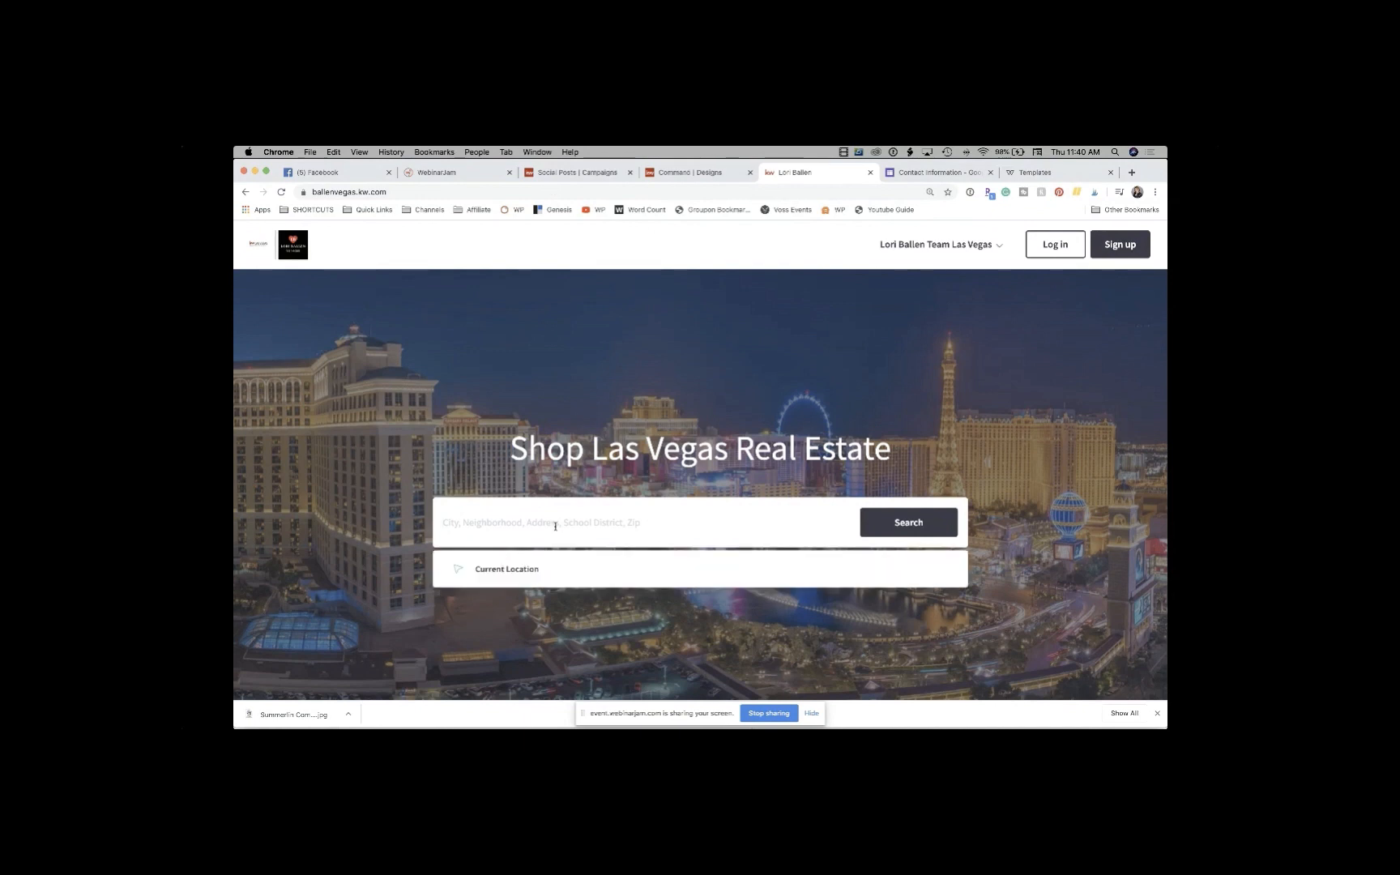
{"action": "type", "text": "summerlin"}
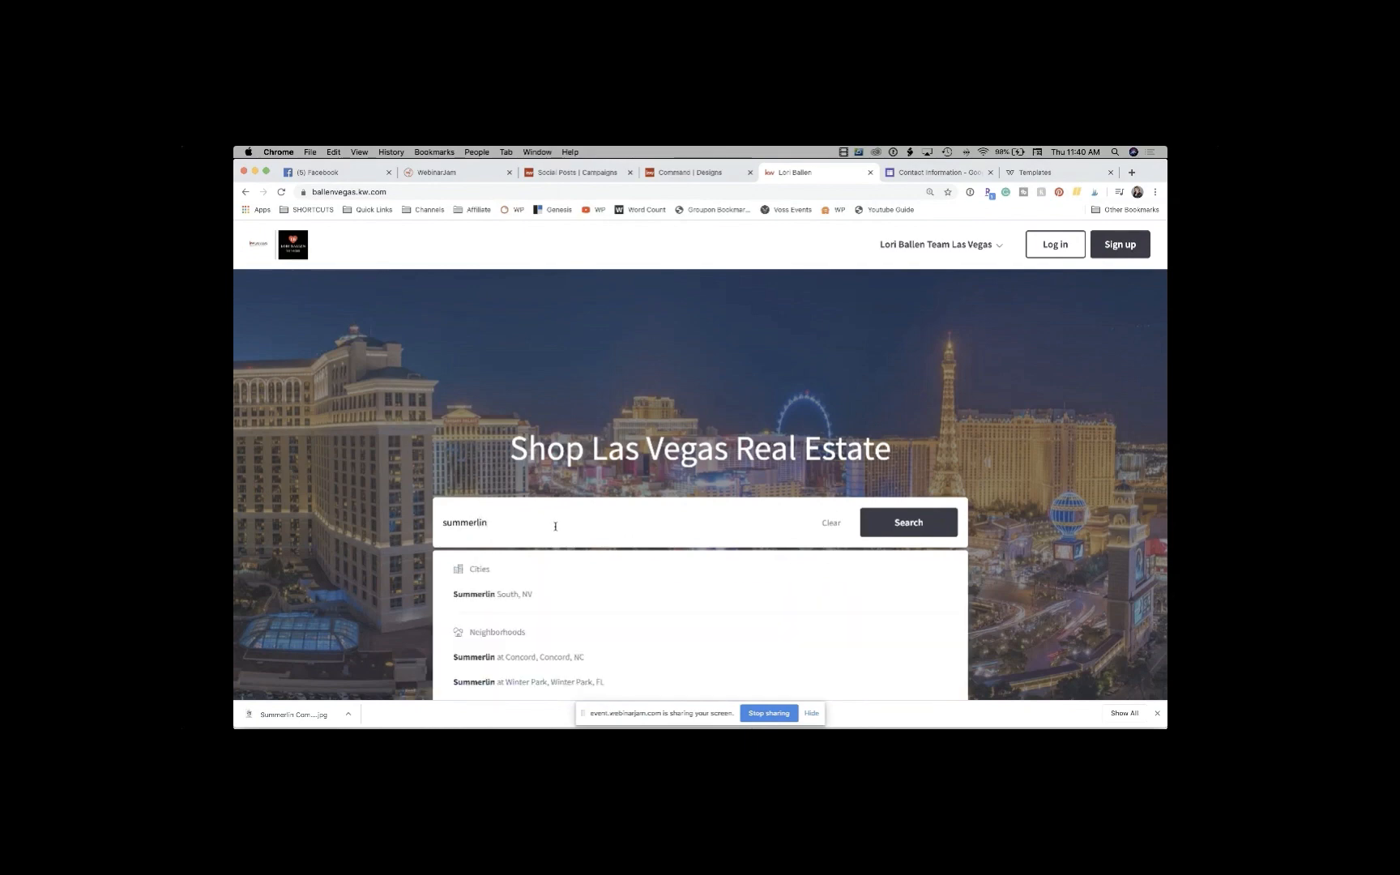
{"action": "scroll", "coordinate": [536, 584], "scroll_direction": "down", "scroll_amount": 3}
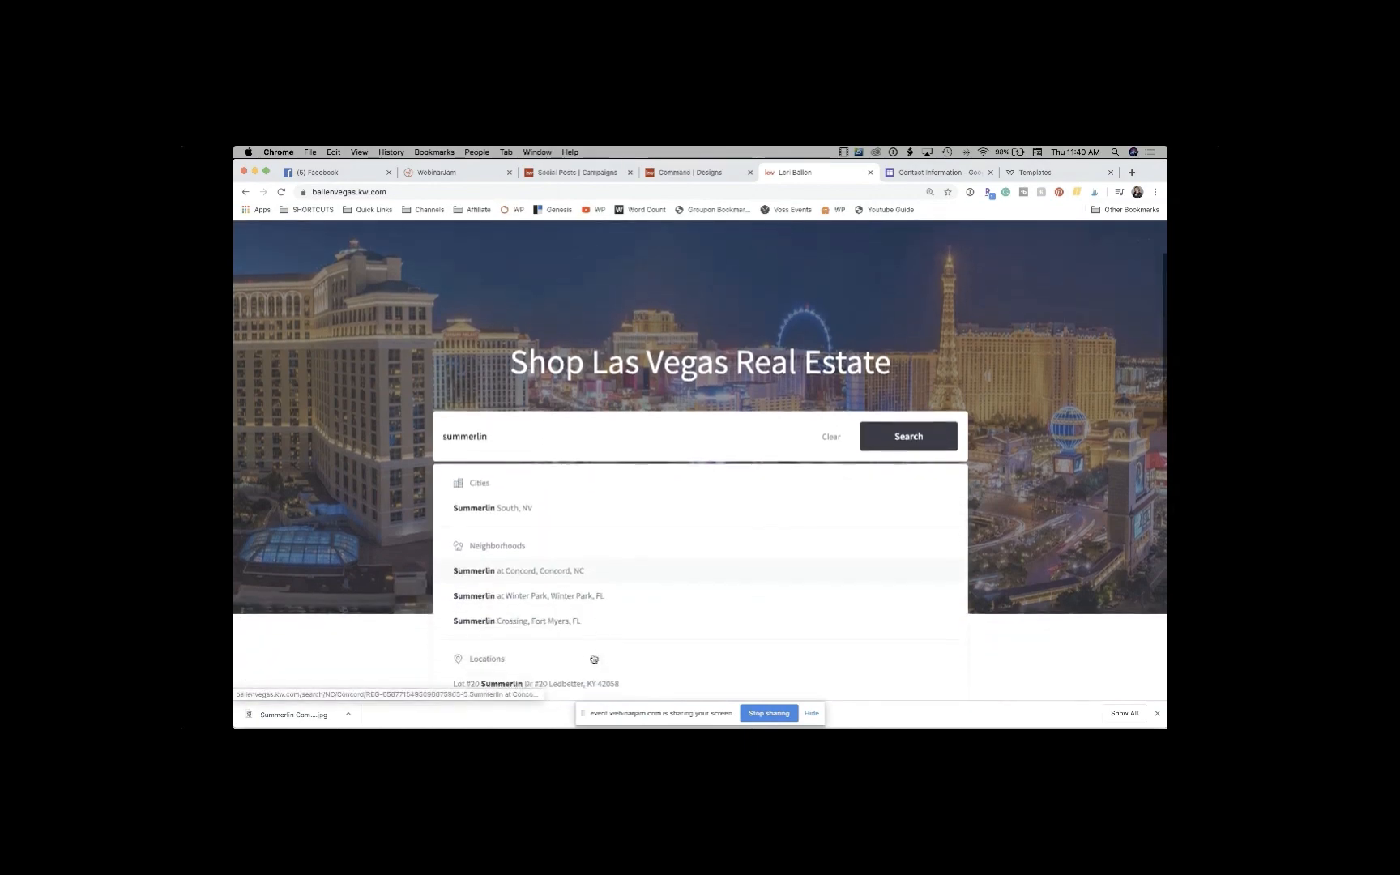
{"action": "scroll", "coordinate": [543, 578], "scroll_direction": "up", "scroll_amount": 3}
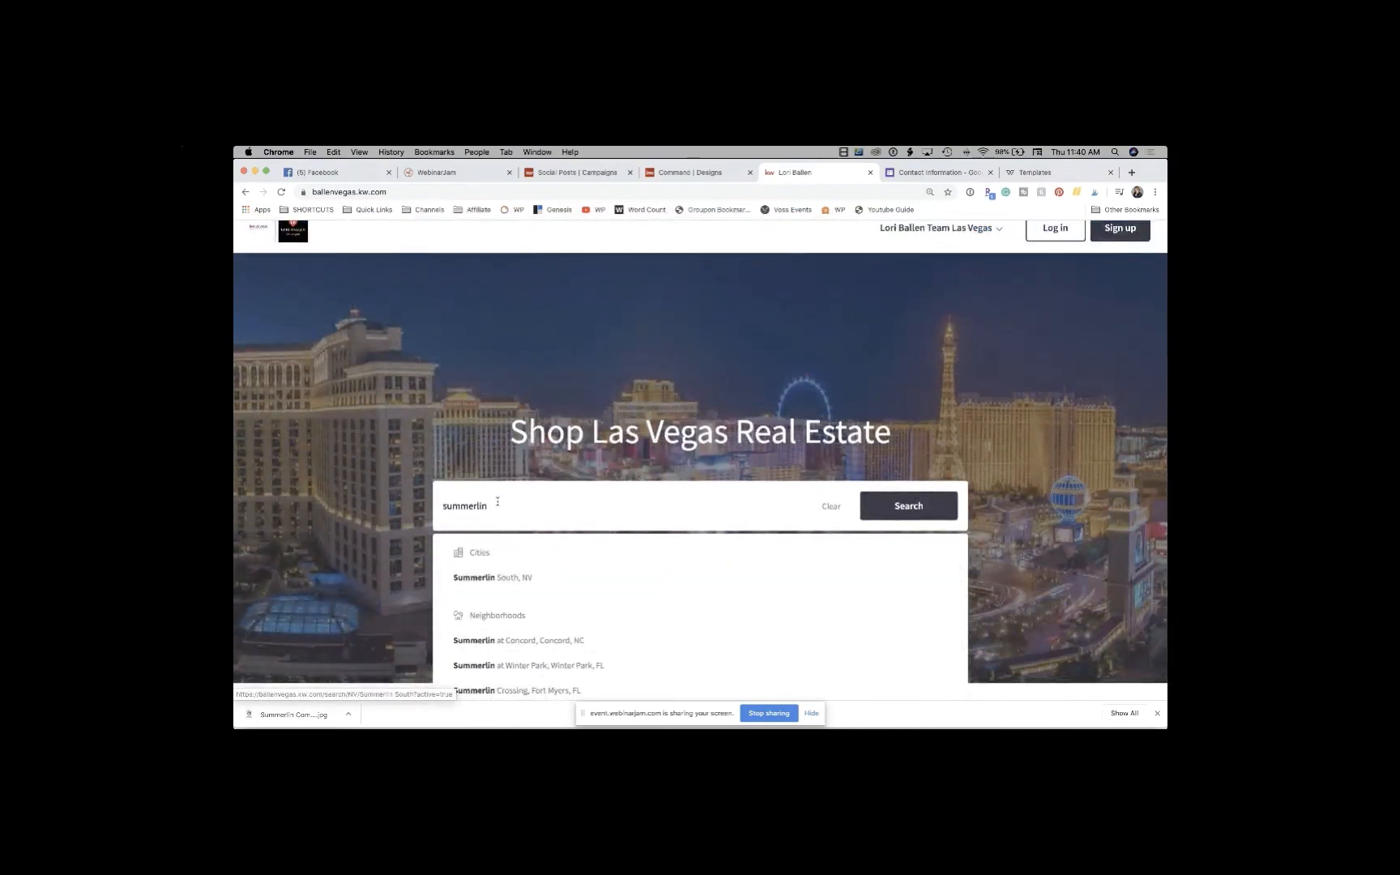
{"action": "left_click_drag", "start_coordinate": [492, 504], "coordinate": [403, 502]}
{"action": "type", "text": "the hills"}
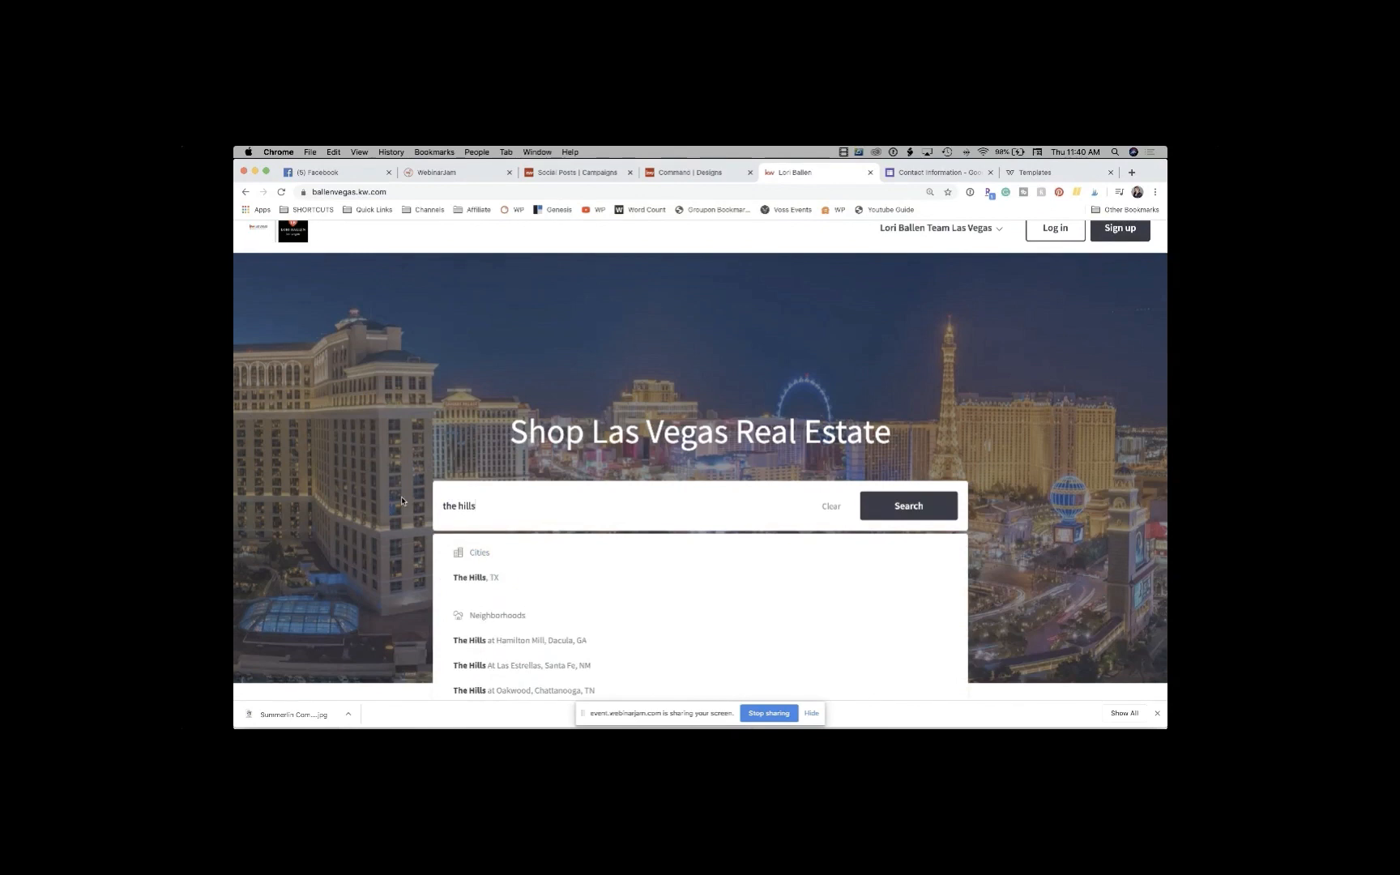
{"action": "type", "text": " las"}
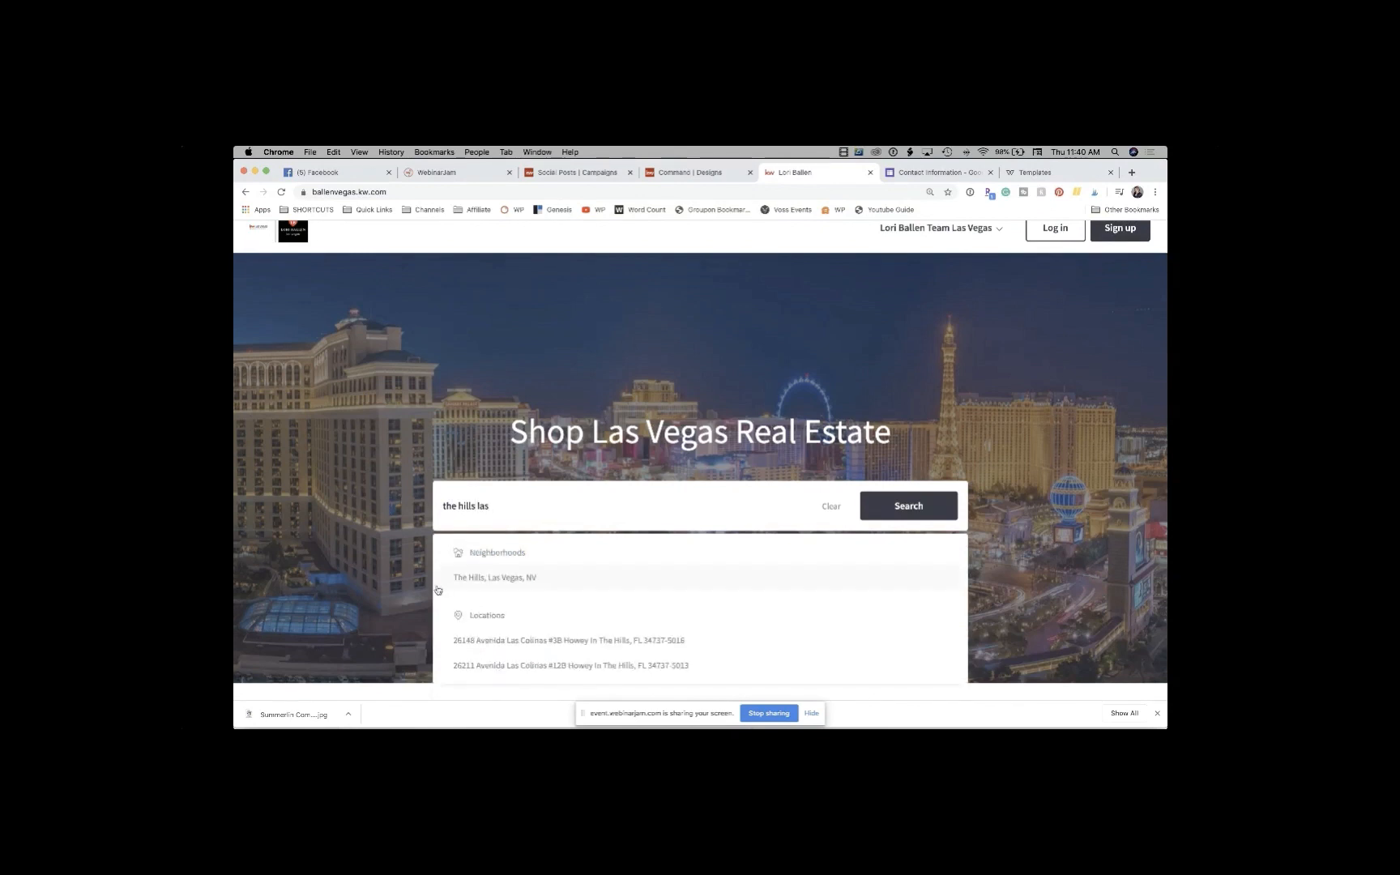
{"action": "left_click", "coordinate": [487, 583]}
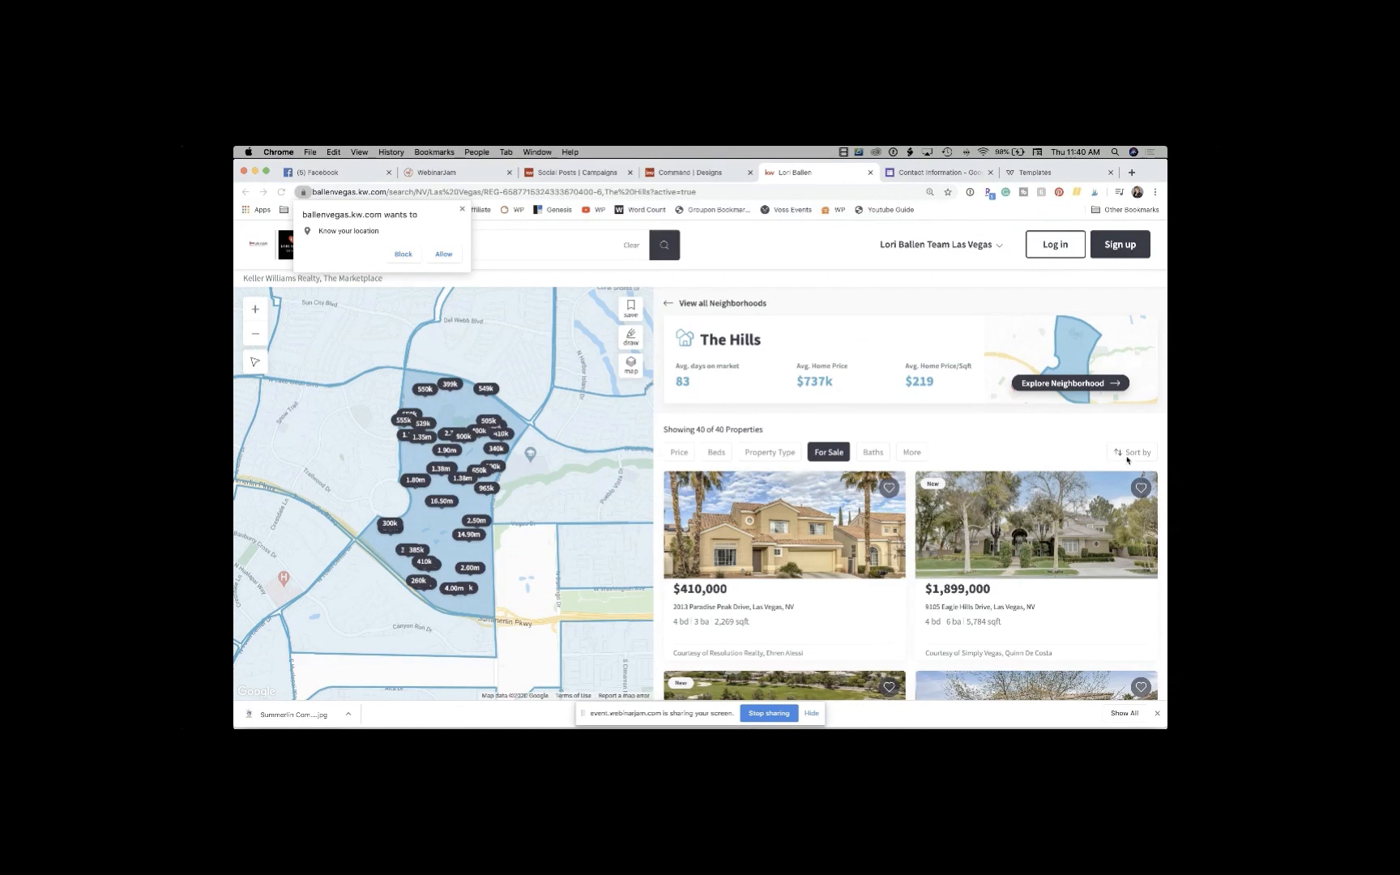
Step: Turn on the Price Reduced (< 7 days ago) filter under More for The Hills listings
{"action": "left_click", "coordinate": [1125, 458]}
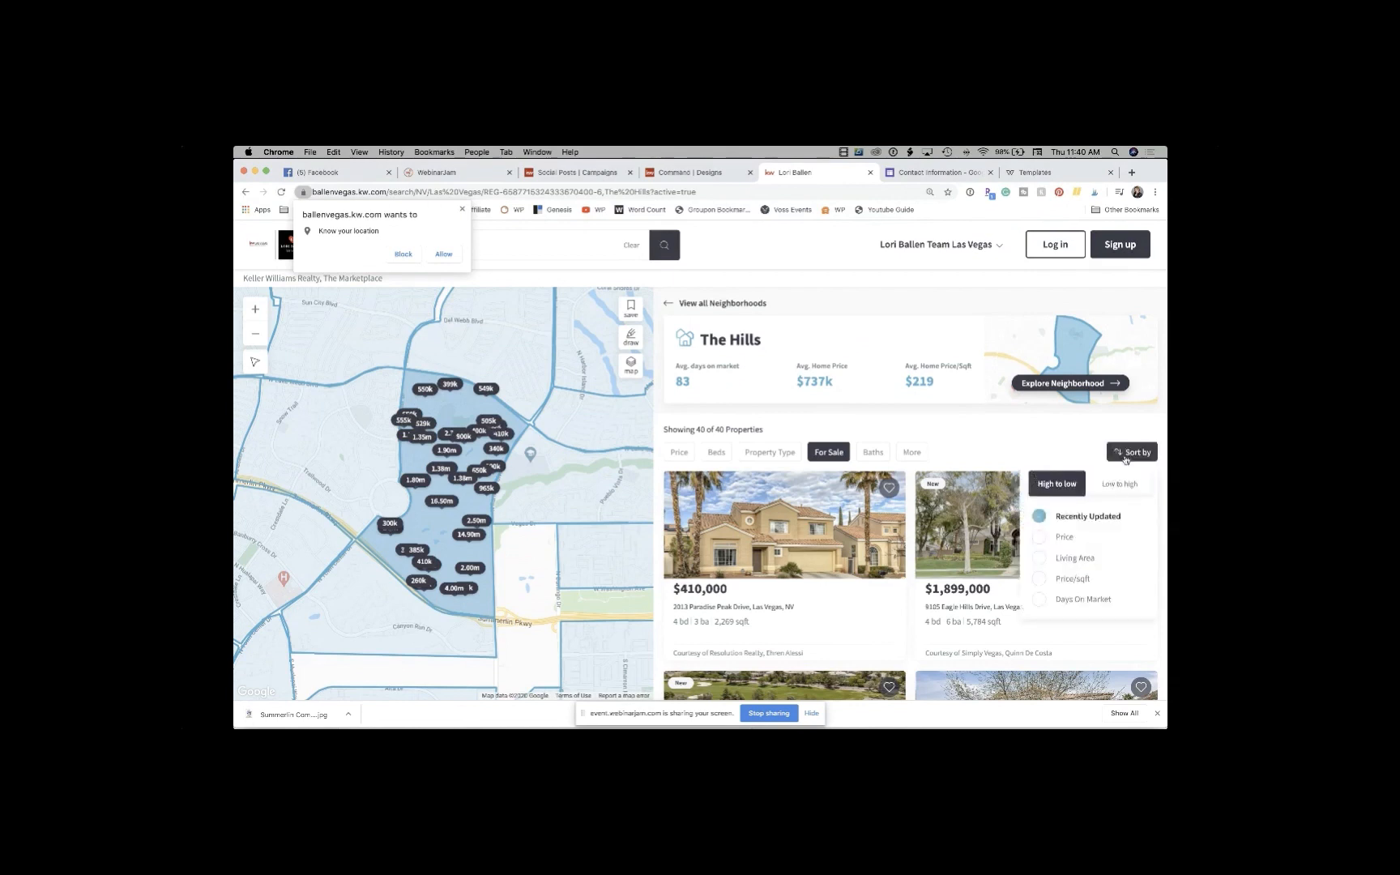
{"action": "scroll", "coordinate": [1055, 551], "scroll_direction": "down", "scroll_amount": 1}
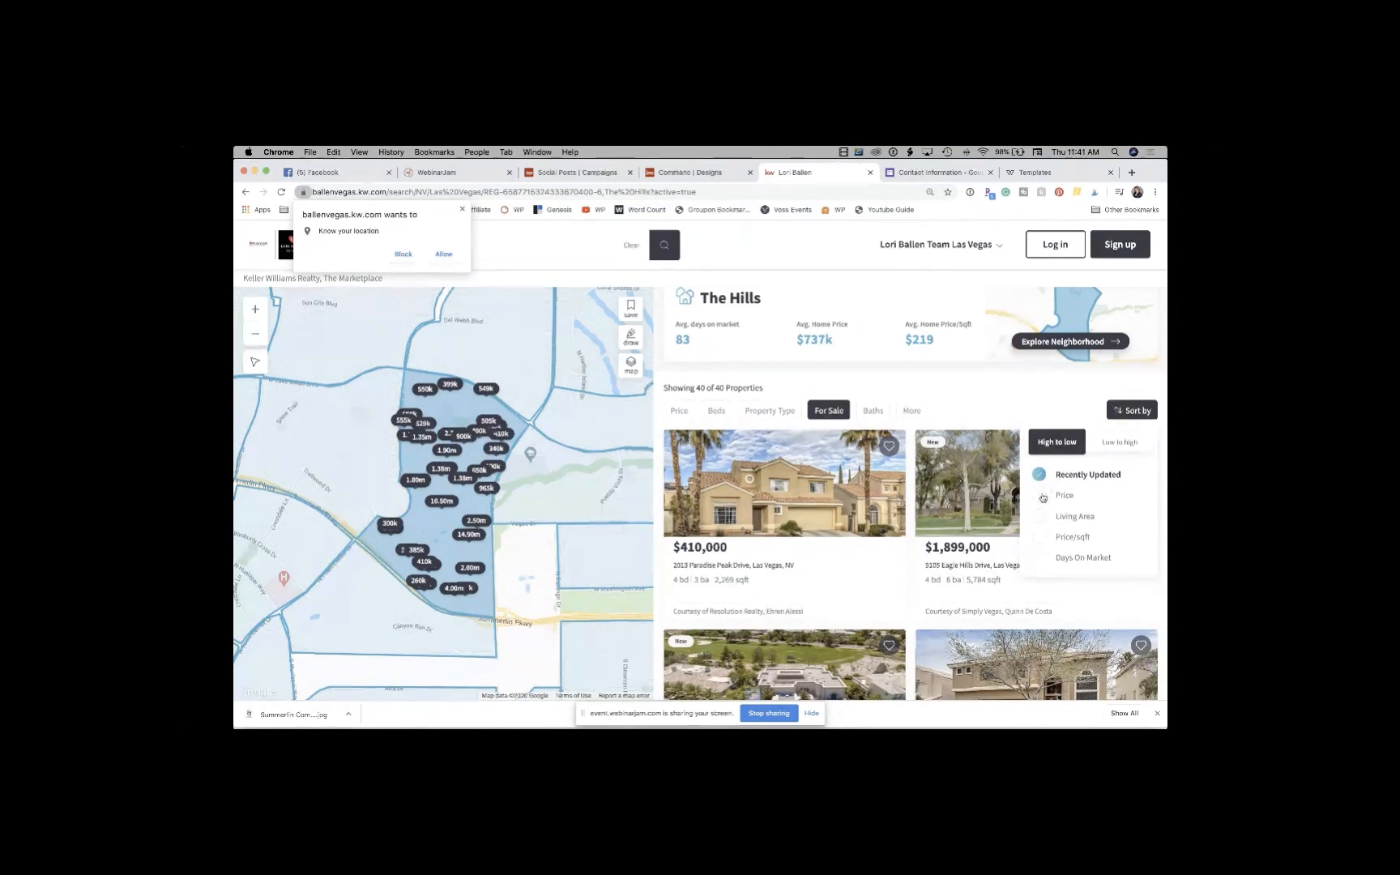
{"action": "scroll", "coordinate": [1077, 478], "scroll_direction": "down", "scroll_amount": 1}
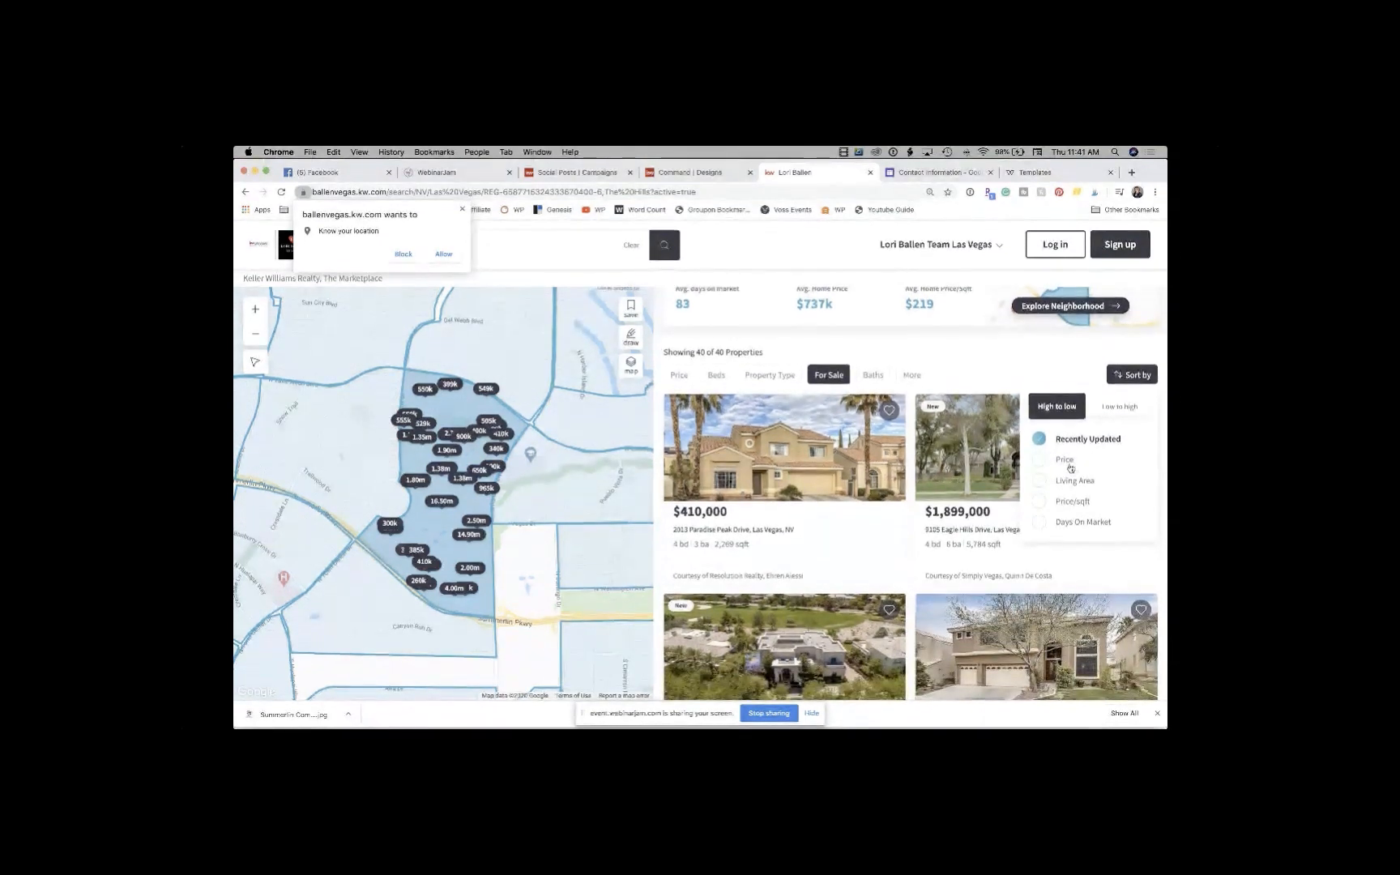
{"action": "scroll", "coordinate": [1070, 468], "scroll_direction": "up", "scroll_amount": 2}
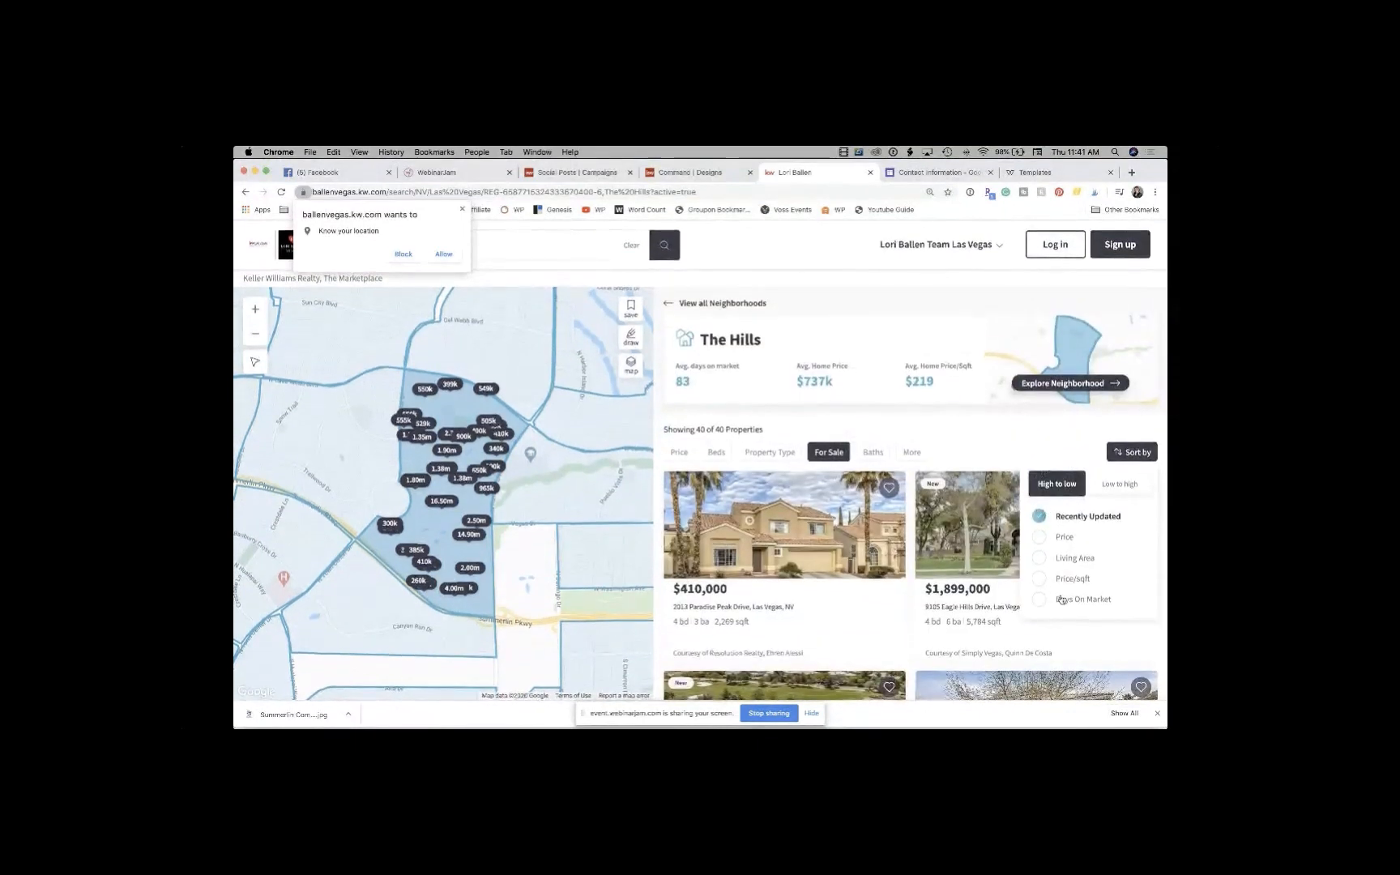
{"action": "left_click", "coordinate": [913, 452]}
{"action": "scroll", "coordinate": [881, 609], "scroll_direction": "down", "scroll_amount": 10}
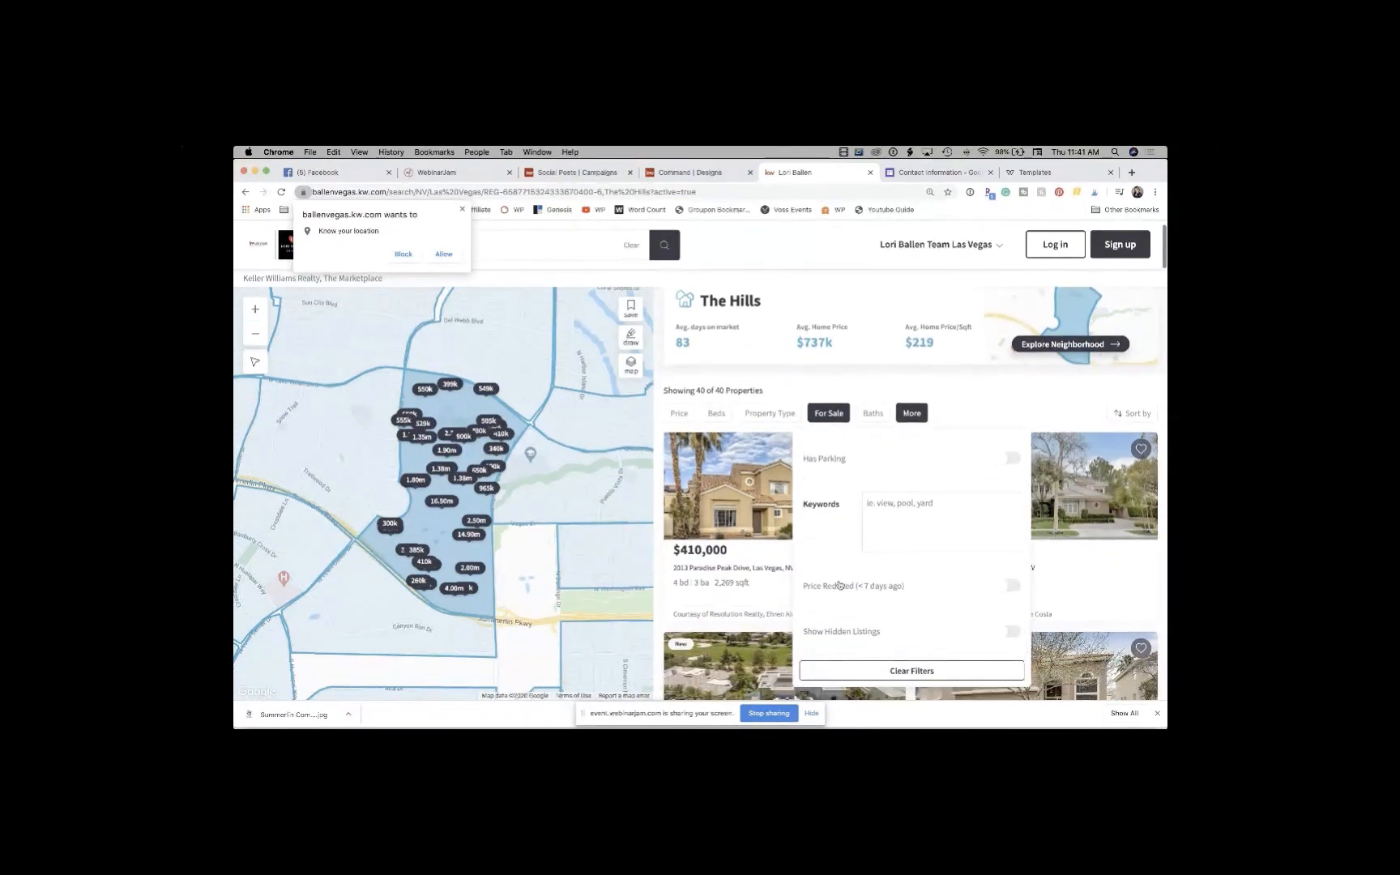
{"action": "left_click", "coordinate": [1015, 586]}
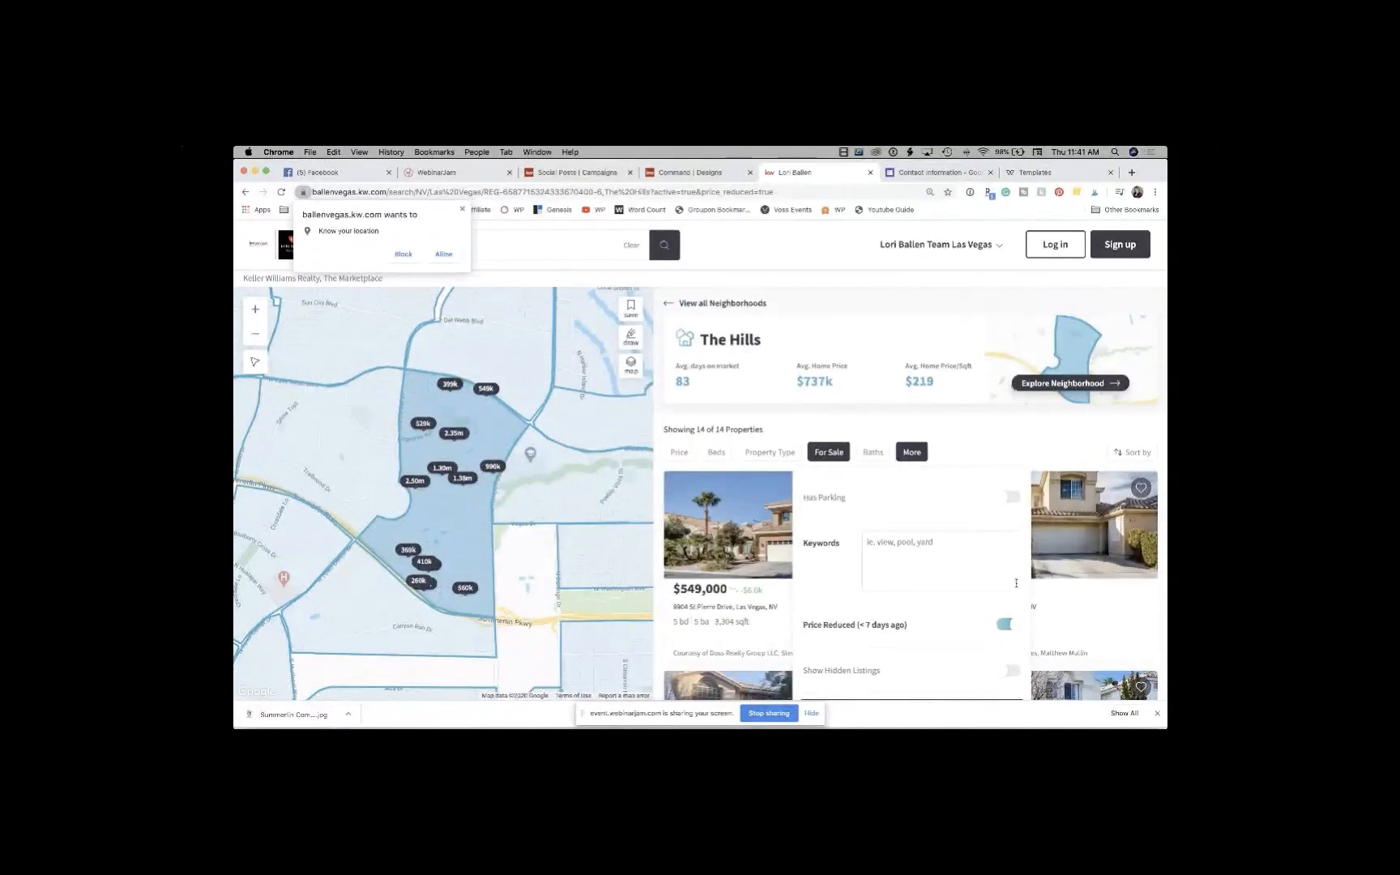
{"action": "left_click", "coordinate": [1002, 437]}
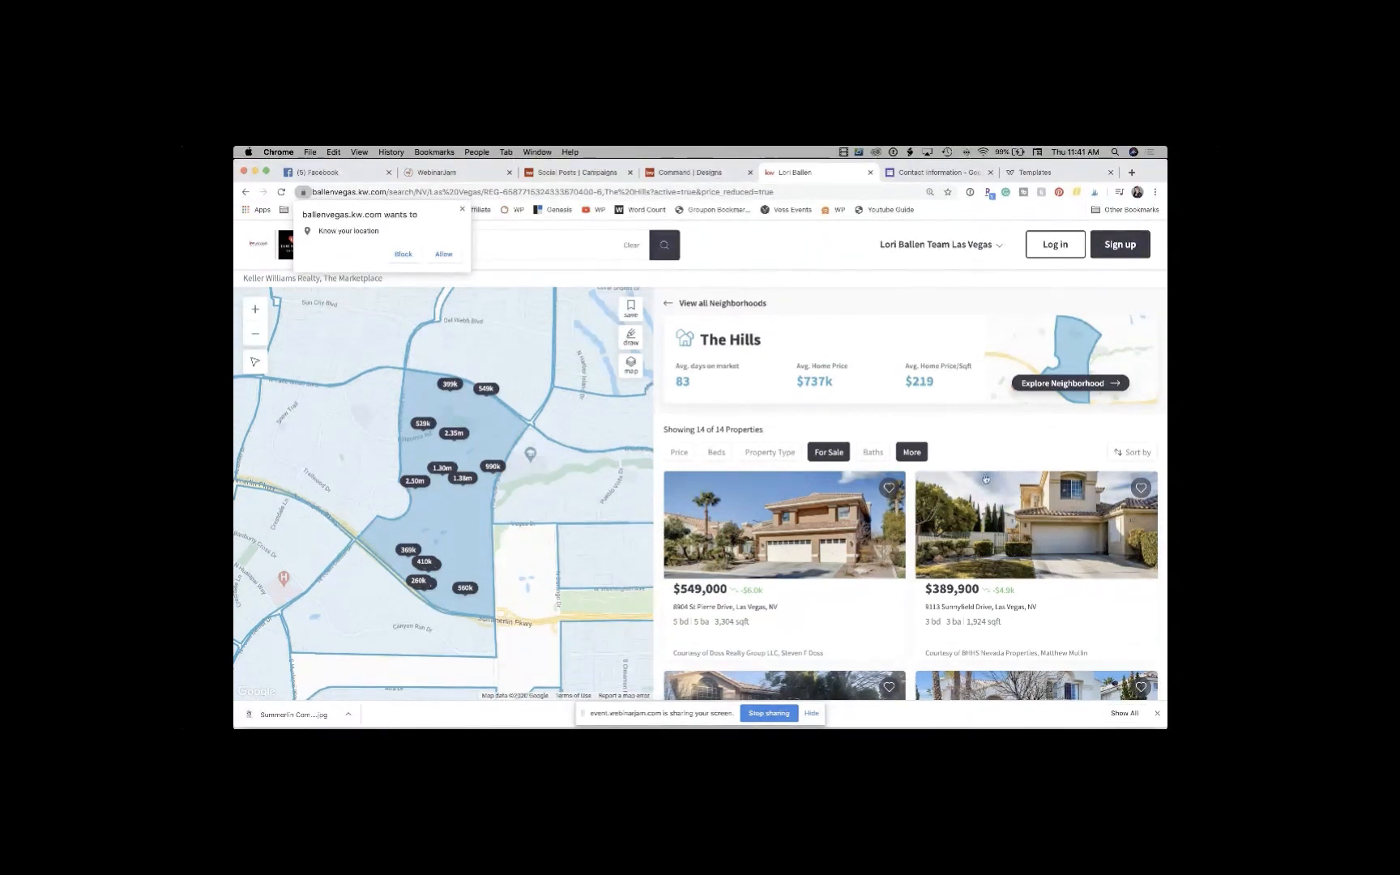
Step: Sort the price-reduced Hills listings by Price (High to low) and review them
{"action": "scroll", "coordinate": [986, 478], "scroll_direction": "down", "scroll_amount": 2}
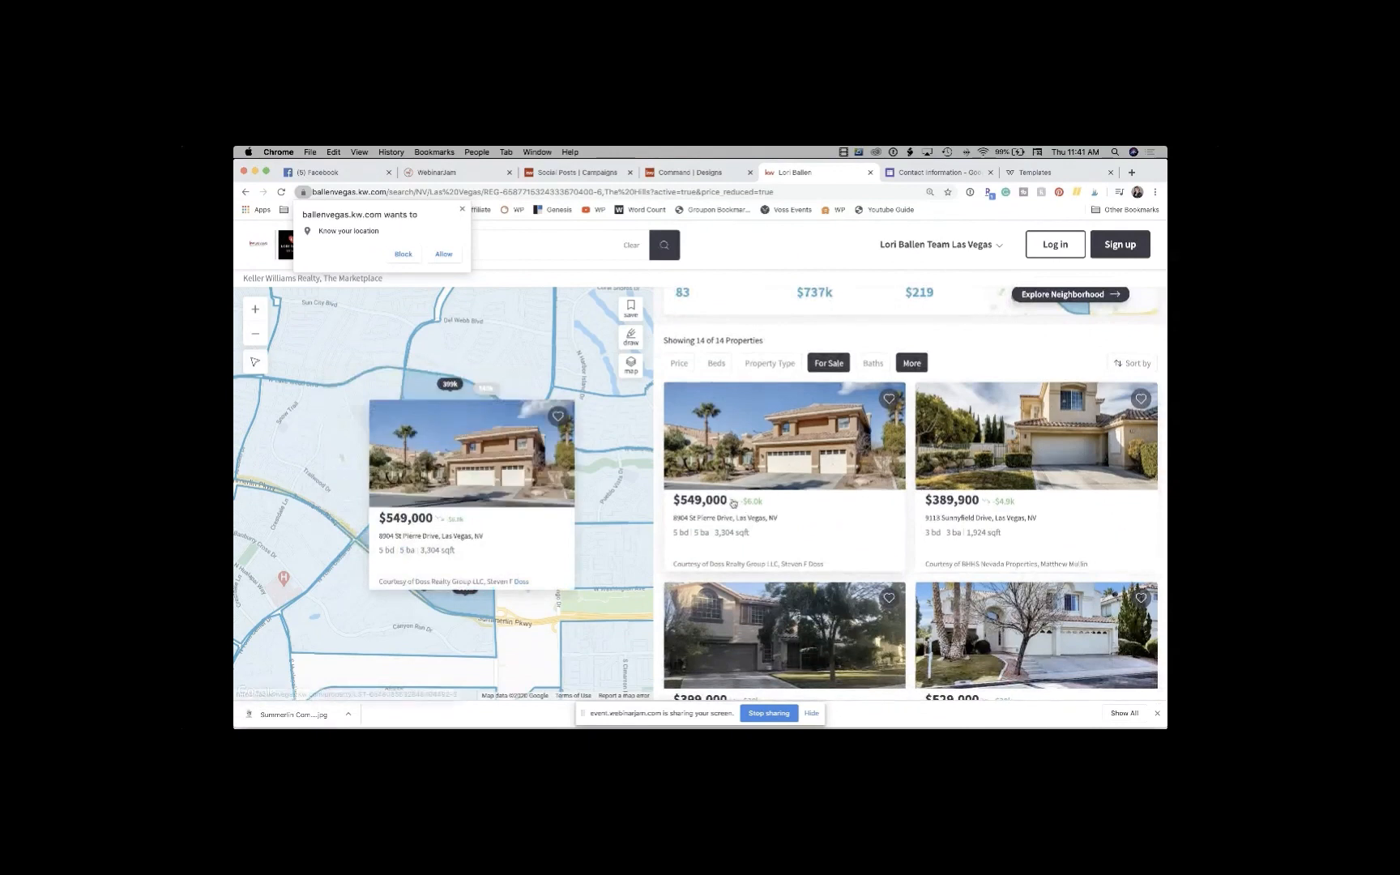
{"action": "scroll", "coordinate": [767, 517], "scroll_direction": "down", "scroll_amount": 2}
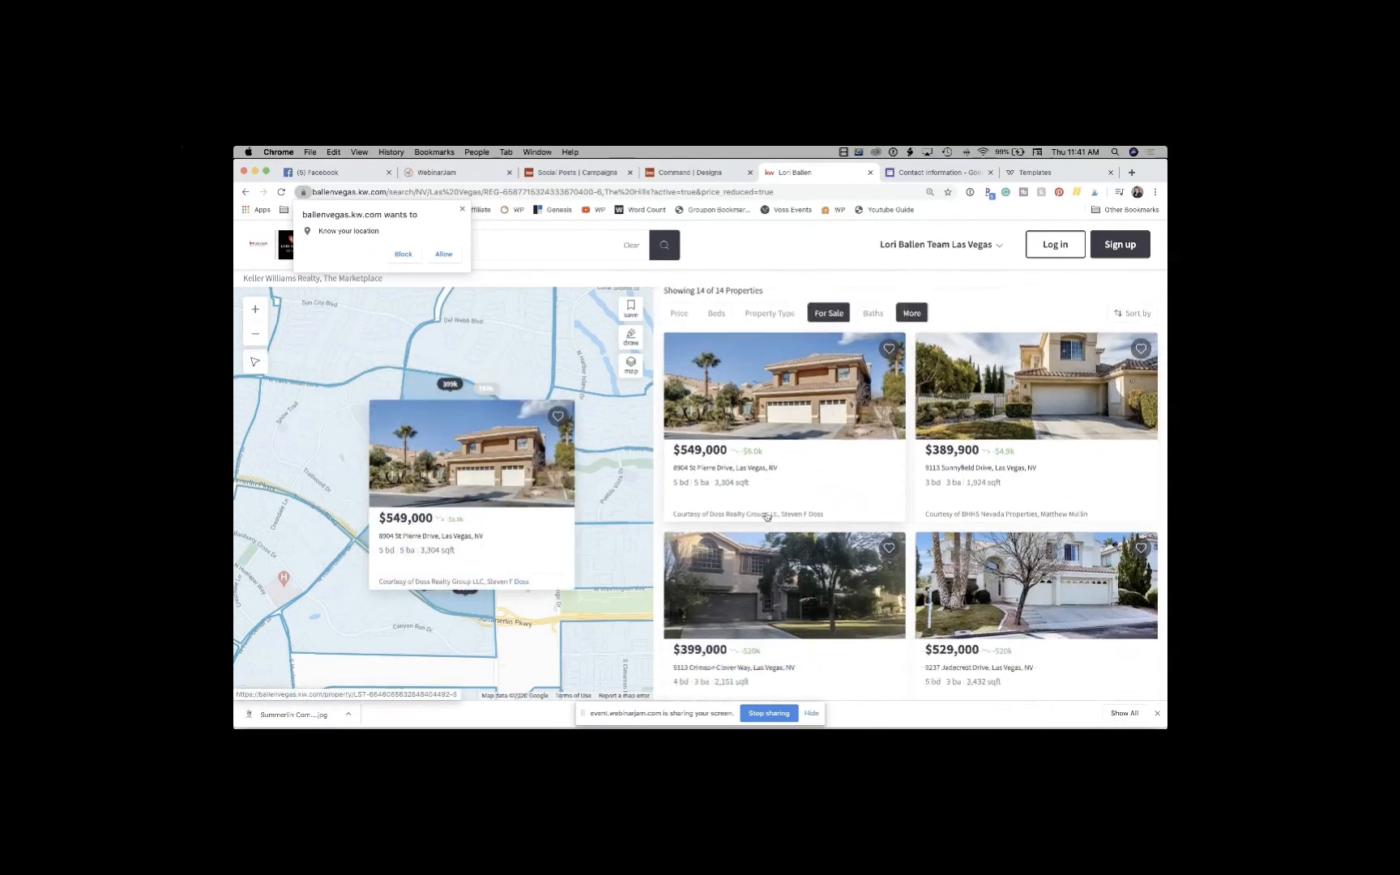
{"action": "scroll", "coordinate": [1011, 448], "scroll_direction": "down", "scroll_amount": 3}
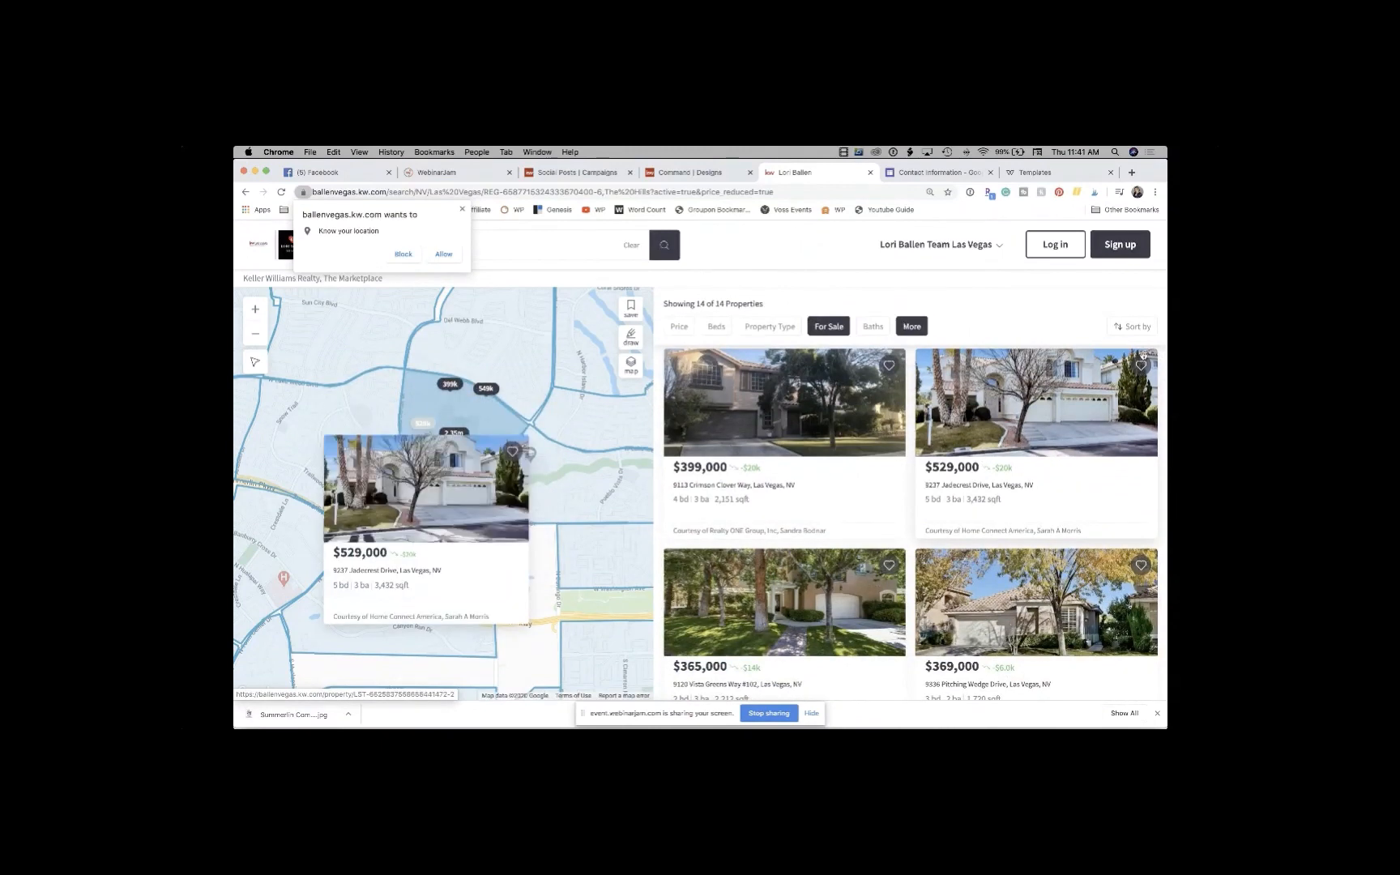
{"action": "left_click", "coordinate": [1134, 326]}
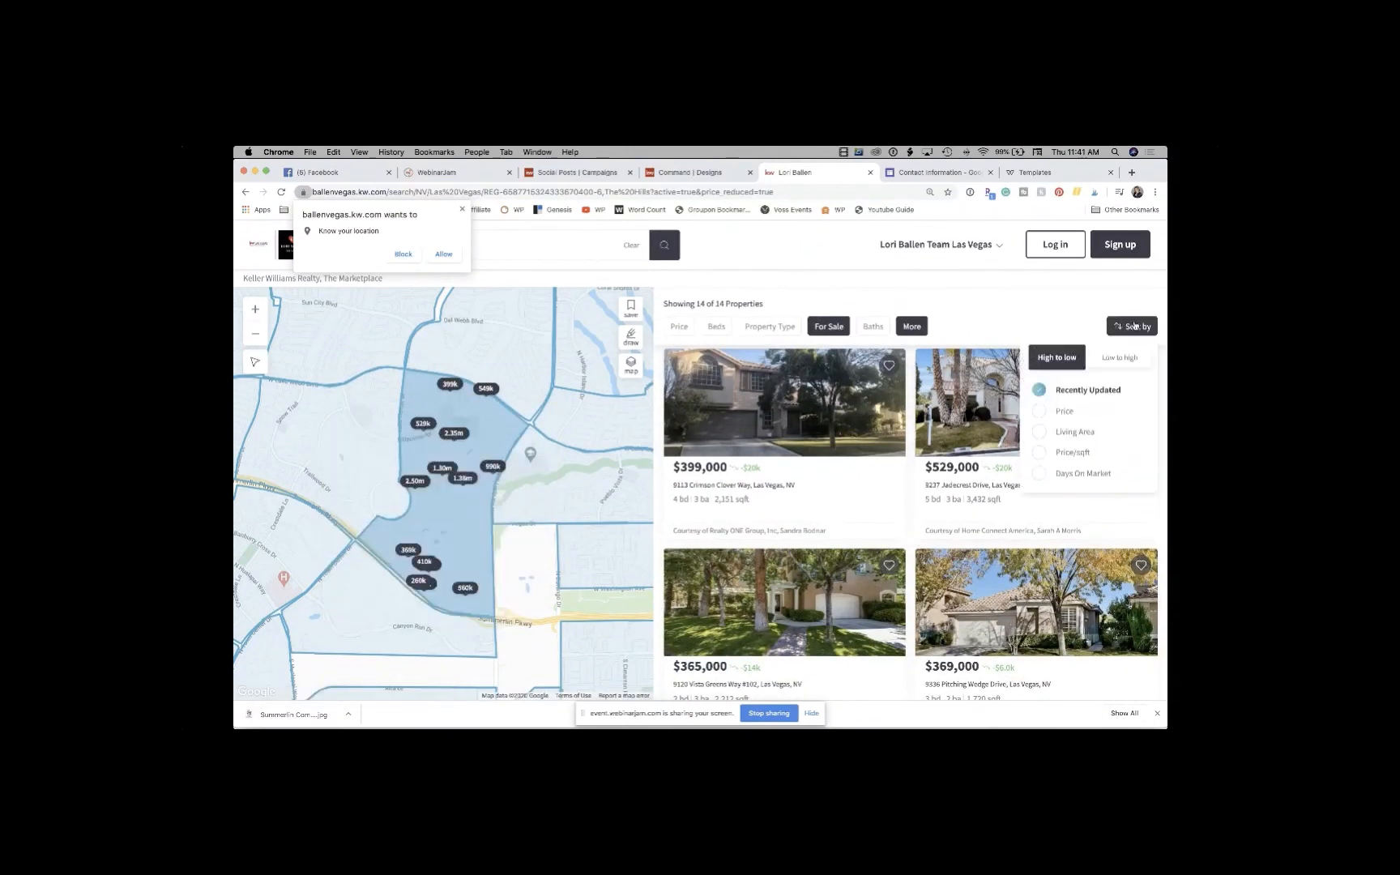
{"action": "left_click", "coordinate": [1040, 411]}
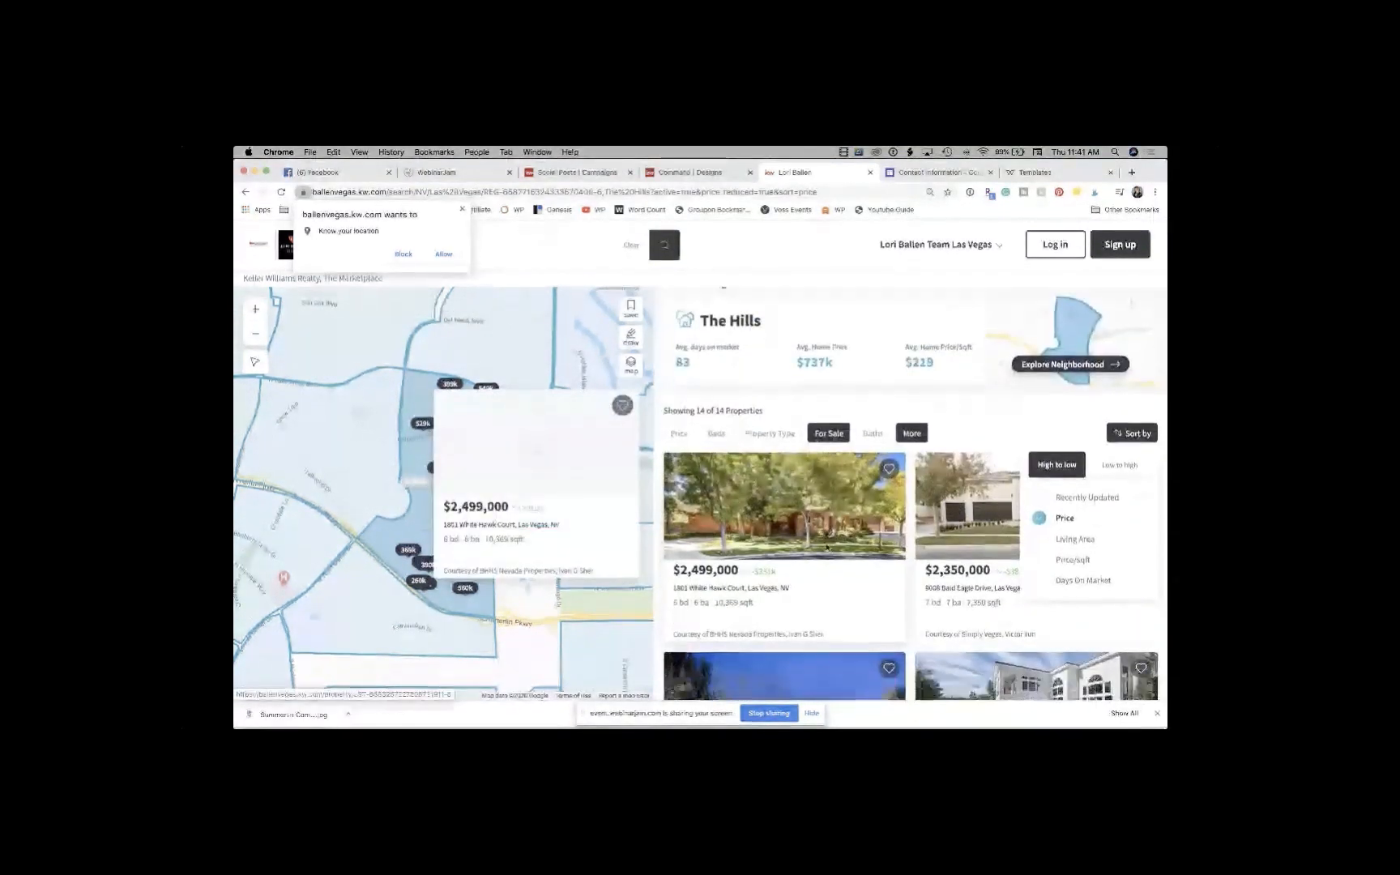
{"action": "scroll", "coordinate": [858, 528], "scroll_direction": "down", "scroll_amount": 2}
{"action": "scroll", "coordinate": [858, 527], "scroll_direction": "down", "scroll_amount": 4}
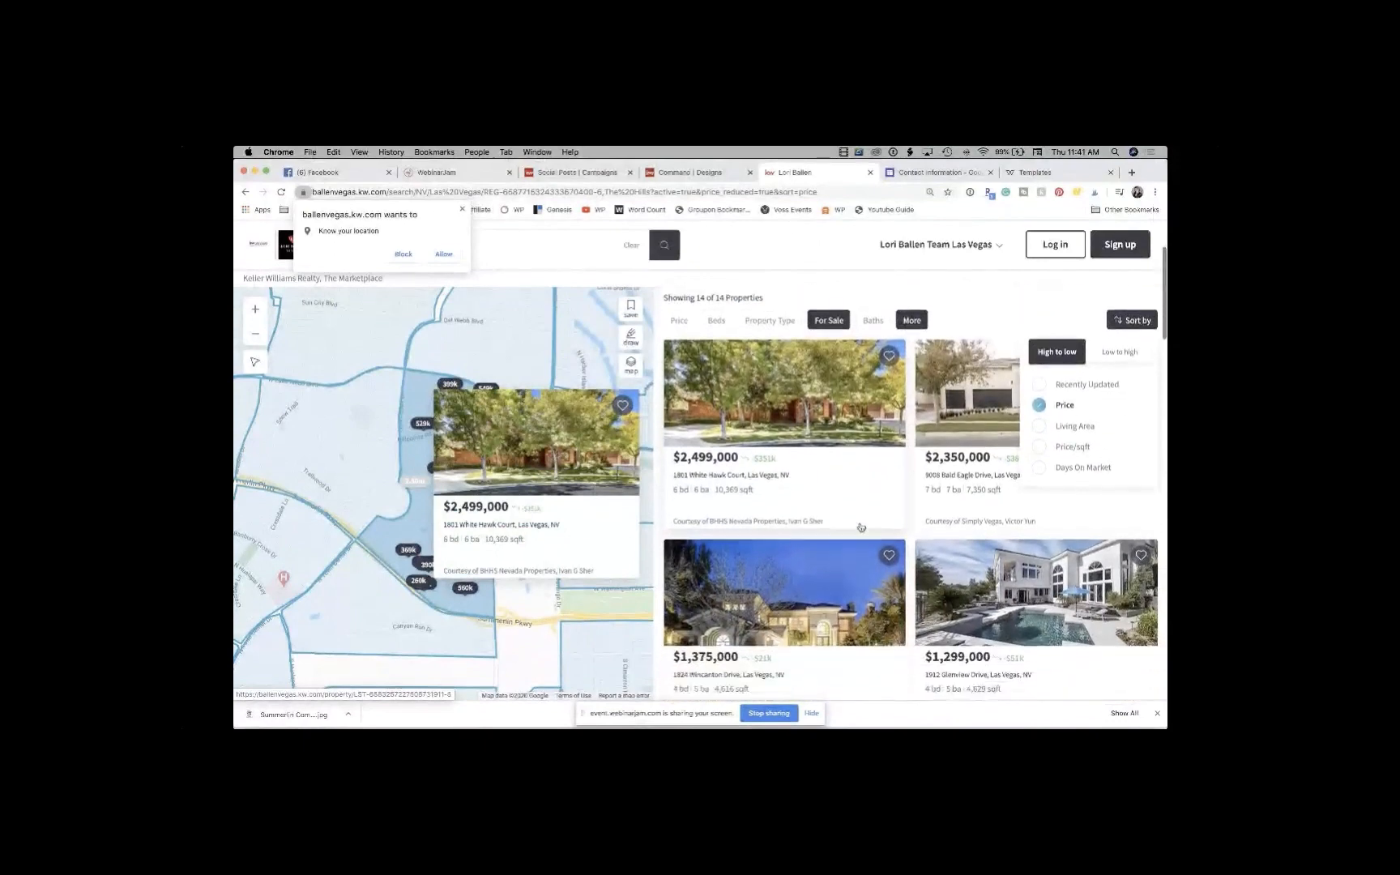
{"action": "scroll", "coordinate": [860, 527], "scroll_direction": "down", "scroll_amount": 2}
{"action": "scroll", "coordinate": [861, 526], "scroll_direction": "up", "scroll_amount": 4}
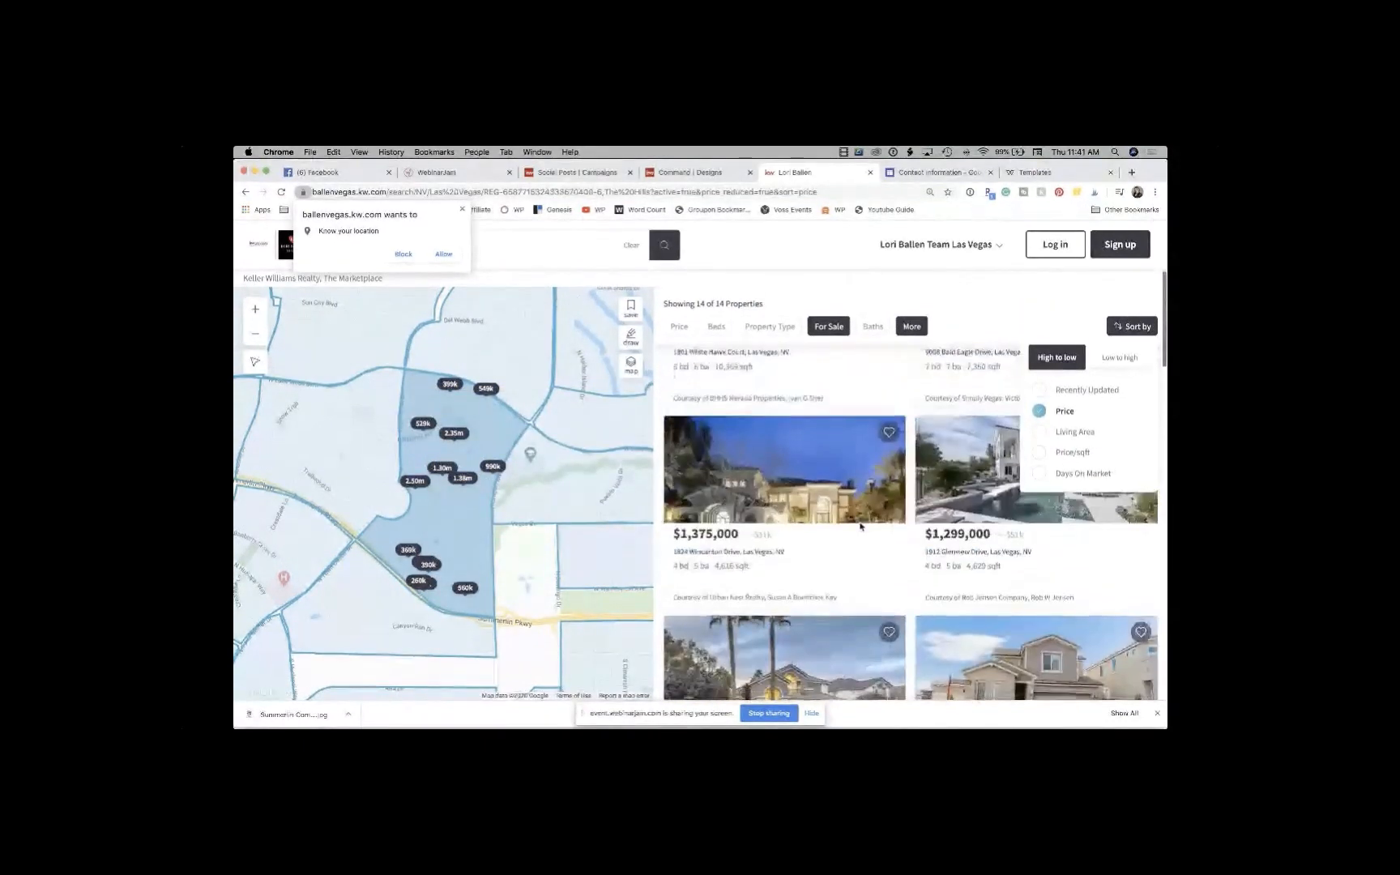
{"action": "scroll", "coordinate": [860, 527], "scroll_direction": "down", "scroll_amount": 7}
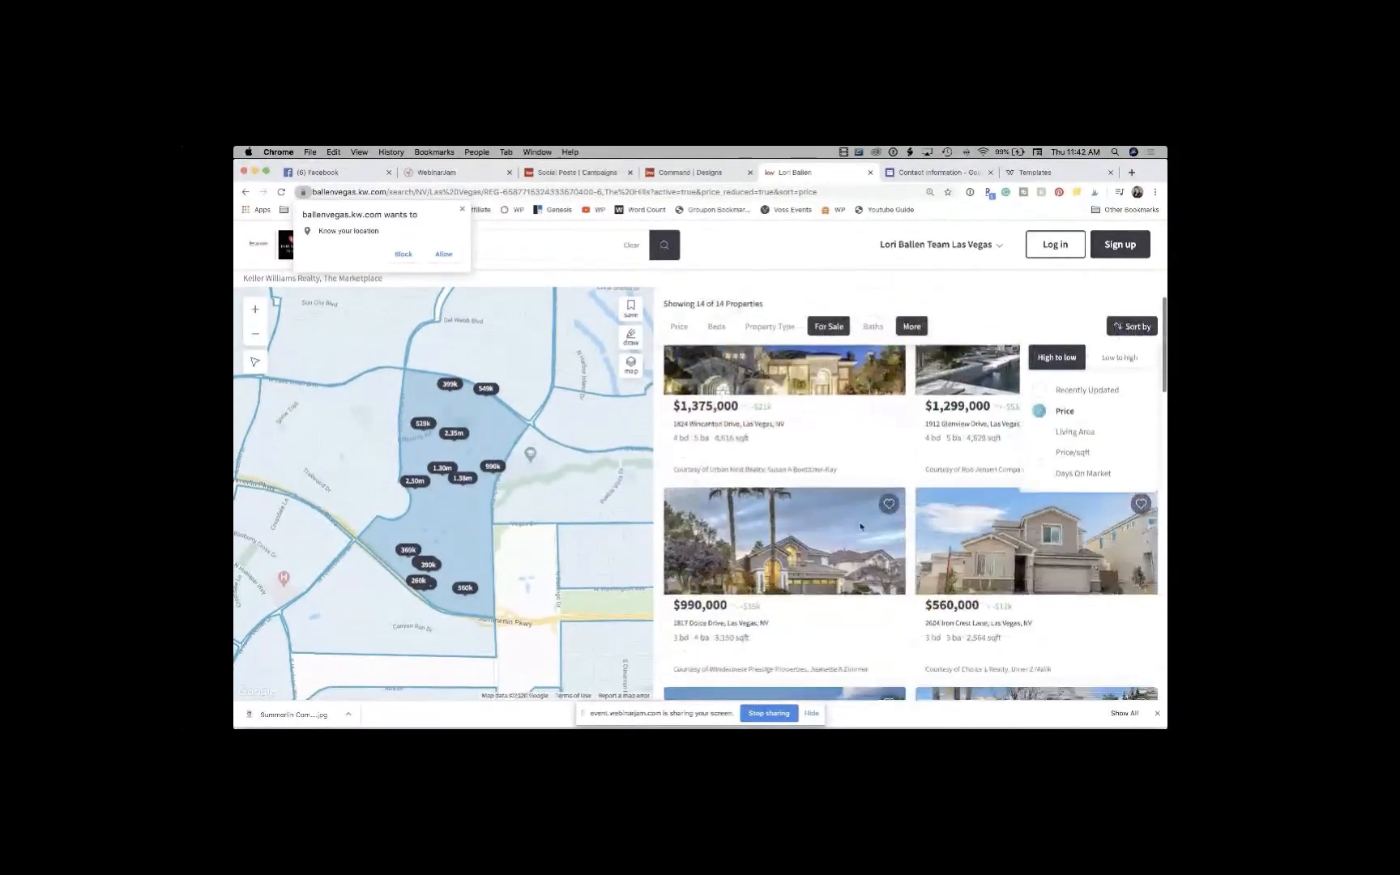
{"action": "scroll", "coordinate": [861, 526], "scroll_direction": "down", "scroll_amount": 3}
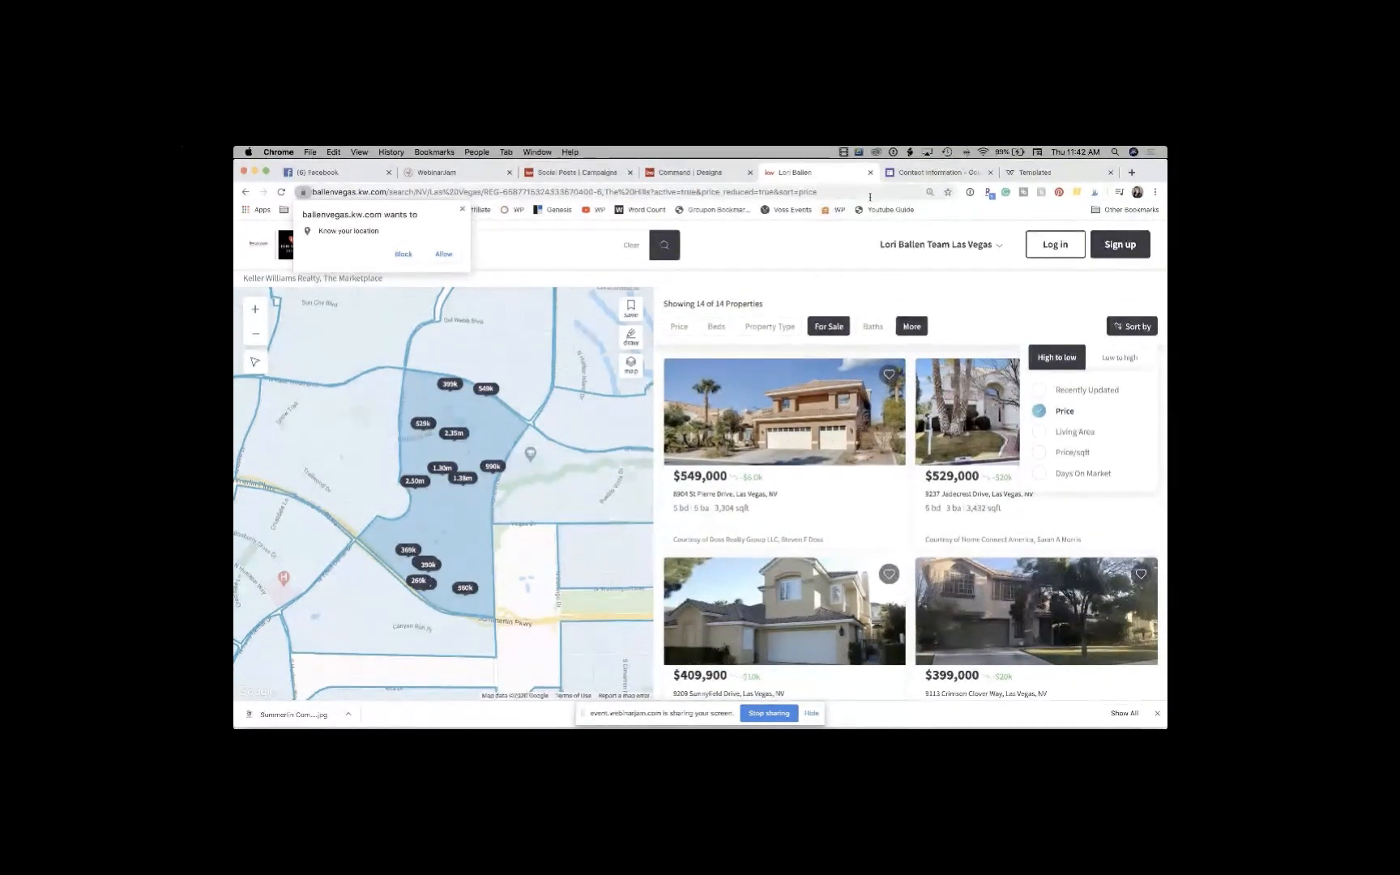
Step: Select the full results page address in the address bar to copy it
{"action": "left_click", "coordinate": [836, 192]}
{"action": "left_click_drag", "start_coordinate": [836, 192], "coordinate": [426, 188]}
{"action": "left_click", "coordinate": [472, 195]}
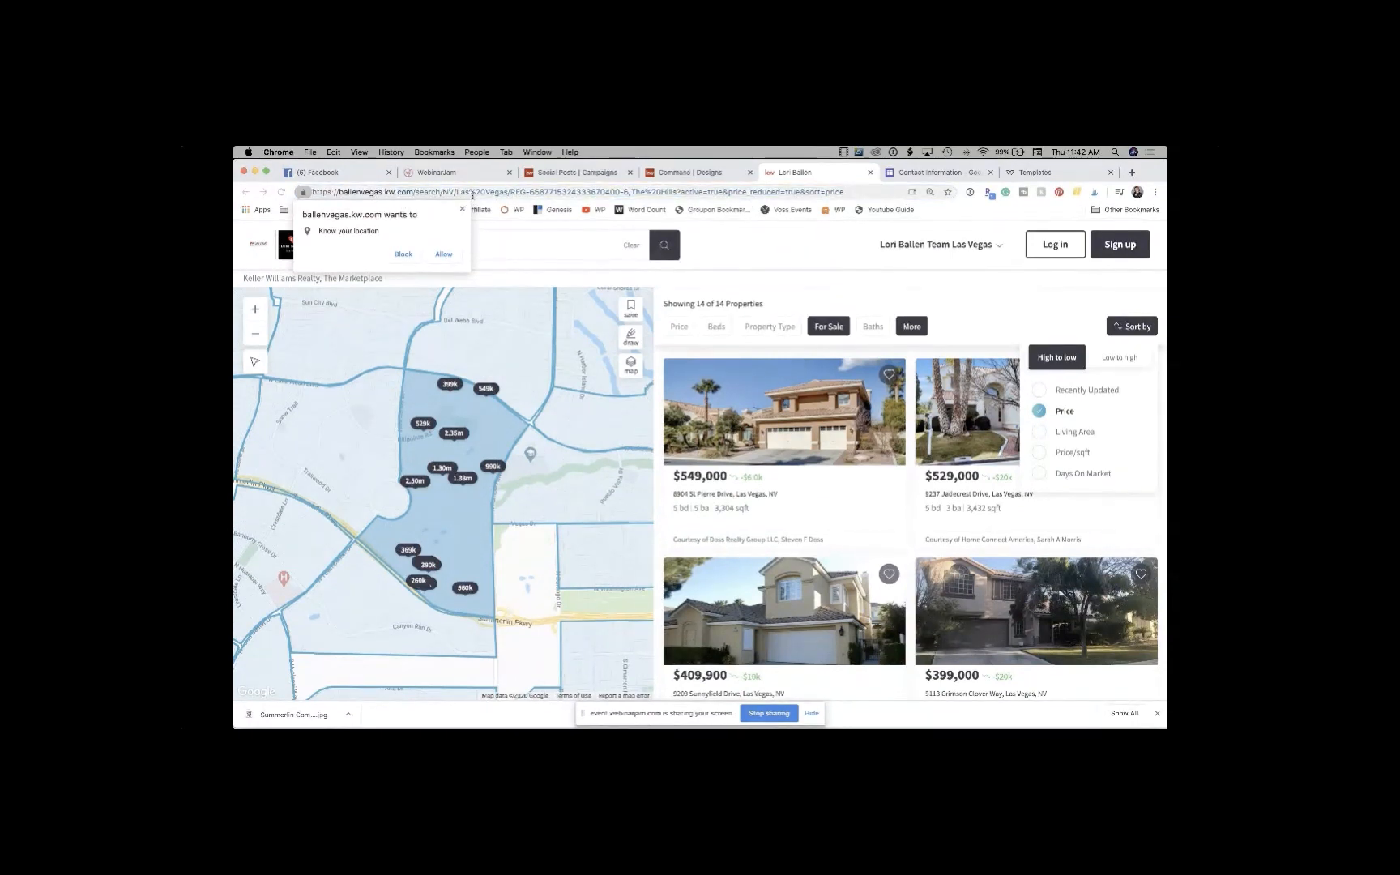
{"action": "triple_click", "coordinate": [472, 197]}
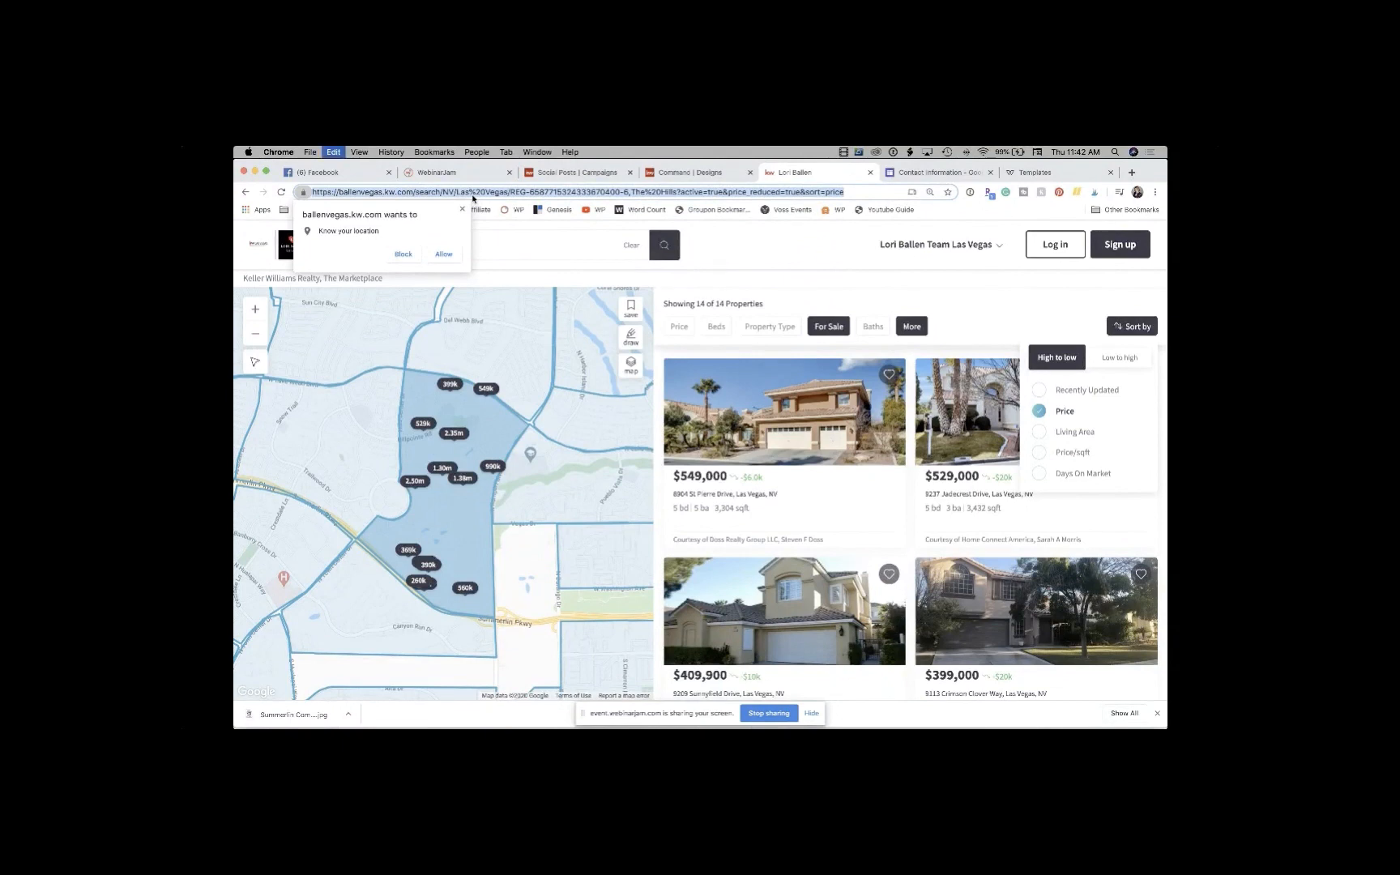
Step: Shorten the copied results URL on bit.ly and copy the new short link
{"action": "left_click", "coordinate": [1131, 172]}
{"action": "type", "text": "bit.ly"}
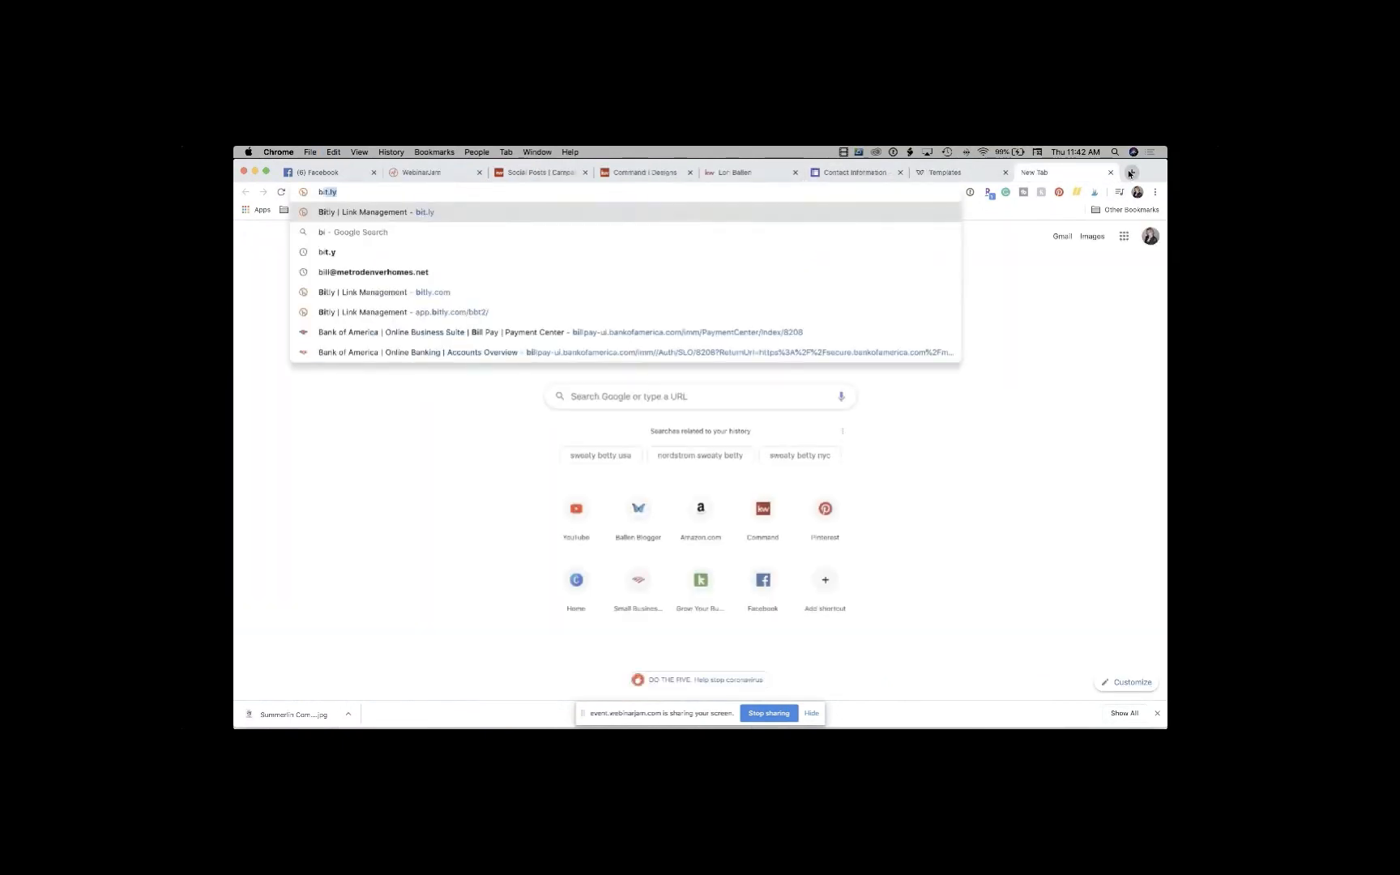
{"action": "key", "text": "Return"}
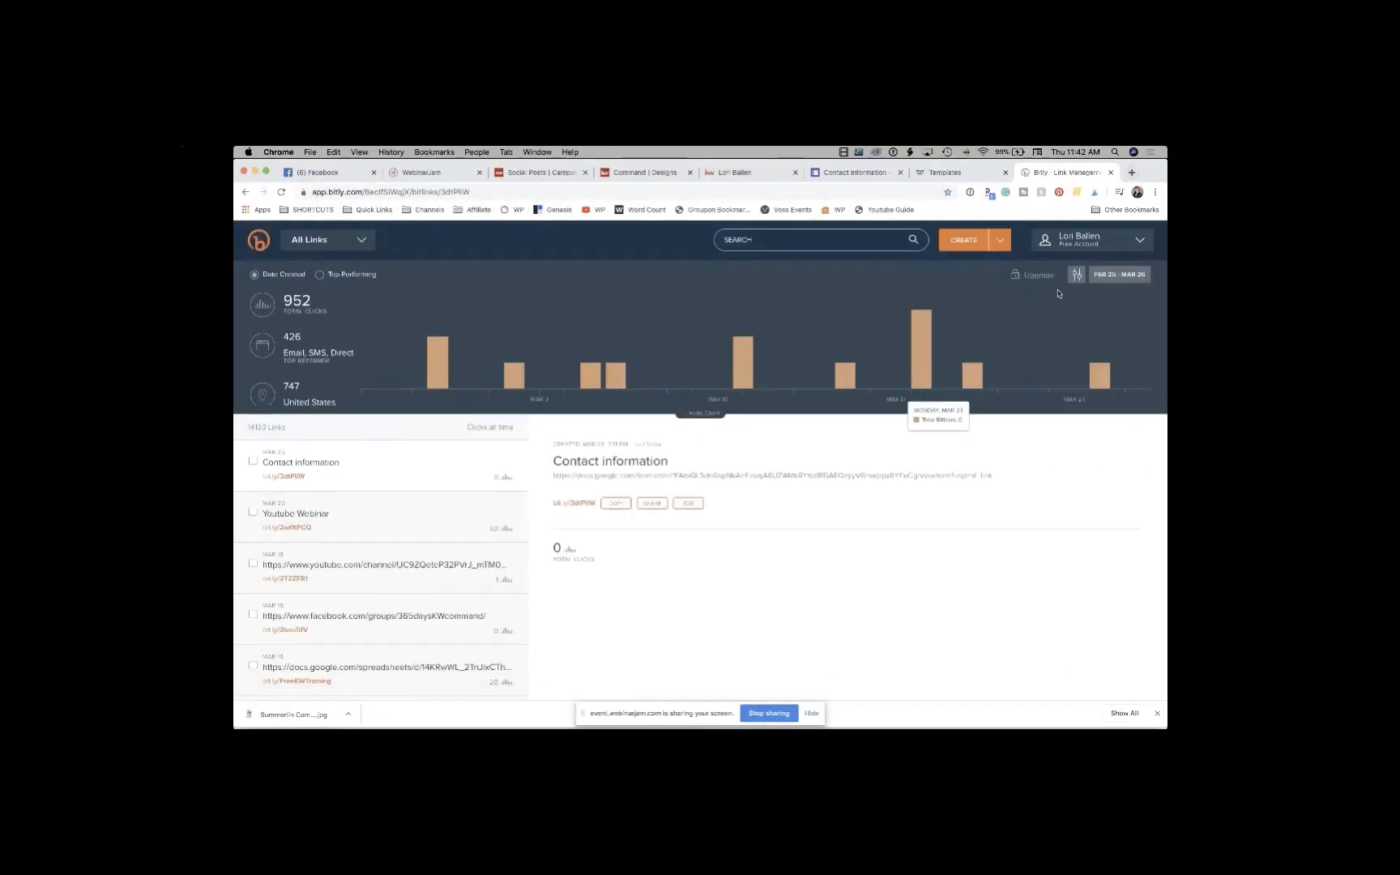
{"action": "left_click", "coordinate": [972, 245]}
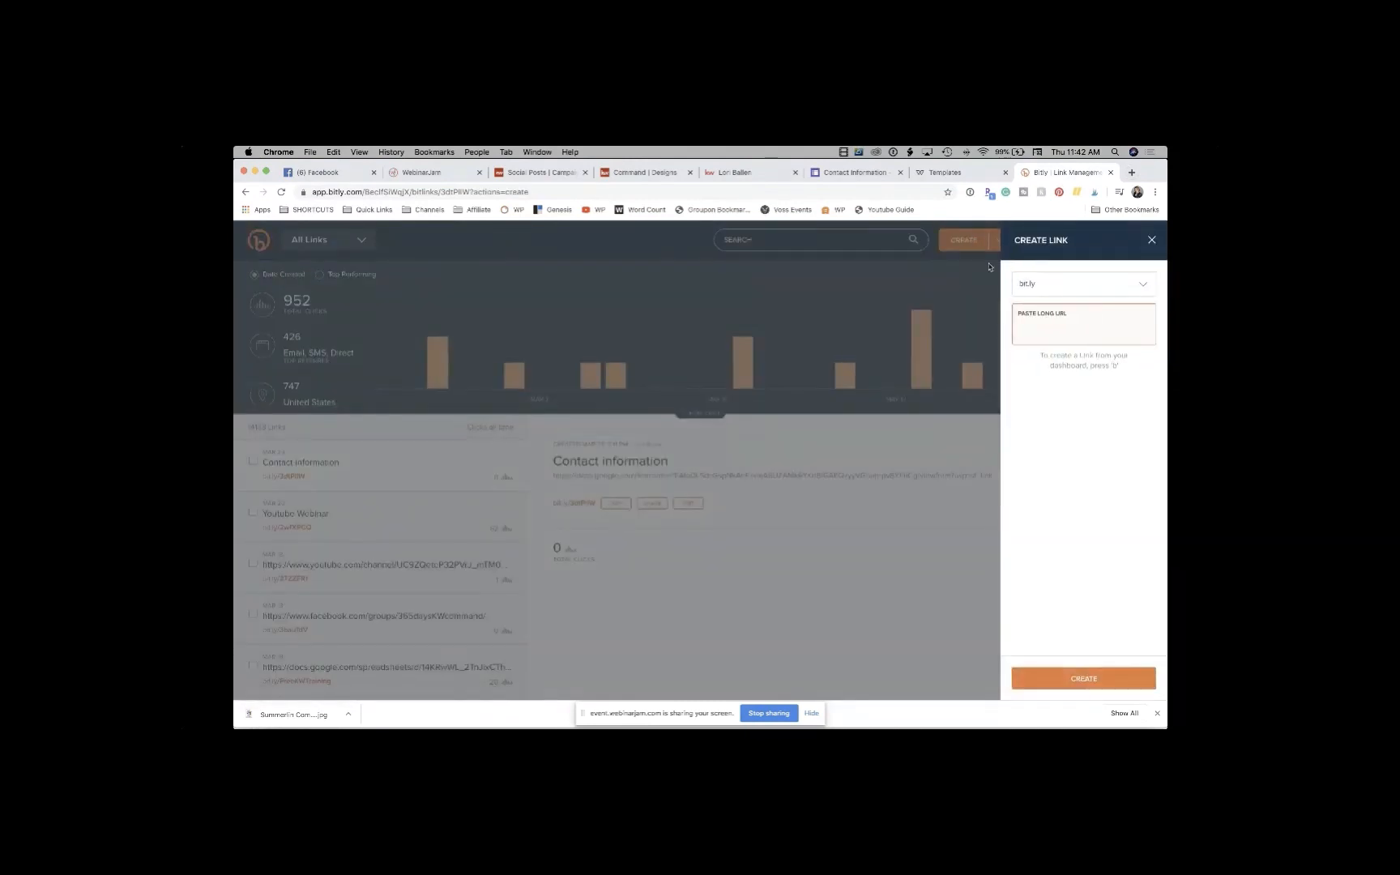
{"action": "key", "text": "super+v"}
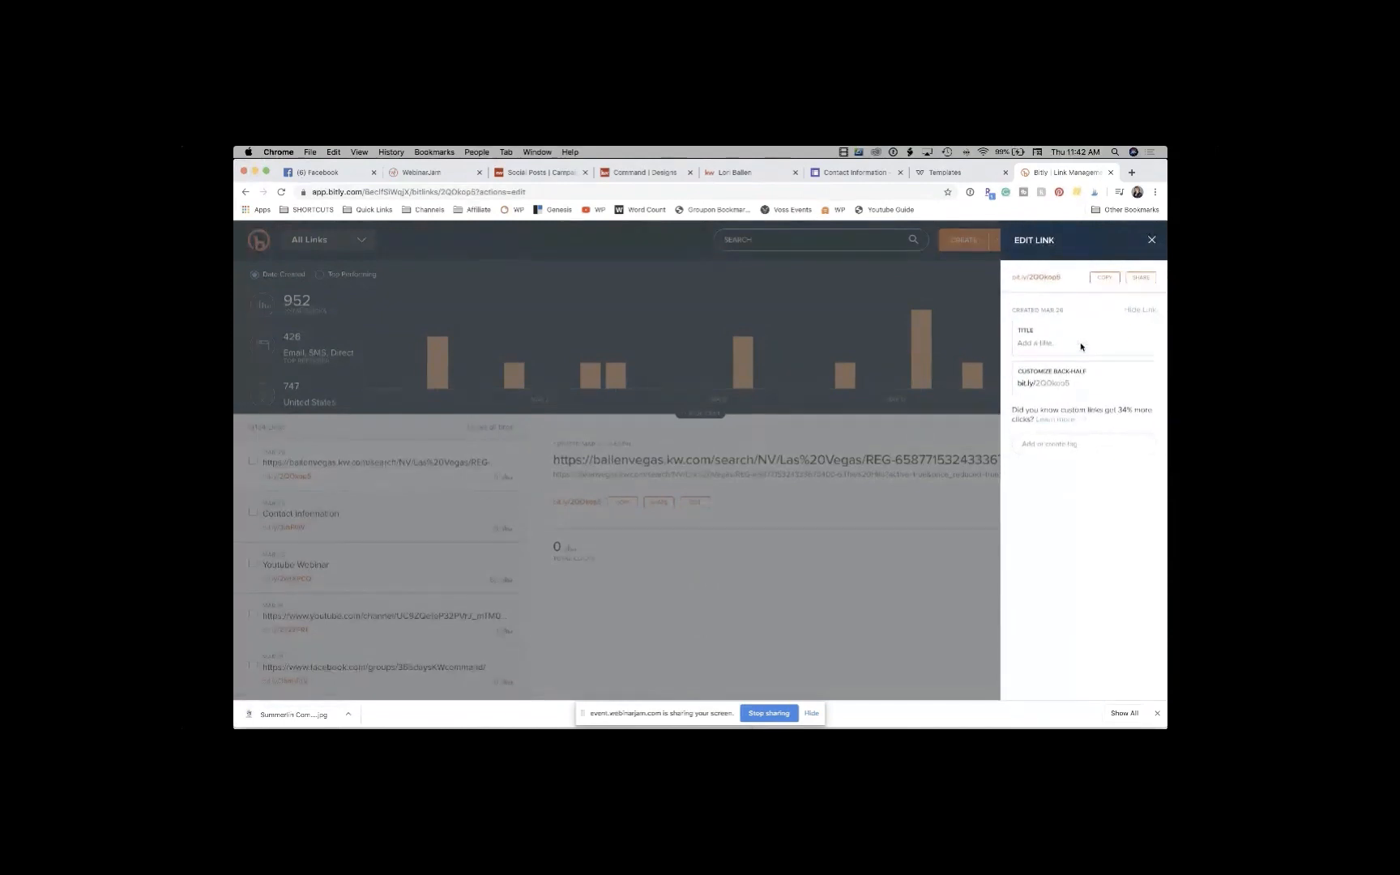
{"action": "left_click", "coordinate": [1106, 279]}
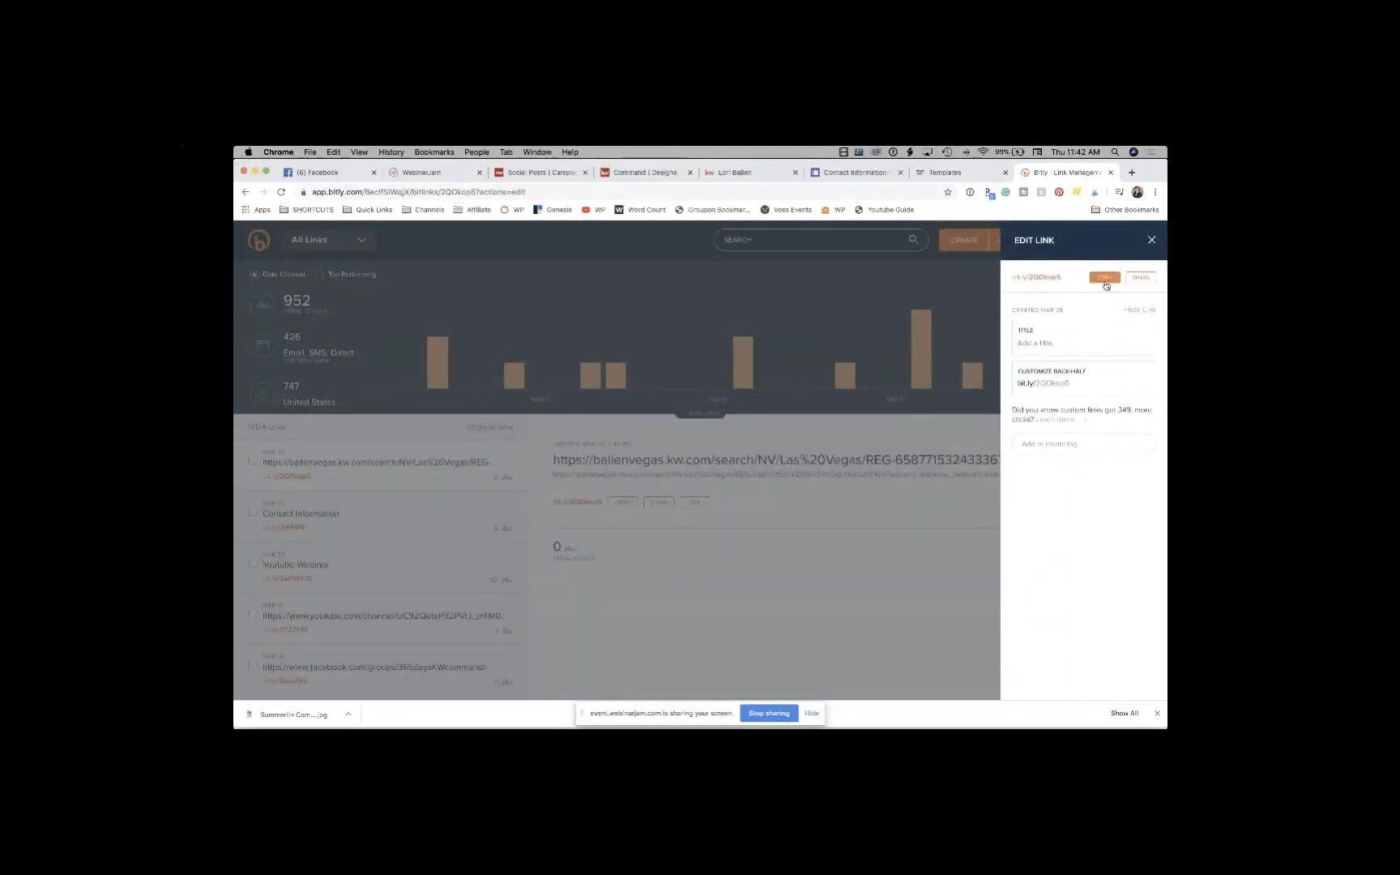
{"action": "left_click", "coordinate": [560, 173]}
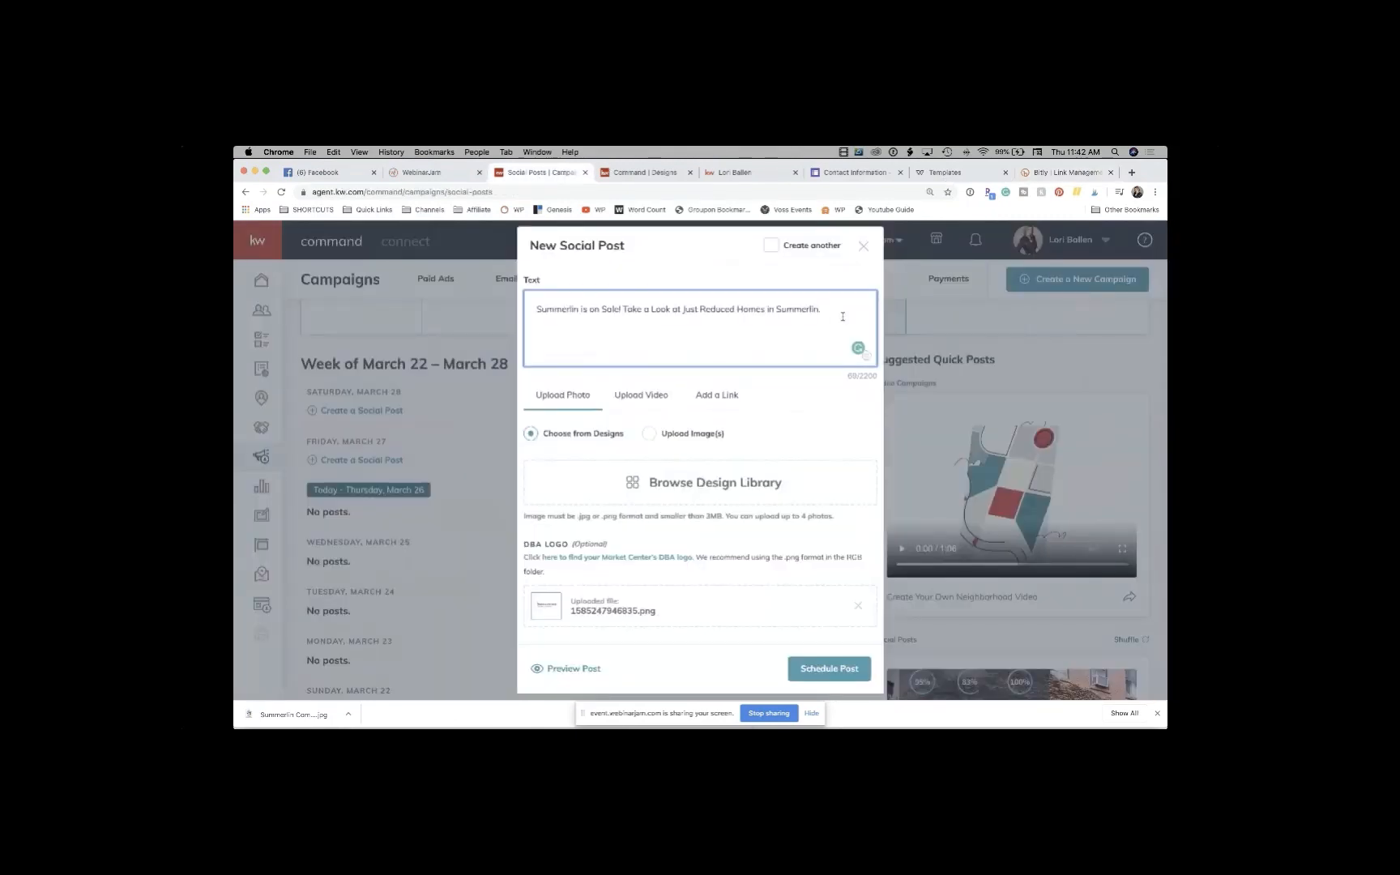
Step: Paste the Bitly short link into the post text and browse the Design Library
{"action": "key", "text": "super+v"}
{"action": "scroll", "coordinate": [734, 361], "scroll_direction": "down", "scroll_amount": 1}
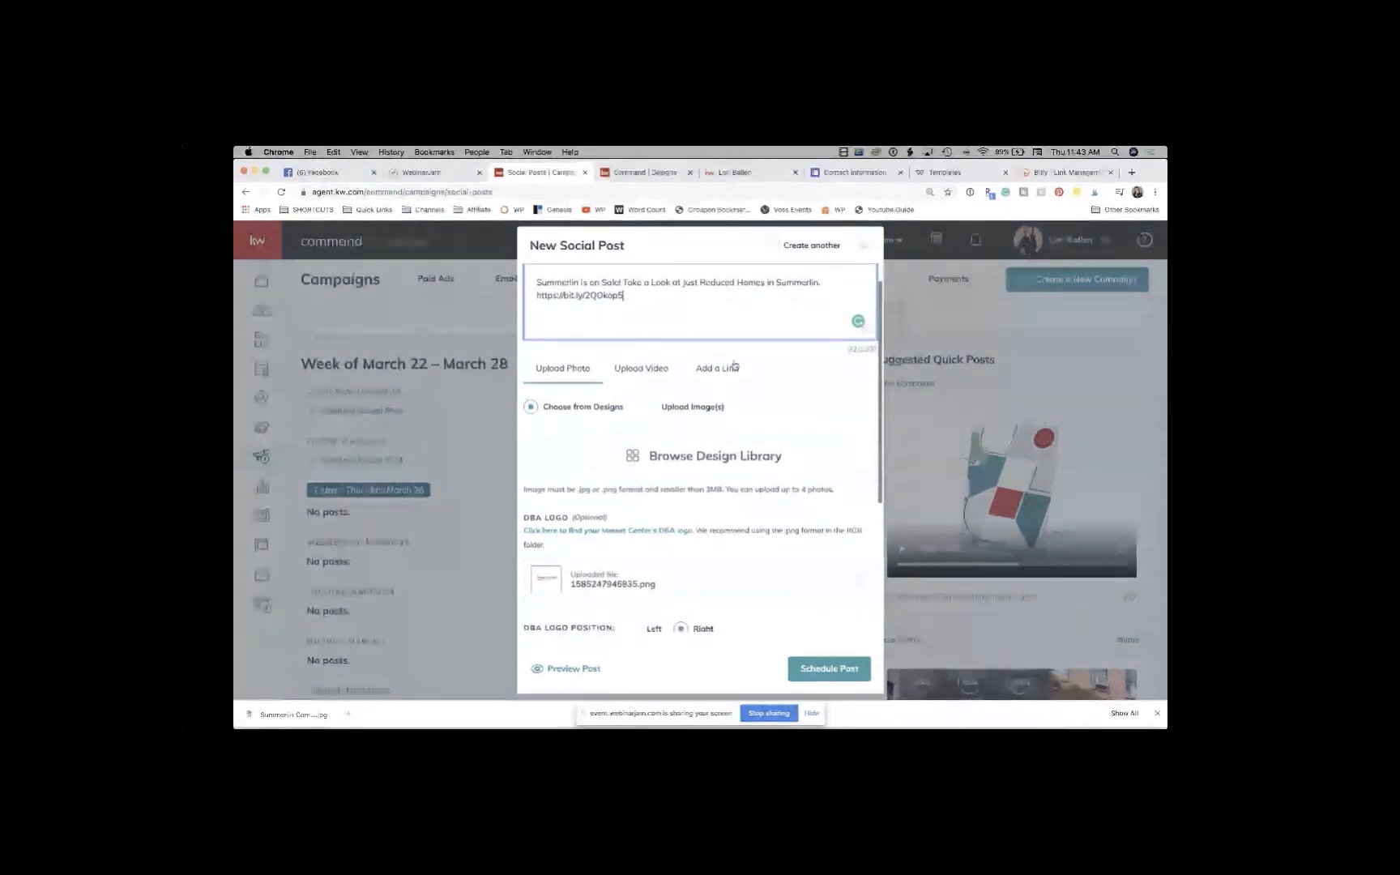
{"action": "left_click", "coordinate": [721, 460]}
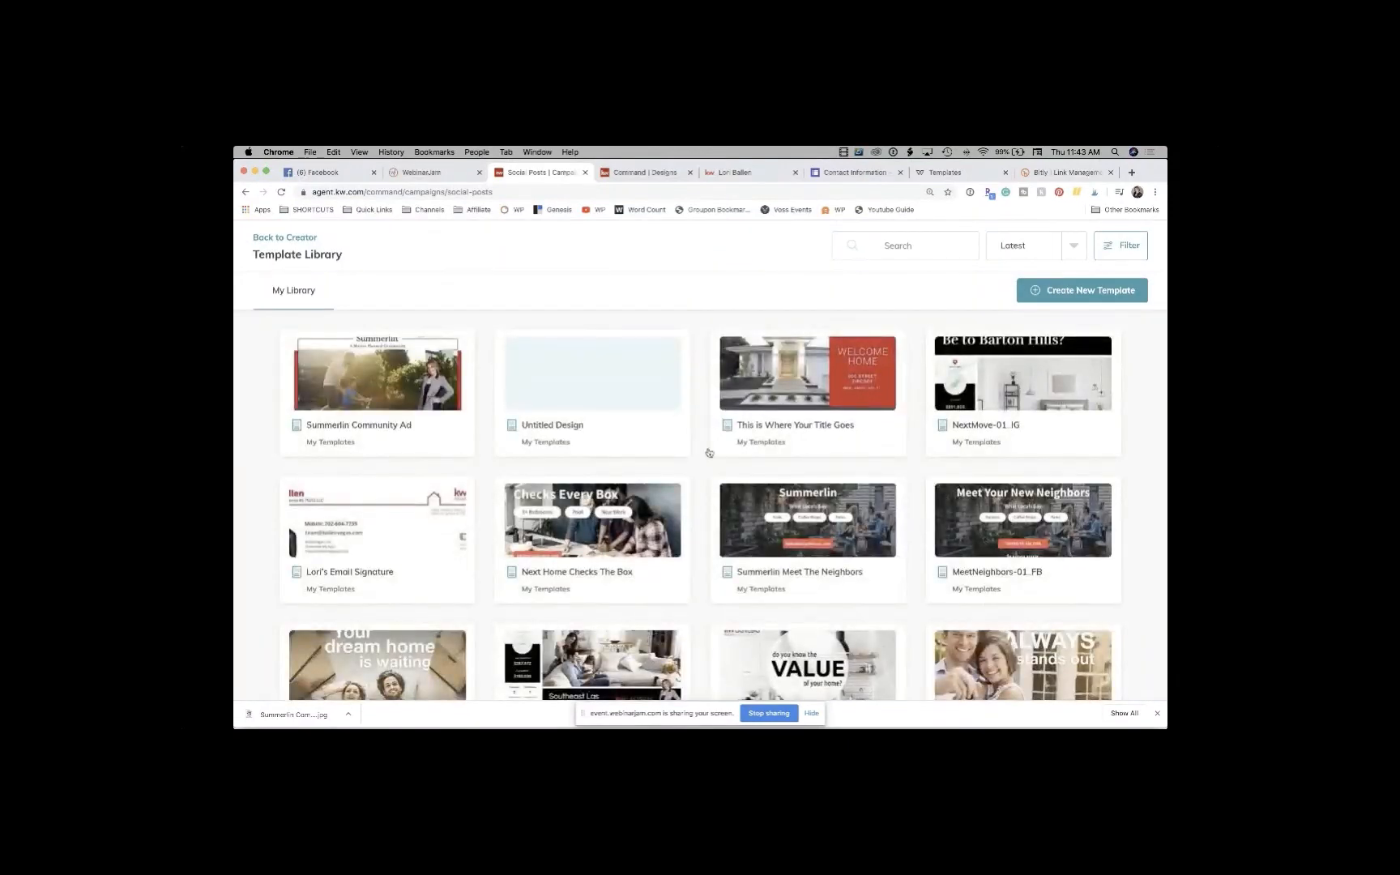
Step: Pick the Summerlin Community Ad design and crop it to Wide (1.91:1) for the post
{"action": "left_click", "coordinate": [381, 378]}
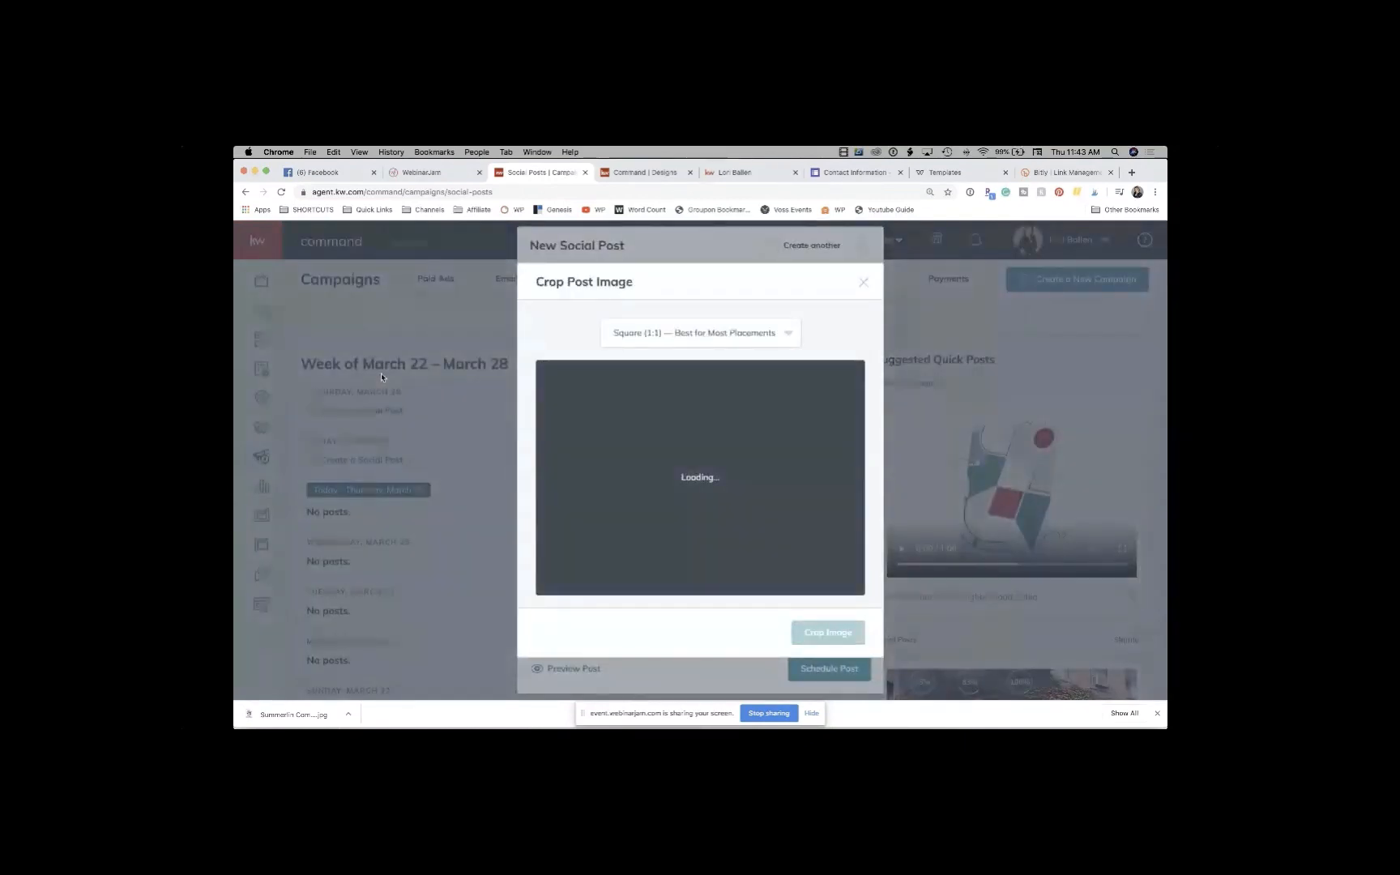
{"action": "left_click", "coordinate": [746, 337]}
{"action": "left_click", "coordinate": [728, 363]}
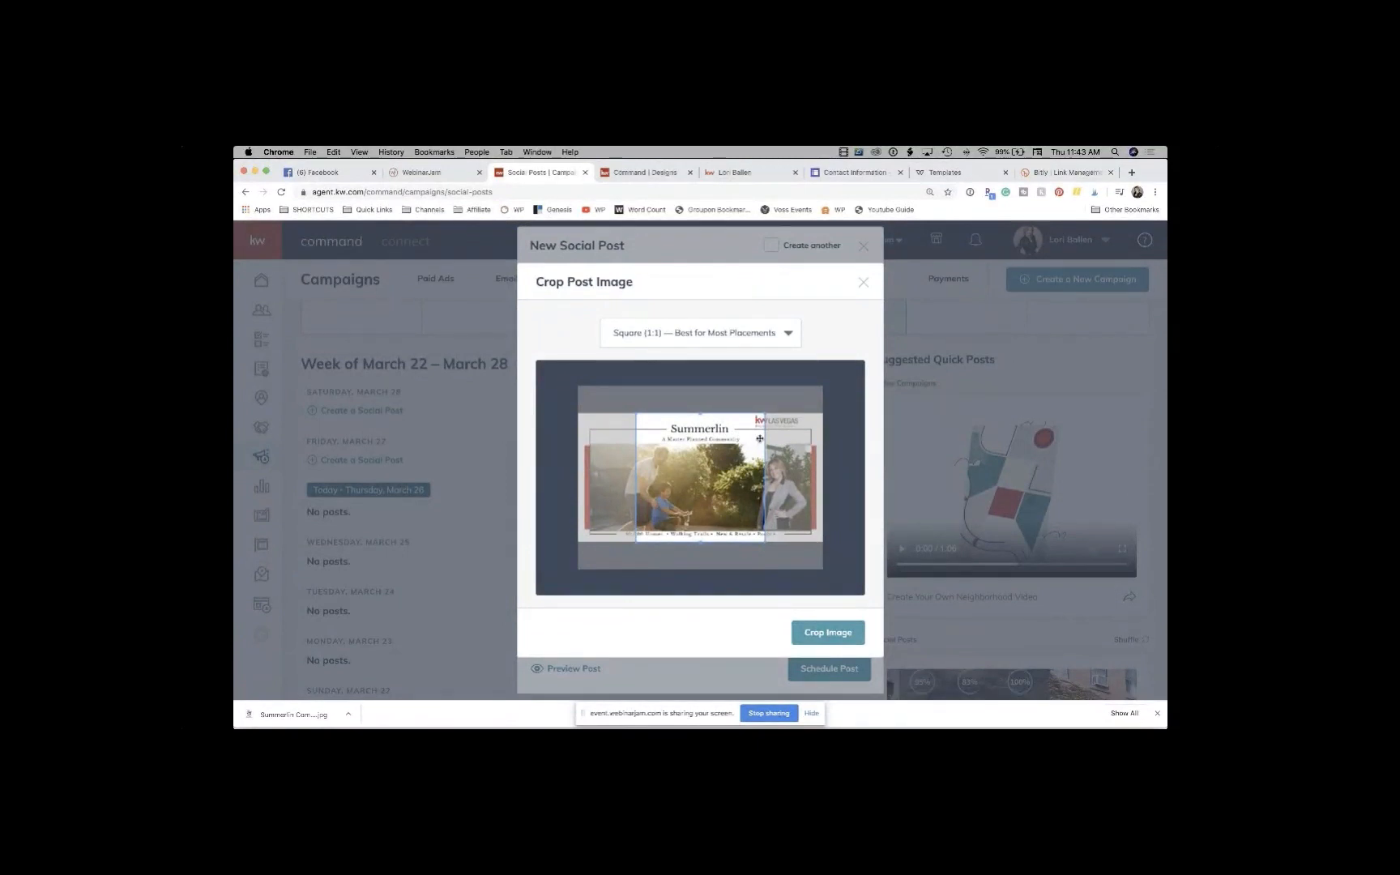
{"action": "left_click", "coordinate": [713, 341]}
{"action": "left_click", "coordinate": [672, 391]}
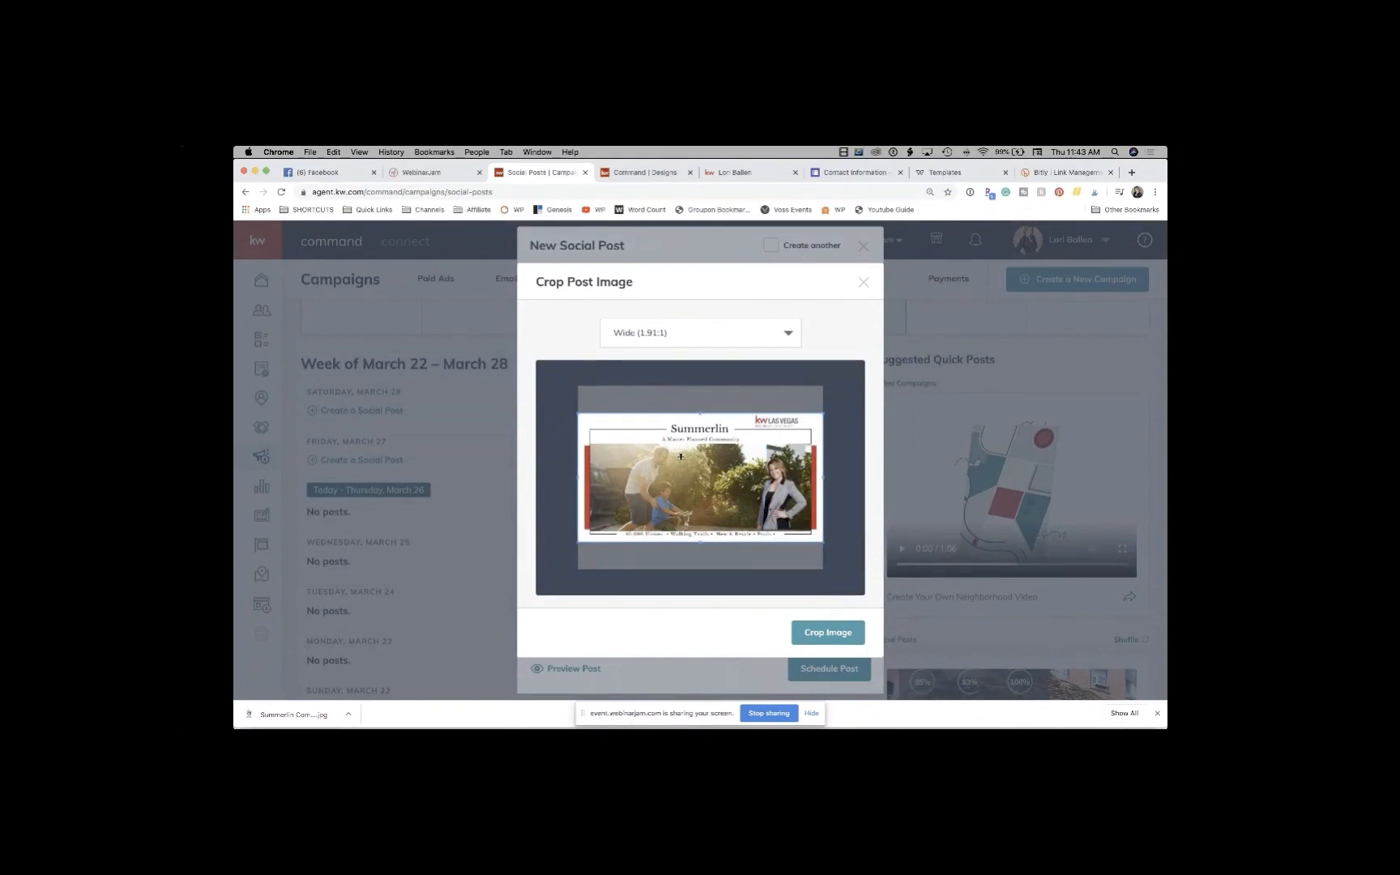
{"action": "left_click", "coordinate": [828, 634]}
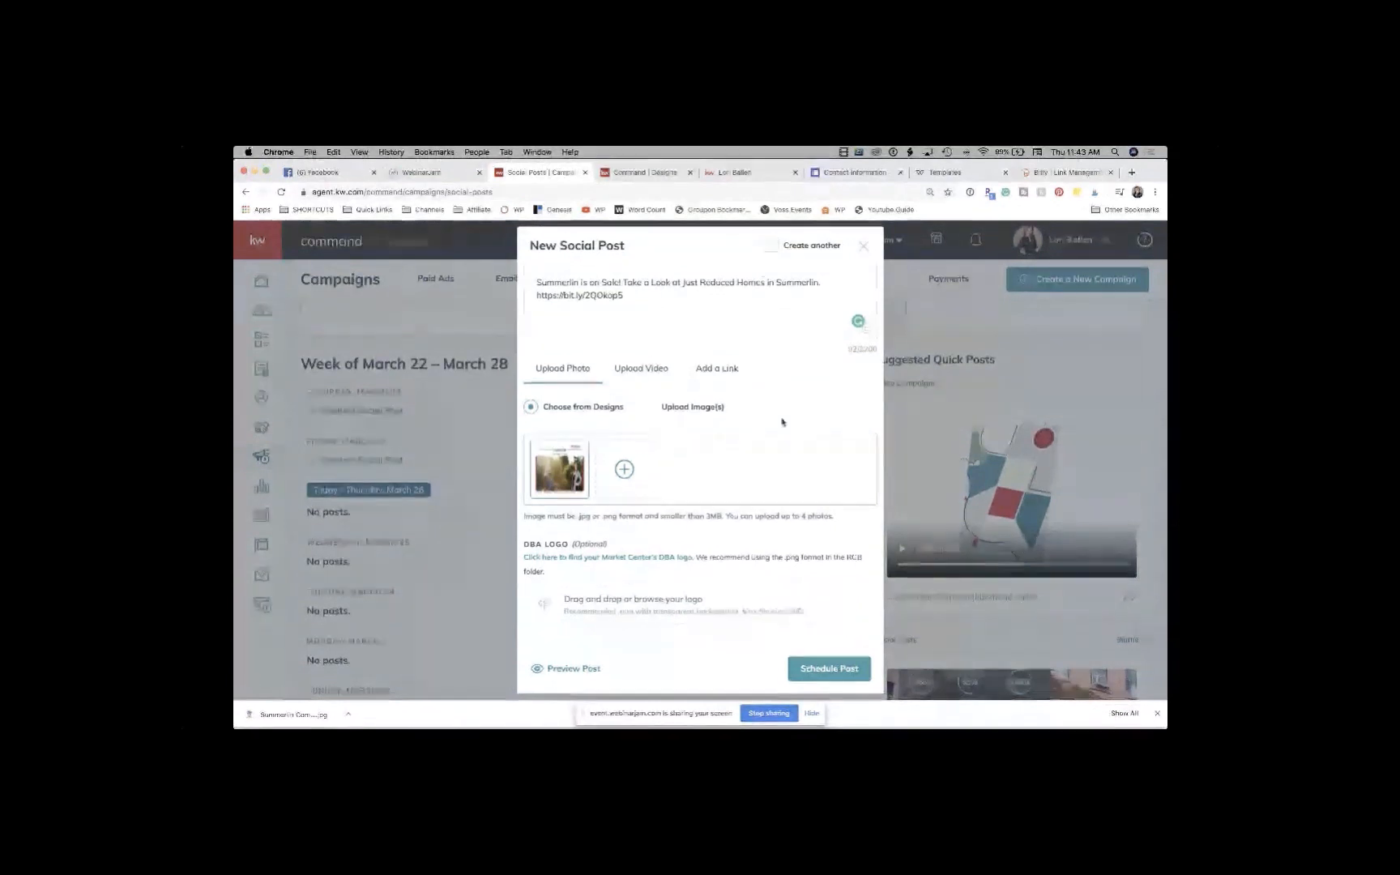
Step: In the Scheduling date picker, set the Summerlin post's publish date to May 1, 2020
{"action": "scroll", "coordinate": [782, 418], "scroll_direction": "down", "scroll_amount": 5}
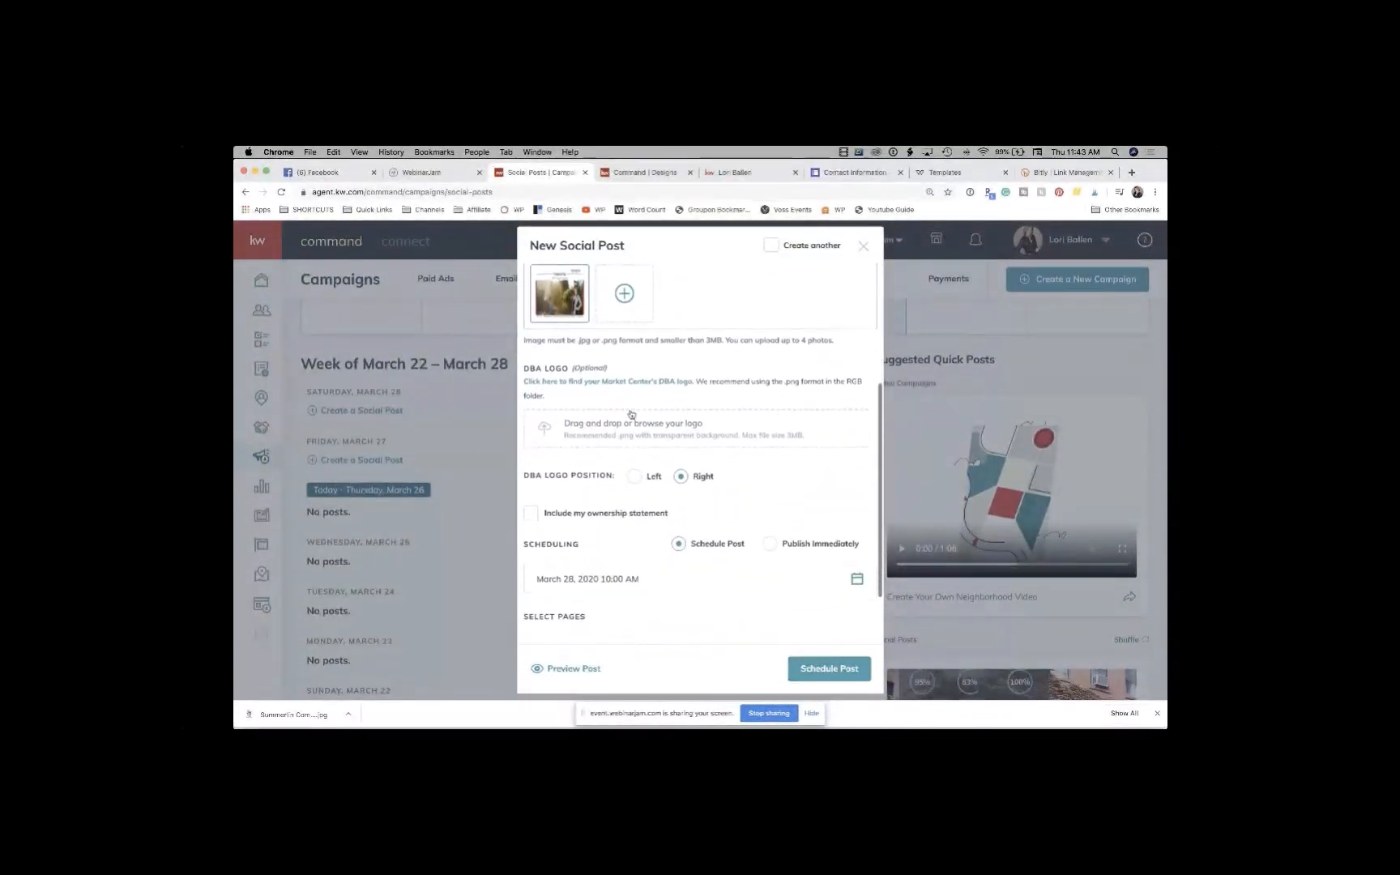
{"action": "mouse_move", "coordinate": [565, 303]}
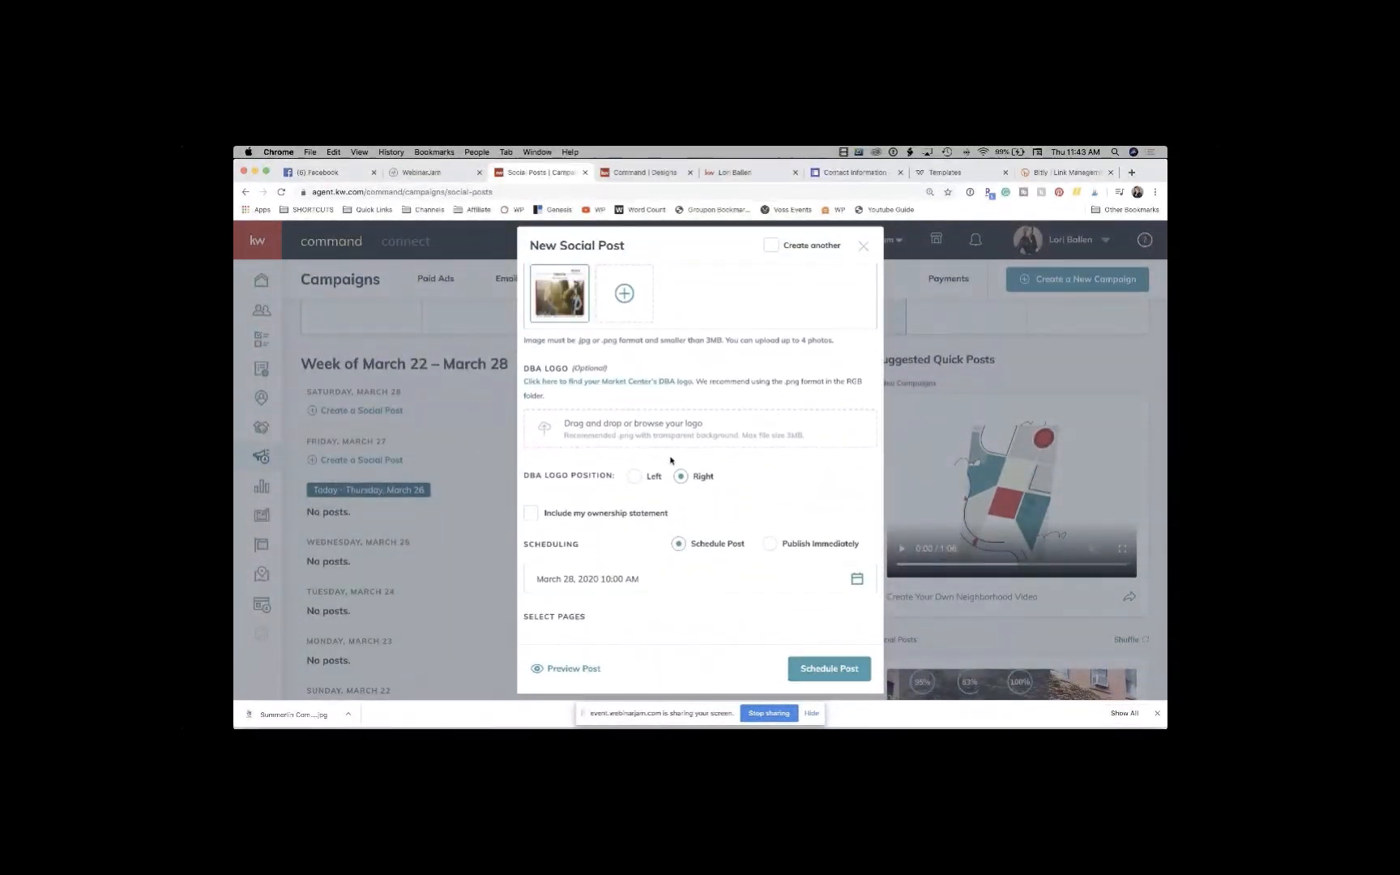
{"action": "scroll", "coordinate": [672, 462], "scroll_direction": "down", "scroll_amount": 3}
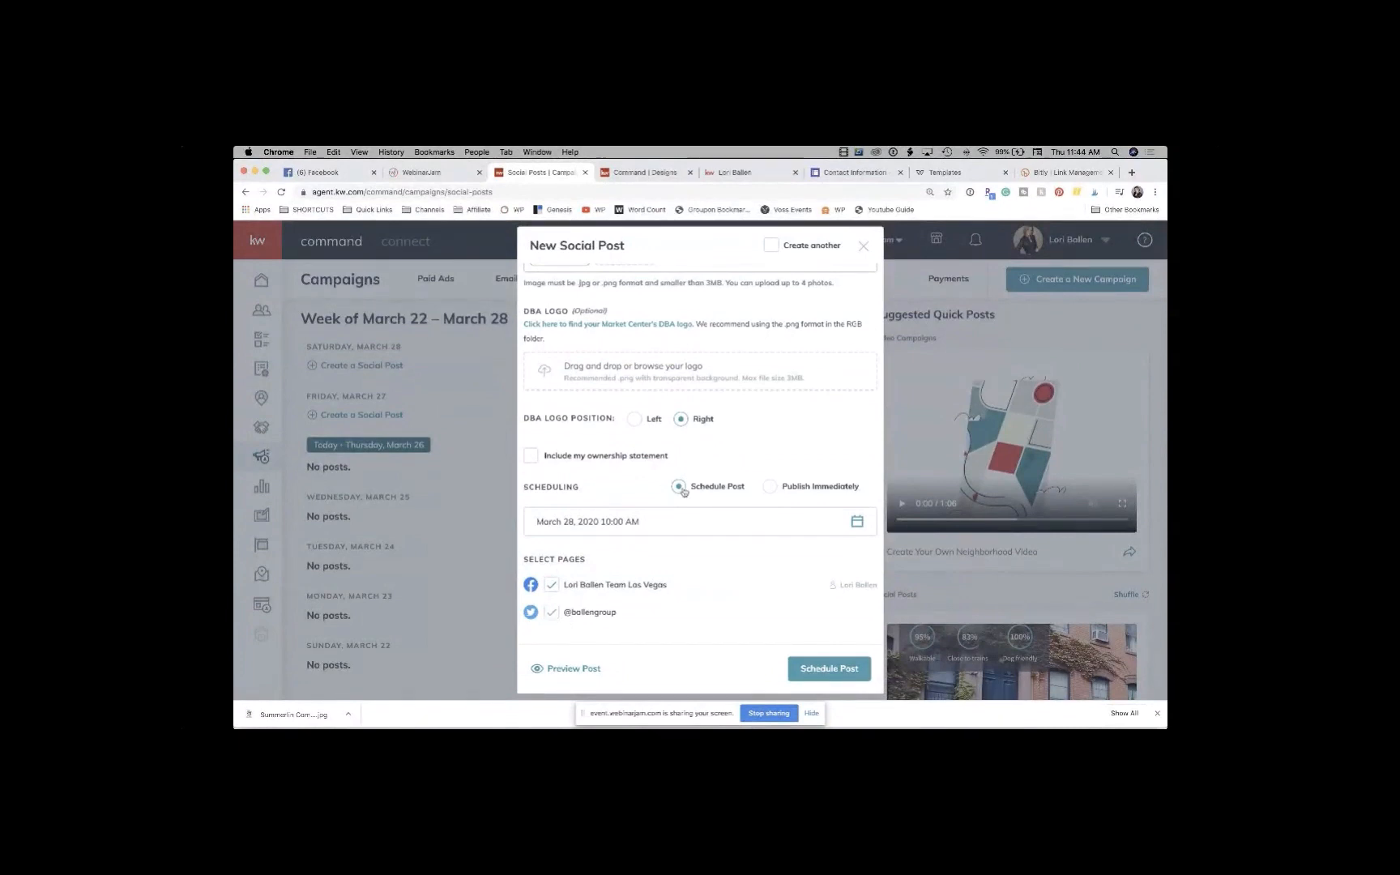
{"action": "left_click", "coordinate": [597, 524]}
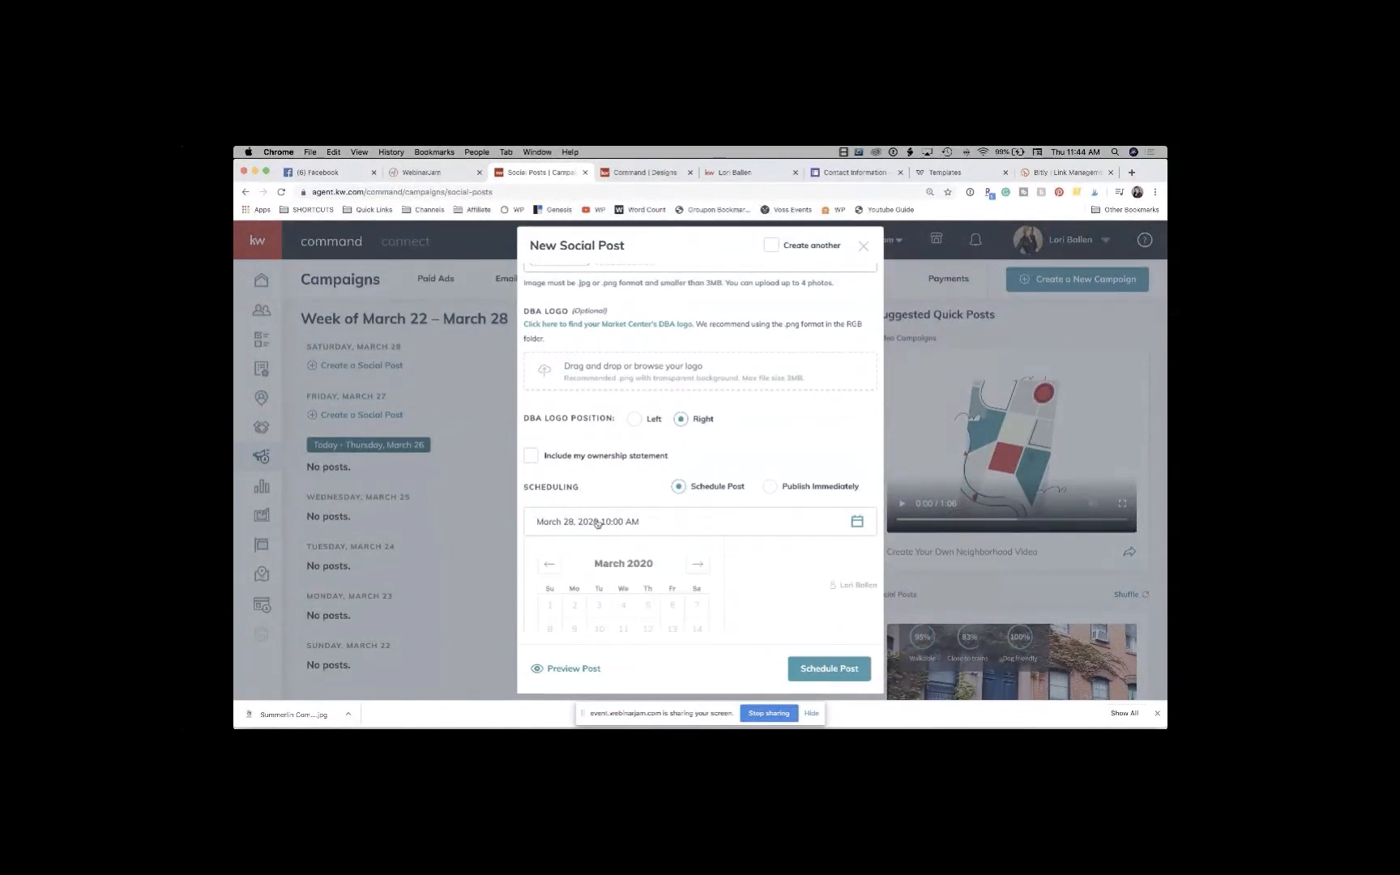
{"action": "scroll", "coordinate": [635, 542], "scroll_direction": "down", "scroll_amount": 3}
{"action": "left_click", "coordinate": [699, 464]}
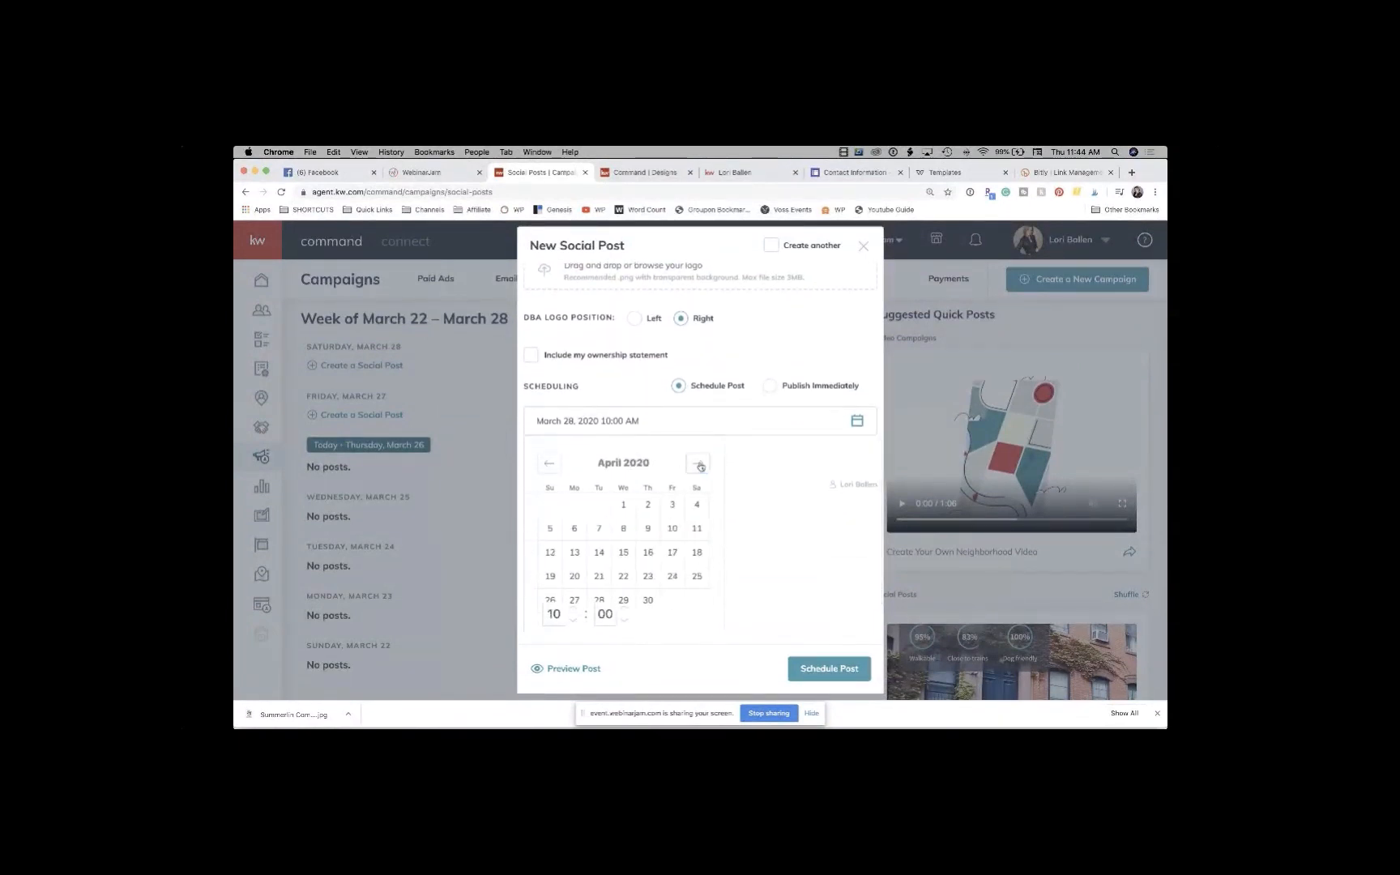
{"action": "left_click", "coordinate": [698, 465]}
{"action": "left_click", "coordinate": [699, 465]}
{"action": "left_click", "coordinate": [551, 467]}
{"action": "left_click", "coordinate": [673, 508]}
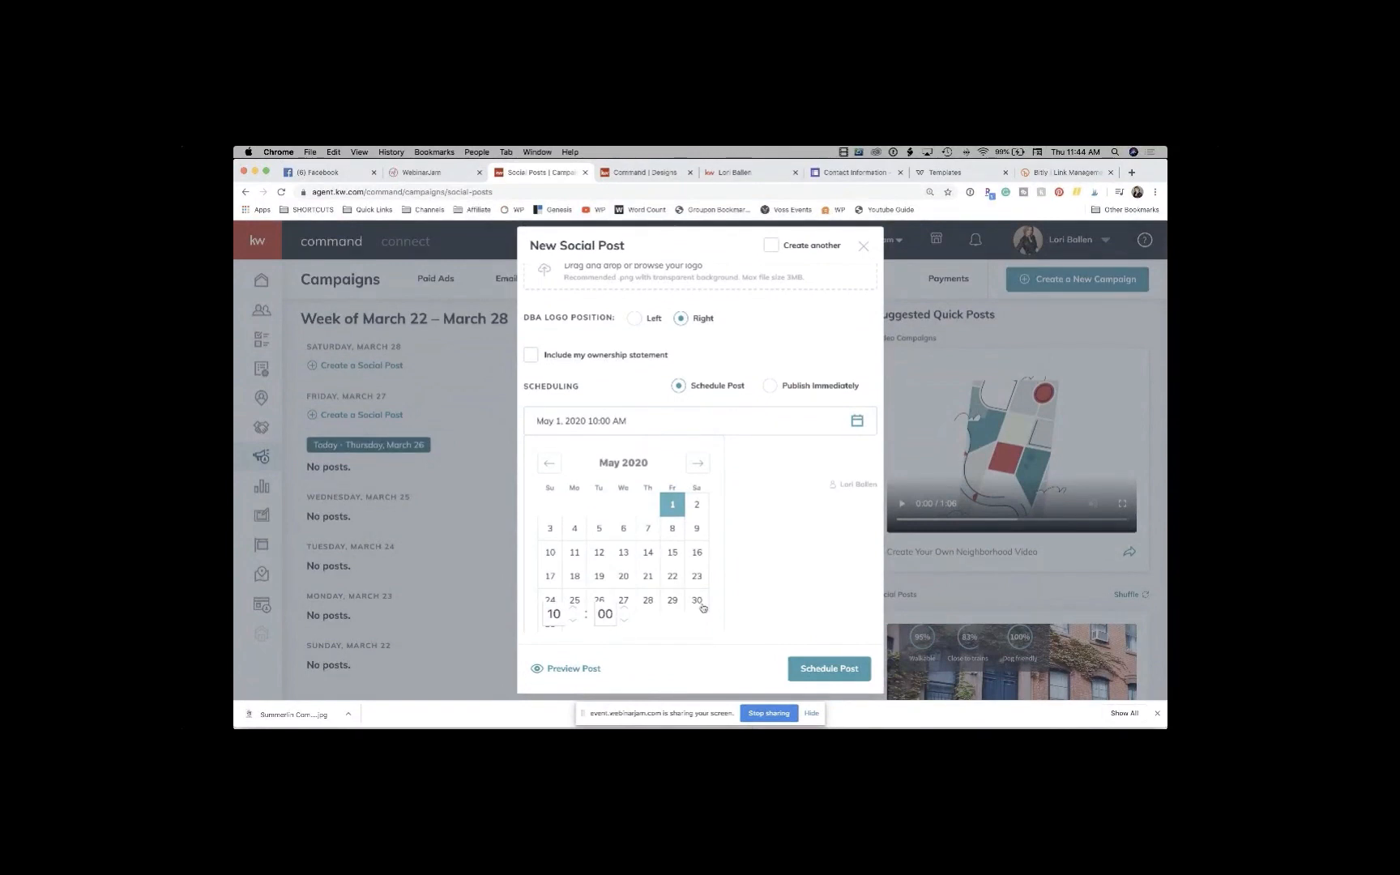
{"action": "scroll", "coordinate": [702, 608], "scroll_direction": "up", "scroll_amount": 8}
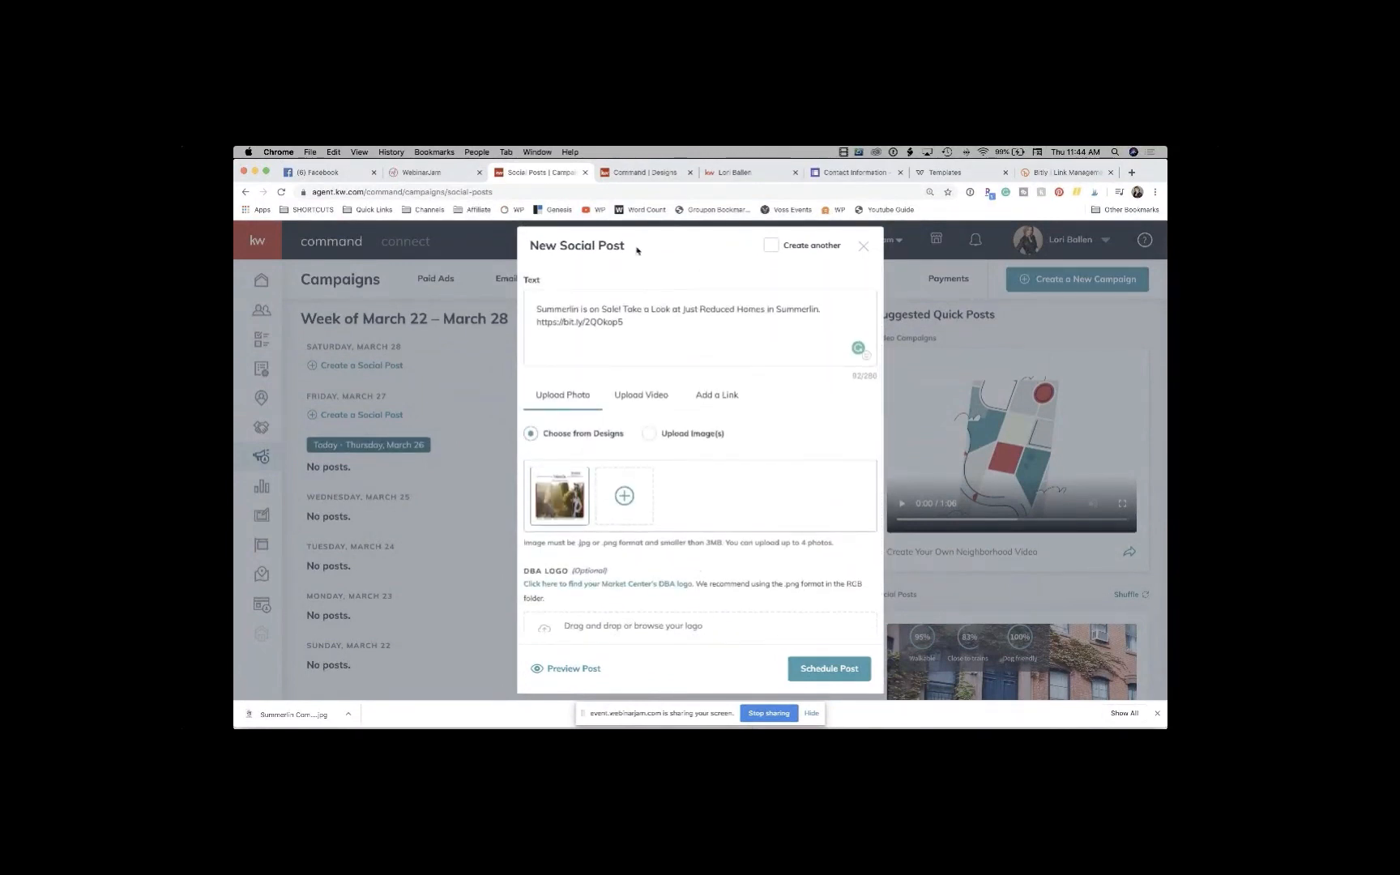
Step: Copy the post text, then preview and schedule it to Facebook and Twitter
{"action": "left_click_drag", "start_coordinate": [626, 351], "coordinate": [530, 302]}
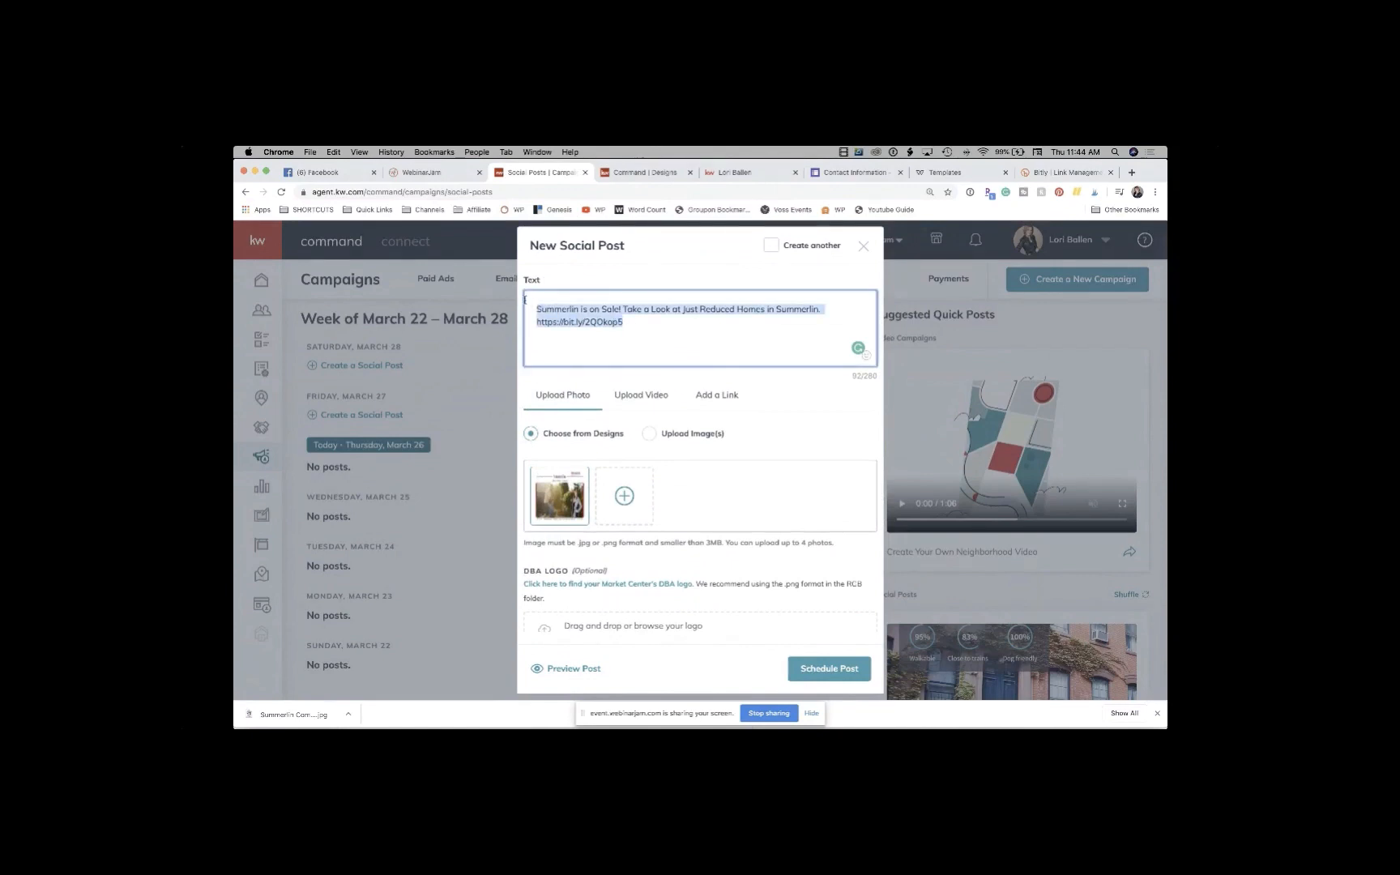
{"action": "scroll", "coordinate": [699, 423], "scroll_direction": "down", "scroll_amount": 6}
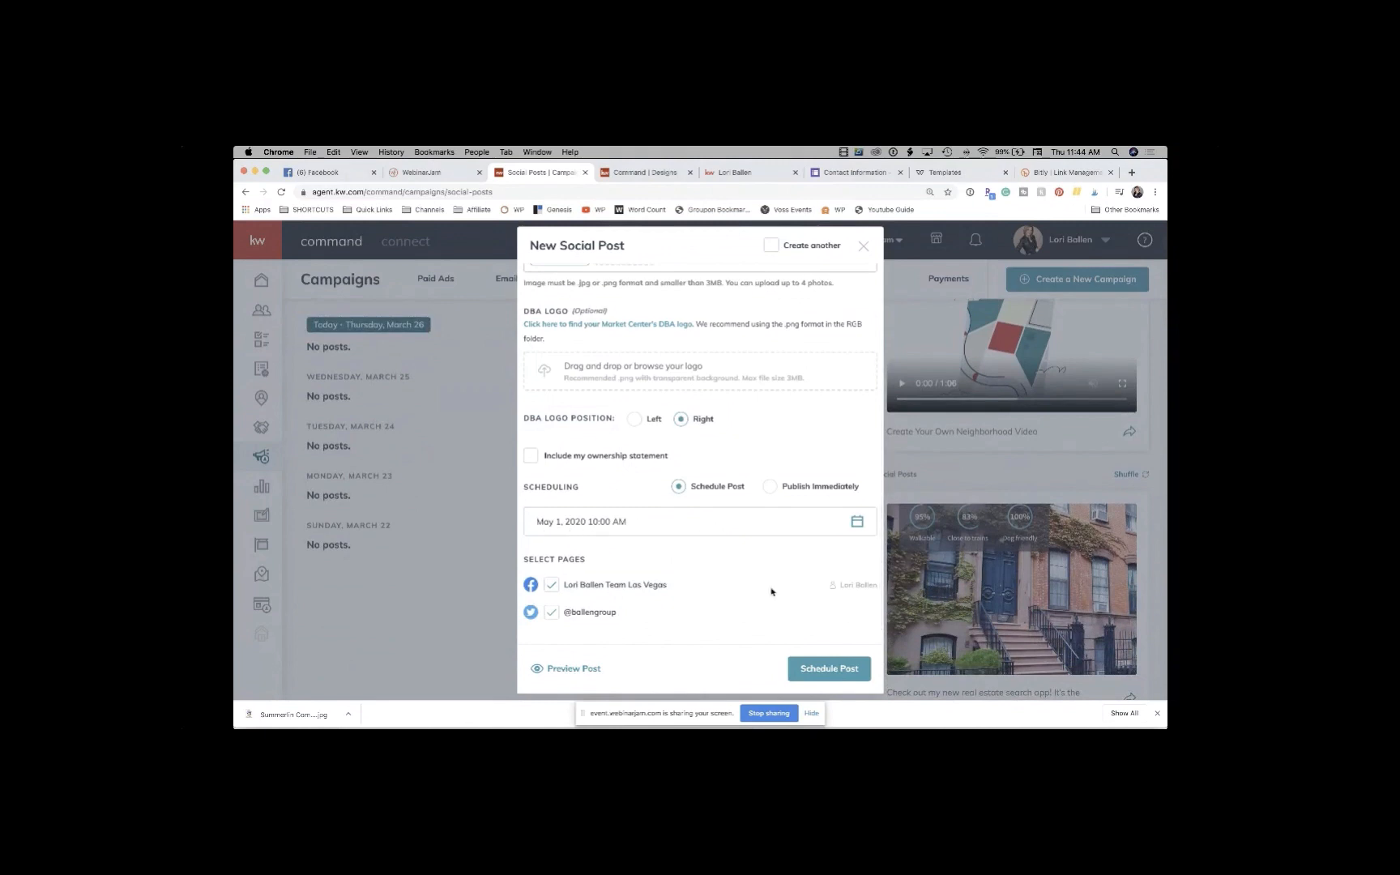
{"action": "left_click", "coordinate": [830, 668]}
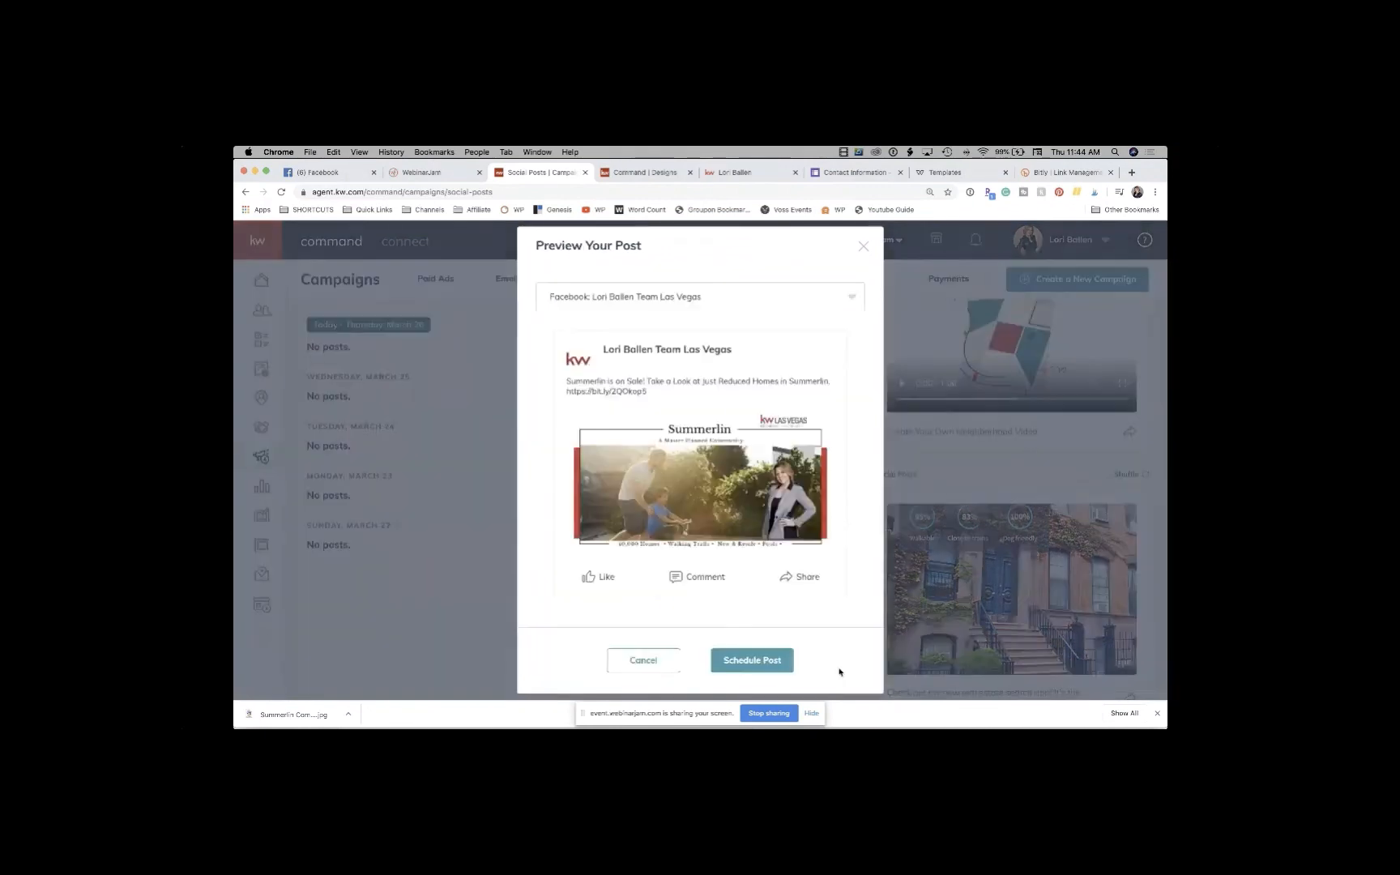
{"action": "left_click", "coordinate": [745, 662]}
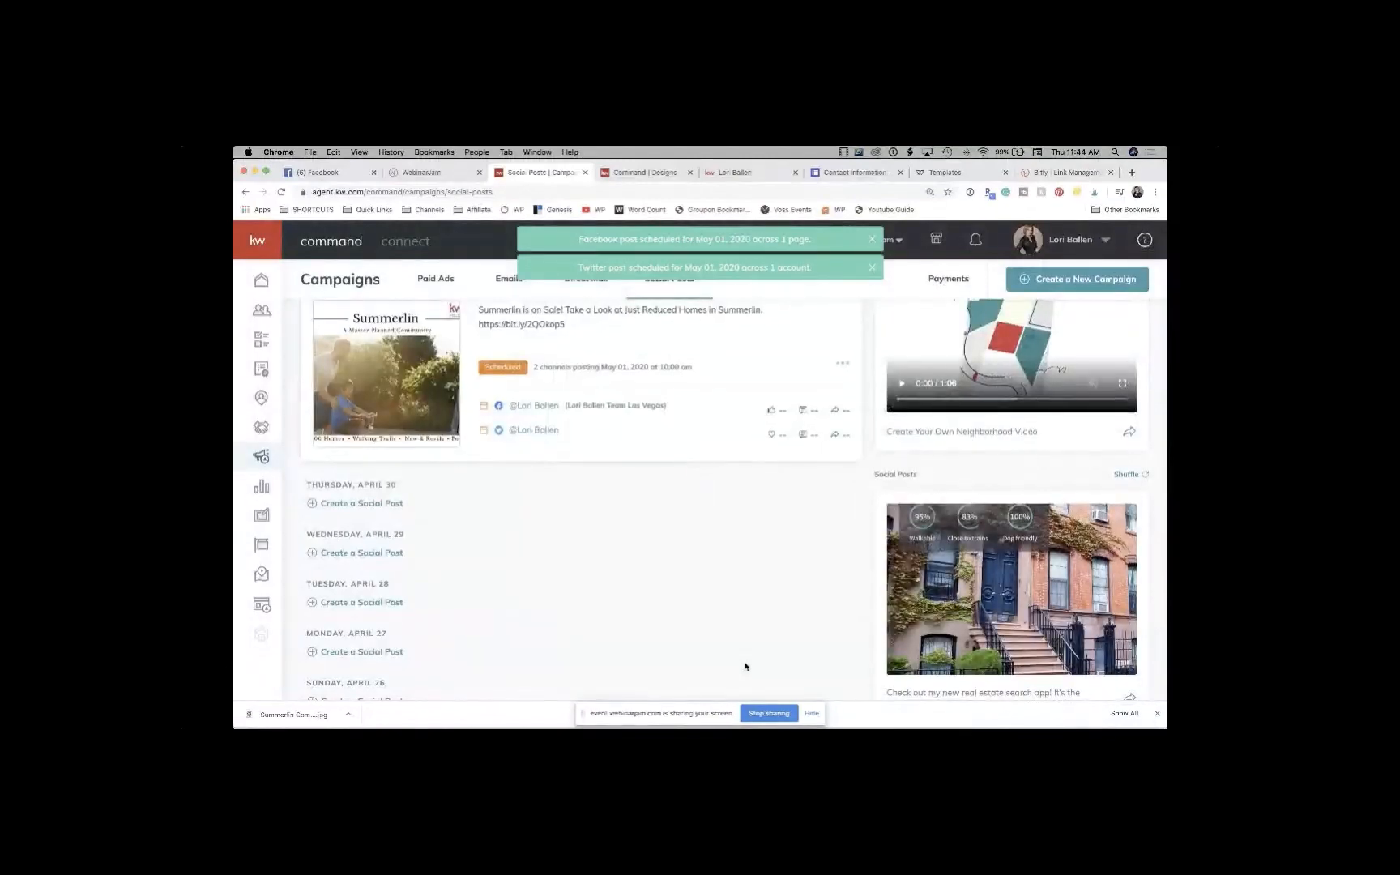
Step: Check the week of April 26 – May 02 and start a new post for Saturday, May 02
{"action": "scroll", "coordinate": [745, 667], "scroll_direction": "up", "scroll_amount": 2}
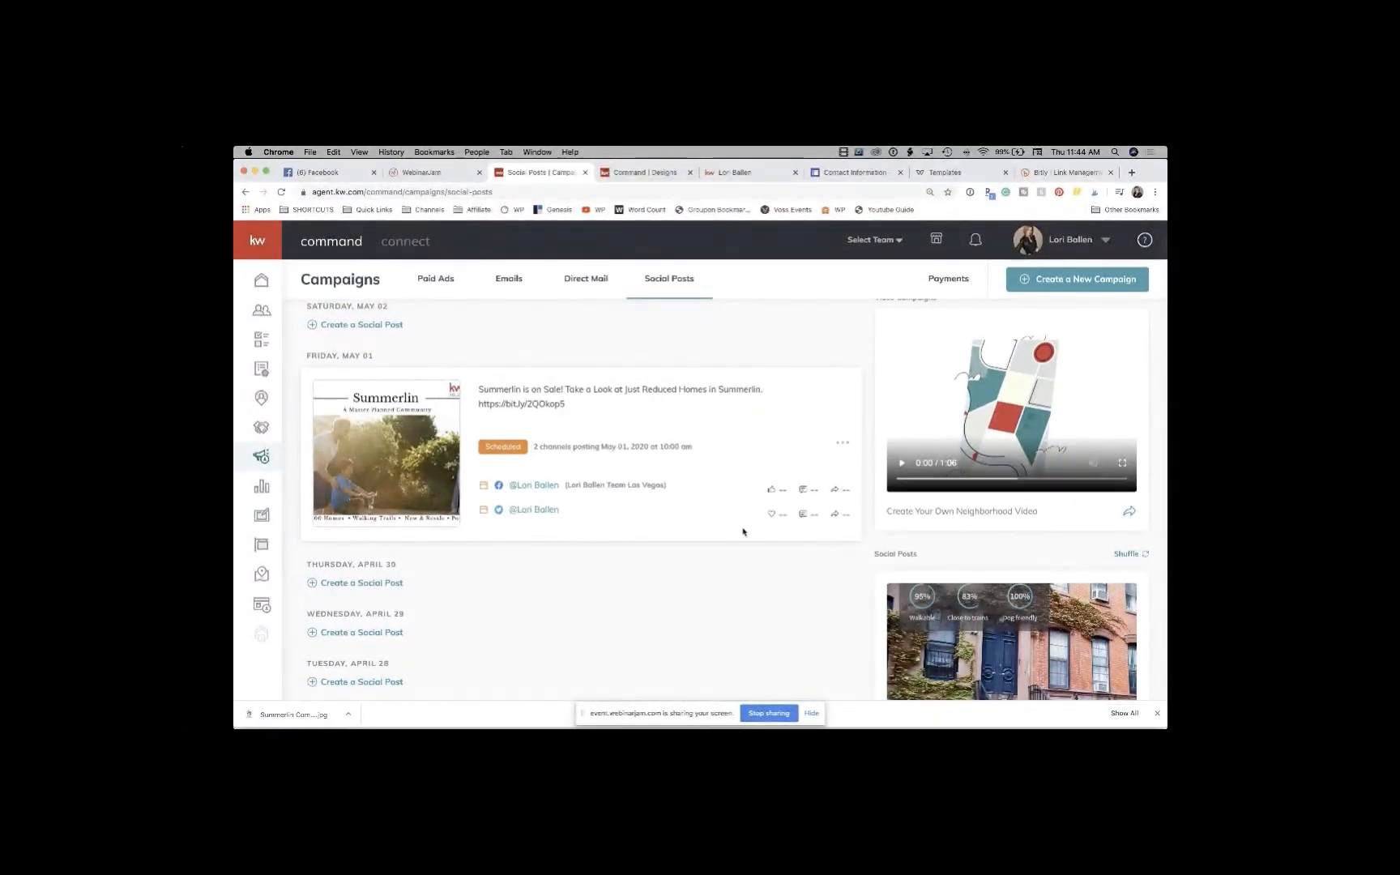
{"action": "scroll", "coordinate": [743, 531], "scroll_direction": "up", "scroll_amount": 5}
{"action": "scroll", "coordinate": [743, 532], "scroll_direction": "down", "scroll_amount": 2}
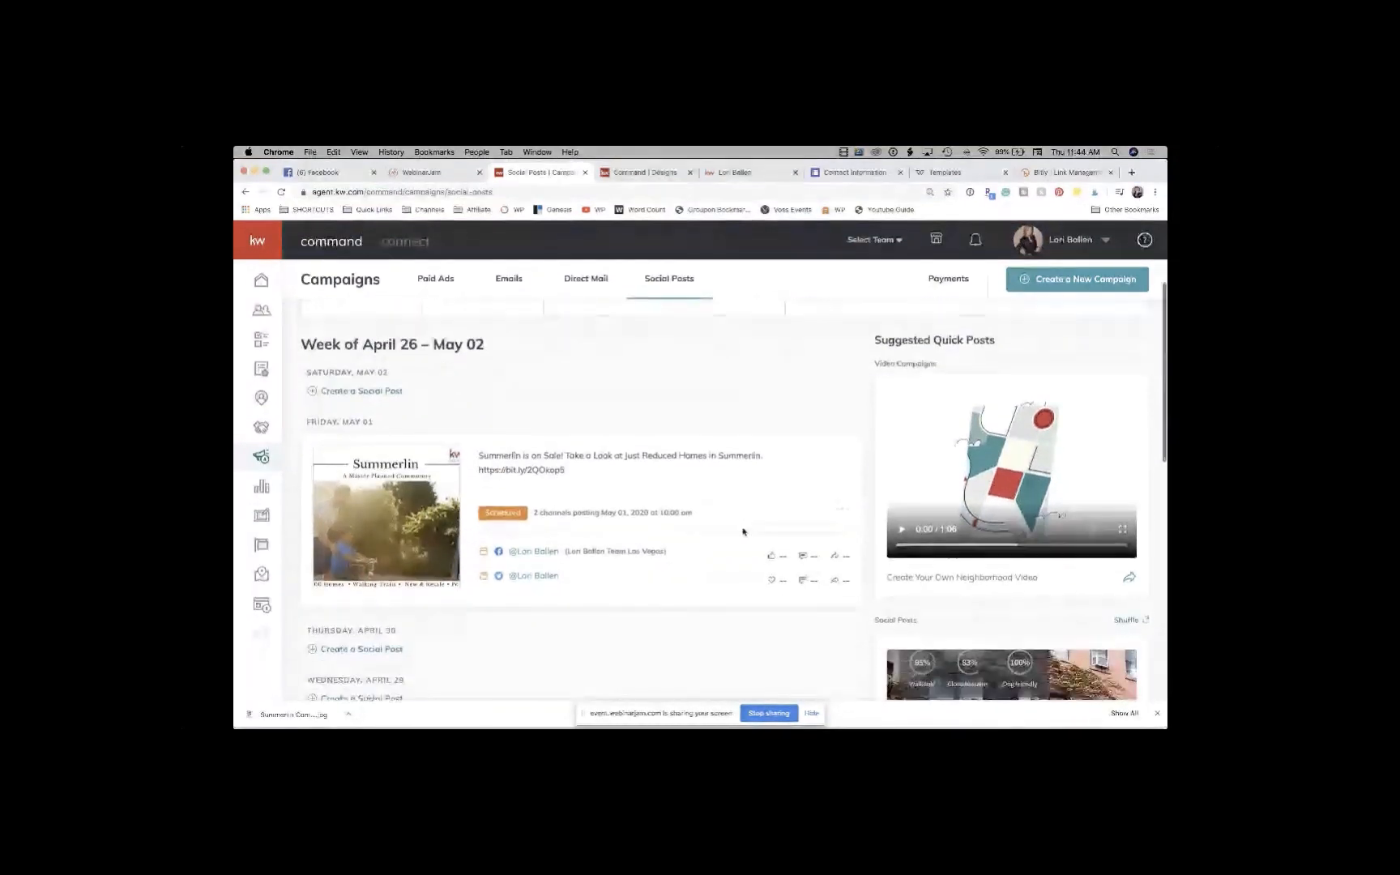
{"action": "scroll", "coordinate": [743, 532], "scroll_direction": "down", "scroll_amount": 1}
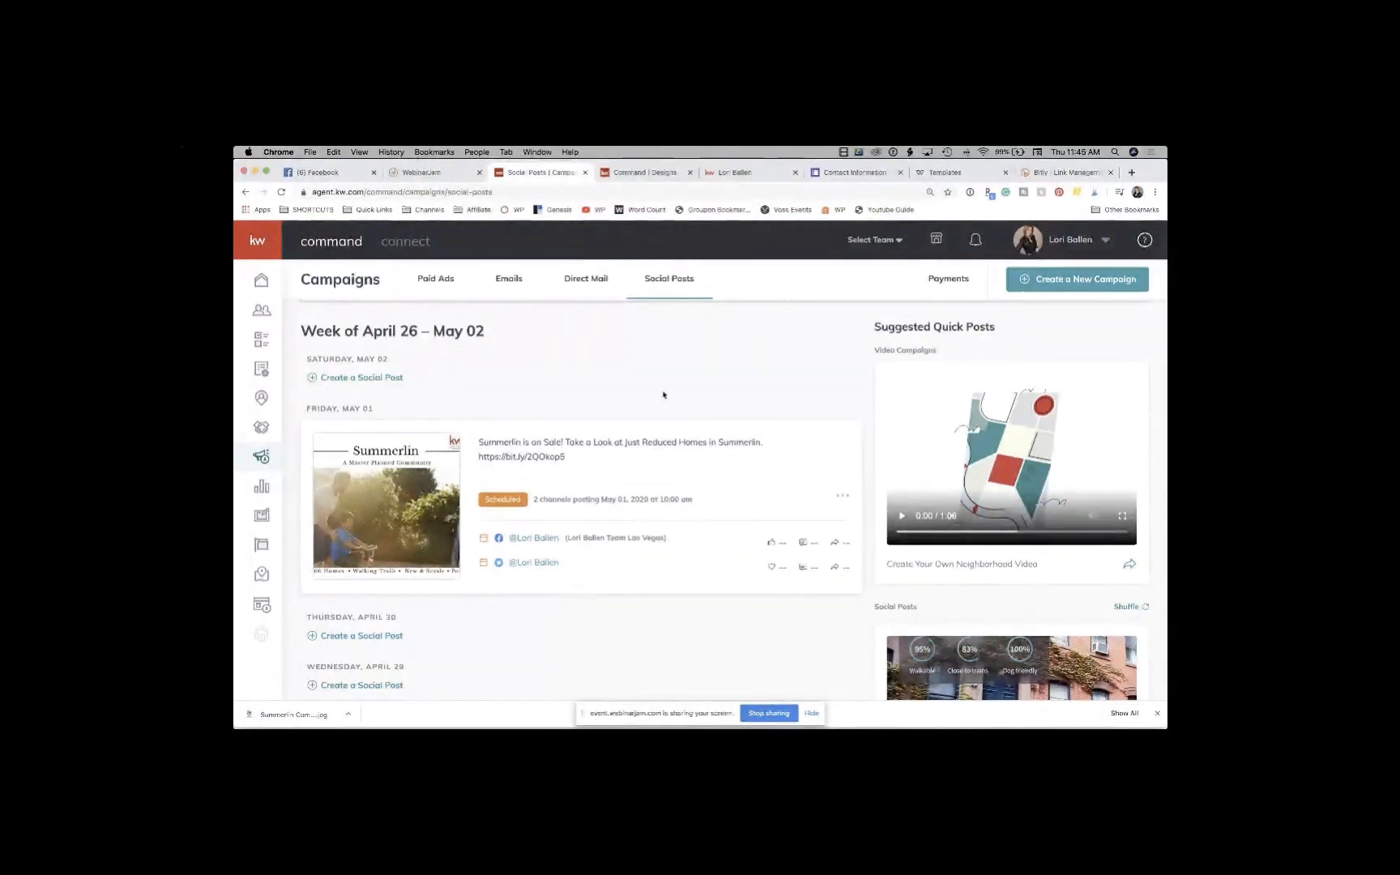
{"action": "left_click", "coordinate": [365, 379]}
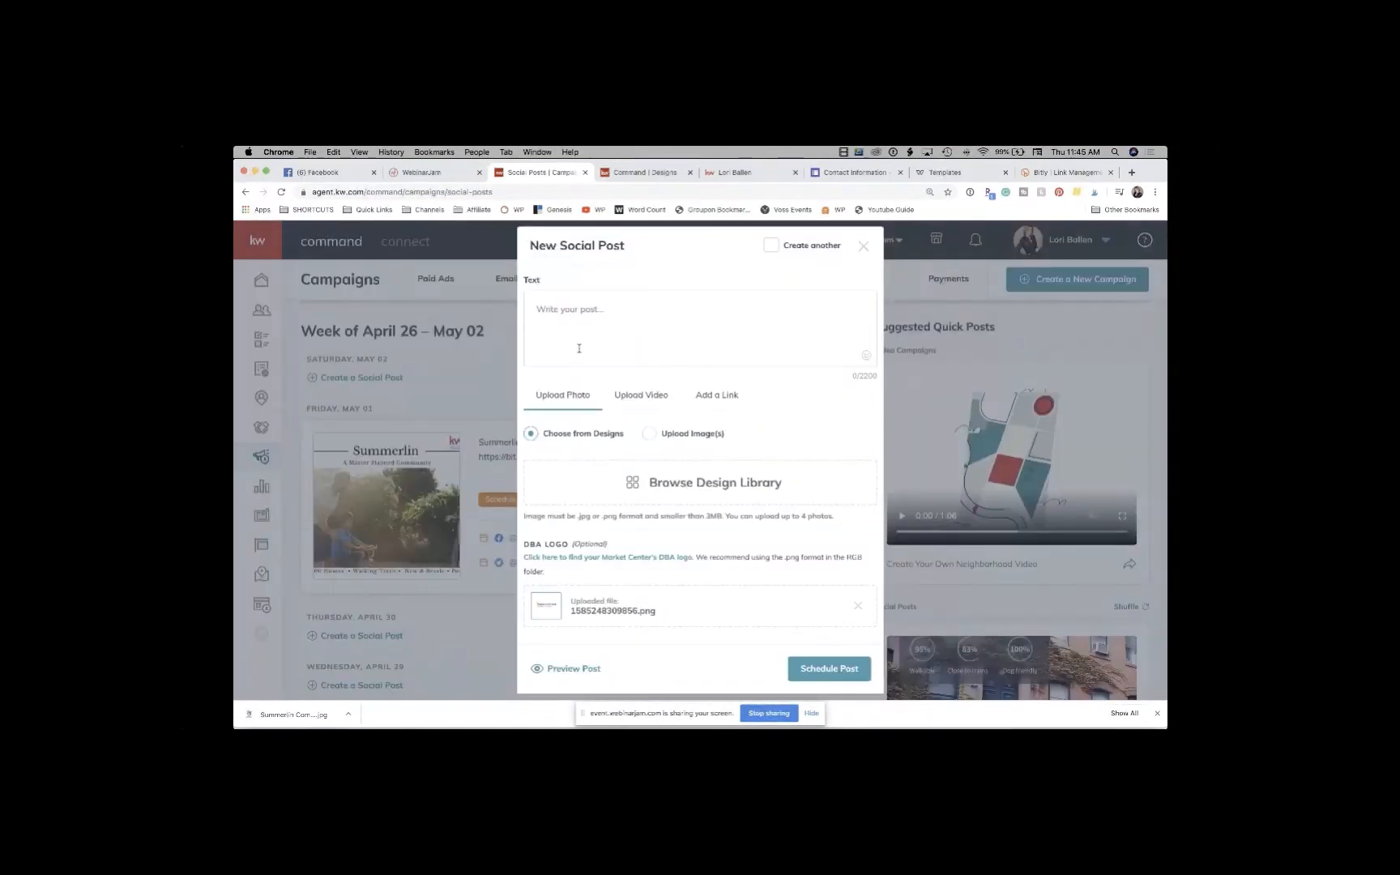
Step: Paste the copied text, replacing its ending so it reads 'Summerlin is on Sale! Download my App to shop homes in Las Vegas.'
{"action": "left_click", "coordinate": [600, 310]}
{"action": "type", "text": "Summerlin is on Sale! Take a Look at Just Reduced Homes in Summerlin. https://bit.ly/2Q0kop5"}
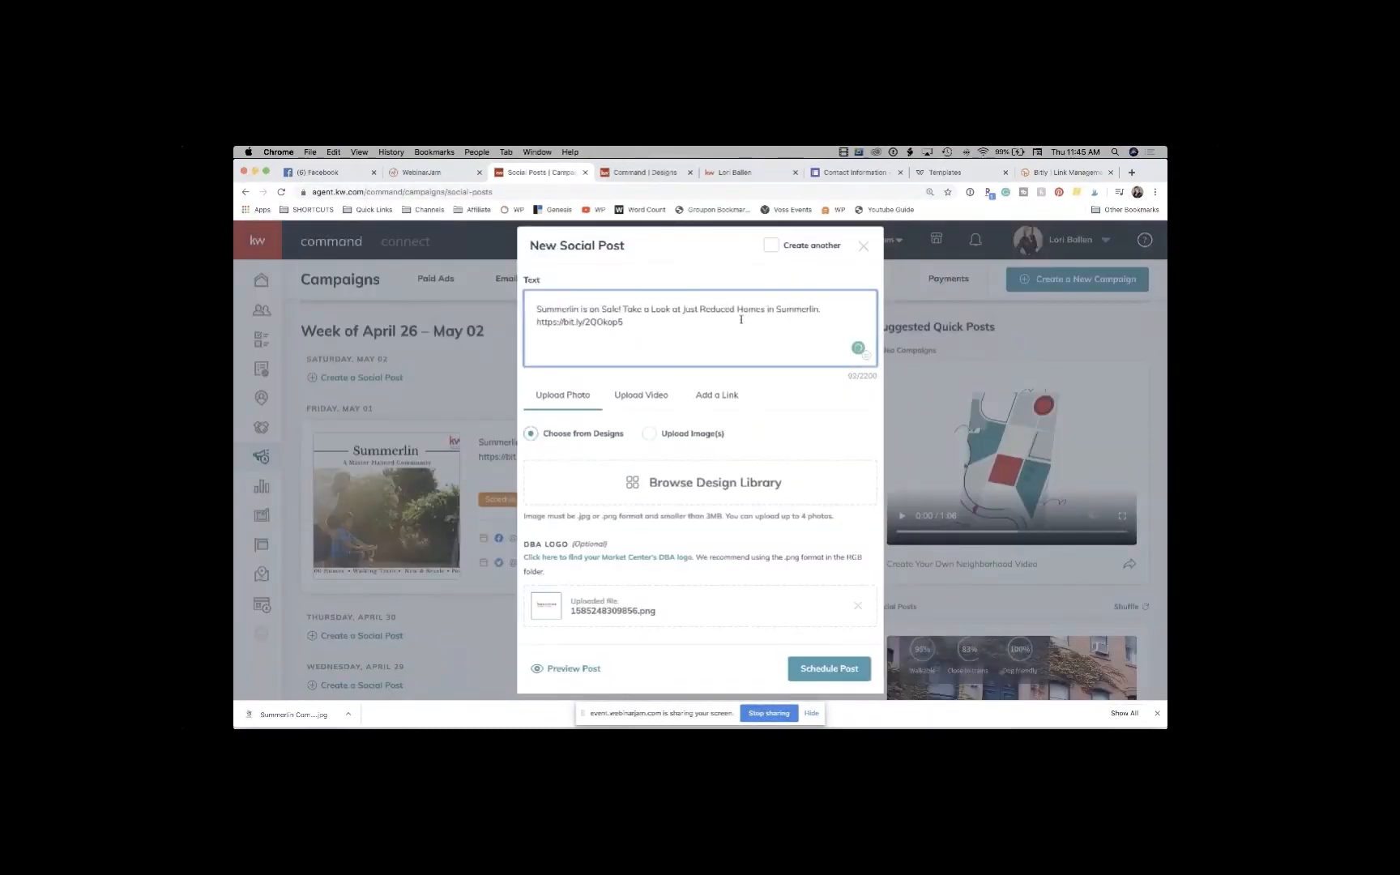
{"action": "left_click_drag", "start_coordinate": [534, 321], "coordinate": [636, 327]}
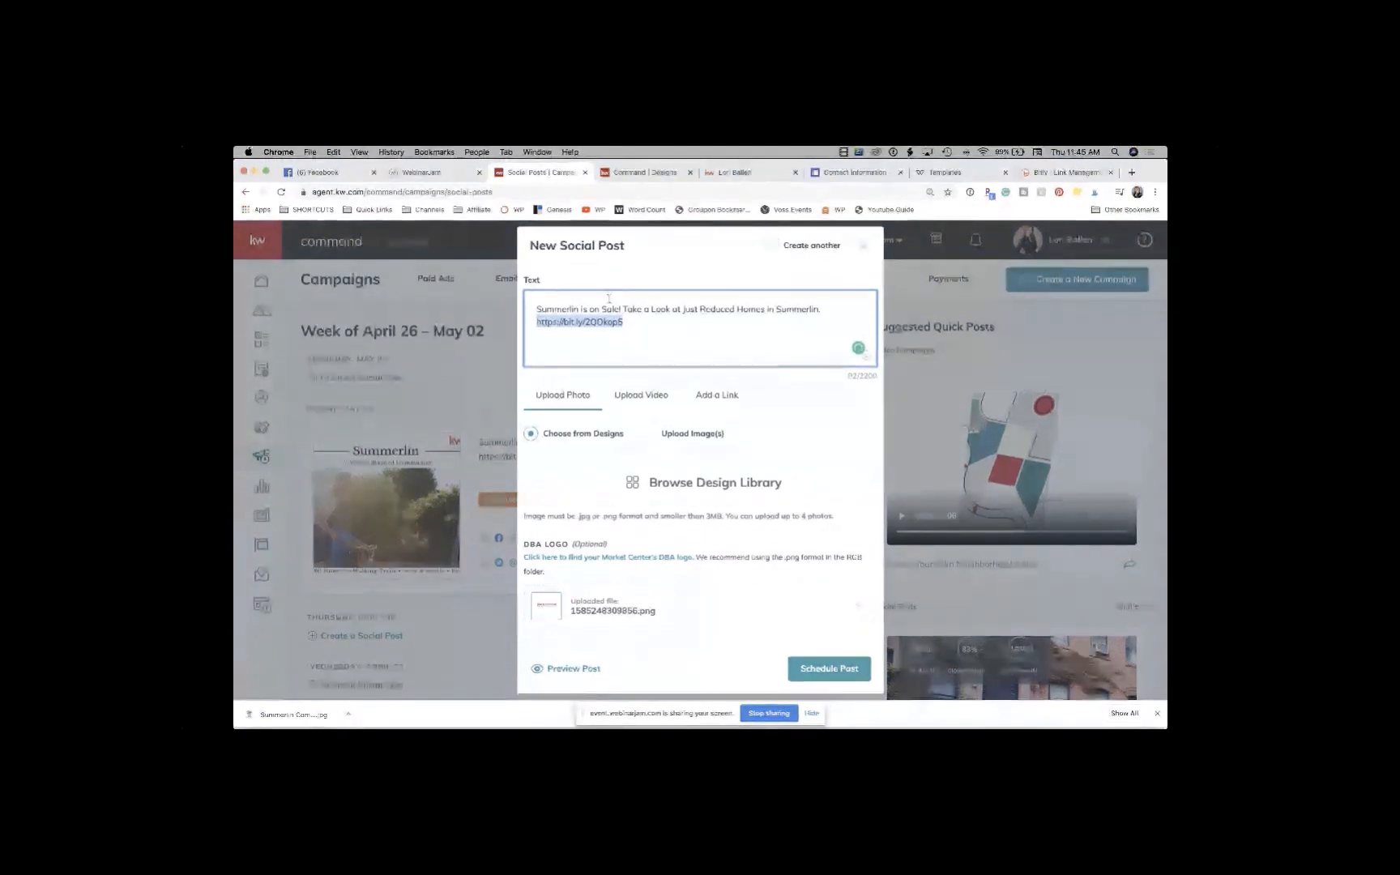
{"action": "left_click", "coordinate": [628, 305]}
{"action": "left_click_drag", "start_coordinate": [626, 306], "coordinate": [654, 323]}
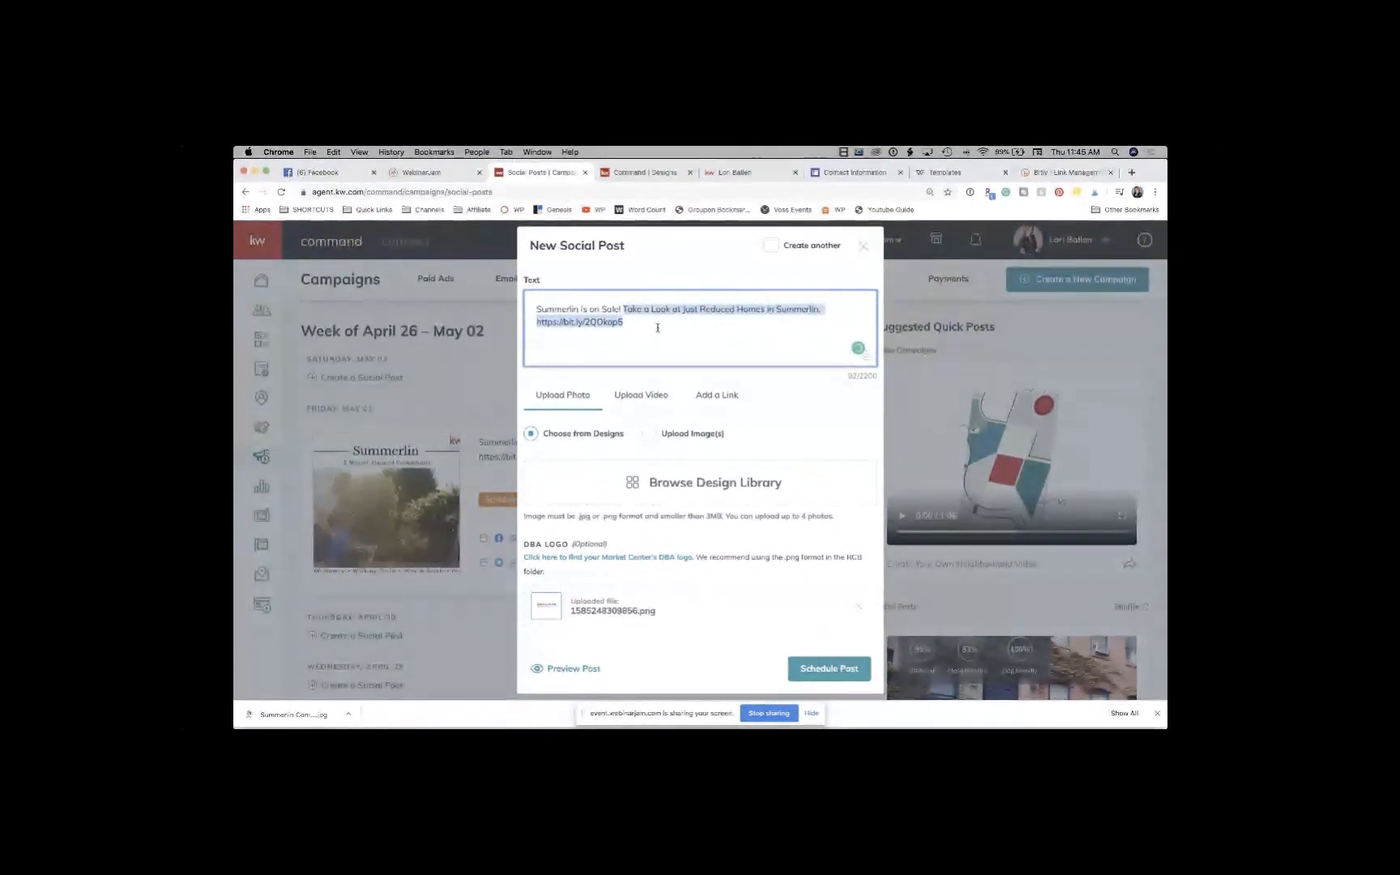
{"action": "type", "text": "Download my A"}
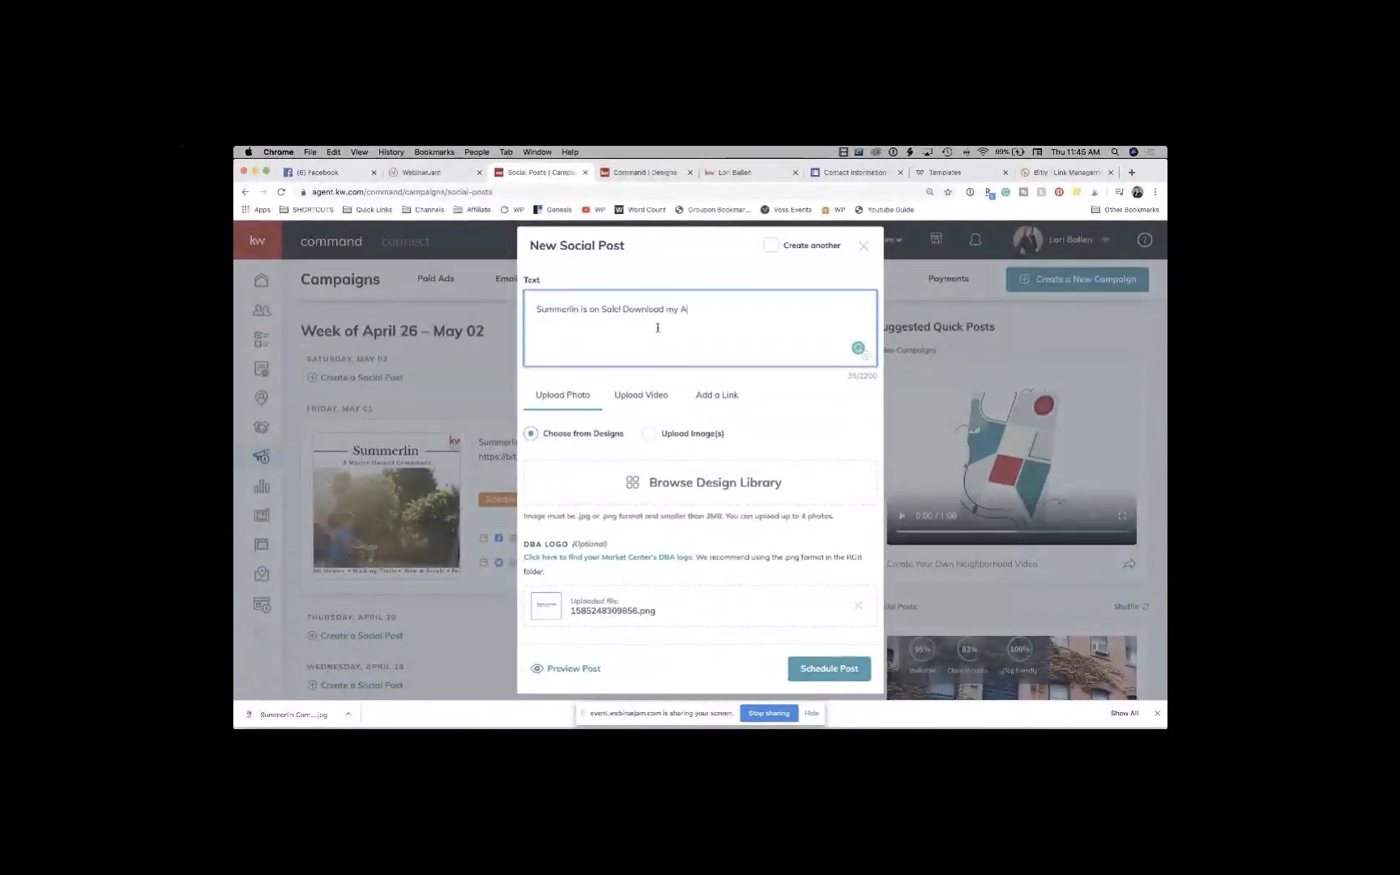
{"action": "type", "text": "pp to shop homes in Las Vegas."}
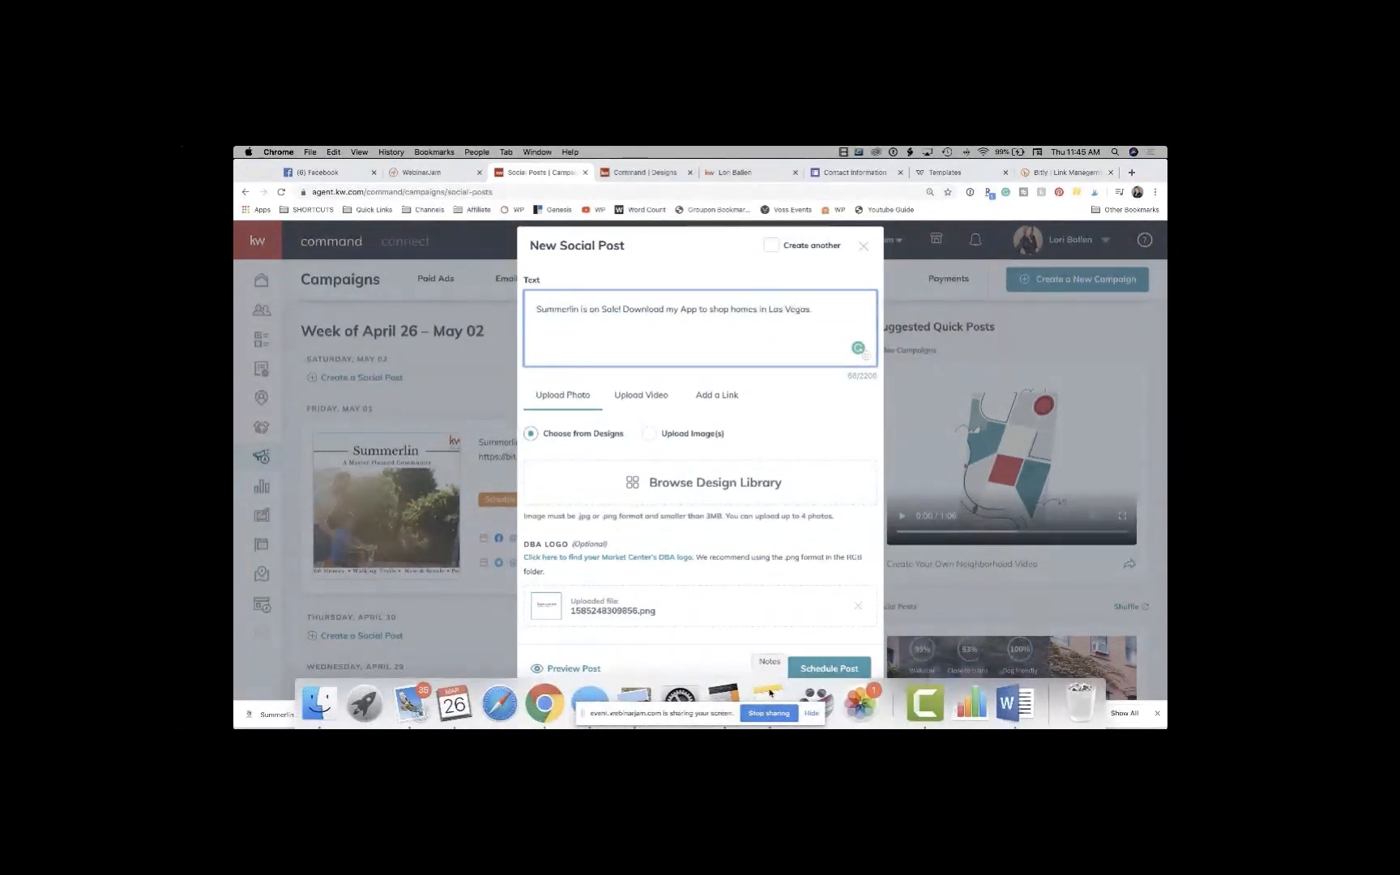
{"action": "left_click", "coordinate": [770, 692]}
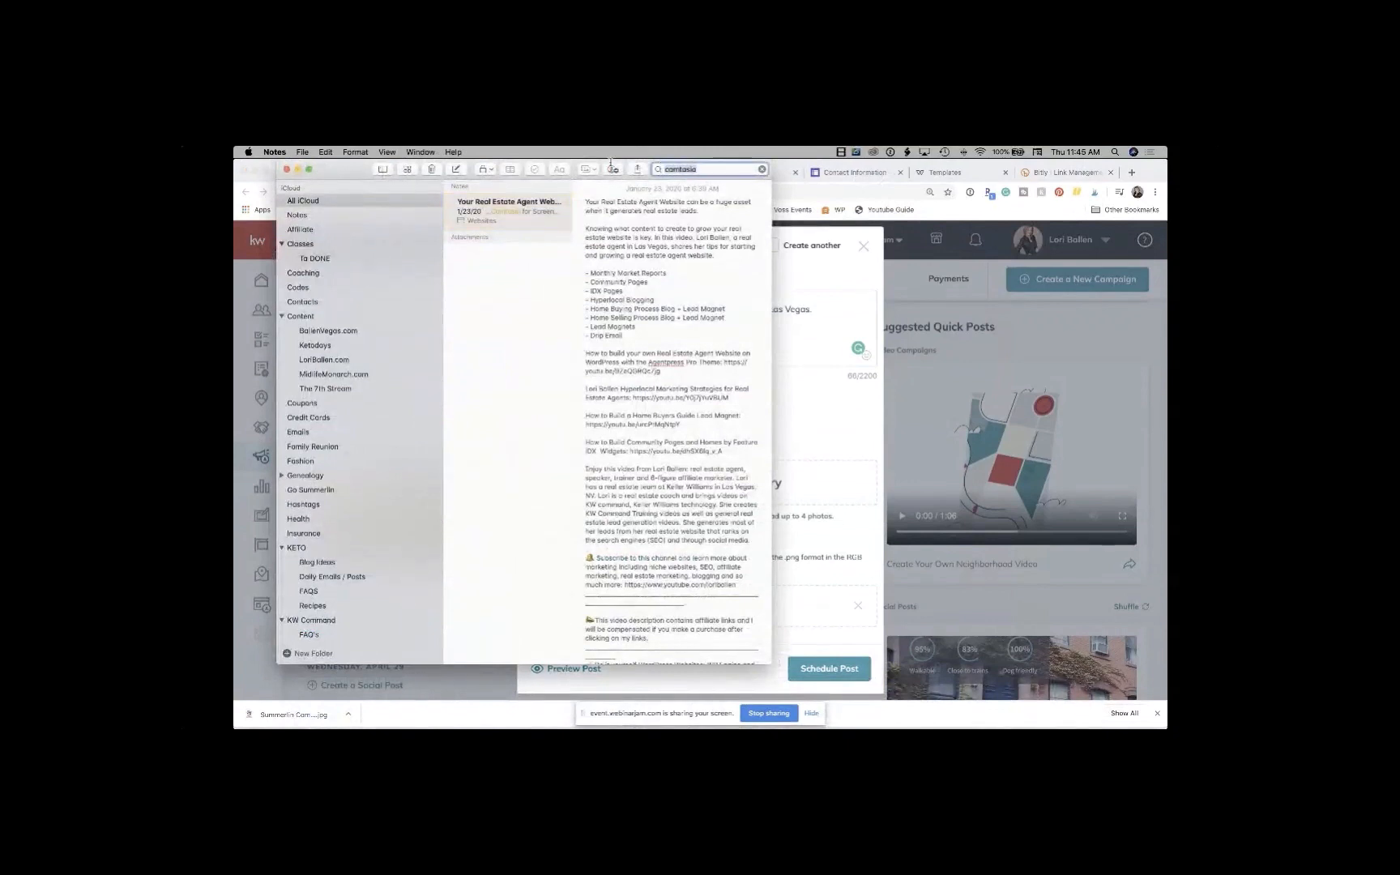
Step: Copy the app URL found by searching Notes for 'app' and paste it below the post text
{"action": "type", "text": "l"}
{"action": "type", "text": "app"}
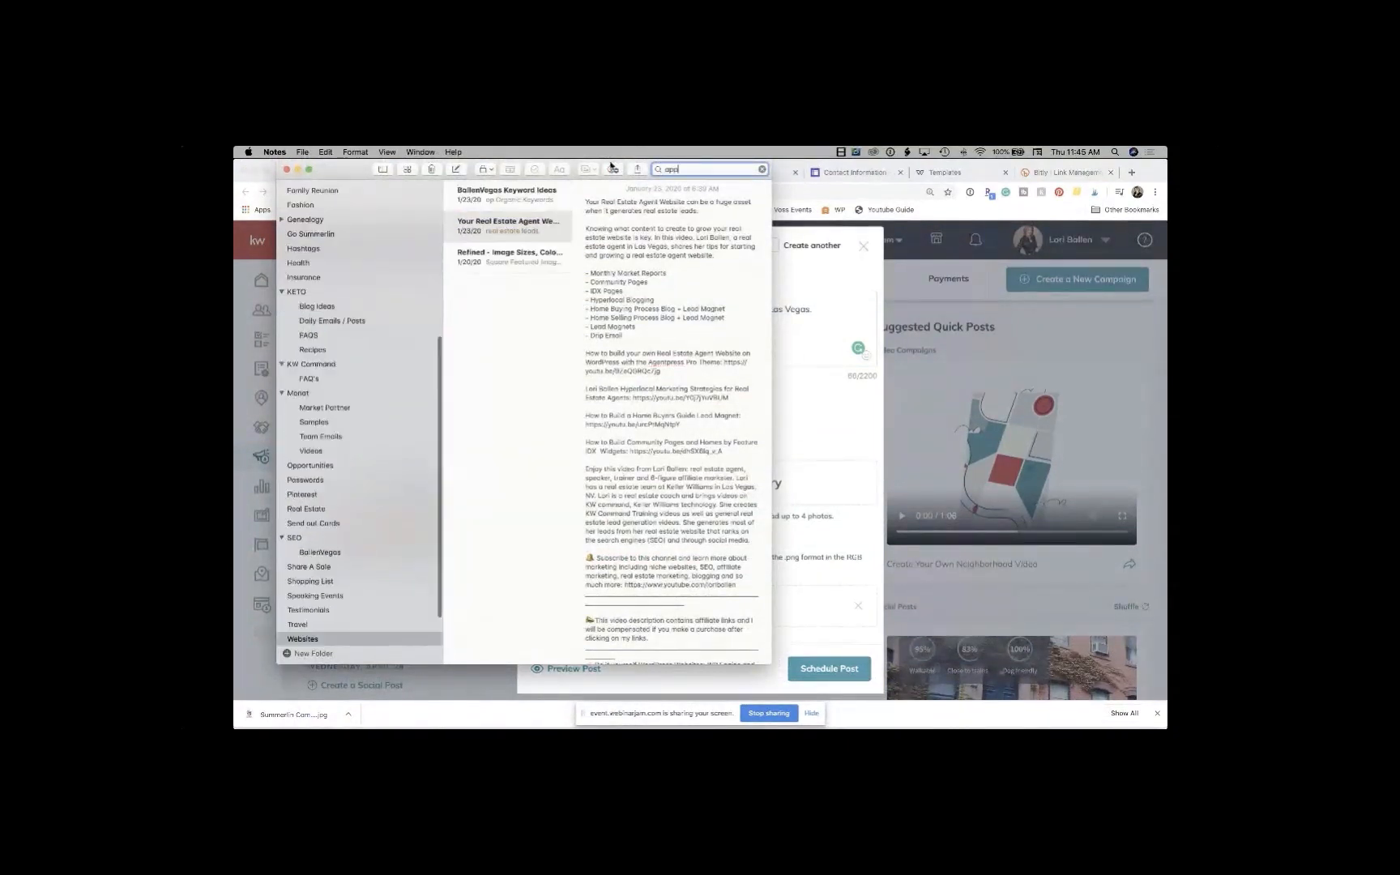
{"action": "left_click_drag", "start_coordinate": [699, 244], "coordinate": [582, 233]}
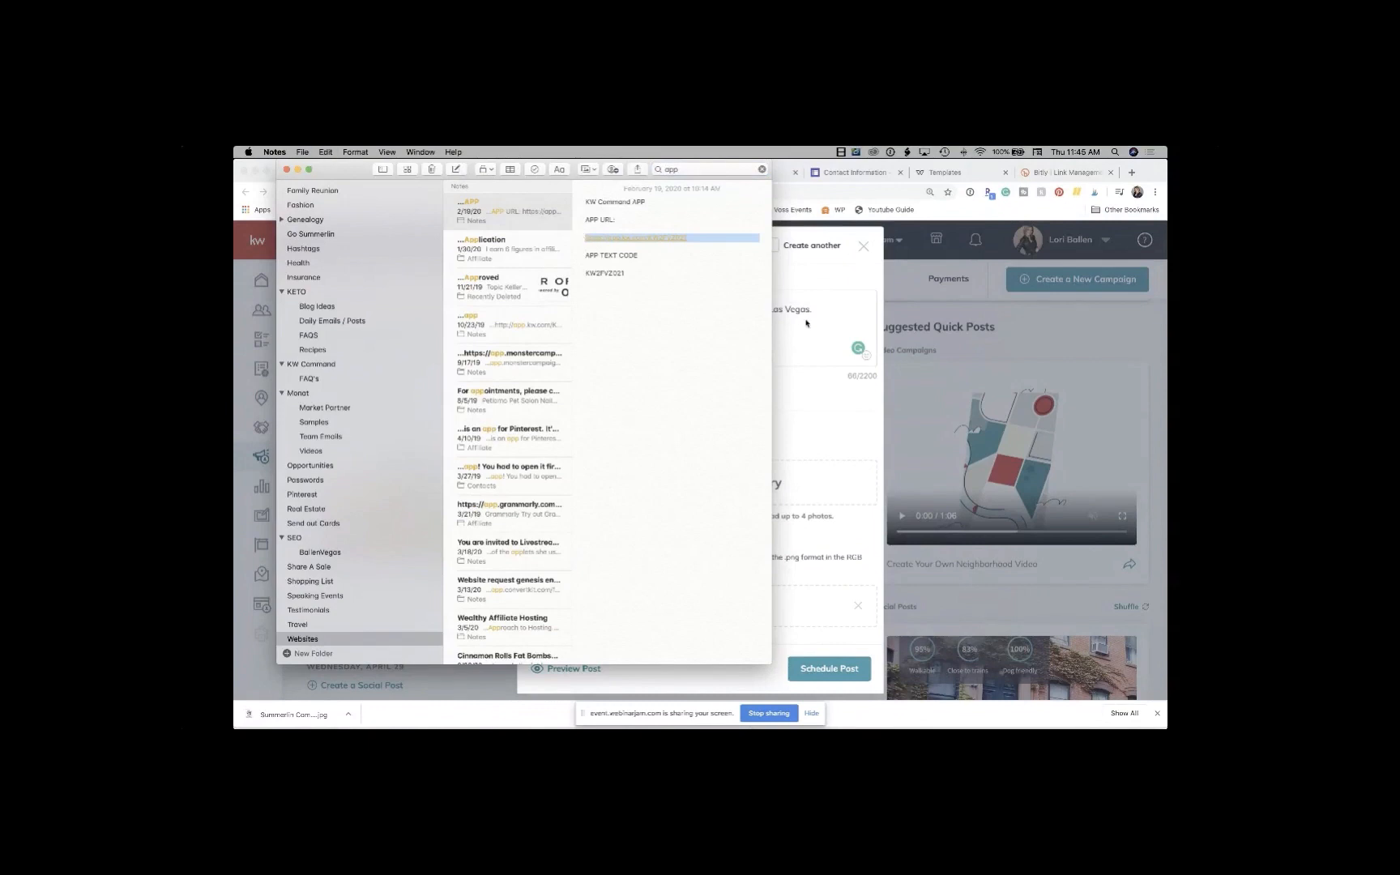
{"action": "left_click", "coordinate": [807, 324]}
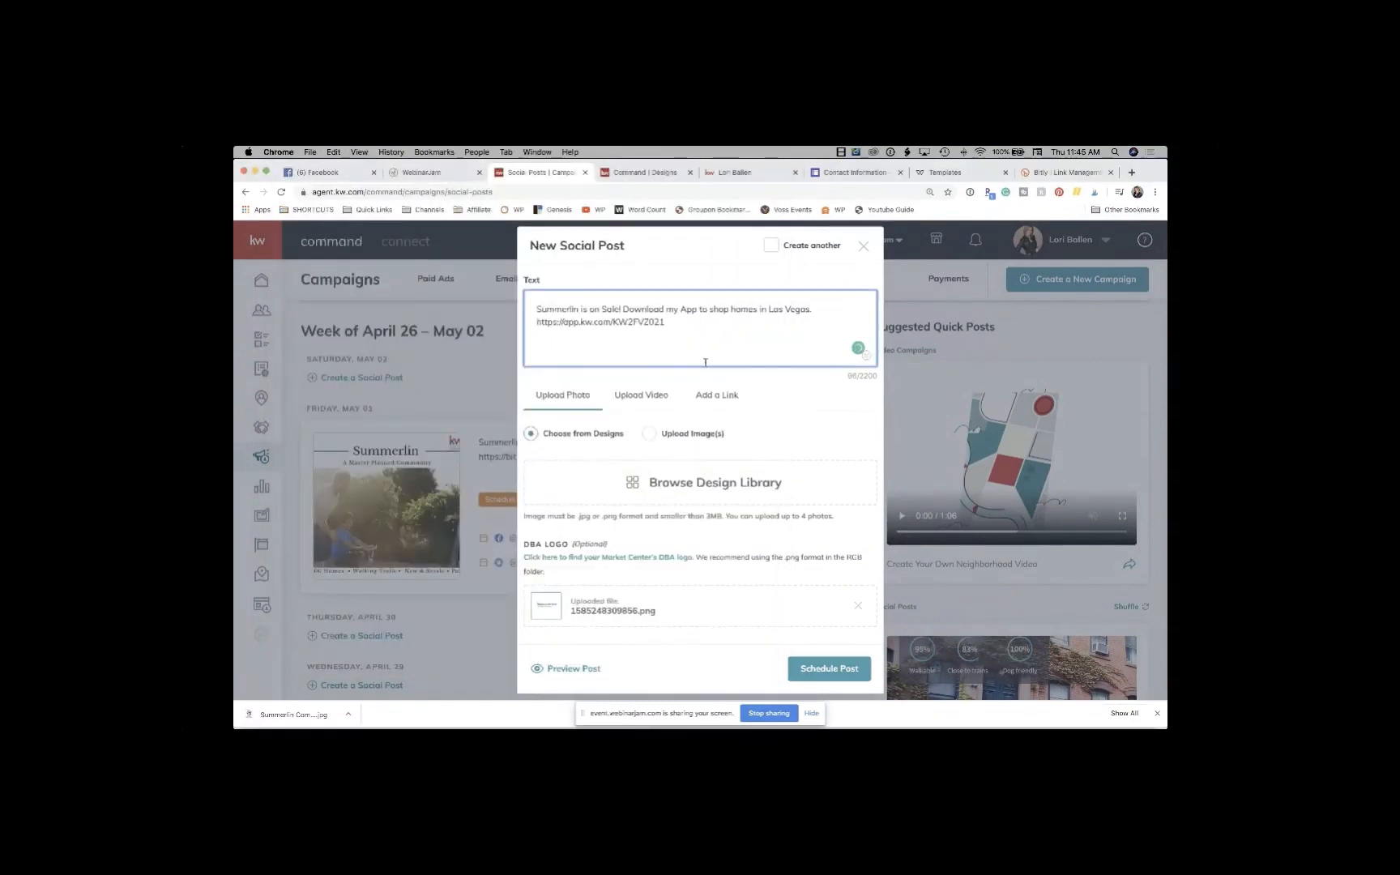
Step: Attach the Summerlin Community Ad design cropped to Wide (1.91:1)
{"action": "scroll", "coordinate": [705, 362], "scroll_direction": "down", "scroll_amount": 2}
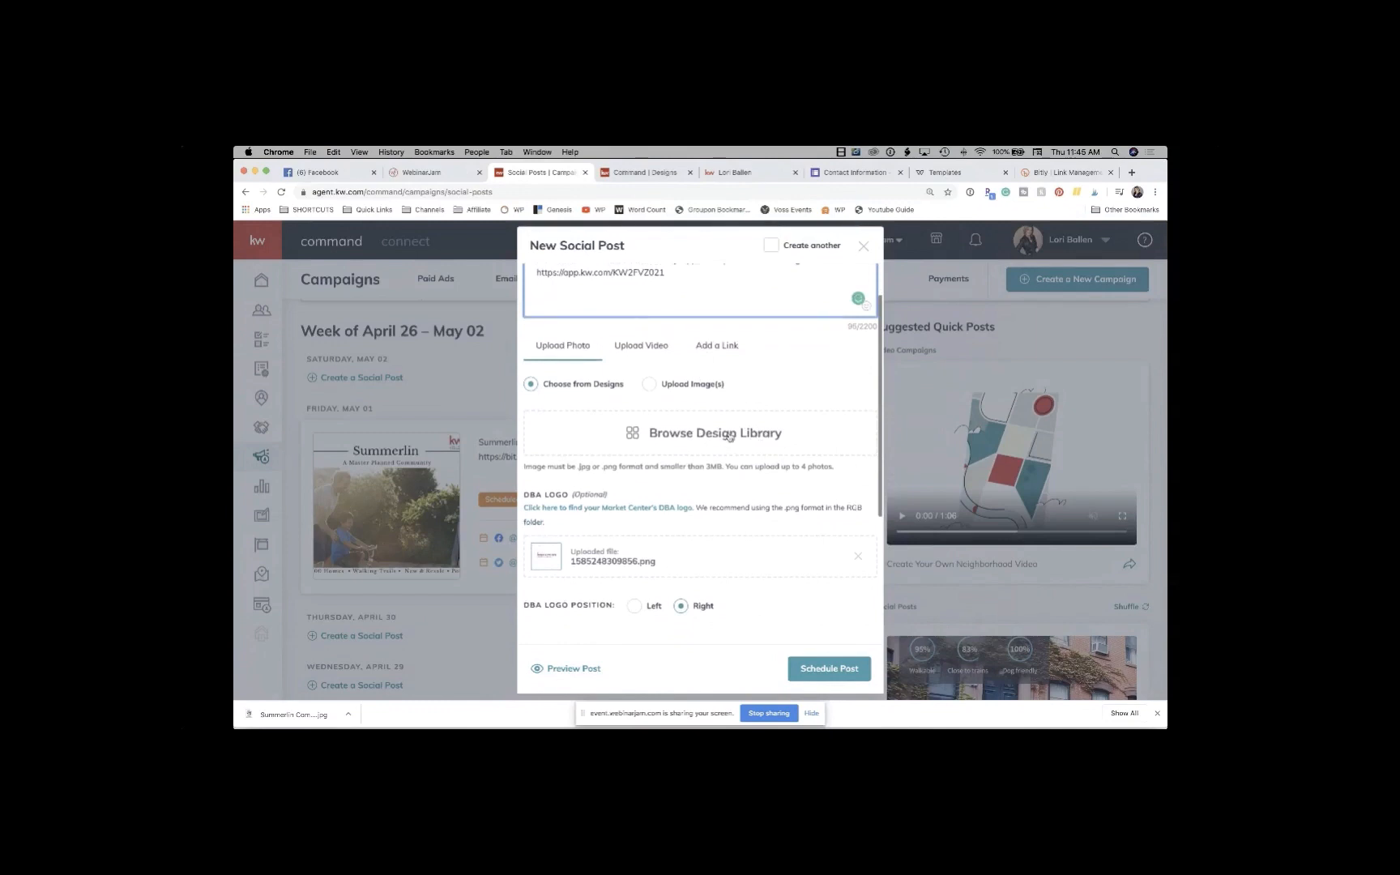
{"action": "left_click", "coordinate": [730, 438]}
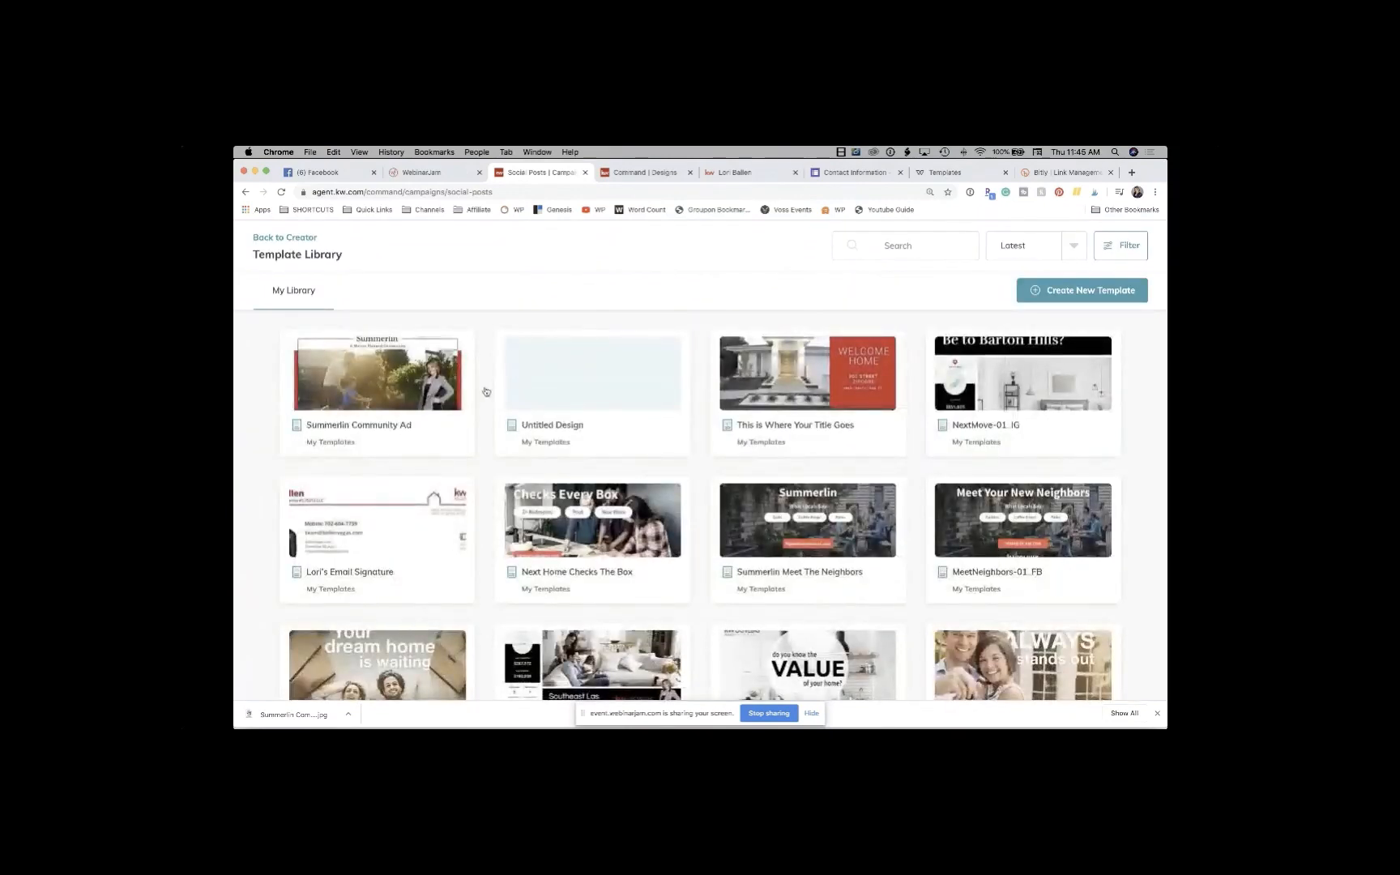
{"action": "left_click", "coordinate": [406, 369]}
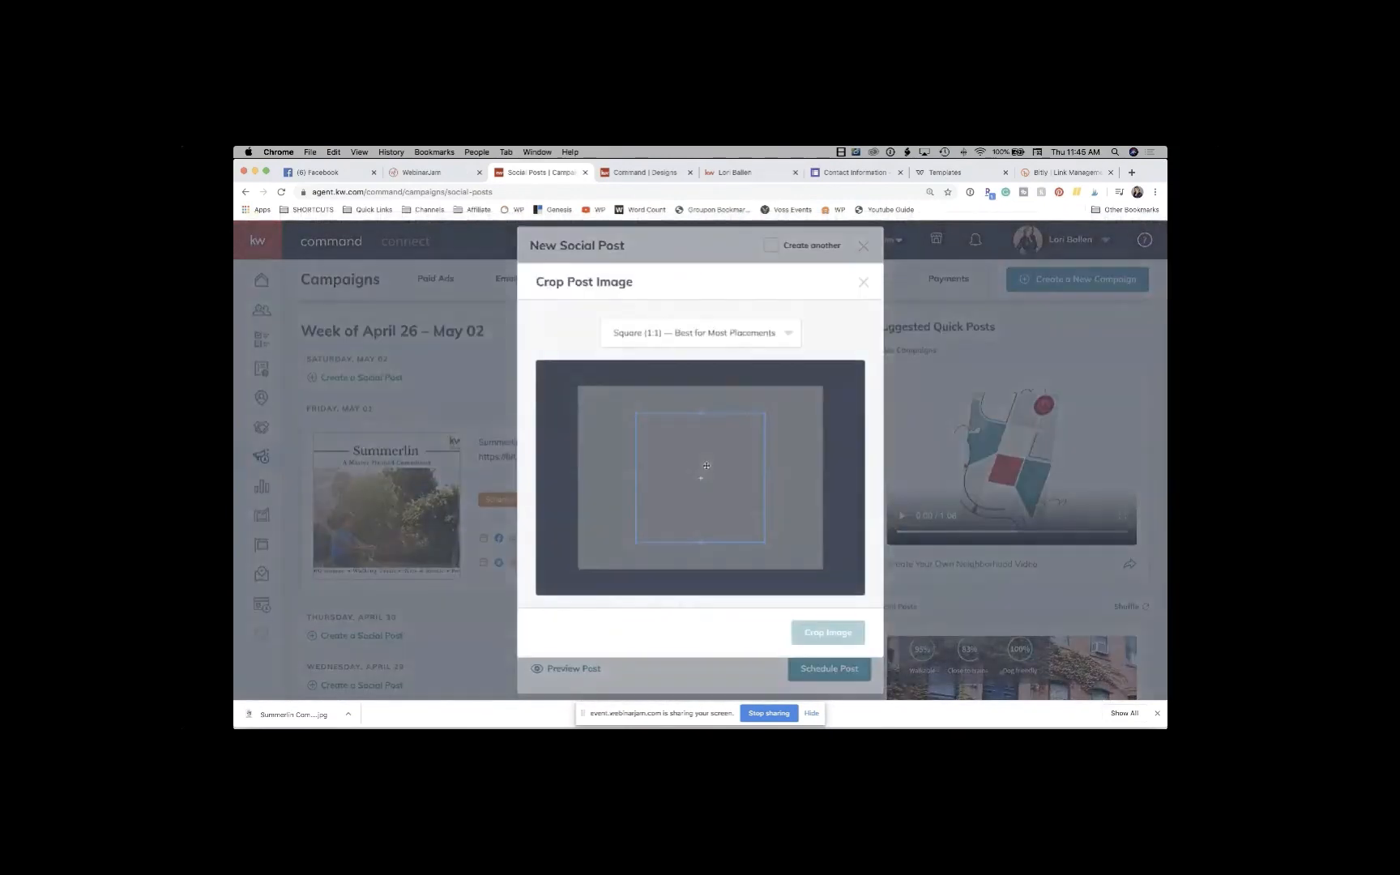
{"action": "left_click", "coordinate": [725, 330]}
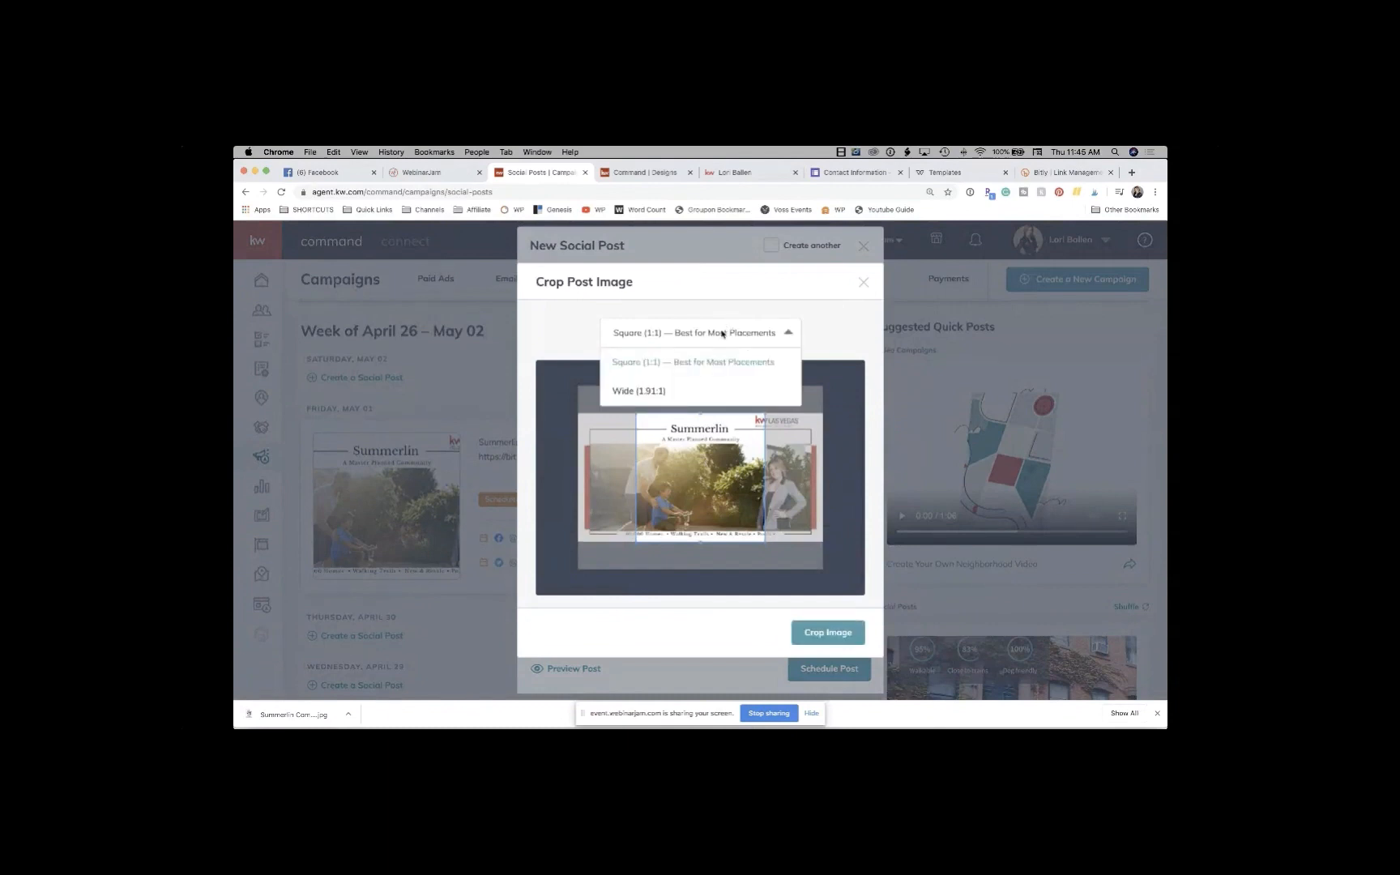
{"action": "left_click", "coordinate": [653, 390]}
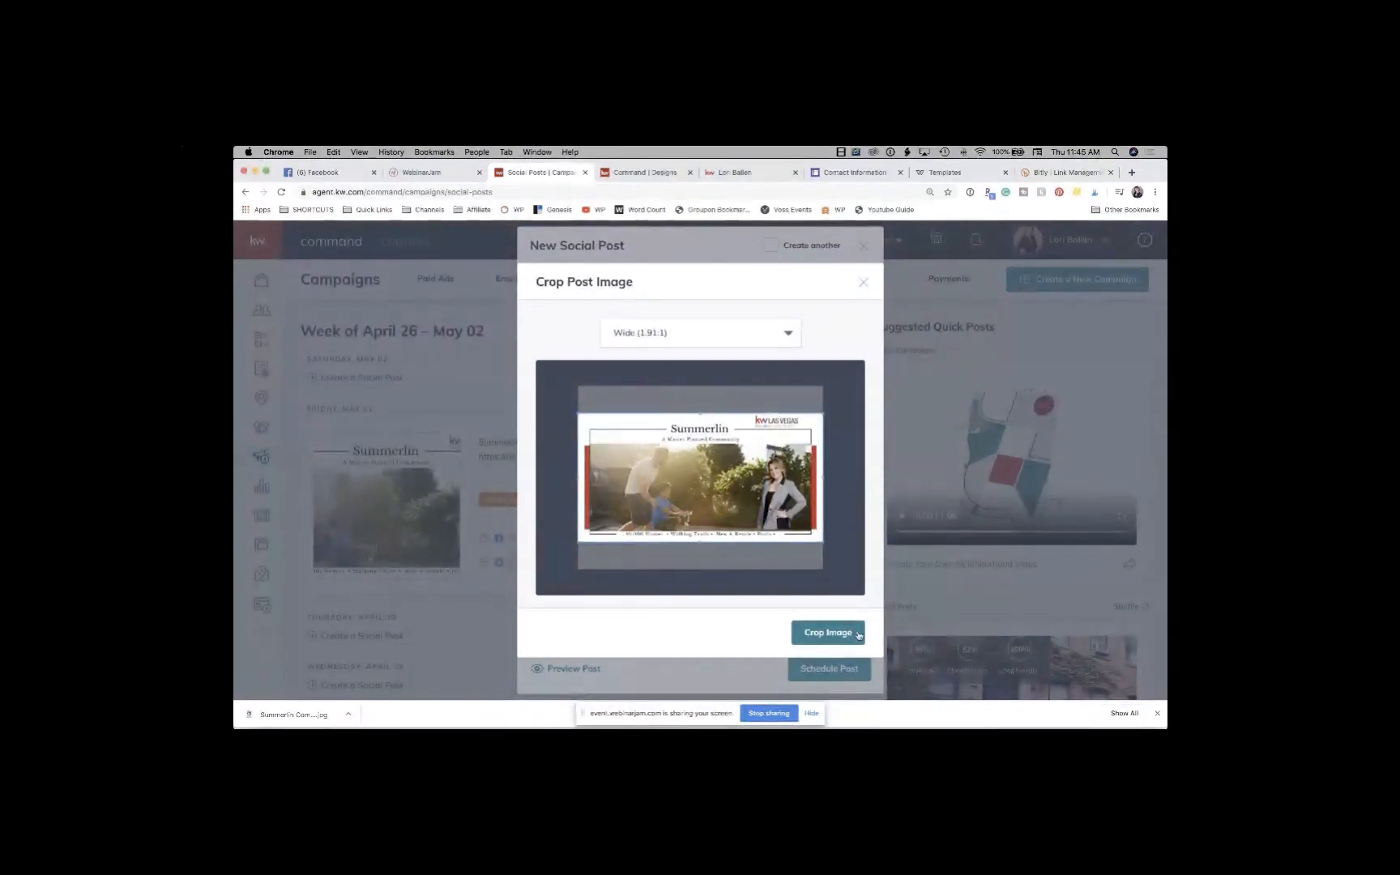
{"action": "left_click", "coordinate": [851, 635]}
Step: Schedule the post for June 1, 2020 at 10:00 AM
{"action": "scroll", "coordinate": [788, 576], "scroll_direction": "down", "scroll_amount": 5}
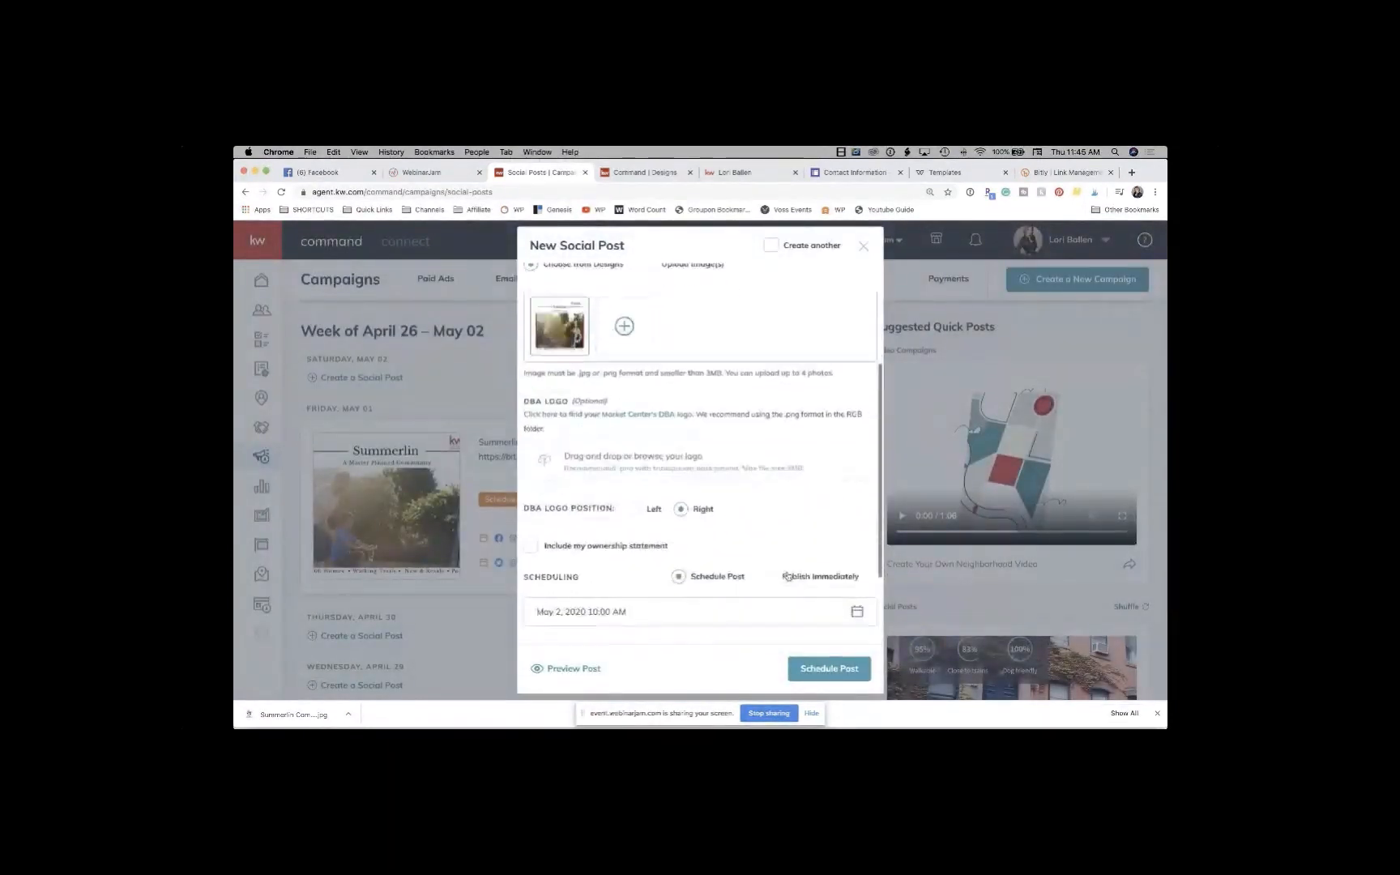
{"action": "left_click", "coordinate": [636, 523]}
{"action": "scroll", "coordinate": [628, 528], "scroll_direction": "down", "scroll_amount": 3}
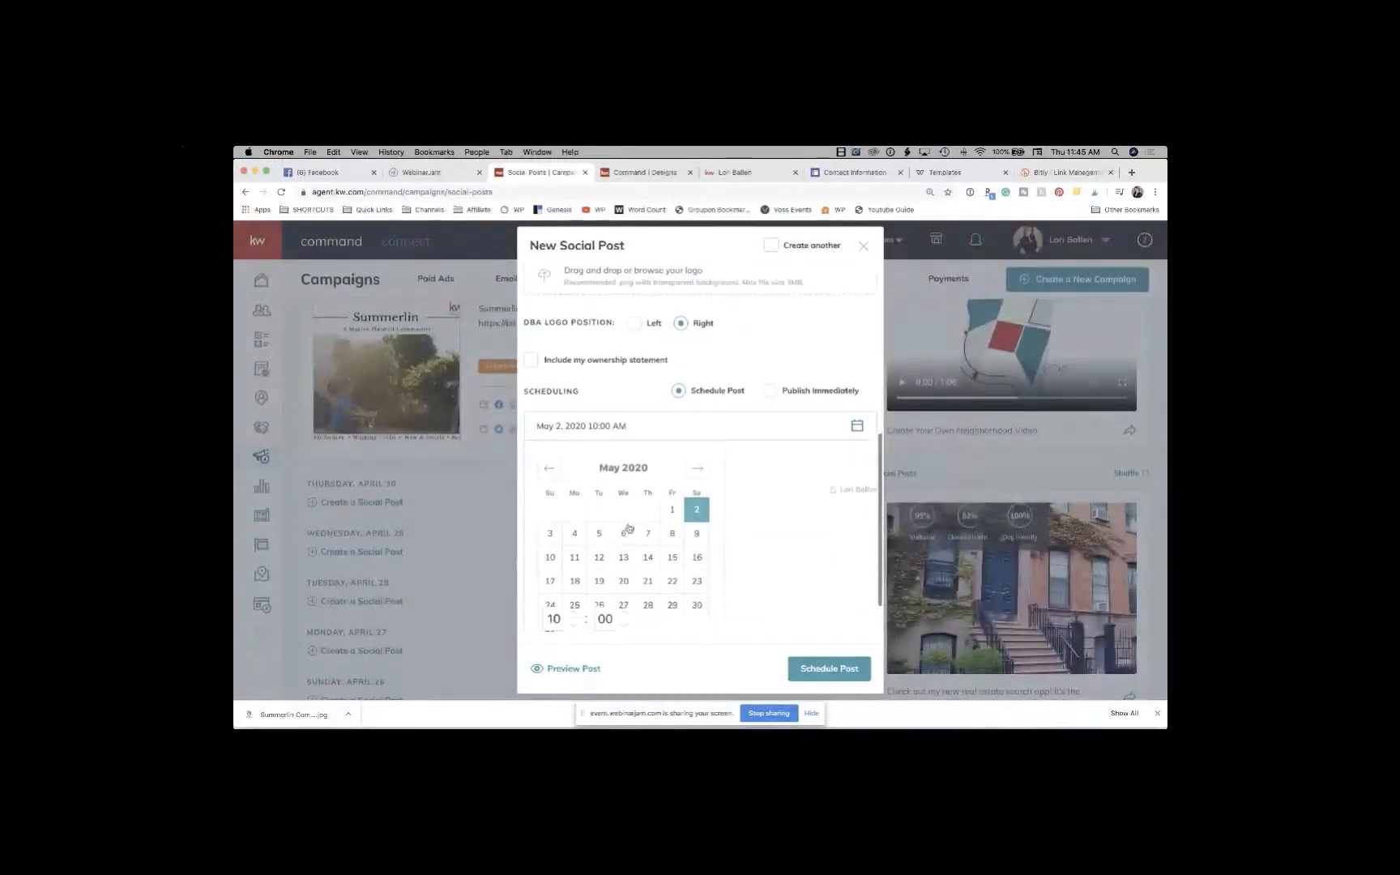
{"action": "left_click", "coordinate": [696, 417]}
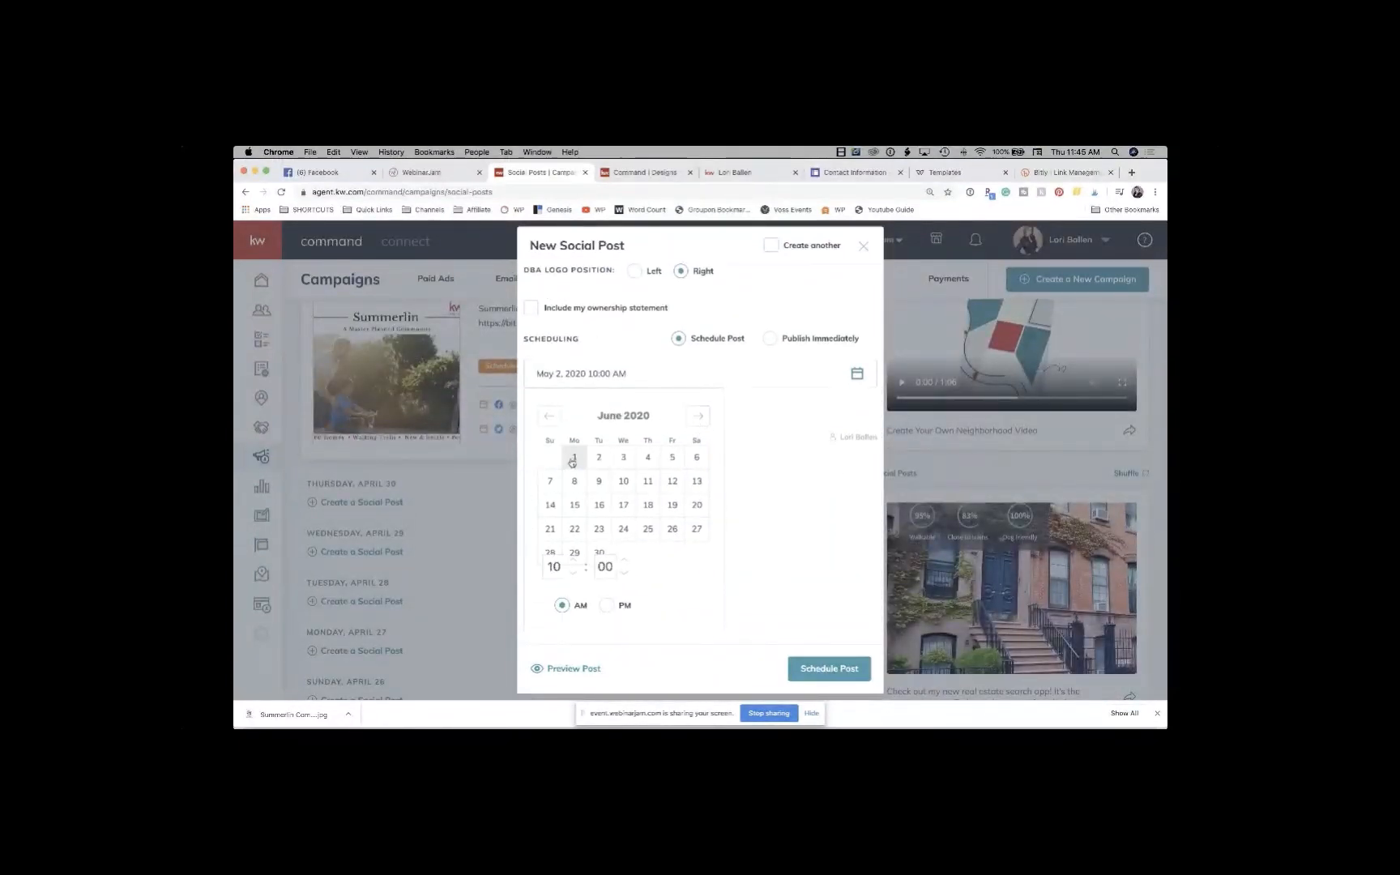
{"action": "left_click", "coordinate": [573, 459]}
Step: Preview the Facebook post, then add the Twitter page as a second channel
{"action": "left_click", "coordinate": [585, 669]}
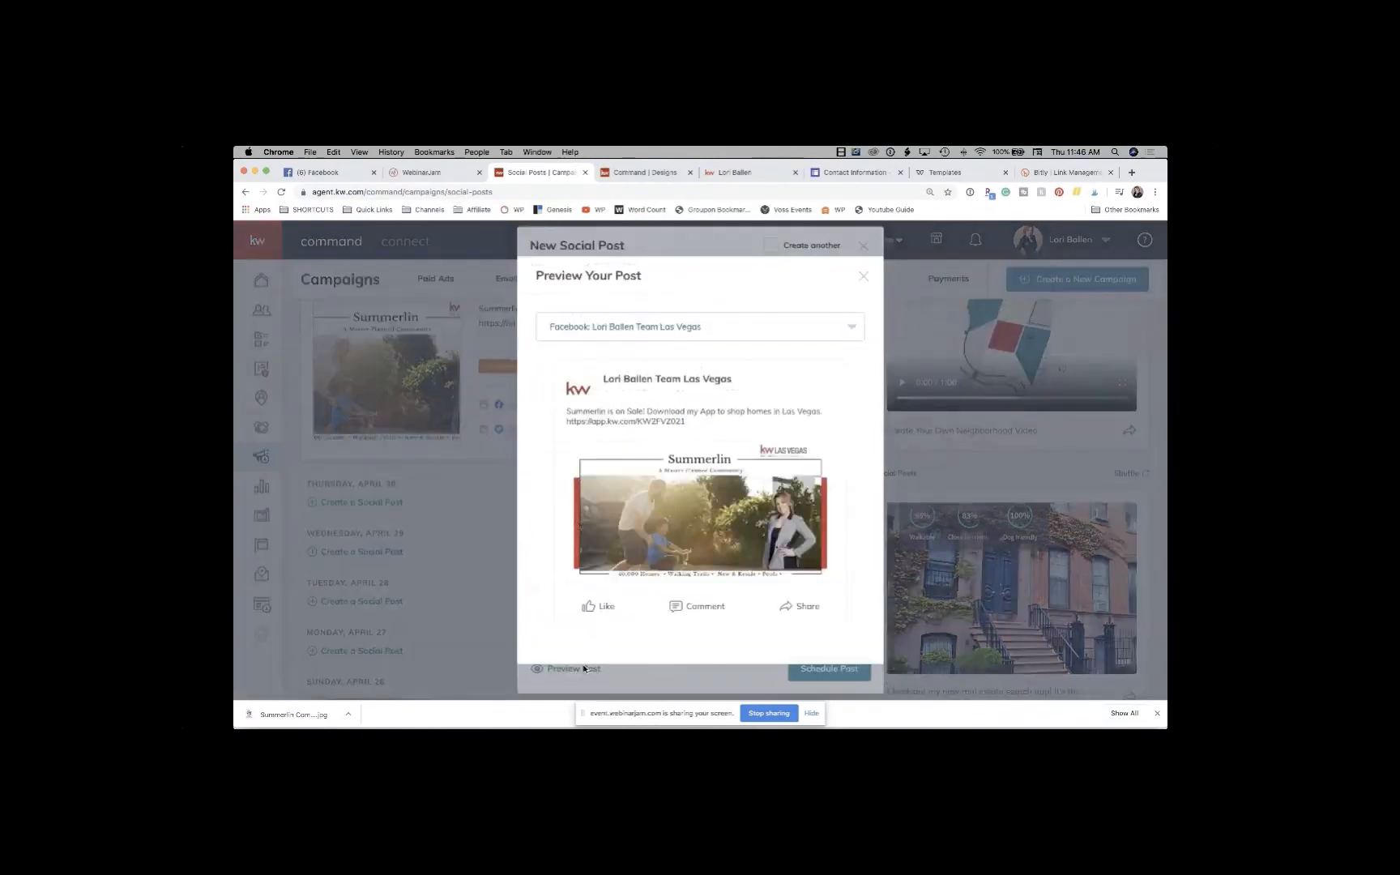
{"action": "left_click", "coordinate": [860, 280]}
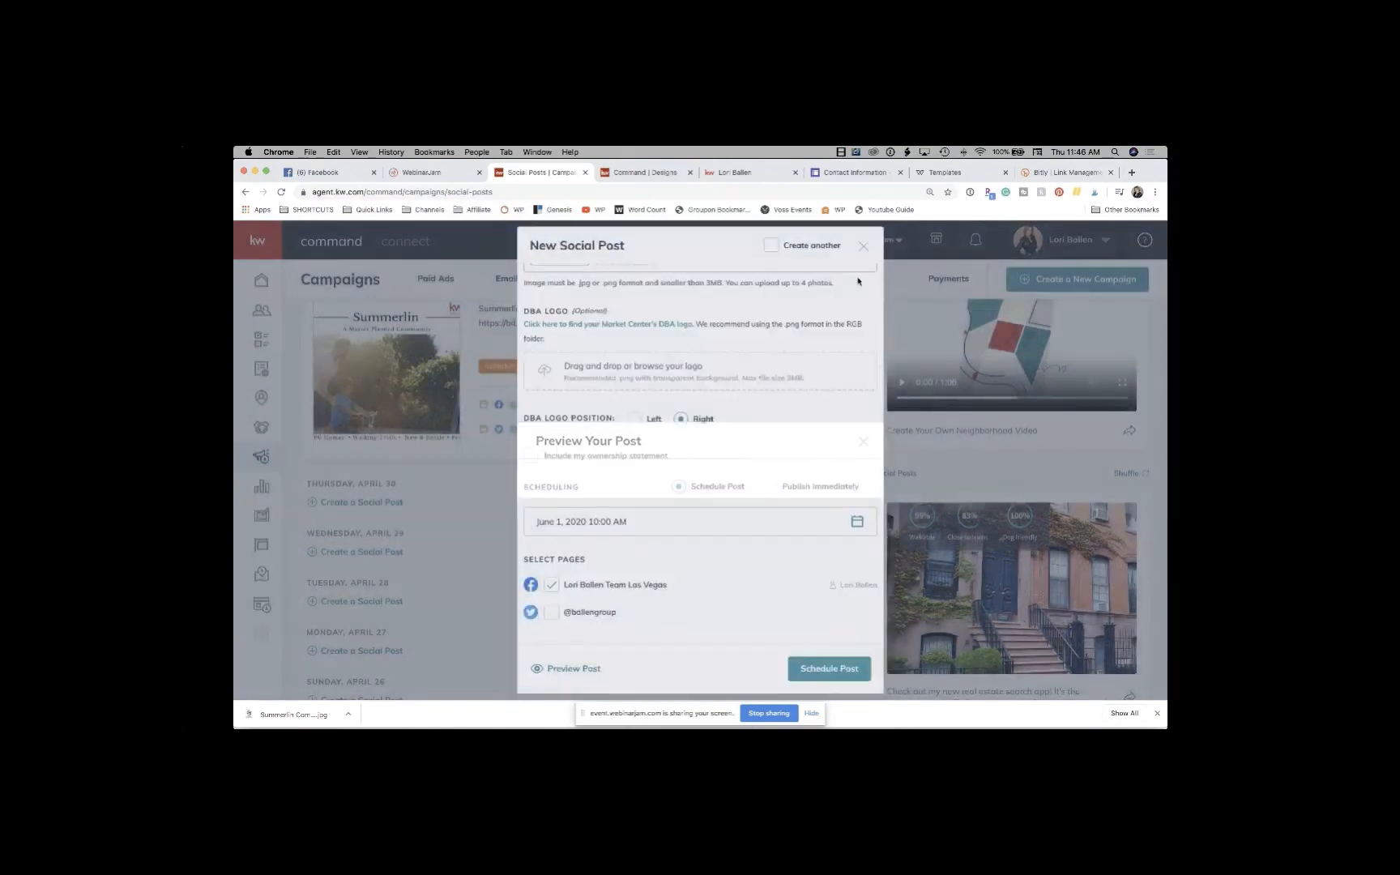
{"action": "left_click", "coordinate": [551, 613]}
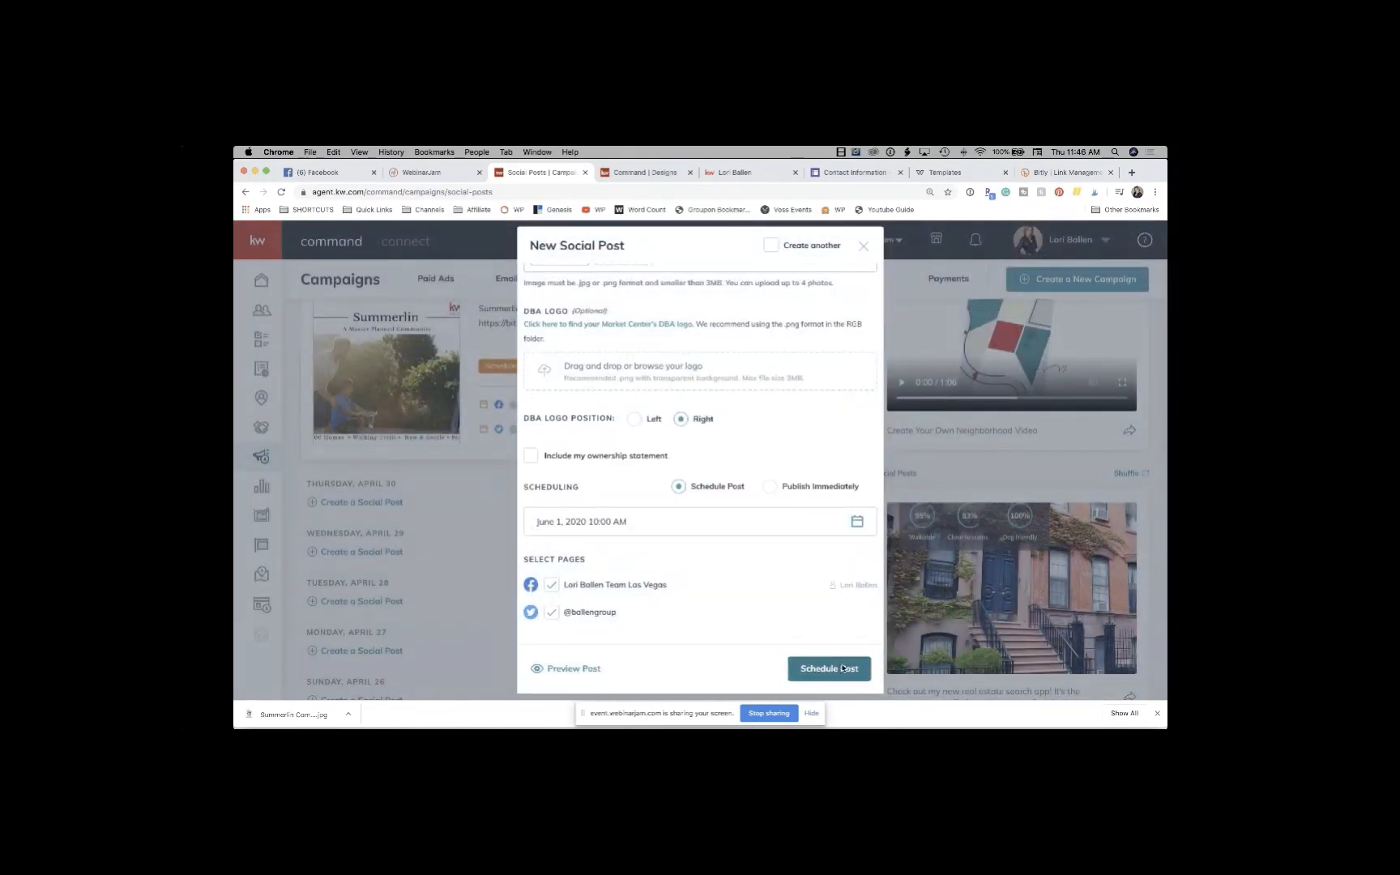
{"action": "left_click", "coordinate": [842, 670]}
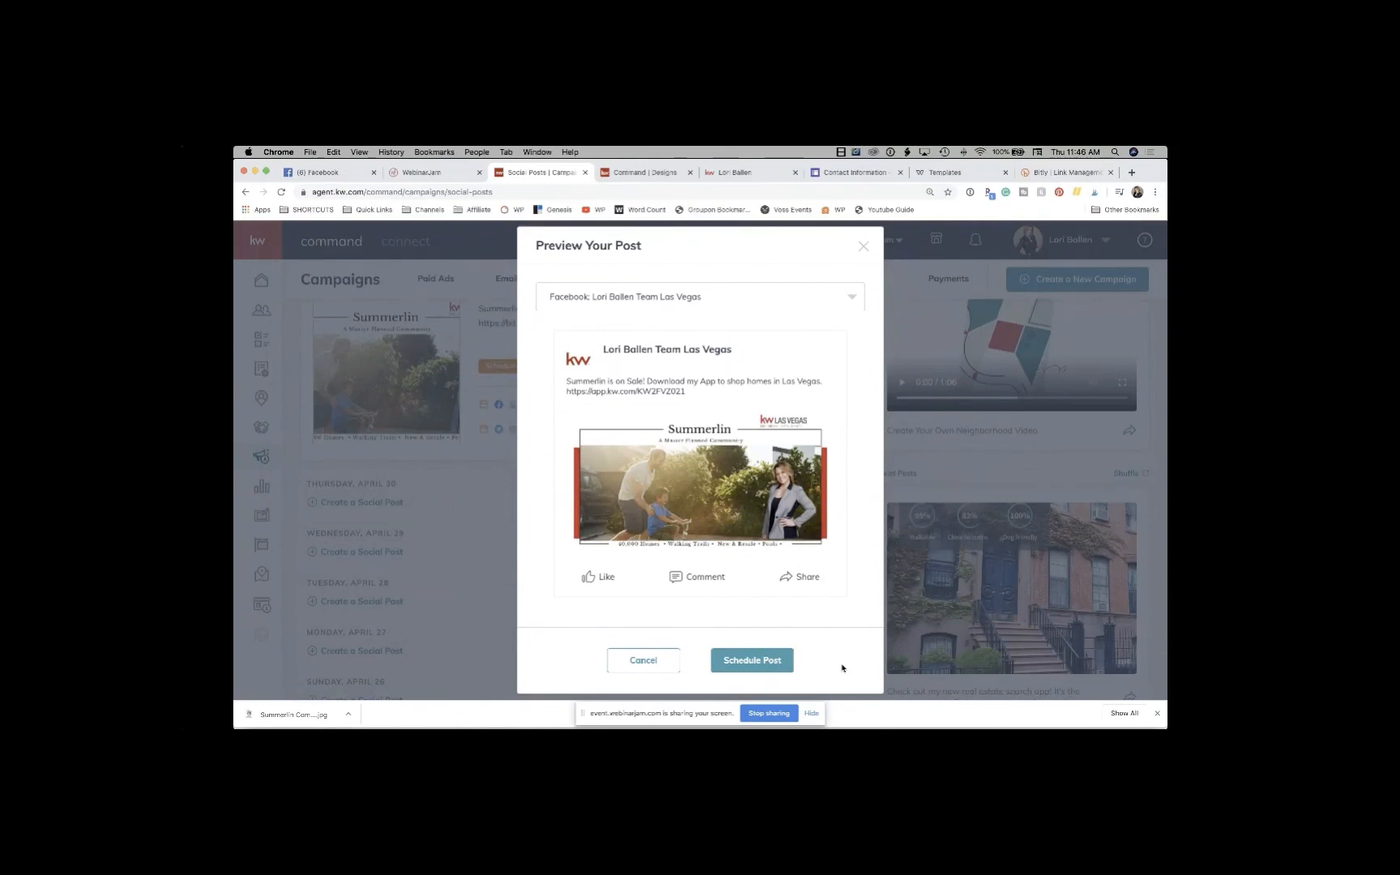
{"action": "left_click", "coordinate": [863, 246]}
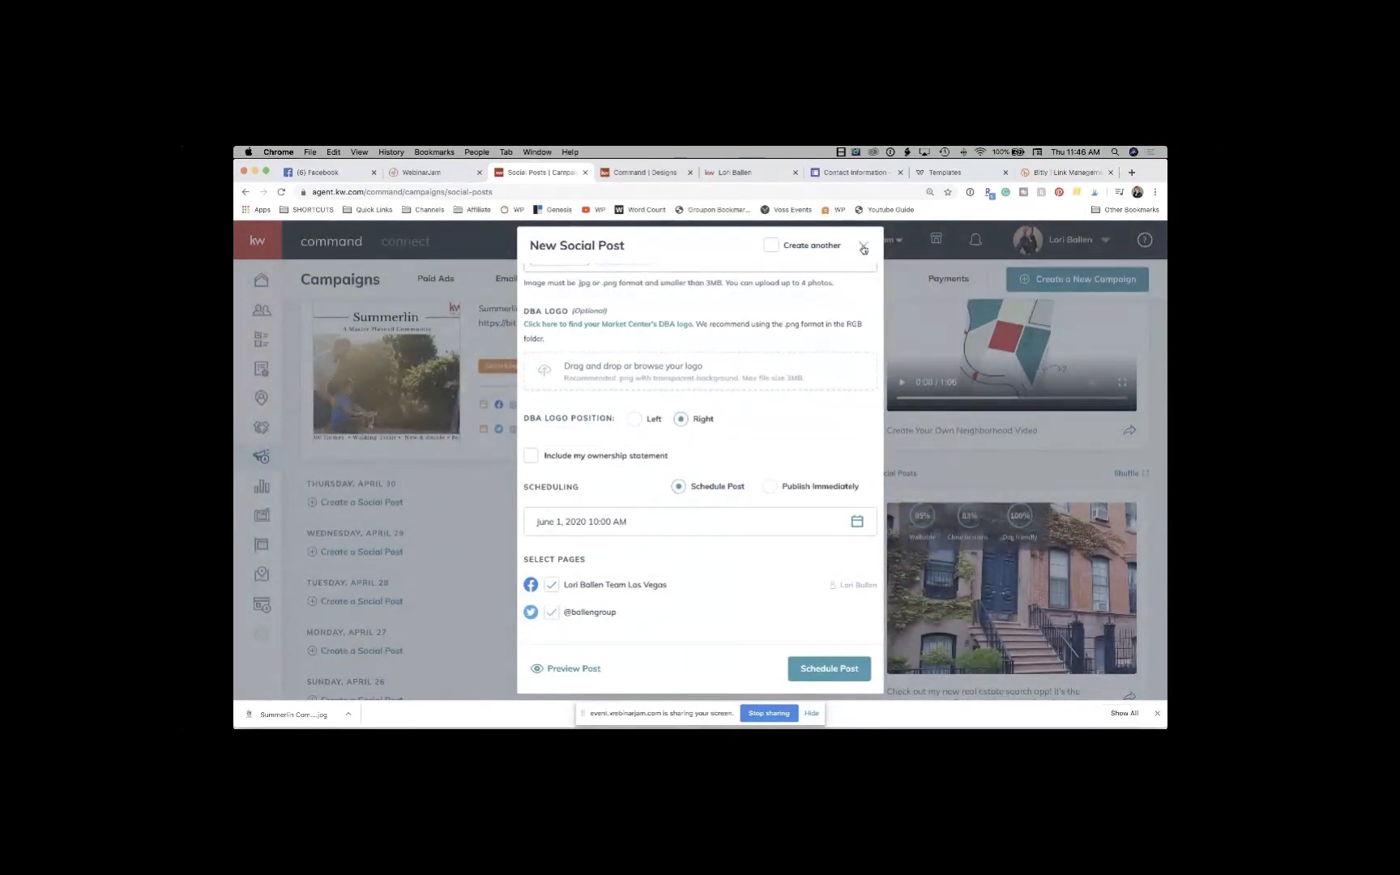
Step: Close the New Social Post form and switch to the Summerlin design editor
{"action": "left_click", "coordinate": [864, 246]}
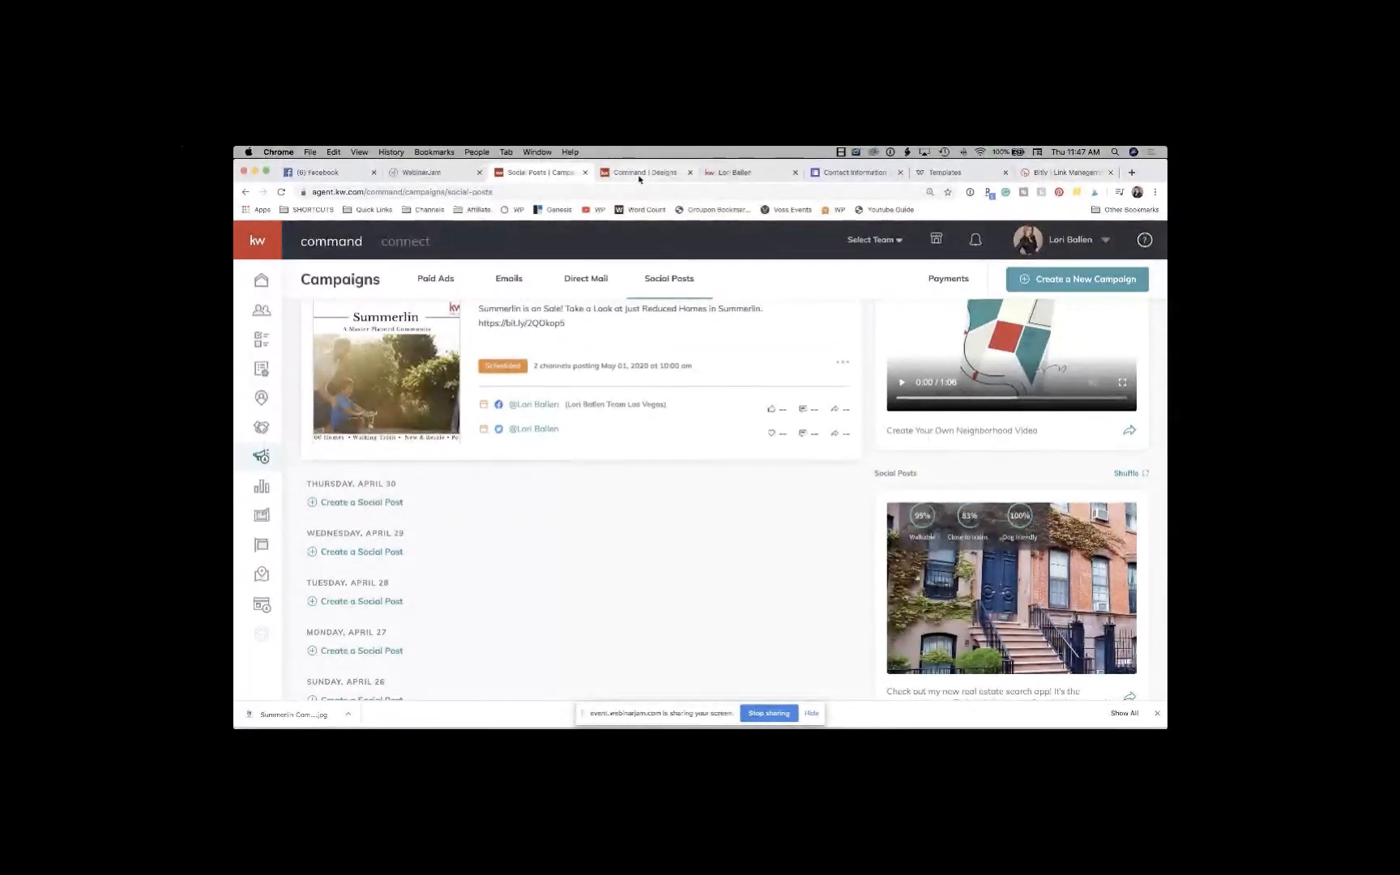
{"action": "left_click", "coordinate": [639, 174]}
Step: Sort The Hills search results by Days On Market and select the &sort=listing_date URL part
{"action": "left_click", "coordinate": [717, 174]}
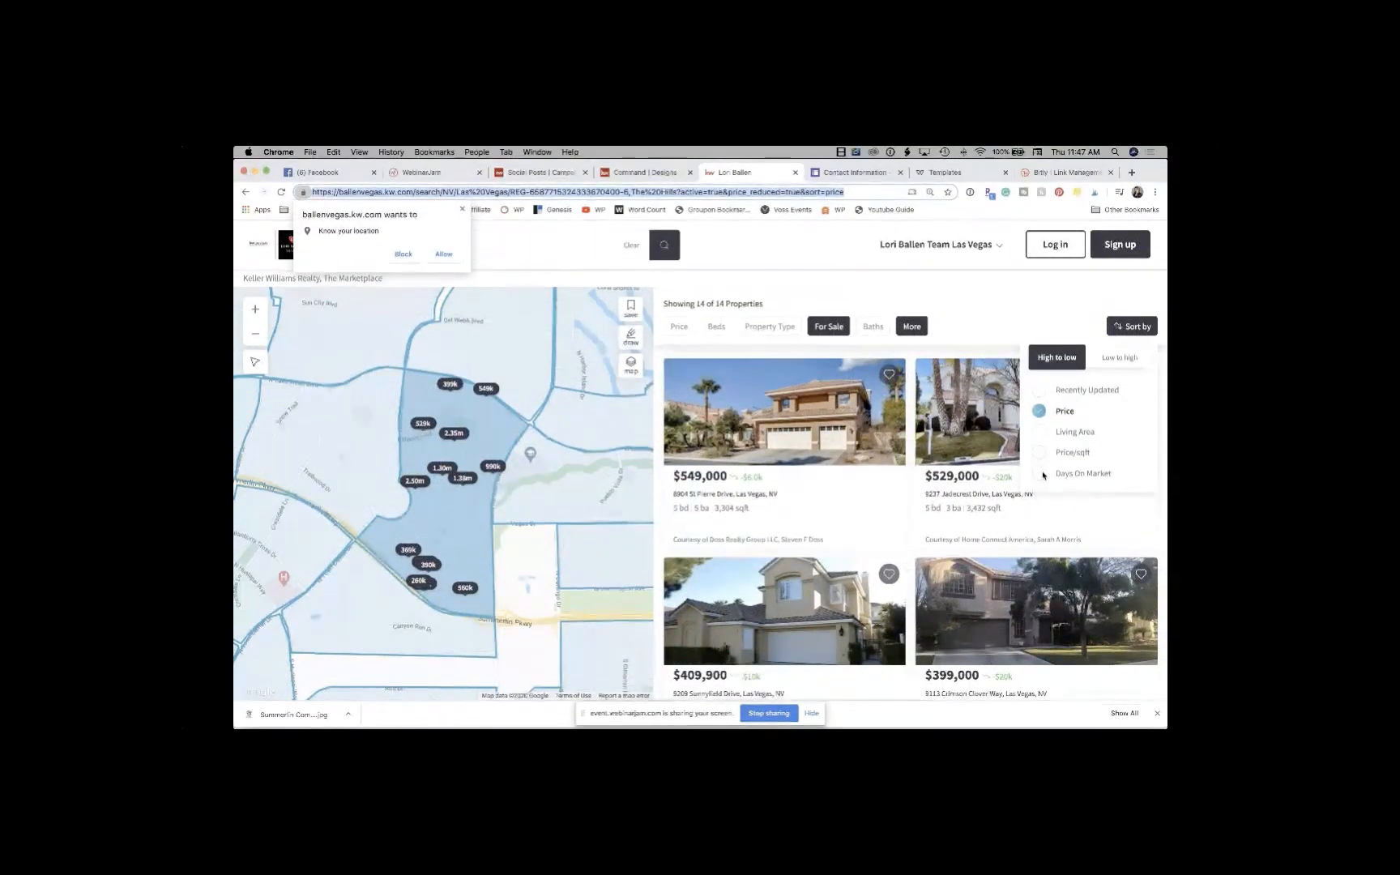
{"action": "left_click", "coordinate": [1041, 475]}
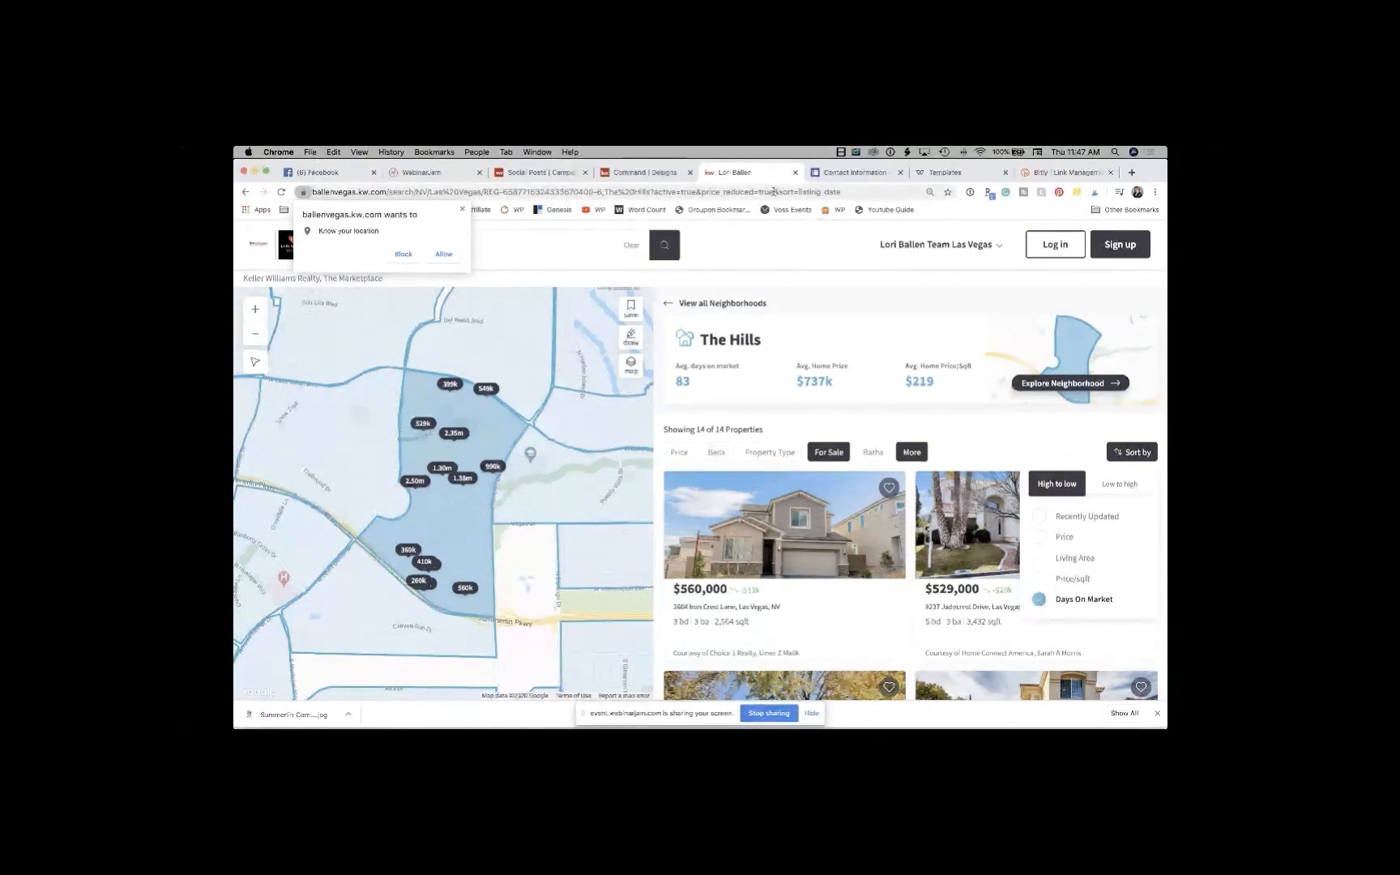
{"action": "left_click_drag", "start_coordinate": [777, 191], "coordinate": [851, 195]}
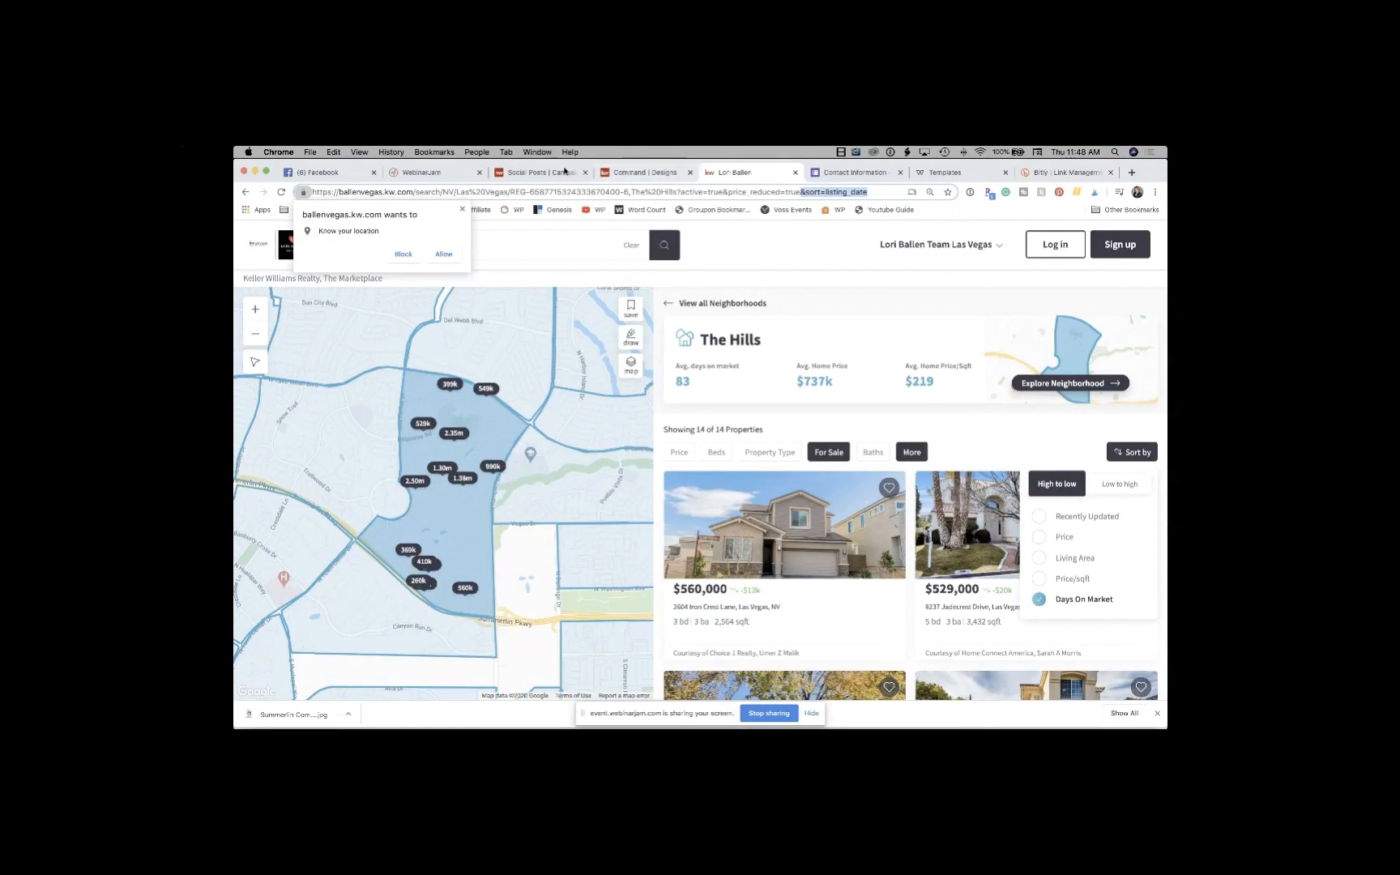
Step: Return to the Campaigns Social Posts page and open the Consumer landing pages section
{"action": "left_click", "coordinate": [612, 180]}
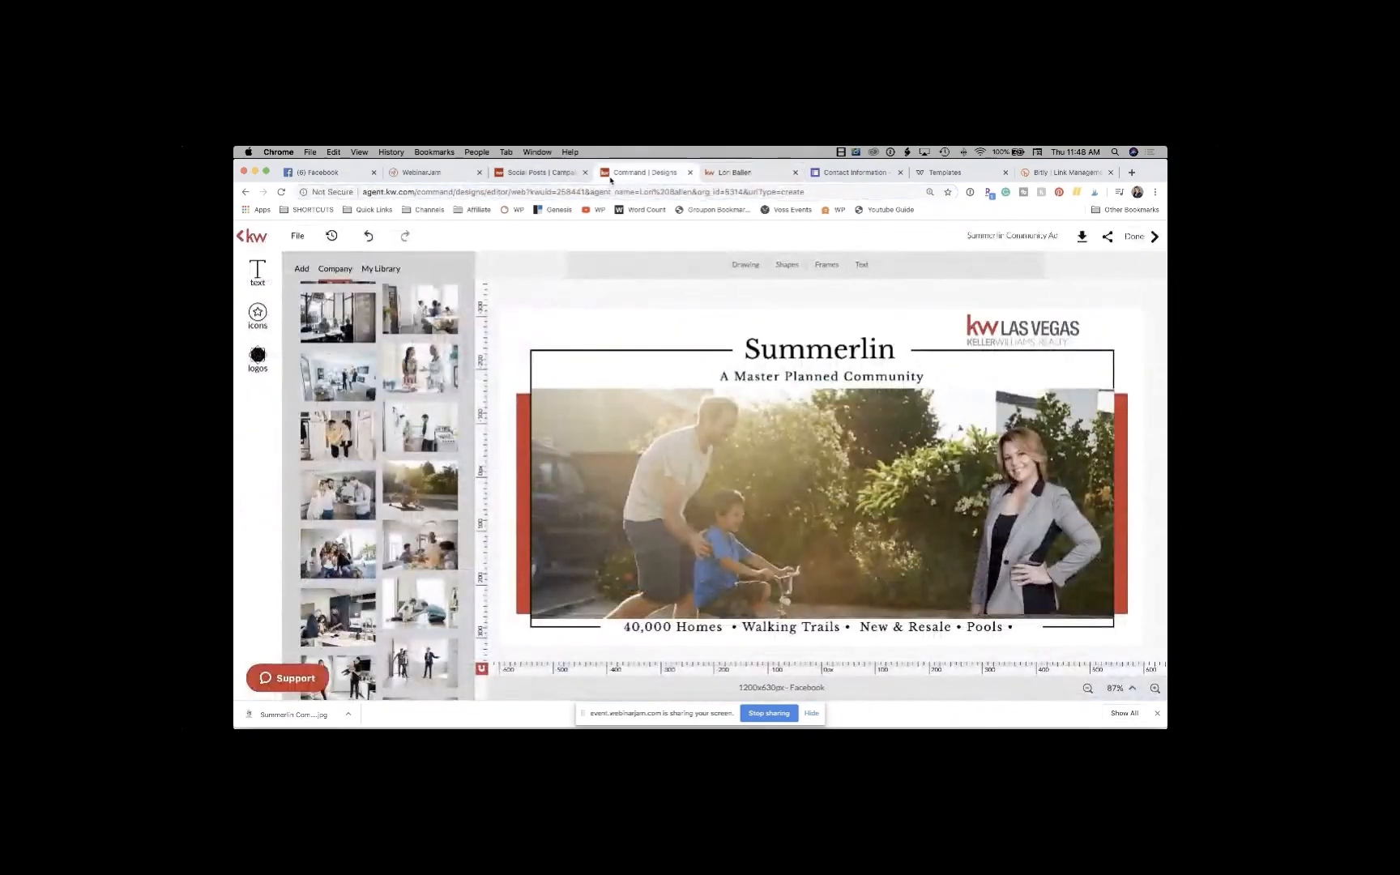
{"action": "left_click", "coordinate": [534, 173]}
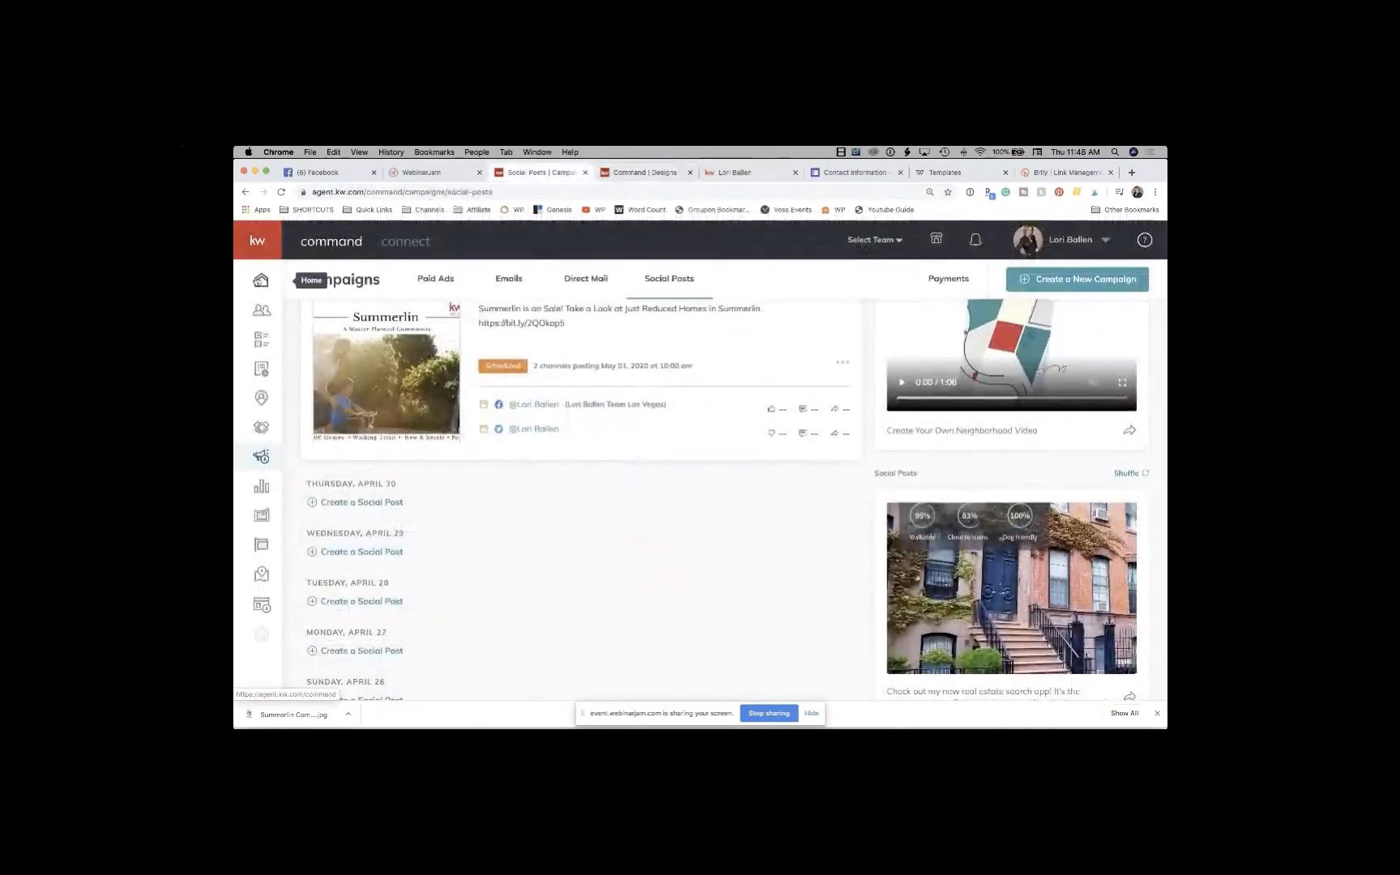
{"action": "left_click", "coordinate": [263, 606]}
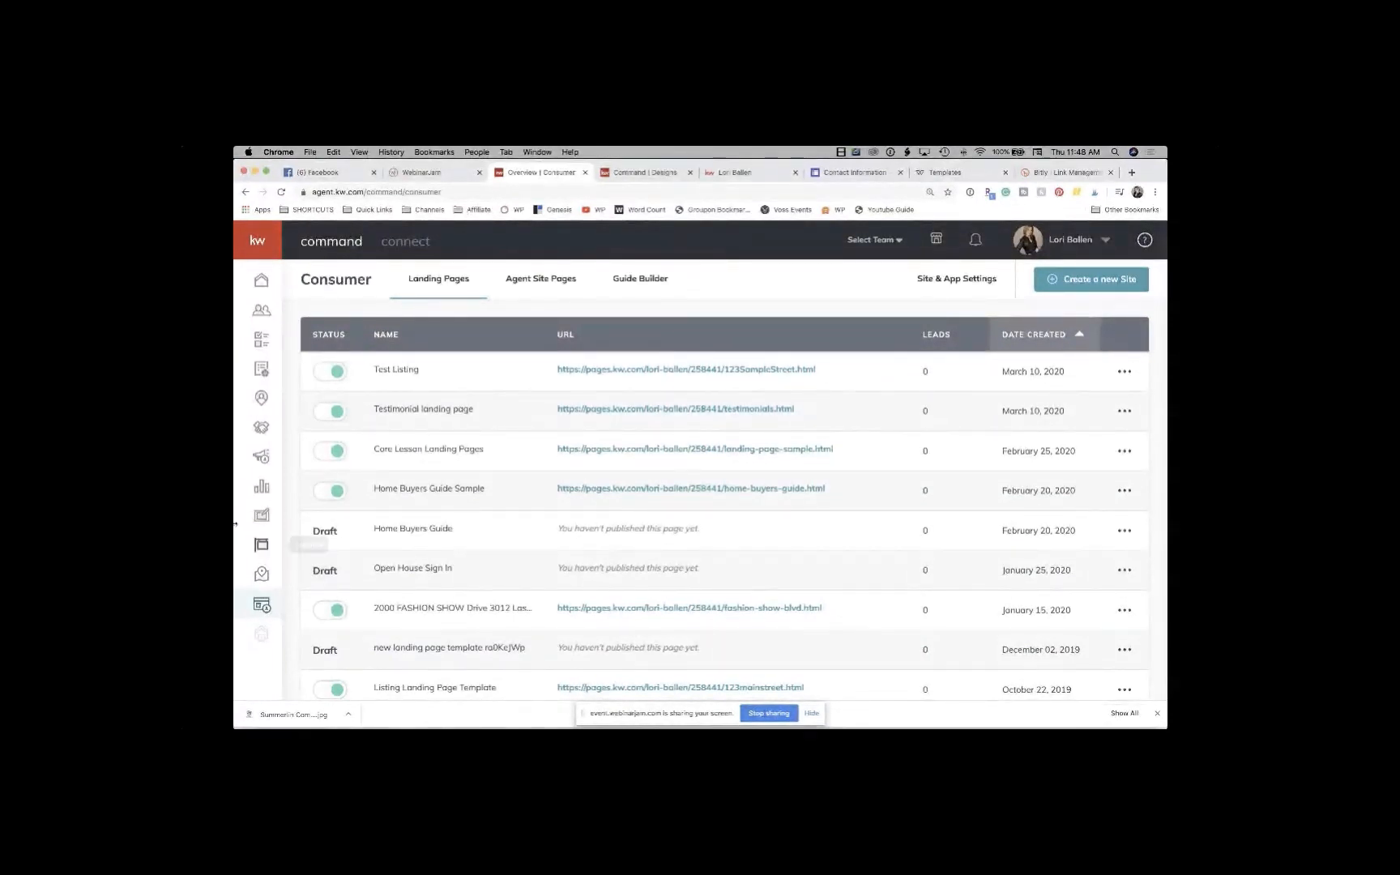
Step: Open the Buyer's Guide in Guide Builder and scroll through its steps down to Close
{"action": "left_click", "coordinate": [646, 283]}
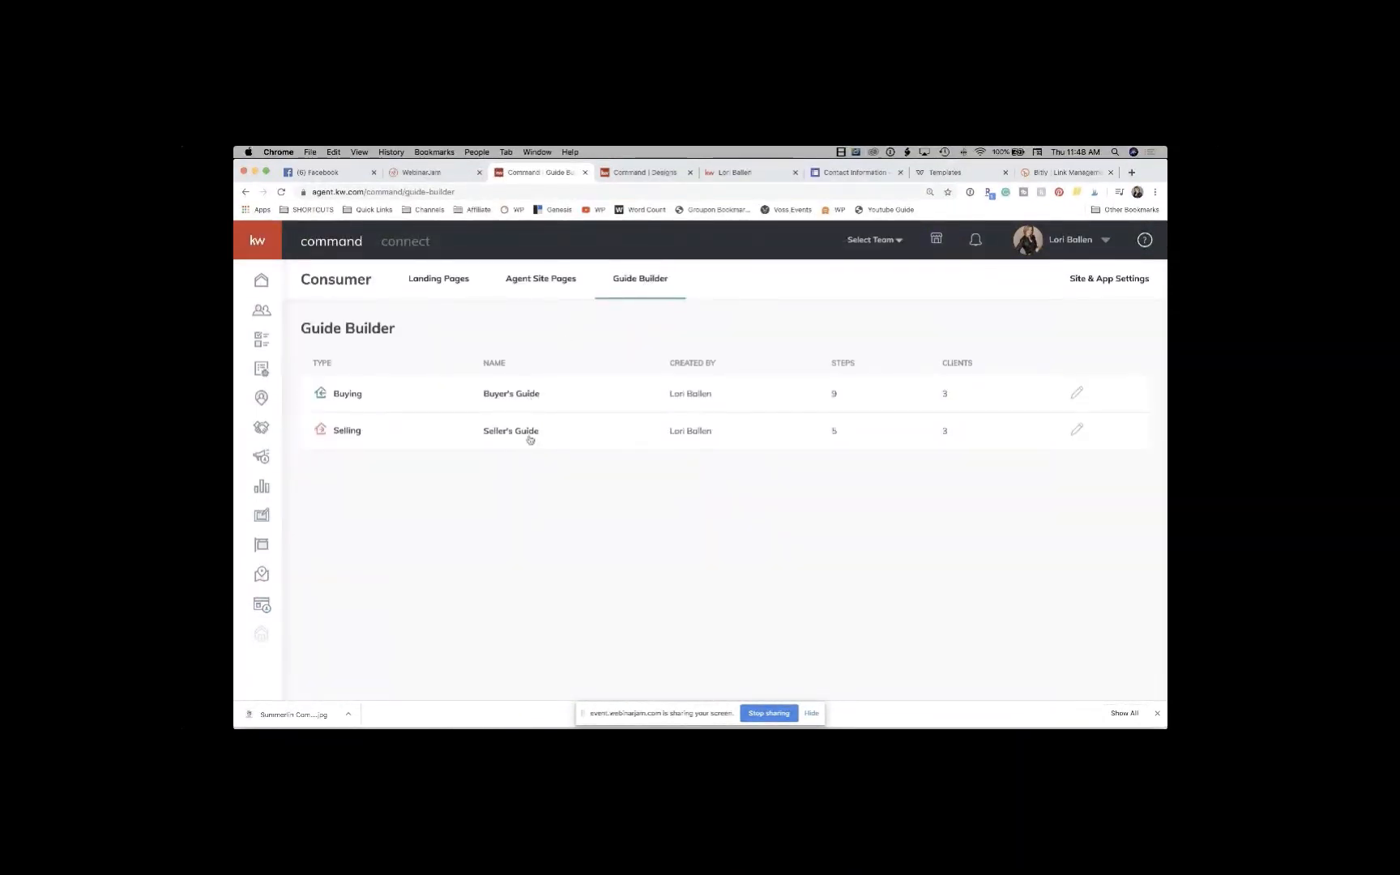
{"action": "left_click", "coordinate": [352, 394]}
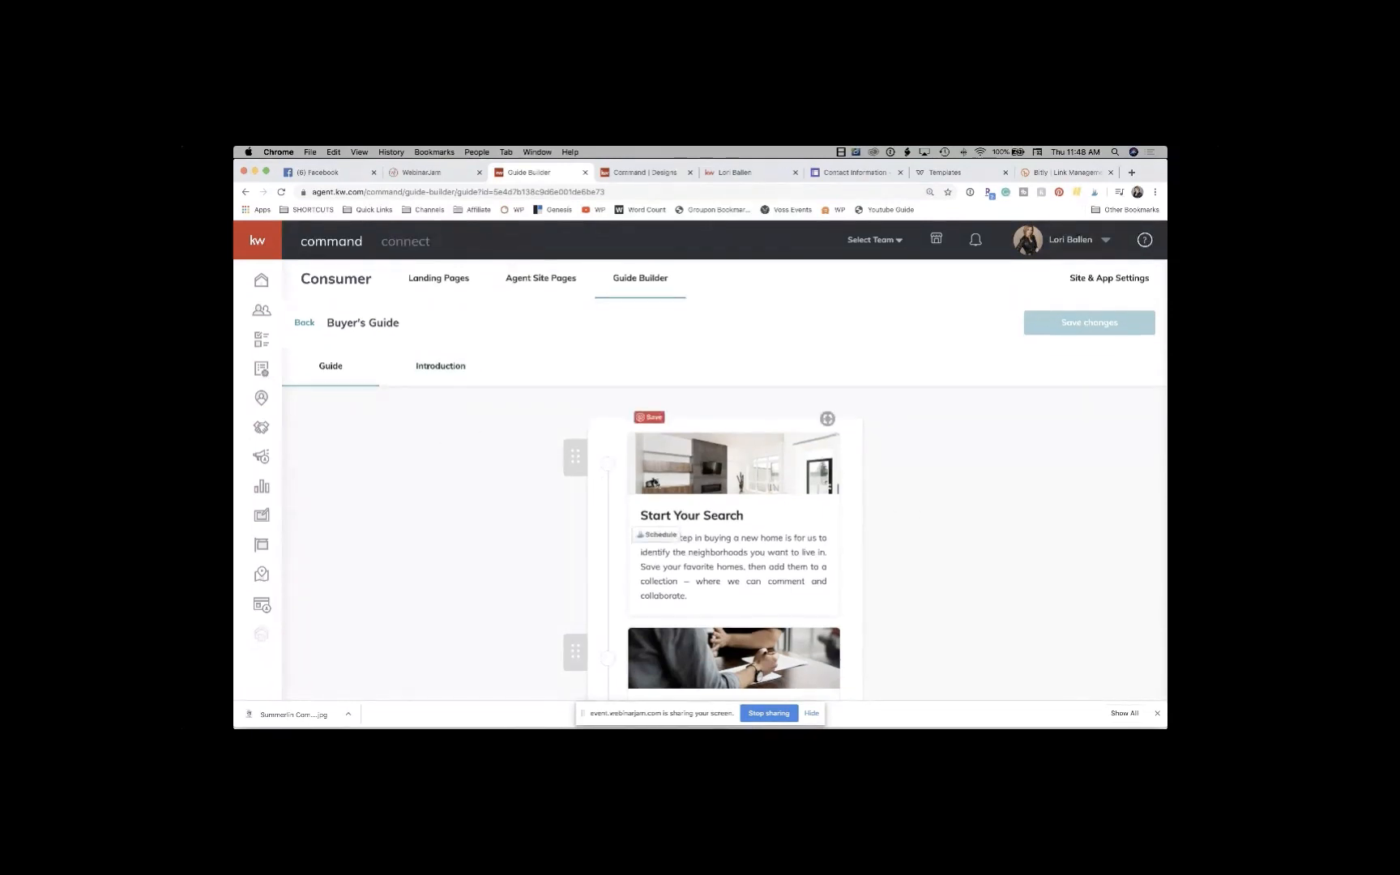
{"action": "scroll", "coordinate": [655, 481], "scroll_direction": "down", "scroll_amount": 5}
{"action": "scroll", "coordinate": [654, 482], "scroll_direction": "down", "scroll_amount": 4}
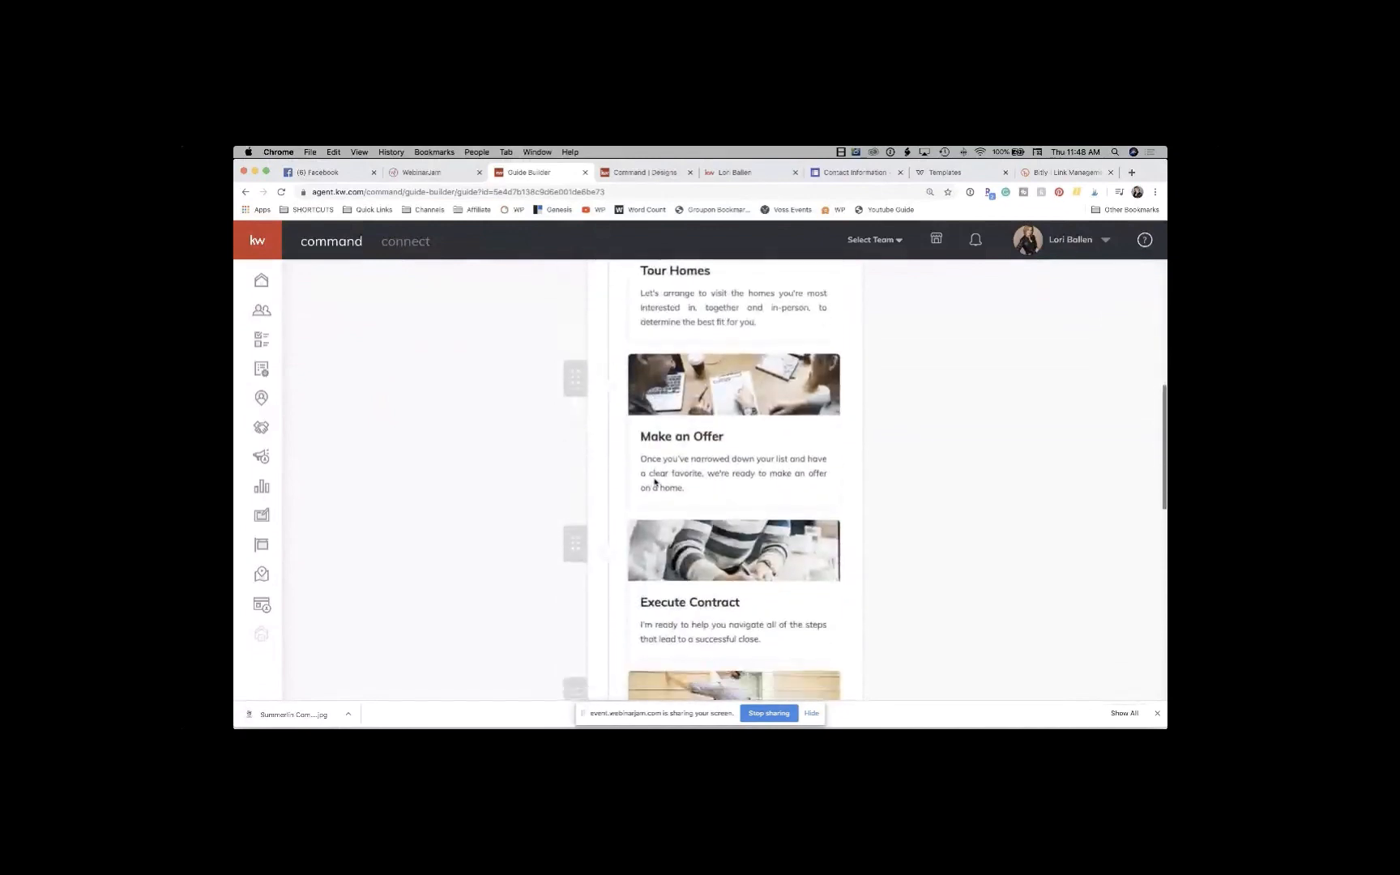
{"action": "scroll", "coordinate": [655, 482], "scroll_direction": "down", "scroll_amount": 4}
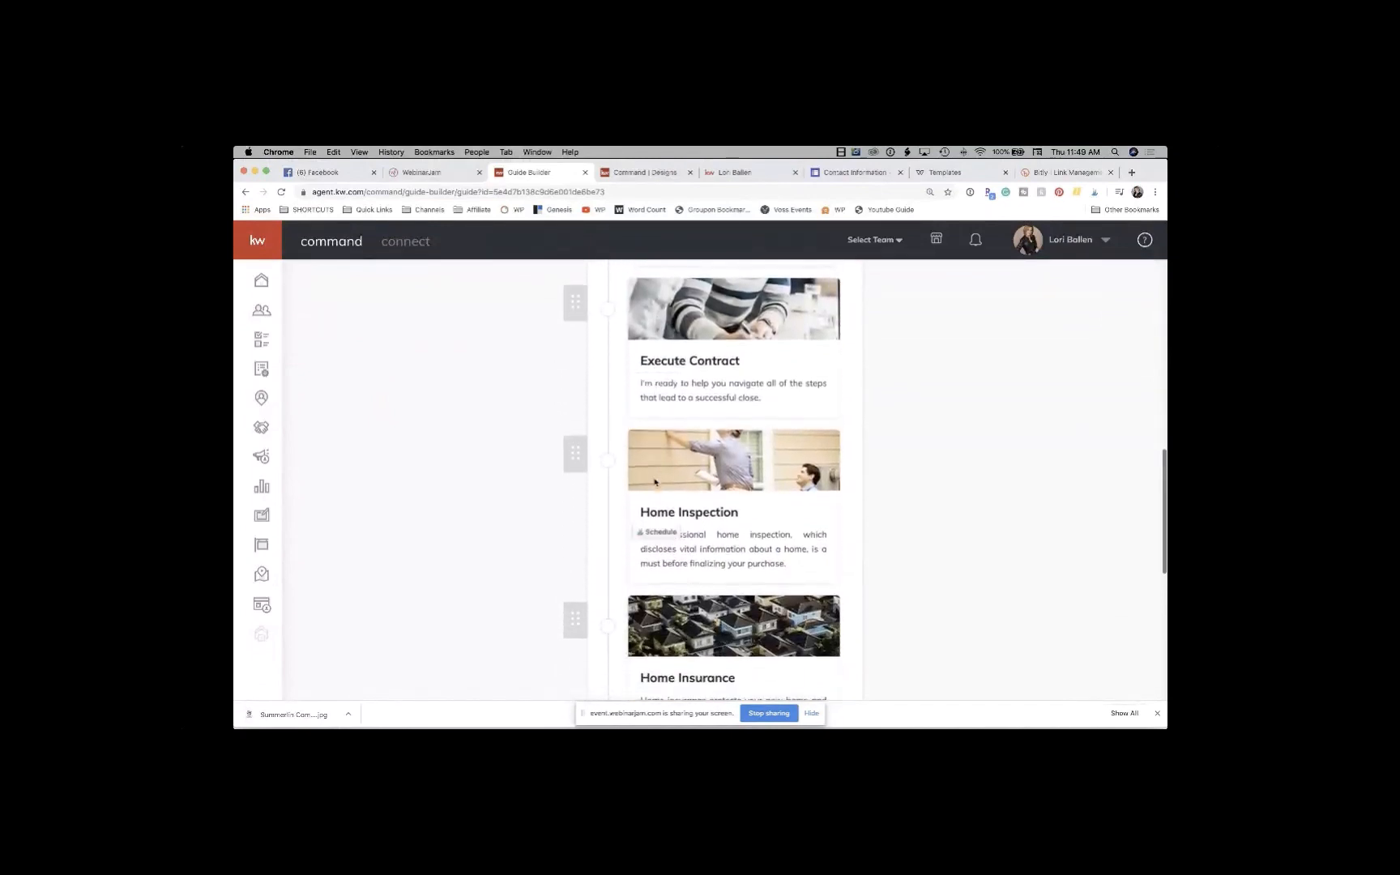
{"action": "scroll", "coordinate": [655, 482], "scroll_direction": "down", "scroll_amount": 2}
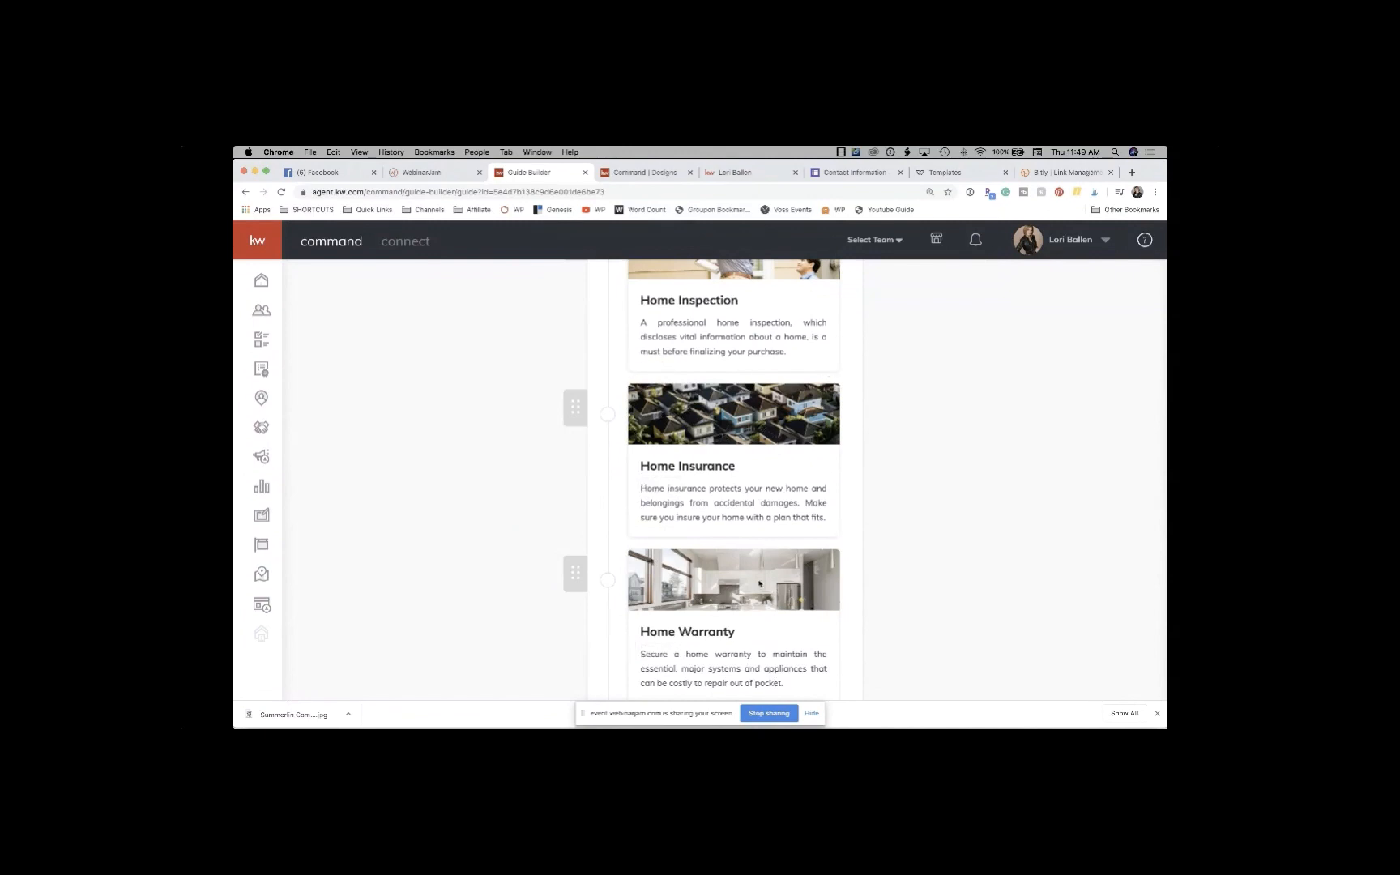
{"action": "scroll", "coordinate": [760, 590], "scroll_direction": "down", "scroll_amount": 1}
{"action": "scroll", "coordinate": [760, 590], "scroll_direction": "down", "scroll_amount": 5}
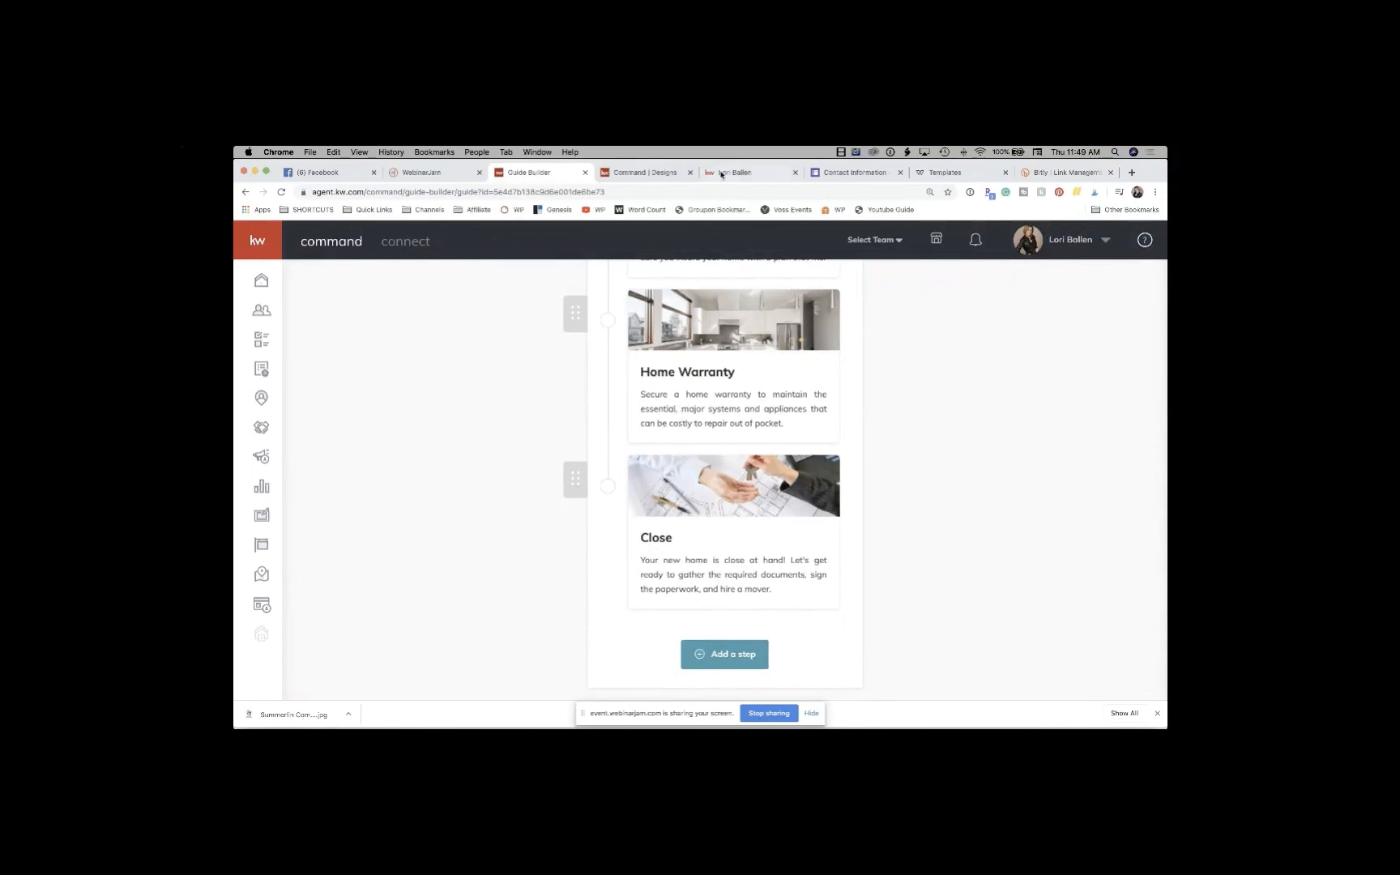
Step: From the Summerlin design, expand the Business Basics, Lead Generation, Buyer and Listings template categories
{"action": "left_click", "coordinate": [640, 172]}
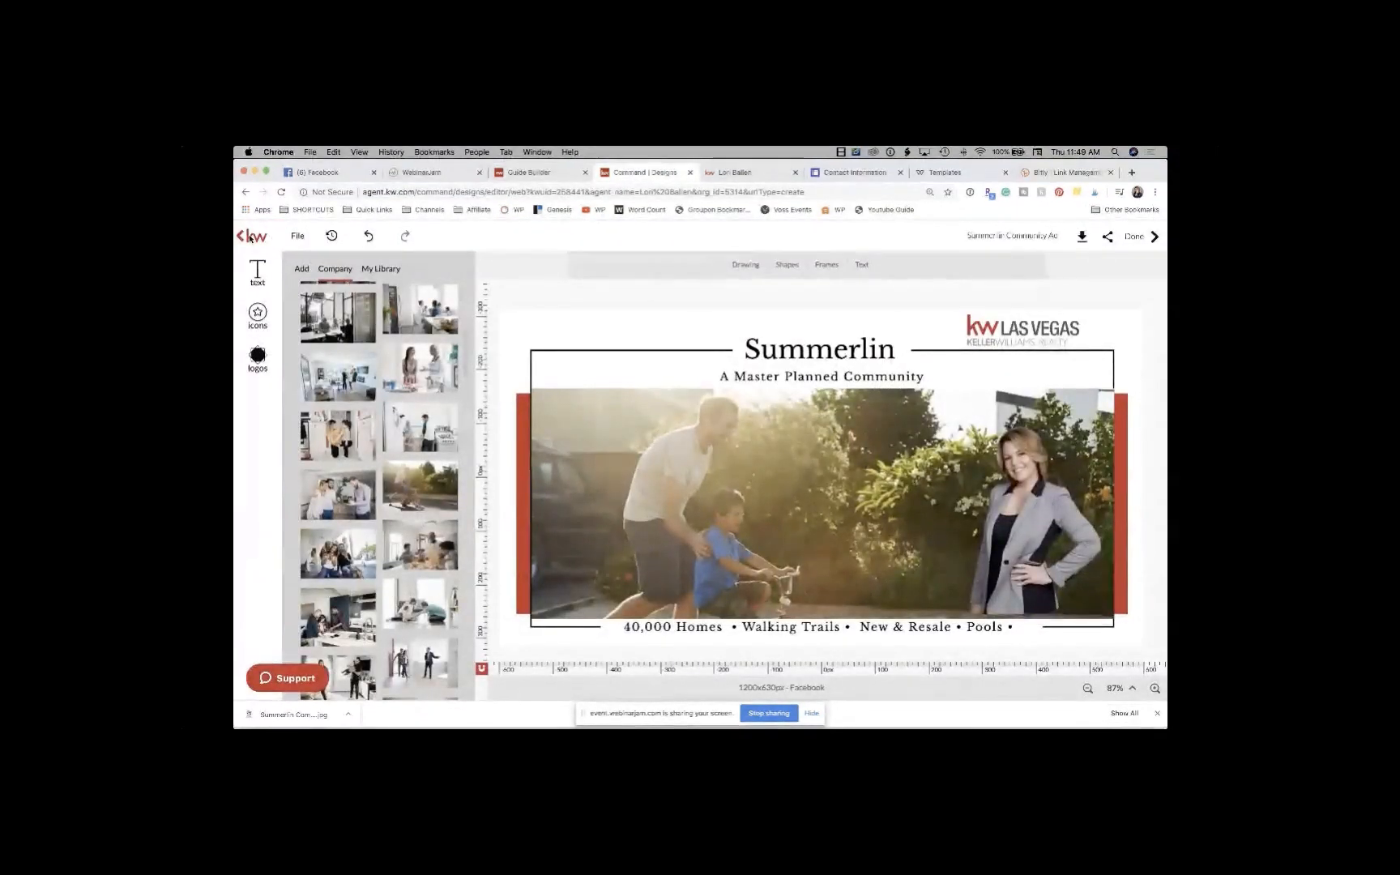
{"action": "left_click", "coordinate": [240, 237]}
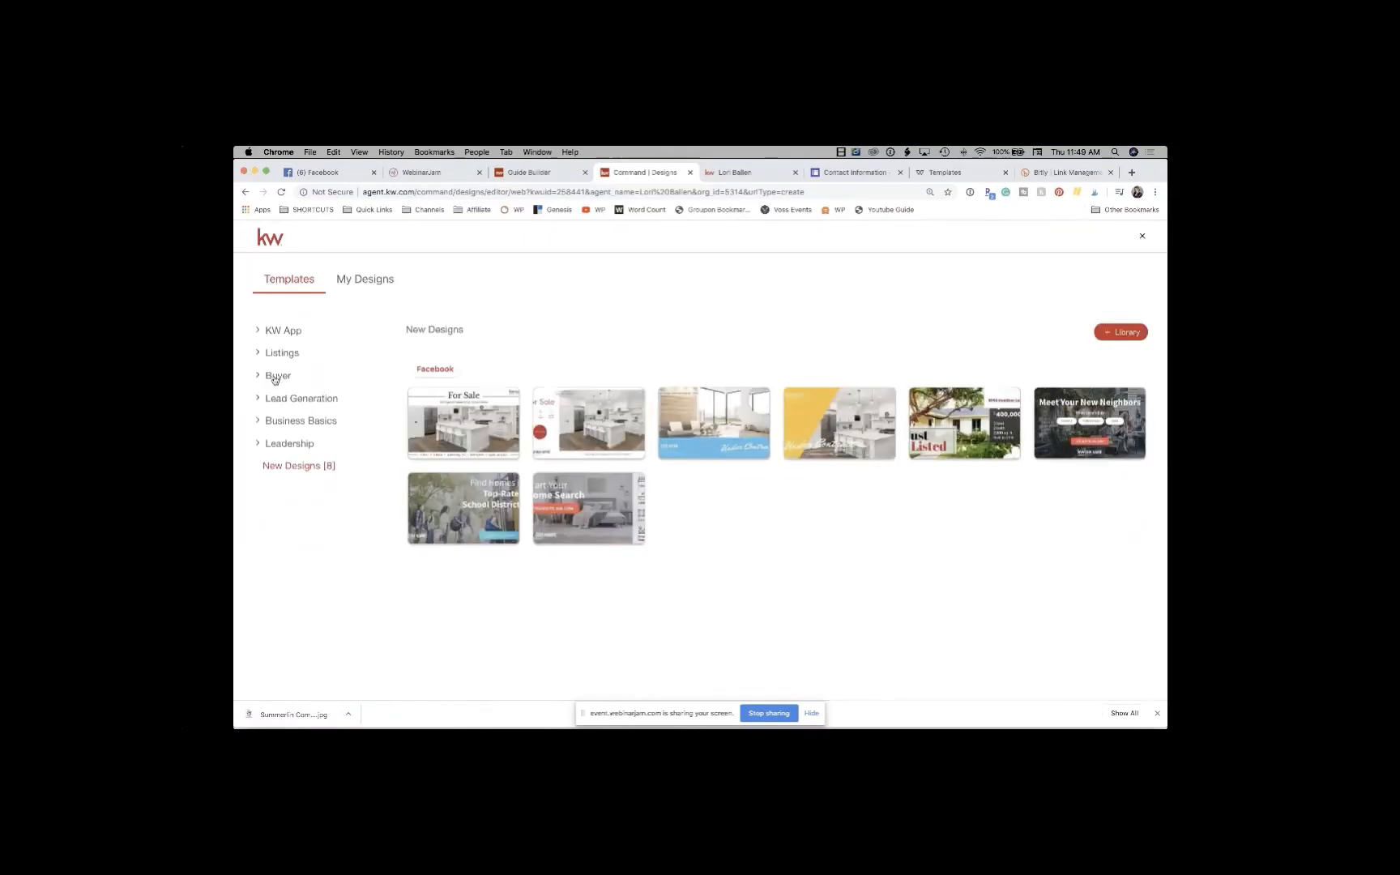
{"action": "left_click", "coordinate": [282, 423]}
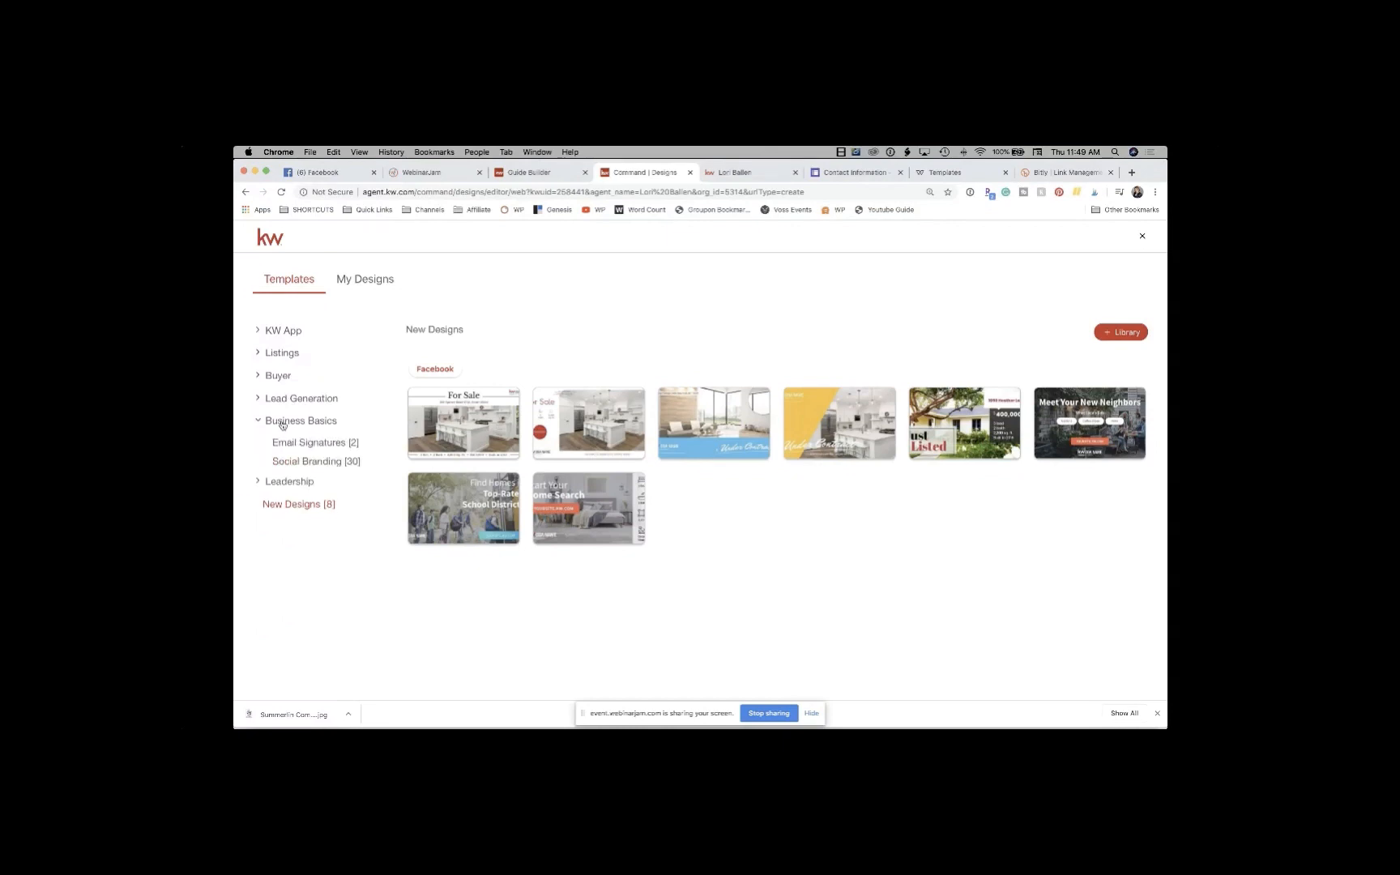
{"action": "left_click", "coordinate": [282, 403]}
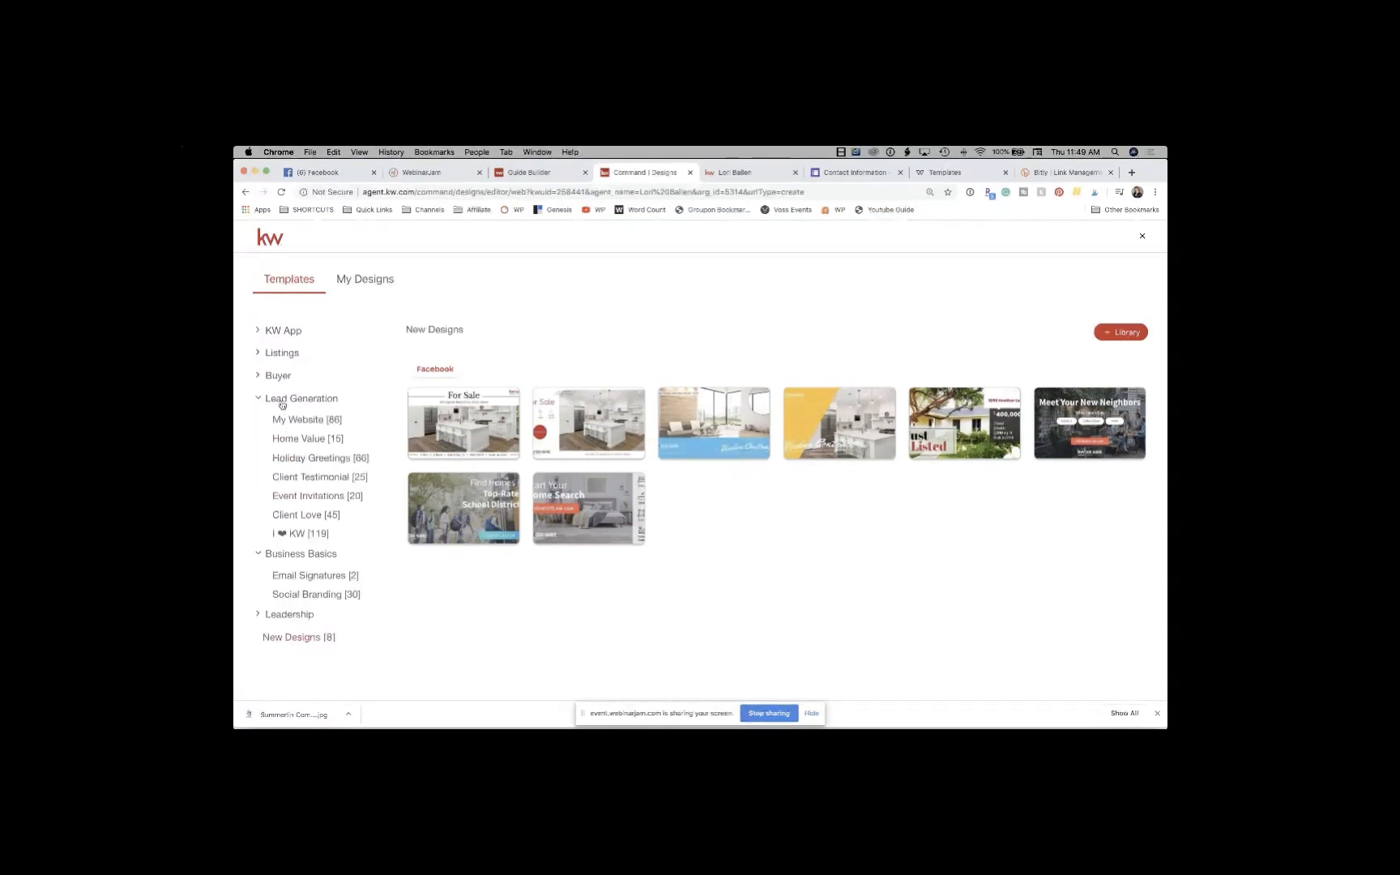
{"action": "left_click", "coordinate": [279, 379]}
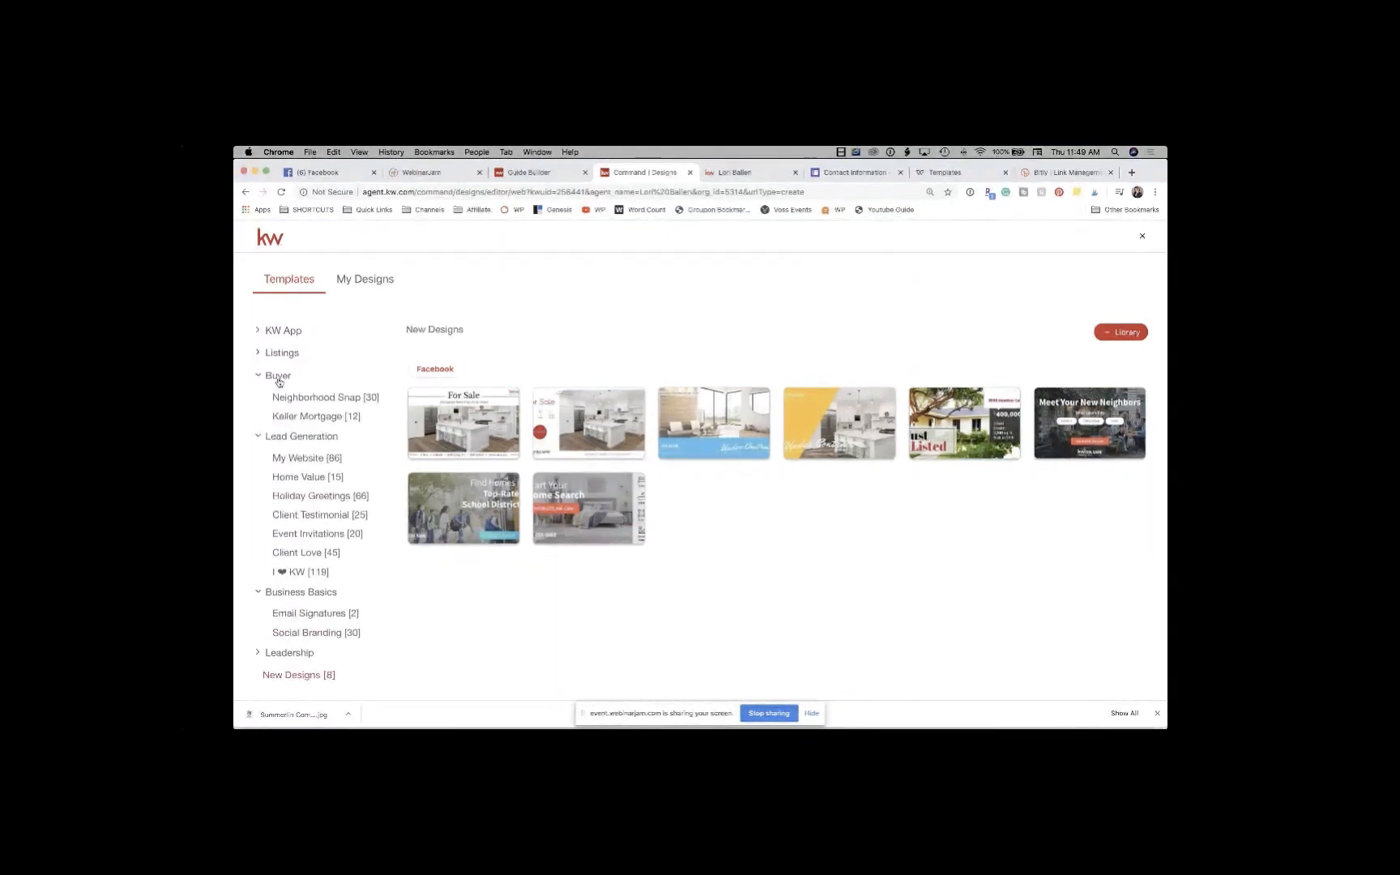
{"action": "left_click", "coordinate": [282, 355]}
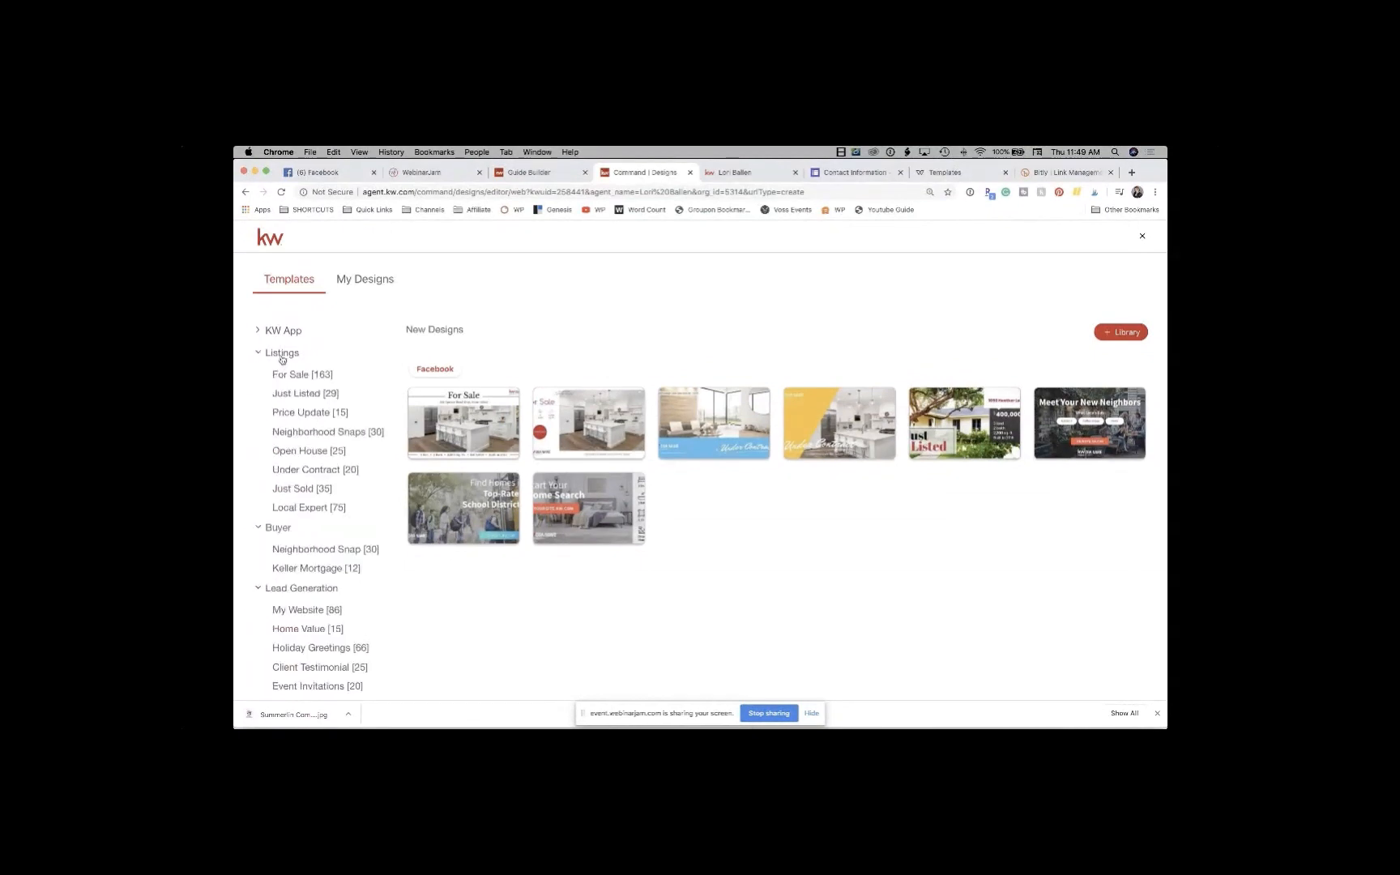
Step: Browse the New Designs and Leadership template categories in the sidebar
{"action": "scroll", "coordinate": [288, 385], "scroll_direction": "down", "scroll_amount": 5}
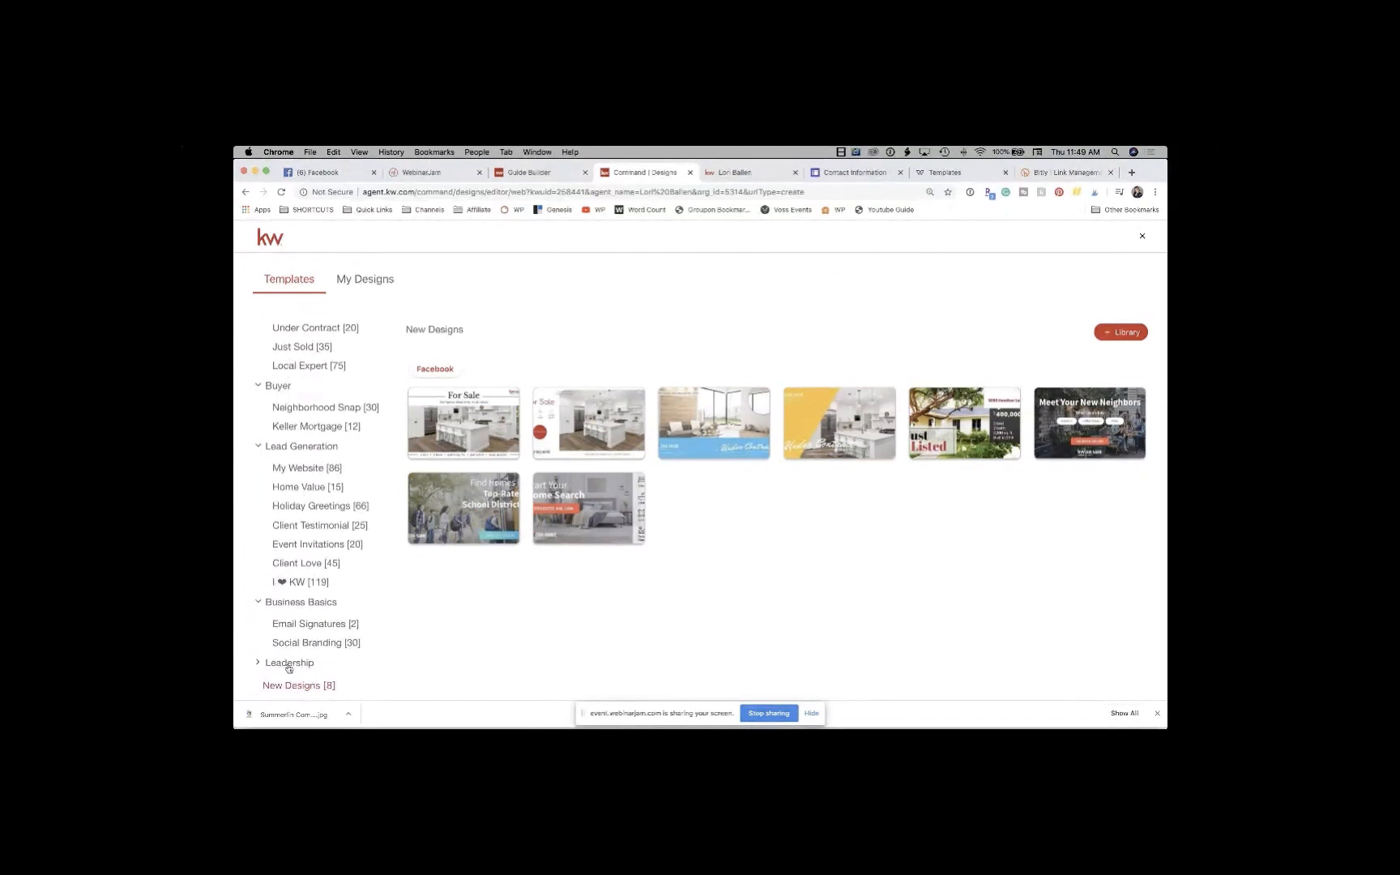
{"action": "left_click", "coordinate": [294, 686]}
{"action": "scroll", "coordinate": [304, 478], "scroll_direction": "up", "scroll_amount": 4}
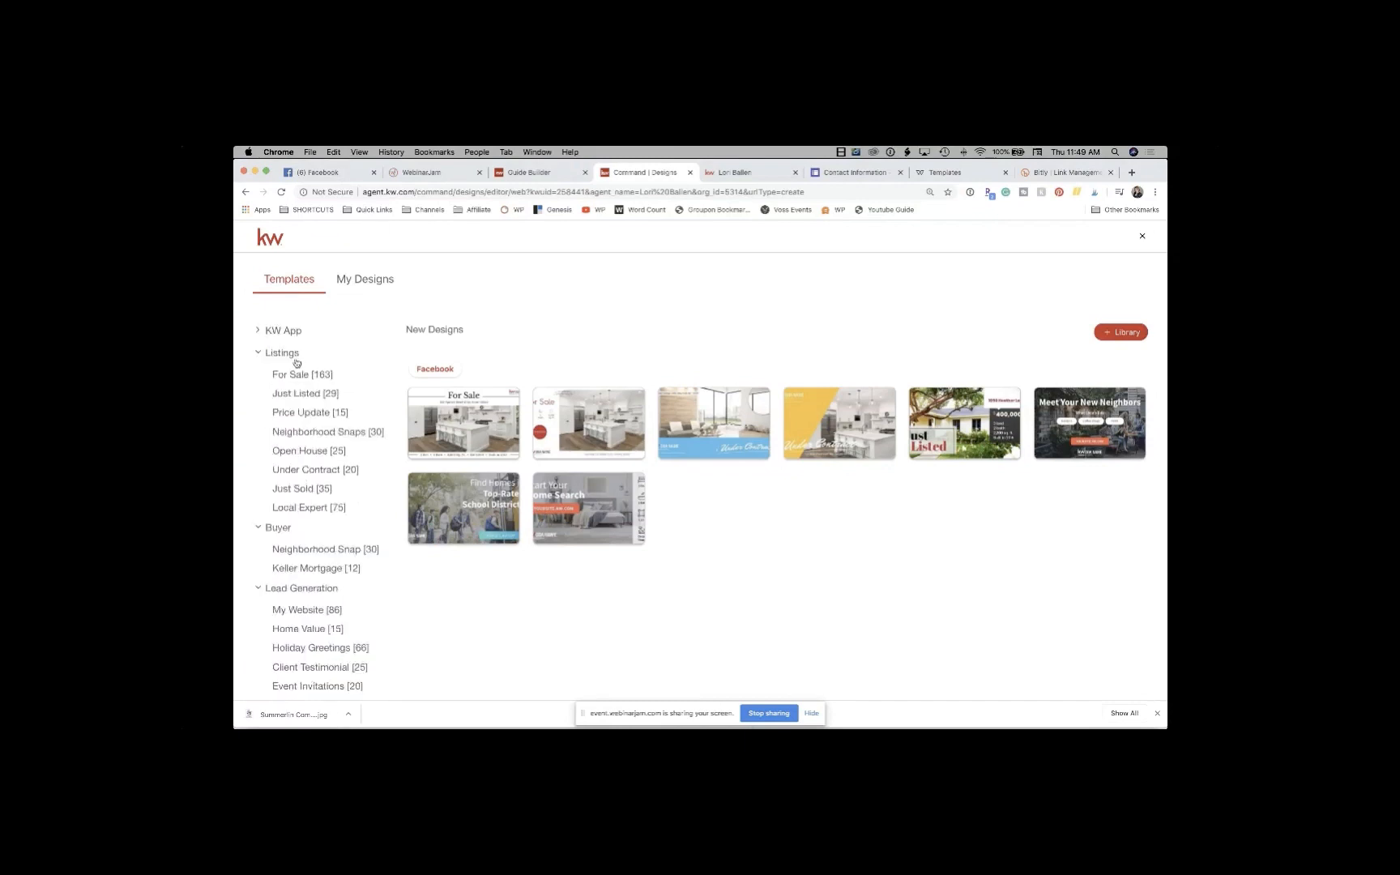
{"action": "scroll", "coordinate": [318, 457], "scroll_direction": "down", "scroll_amount": 1}
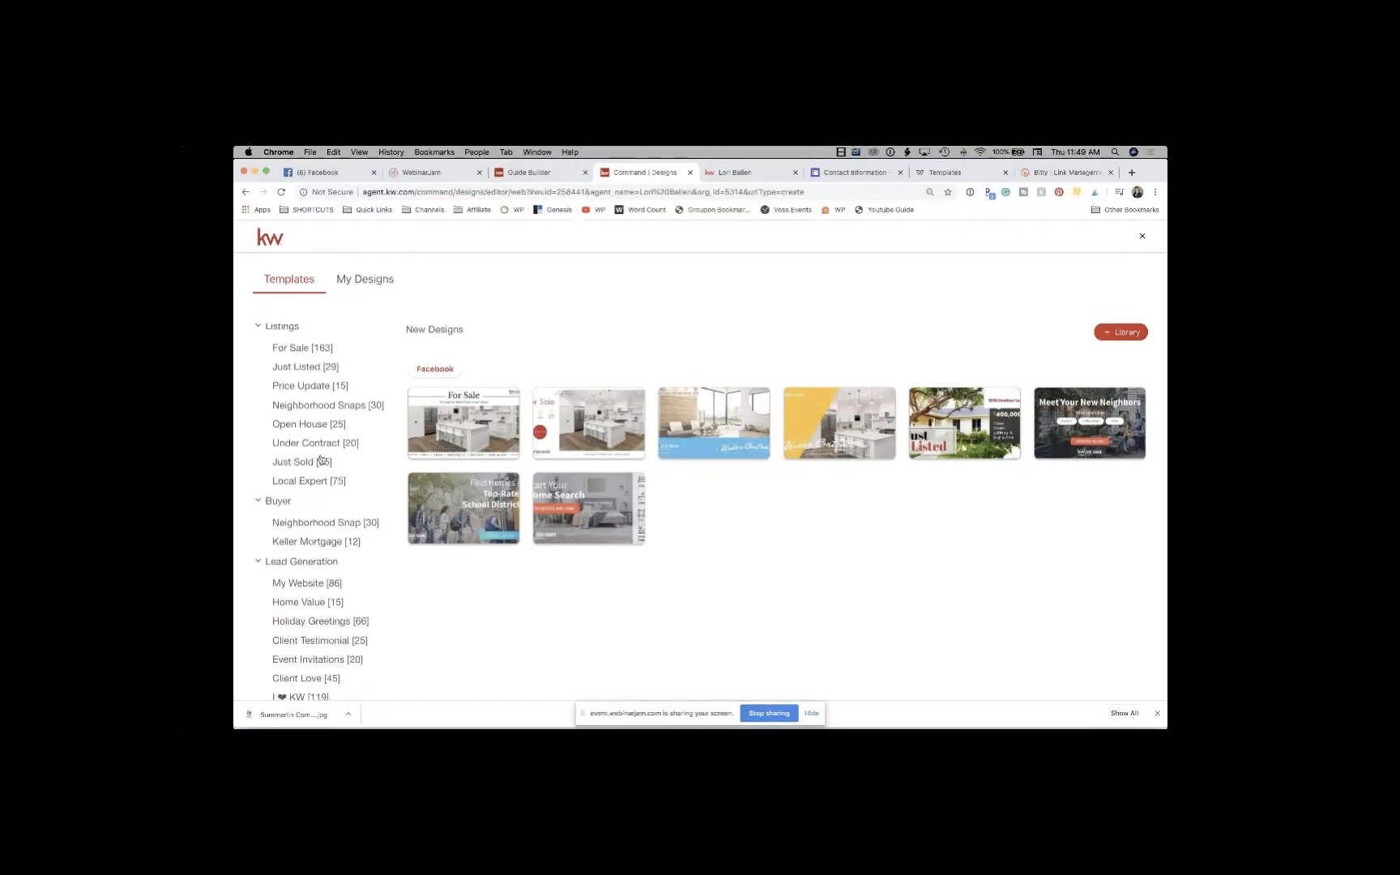
{"action": "scroll", "coordinate": [322, 461], "scroll_direction": "down", "scroll_amount": 3}
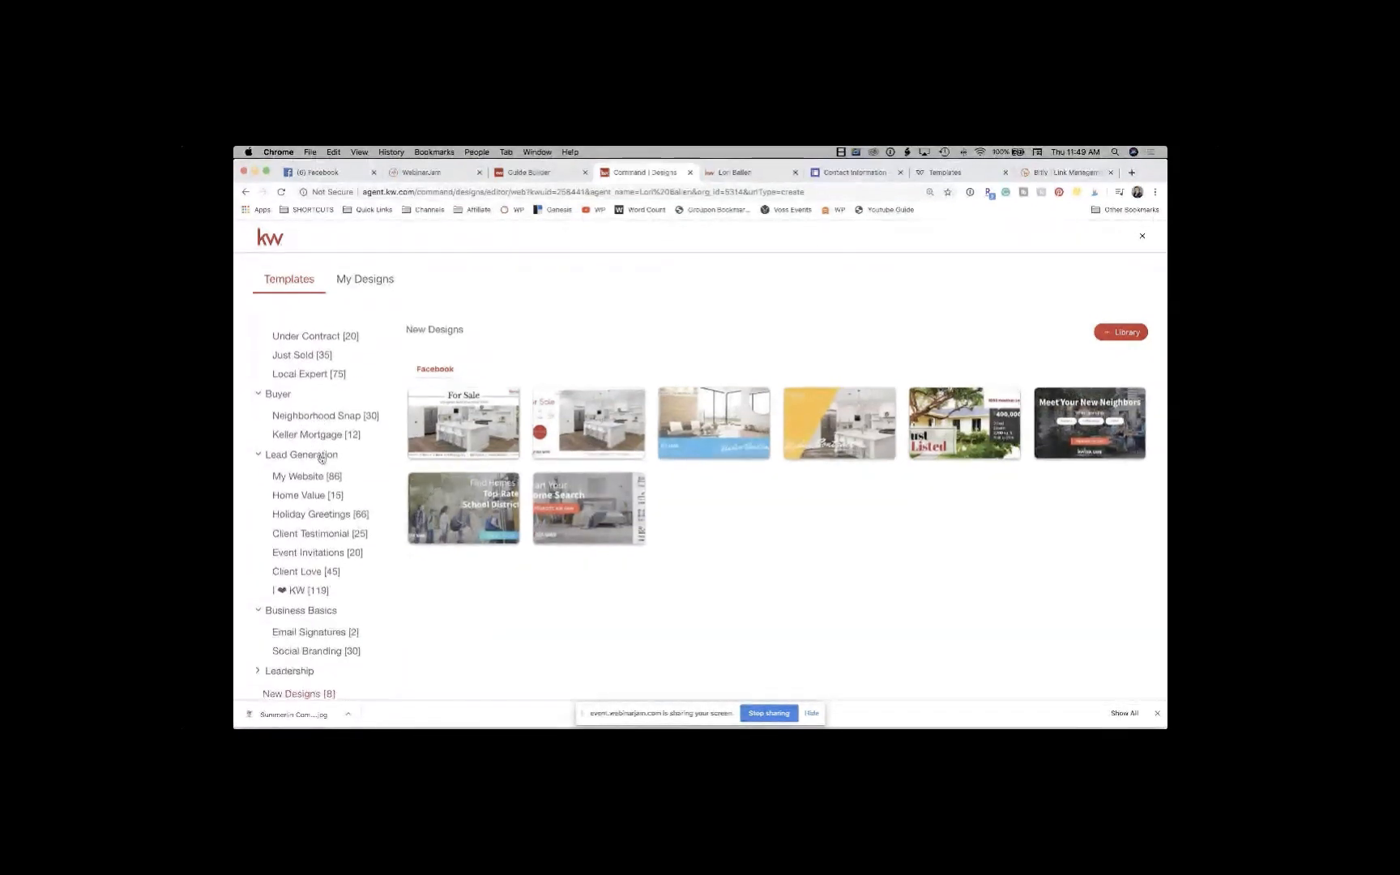
{"action": "scroll", "coordinate": [322, 459], "scroll_direction": "down", "scroll_amount": 1}
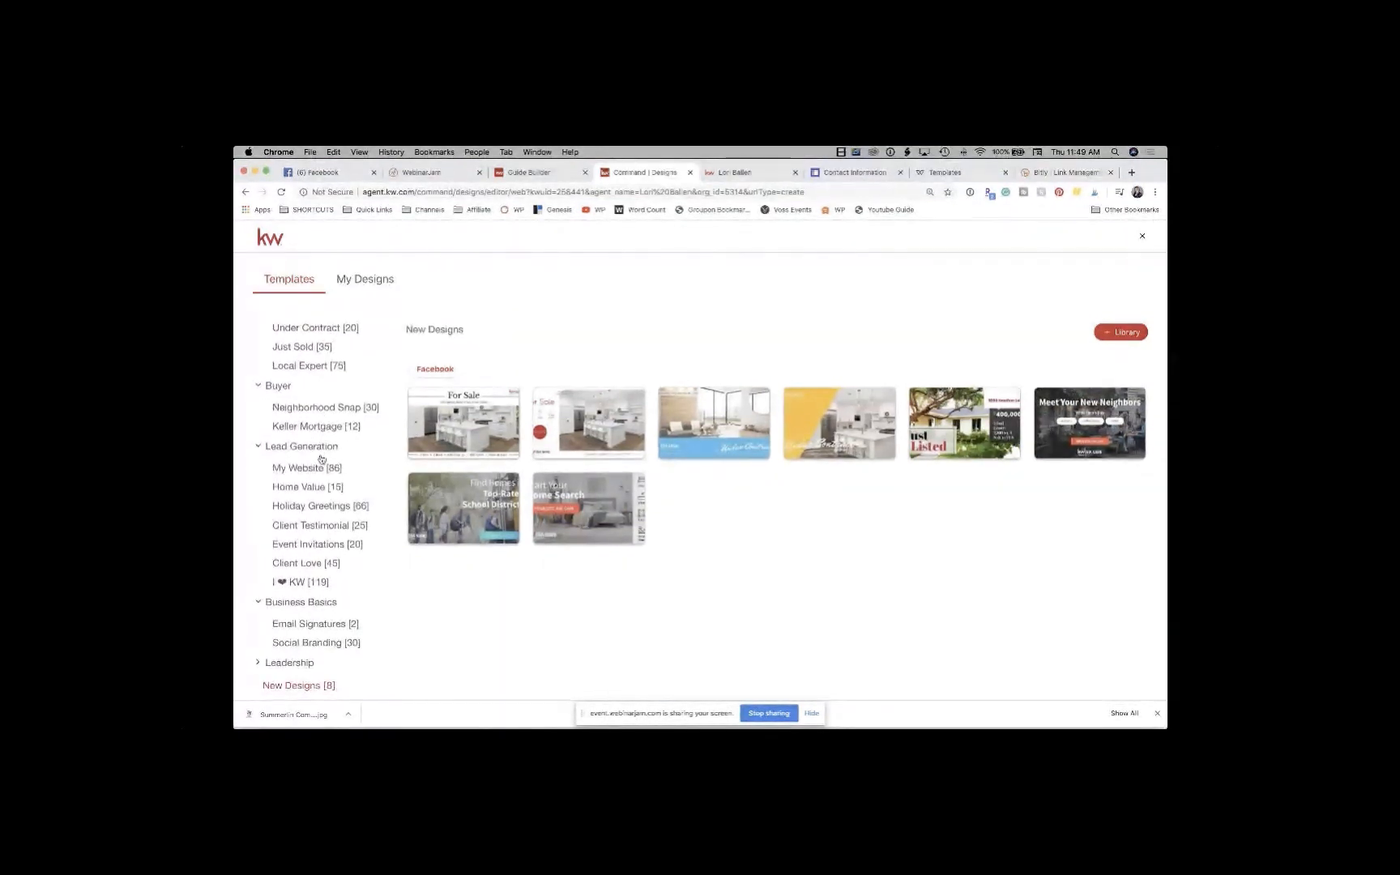
{"action": "left_click", "coordinate": [293, 667]}
{"action": "scroll", "coordinate": [294, 666], "scroll_direction": "down", "scroll_amount": 3}
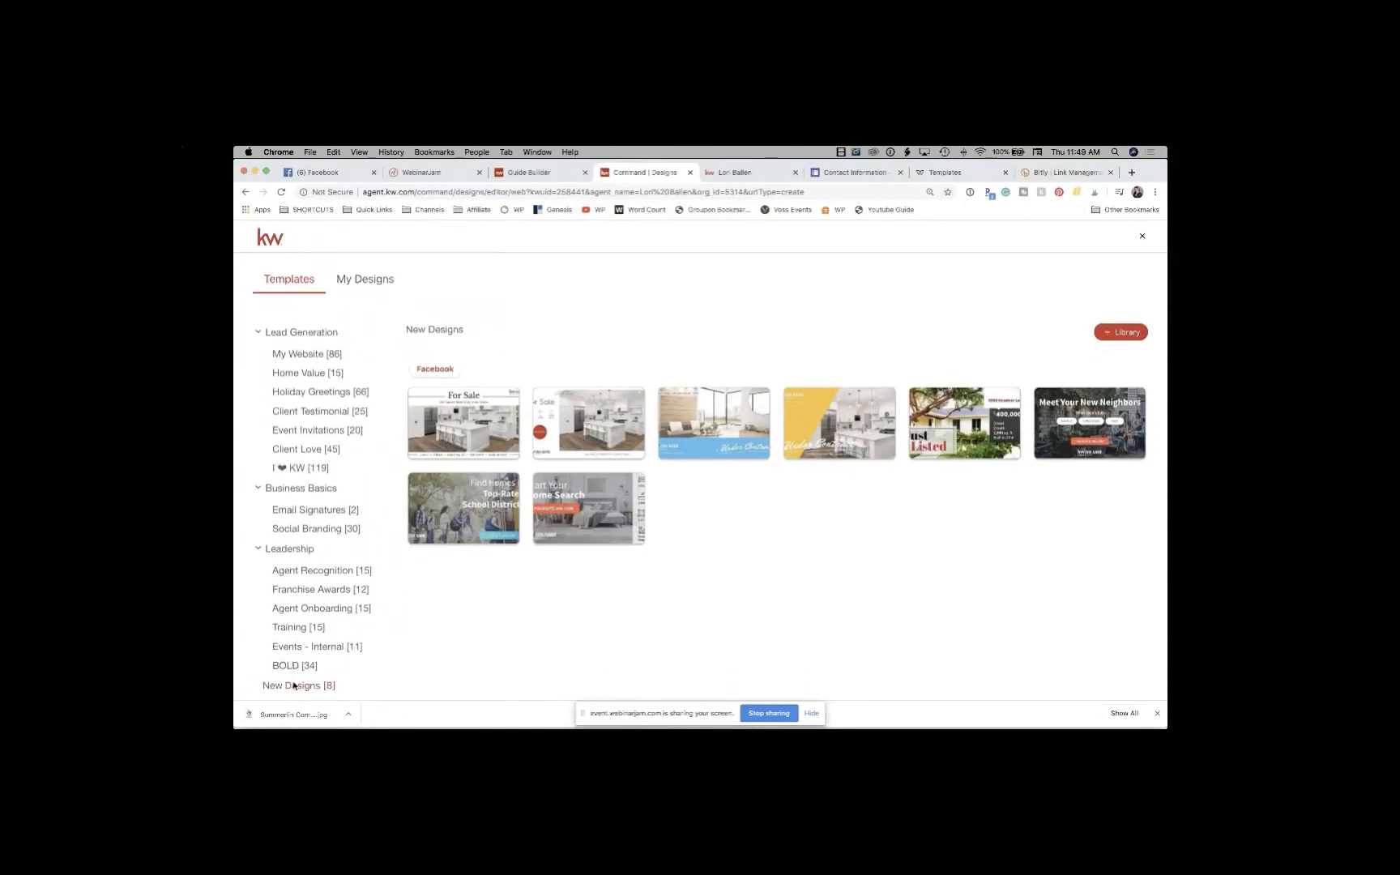
{"action": "left_click", "coordinate": [294, 686]}
{"action": "scroll", "coordinate": [296, 406], "scroll_direction": "up", "scroll_amount": 7}
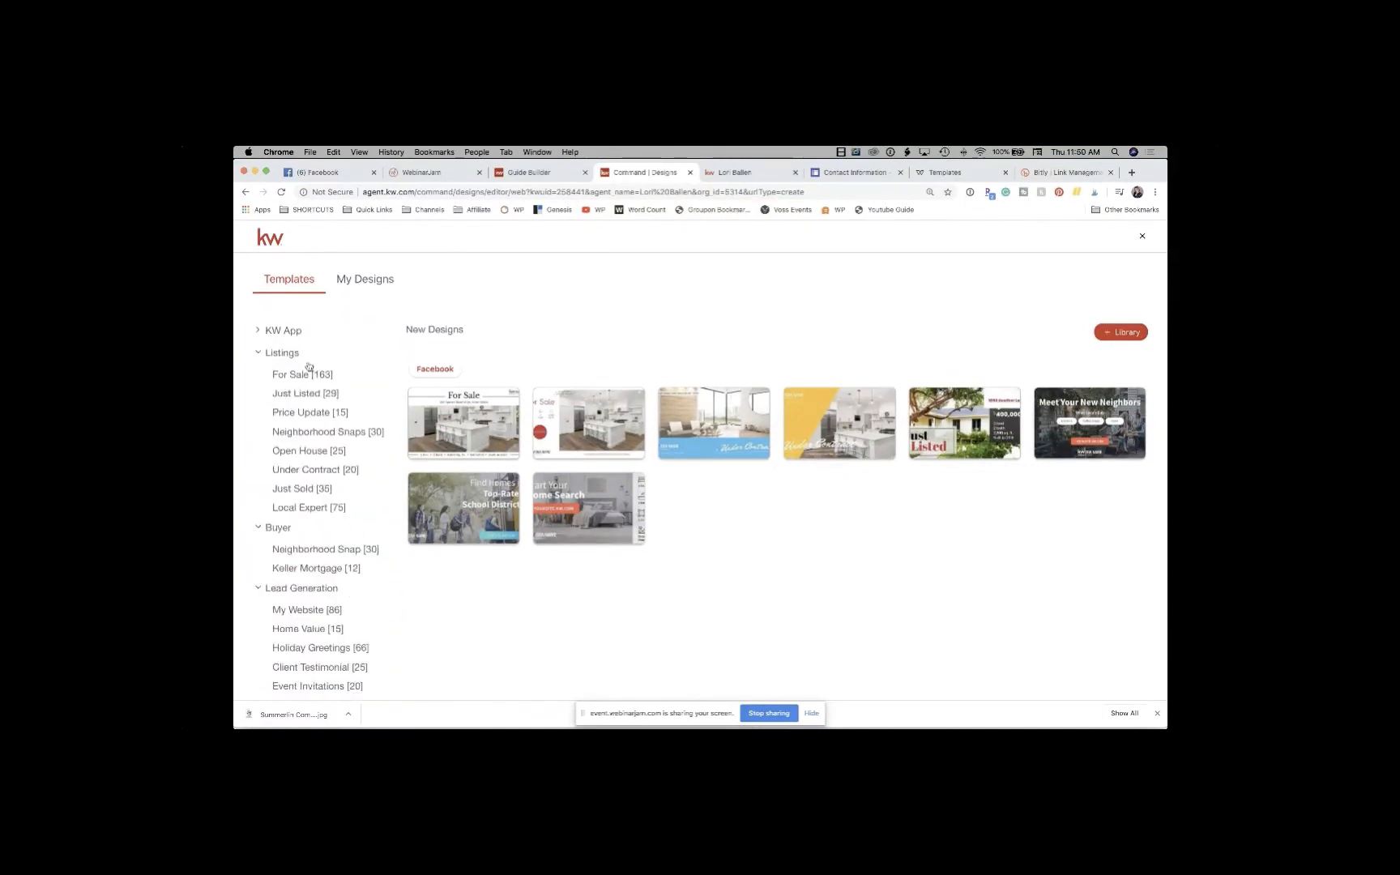
Step: Look through the KW App templates, then close the editor back to My Design Templates
{"action": "left_click", "coordinate": [286, 332]}
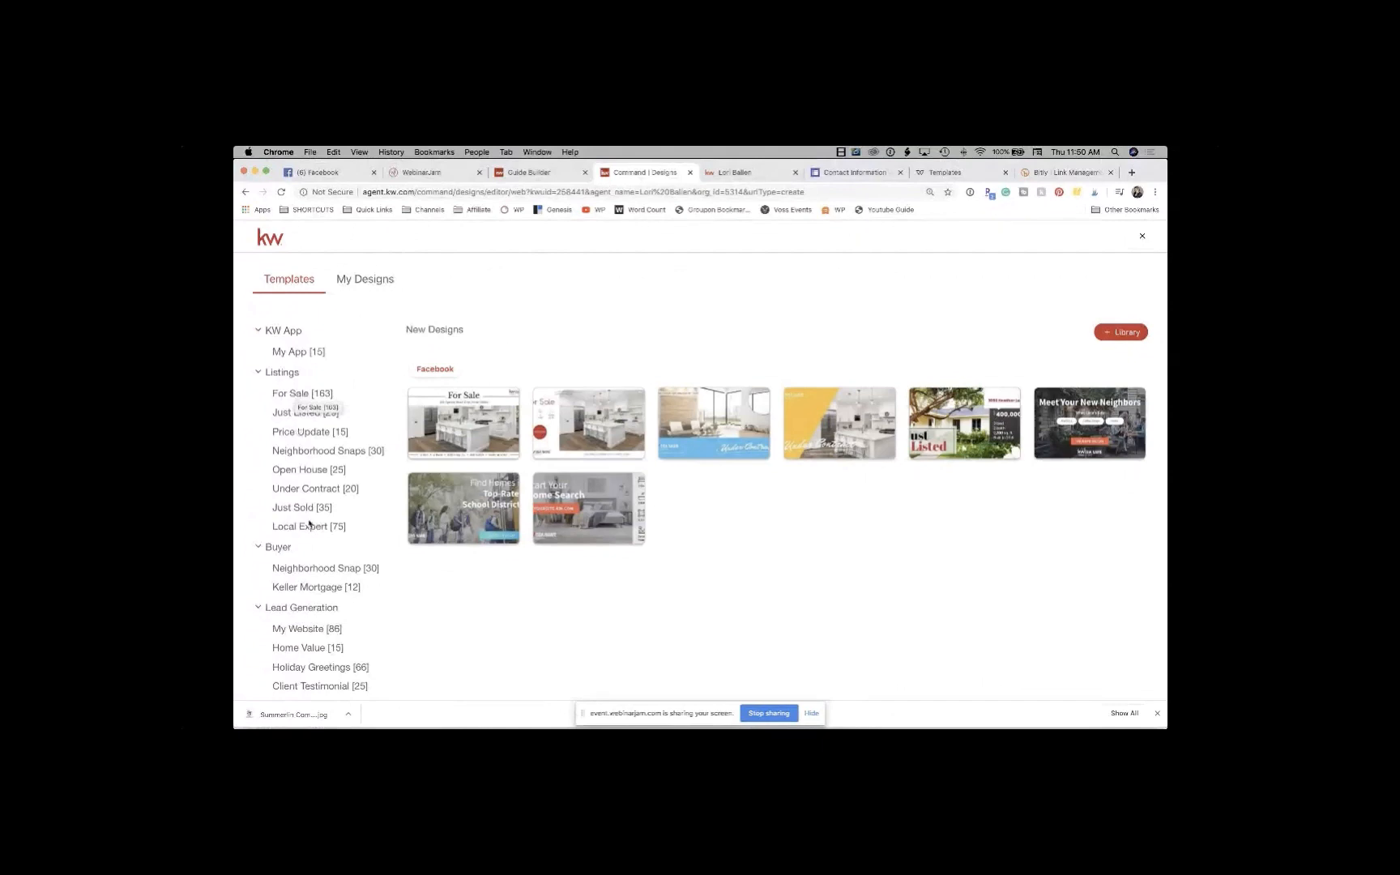
{"action": "scroll", "coordinate": [309, 524], "scroll_direction": "down", "scroll_amount": 5}
{"action": "scroll", "coordinate": [309, 524], "scroll_direction": "down", "scroll_amount": 2}
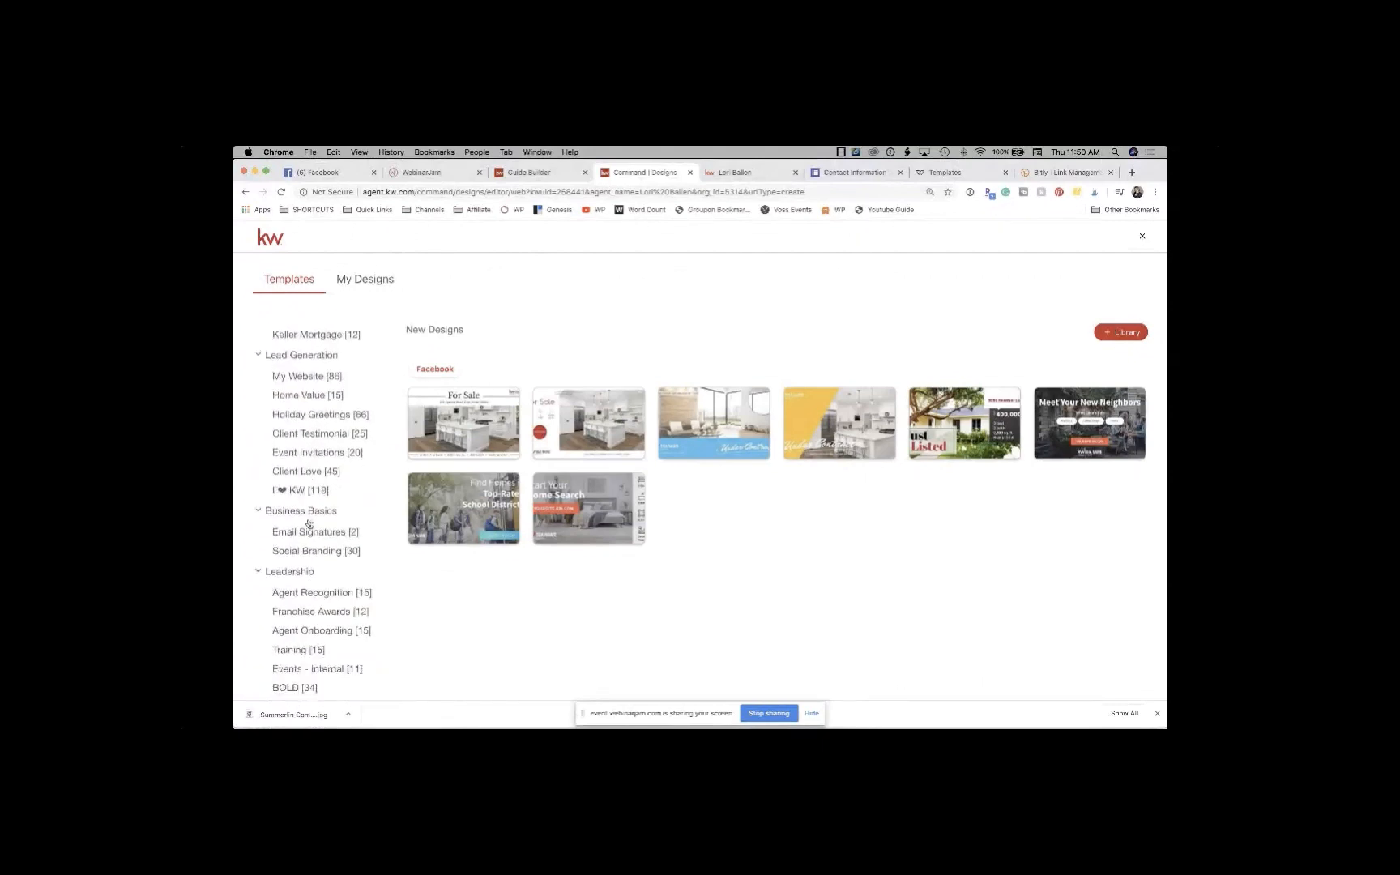
{"action": "scroll", "coordinate": [309, 525], "scroll_direction": "up", "scroll_amount": 7}
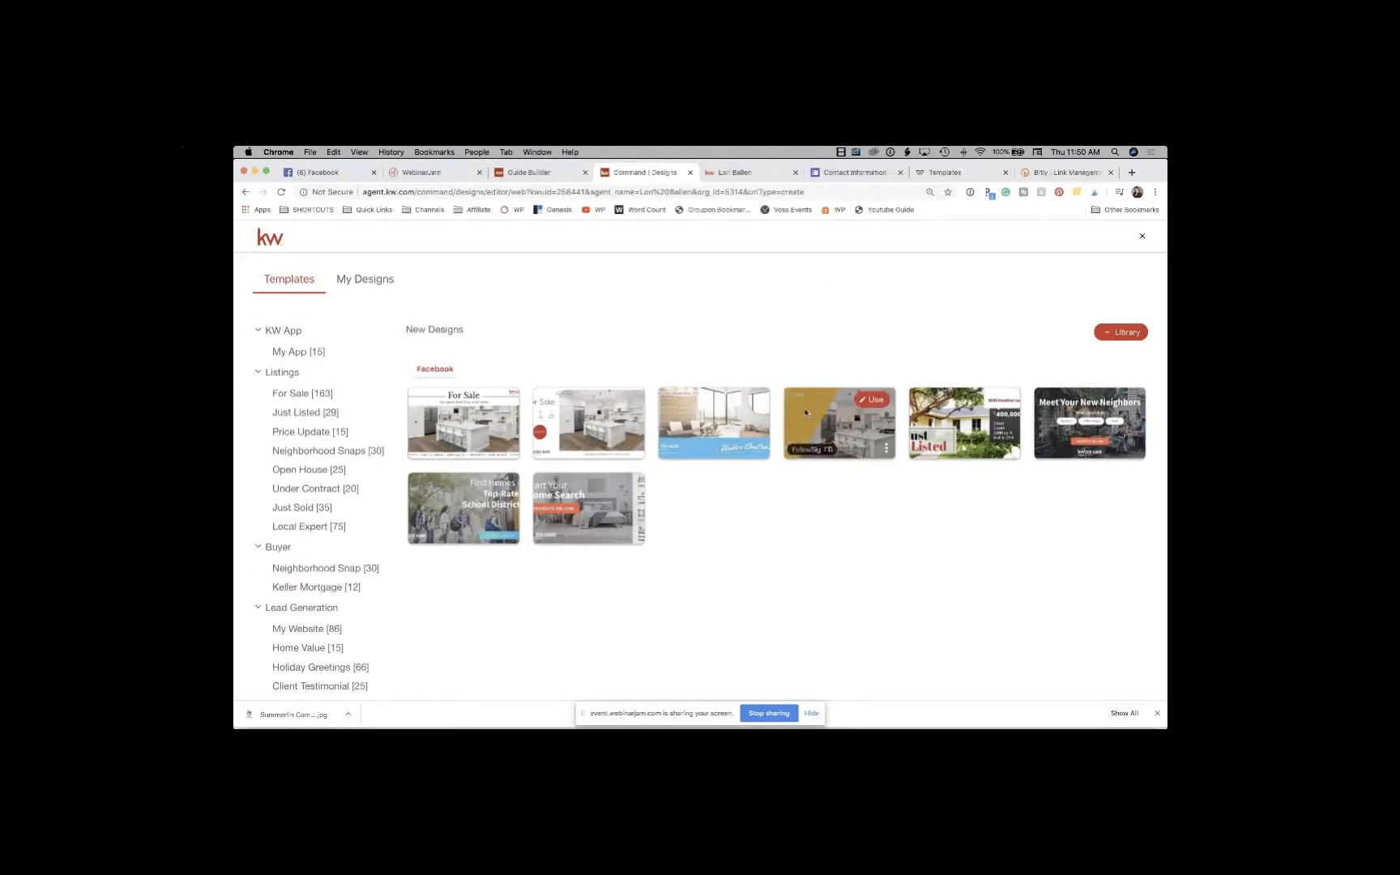
{"action": "left_click", "coordinate": [1143, 238]}
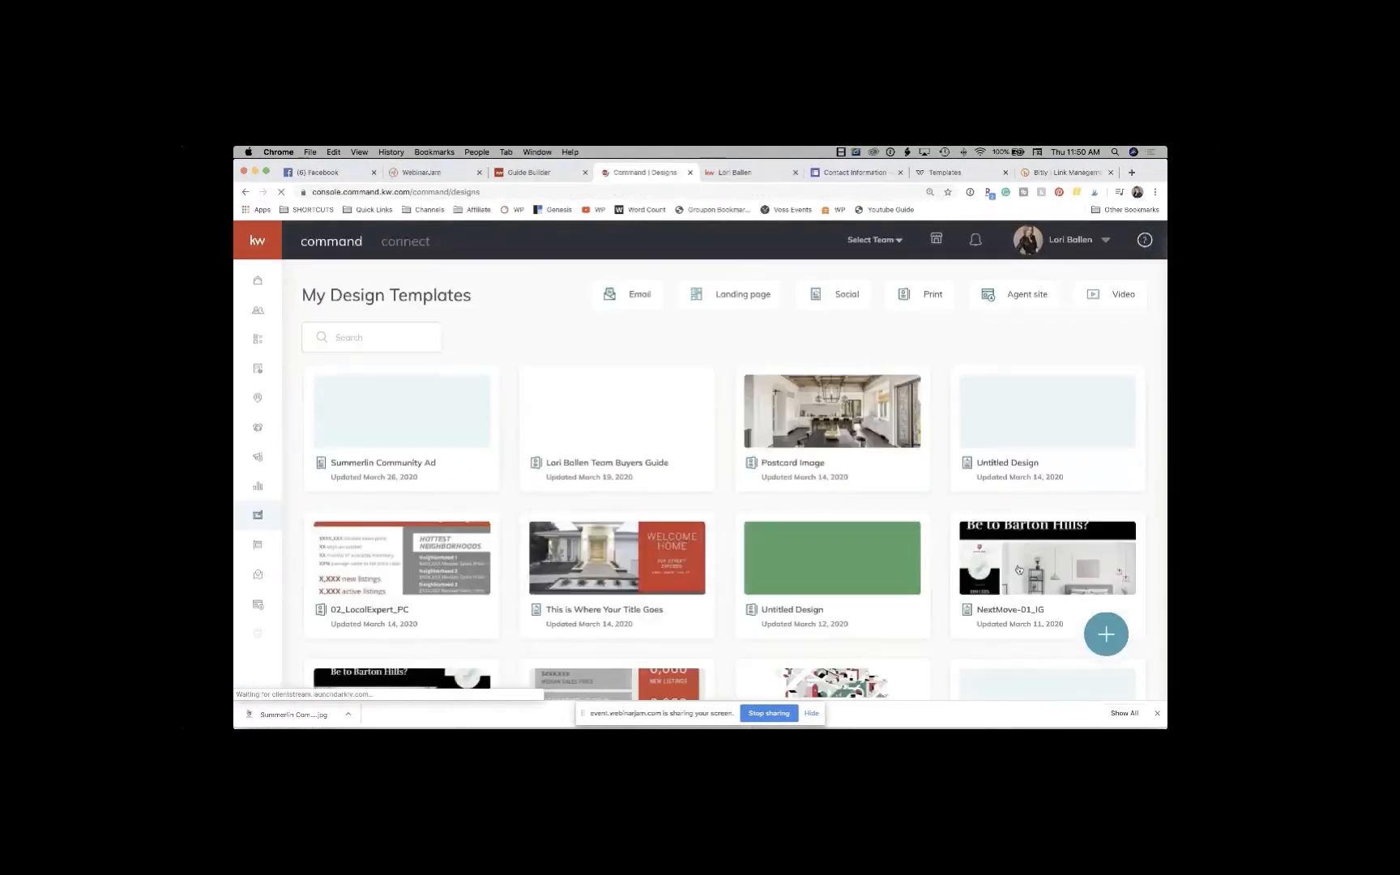
Step: Start a new Print design
{"action": "left_click", "coordinate": [1114, 641]}
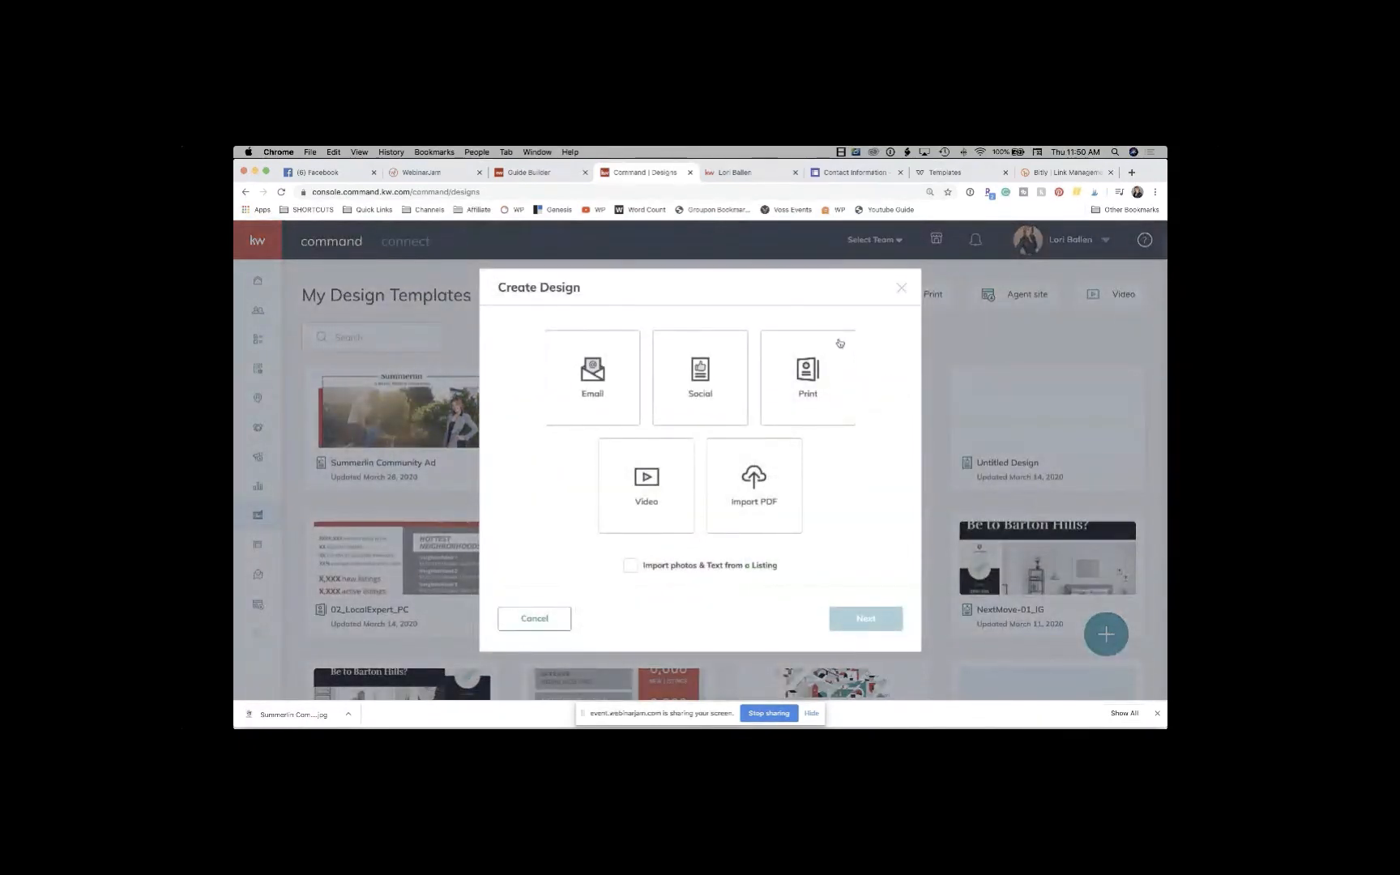
{"action": "left_click", "coordinate": [840, 342]}
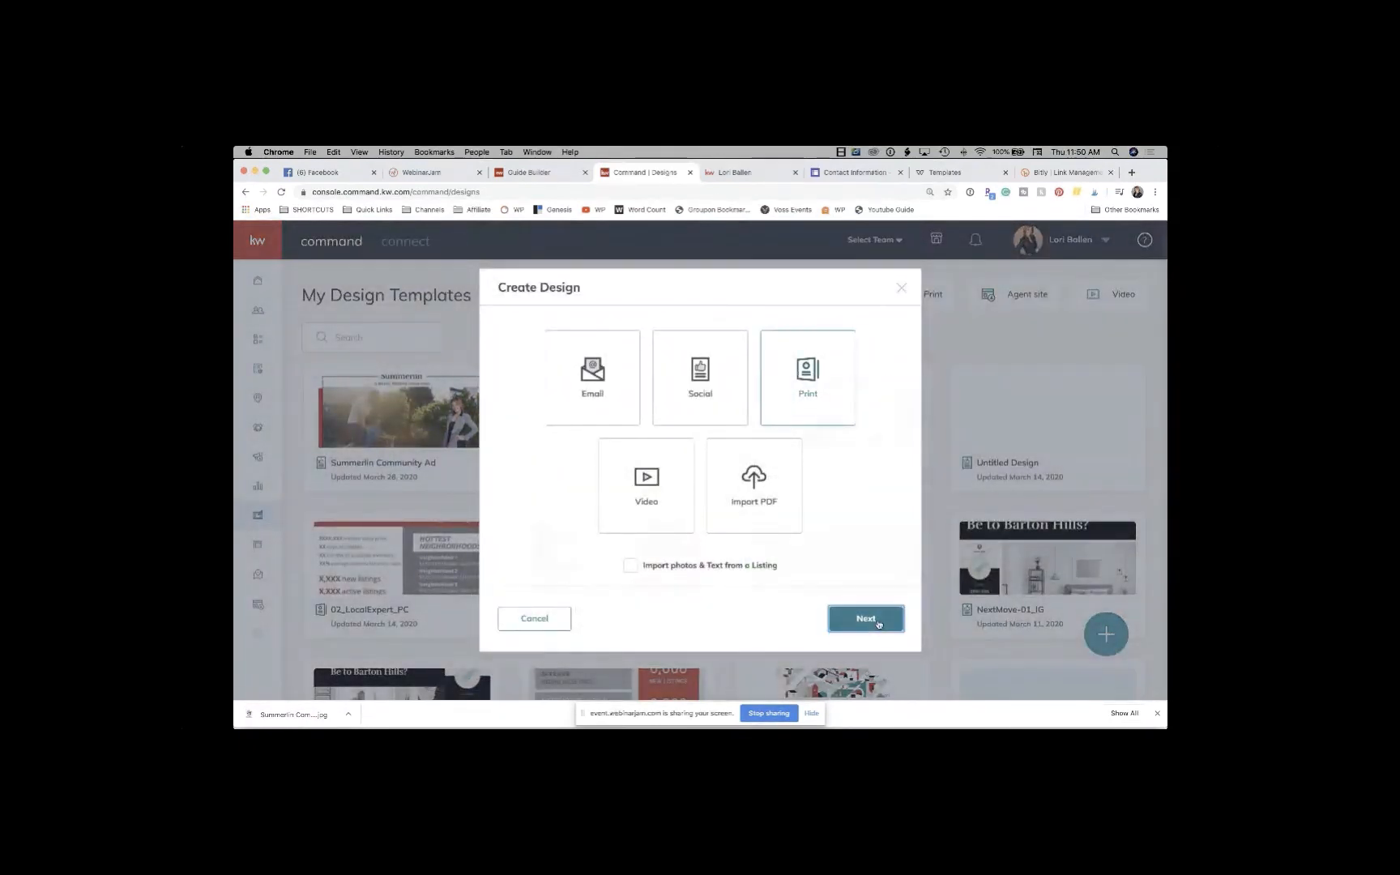
{"action": "left_click", "coordinate": [865, 618]}
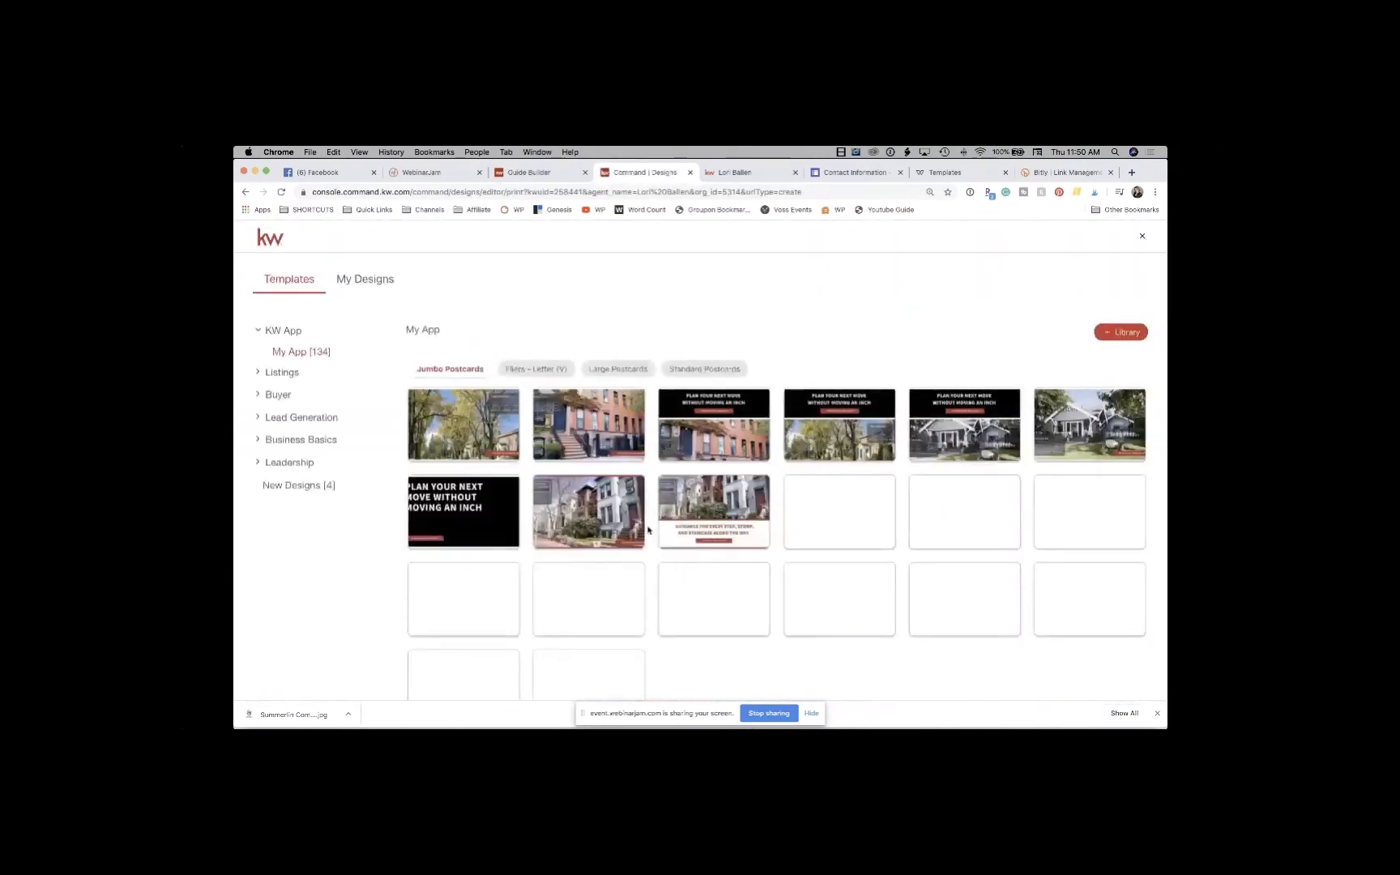
Step: Look at the Buyer Presentation templates, then show the Listings > Listing Presentation booklet templates
{"action": "left_click", "coordinate": [275, 395]}
{"action": "left_click", "coordinate": [324, 455]}
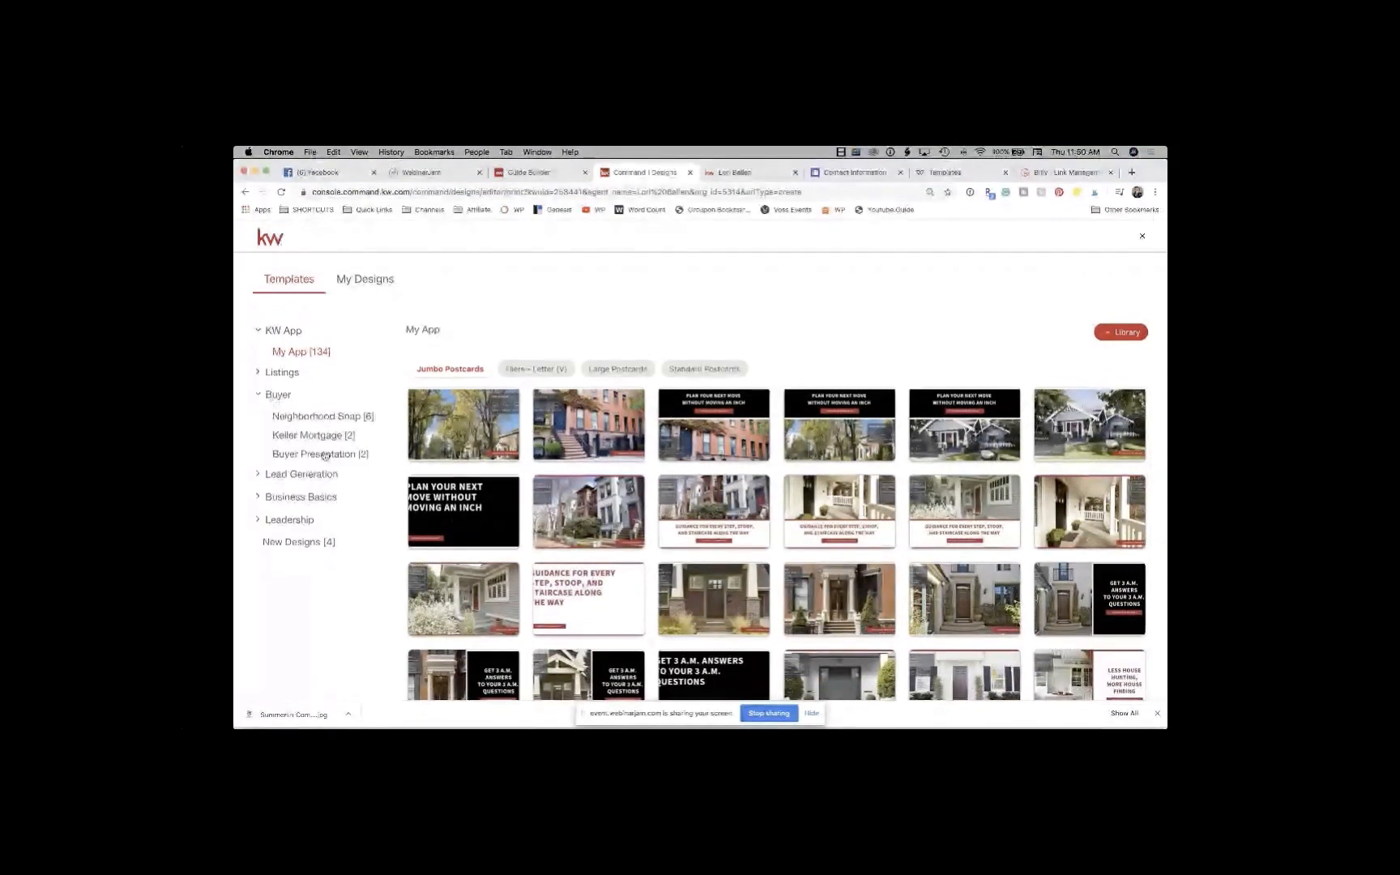
{"action": "left_click", "coordinate": [289, 372]}
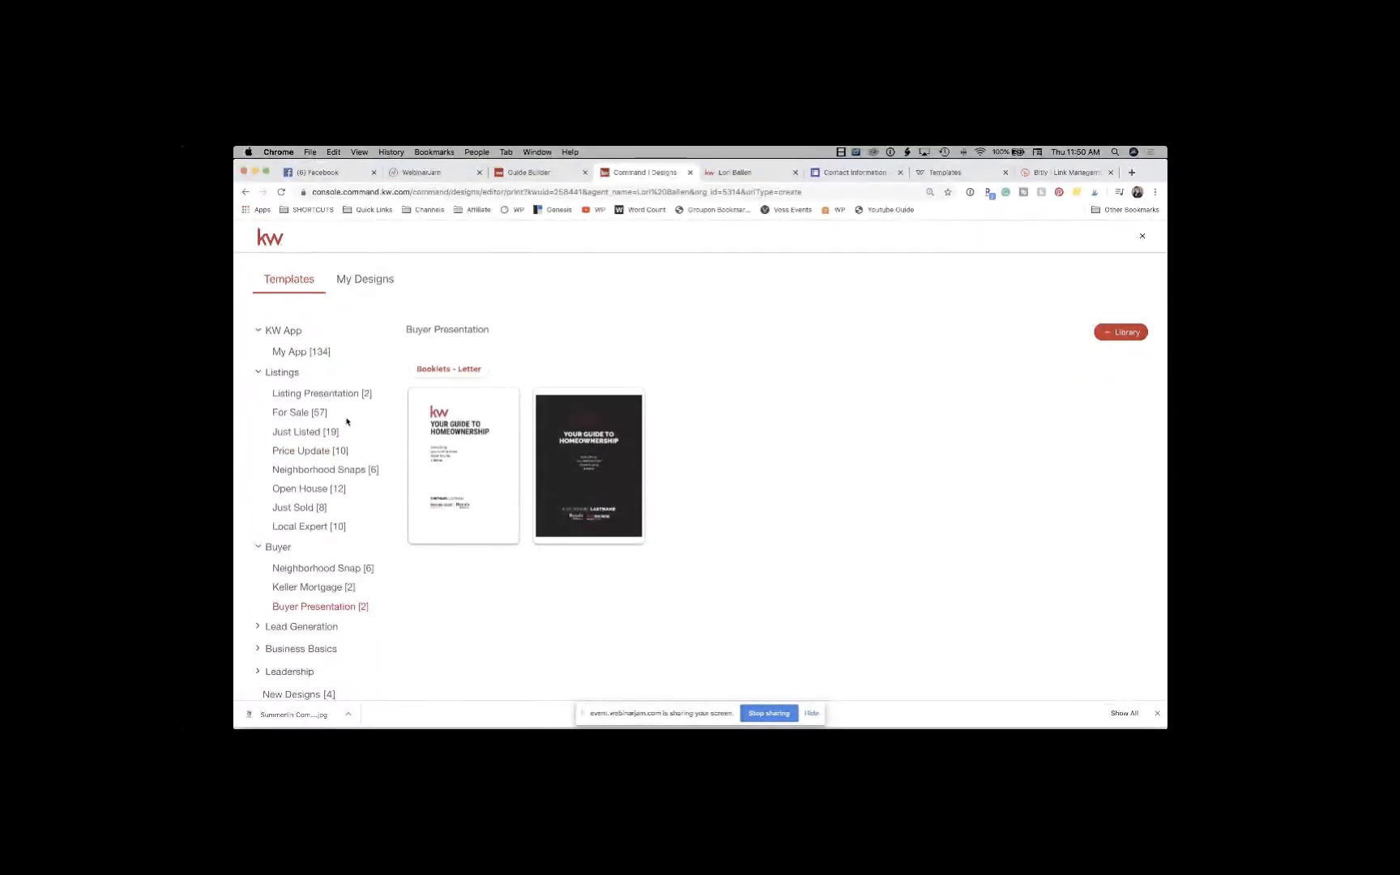
{"action": "left_click", "coordinate": [333, 400]}
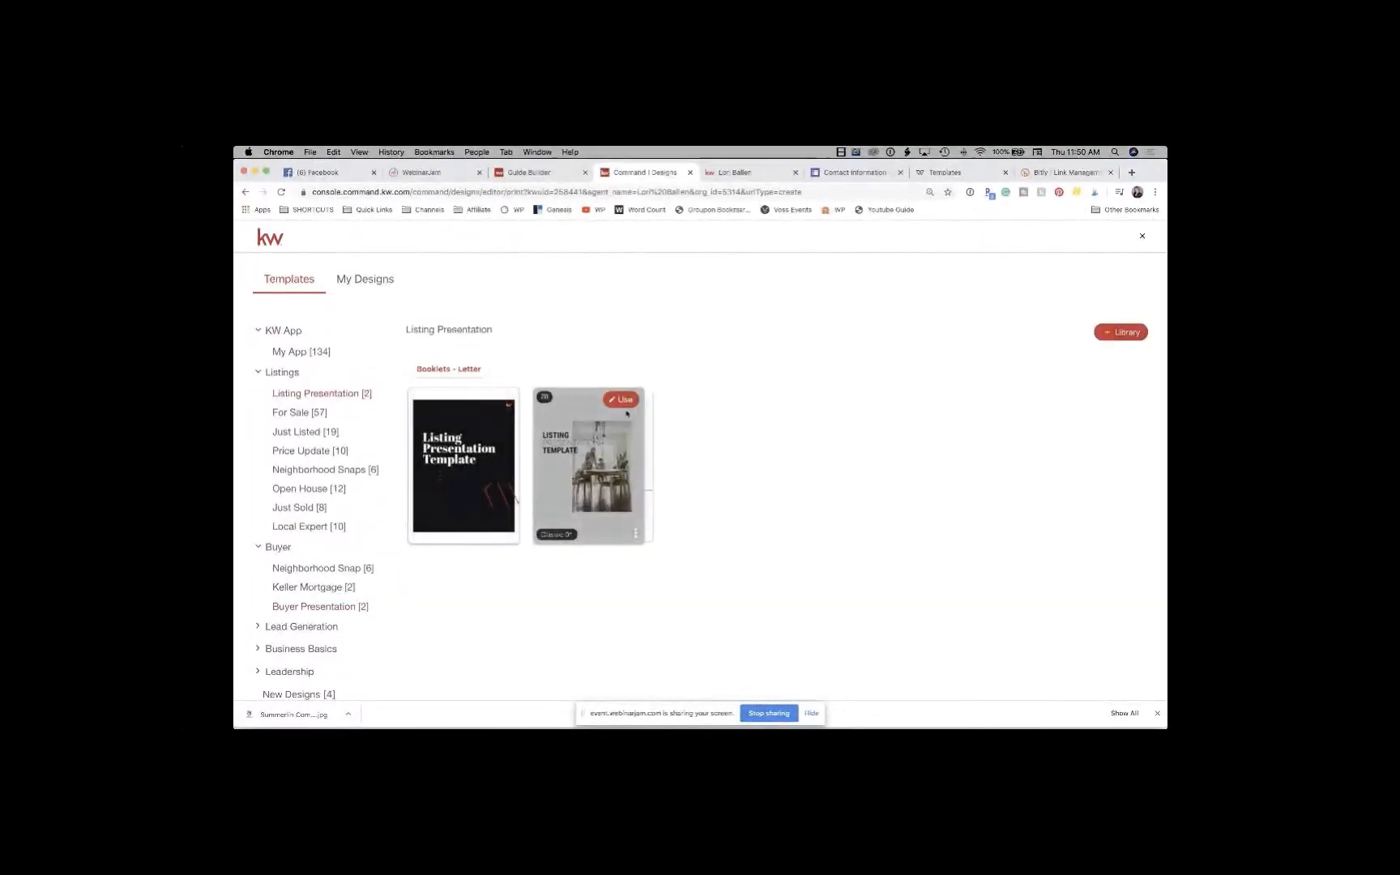
Step: Use the photo-cover Listing Presentation Template and add its cover page to the design
{"action": "left_click", "coordinate": [625, 401]}
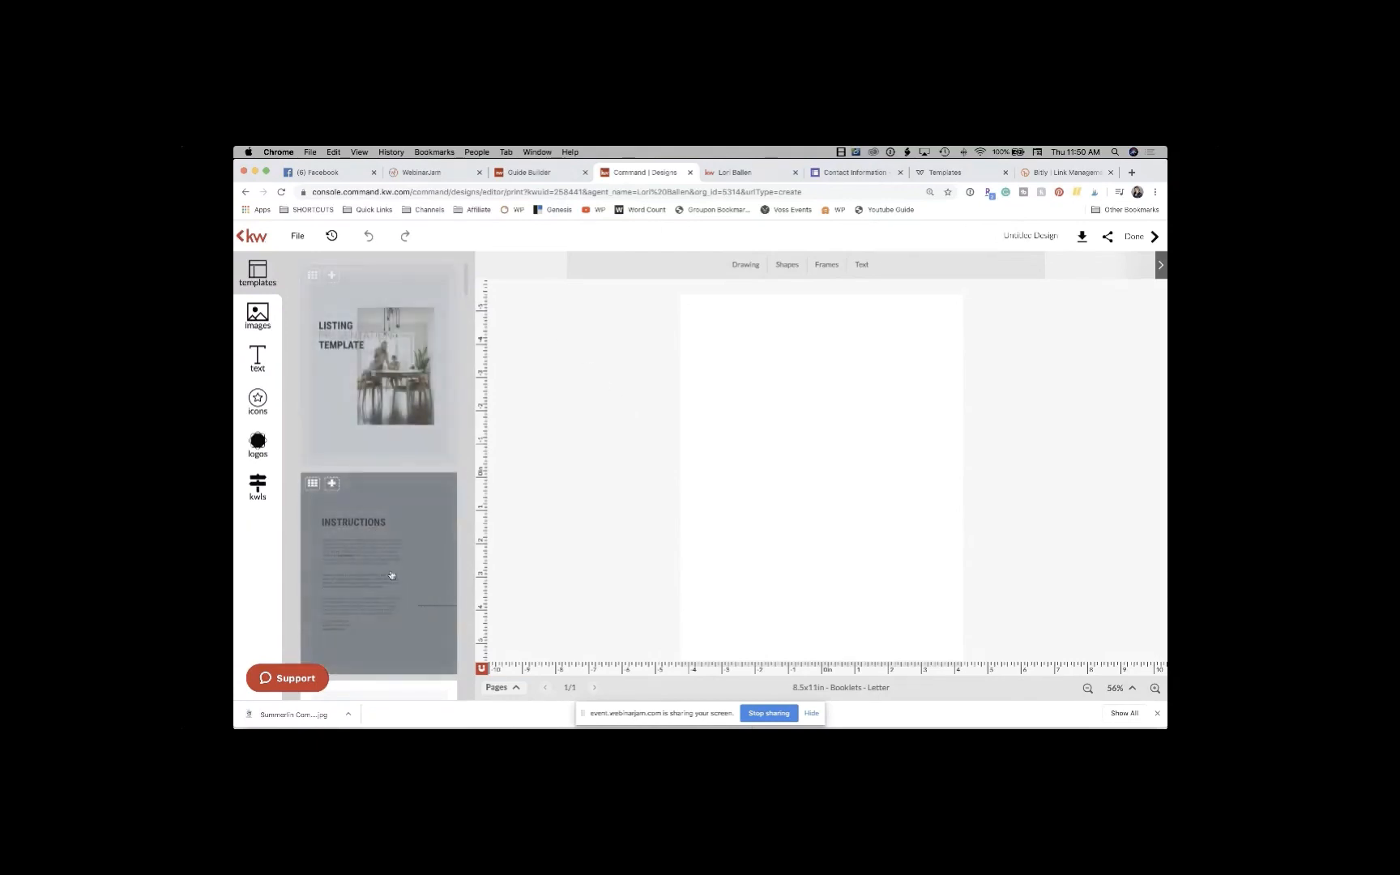
{"action": "scroll", "coordinate": [391, 575], "scroll_direction": "down", "scroll_amount": 10}
{"action": "scroll", "coordinate": [391, 575], "scroll_direction": "up", "scroll_amount": 10}
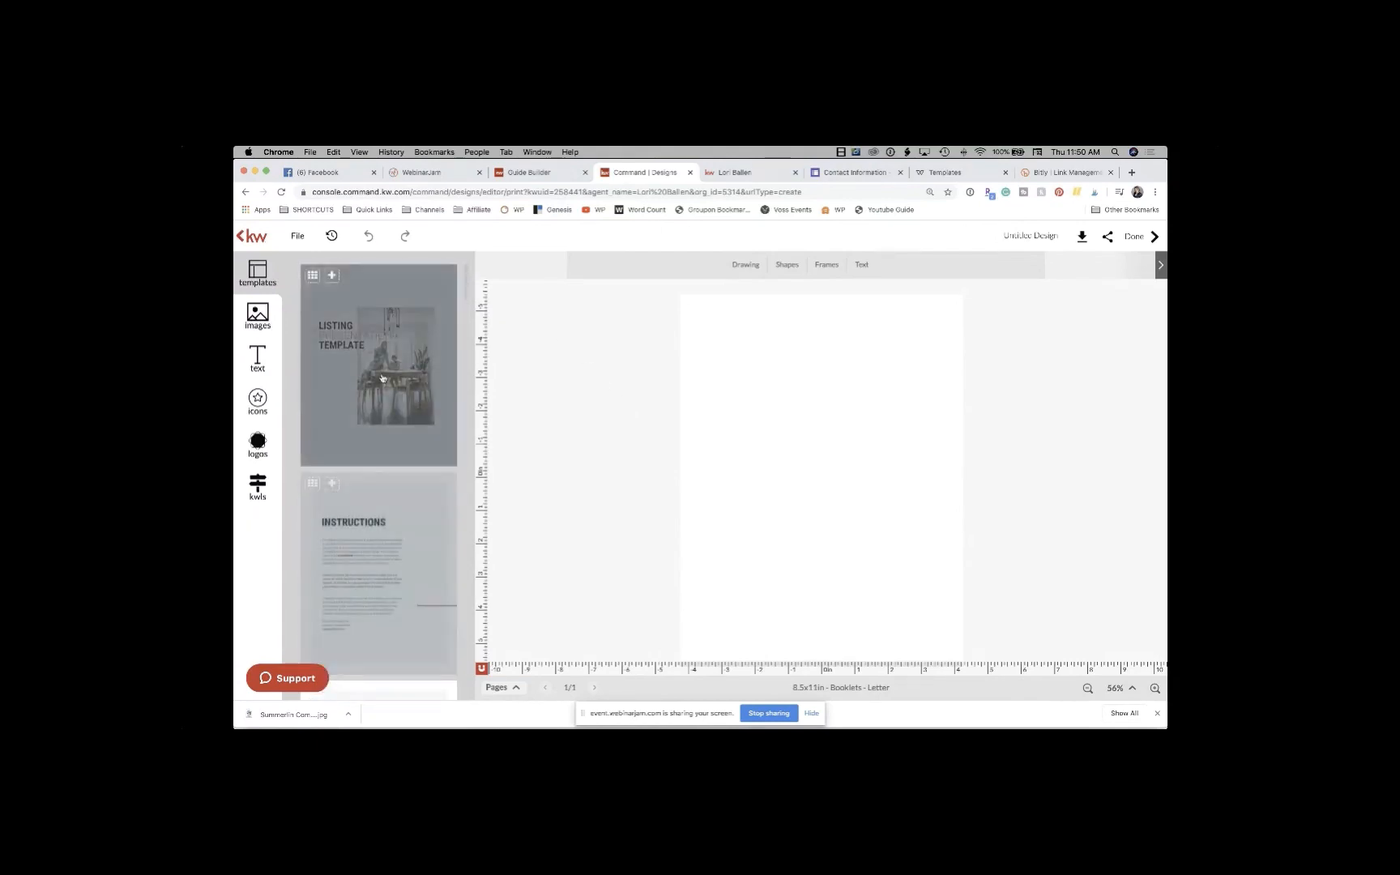
{"action": "left_click", "coordinate": [383, 378]}
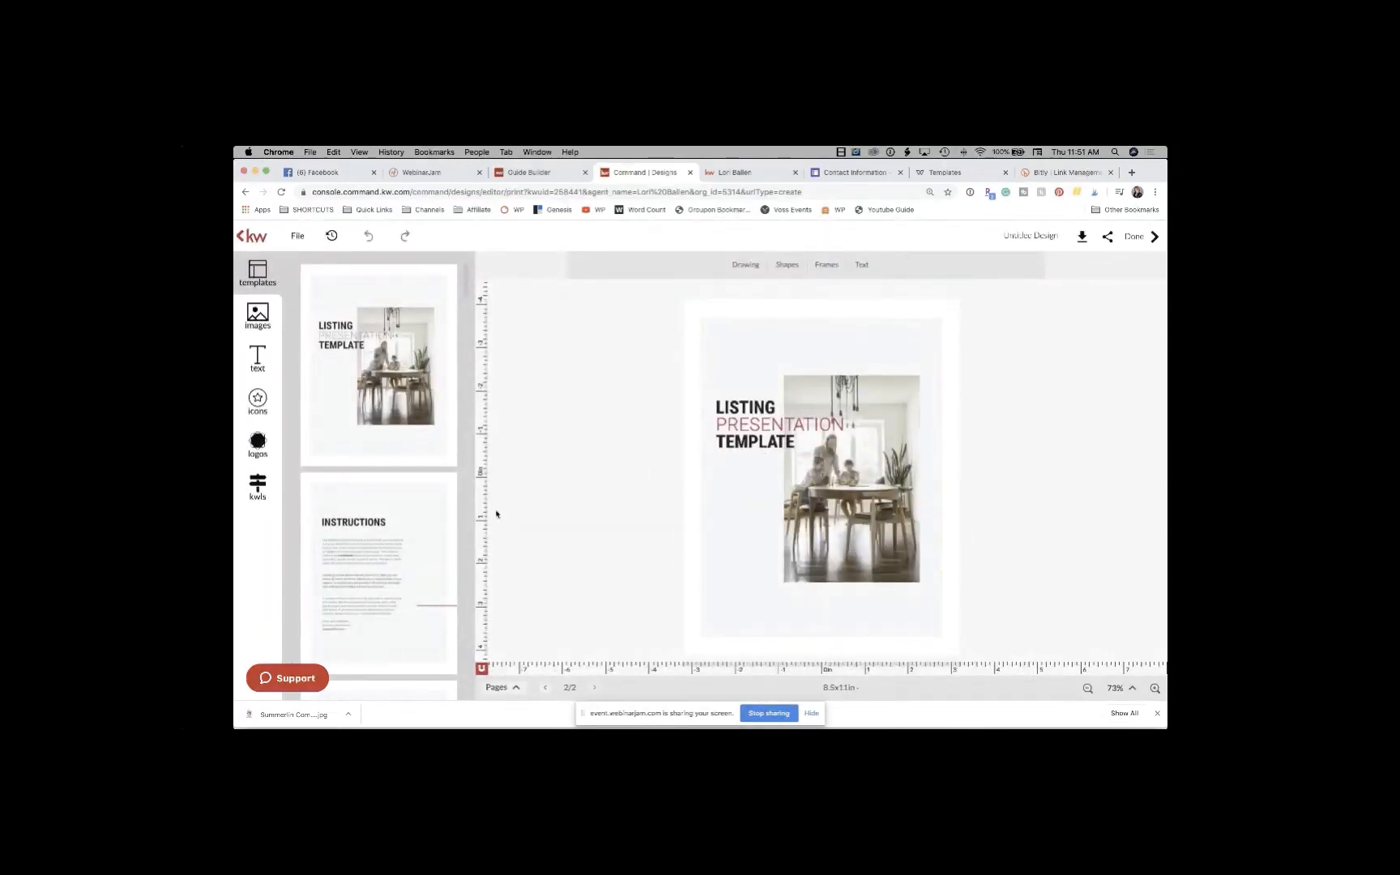
Step: Step back through the design's pages, then add the Instructions page
{"action": "left_click", "coordinate": [546, 687]}
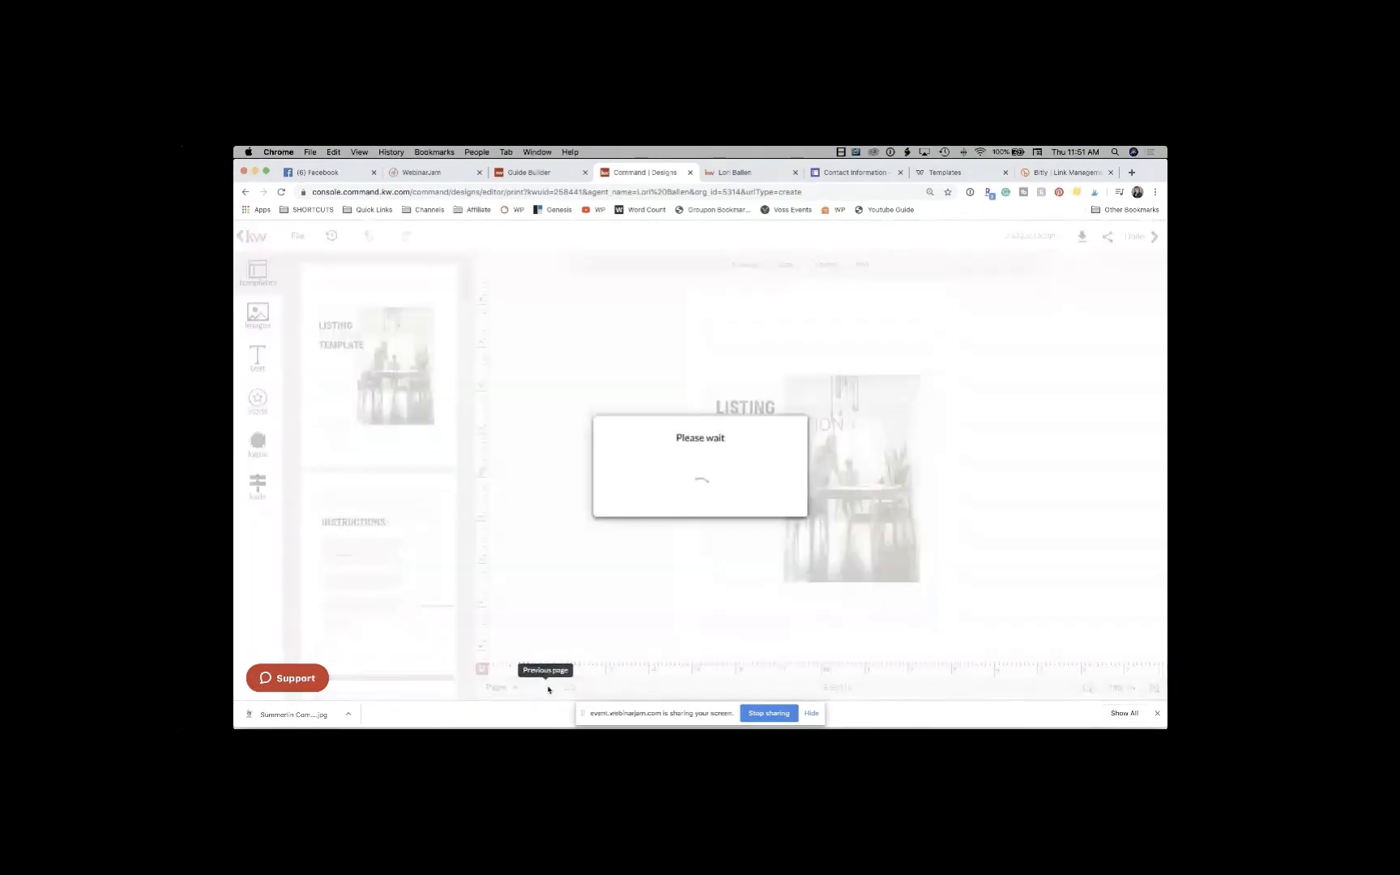
{"action": "left_click", "coordinate": [595, 689]}
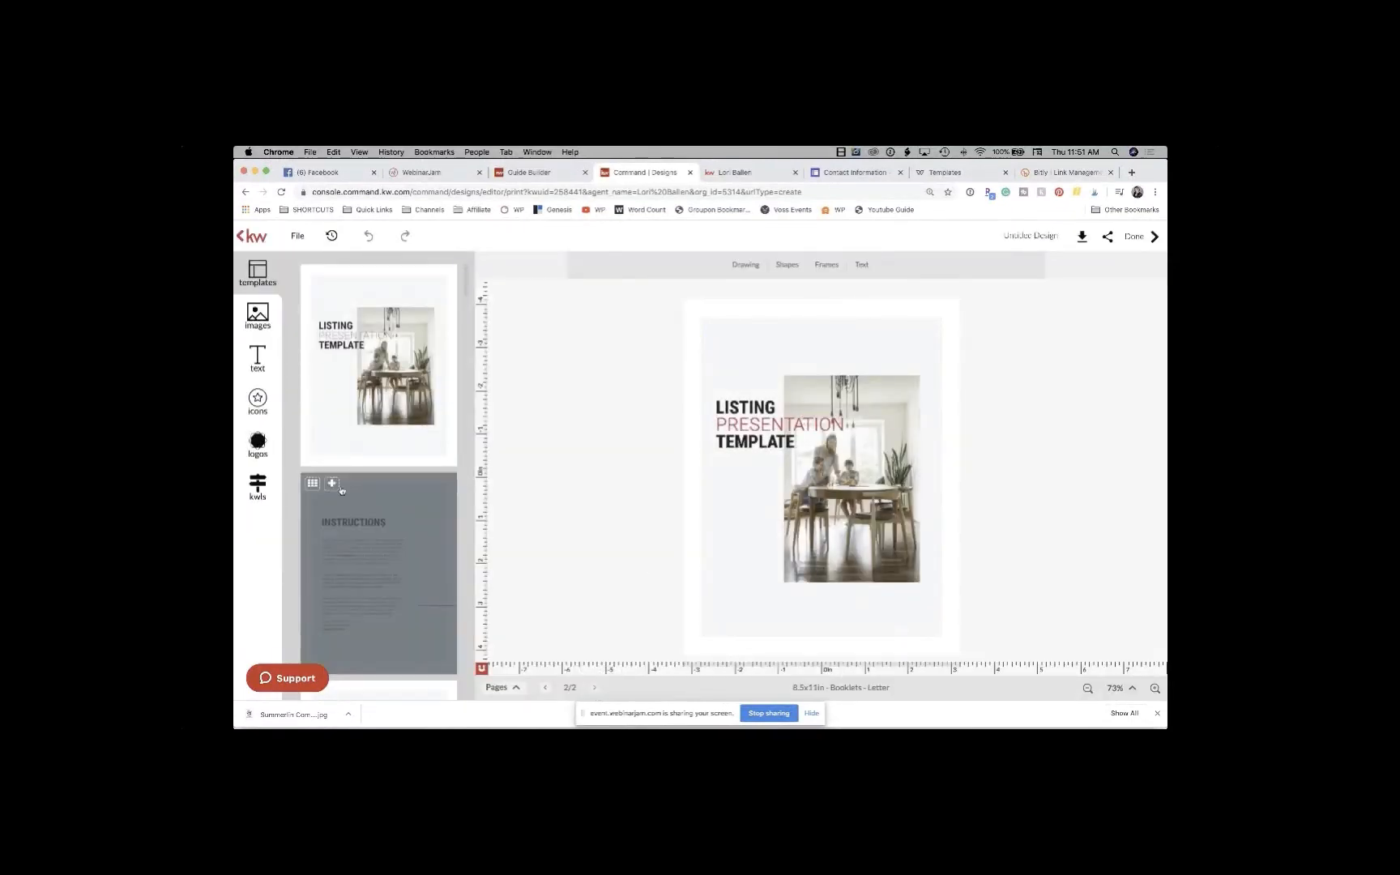
{"action": "left_click", "coordinate": [333, 485]}
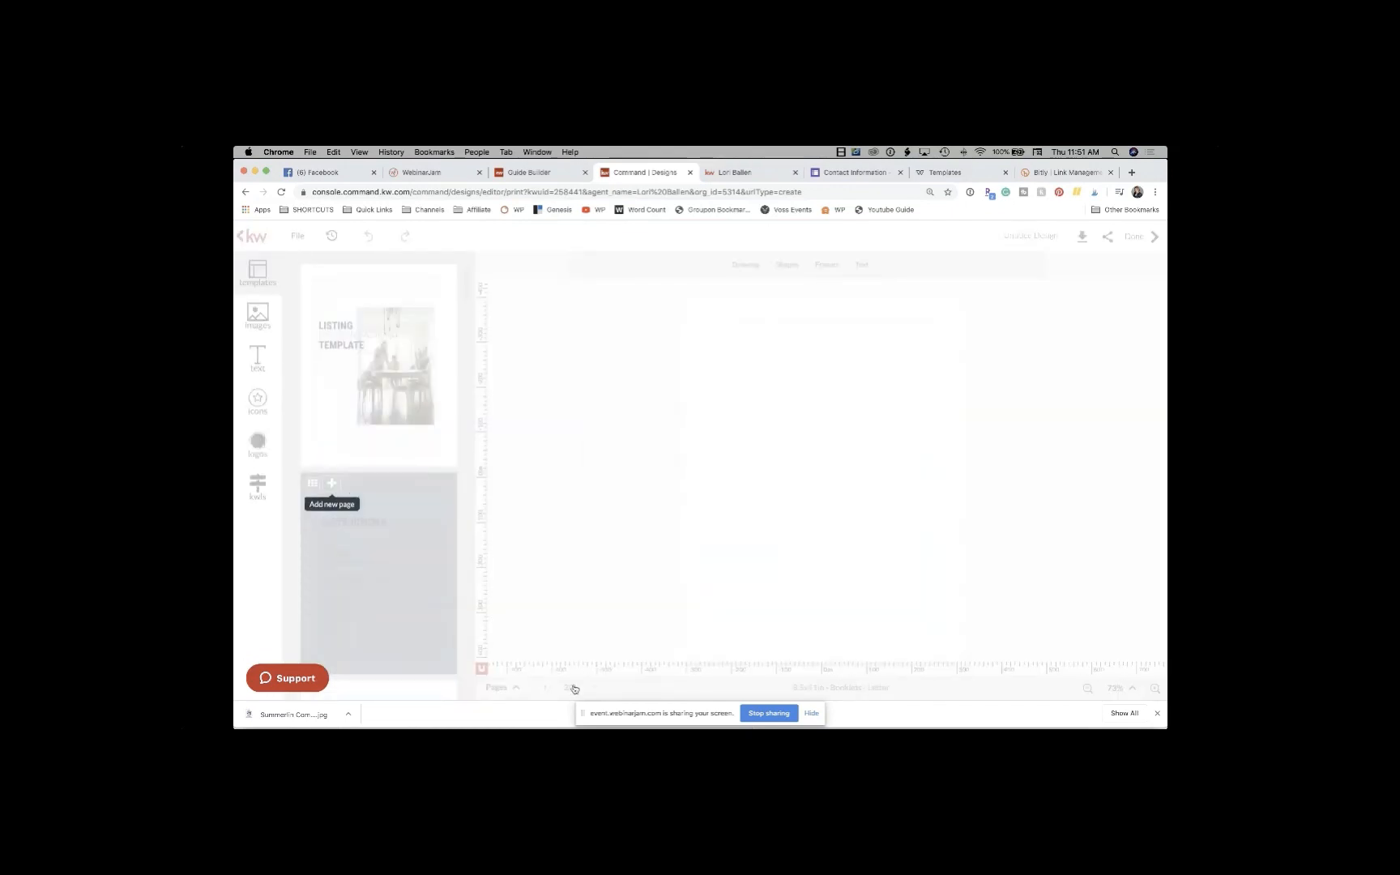
Step: Add the agent introduction page with the kitchen photo, then select its background and name heading
{"action": "scroll", "coordinate": [388, 459], "scroll_direction": "down", "scroll_amount": 5}
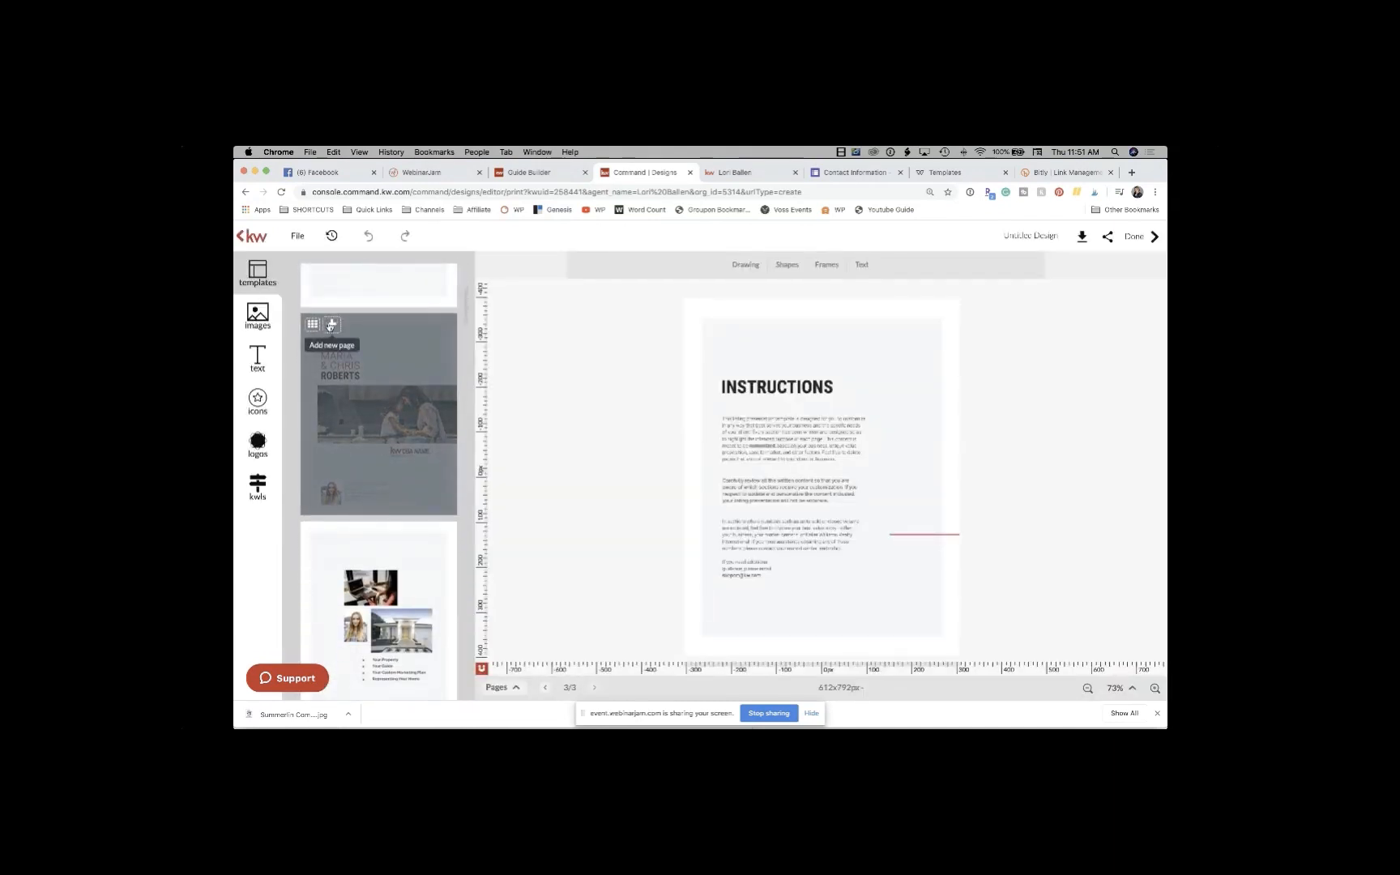
{"action": "left_click", "coordinate": [331, 323]}
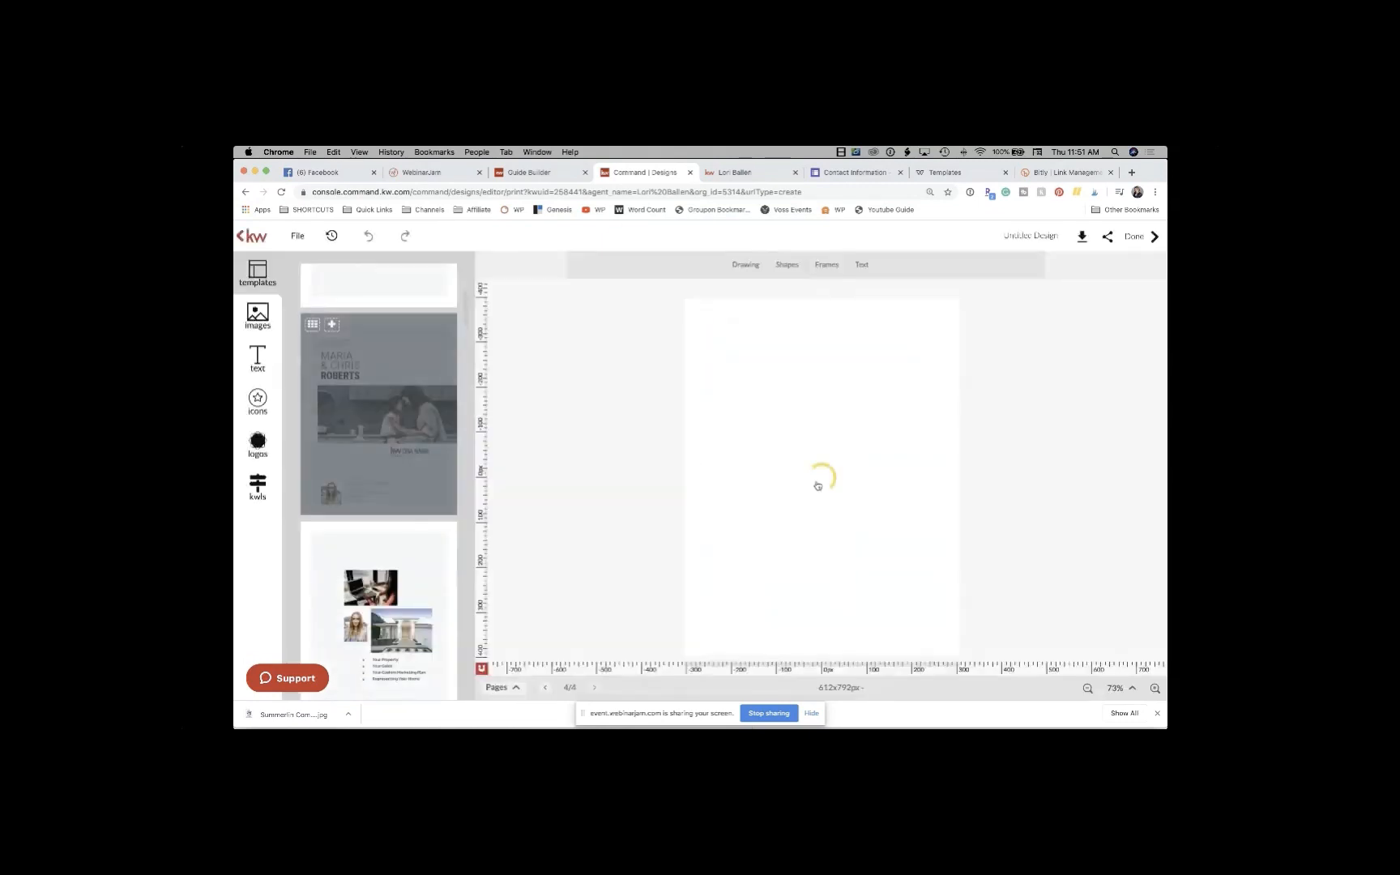
{"action": "left_click", "coordinate": [835, 410]}
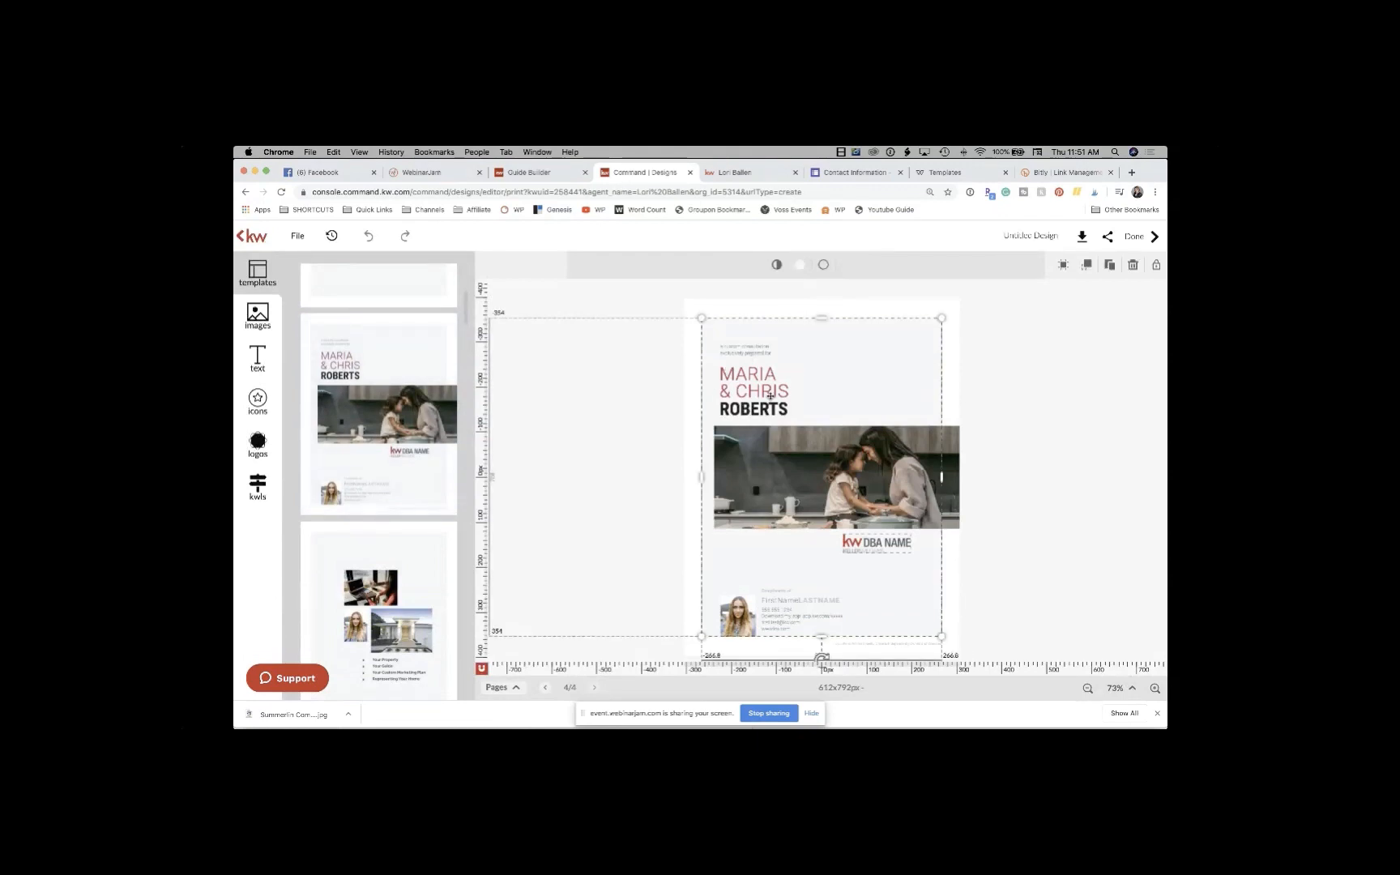
{"action": "left_click", "coordinate": [770, 394]}
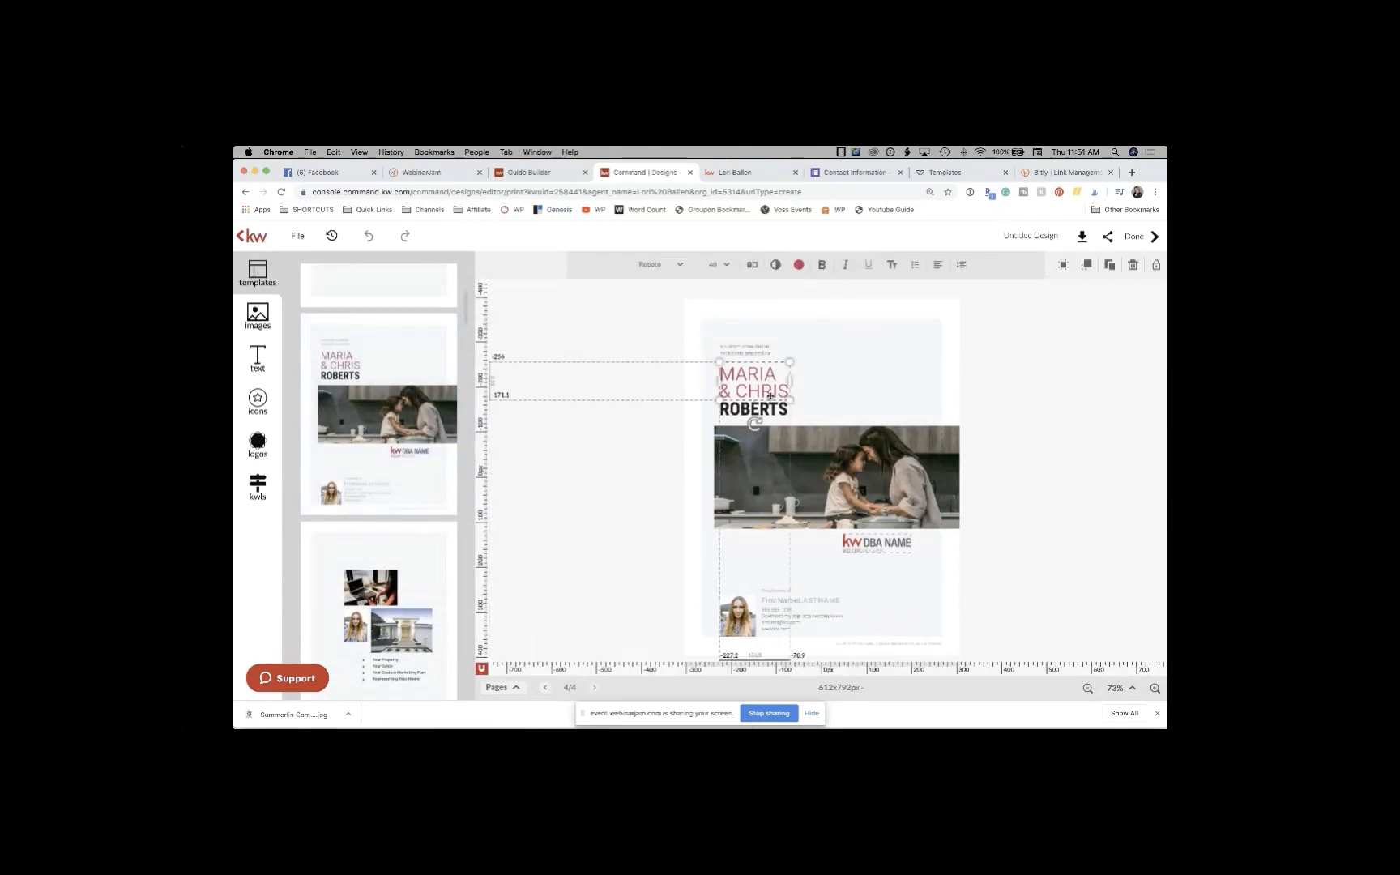
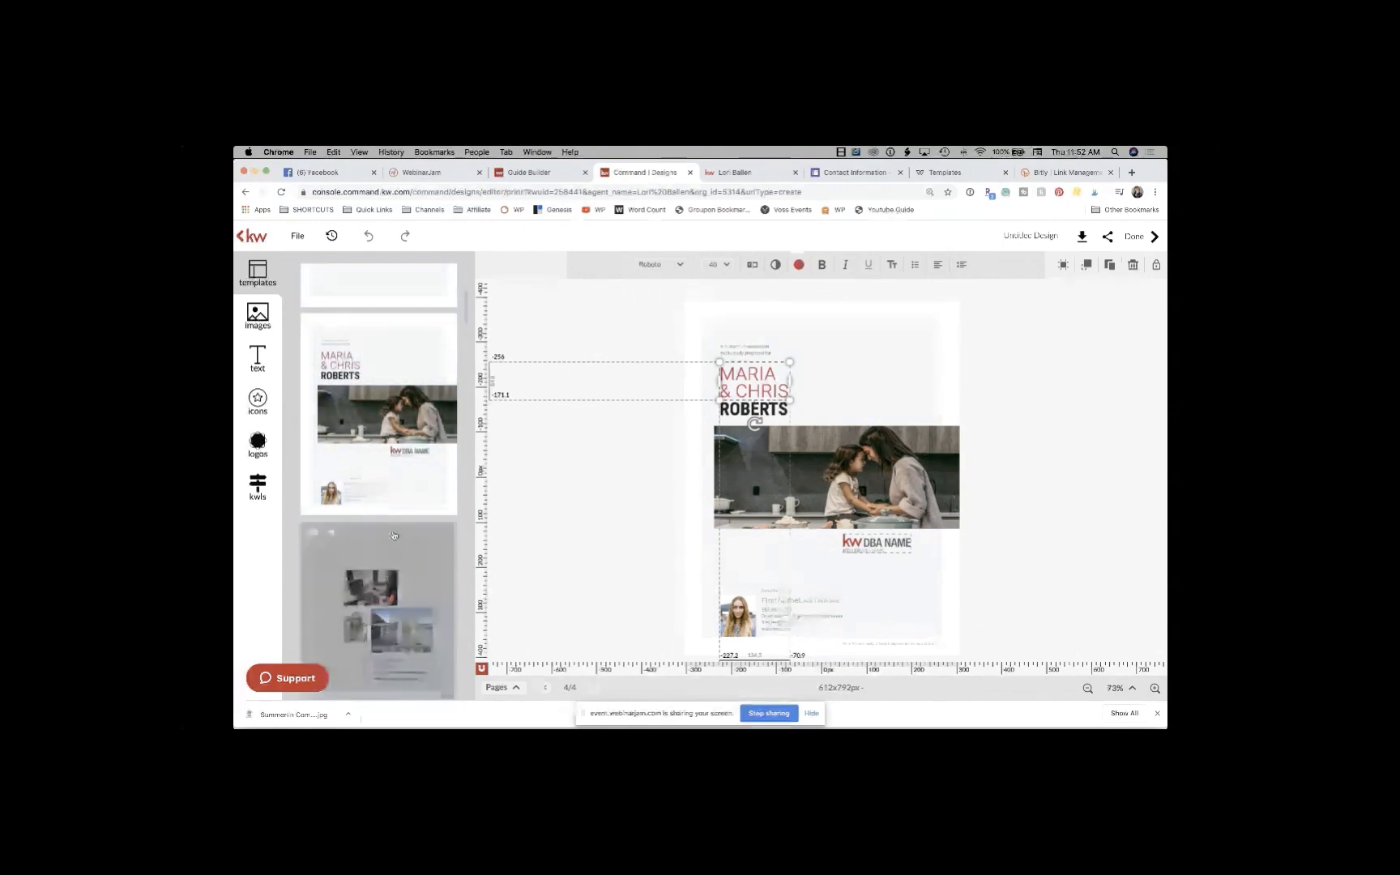
Step: Scroll the Templates panel and append The Process checklist template as page 5
{"action": "scroll", "coordinate": [395, 568], "scroll_direction": "down", "scroll_amount": 4}
{"action": "scroll", "coordinate": [396, 536], "scroll_direction": "down", "scroll_amount": 10}
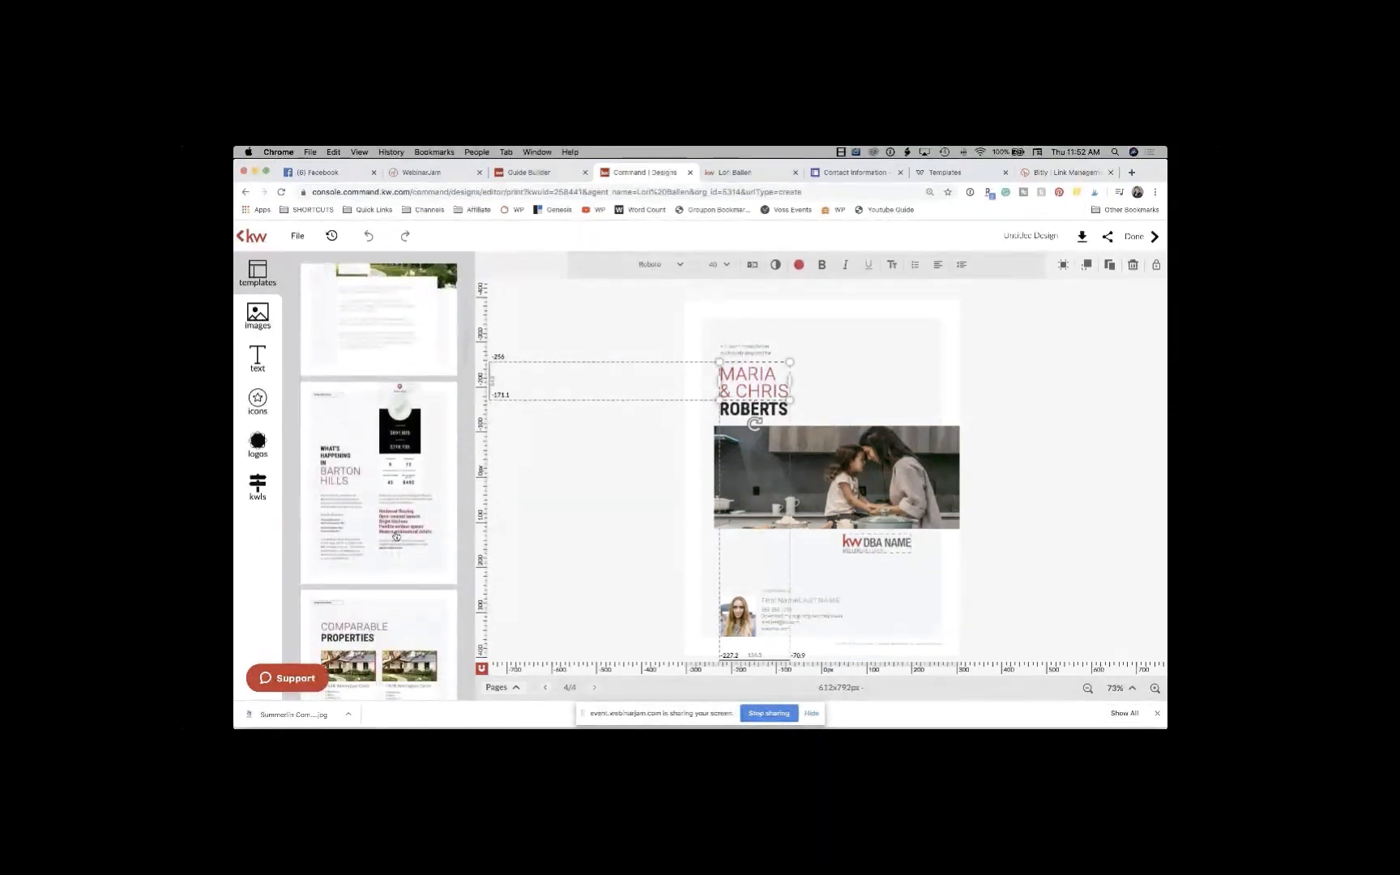
{"action": "scroll", "coordinate": [396, 535], "scroll_direction": "down", "scroll_amount": 8}
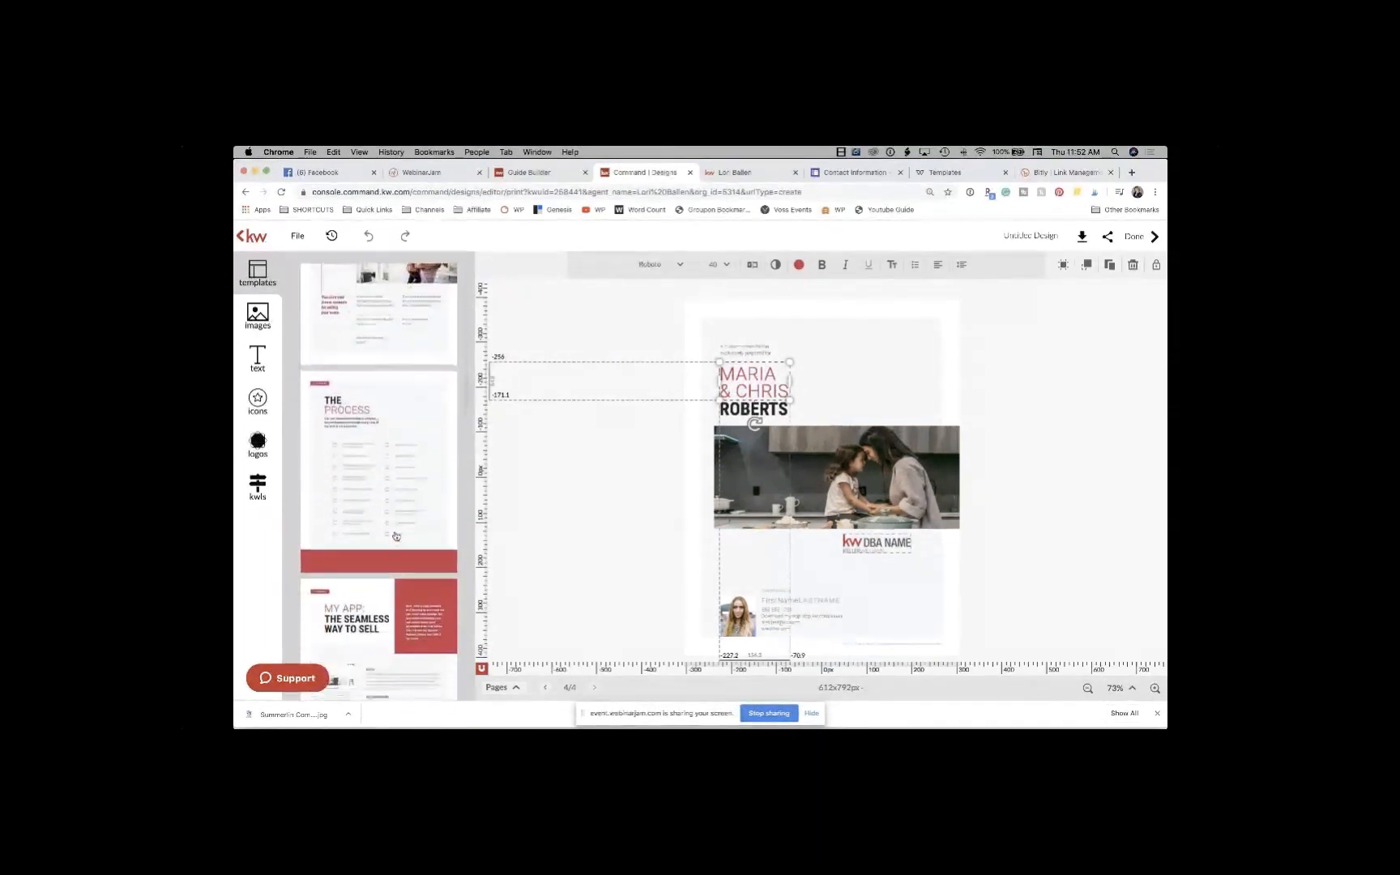
{"action": "left_click", "coordinate": [372, 461]}
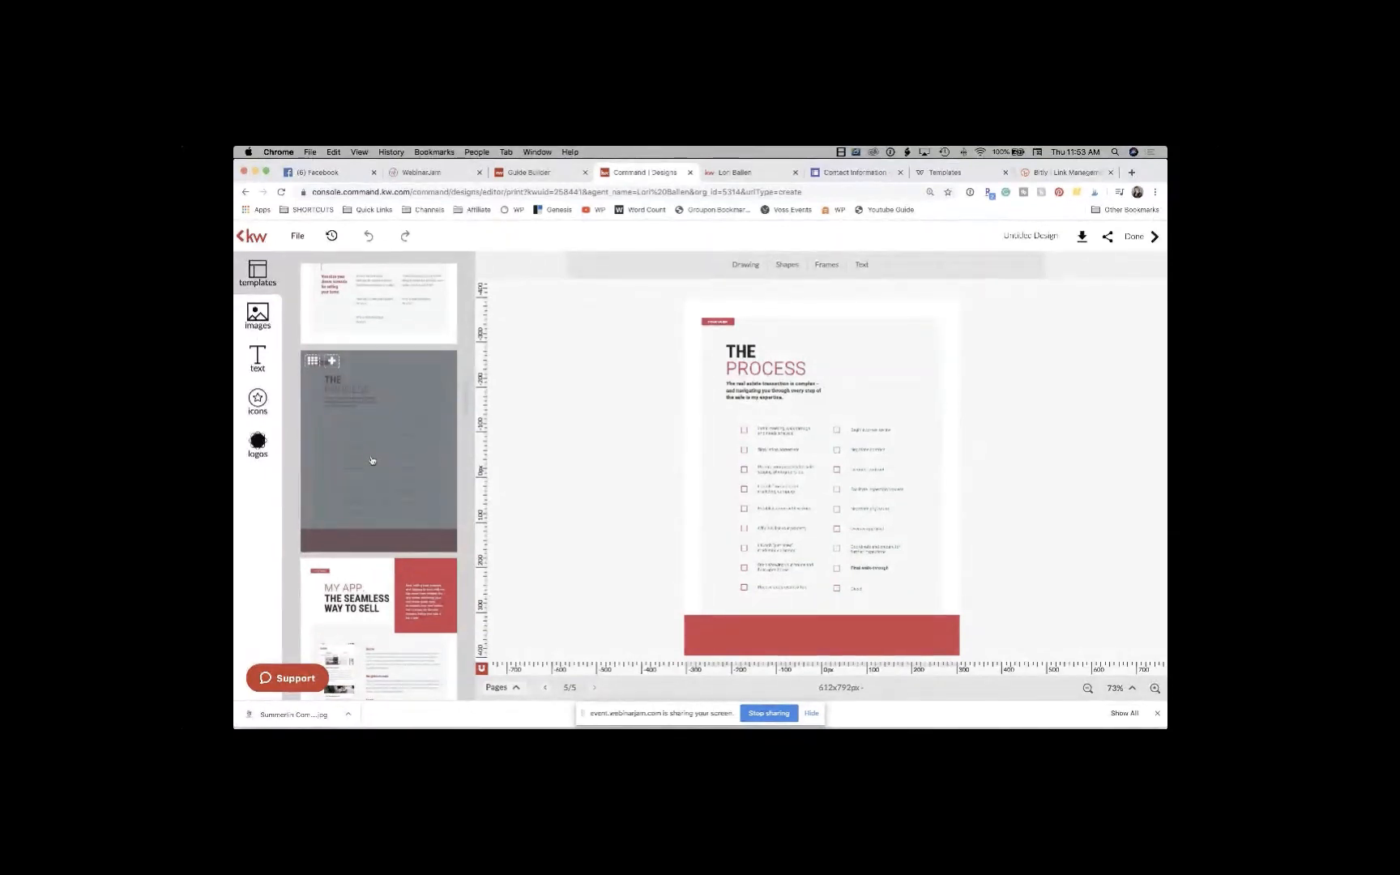
Step: Add the My App template page followed by a second Process page
{"action": "scroll", "coordinate": [368, 470], "scroll_direction": "down", "scroll_amount": 5}
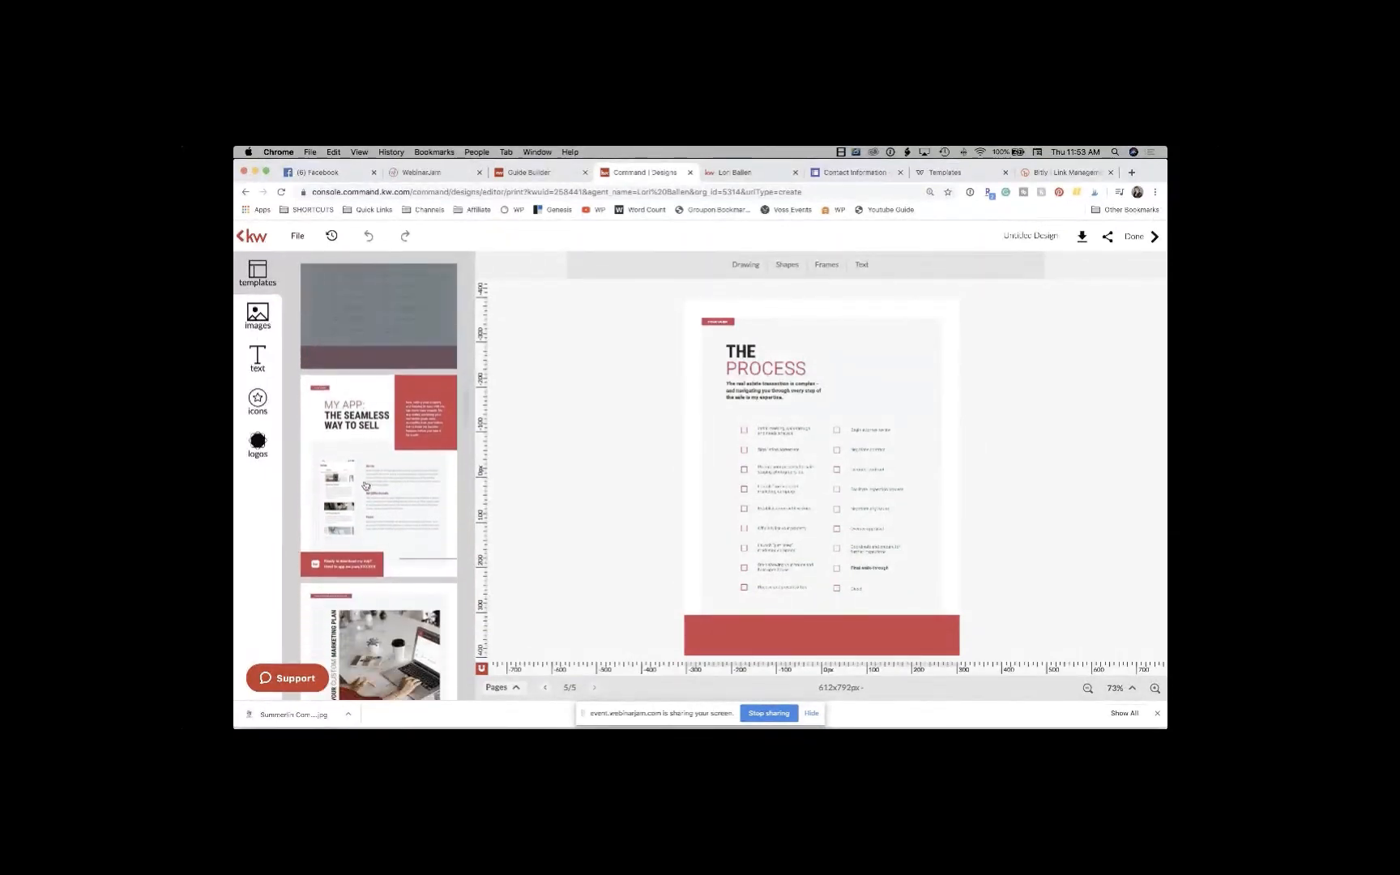
{"action": "left_click", "coordinate": [383, 486]}
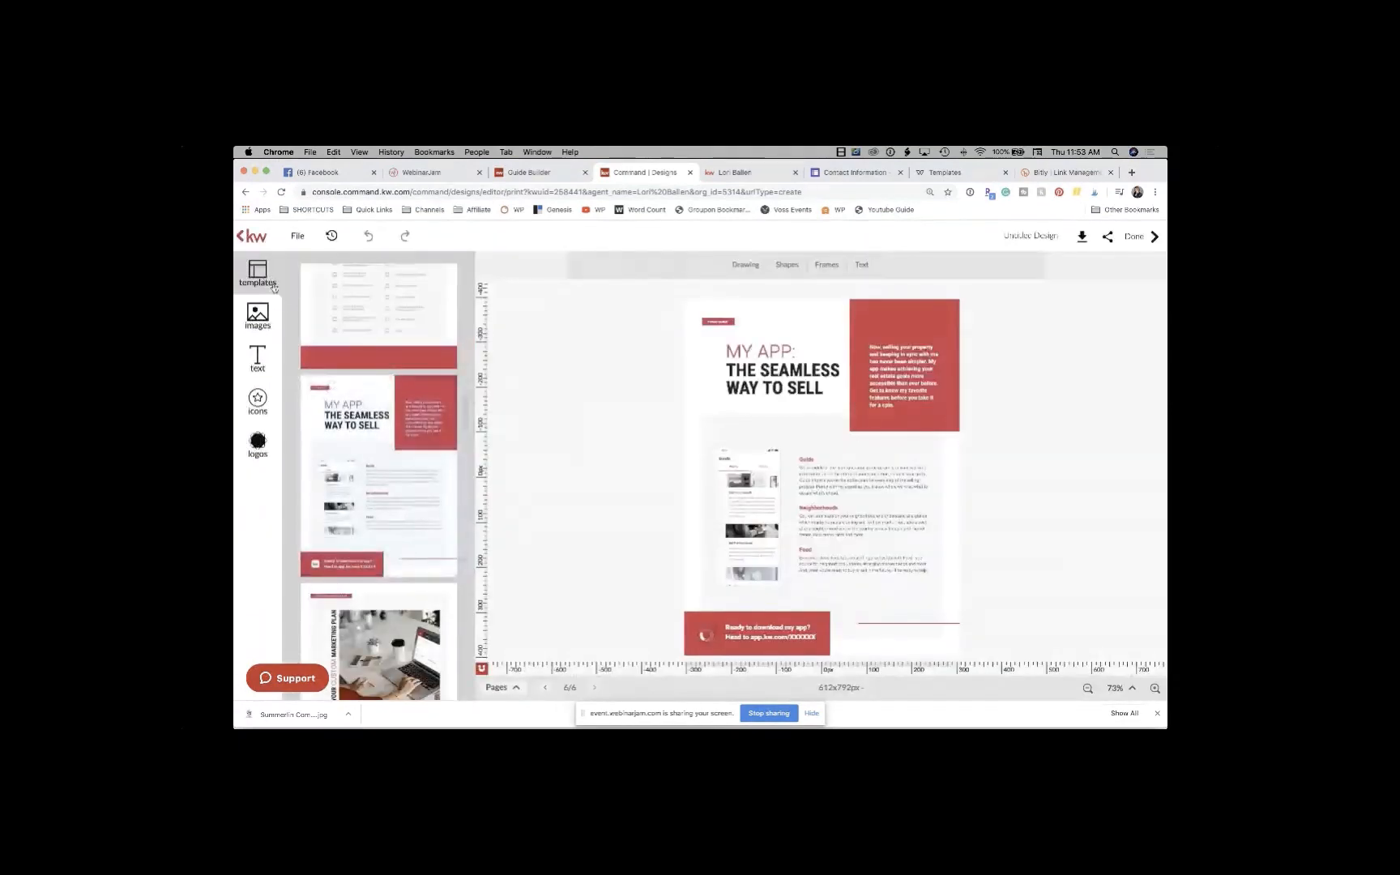
{"action": "left_click", "coordinate": [384, 319]}
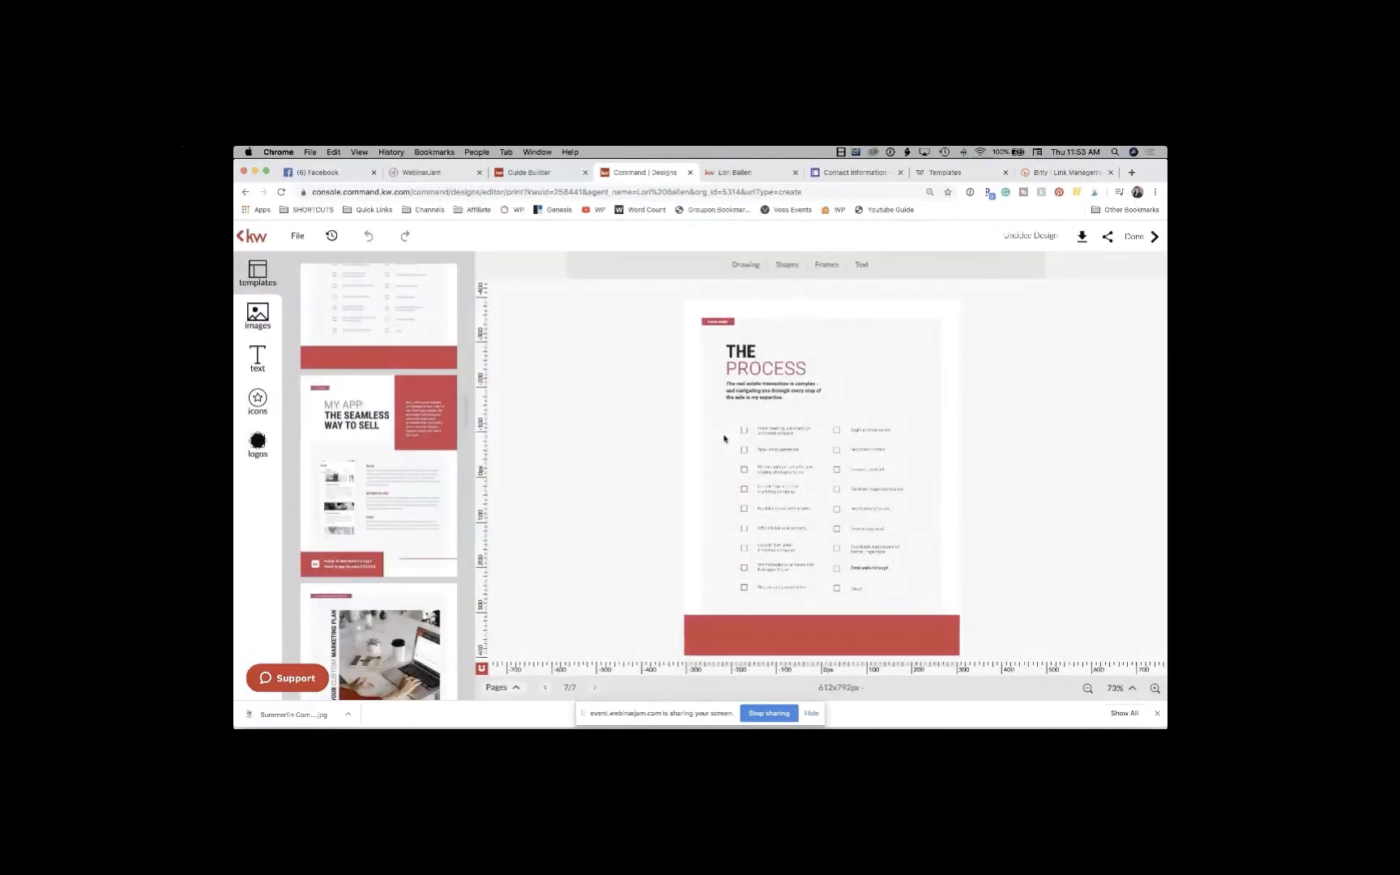
Step: Add the A Portfolio of Excellence six-listing template as page 8
{"action": "scroll", "coordinate": [393, 557], "scroll_direction": "down", "scroll_amount": 6}
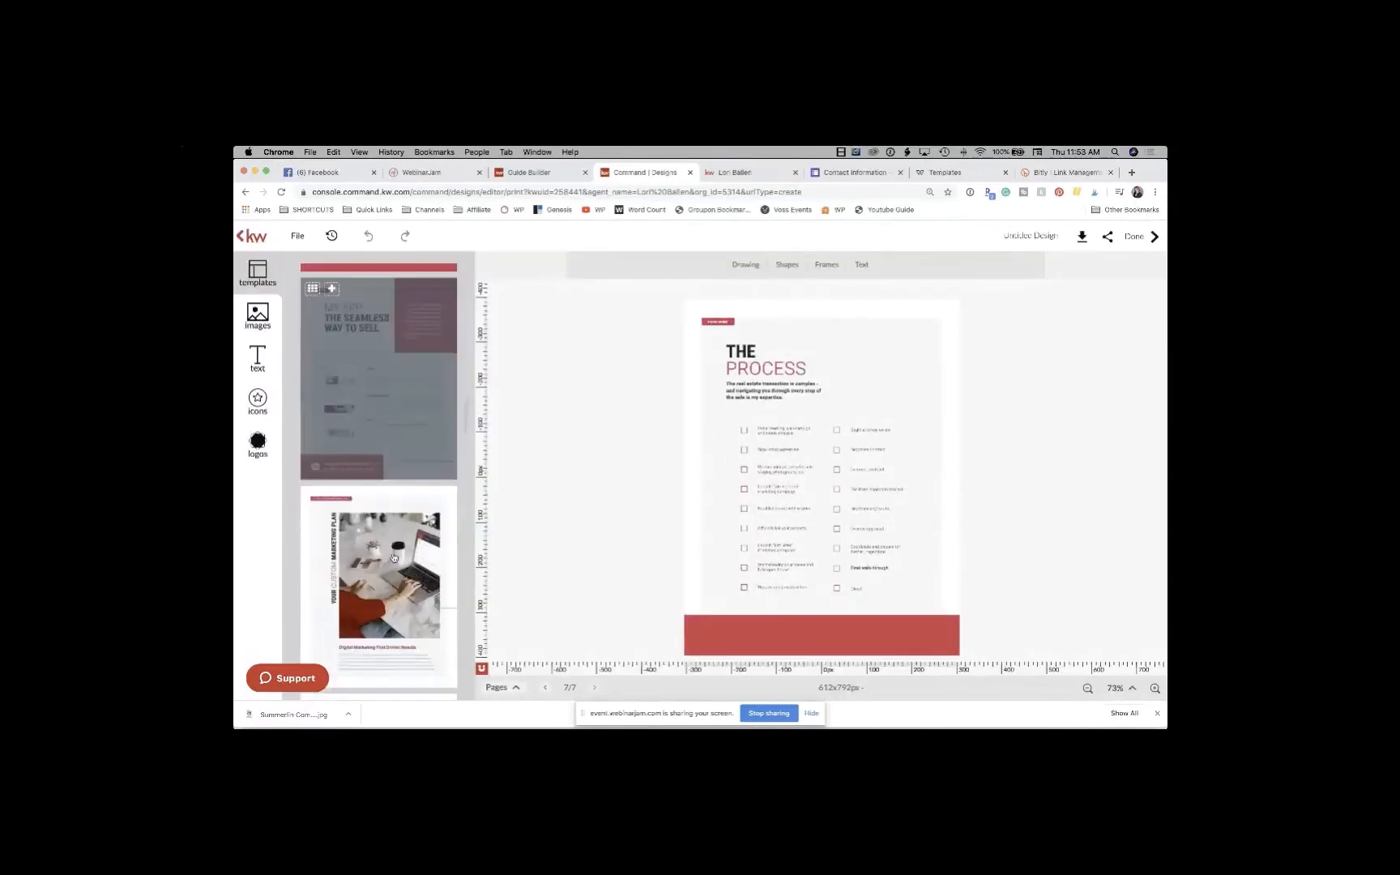
{"action": "scroll", "coordinate": [393, 558], "scroll_direction": "down", "scroll_amount": 10}
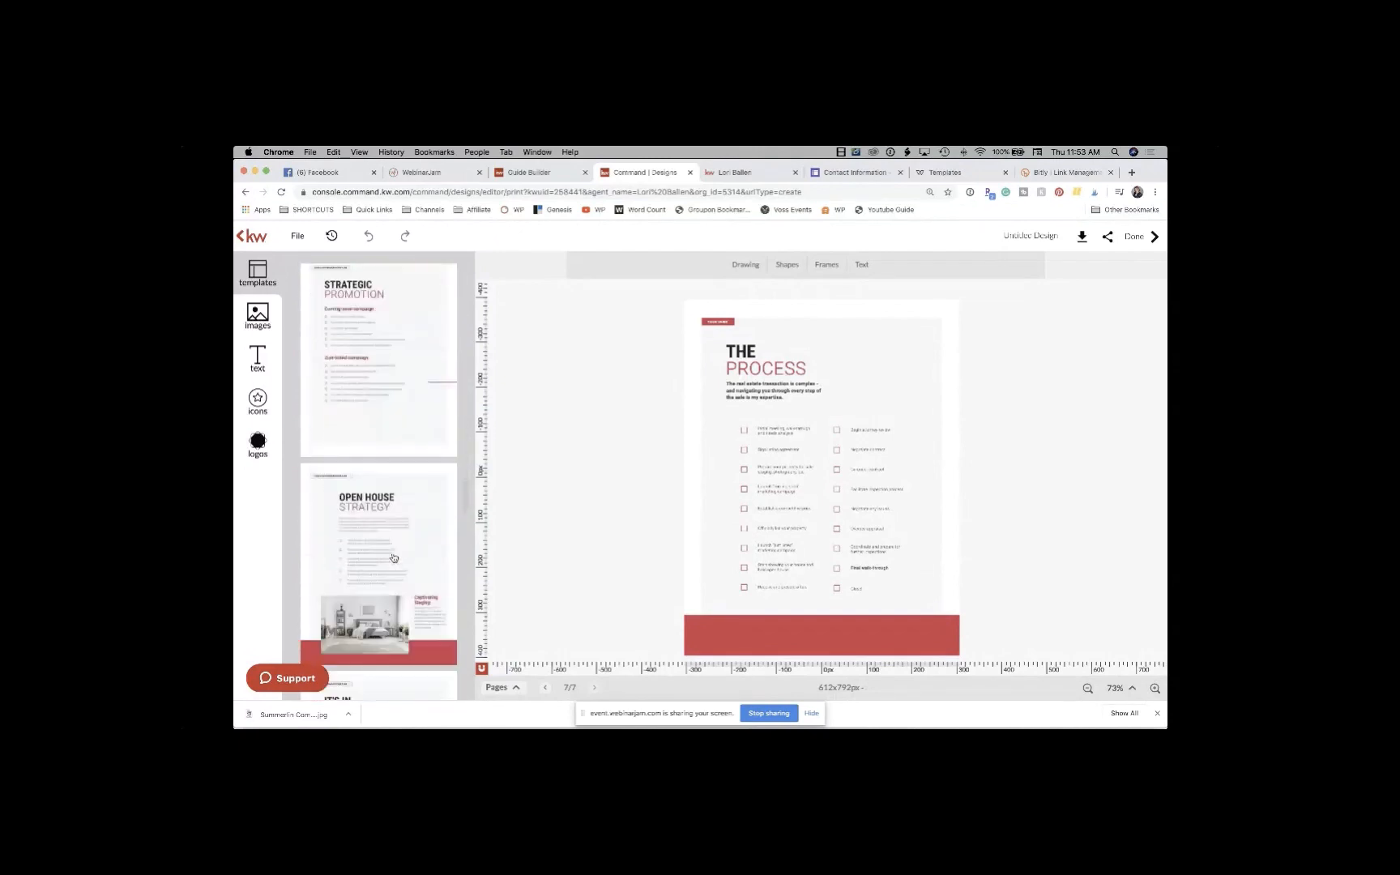
{"action": "scroll", "coordinate": [393, 557], "scroll_direction": "down", "scroll_amount": 8}
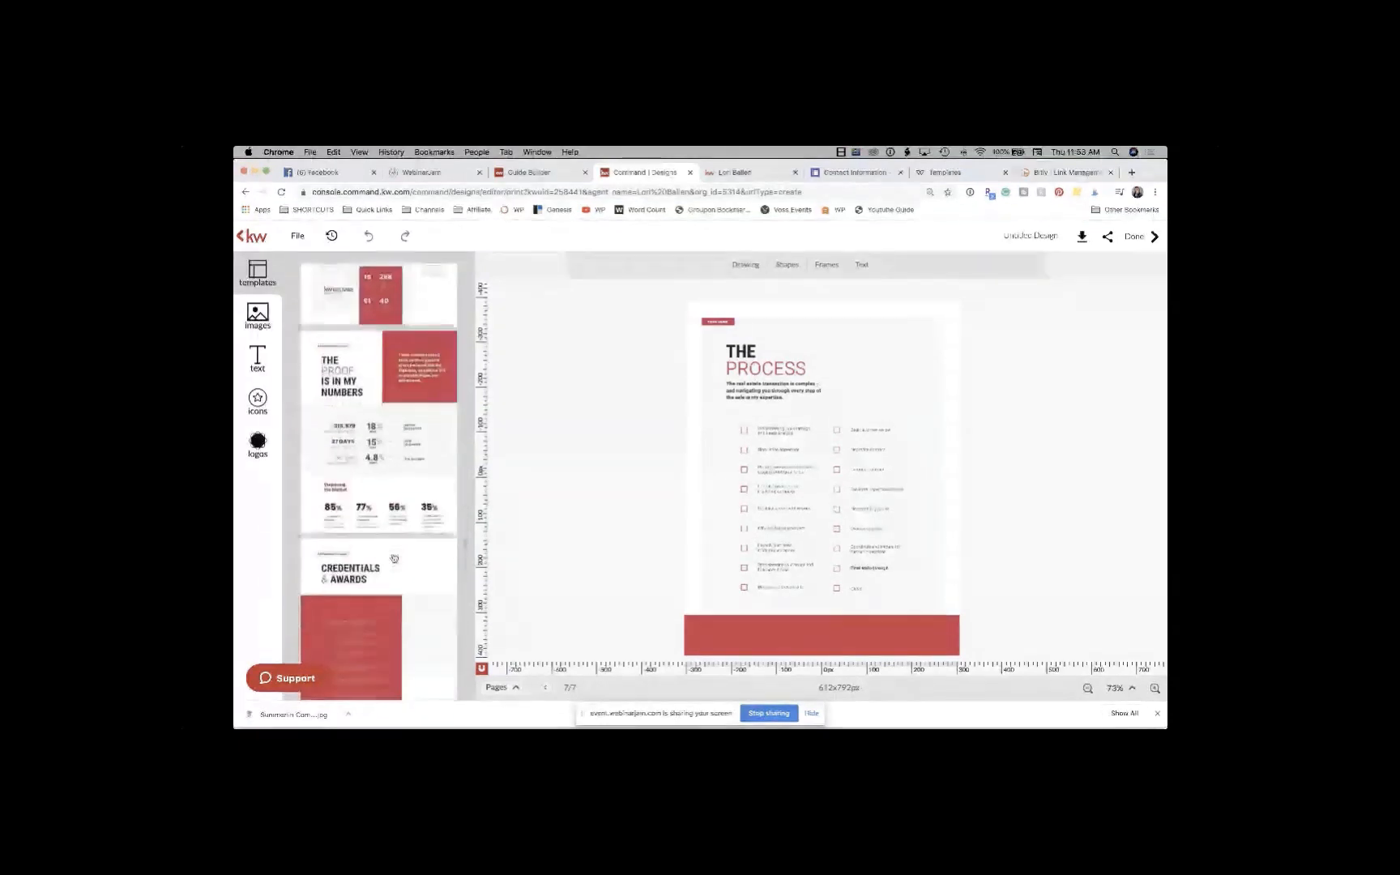
{"action": "scroll", "coordinate": [394, 558], "scroll_direction": "down", "scroll_amount": 10}
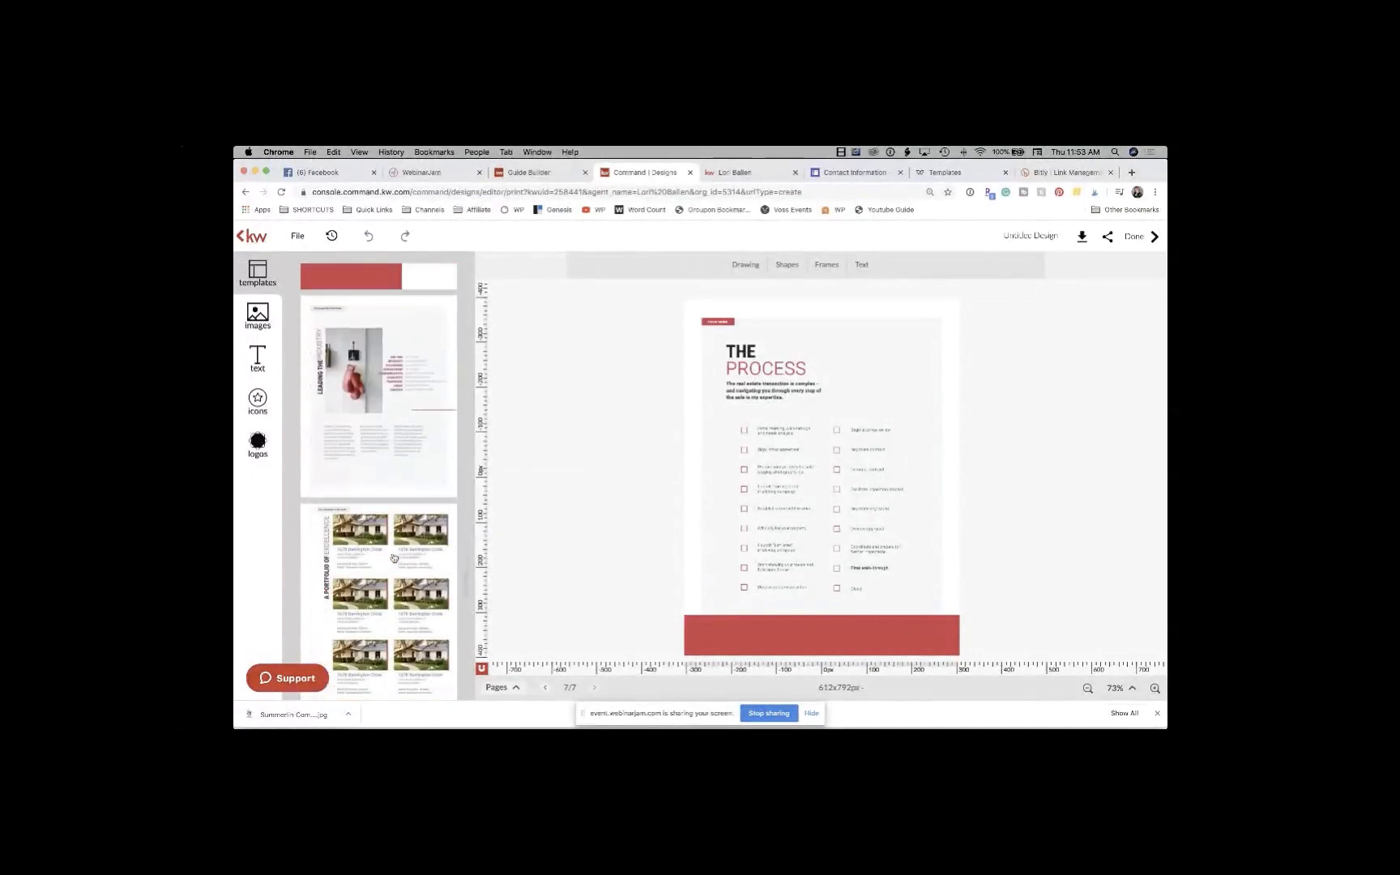
{"action": "left_click", "coordinate": [400, 463]}
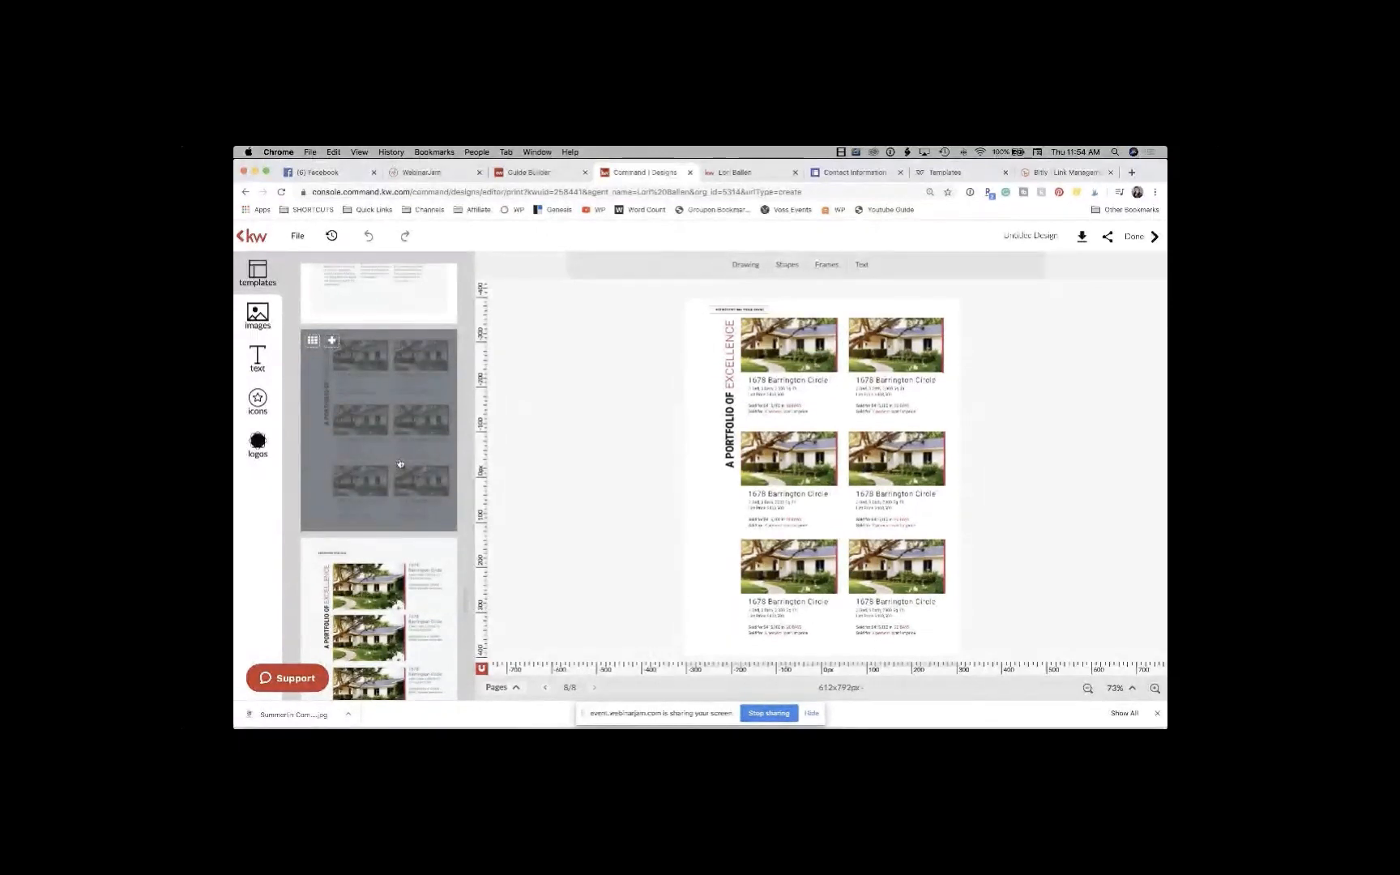
Step: Switch to the Guide Builder to view the buyer guide's steps
{"action": "left_click", "coordinate": [535, 173]}
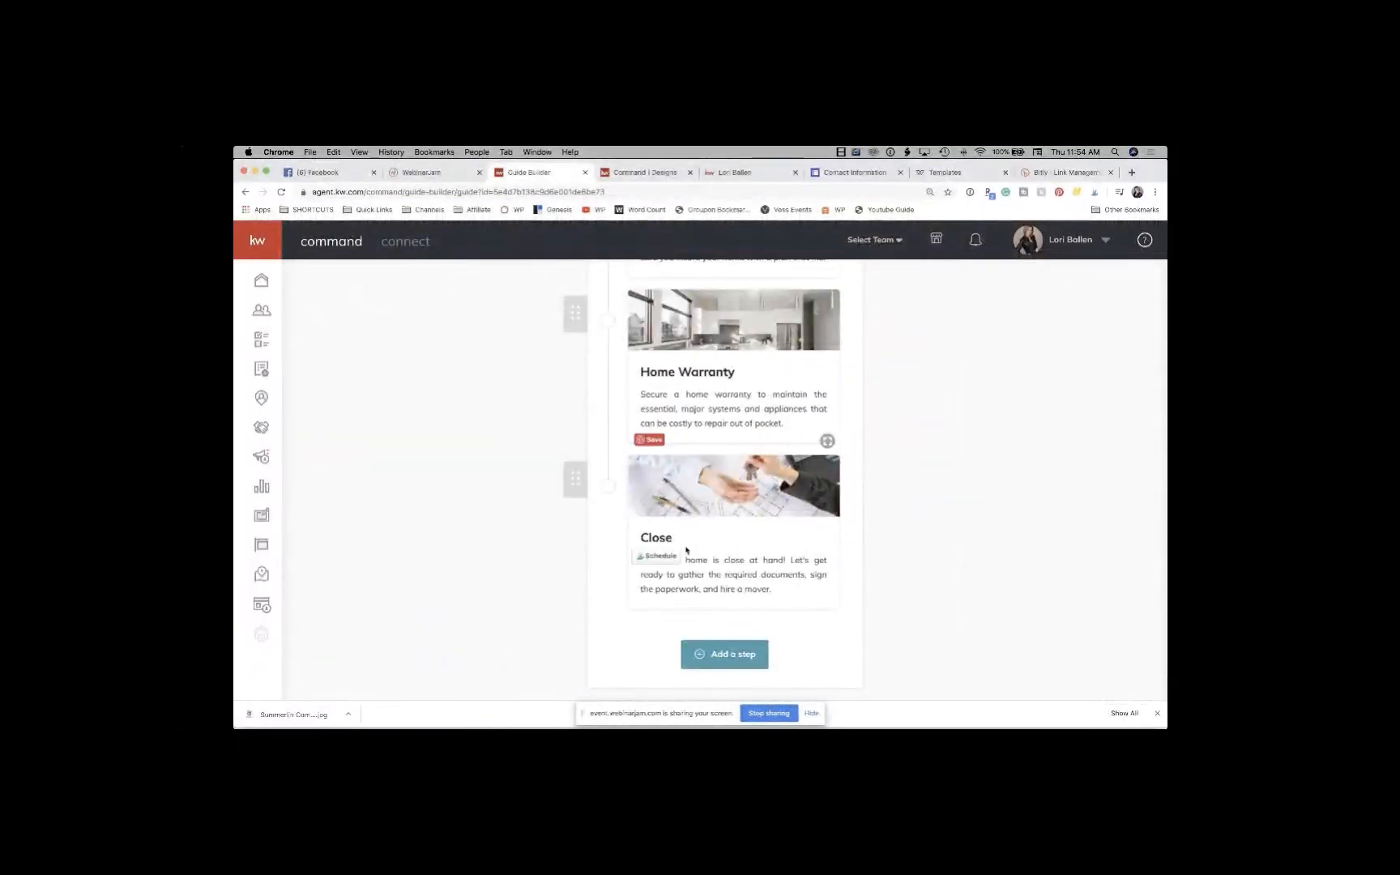
Step: Drag the Make an Offer step in the buyer guide and open its Configure Guide Step settings
{"action": "scroll", "coordinate": [686, 550], "scroll_direction": "up", "scroll_amount": 15}
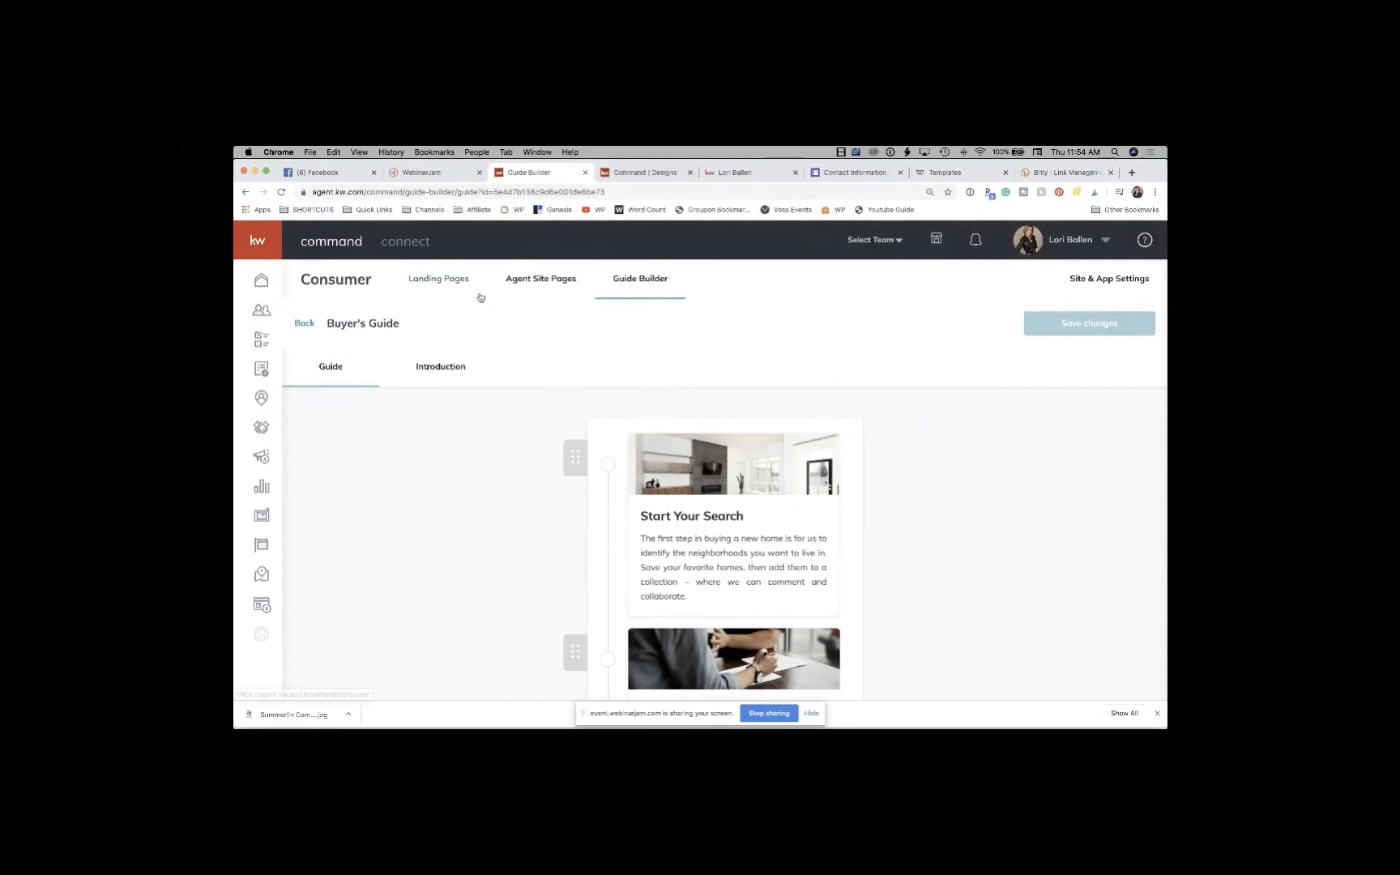
{"action": "scroll", "coordinate": [712, 572], "scroll_direction": "down", "scroll_amount": 10}
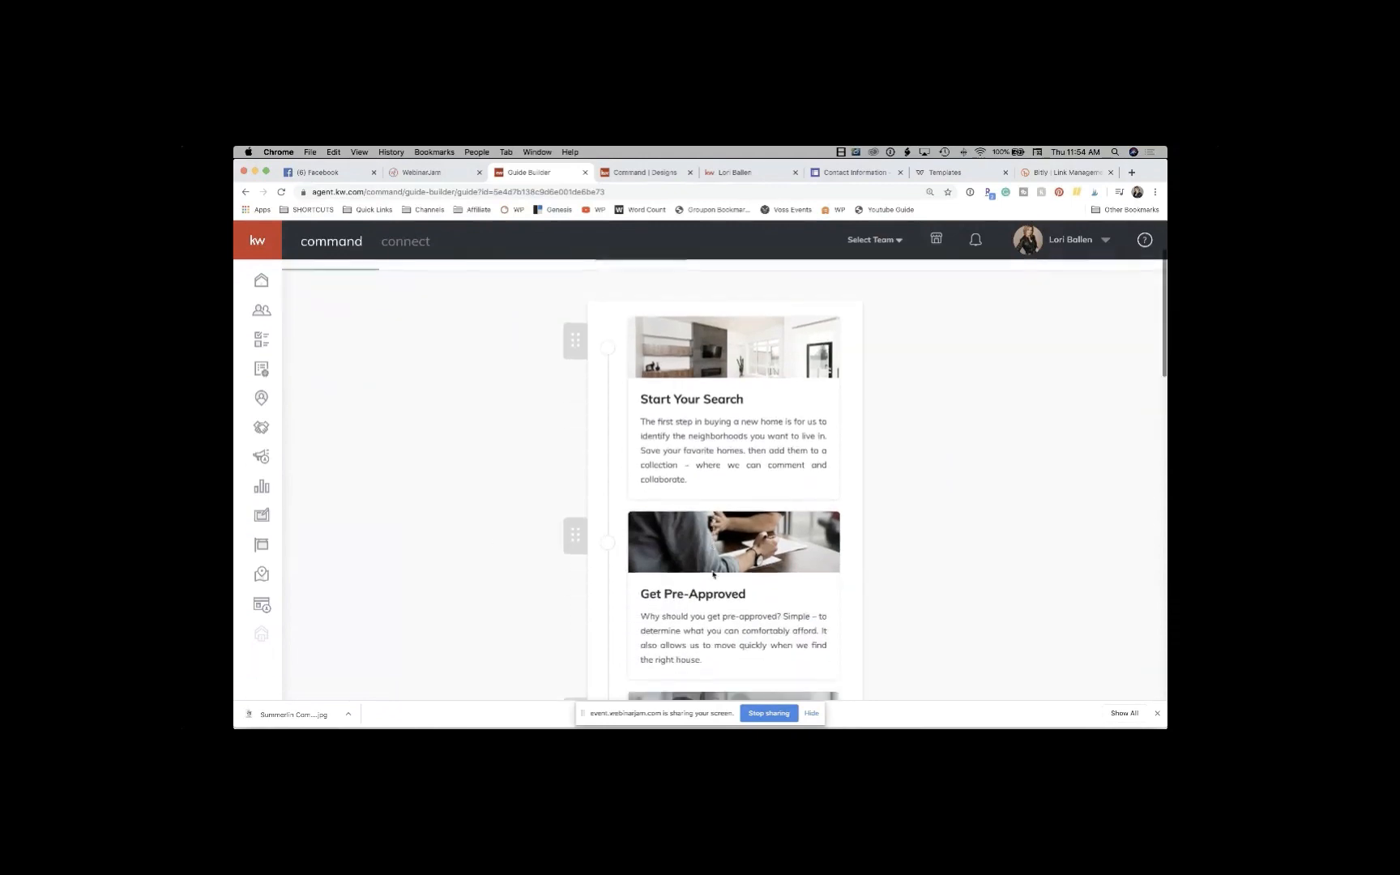
{"action": "scroll", "coordinate": [713, 575], "scroll_direction": "down", "scroll_amount": 3}
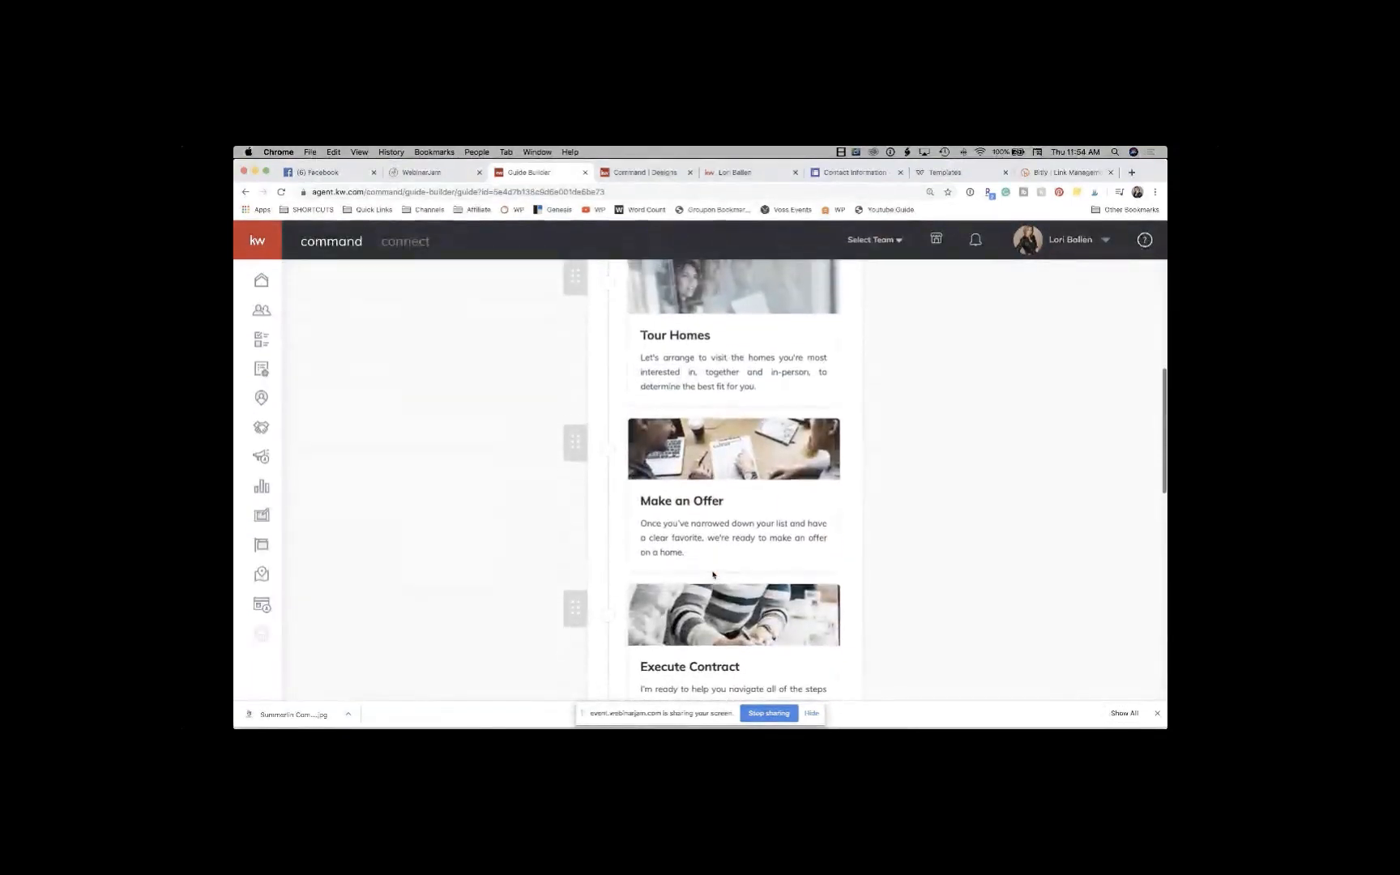
{"action": "scroll", "coordinate": [713, 574], "scroll_direction": "up", "scroll_amount": 2}
{"action": "scroll", "coordinate": [579, 427], "scroll_direction": "up", "scroll_amount": 2}
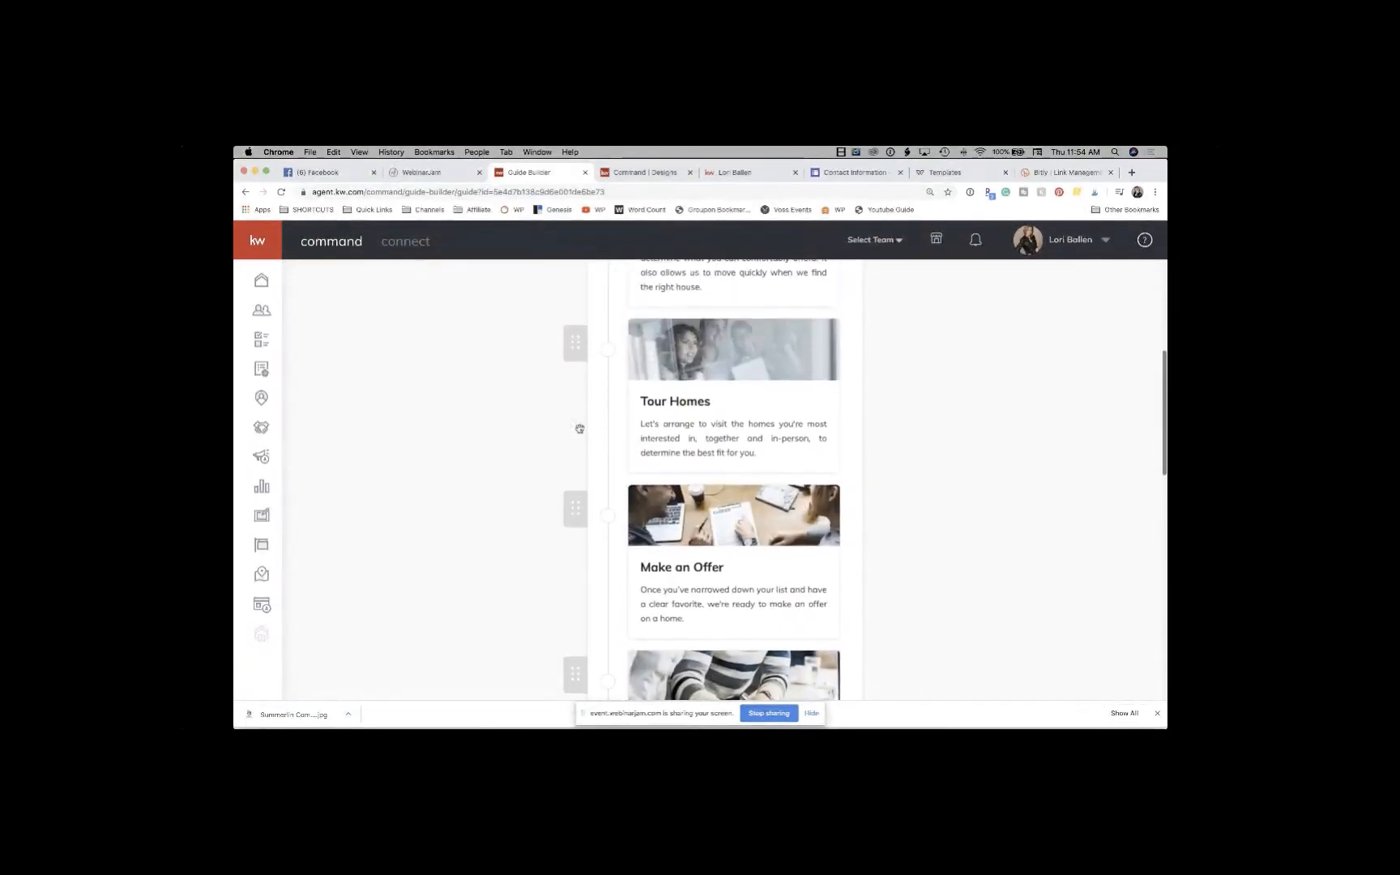
{"action": "left_click_drag", "start_coordinate": [568, 520], "coordinate": [740, 567]}
{"action": "left_click", "coordinate": [739, 561]}
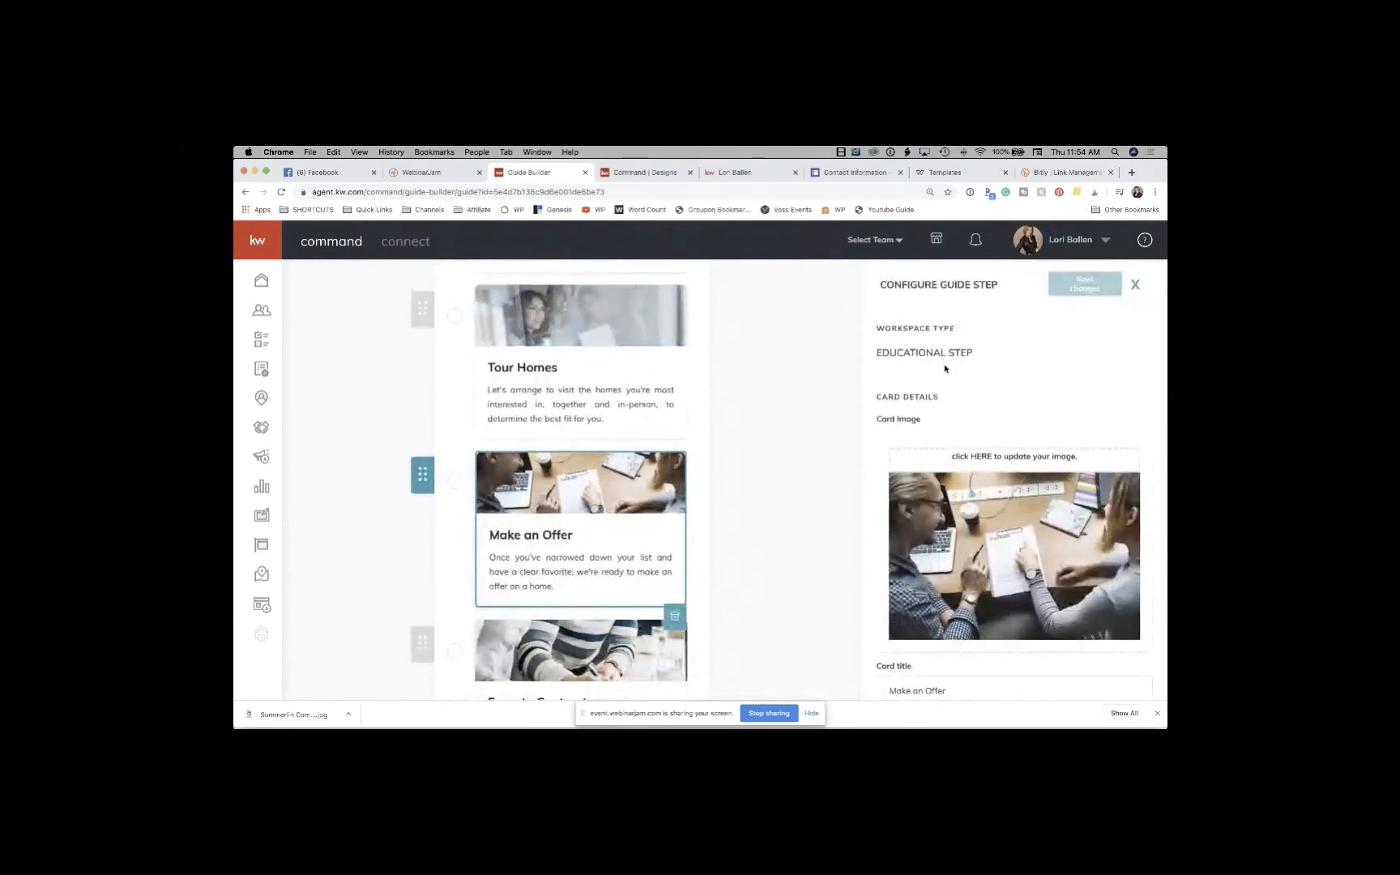
Step: Edit the Make an Offer card's title and subtitle, then return to the booklet in Designs
{"action": "scroll", "coordinate": [988, 532], "scroll_direction": "down", "scroll_amount": 5}
{"action": "scroll", "coordinate": [989, 532], "scroll_direction": "up", "scroll_amount": 5}
{"action": "mouse_move", "coordinate": [544, 703]}
{"action": "scroll", "coordinate": [957, 390], "scroll_direction": "down", "scroll_amount": 5}
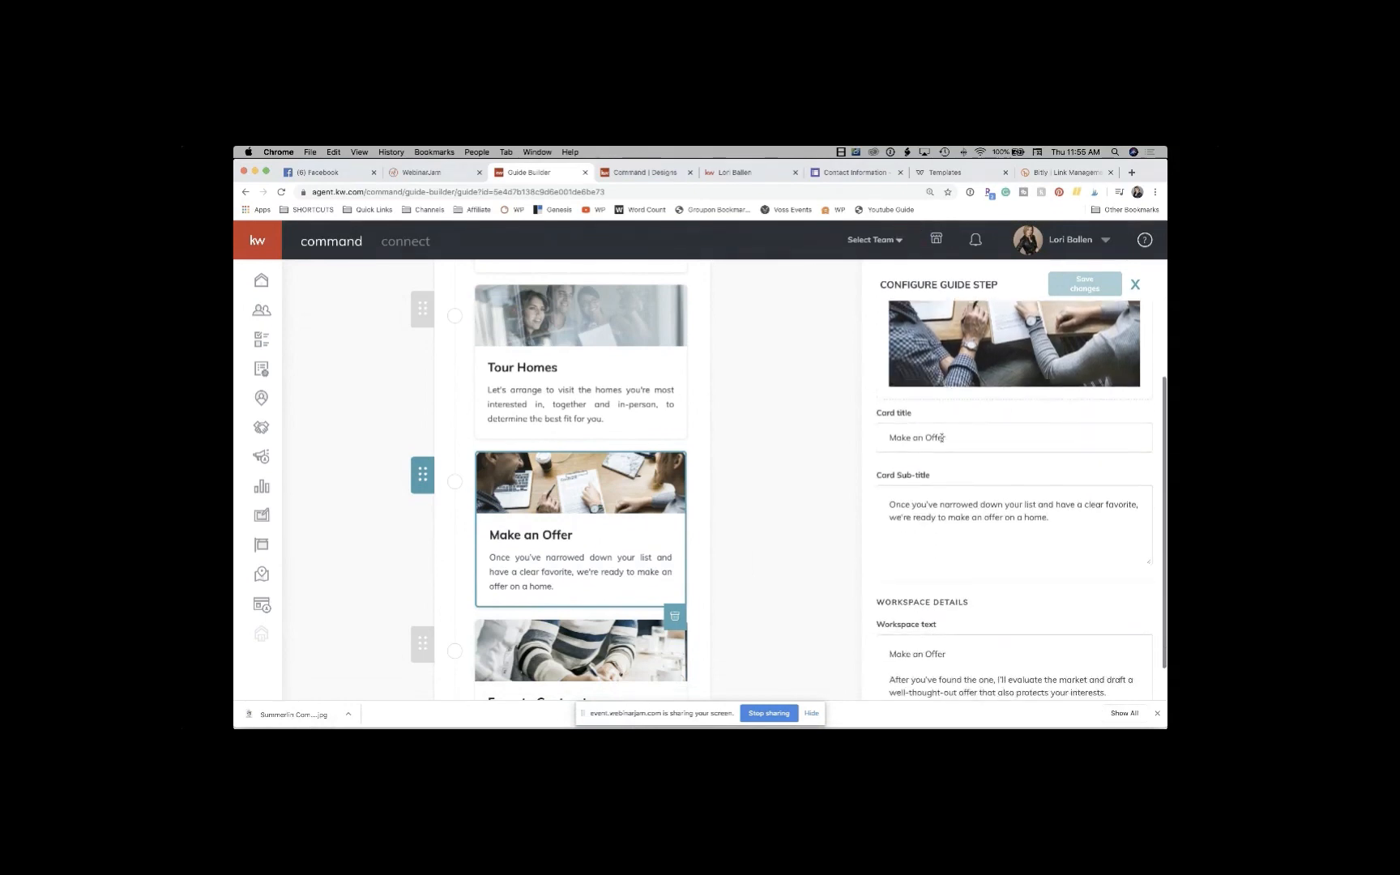
{"action": "left_click", "coordinate": [942, 438]}
{"action": "left_click", "coordinate": [940, 499]}
{"action": "scroll", "coordinate": [939, 502], "scroll_direction": "down", "scroll_amount": 1}
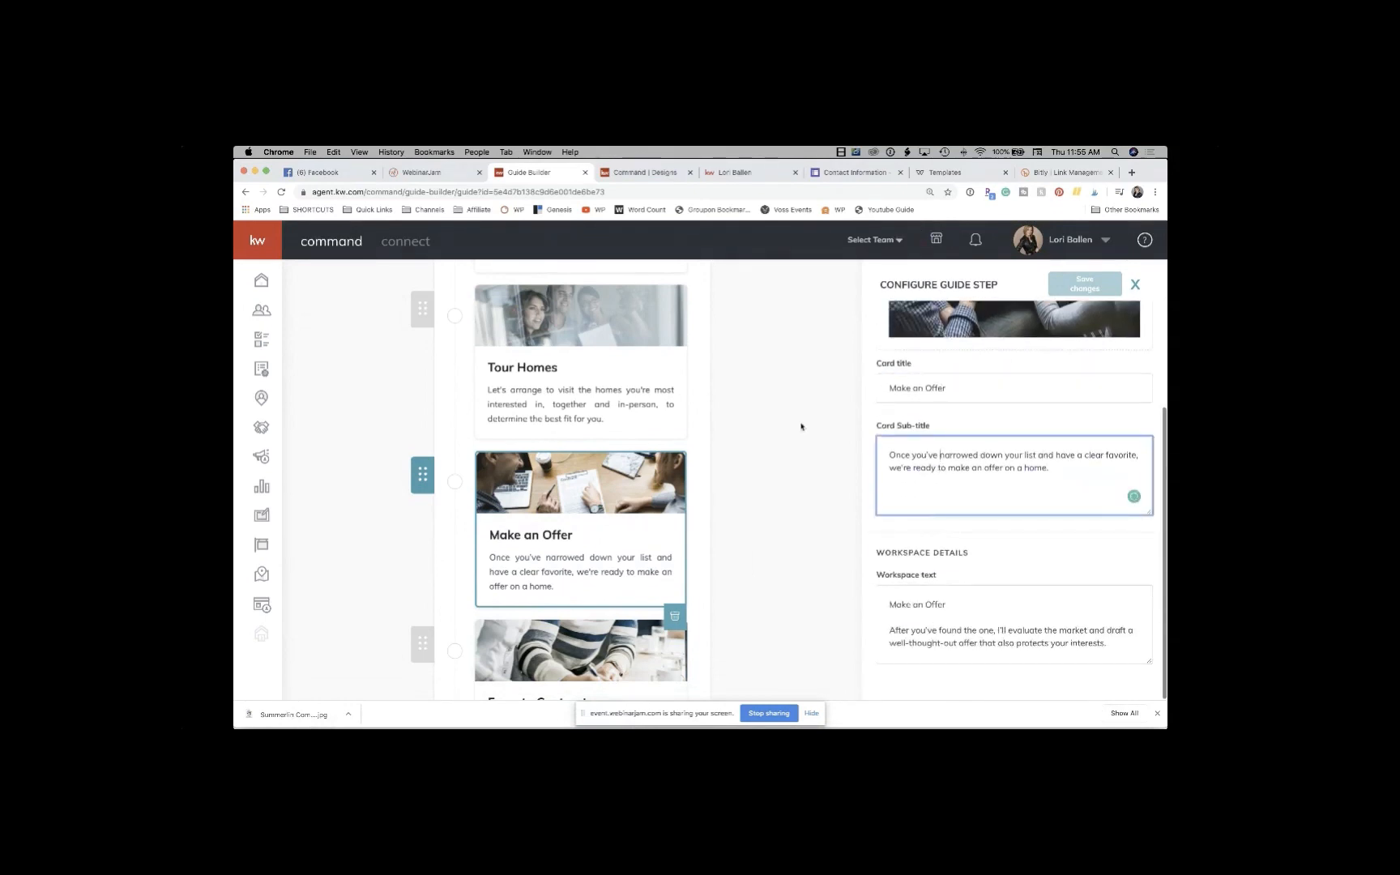
{"action": "left_click", "coordinate": [640, 172]}
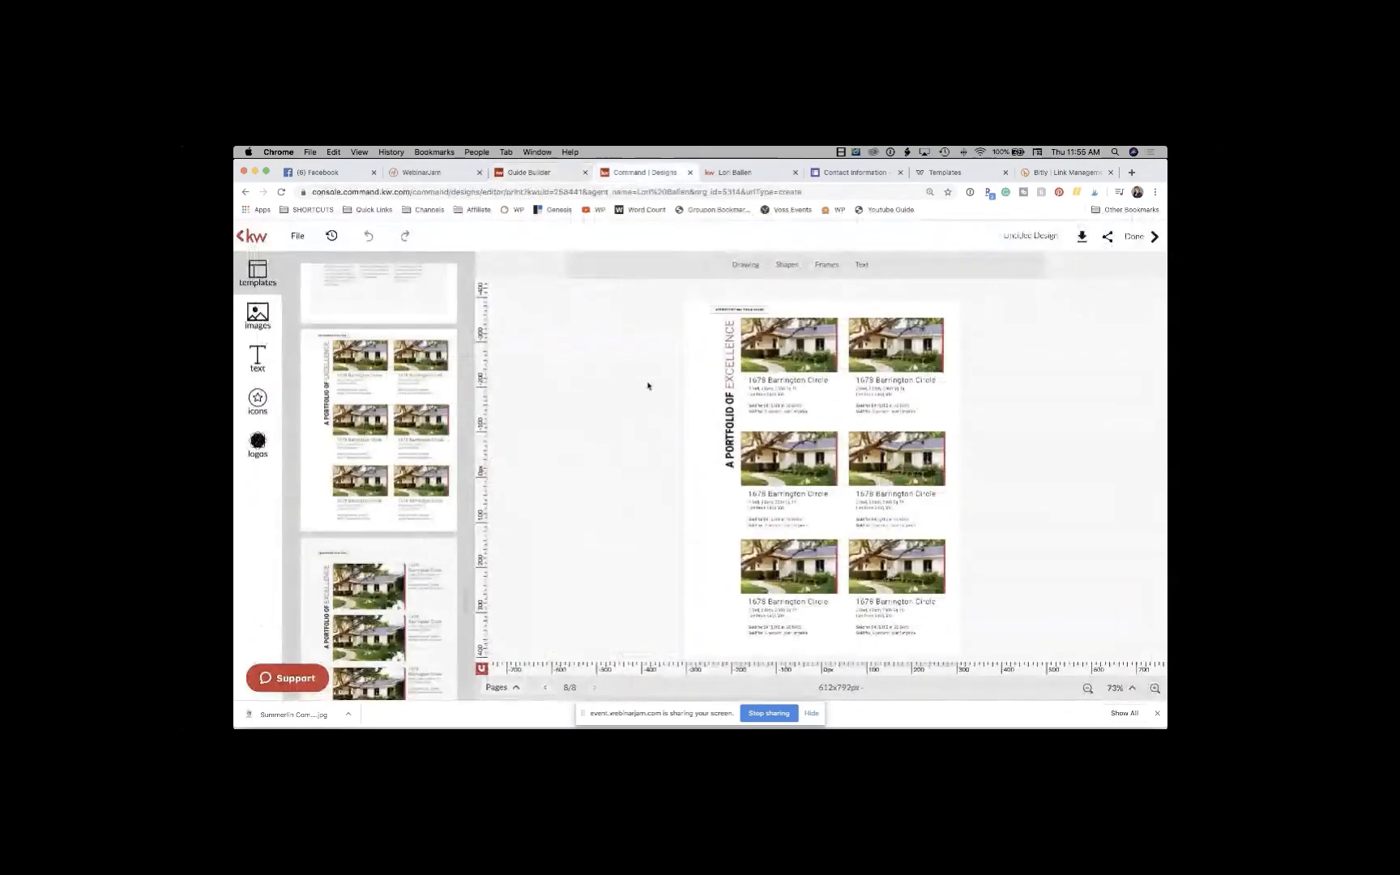
Step: Inspect the portfolio page's house photos and address text, then bring up the template pages list
{"action": "left_click", "coordinate": [786, 368]}
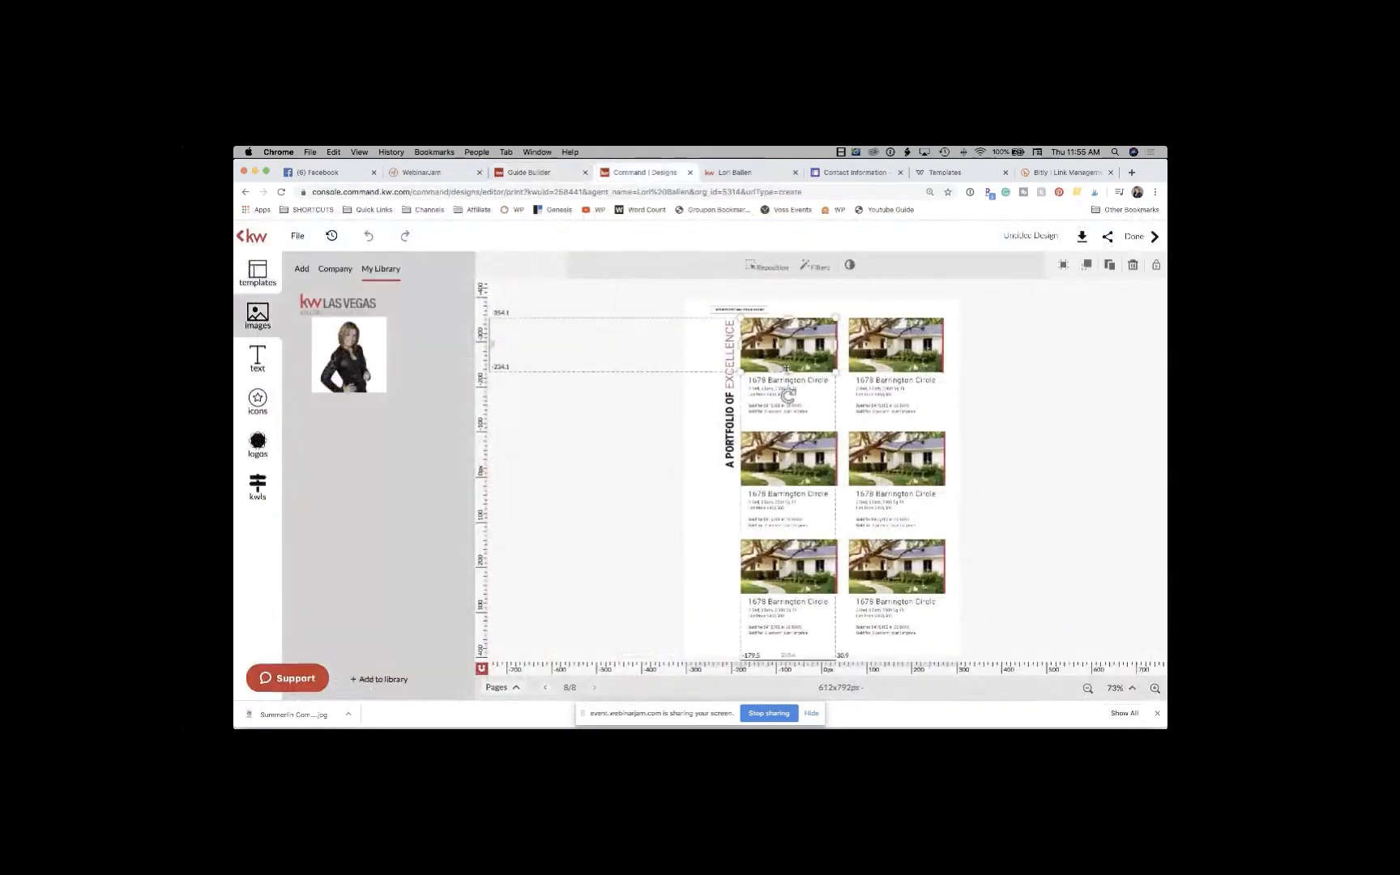
{"action": "left_click", "coordinate": [888, 367]}
{"action": "left_click", "coordinate": [783, 392]}
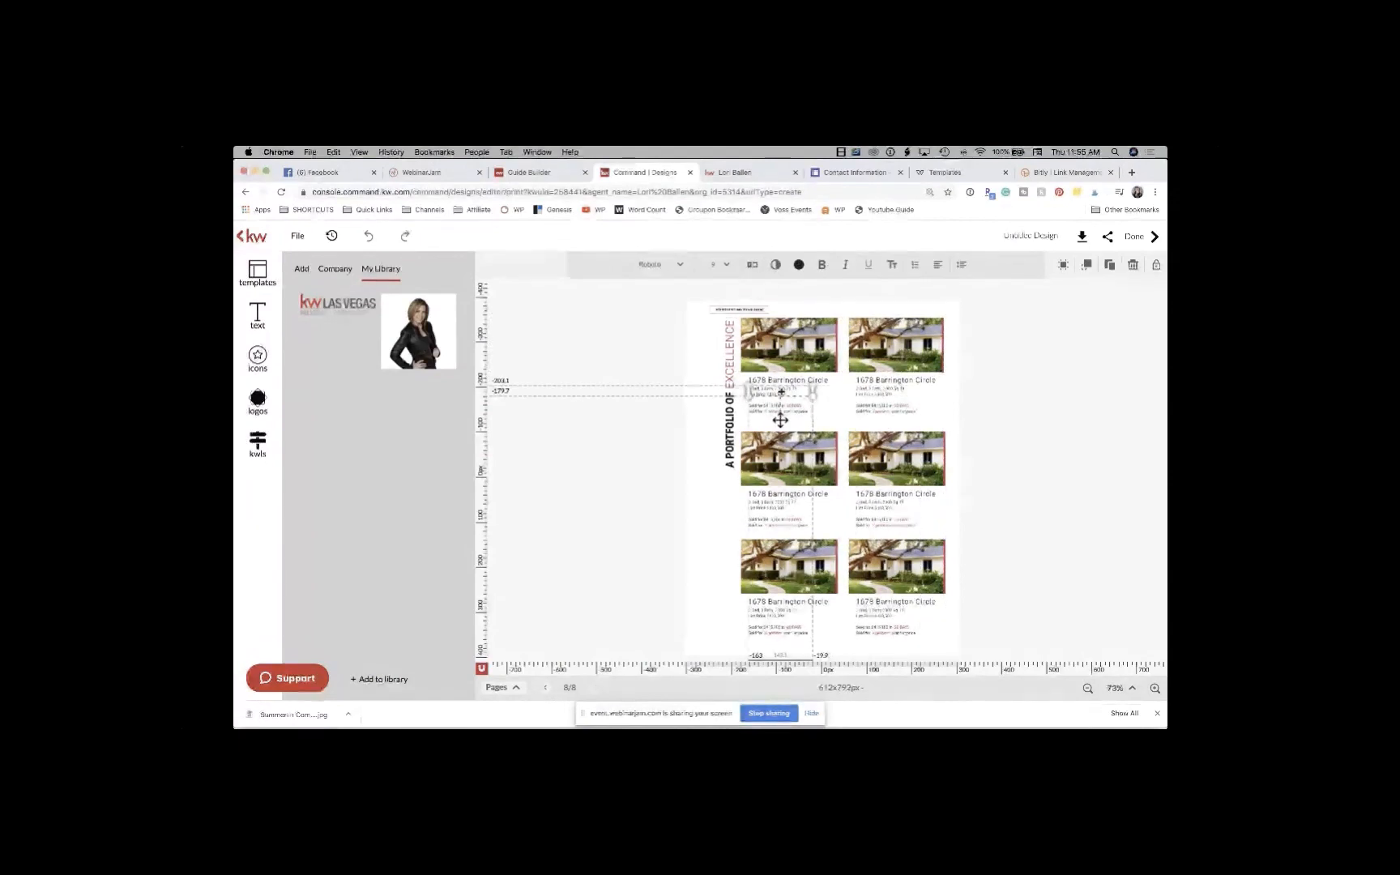
{"action": "double_click", "coordinate": [781, 392]}
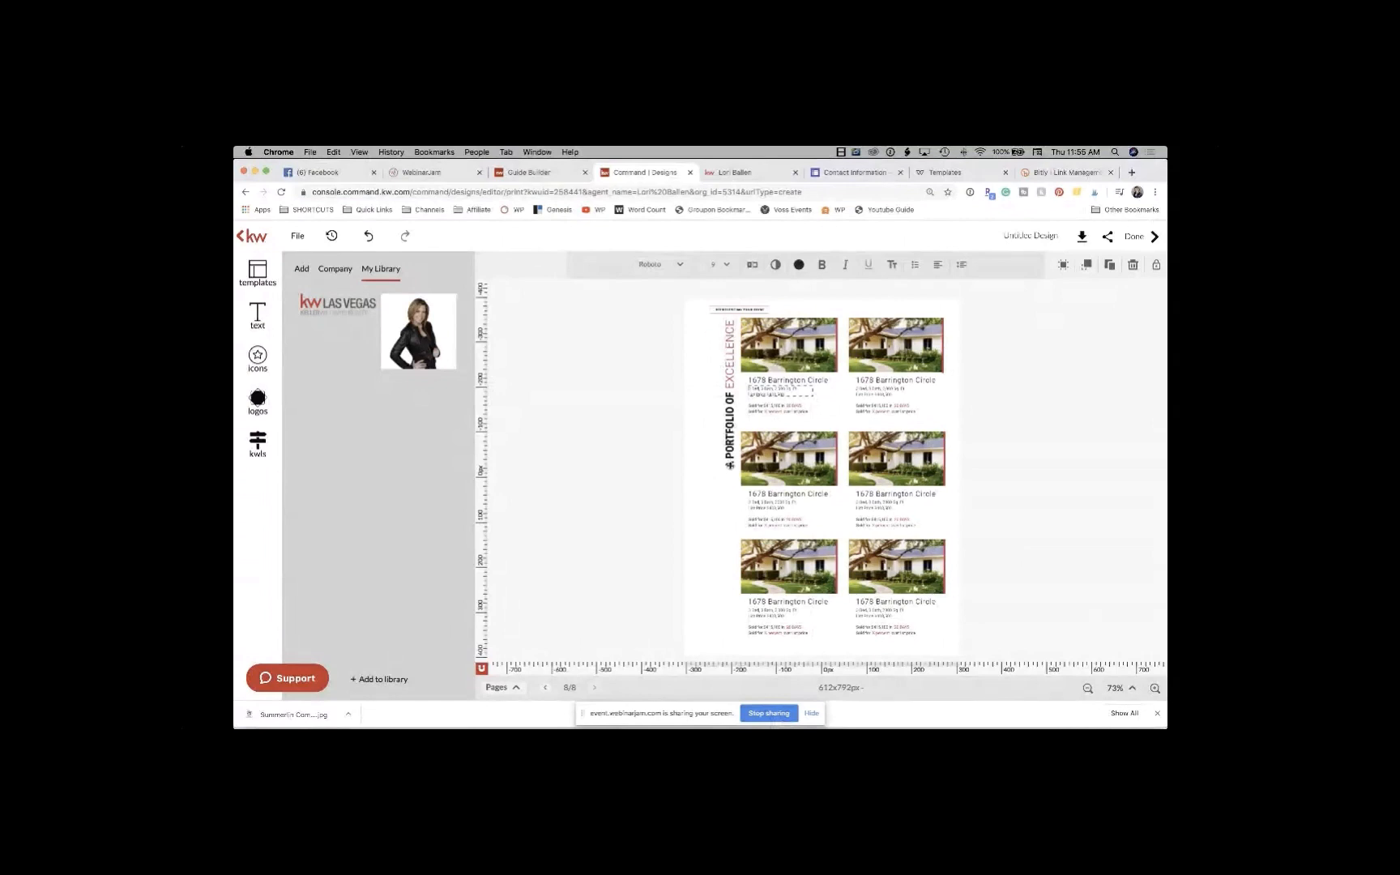
{"action": "left_click", "coordinate": [780, 348]}
{"action": "left_click", "coordinate": [780, 346]}
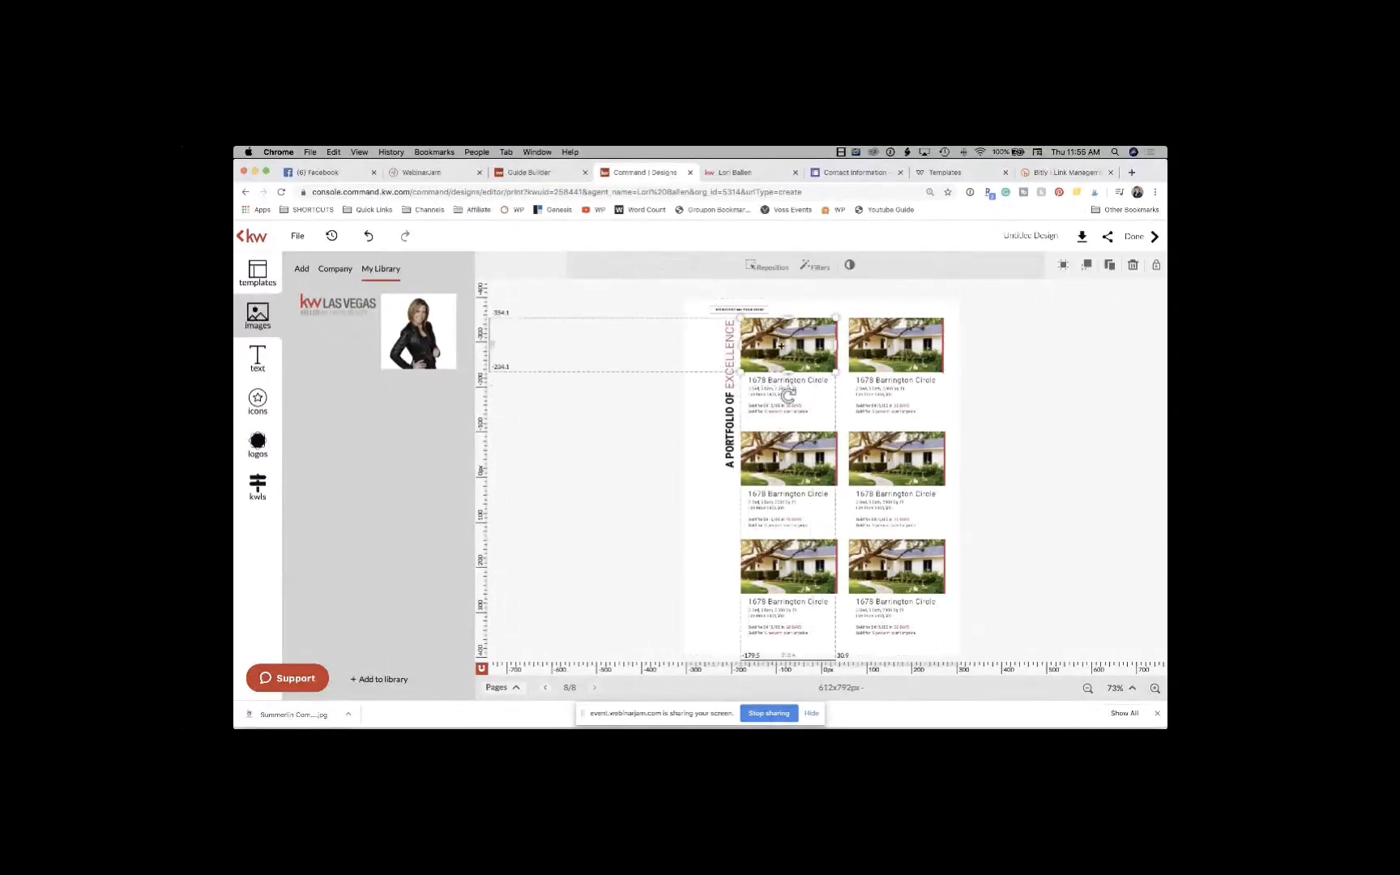
{"action": "left_click", "coordinate": [788, 408]}
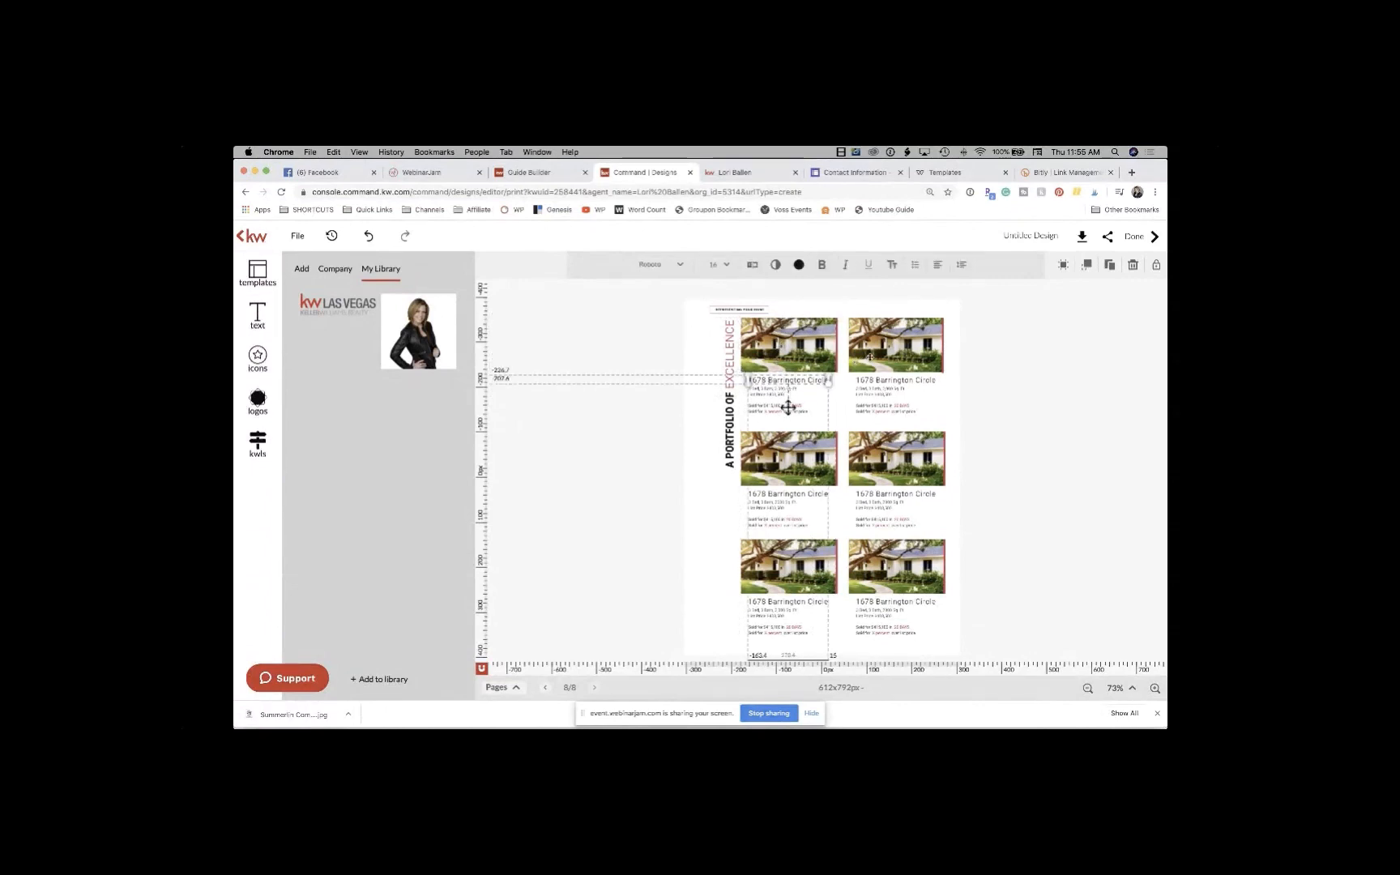
{"action": "left_click", "coordinate": [869, 357]}
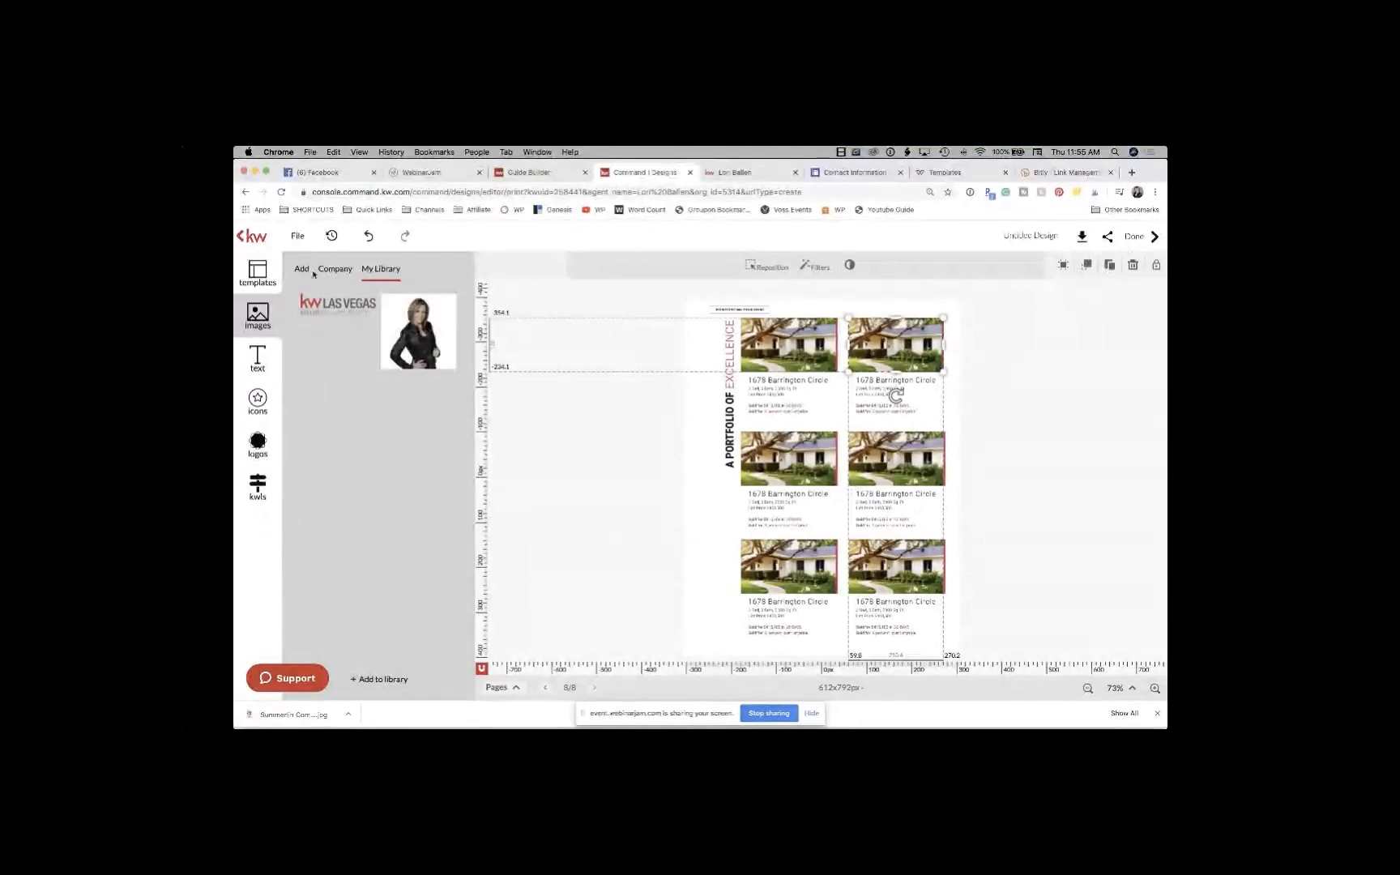
{"action": "left_click", "coordinate": [260, 273]}
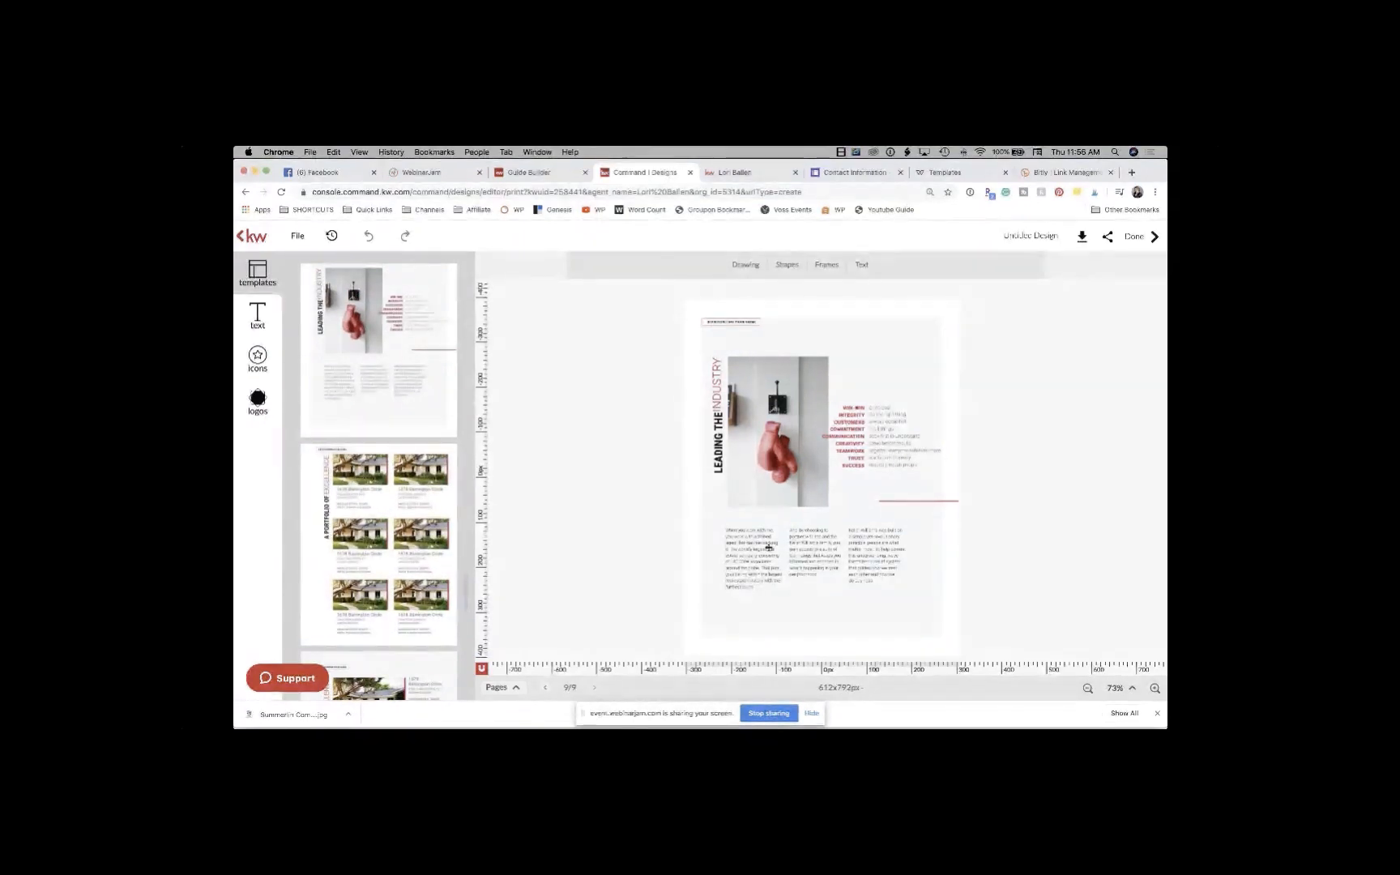
Step: Insert the Credentials & Awards timeline template as page 10
{"action": "left_click", "coordinate": [761, 561]}
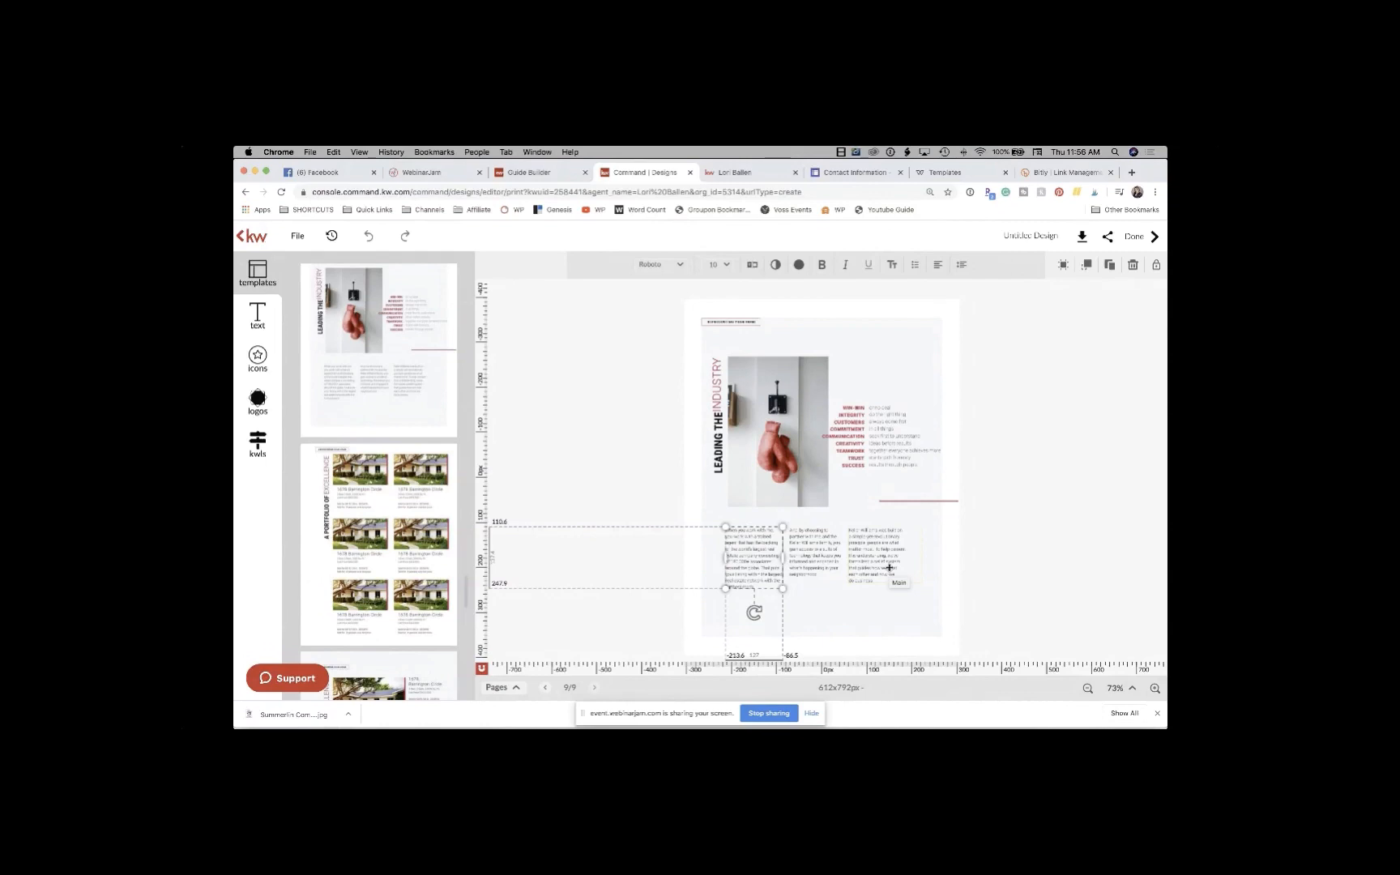
{"action": "scroll", "coordinate": [390, 411], "scroll_direction": "down", "scroll_amount": 10}
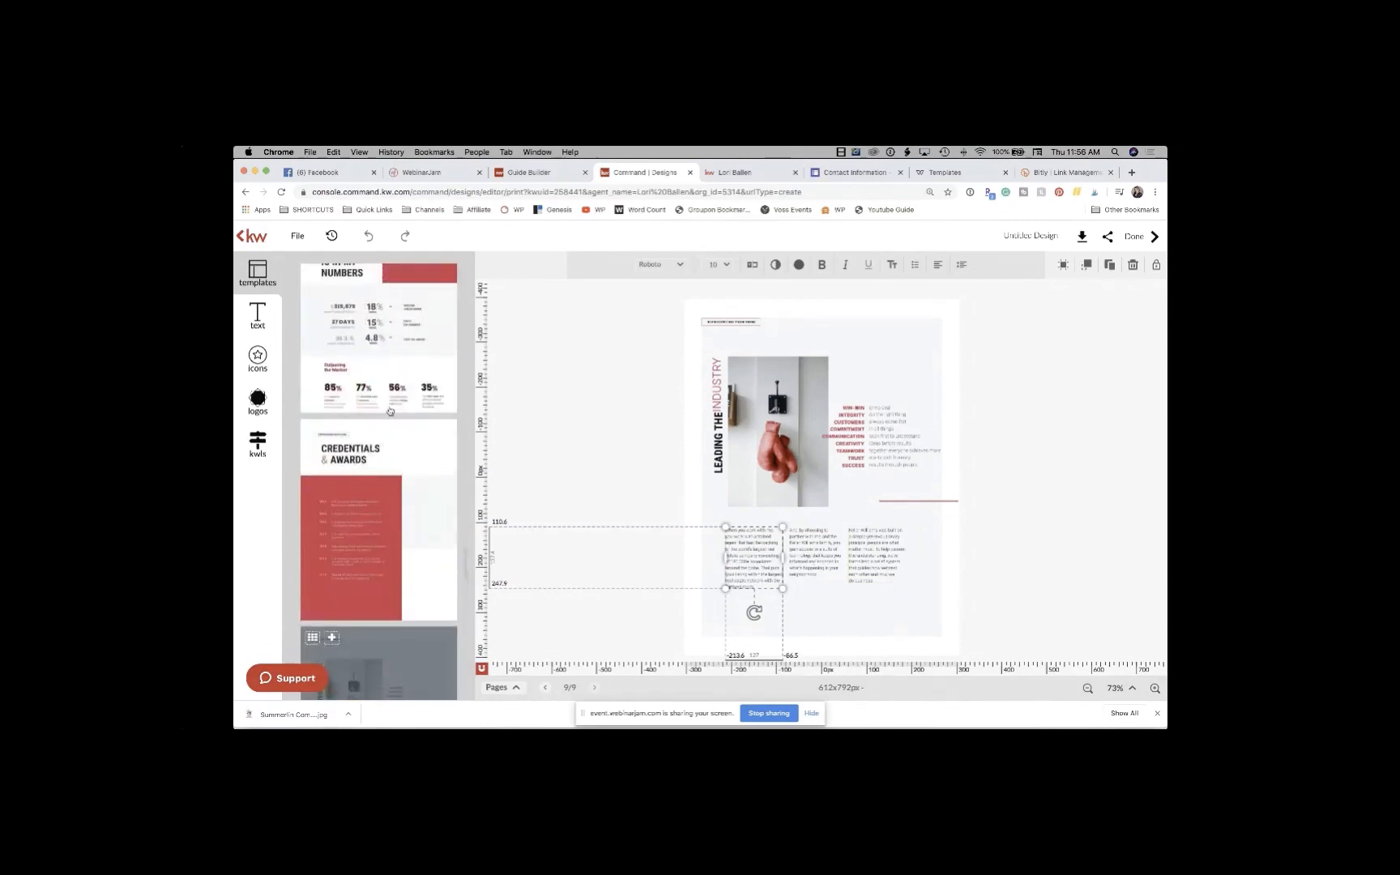
{"action": "scroll", "coordinate": [390, 412], "scroll_direction": "down", "scroll_amount": 3}
{"action": "left_click", "coordinate": [354, 484]}
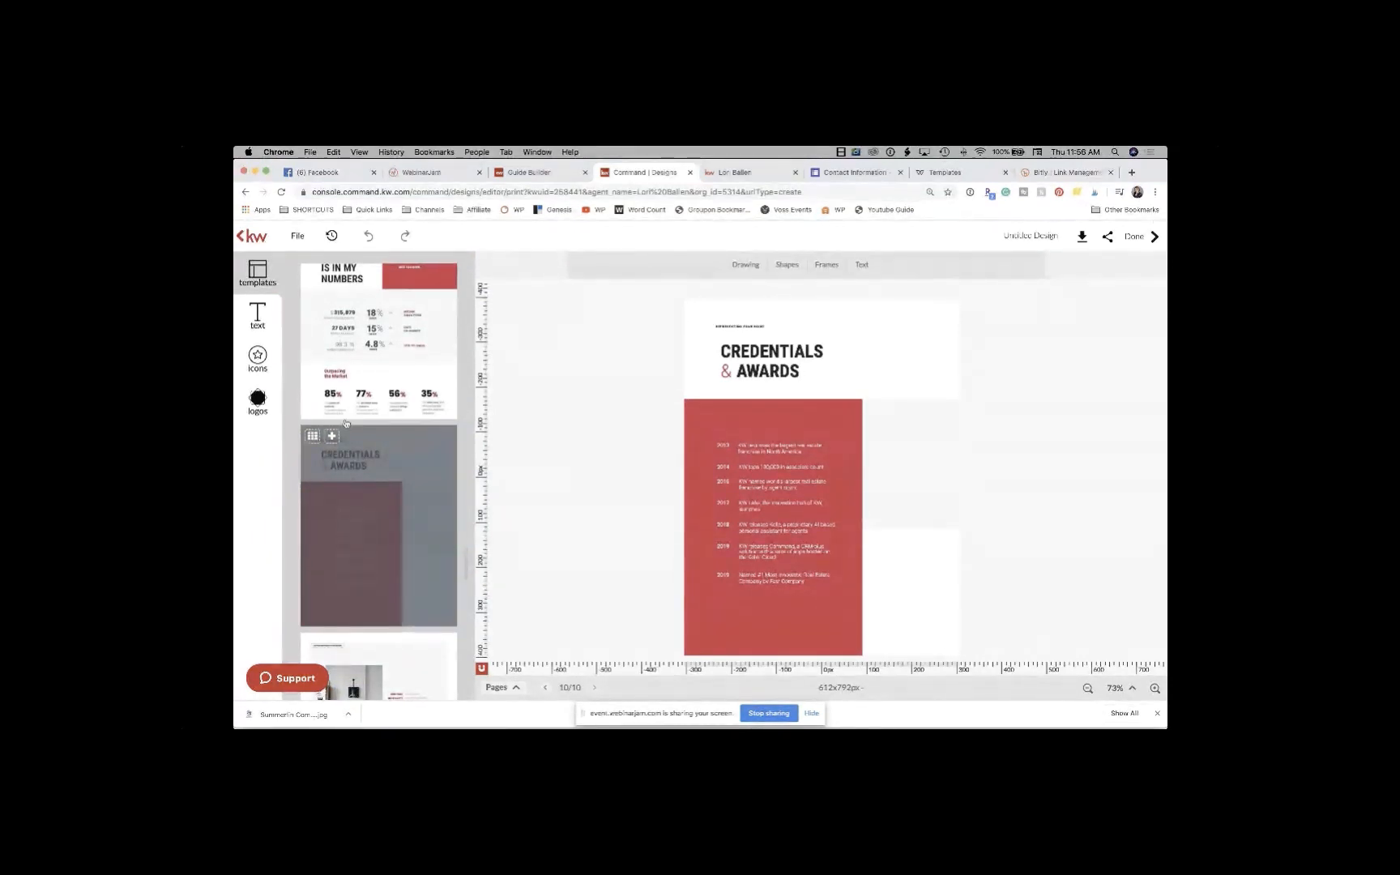
Step: Check the 2013, 2014 and 2017 award lines, then add The Proof Is In My Numbers page
{"action": "left_click", "coordinate": [773, 447]}
{"action": "left_click", "coordinate": [771, 467]}
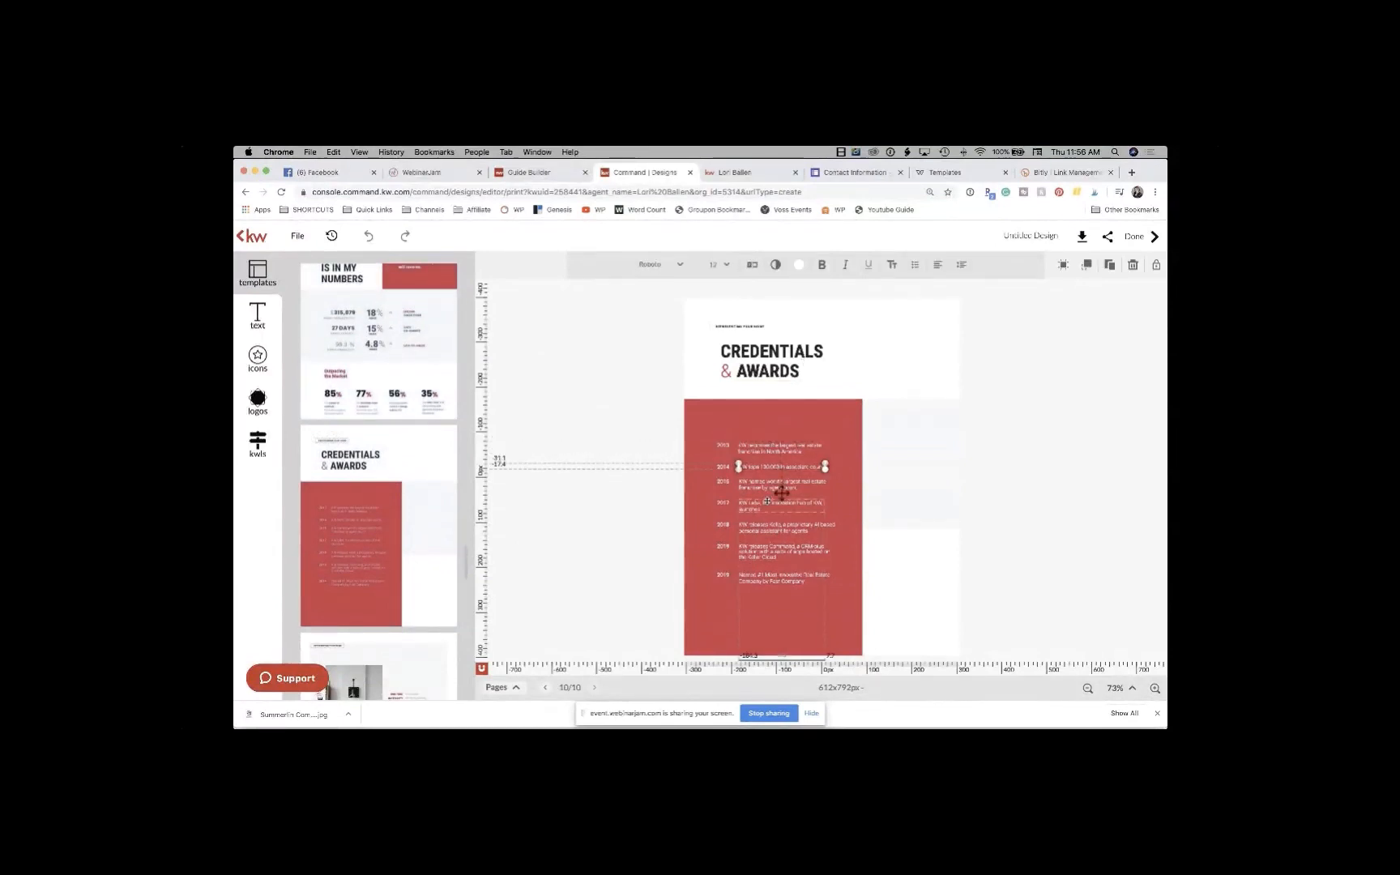
{"action": "left_click", "coordinate": [766, 502]}
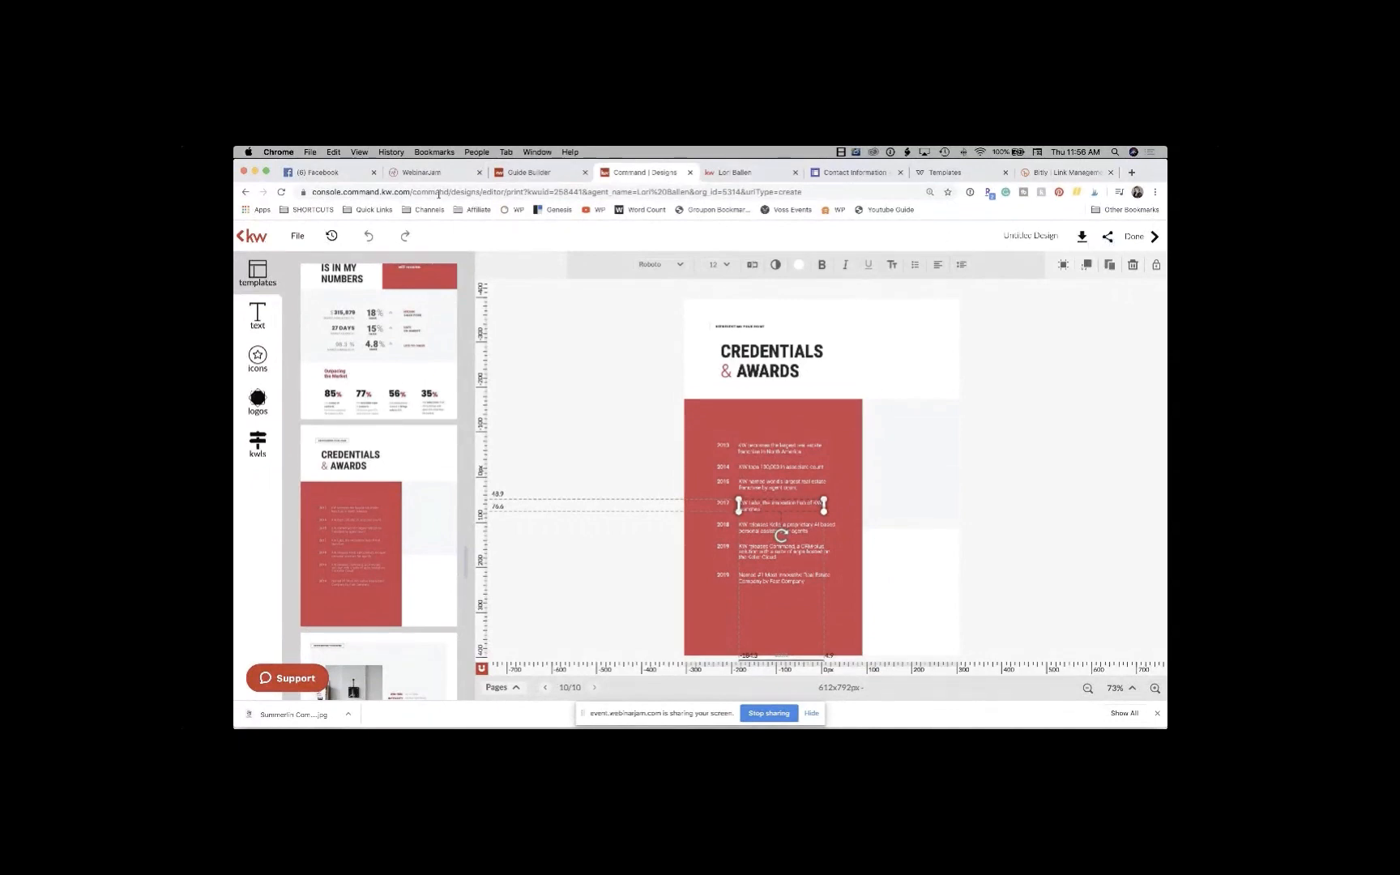
{"action": "left_click", "coordinate": [358, 339]}
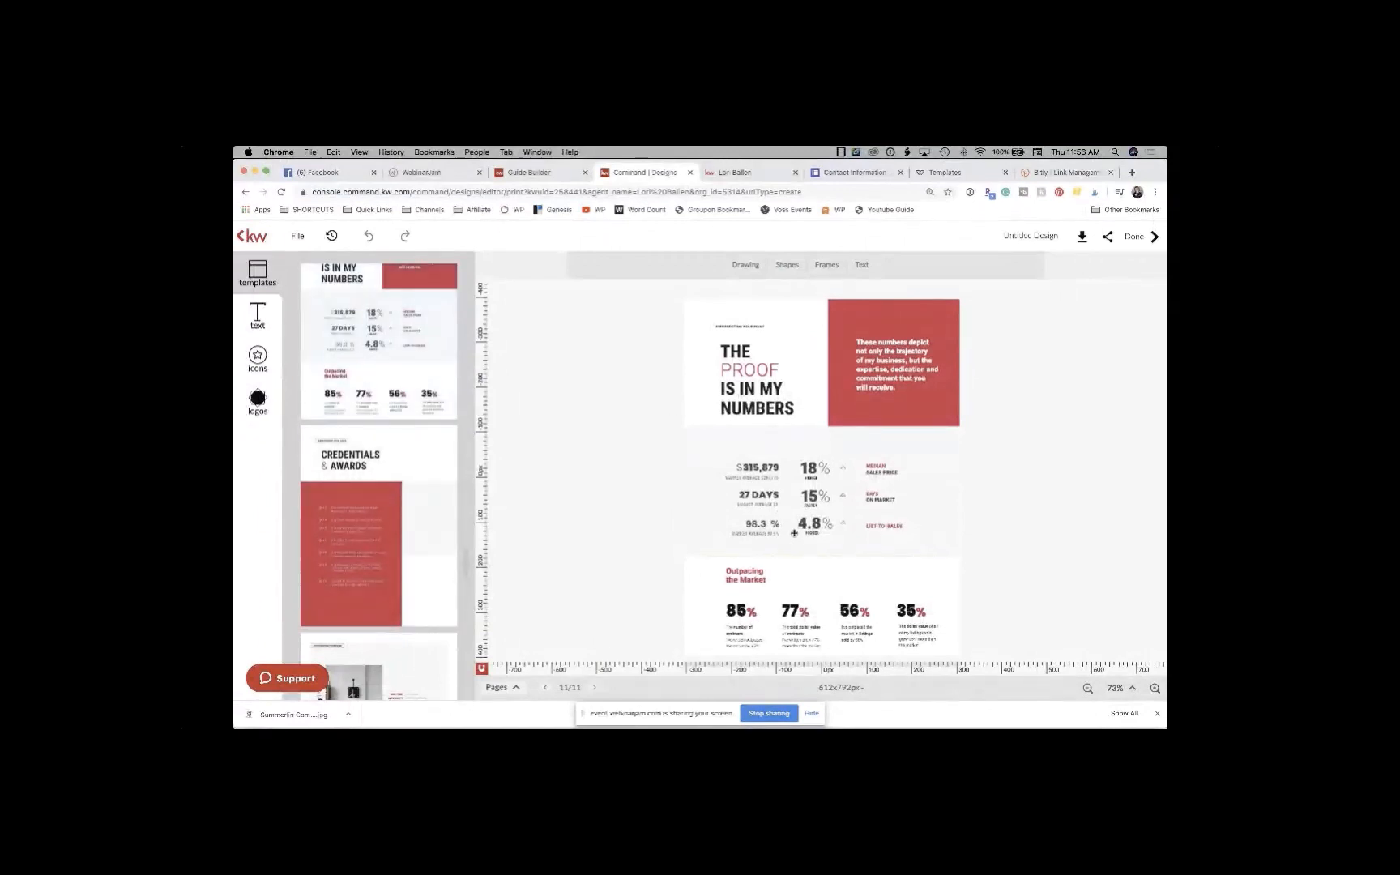
{"action": "left_click", "coordinate": [762, 469]}
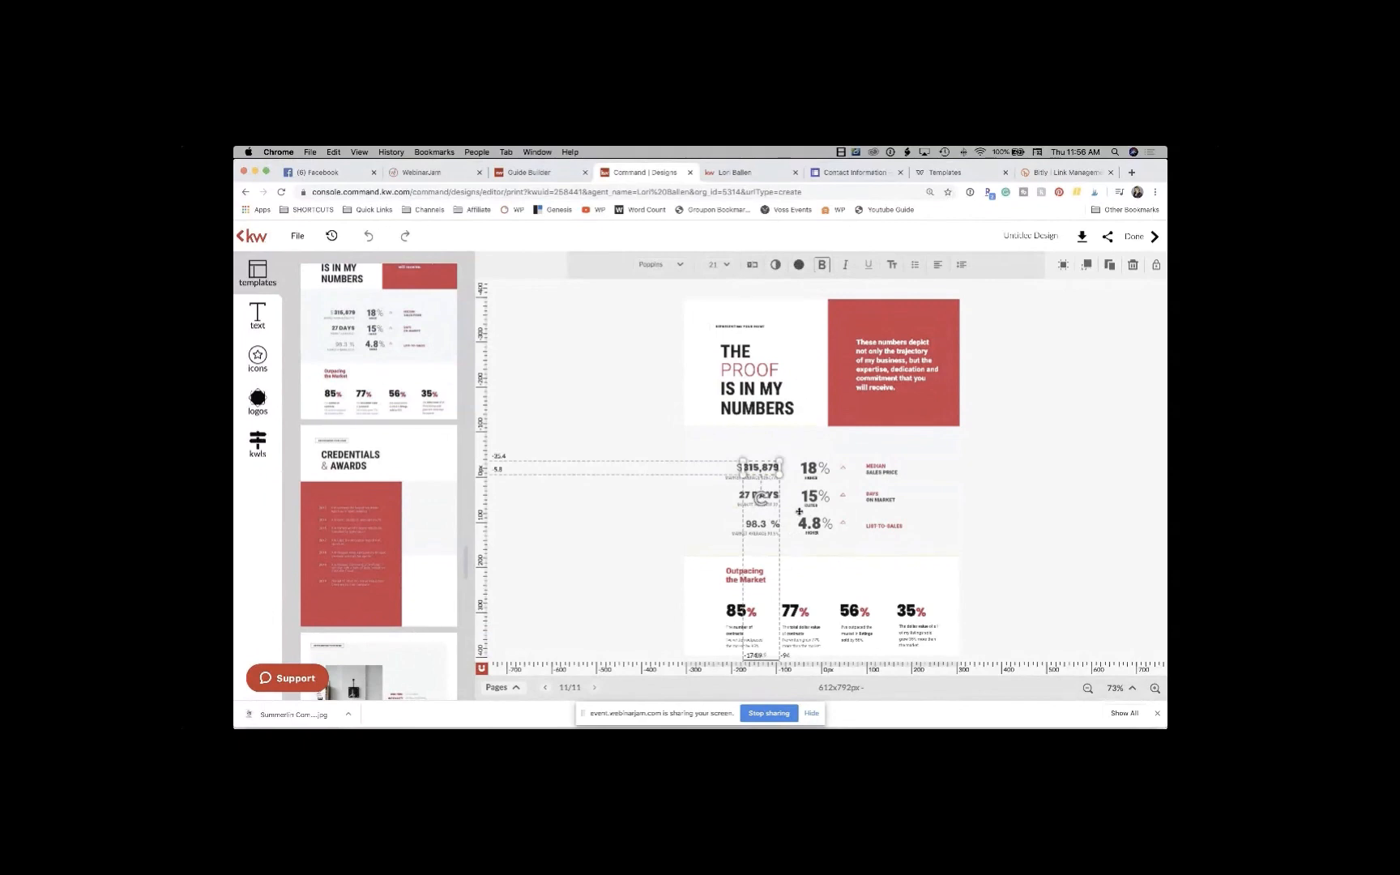
{"action": "left_click", "coordinate": [813, 468]}
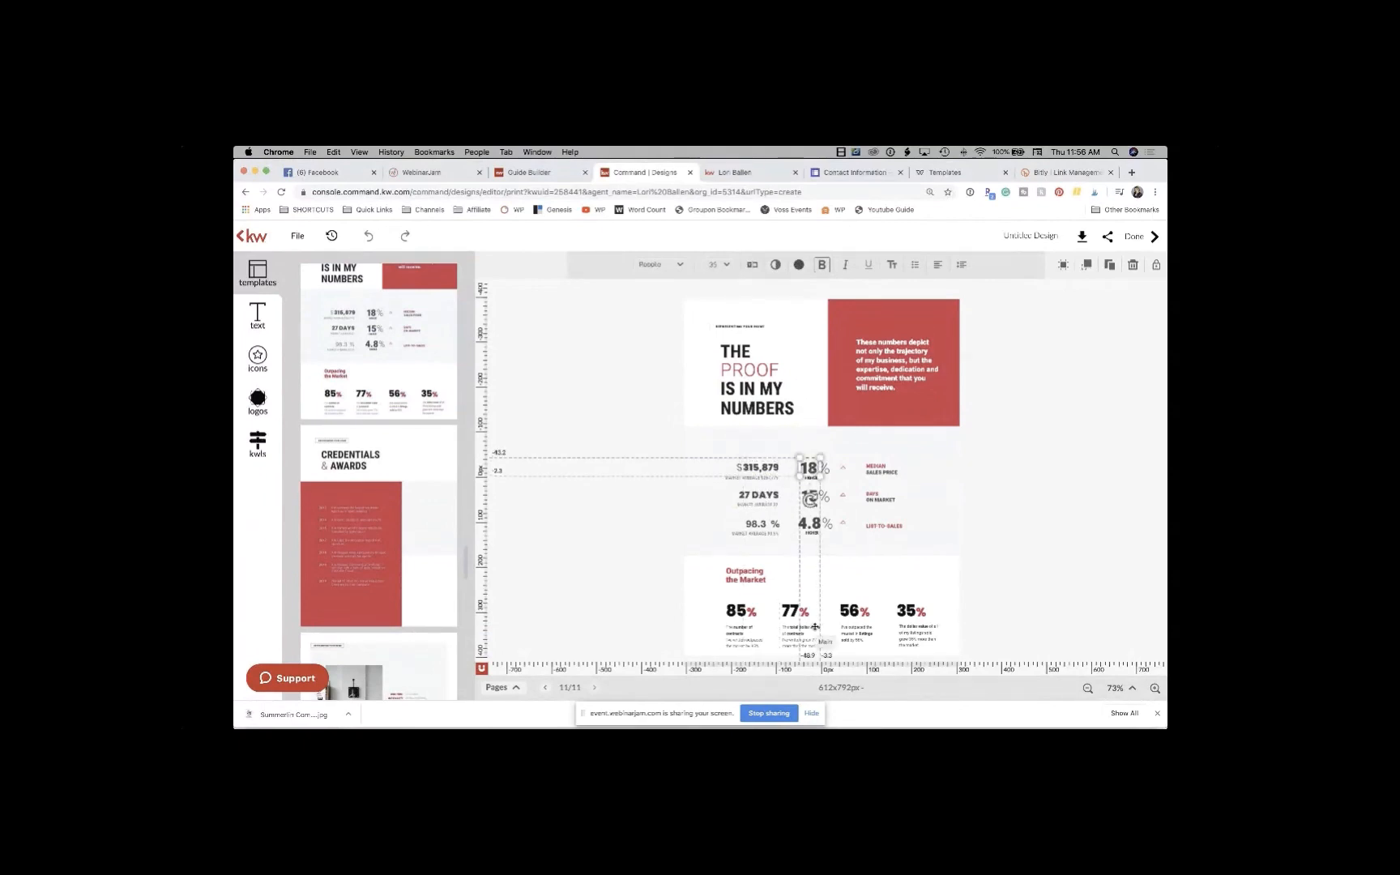
{"action": "left_click", "coordinate": [818, 502]}
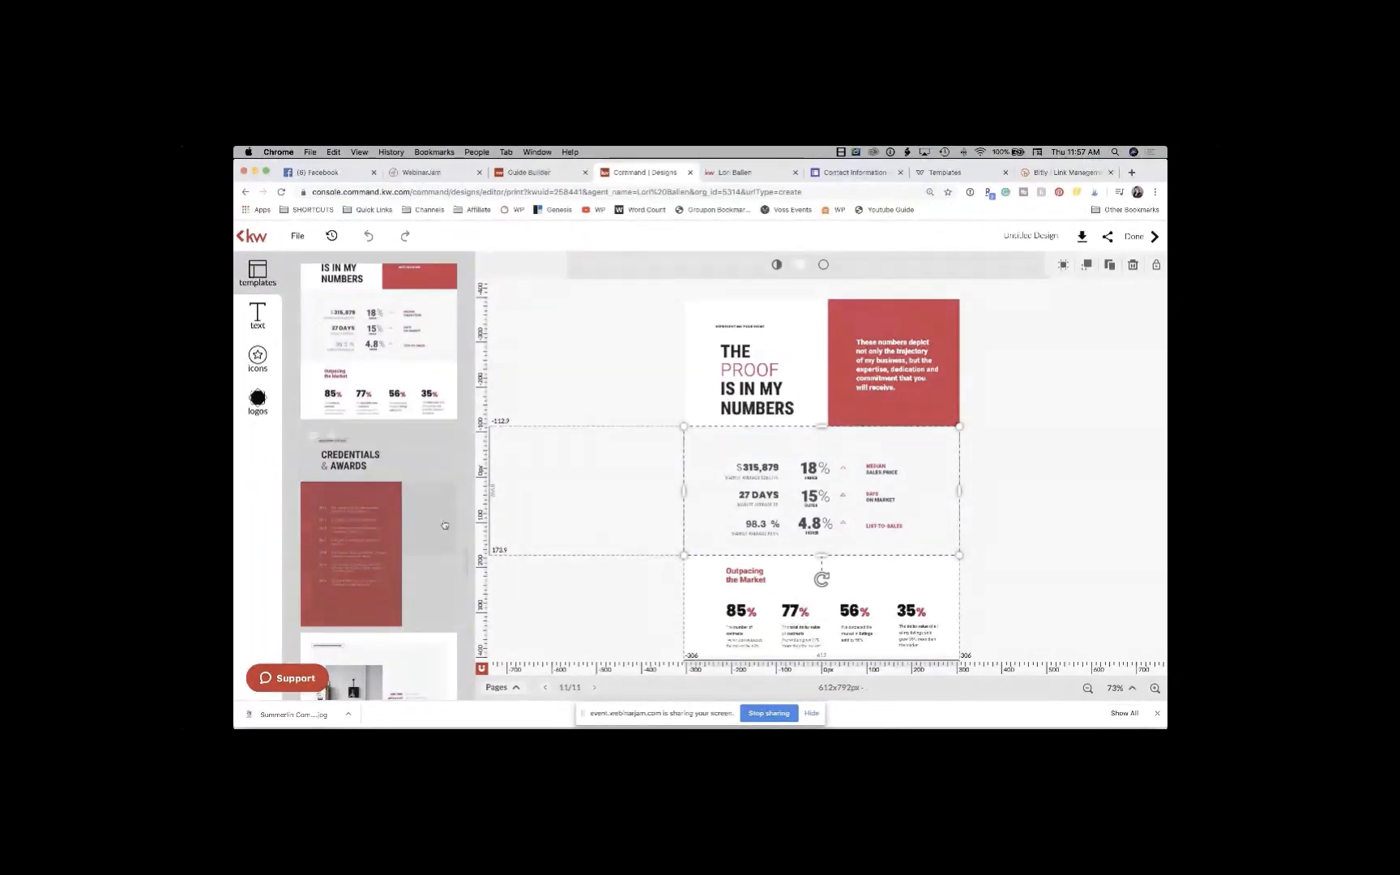
{"action": "scroll", "coordinate": [445, 525], "scroll_direction": "up", "scroll_amount": 5}
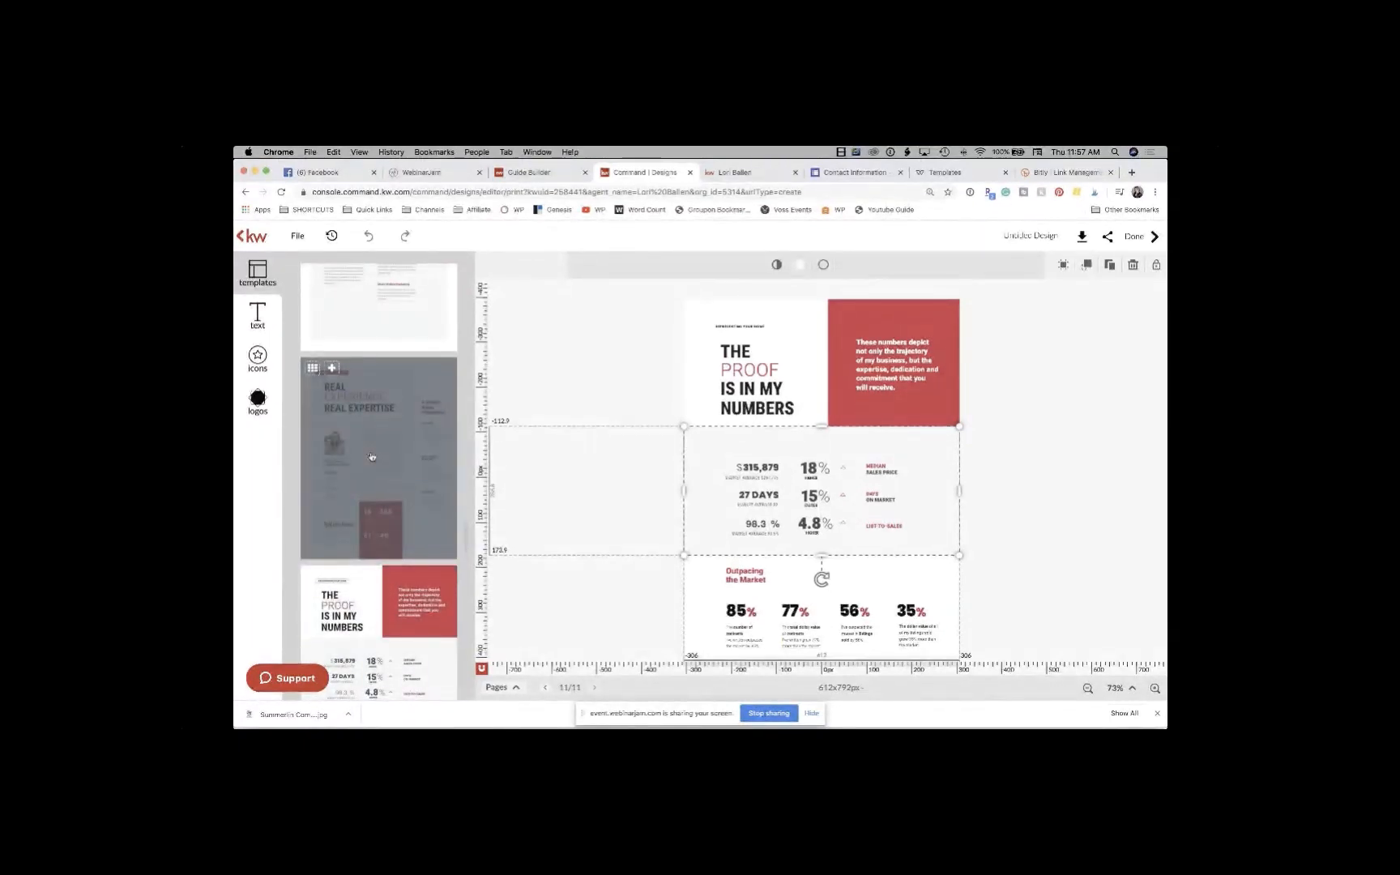
Step: Add the Real Experience Real Expertise page and inspect its headshot, body text and 268/61 stats box
{"action": "left_click", "coordinate": [386, 408]}
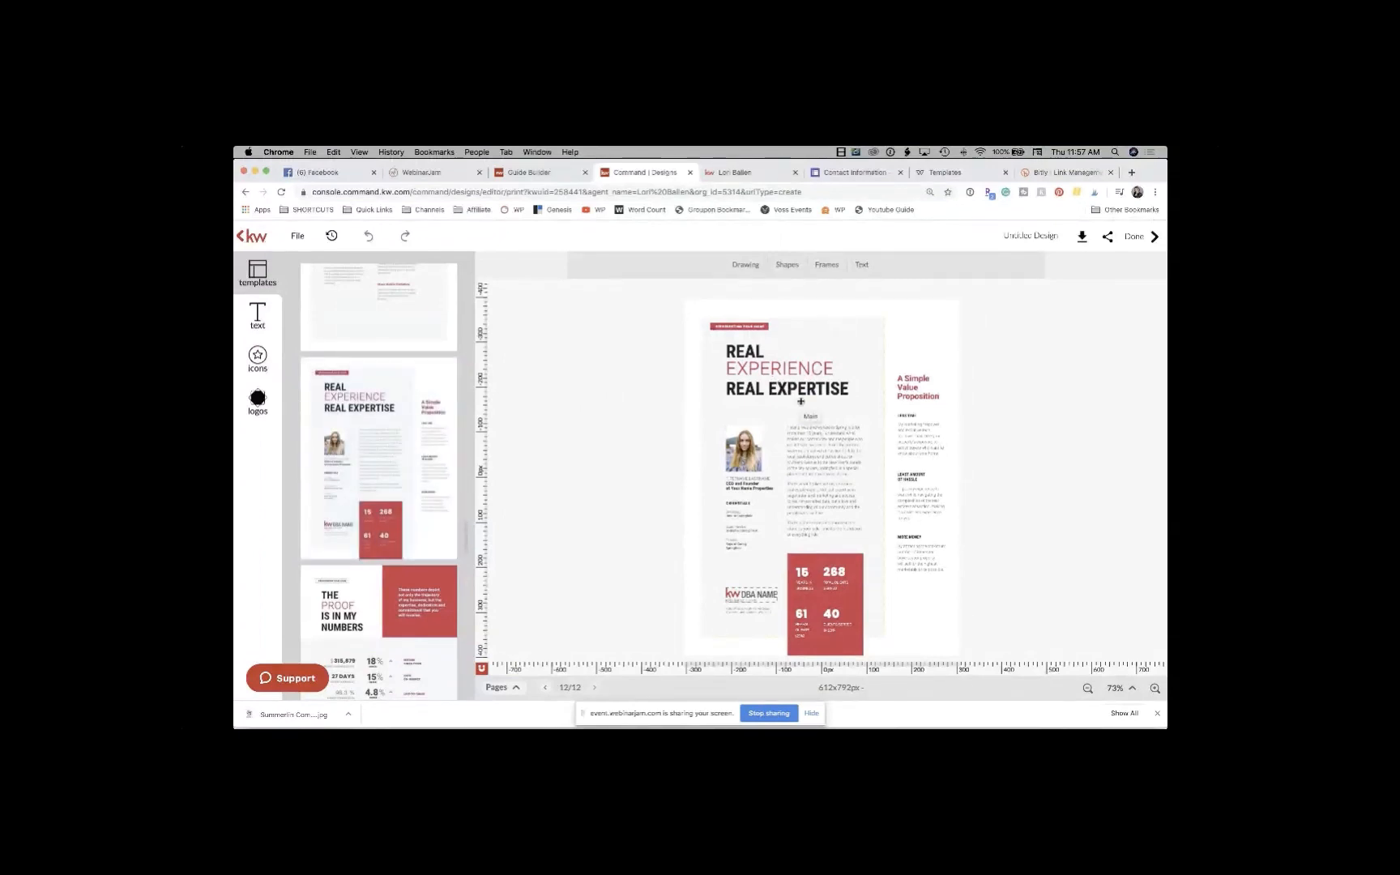
{"action": "left_click", "coordinate": [740, 453]}
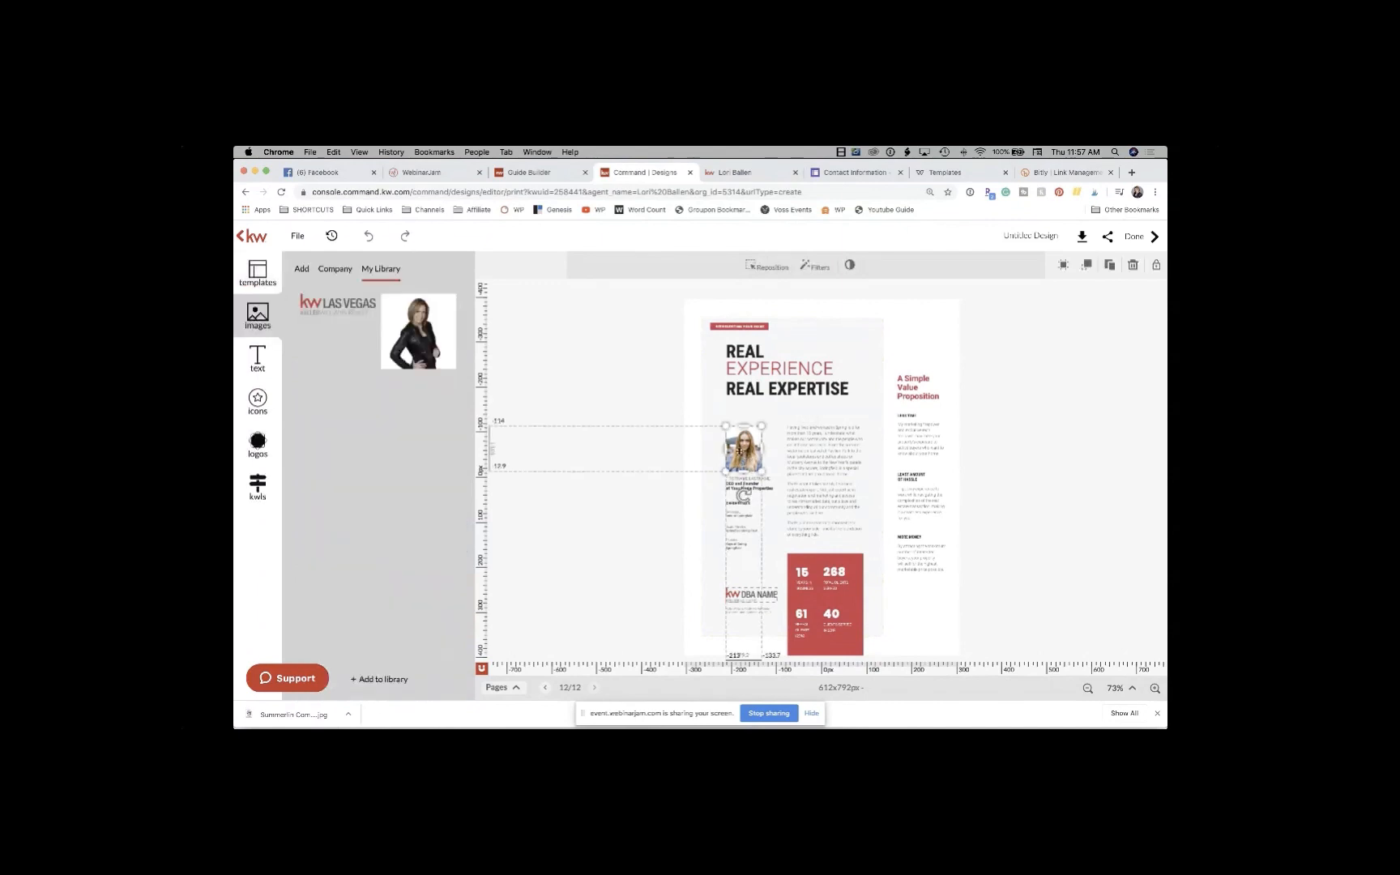
{"action": "left_click", "coordinate": [749, 514]}
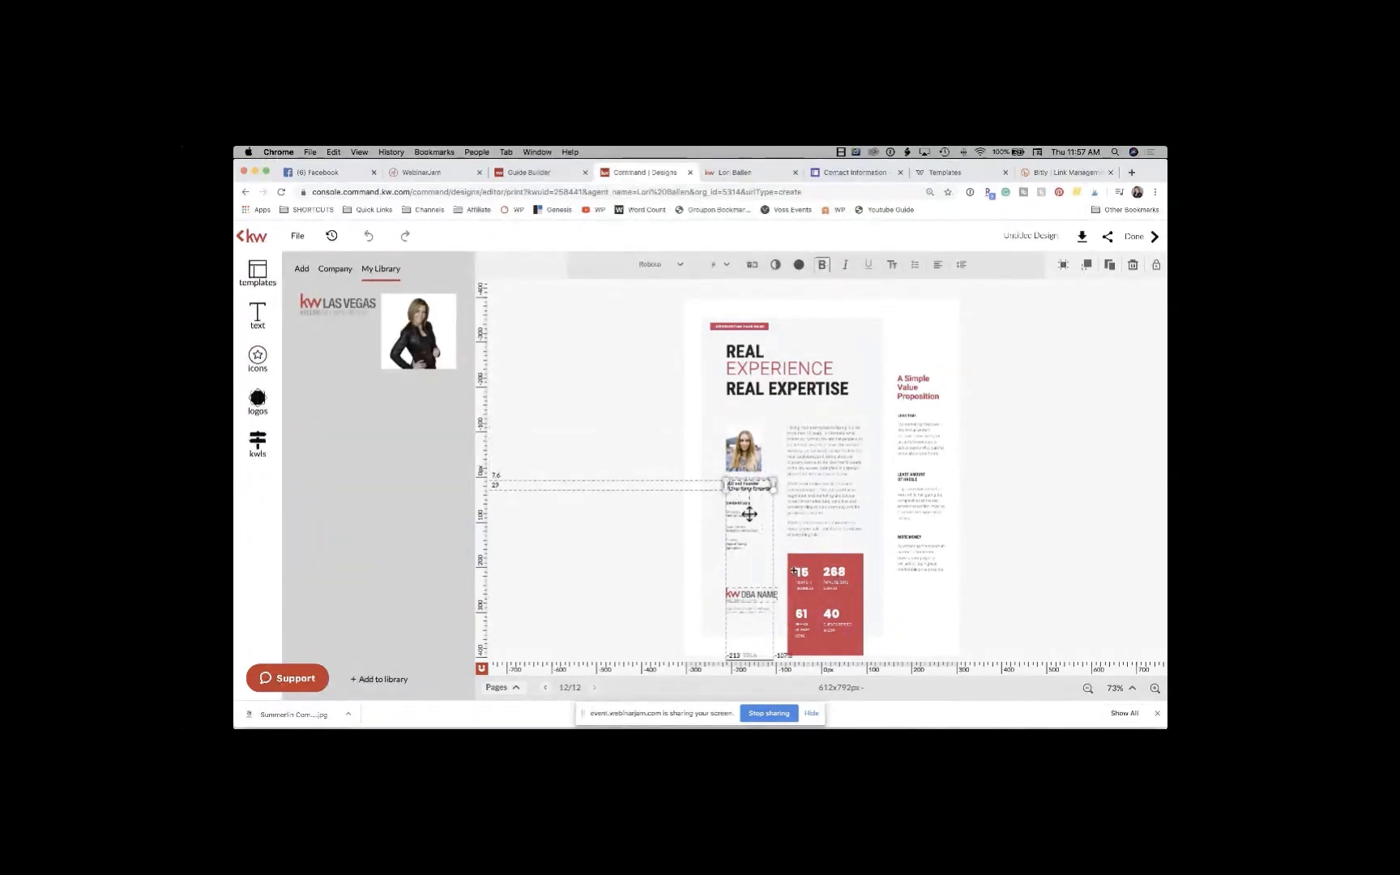
{"action": "left_click", "coordinate": [828, 576]}
{"action": "left_click", "coordinate": [837, 571]}
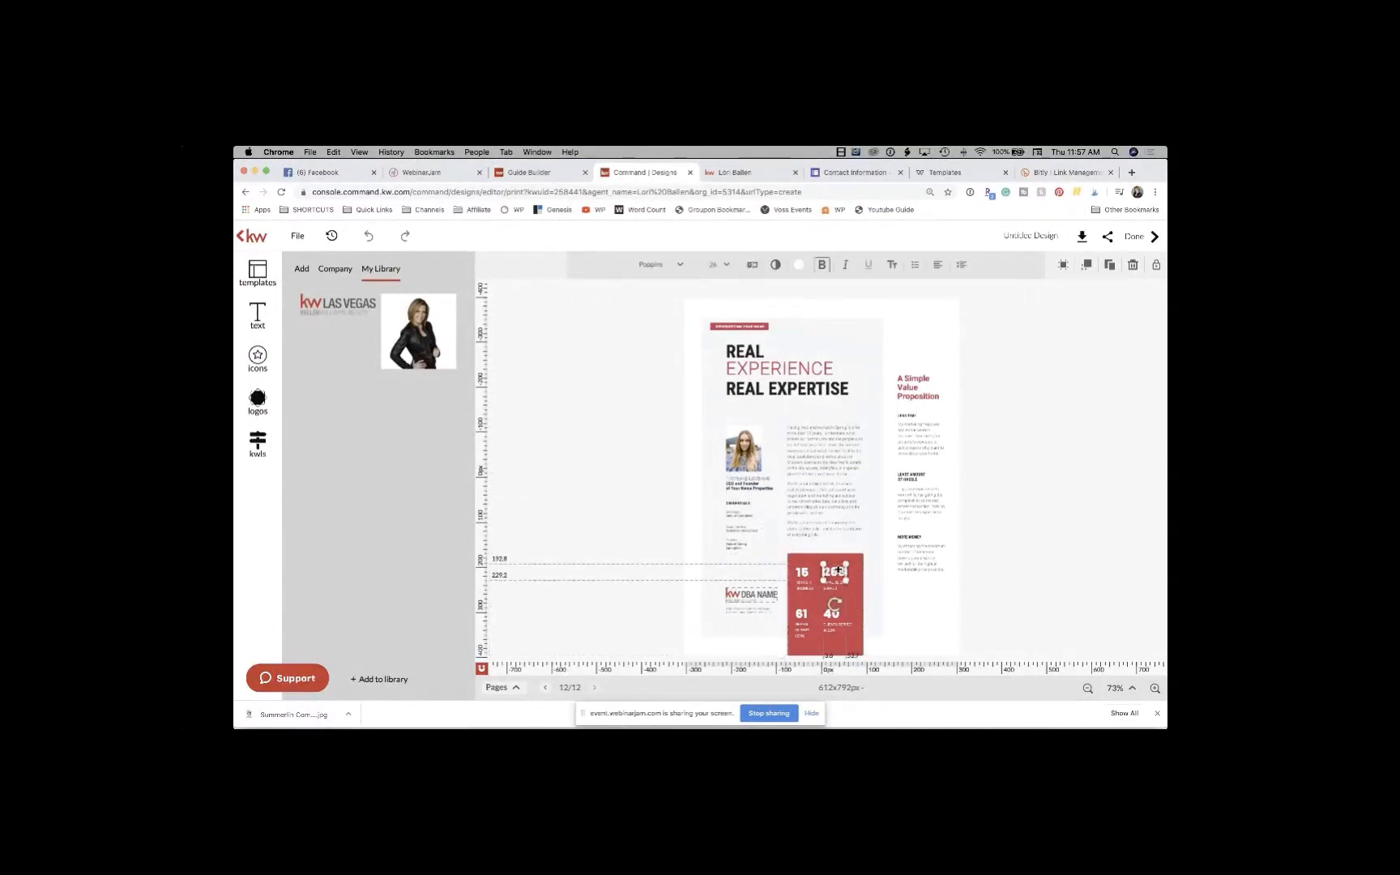
{"action": "left_click", "coordinate": [802, 614]}
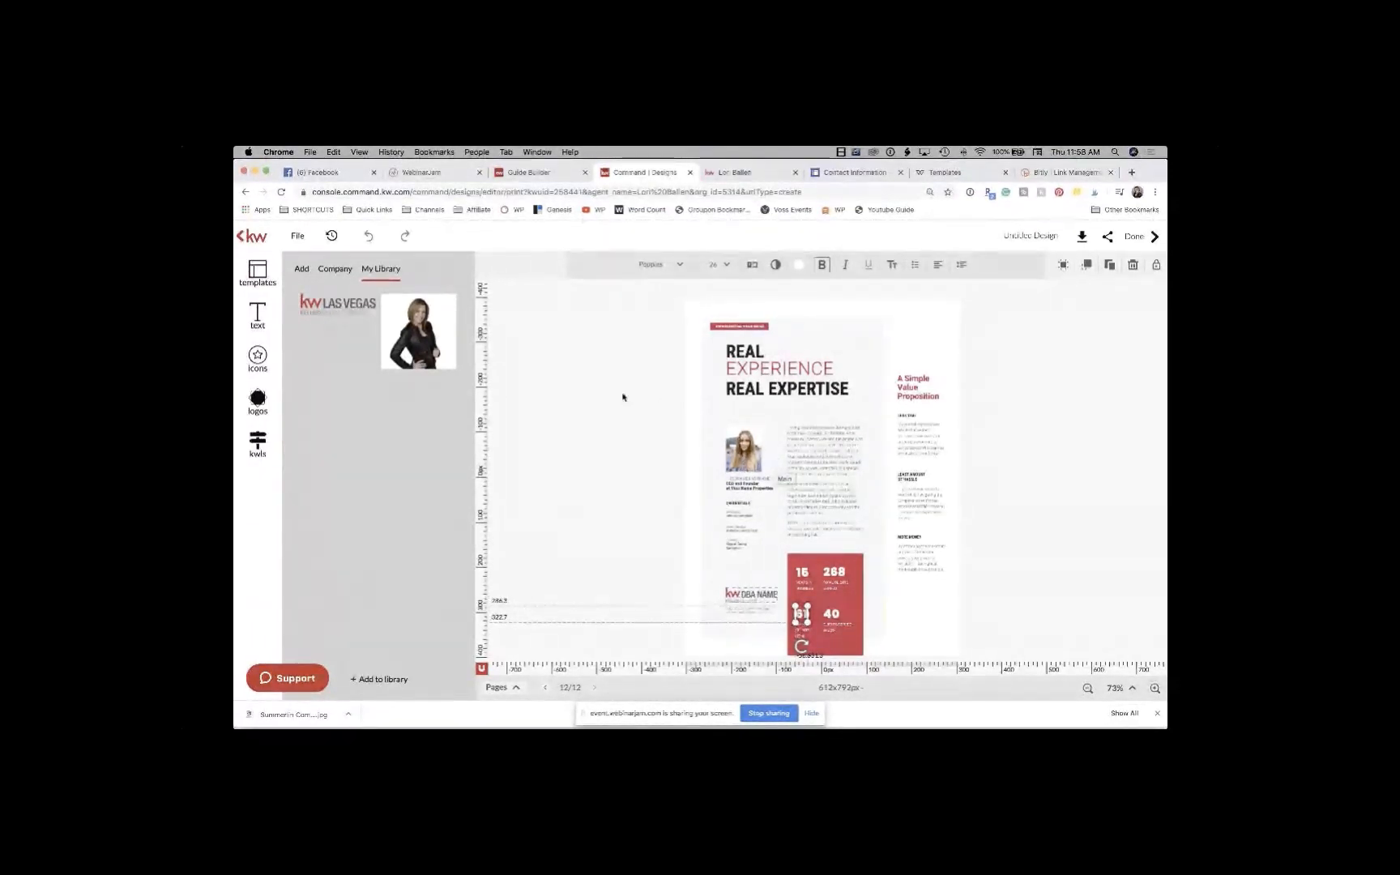
{"action": "left_click", "coordinate": [821, 446]}
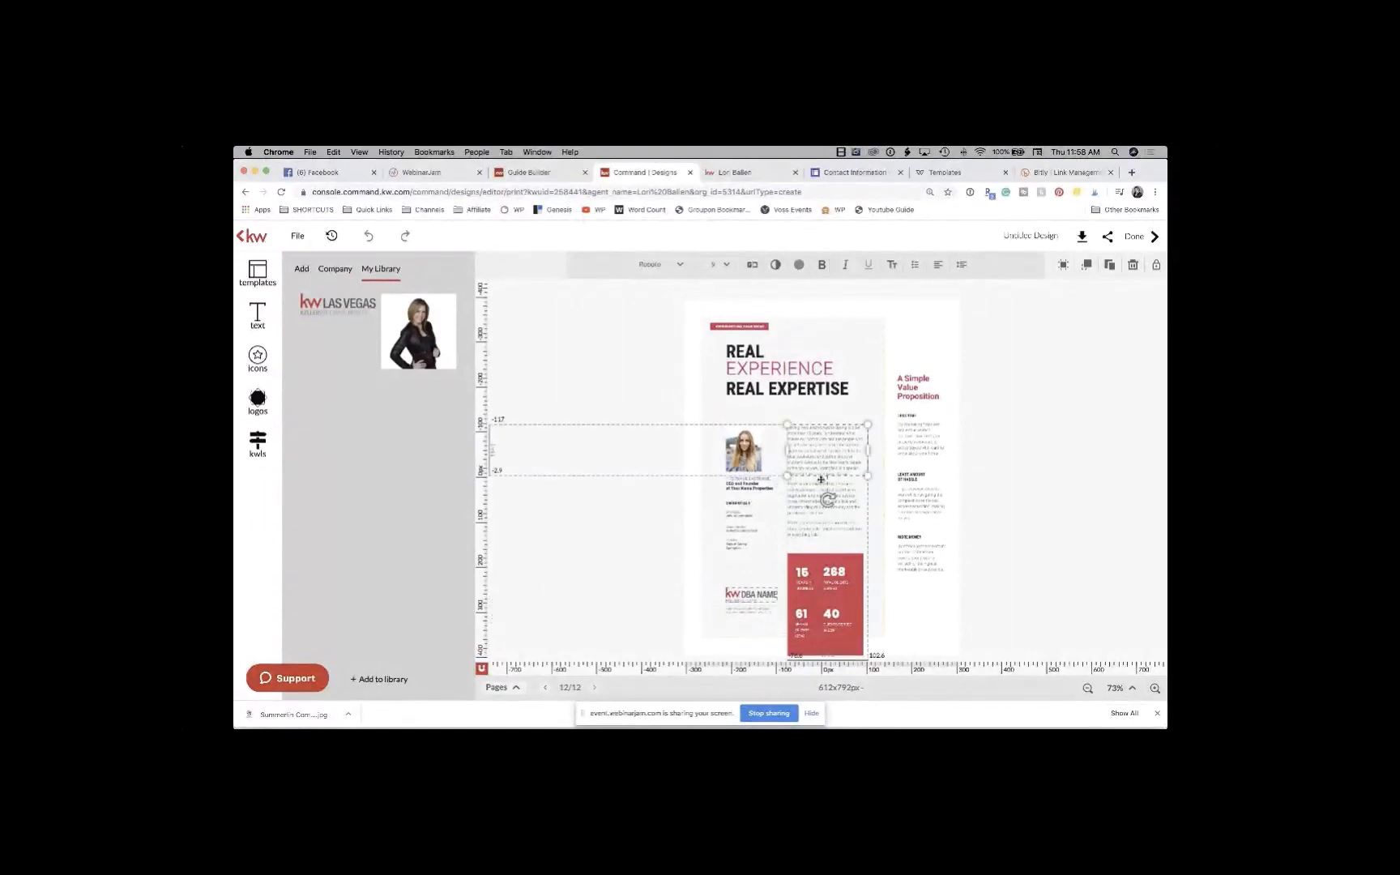
{"action": "left_click", "coordinate": [805, 496]}
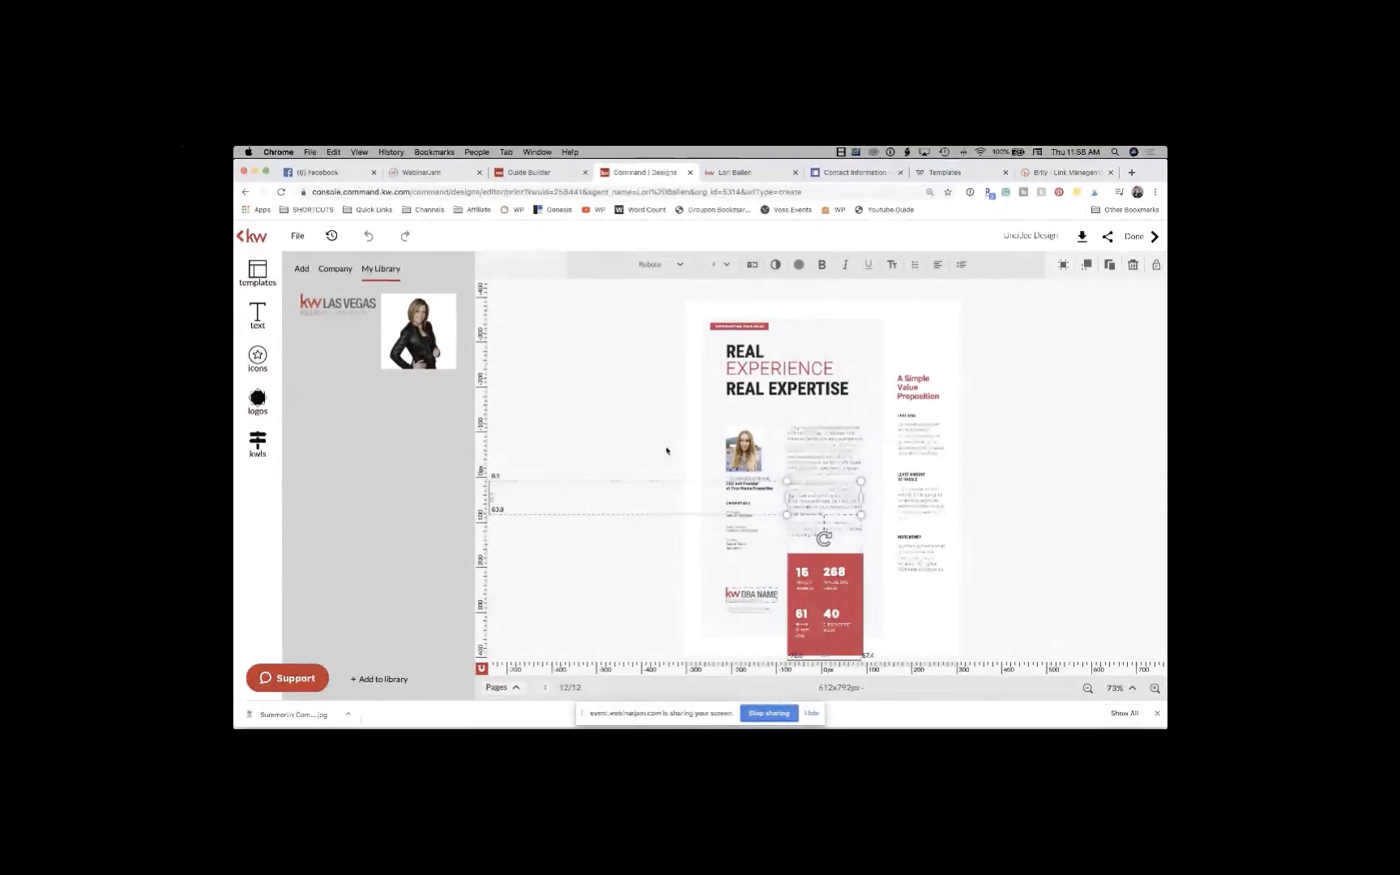
{"action": "left_click", "coordinate": [994, 424]}
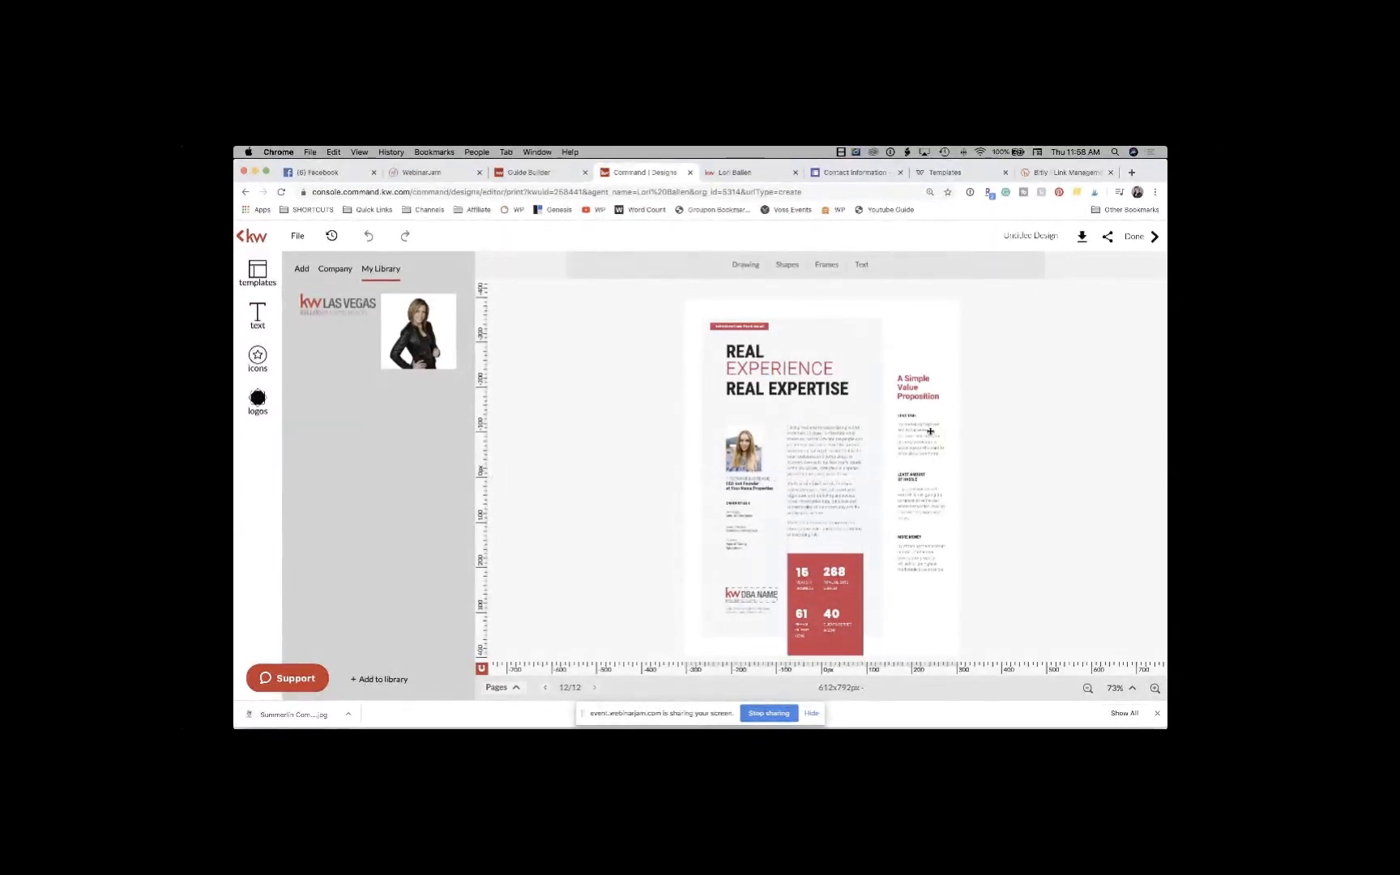